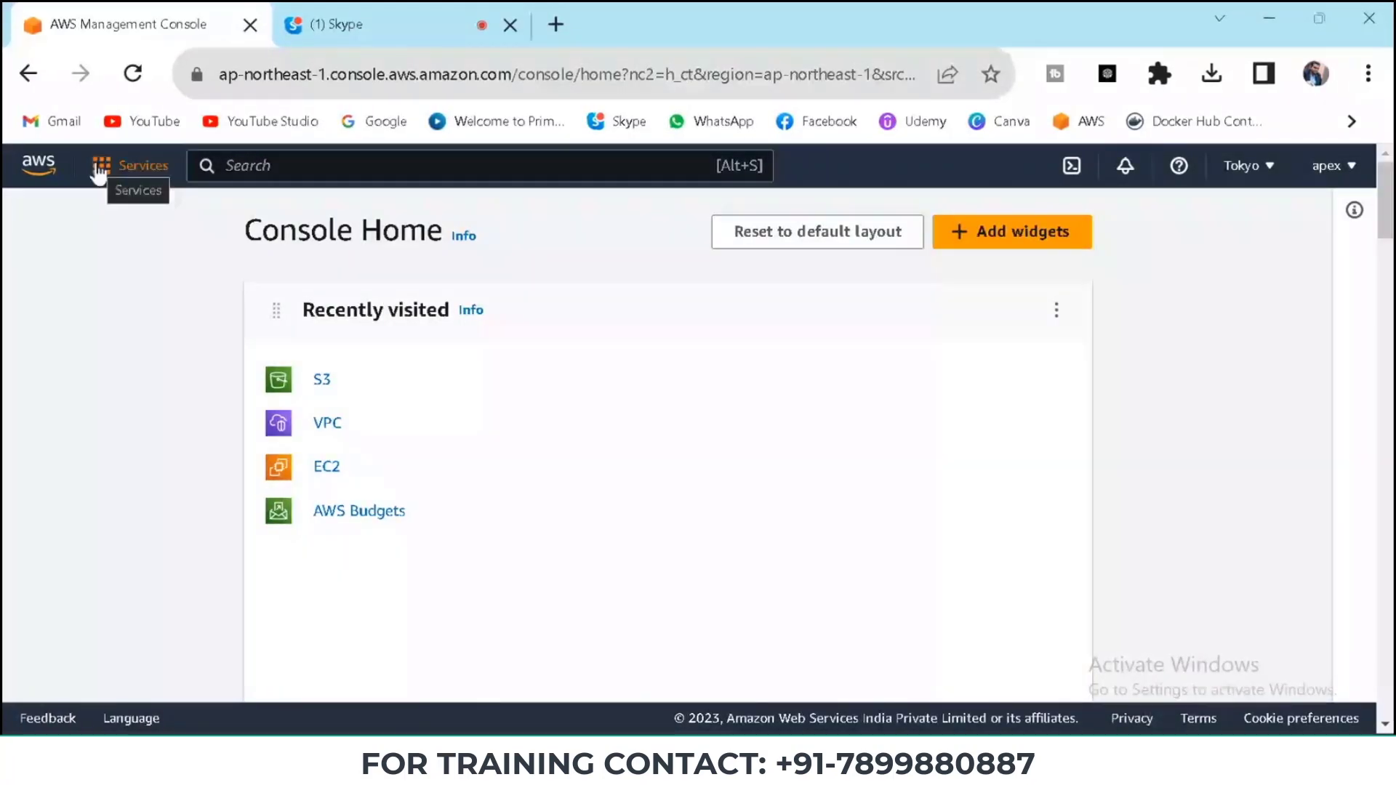
- Open the S3 service from the Storage category and start creating a new bucket
left_click(99, 169)
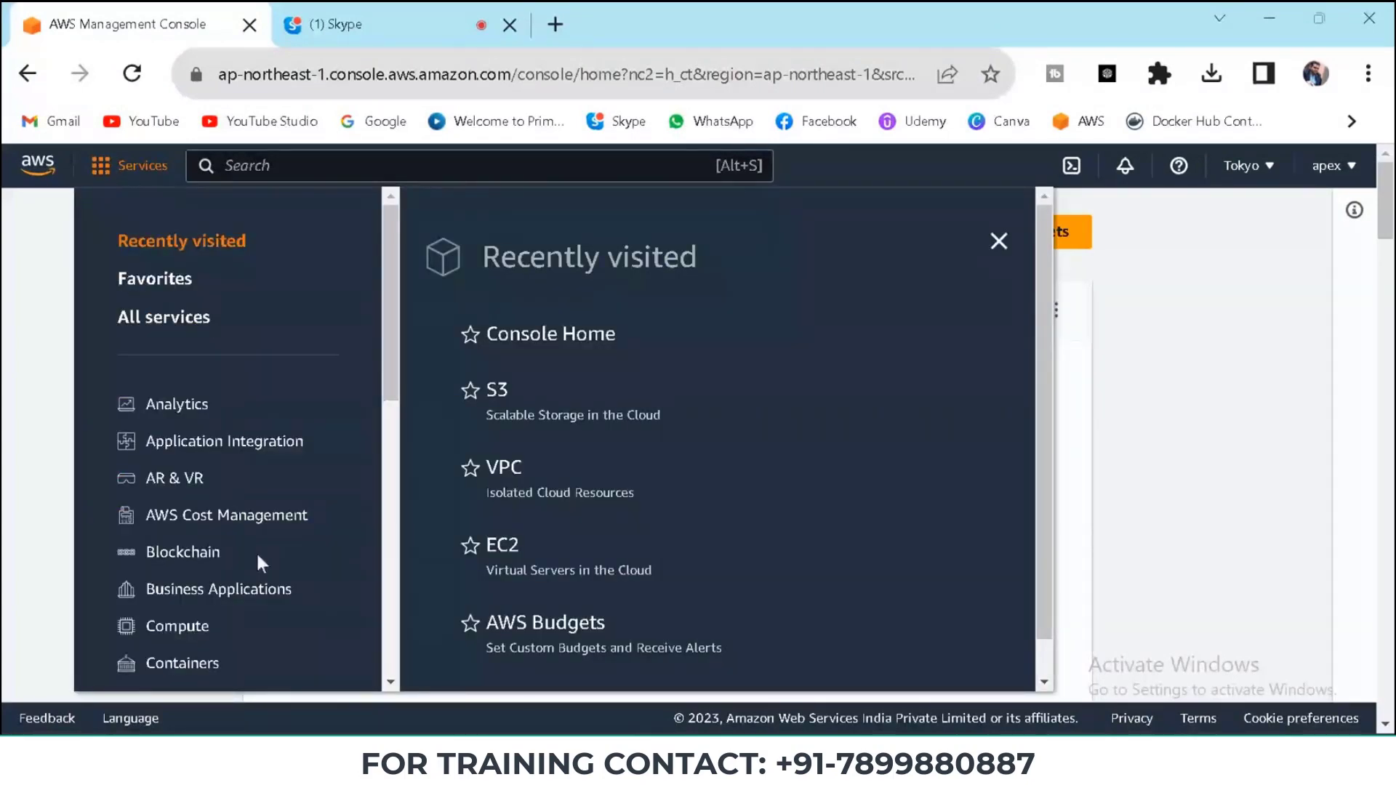
scroll(259, 553, "down", 5)
scroll(161, 524, "down", 5)
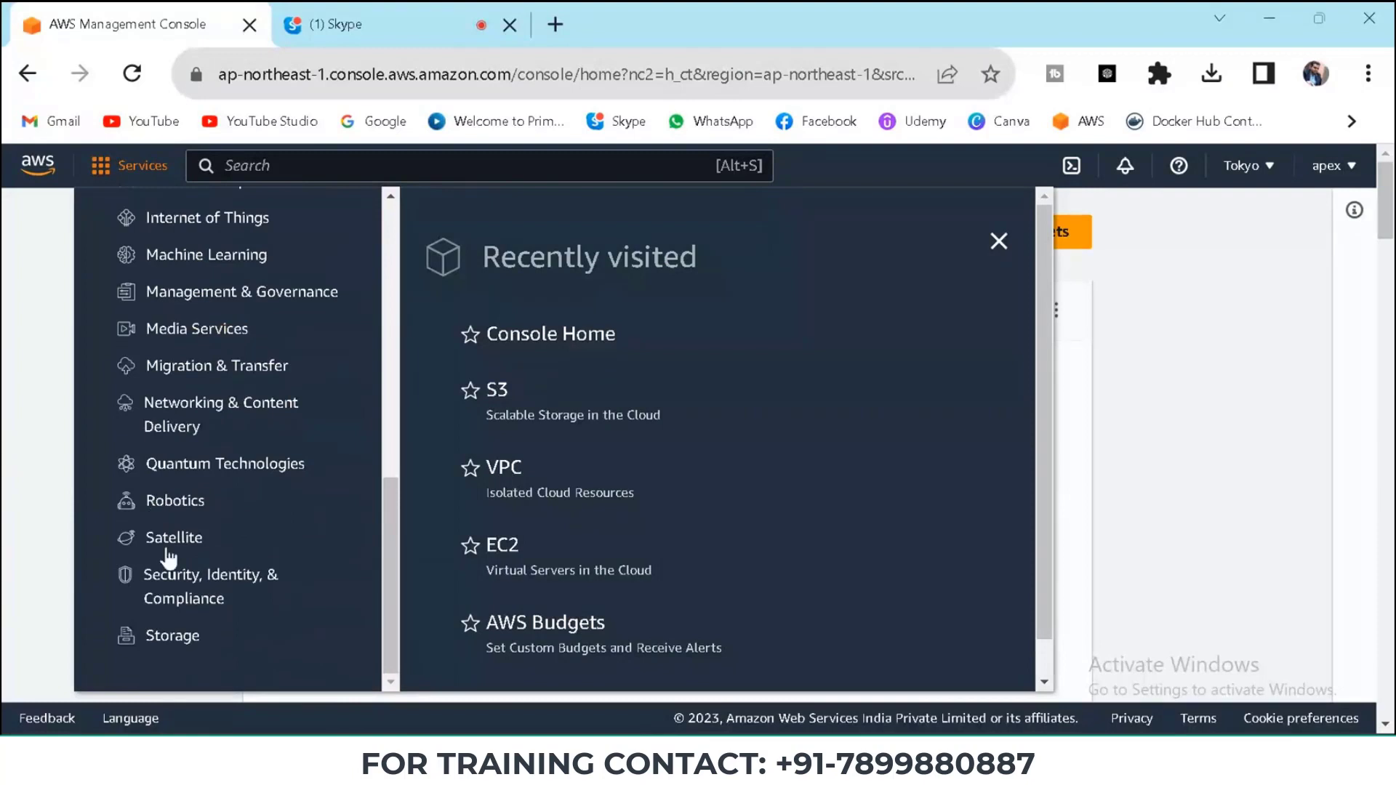
left_click(178, 647)
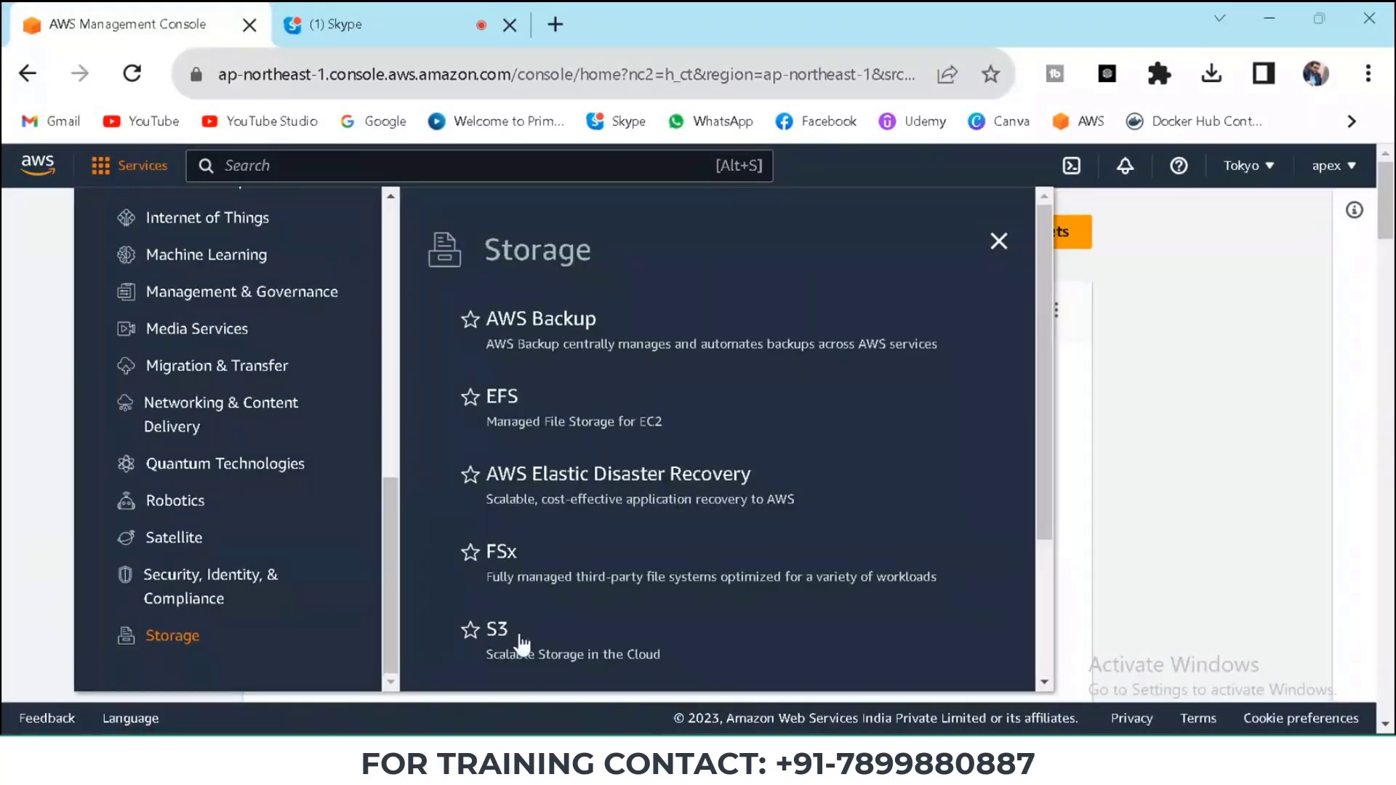
left_click(498, 632)
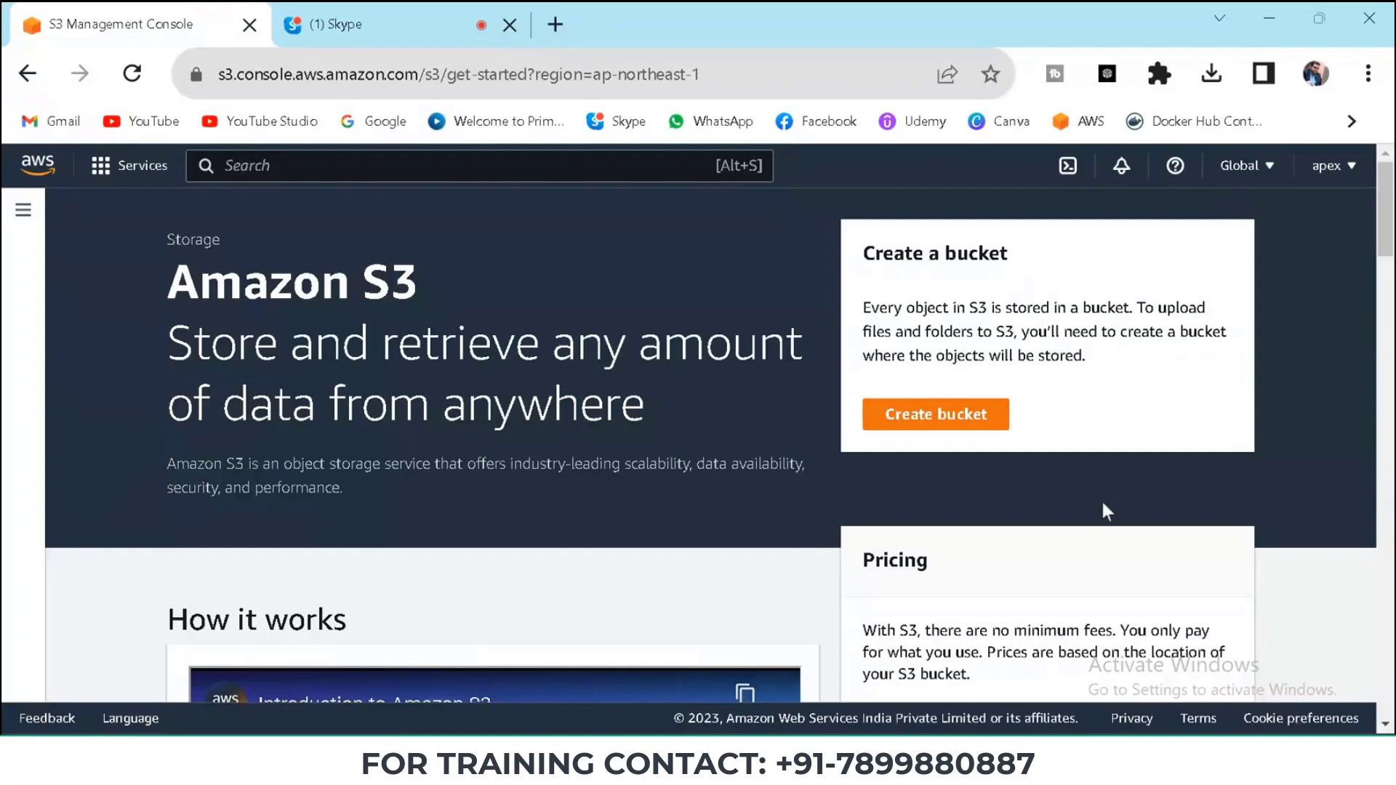
left_click(899, 429)
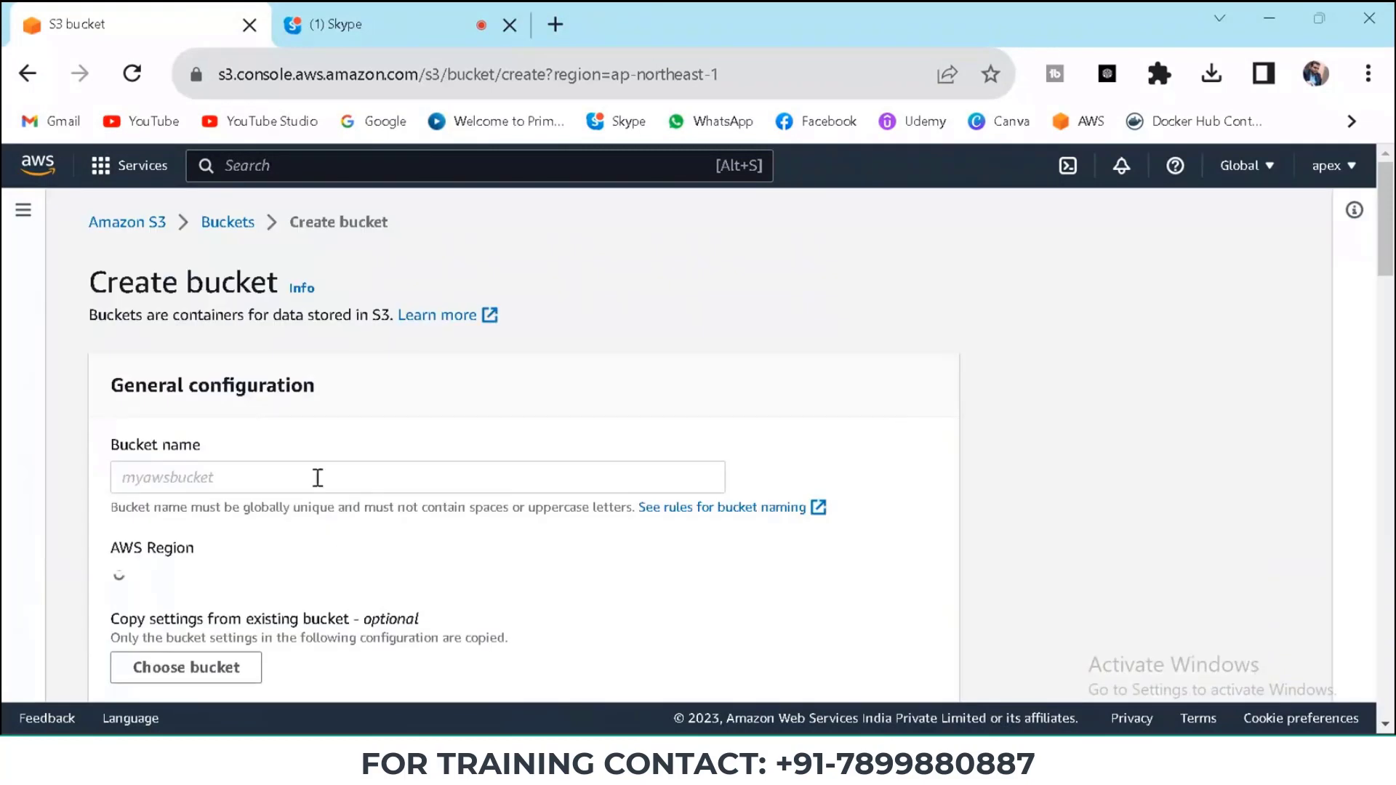
- Enter APEX BUCKET as the name of the new bucket
left_click(318, 478)
type("ap")
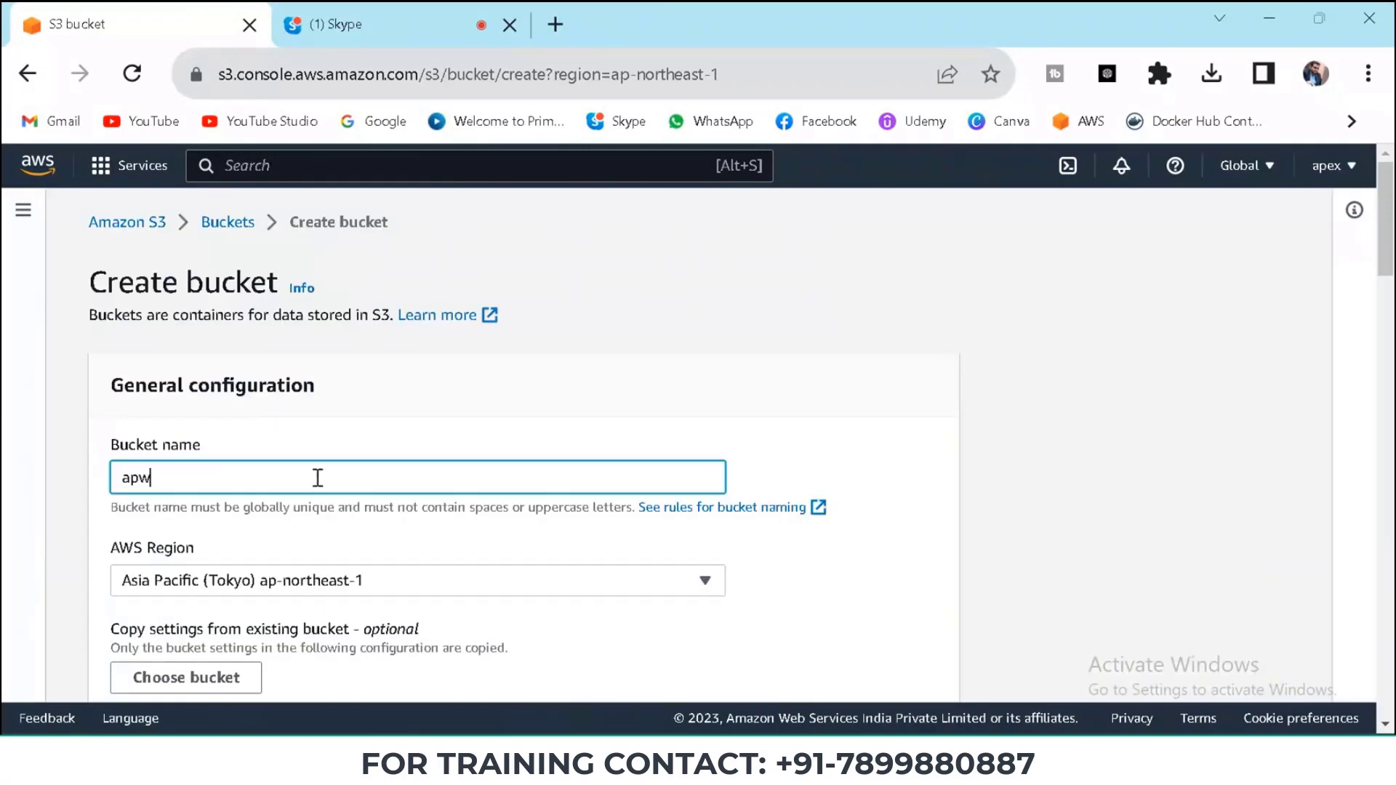
type("ex")
key("BackSpace")
key("BackSpace")
key("BackSpace")
key("BackSpace")
type("APW")
key("BackSpace")
type("EX S")
key("BackSpace")
type("Bl")
key("BackSpace")
type("UICKET")
key("BackSpace")
key("BackSpace")
key("BackSpace")
key("BackSpace")
key("BackSpace")
type("K")
key("BackSpace")
type("CKET")
- Look through the default bucket settings and try to create the bucket with them
scroll(191, 600, "down", 1)
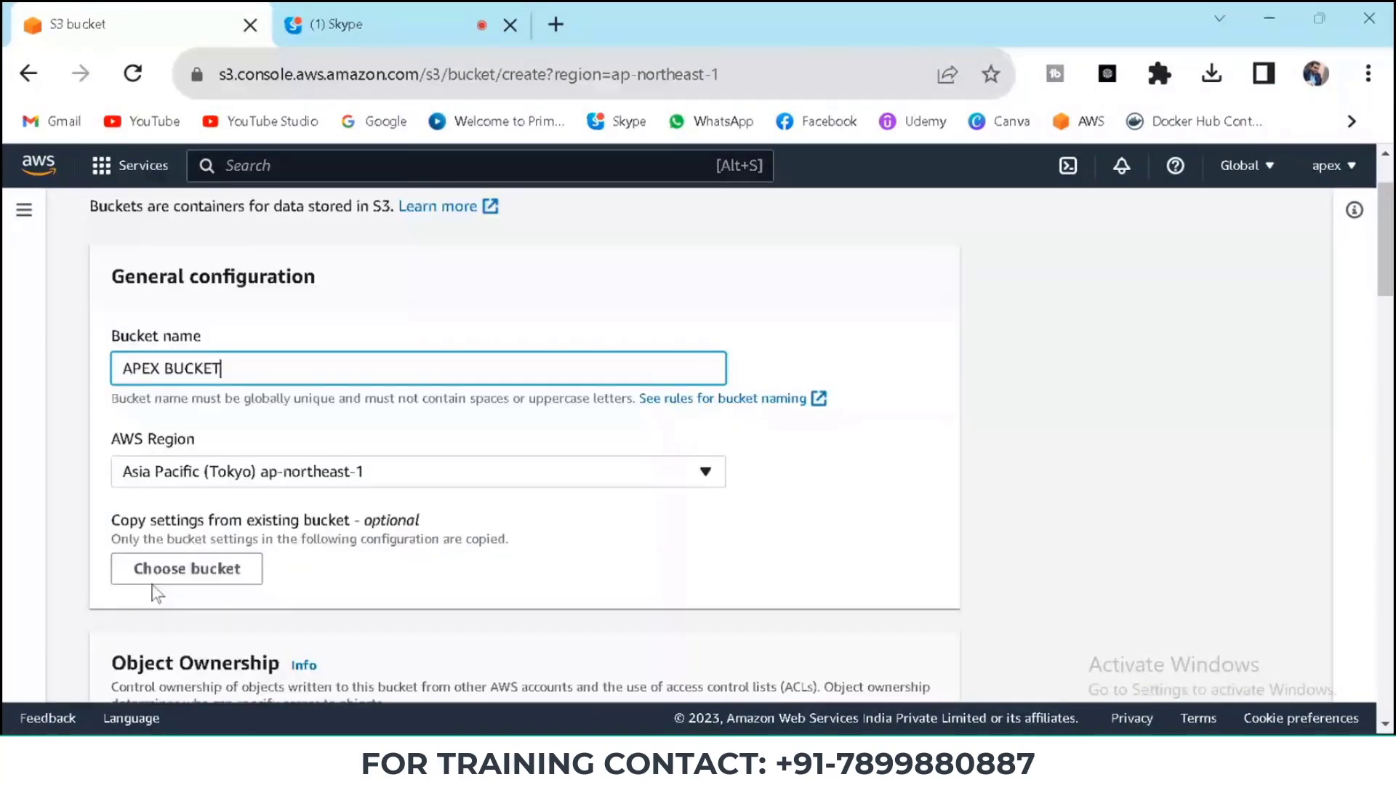
scroll(153, 586, "down", 4)
scroll(152, 585, "down", 4)
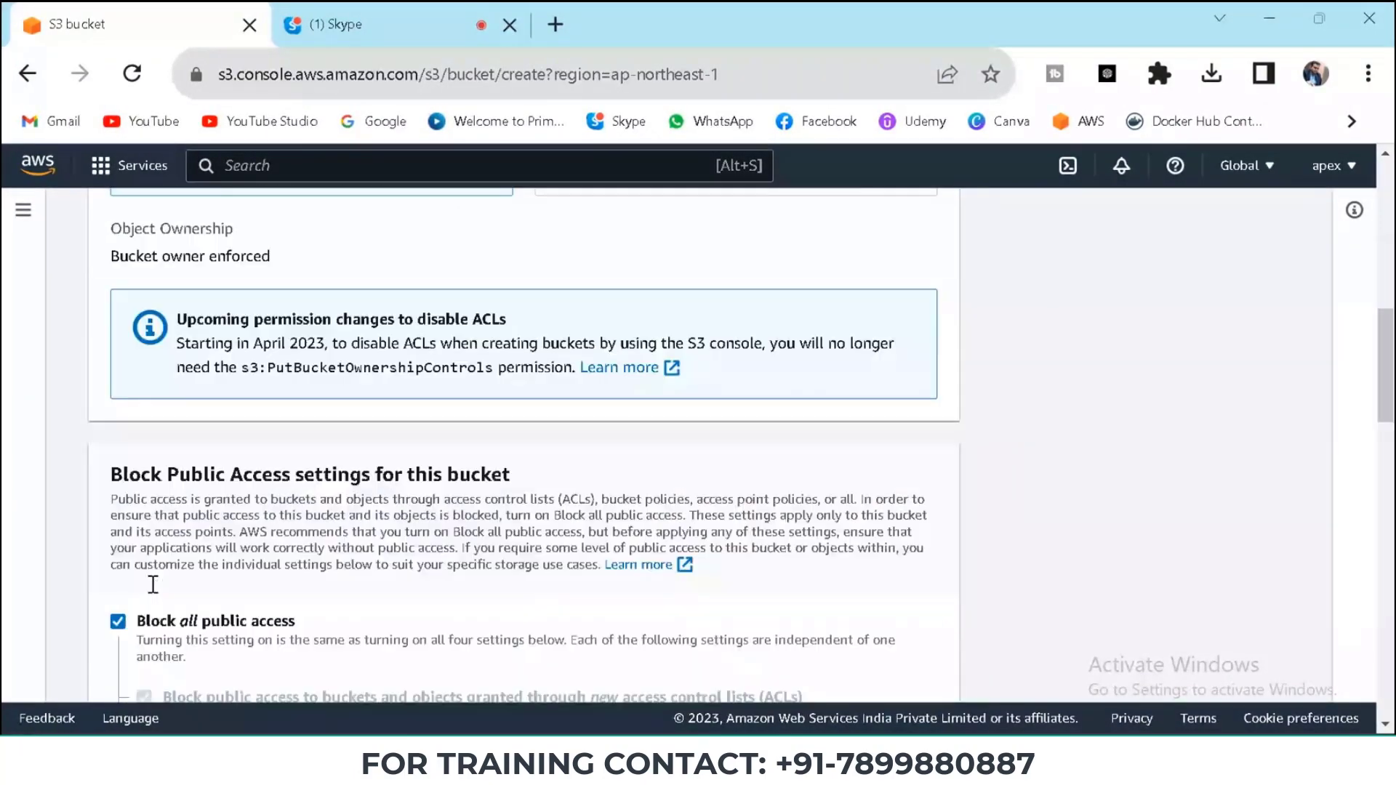
scroll(153, 585, "down", 6)
scroll(155, 594, "up", 9)
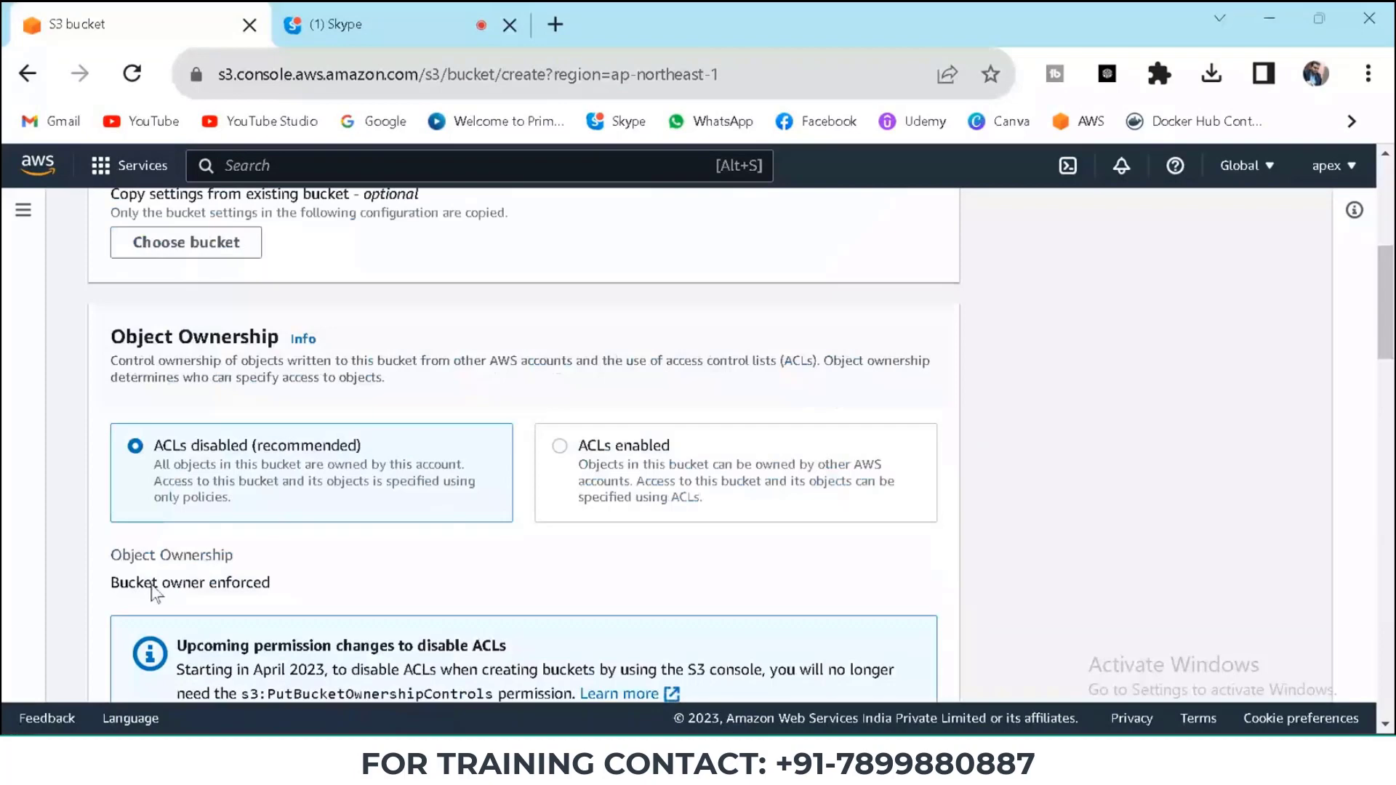
scroll(154, 593, "up", 3)
scroll(154, 592, "down", 15)
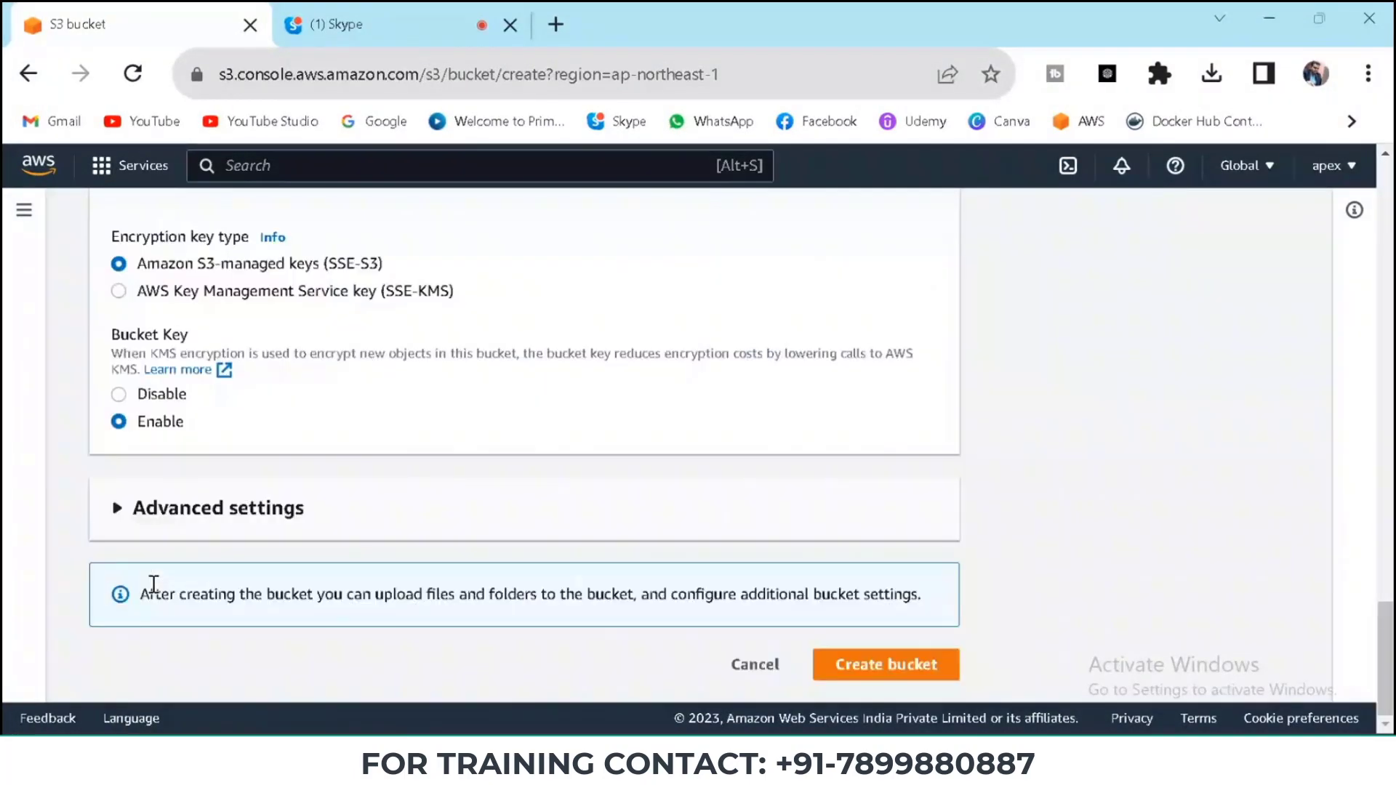
left_click(885, 675)
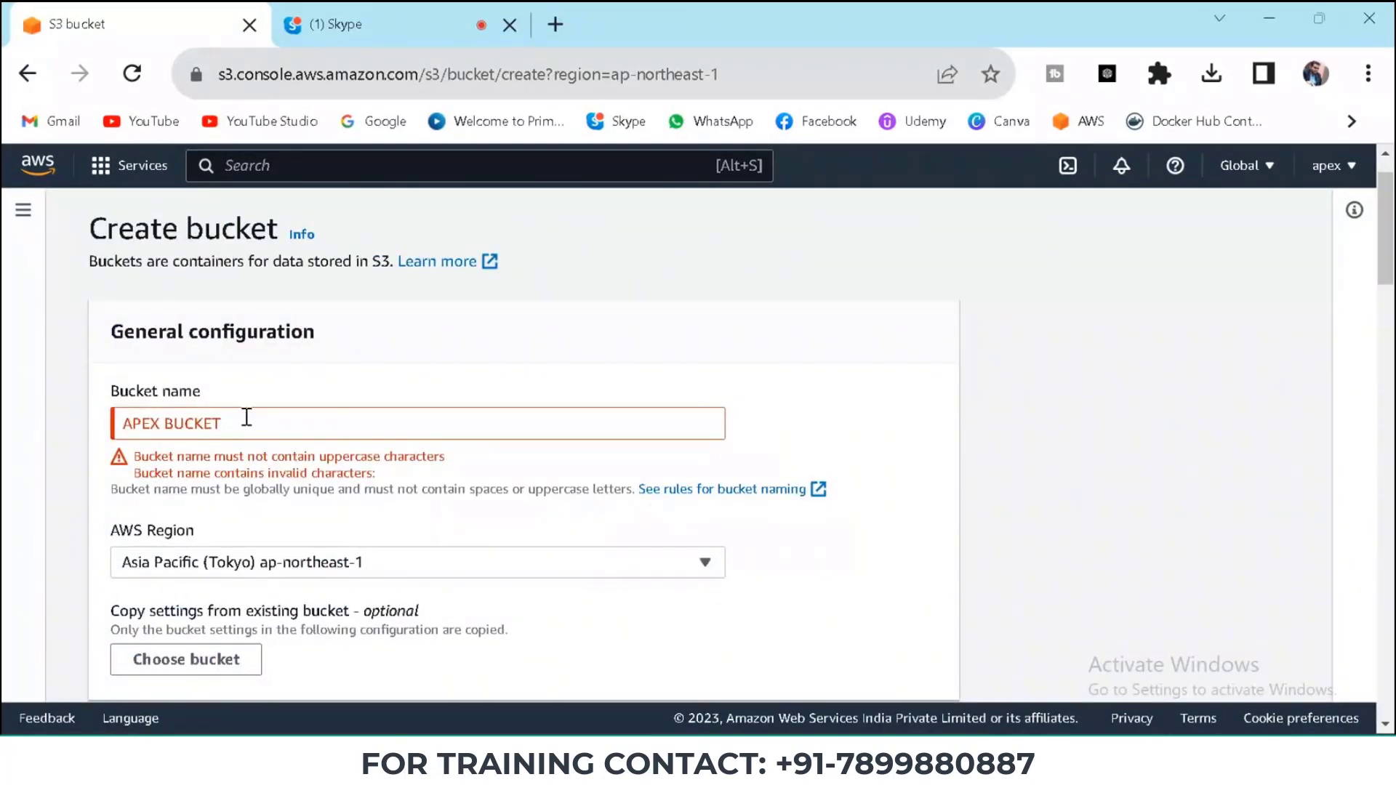
- Replace the rejected bucket name with apex-bucket in lowercase
left_click_drag(246, 418, 6, 429)
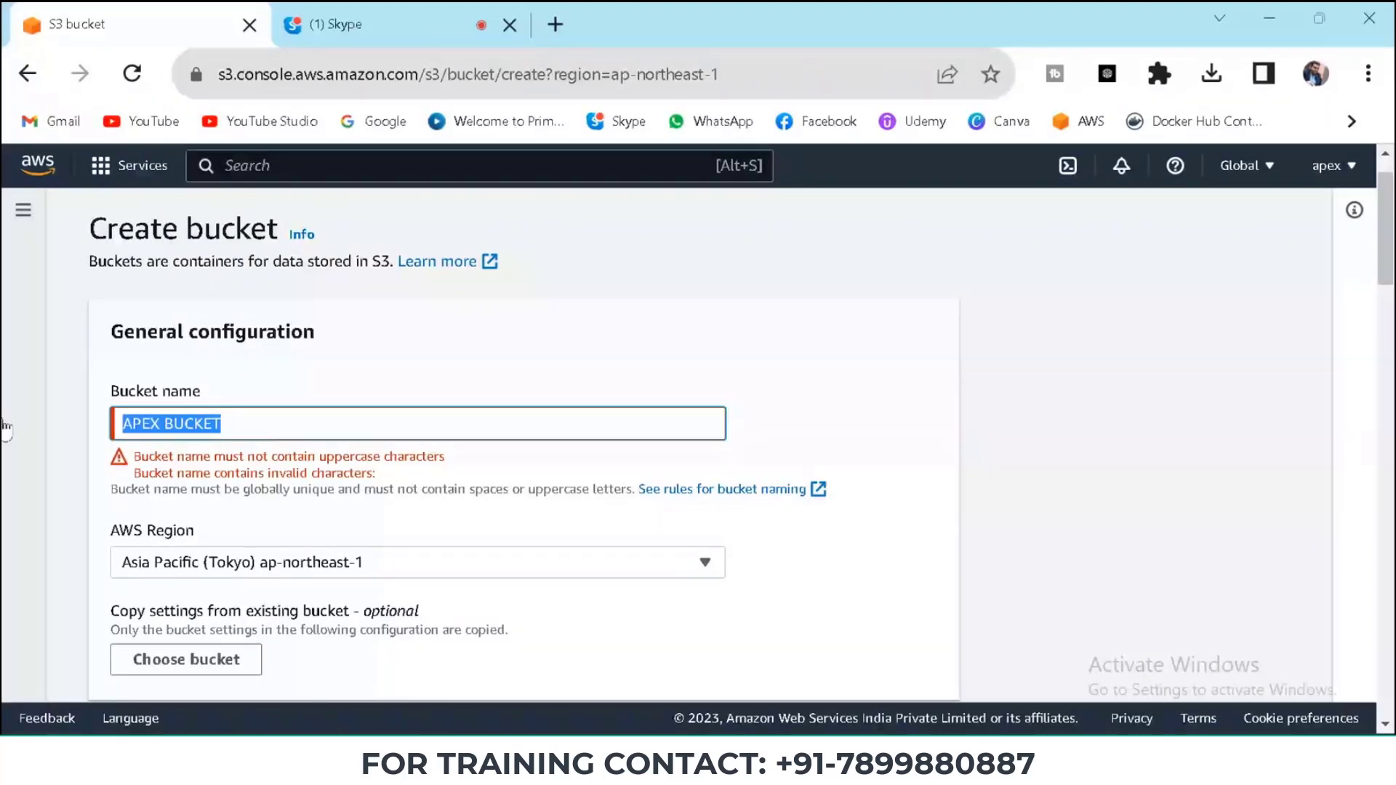
type("apex")
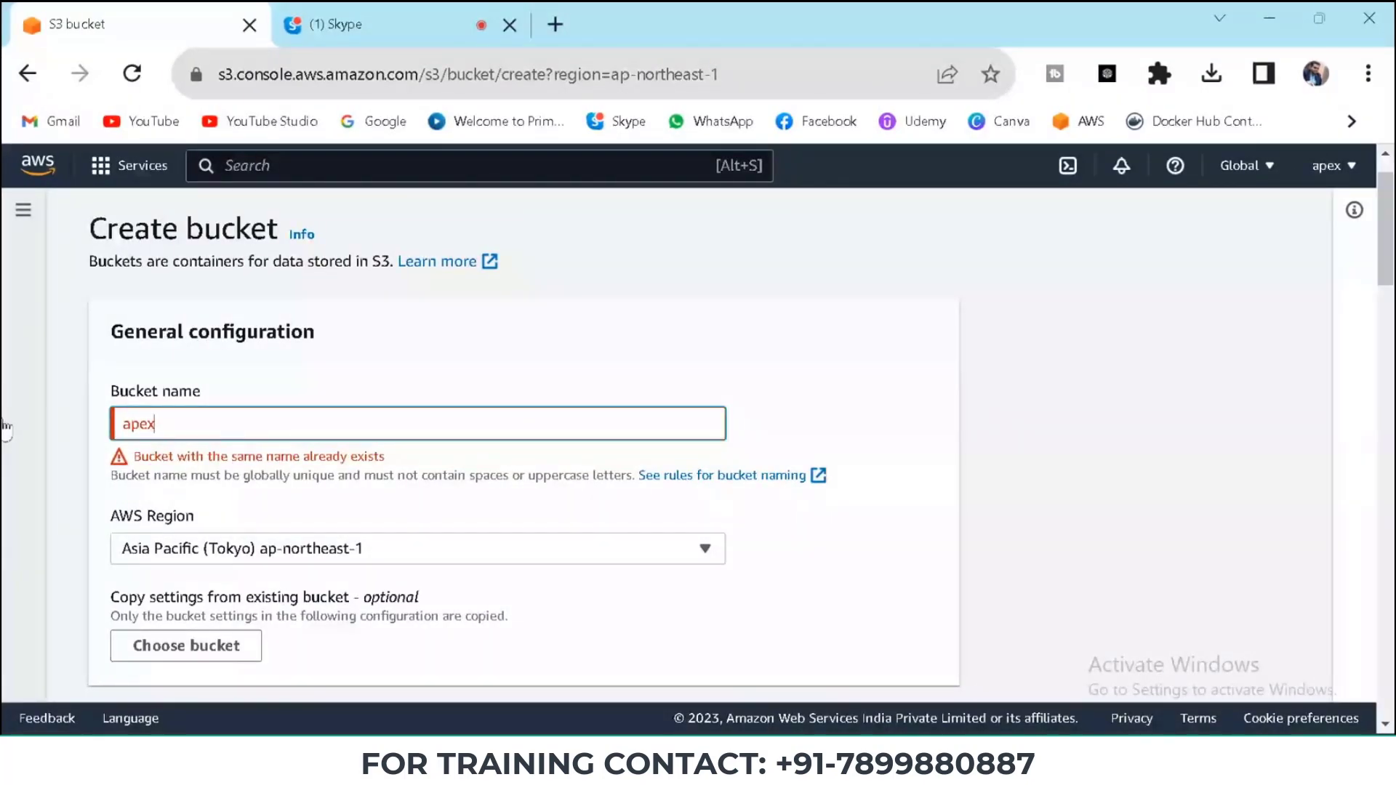
type("b")
key("BackSpace")
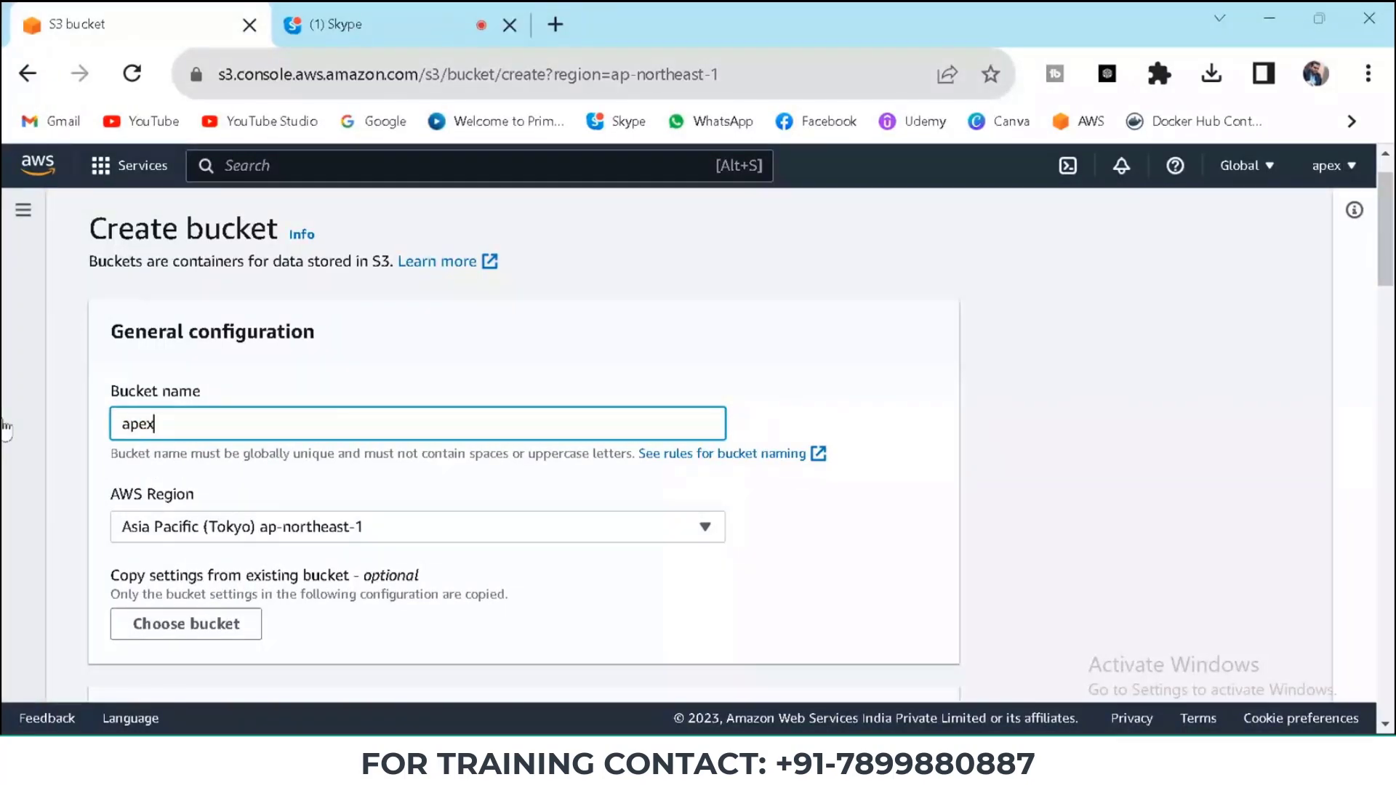
type("-bucket")
- Change the bucket name to apex123 and create the bucket with the default settings
left_click(225, 427)
key("BackSpace")
key("BackSpace")
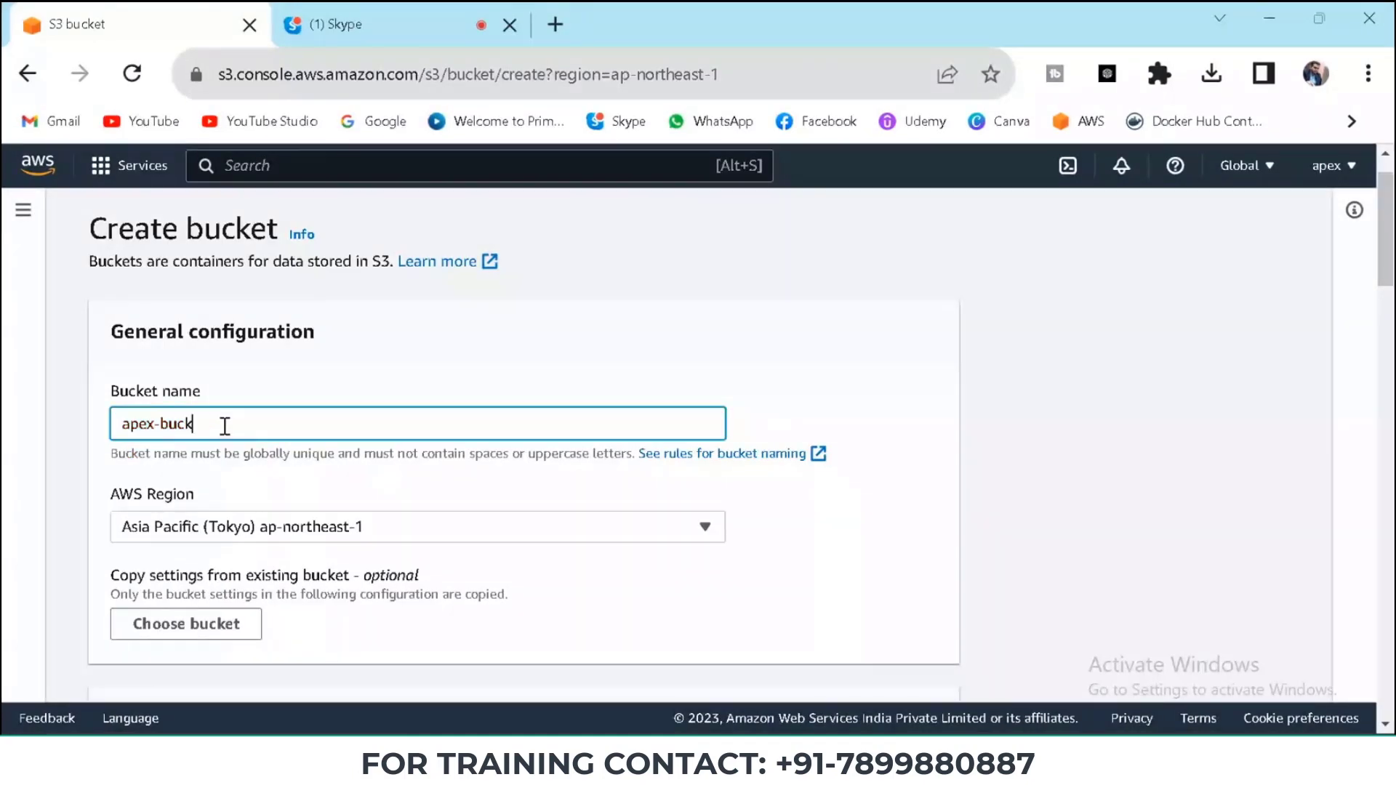
key("BackSpace")
key("BackSpace")
key("BackSpace")
key("BackSpace")
key("BackSpace")
type("123")
scroll(774, 549, "down", 10)
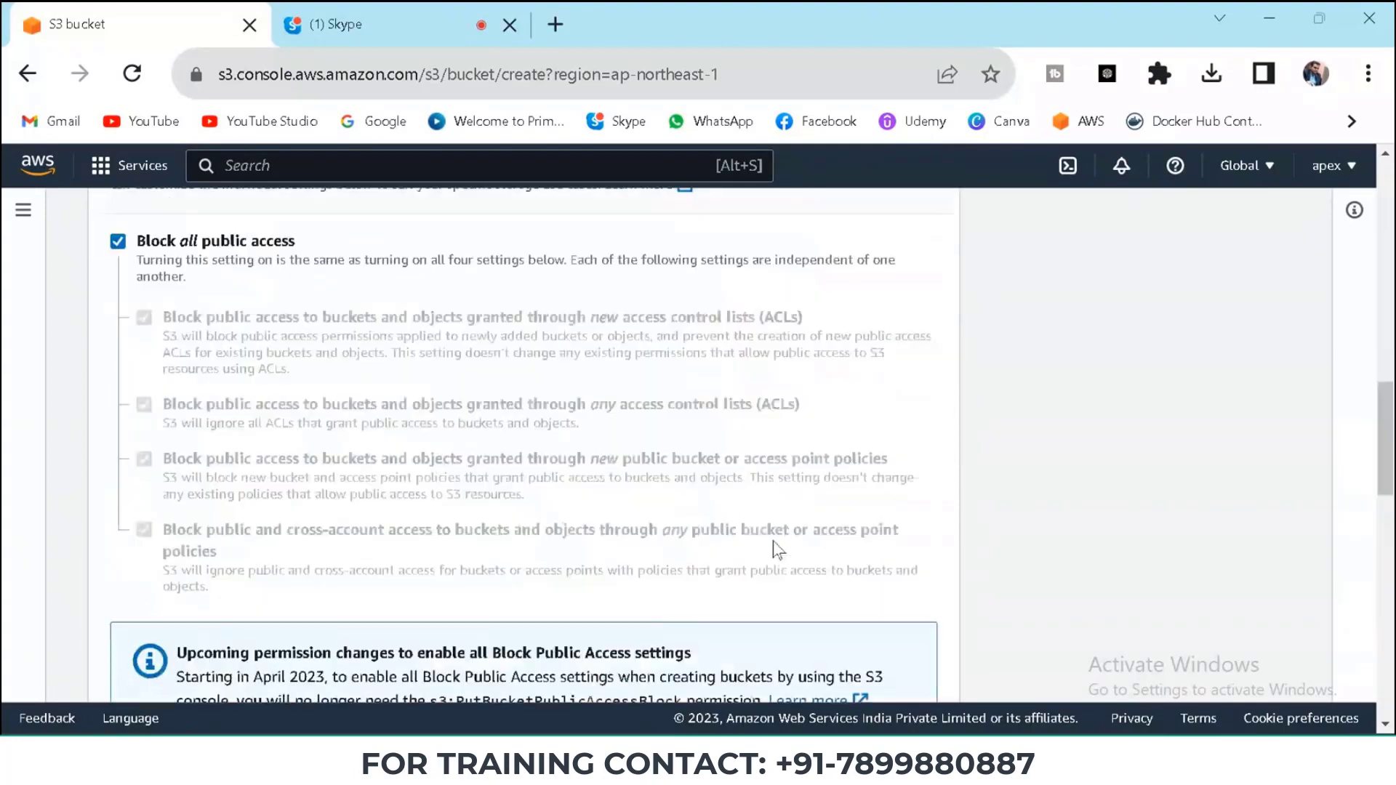
scroll(777, 550, "down", 10)
left_click(871, 671)
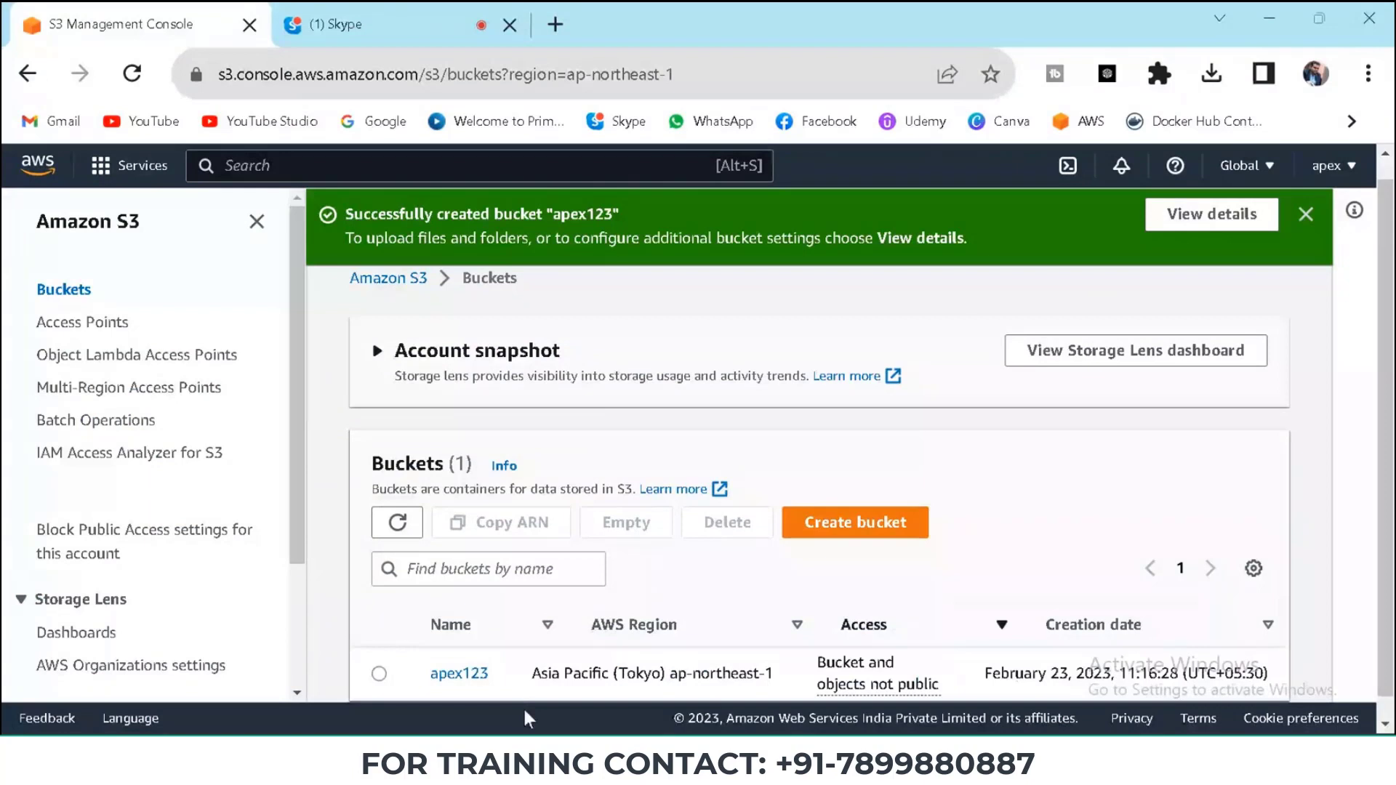
- Open the apex123 bucket and start an upload of files into it
scroll(527, 717, "down", 1)
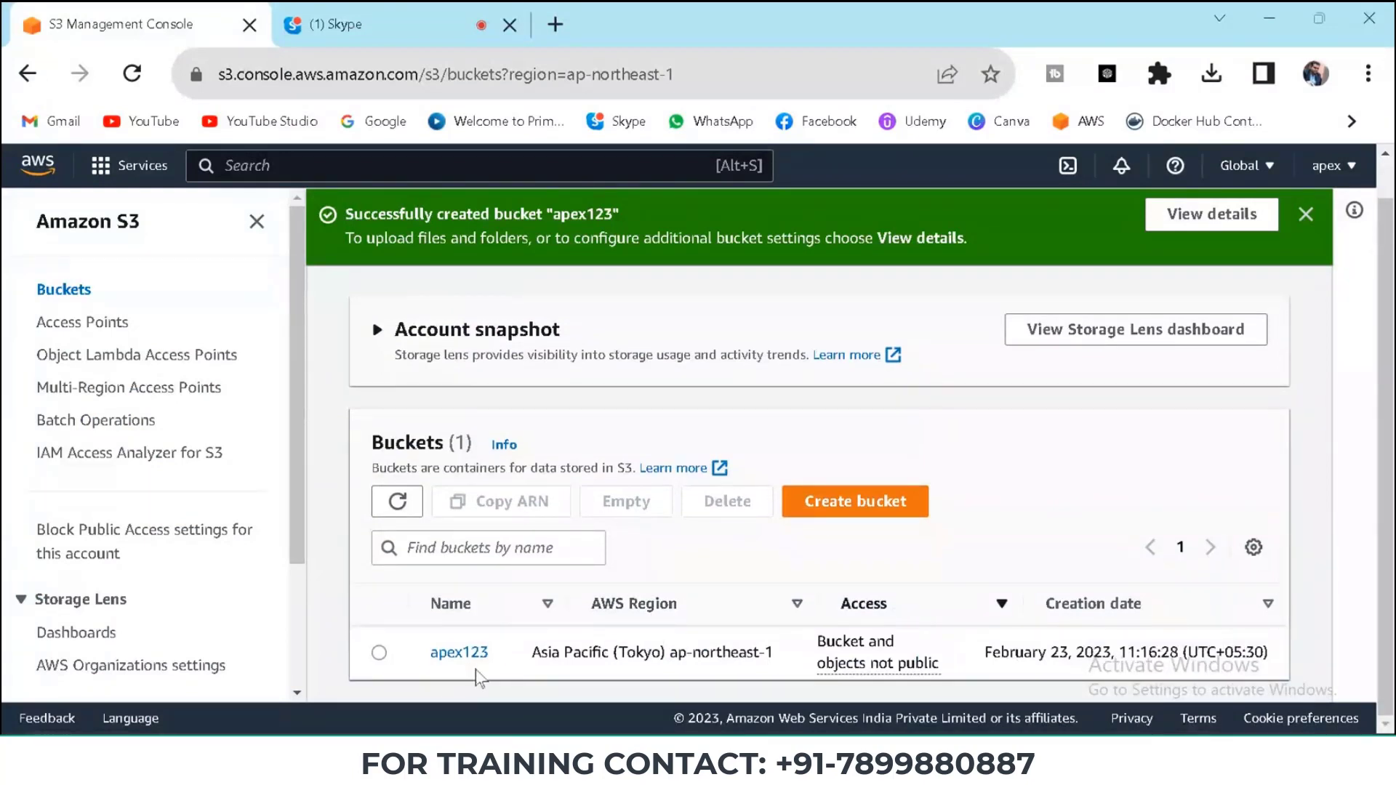
left_click(446, 654)
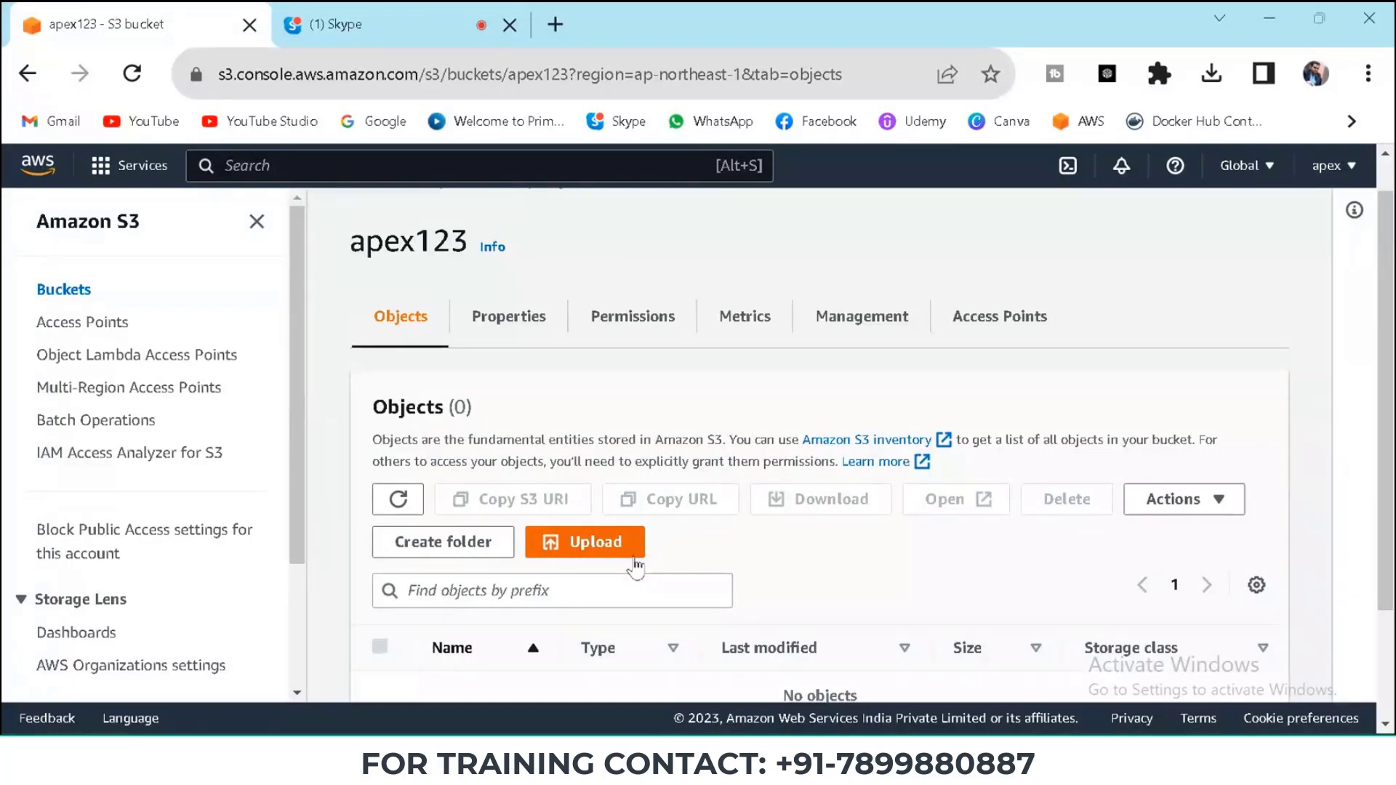
left_click(634, 559)
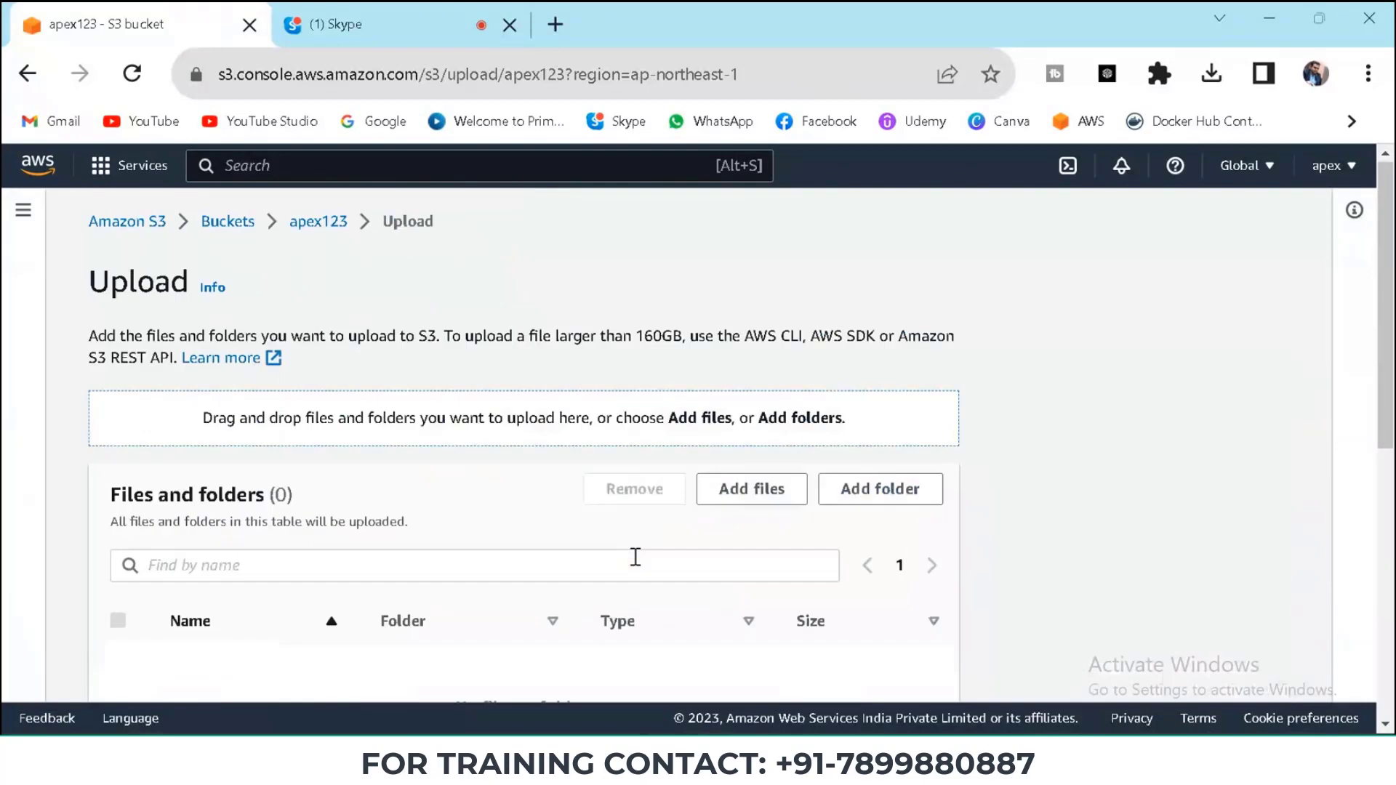
scroll(634, 558, "down", 5)
scroll(633, 567, "up", 5)
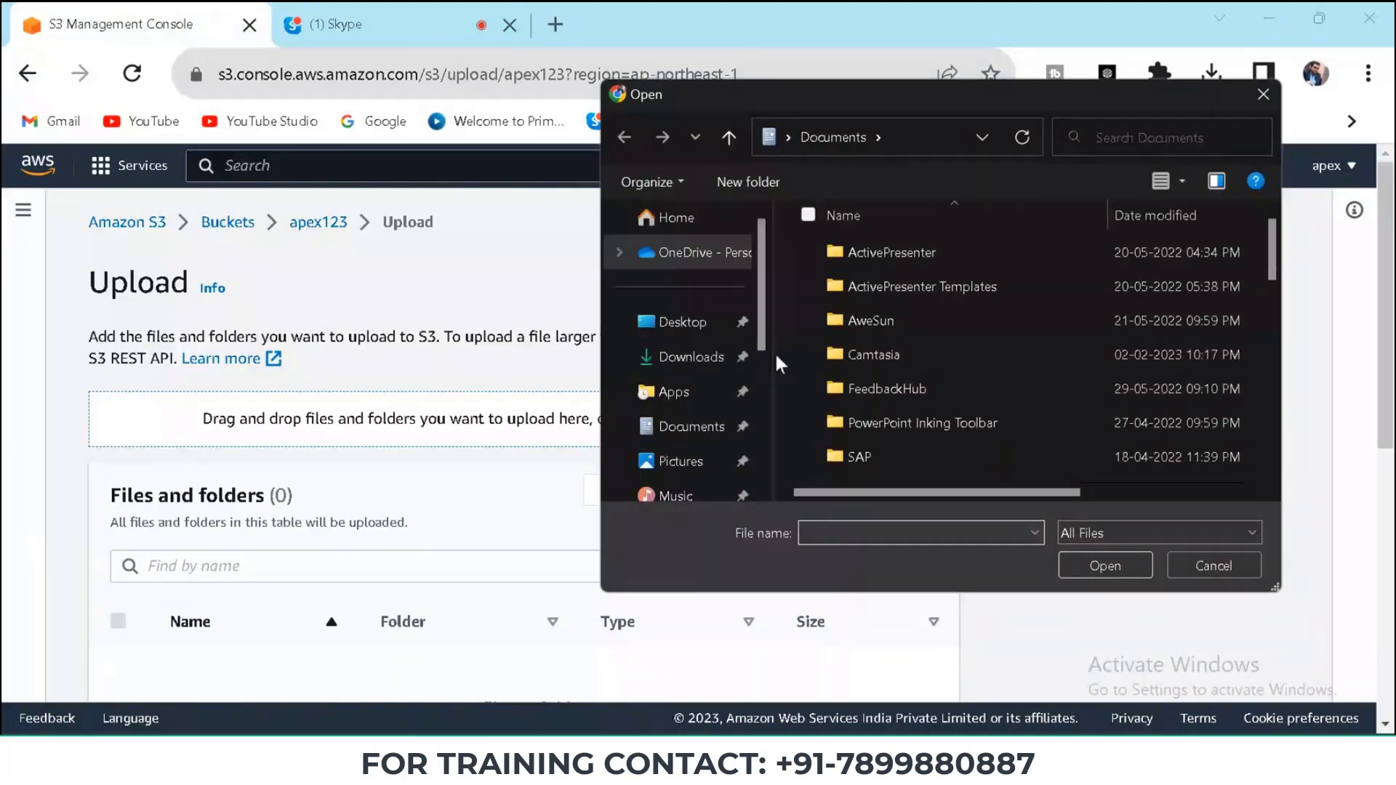
- Add the image file SAP A4 (210 × 297mm) from the Downloads folder to the upload list
left_click_drag(1274, 243, 1291, 456)
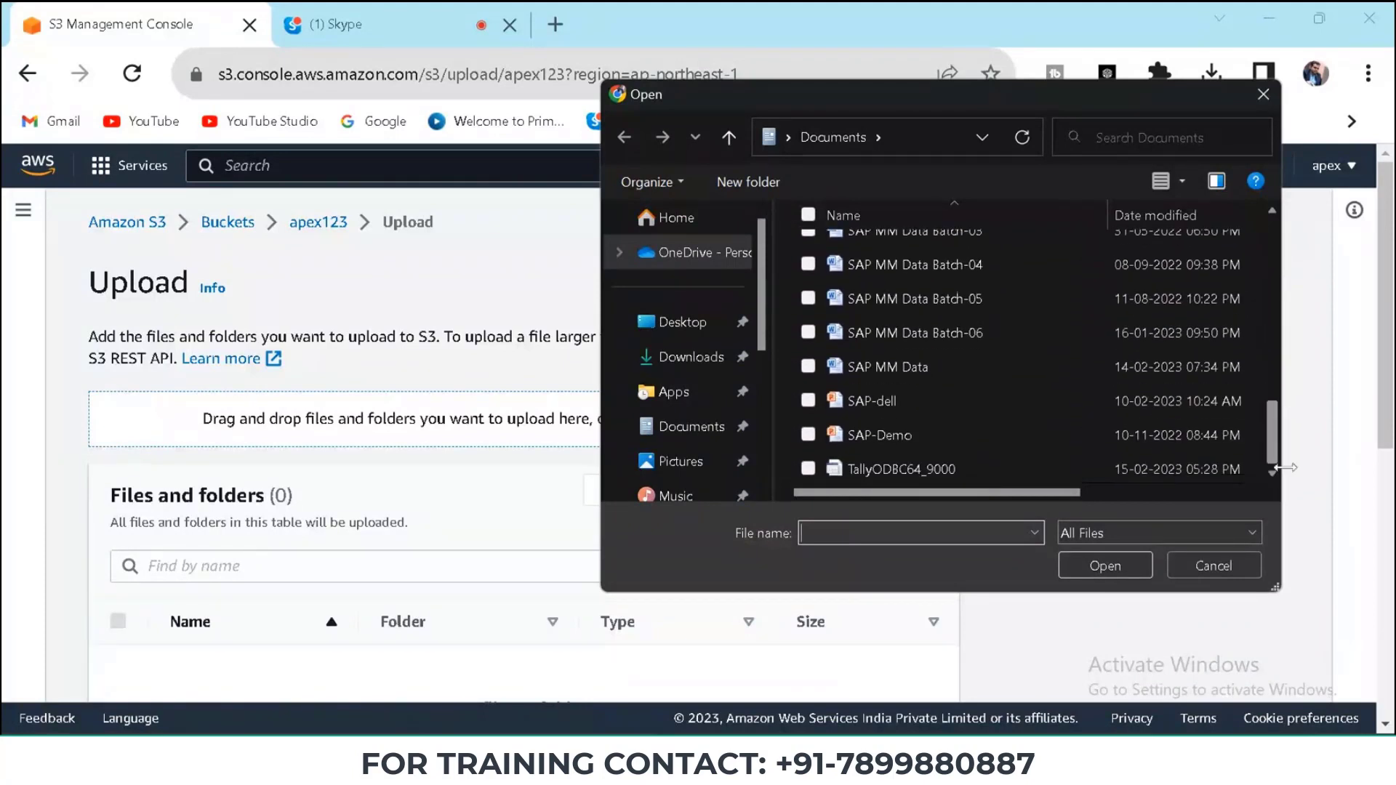
left_click(698, 371)
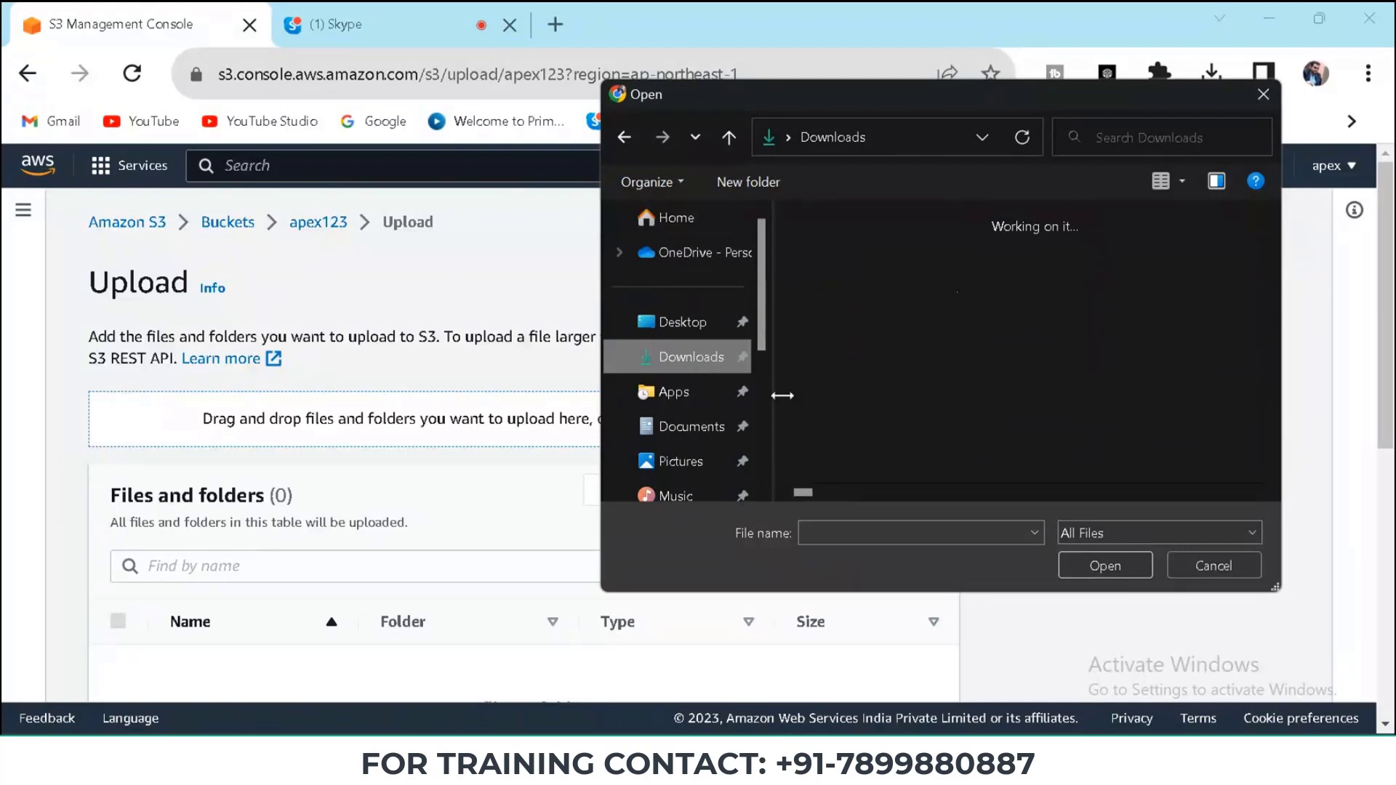
left_click_drag(801, 496, 966, 496)
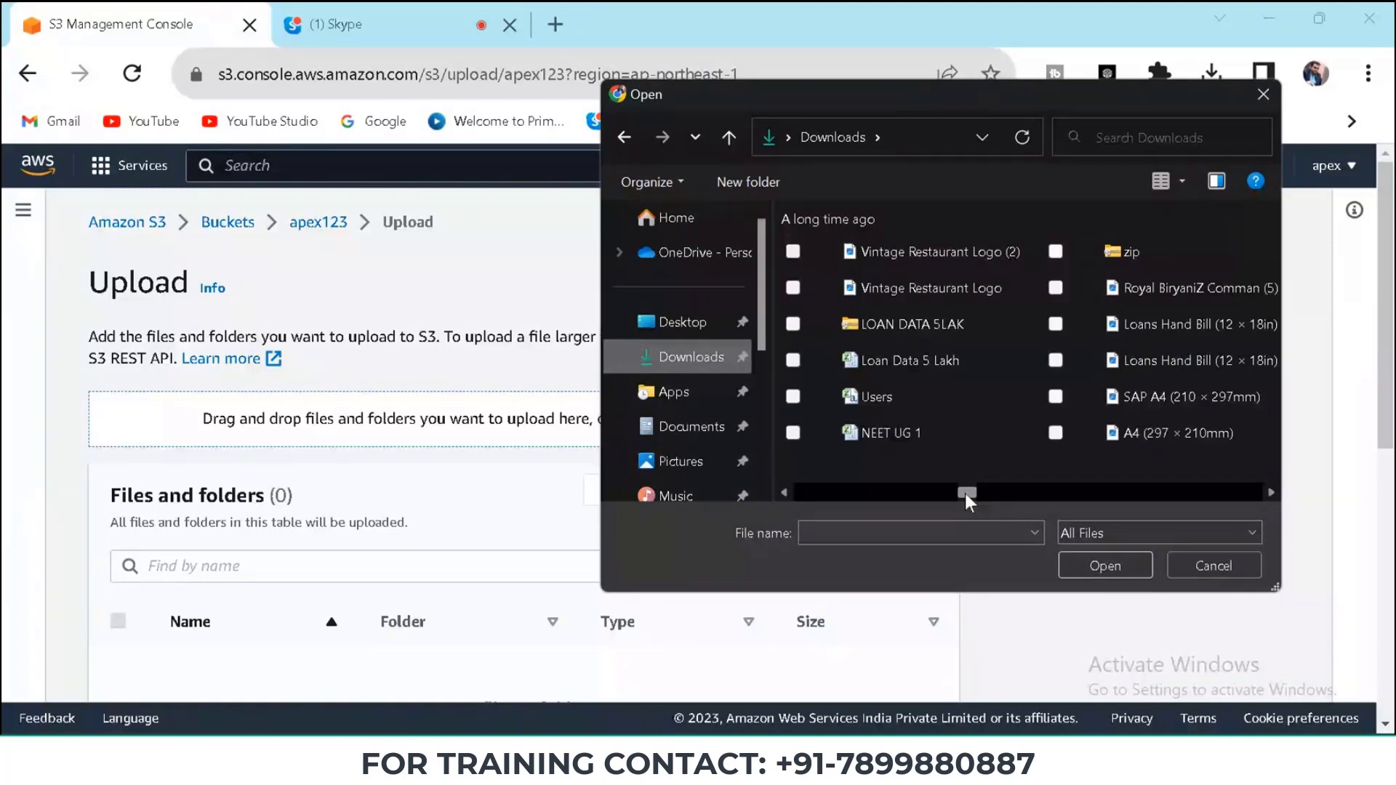
double_click(1156, 407)
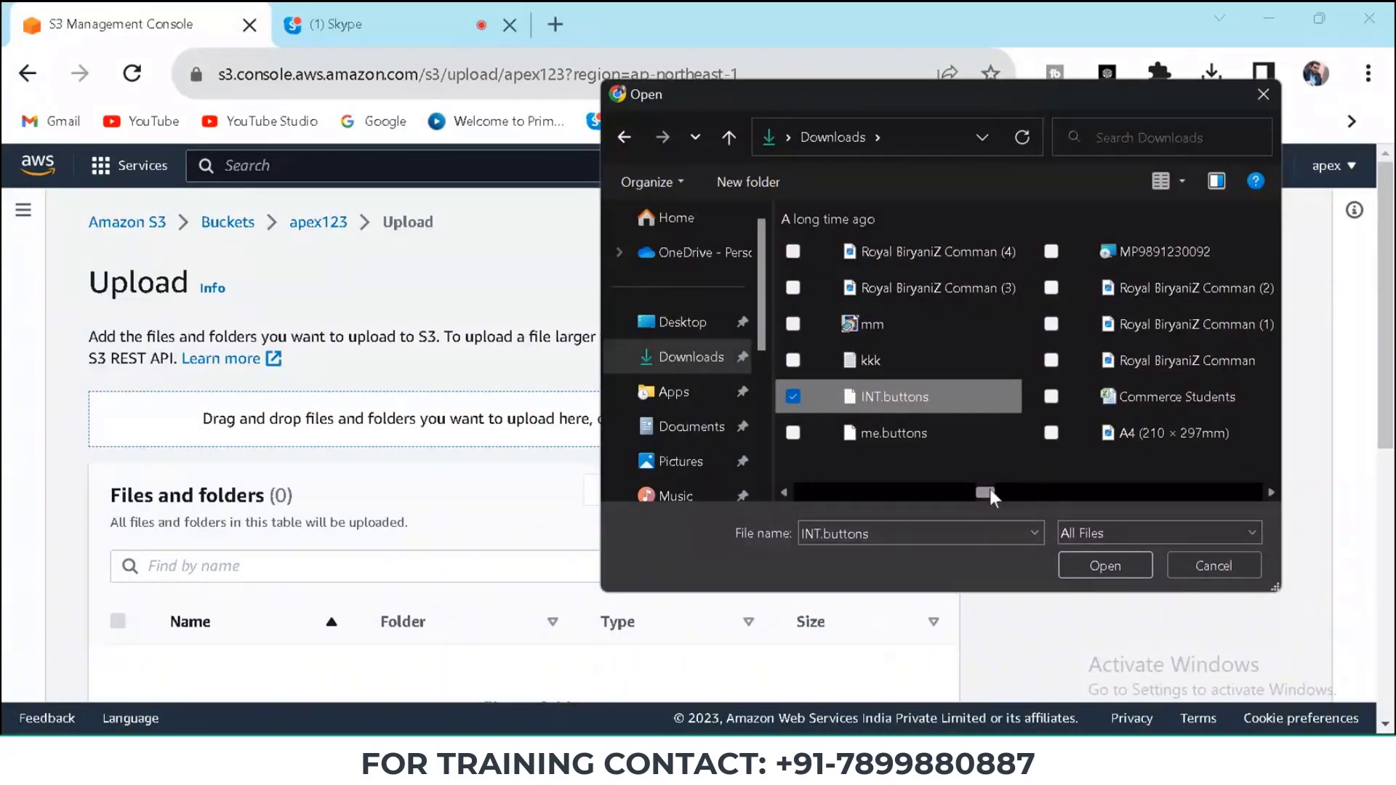
left_click(783, 493)
key("Left")
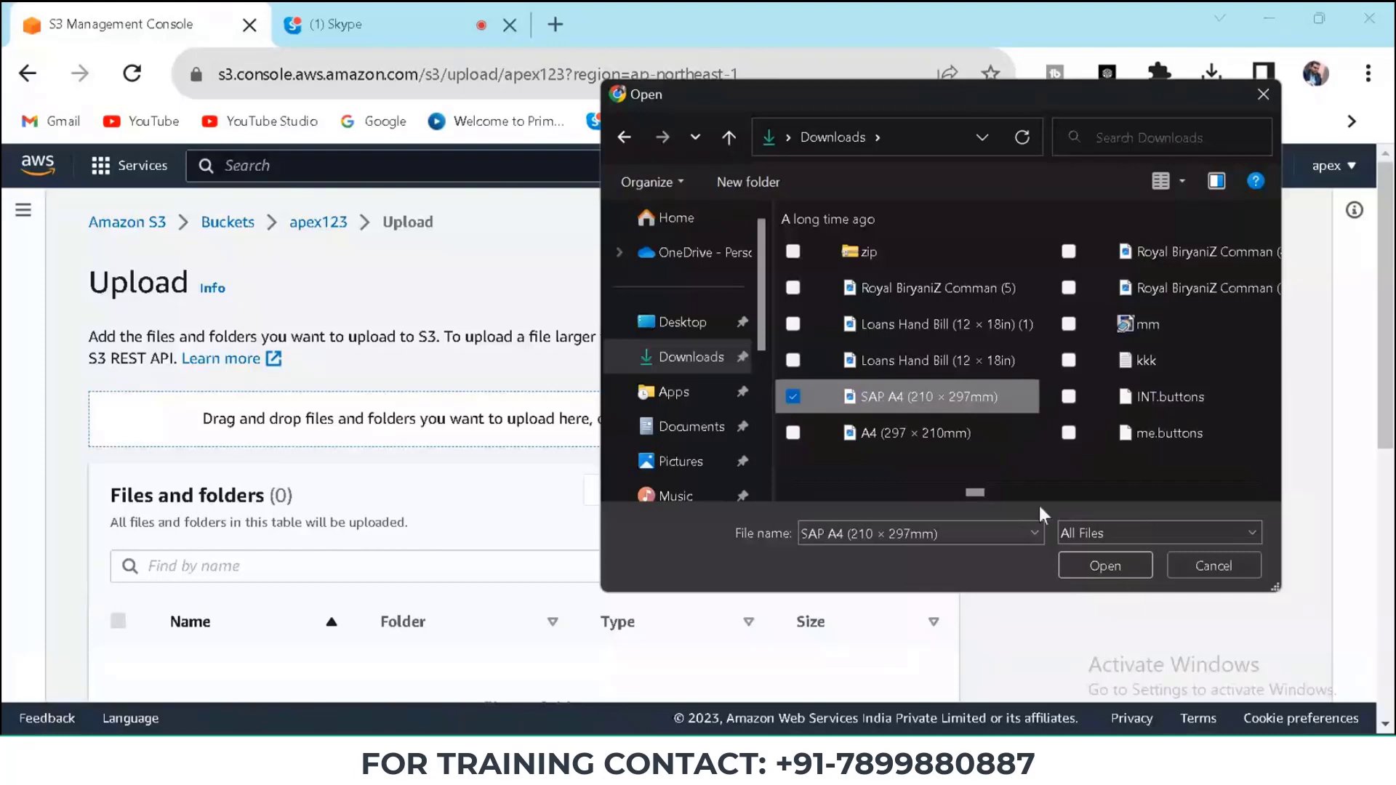
left_click(1106, 566)
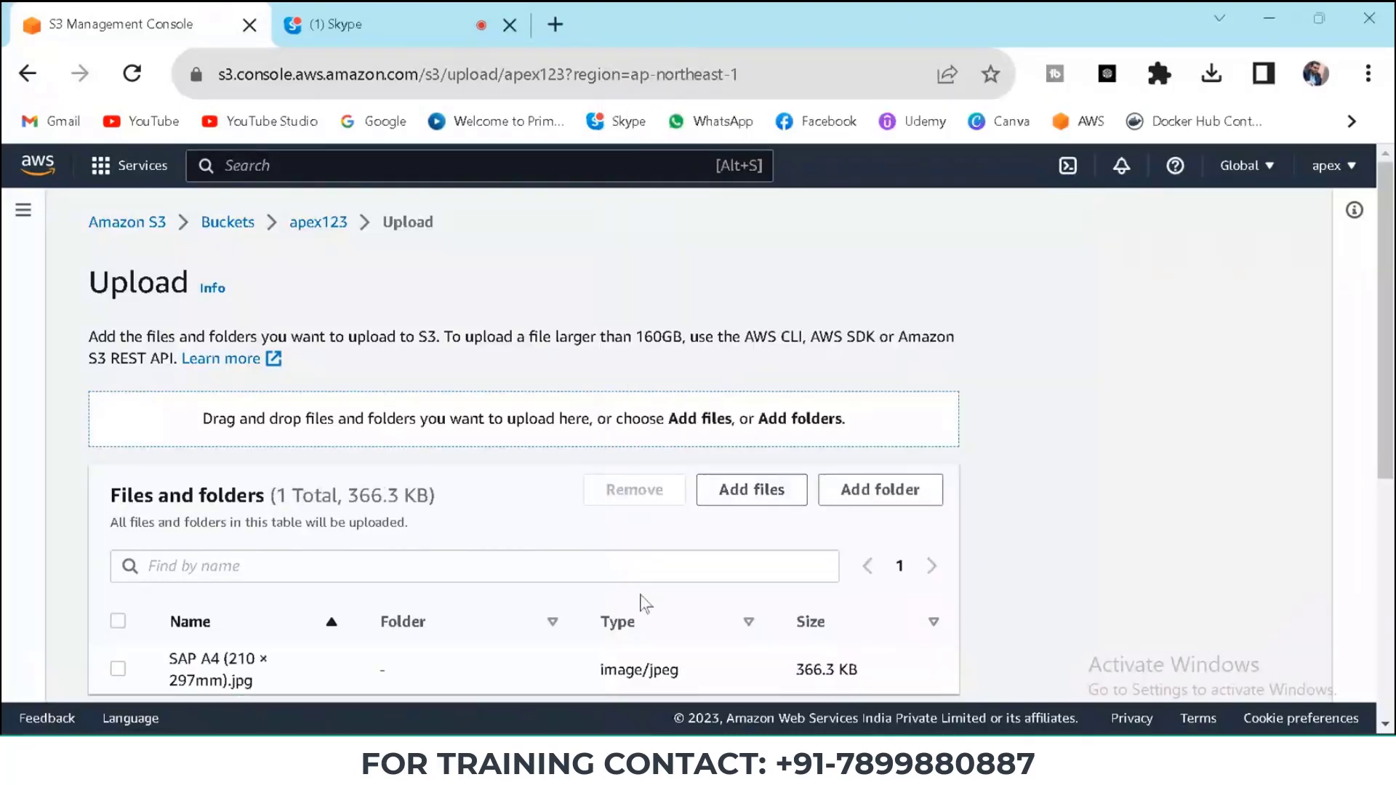
- Upload the listed image to the apex123 bucket and close the upload status page
scroll(639, 604, "down", 5)
scroll(312, 450, "up", 6)
scroll(313, 449, "down", 6)
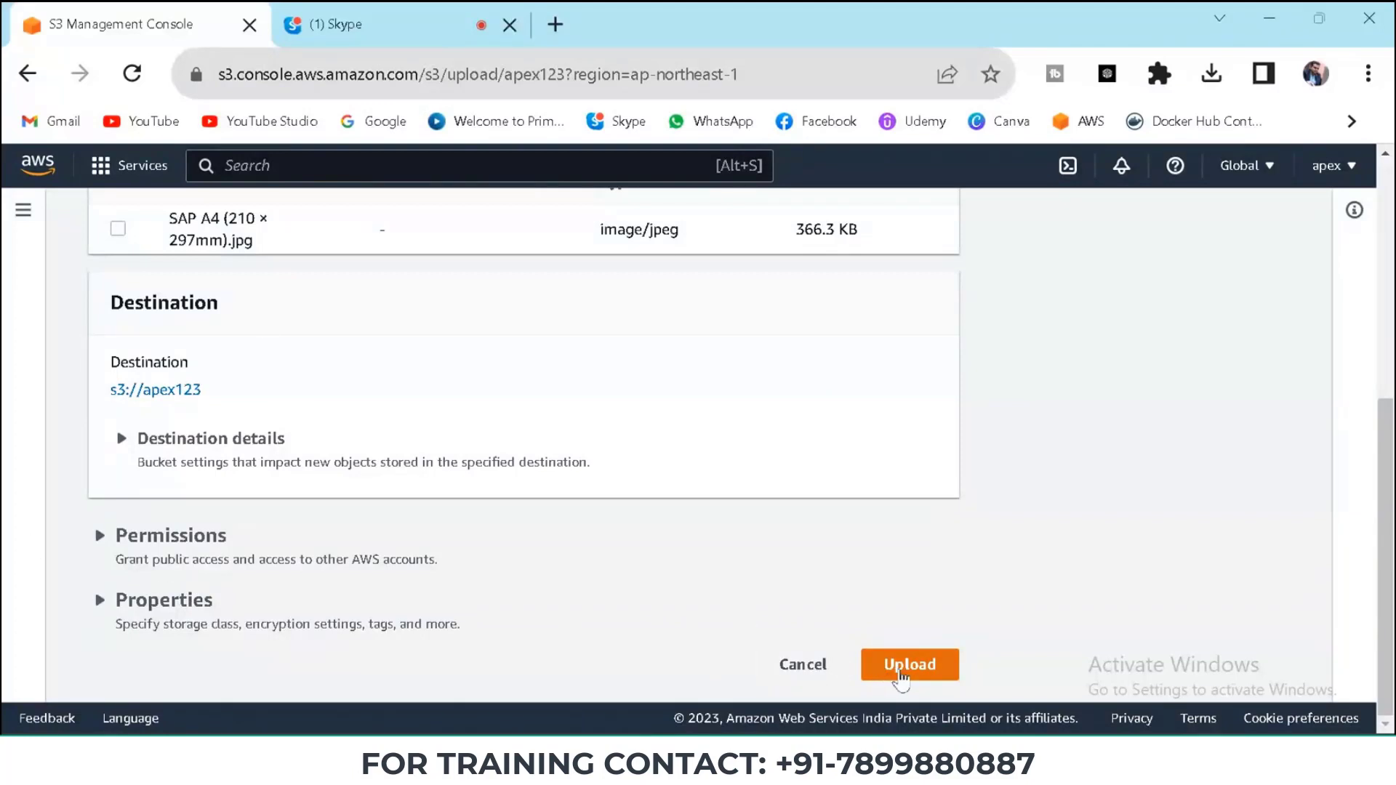
left_click(901, 676)
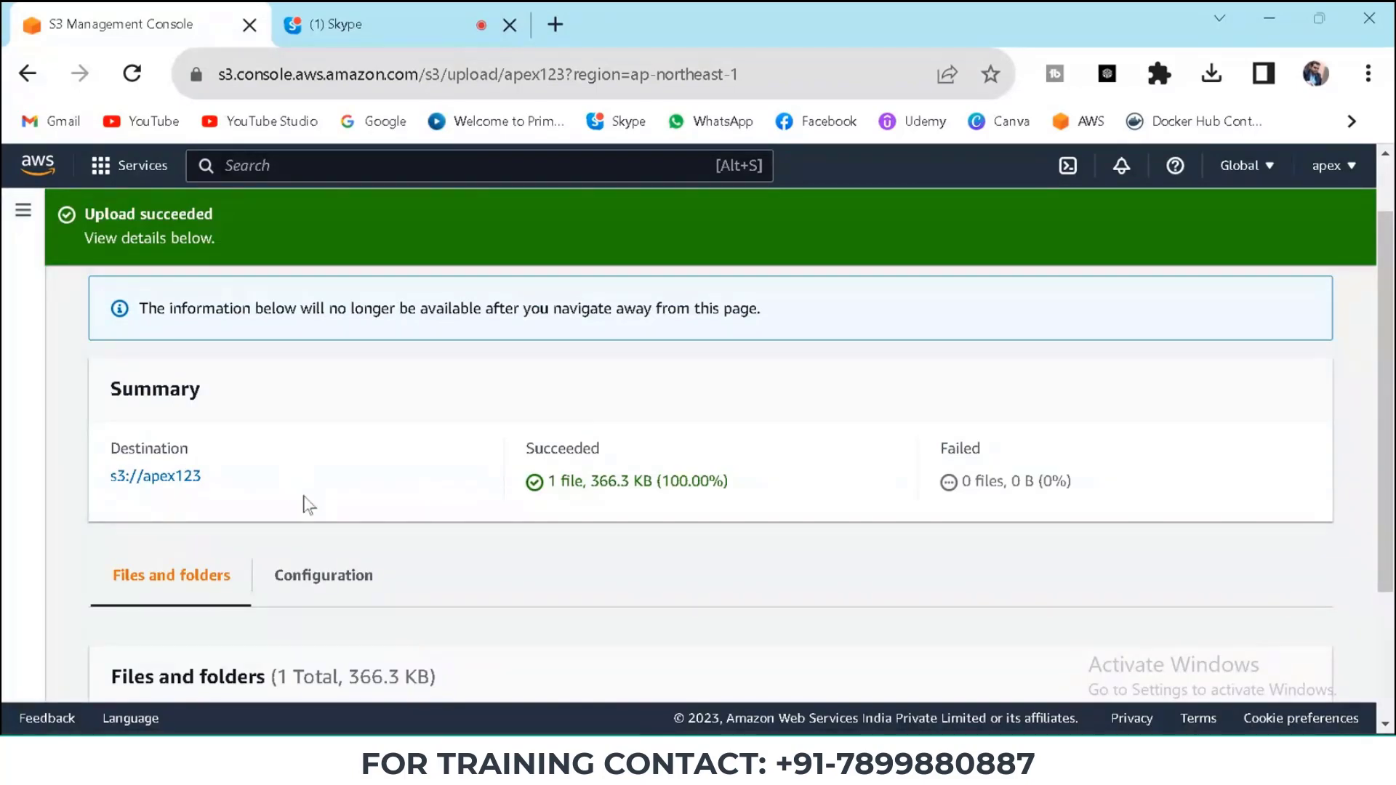
scroll(1069, 439, "down", 3)
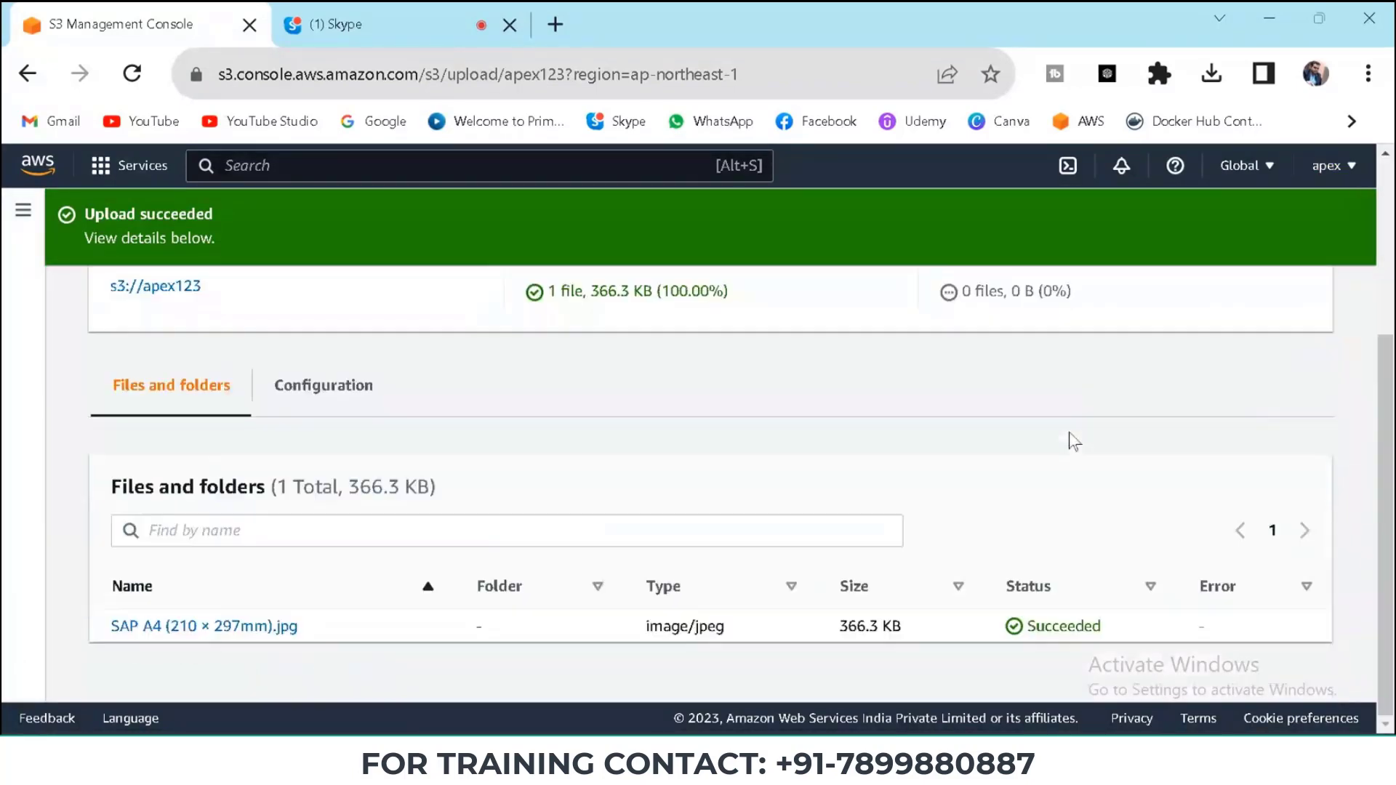
scroll(1069, 440, "up", 4)
left_click(1287, 306)
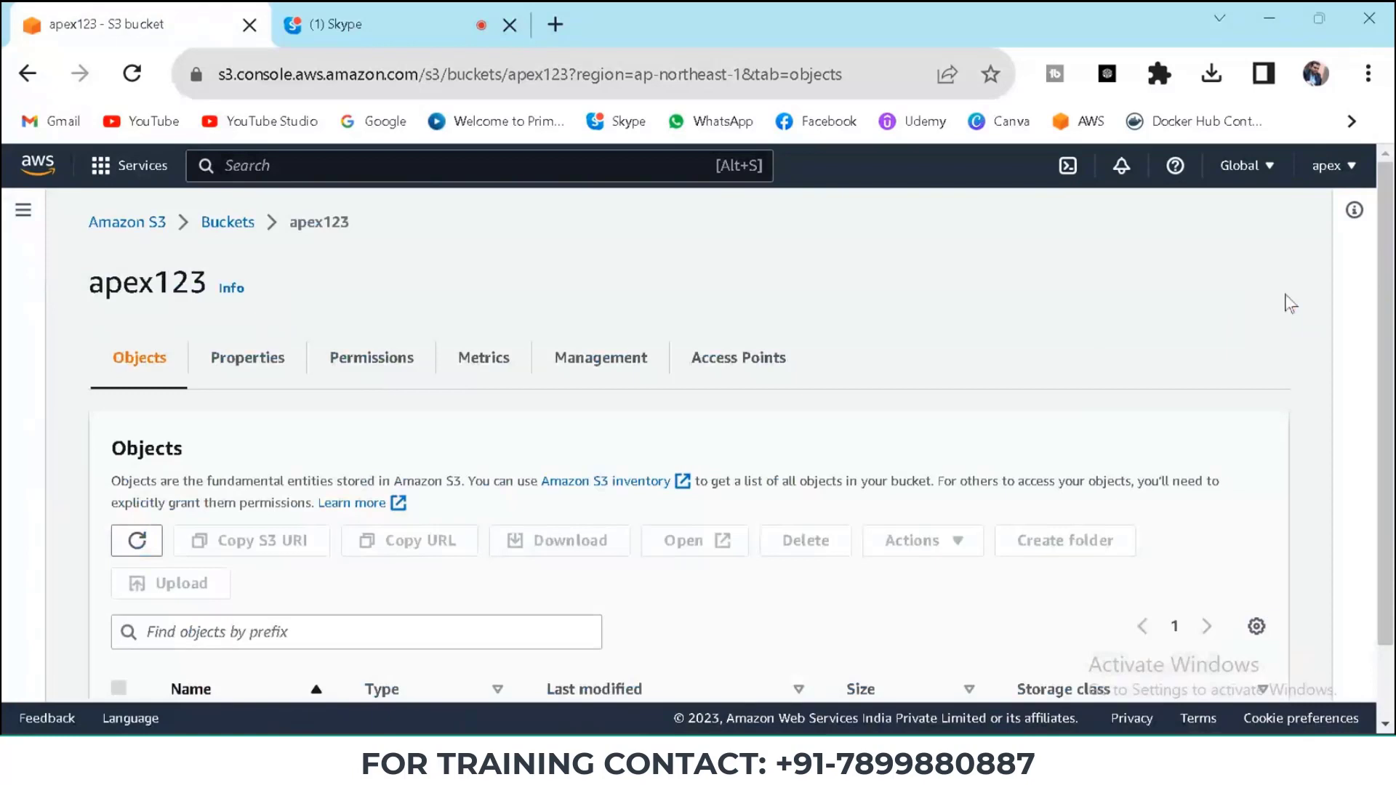
- Open the details of the uploaded SAP A4 (210 × 297mm).jpg object, review its properties and view the image
scroll(360, 491, "down", 1)
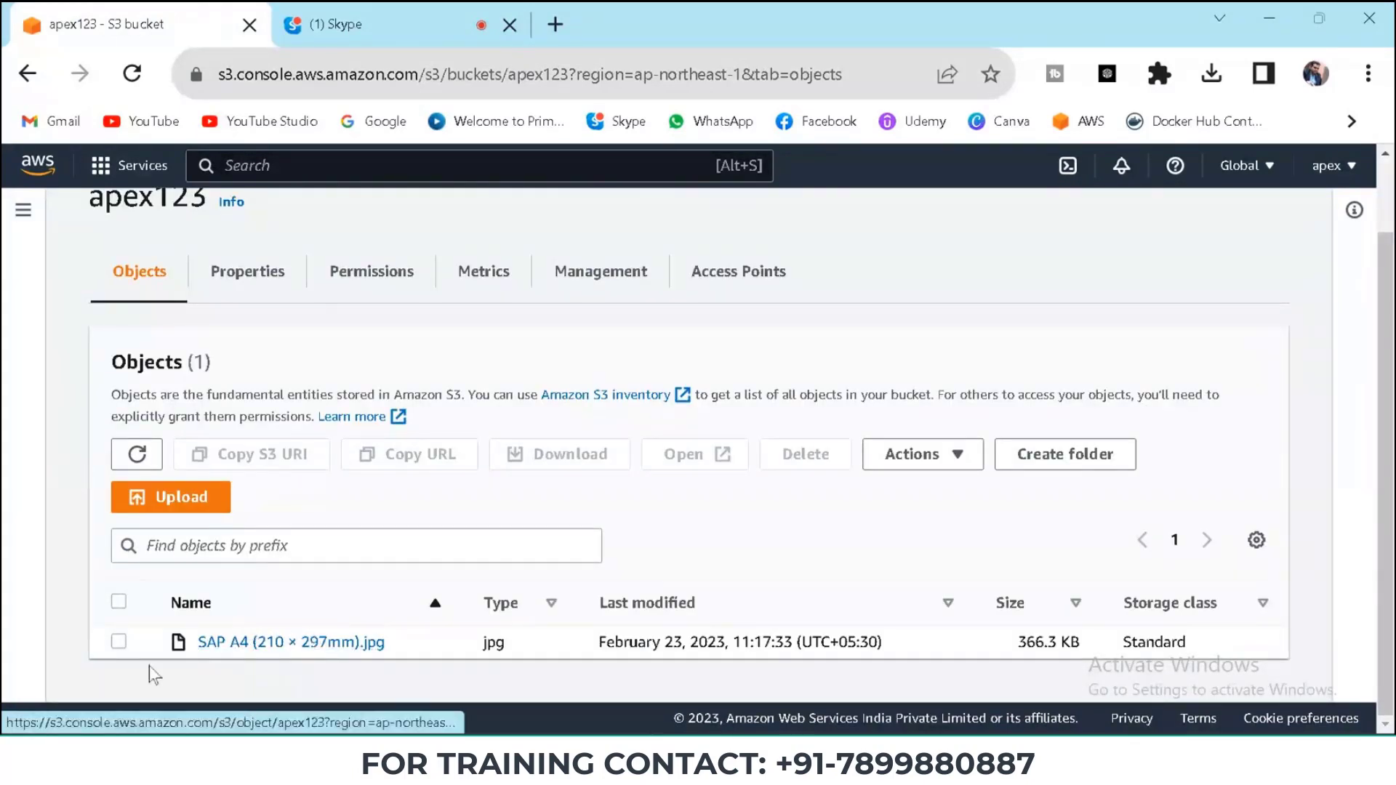
left_click(248, 643)
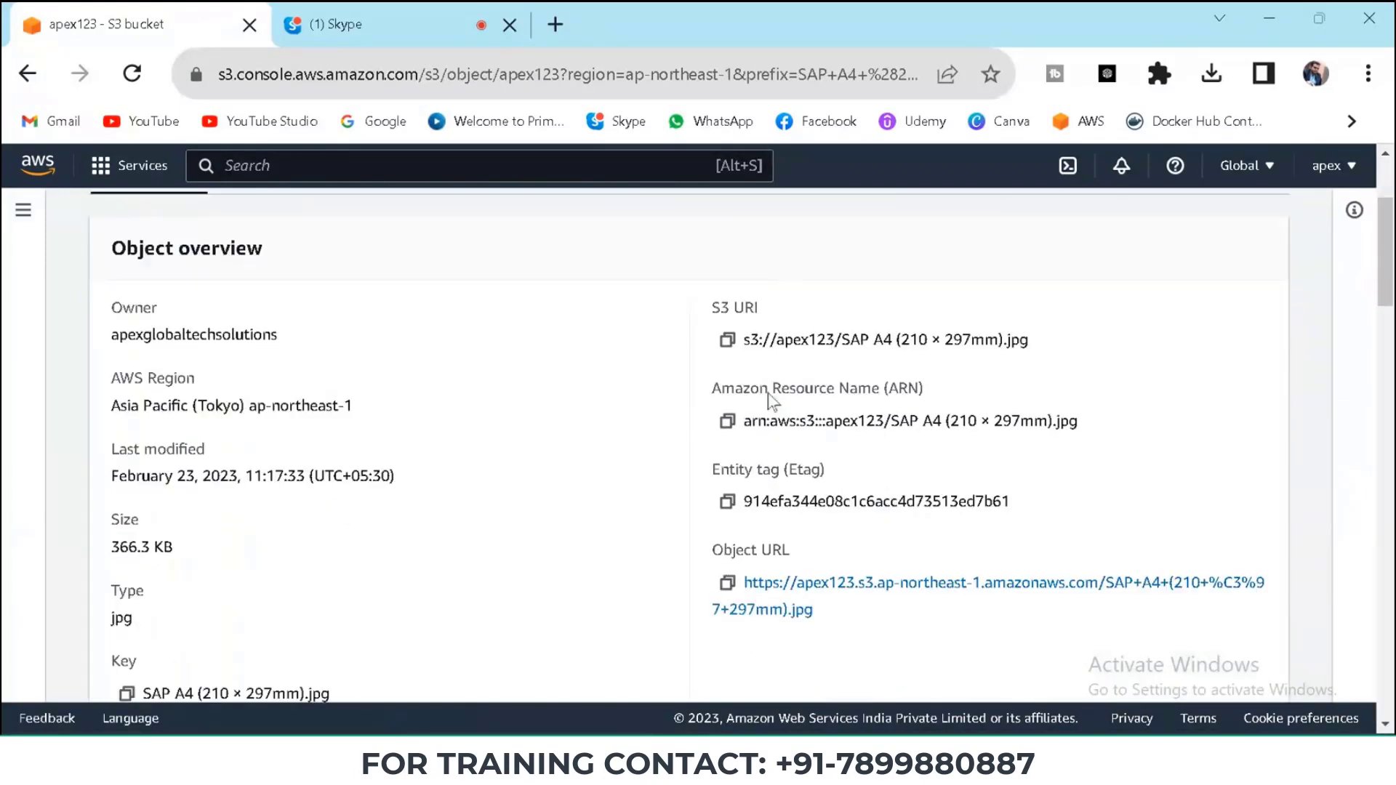
scroll(771, 400, "down", 7)
scroll(770, 393, "up", 7)
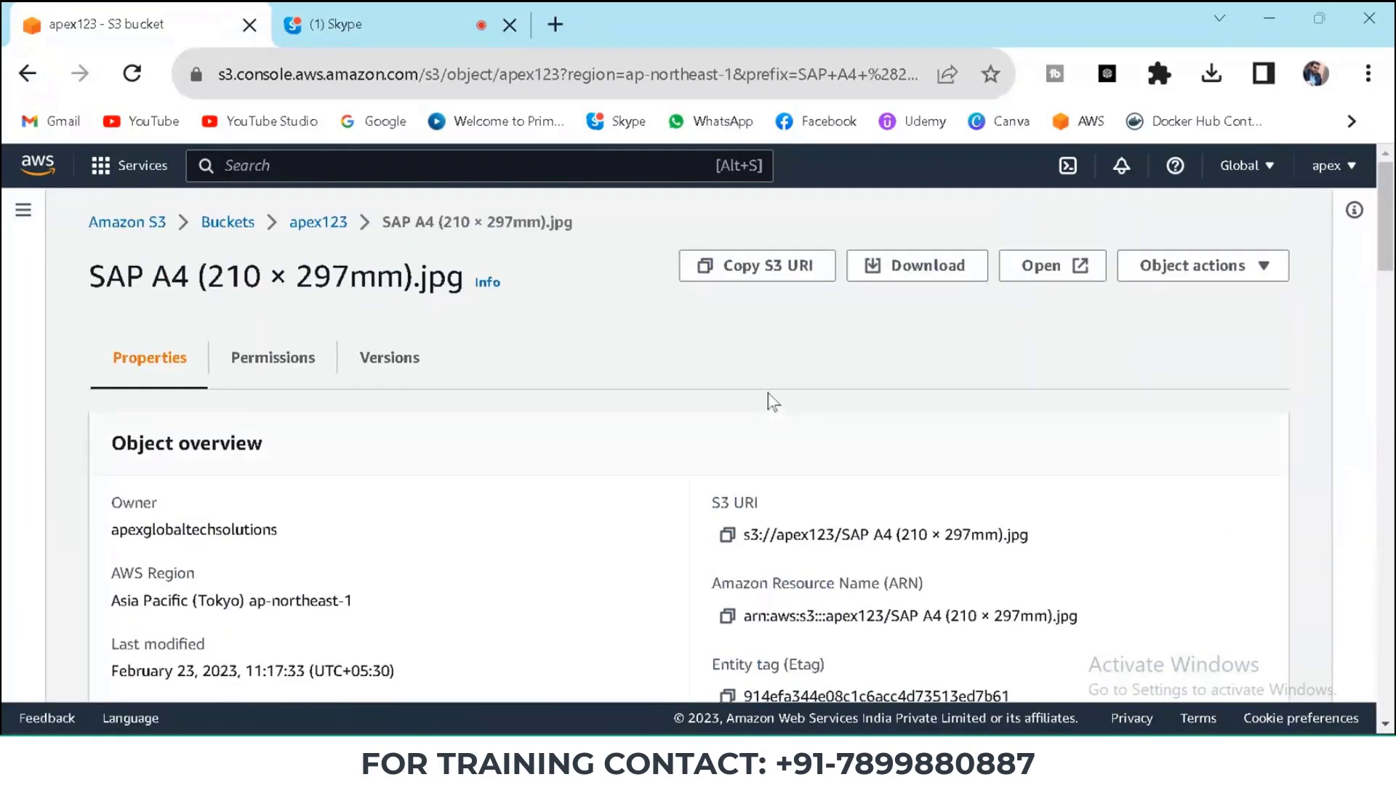
left_click(1055, 266)
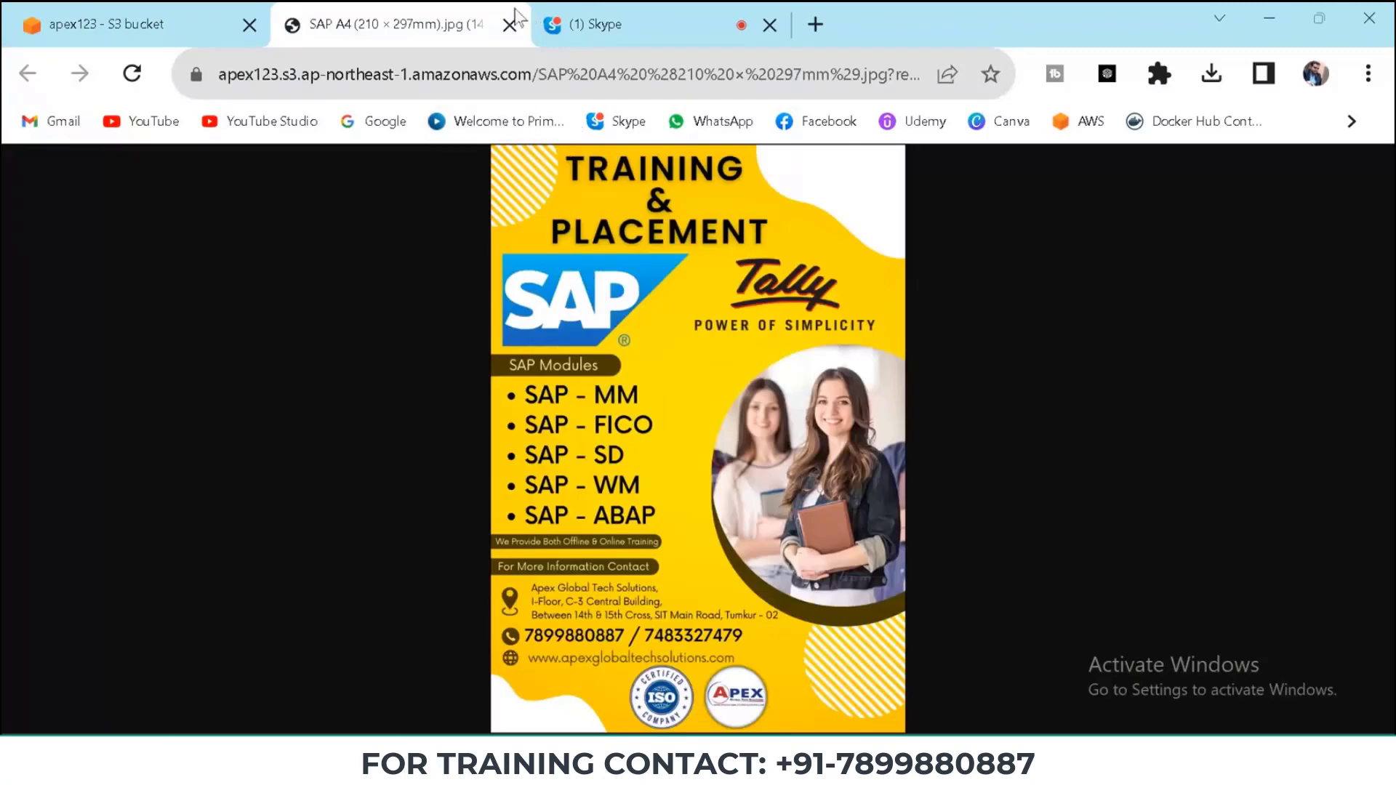
- Close the opened image, copy the SAP A4 (210 × 297mm).jpg object's URL and paste it into the address of a new browser tab
left_click(510, 25)
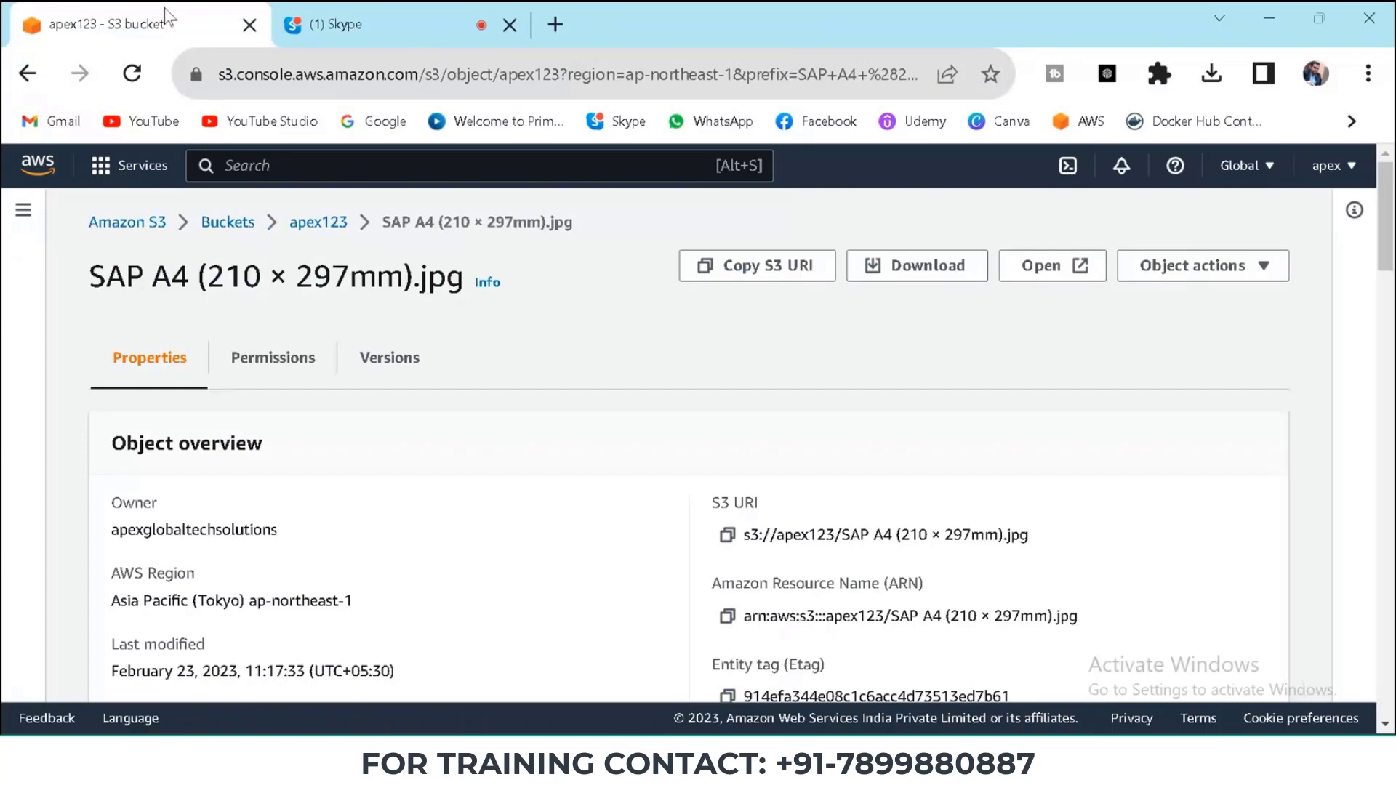
scroll(508, 374, "down", 5)
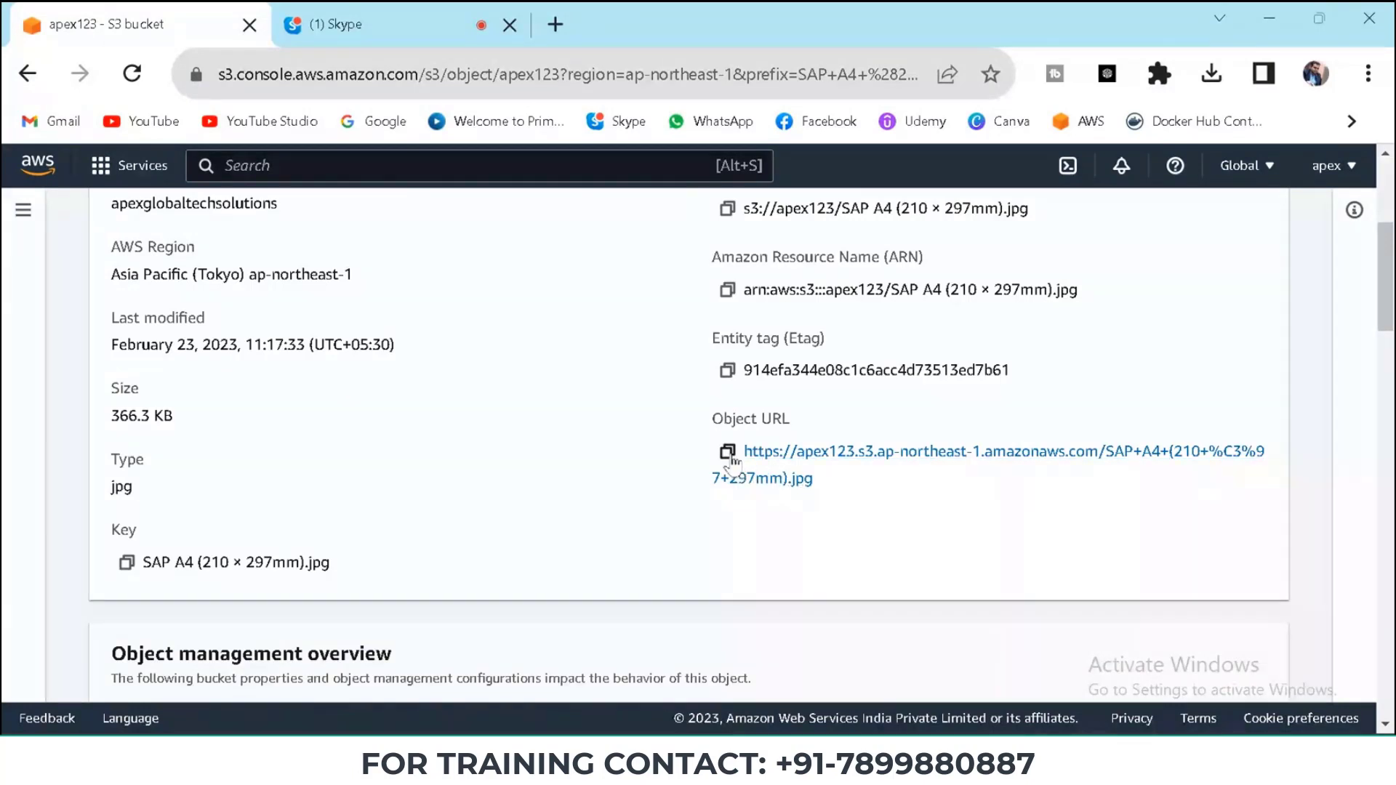
left_click(728, 452)
left_click(555, 26)
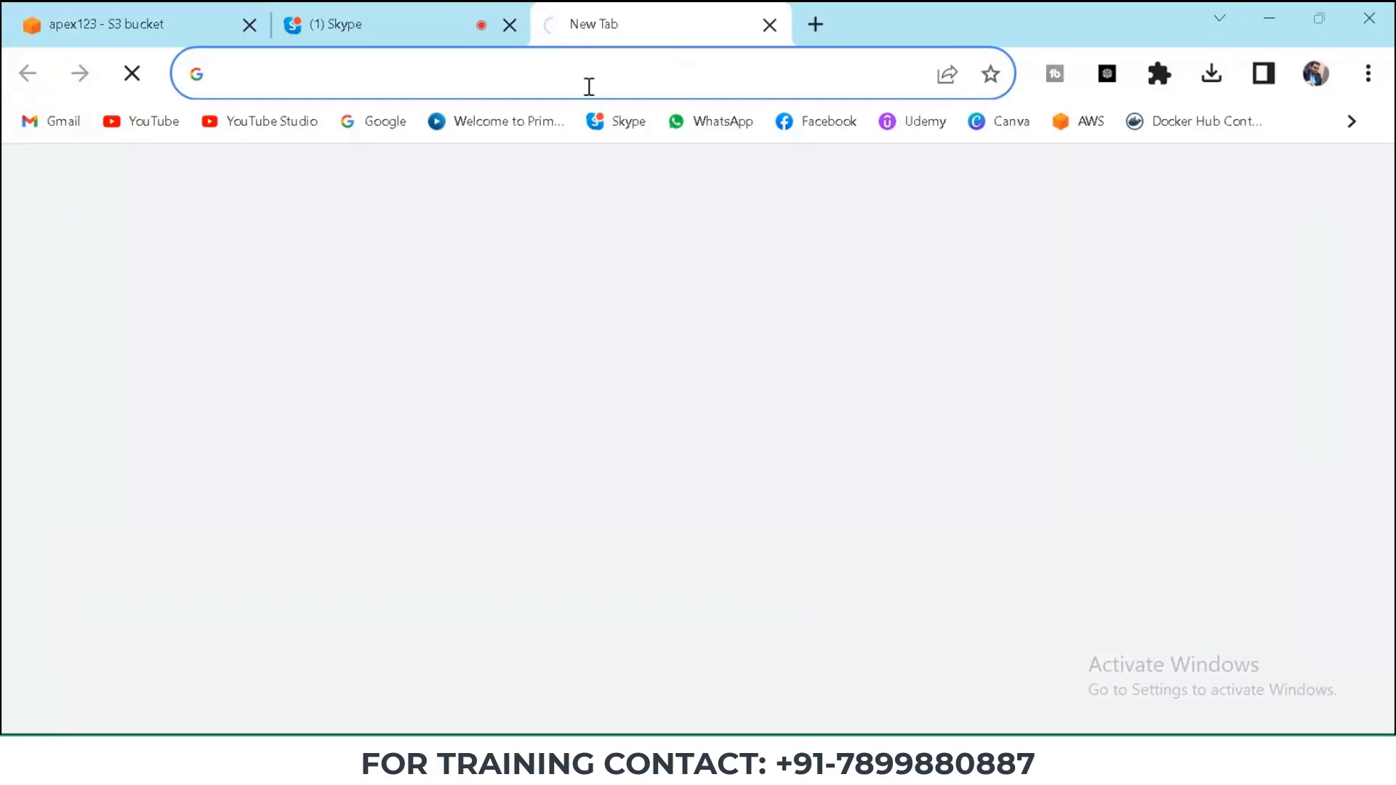
left_click(589, 86)
key("ctrl+v")
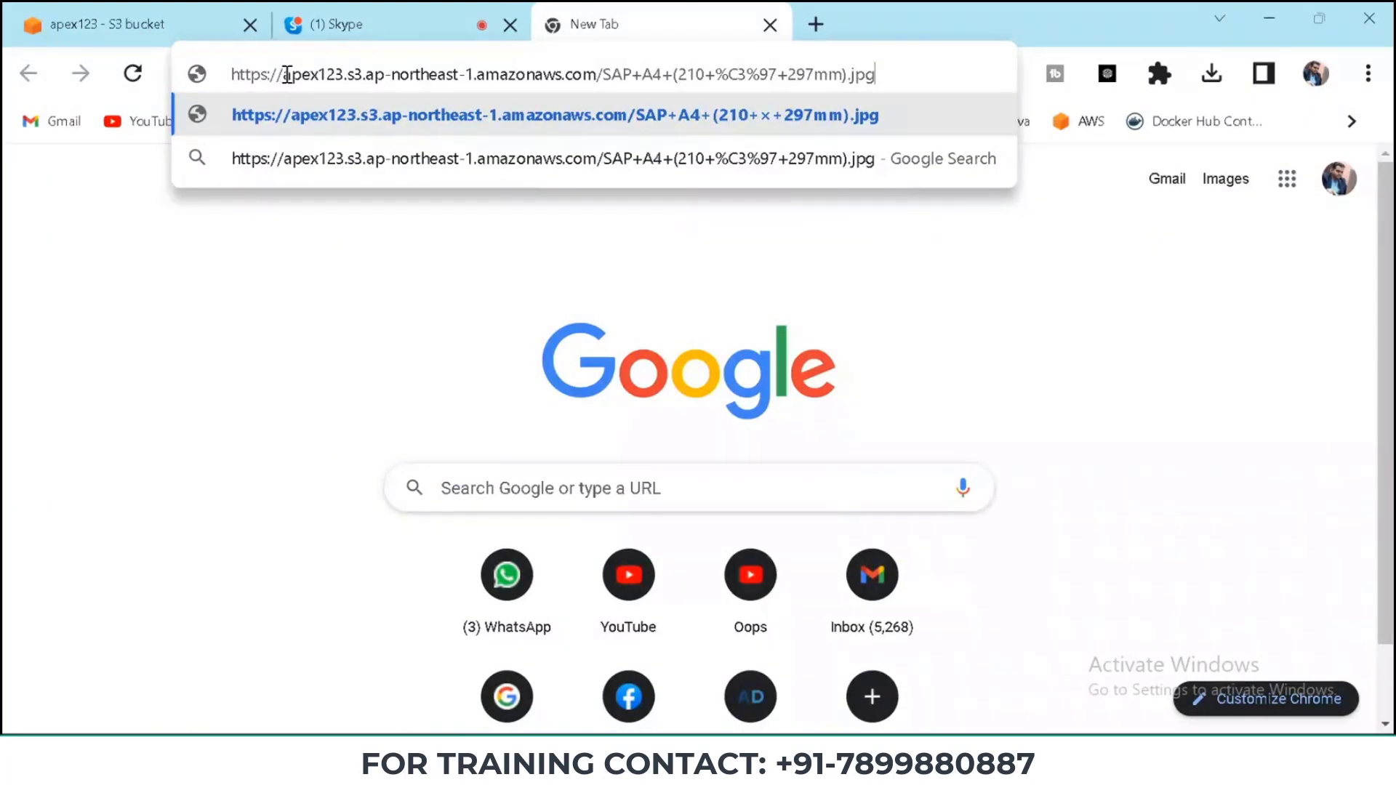
- Examine the bucket, region and file name parts of the pasted object URL, and load it
left_click_drag(283, 75, 474, 80)
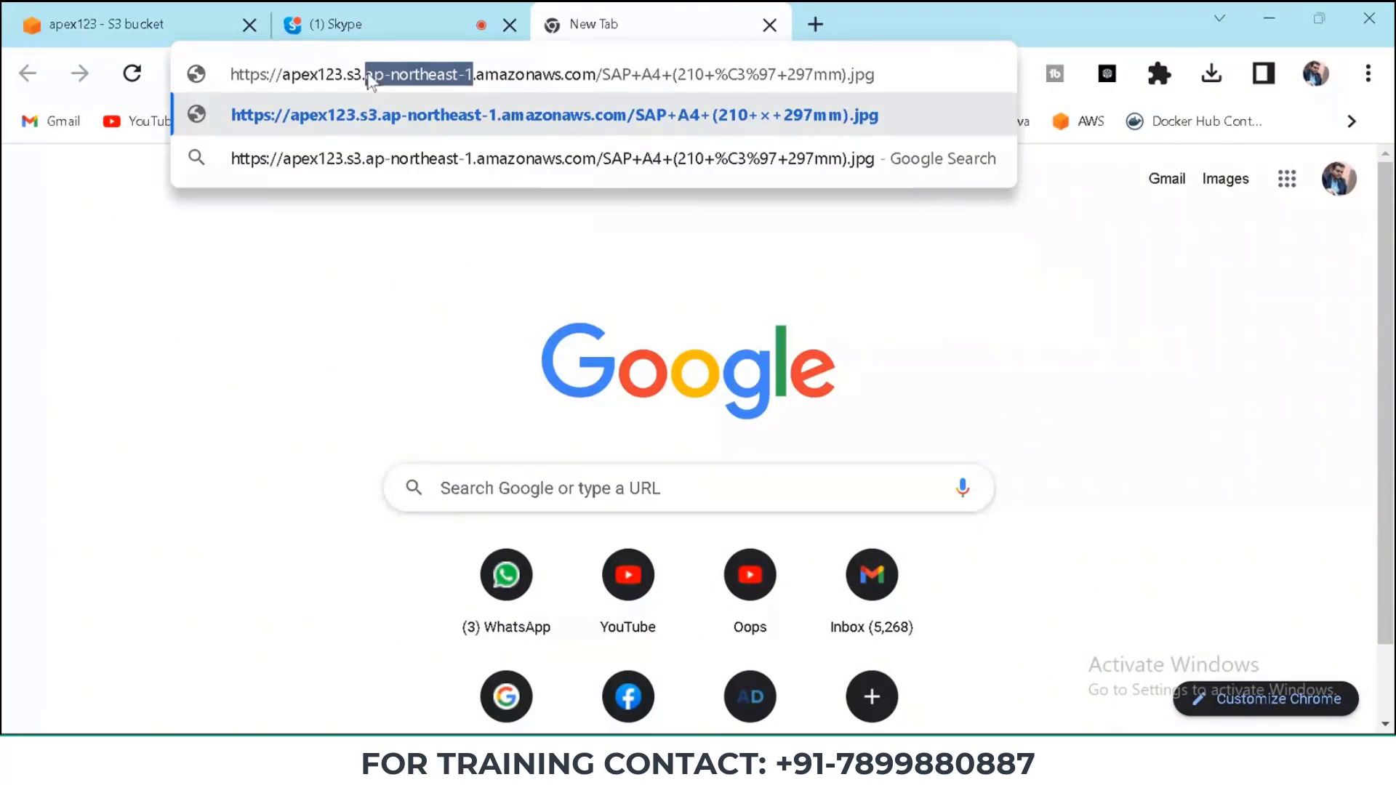
left_click_drag(366, 77, 889, 74)
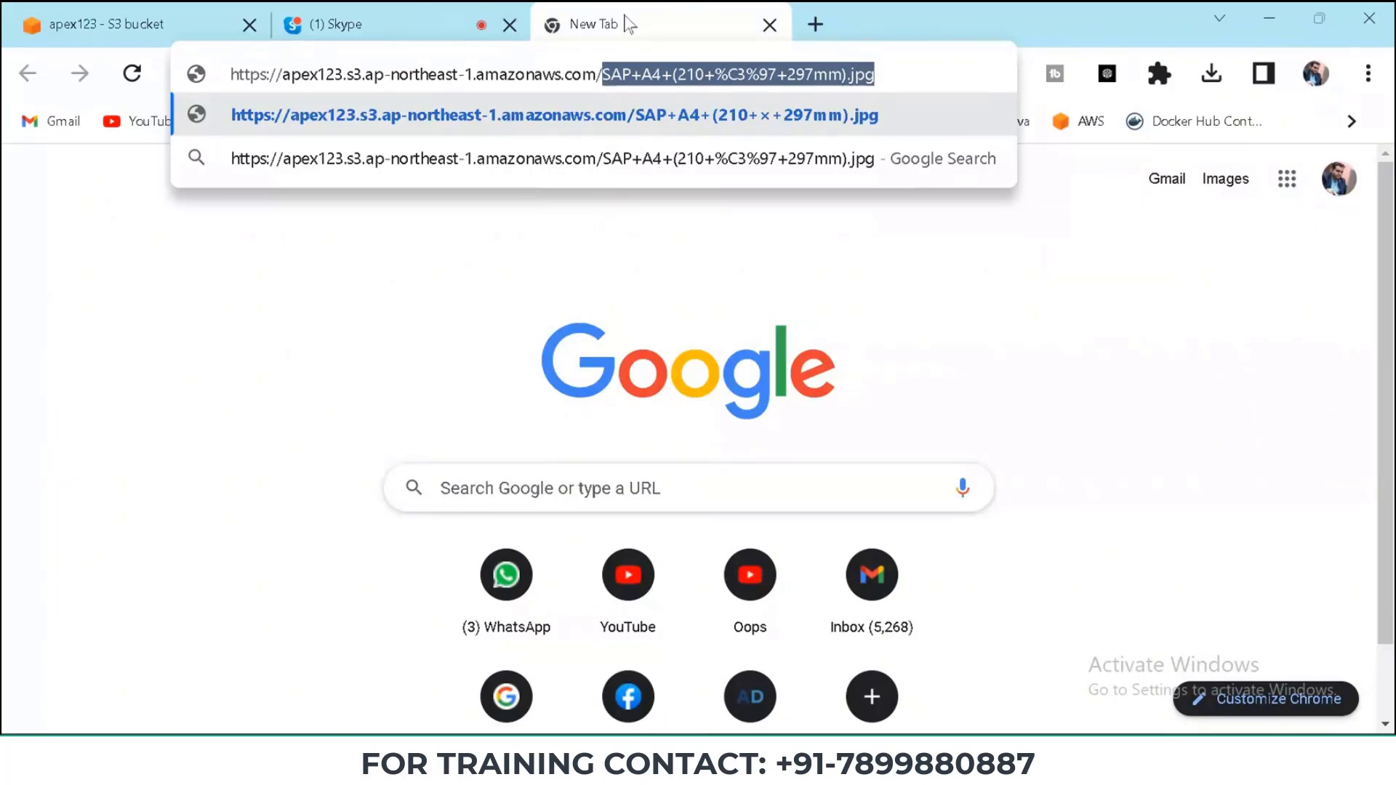
left_click(909, 73)
key("Return")
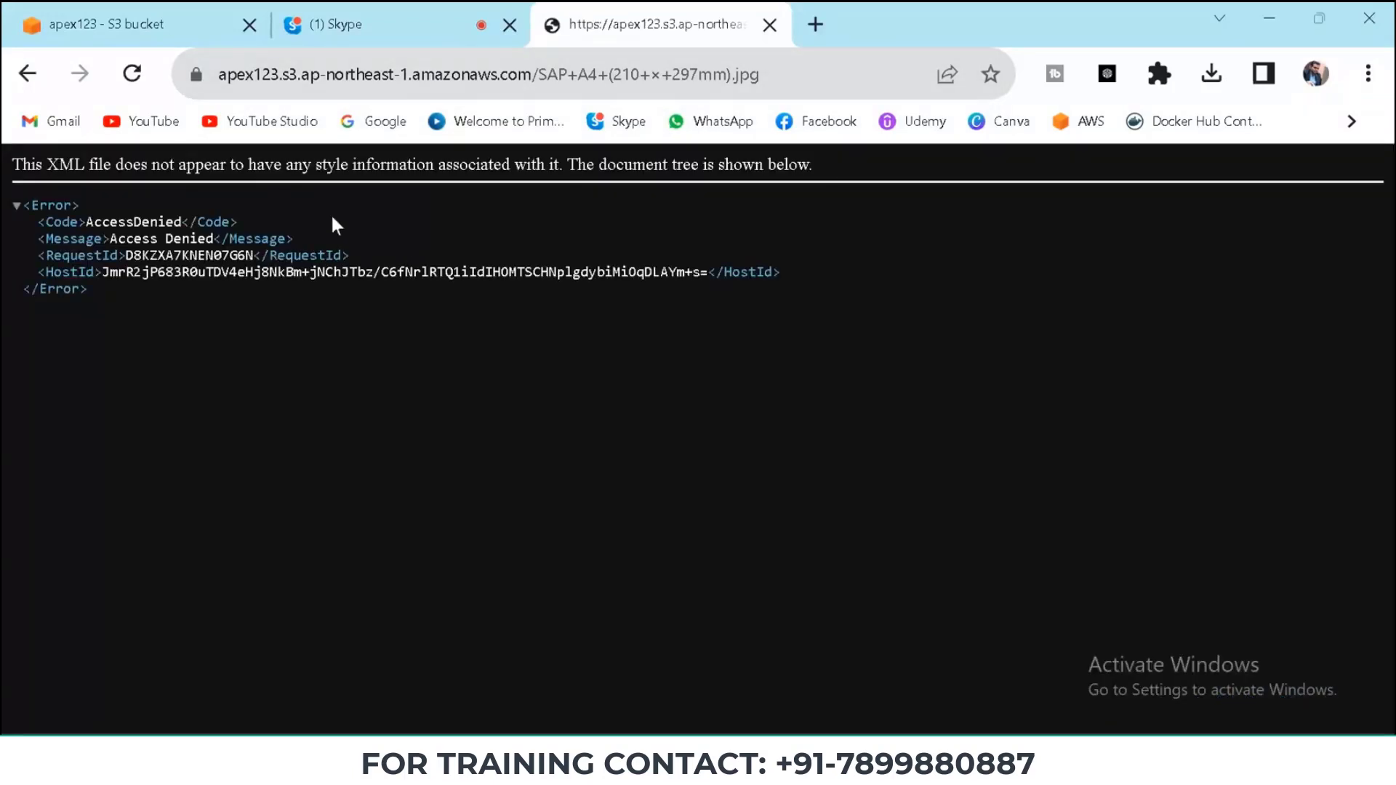
- Return to the S3 console, open the apex123 bucket from the bucket list and review its properties
left_click(172, 22)
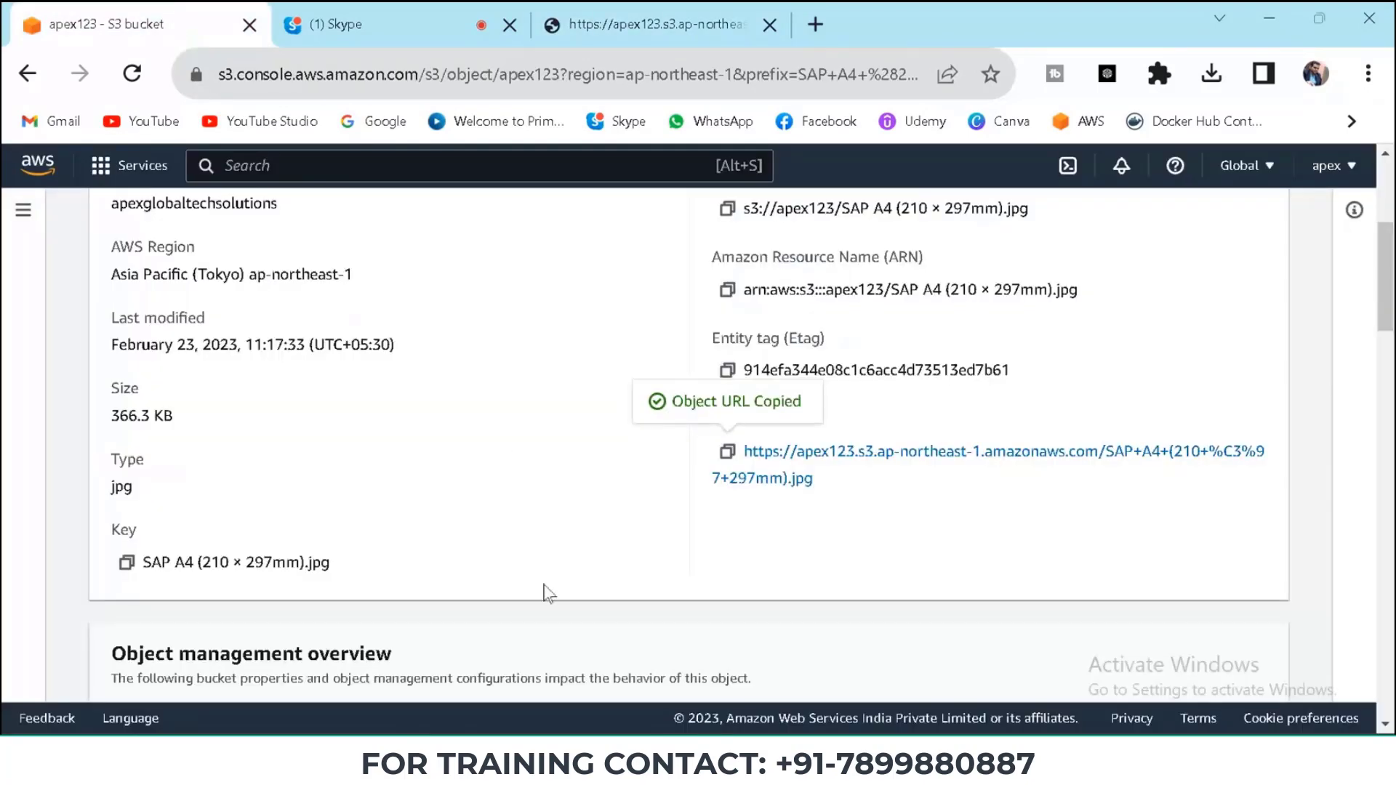
scroll(547, 593, "up", 5)
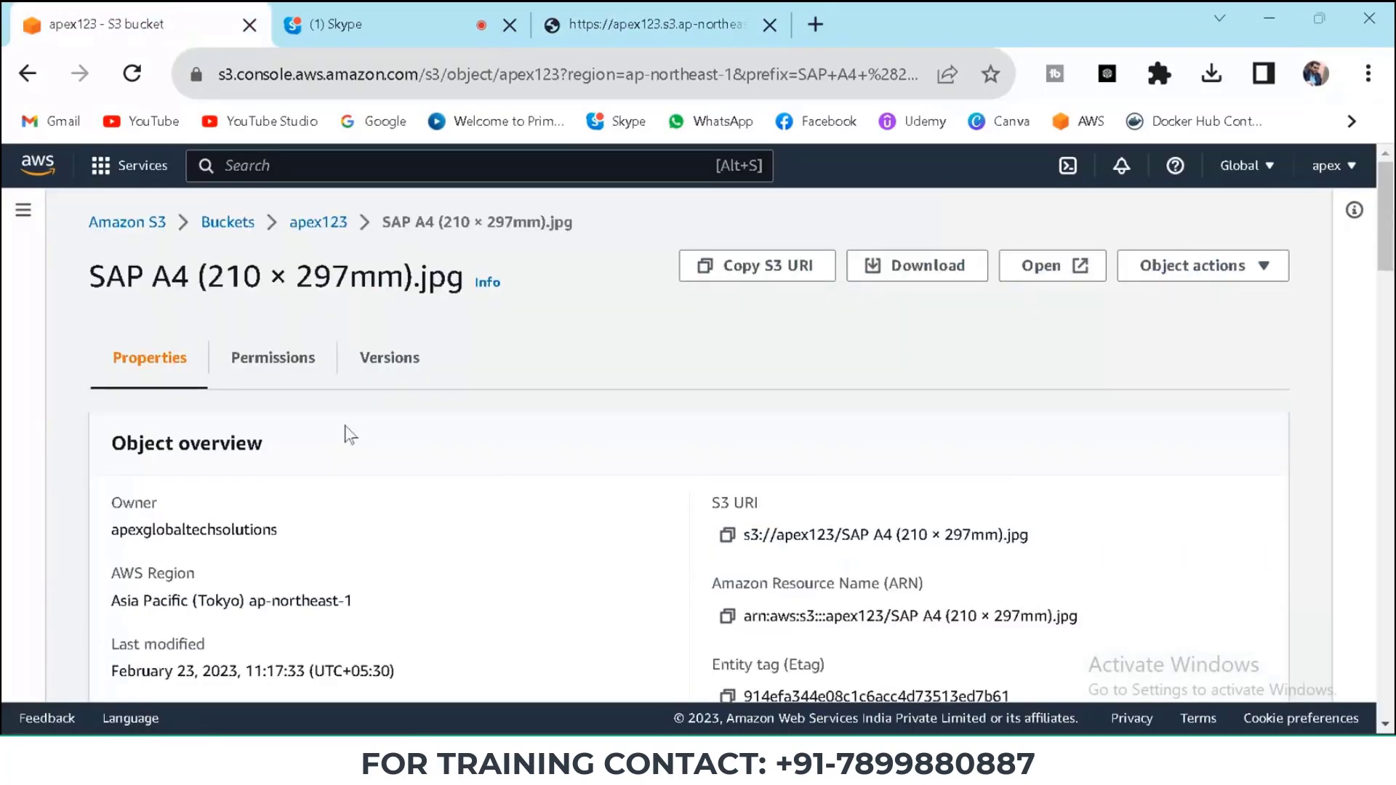
left_click(231, 232)
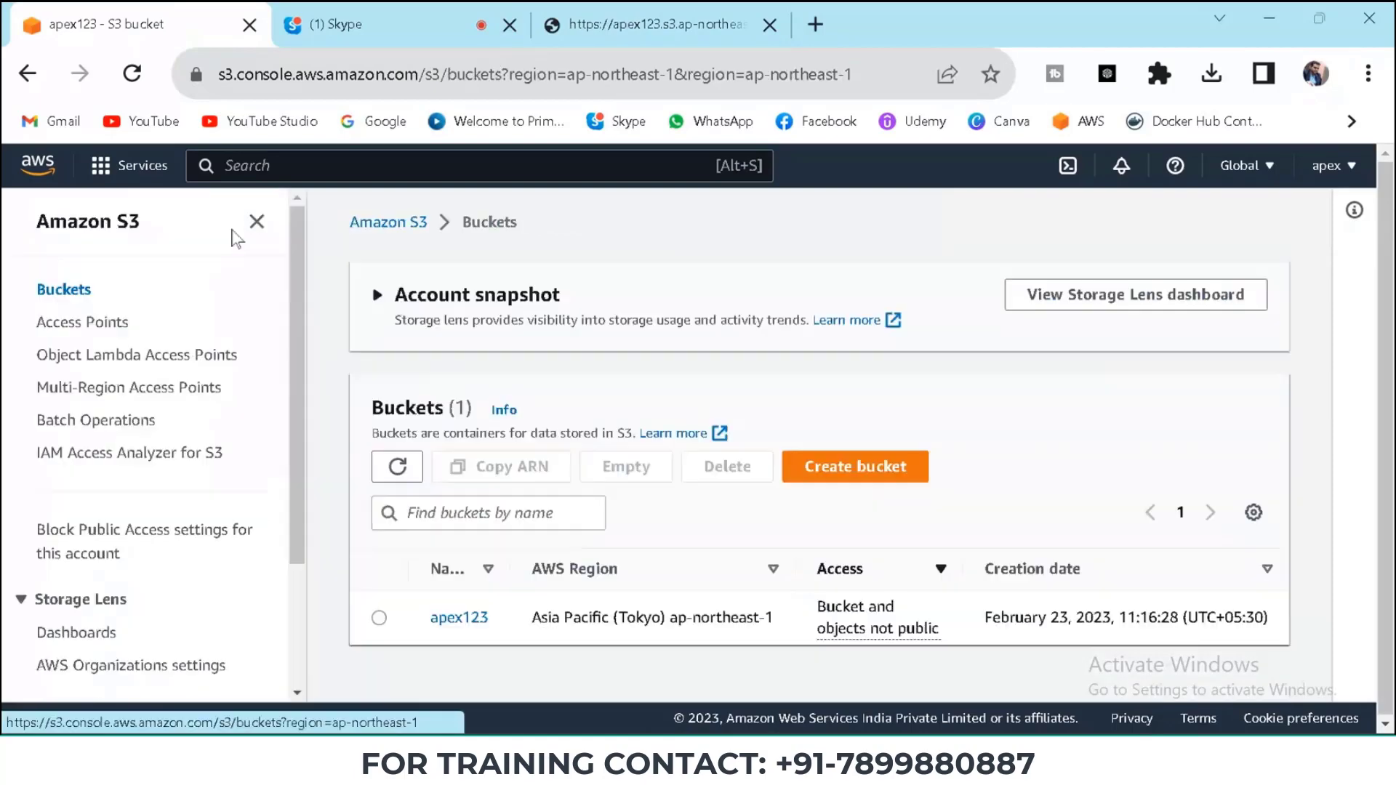
left_click(459, 618)
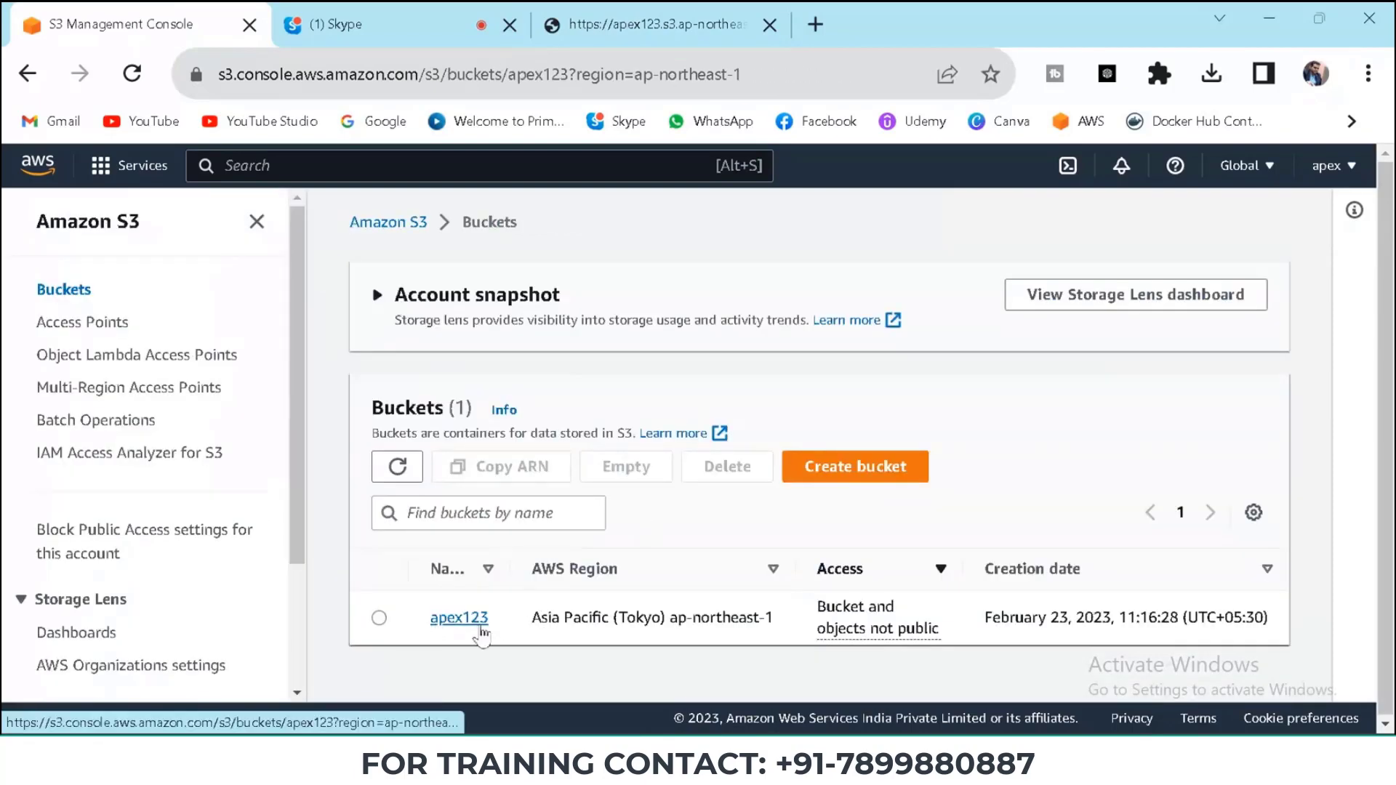
scroll(469, 592, "down", 2)
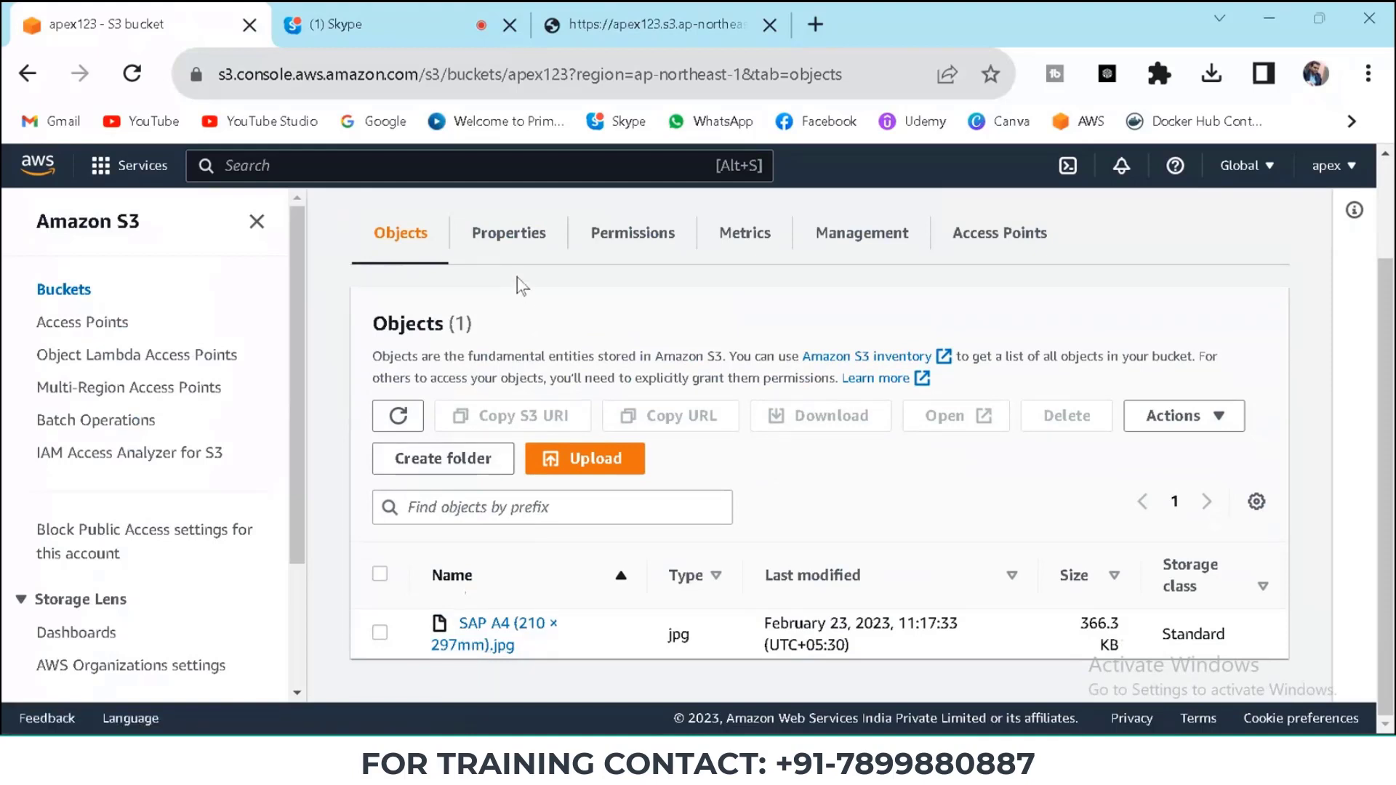
left_click(513, 240)
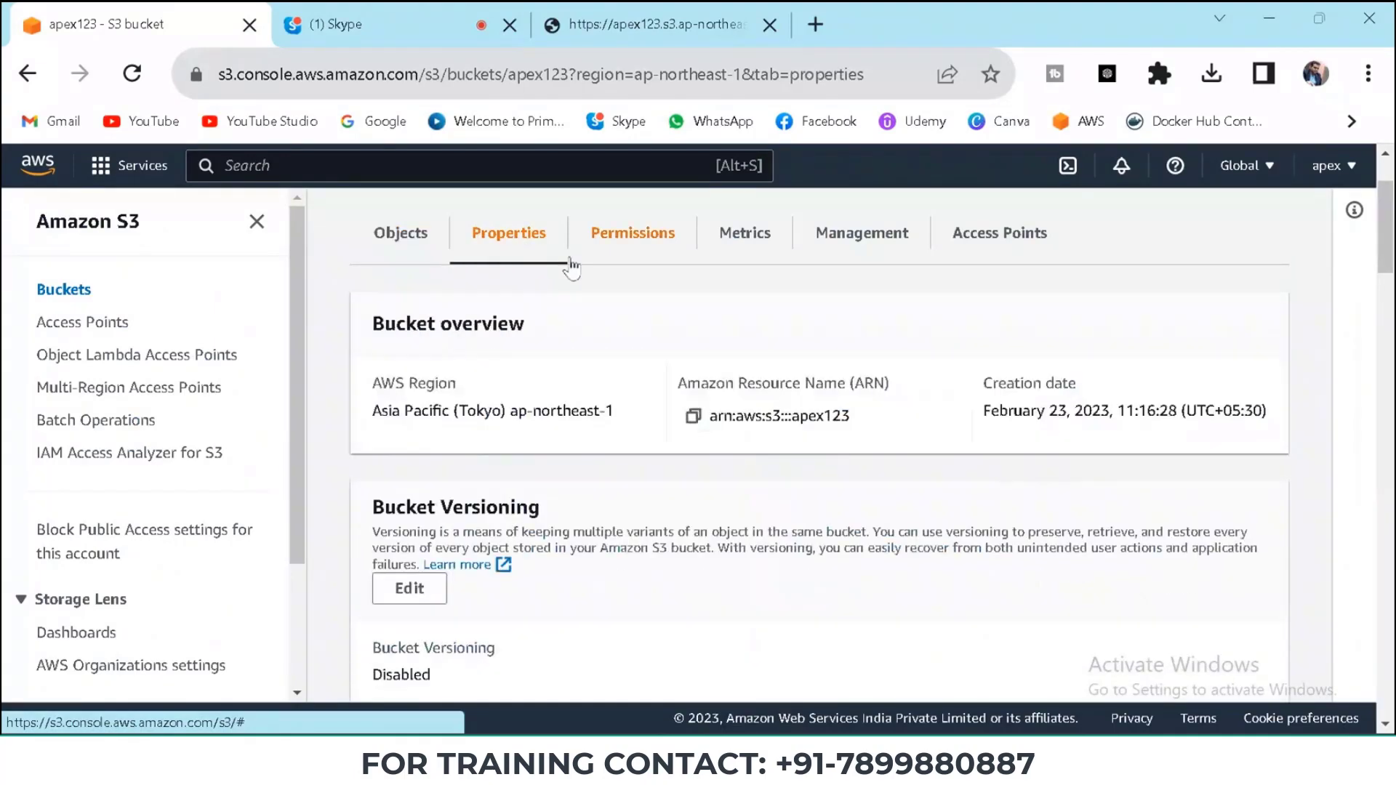
scroll(603, 388, "down", 7)
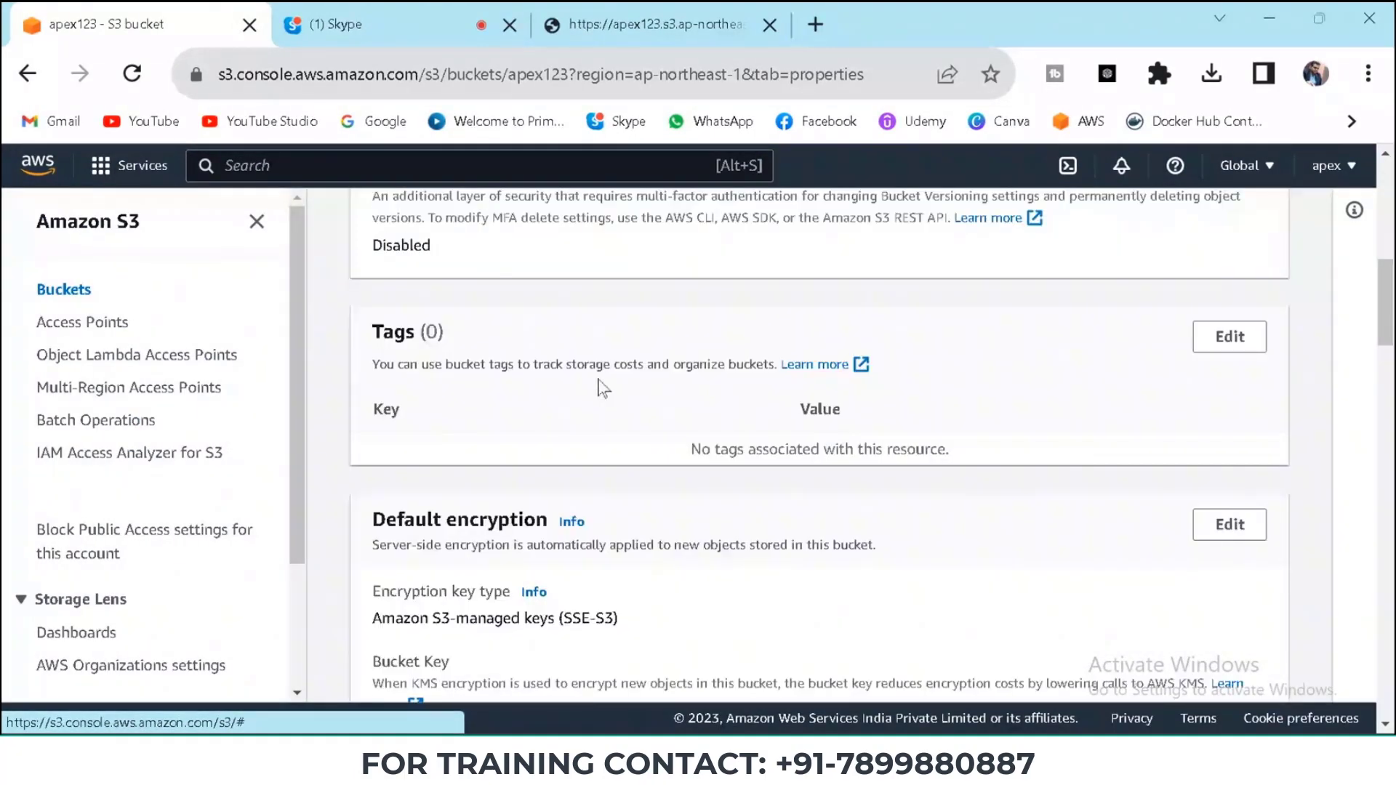
- In the apex123 bucket's permissions, edit the Block public access settings and turn off Block all public access
left_click(583, 244)
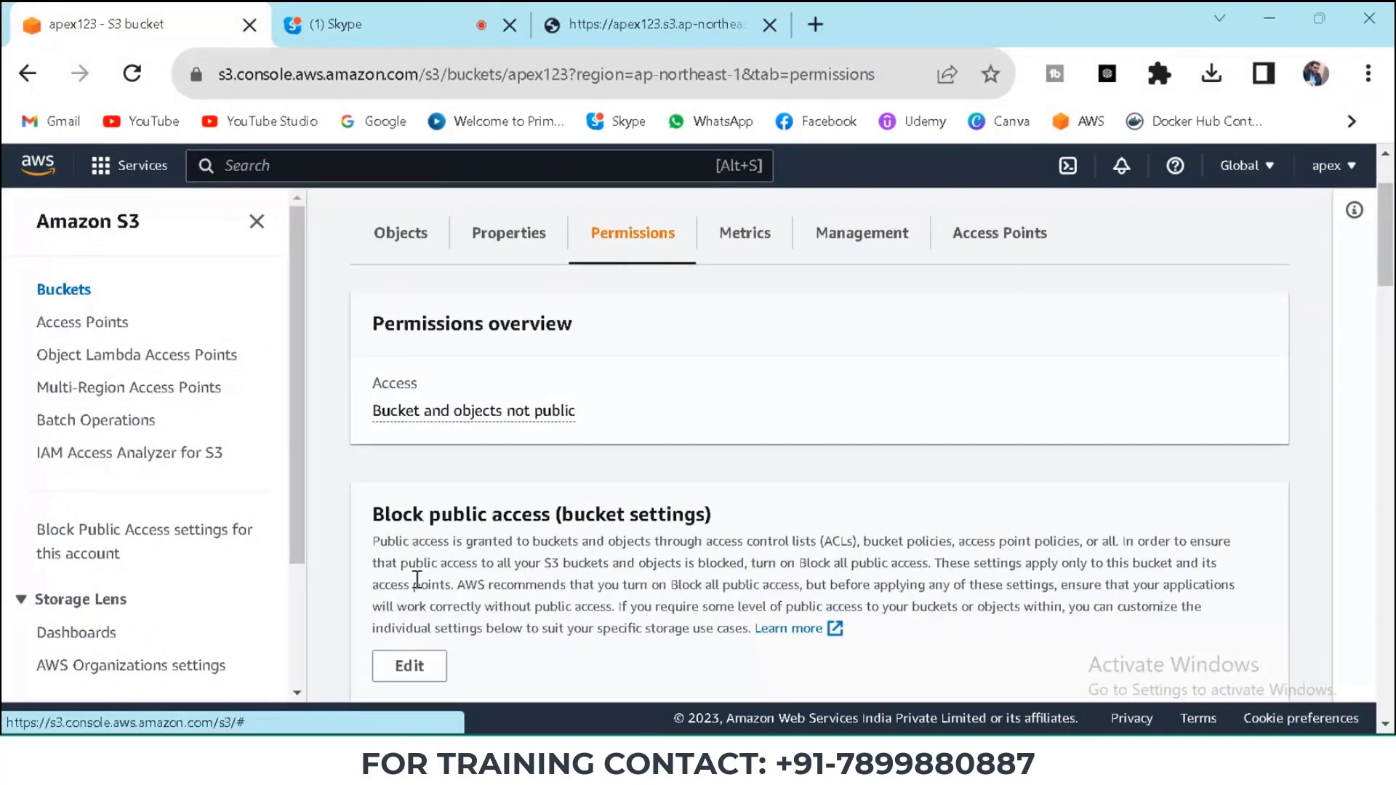
scroll(593, 582, "down", 5)
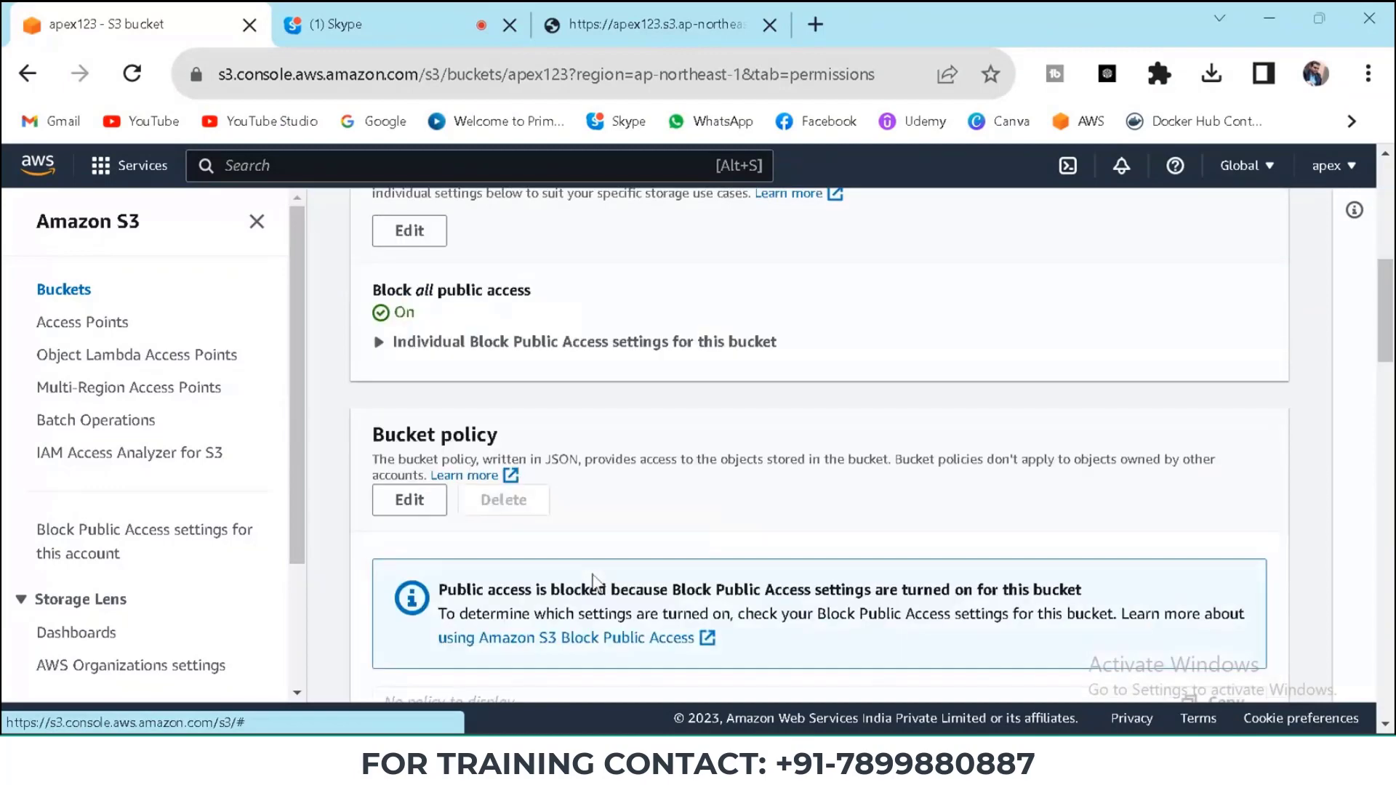
scroll(593, 582, "up", 3)
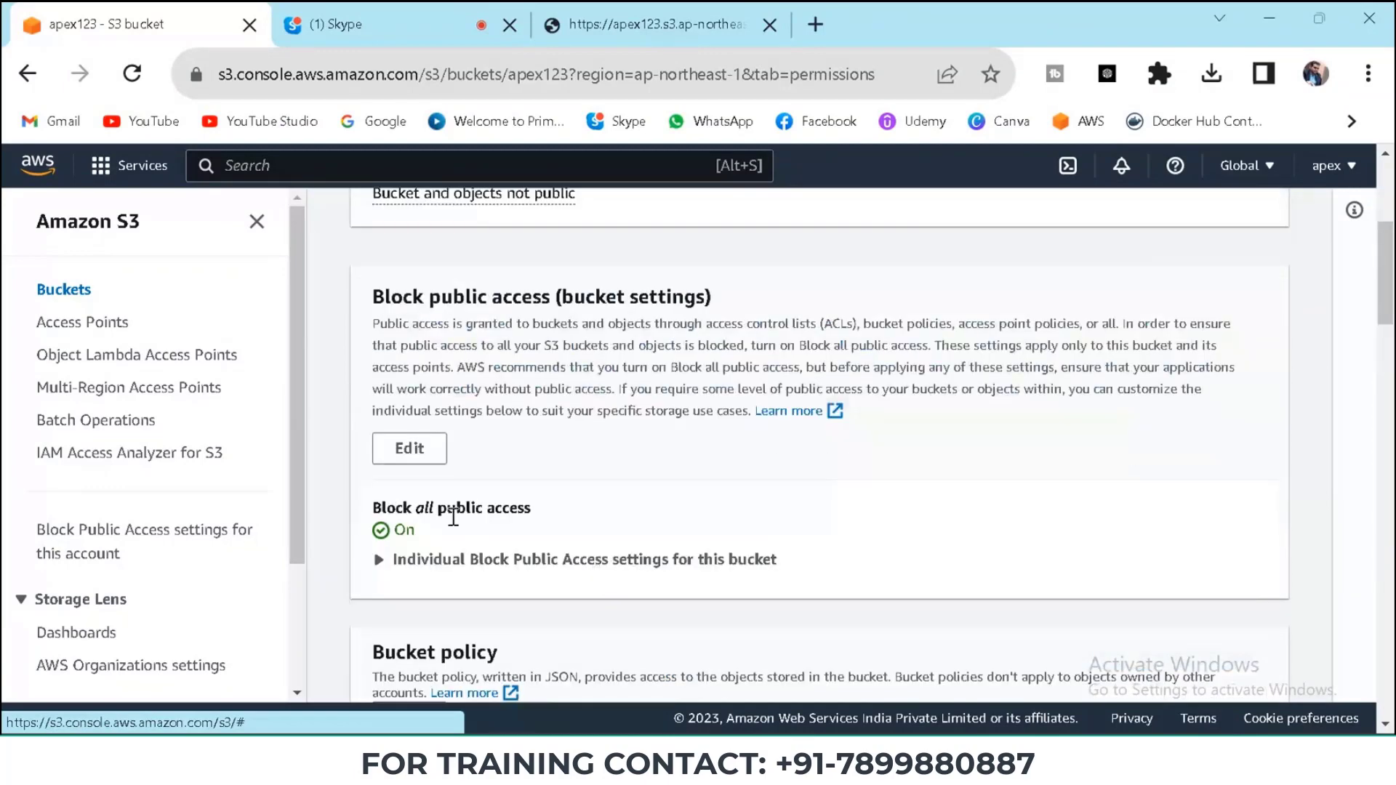
left_click(410, 448)
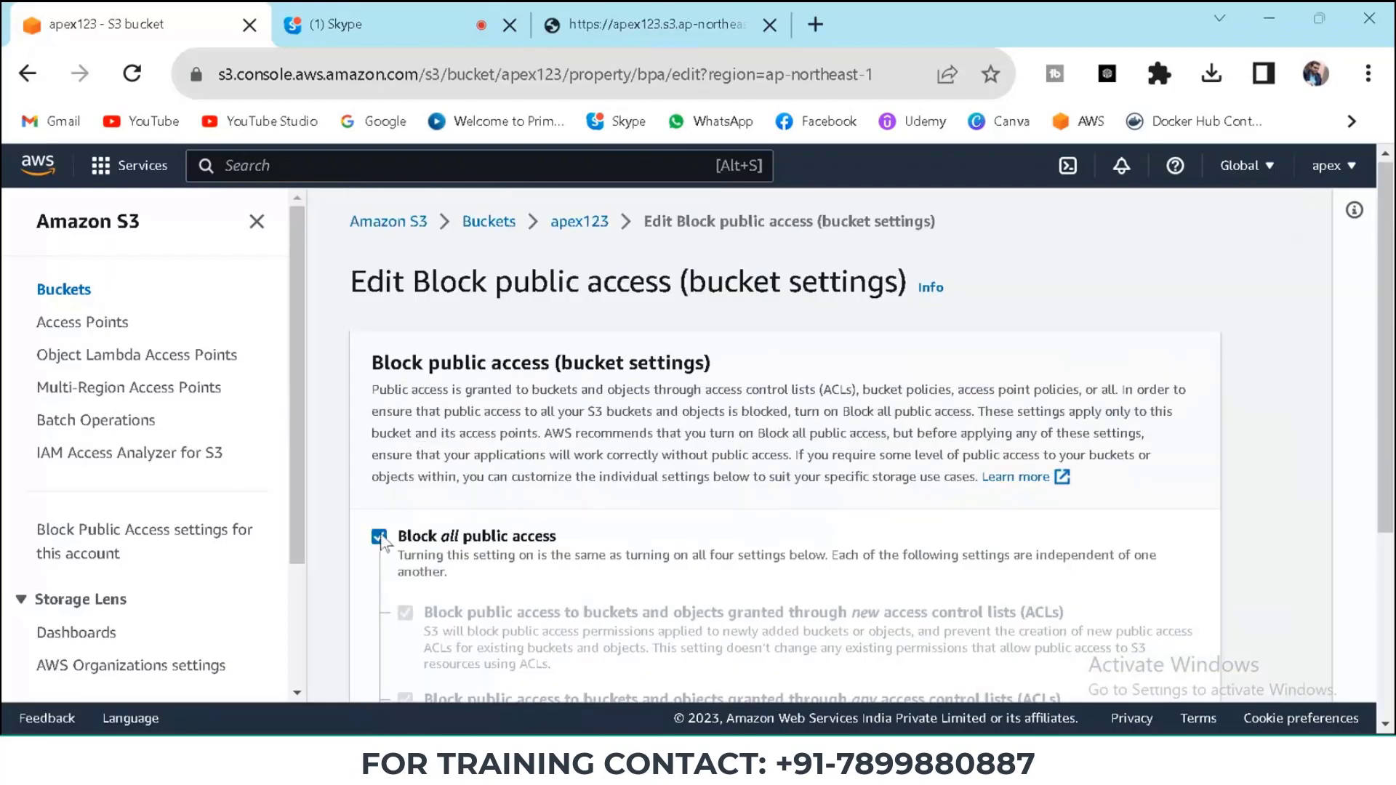
left_click(379, 537)
scroll(632, 556, "down", 4)
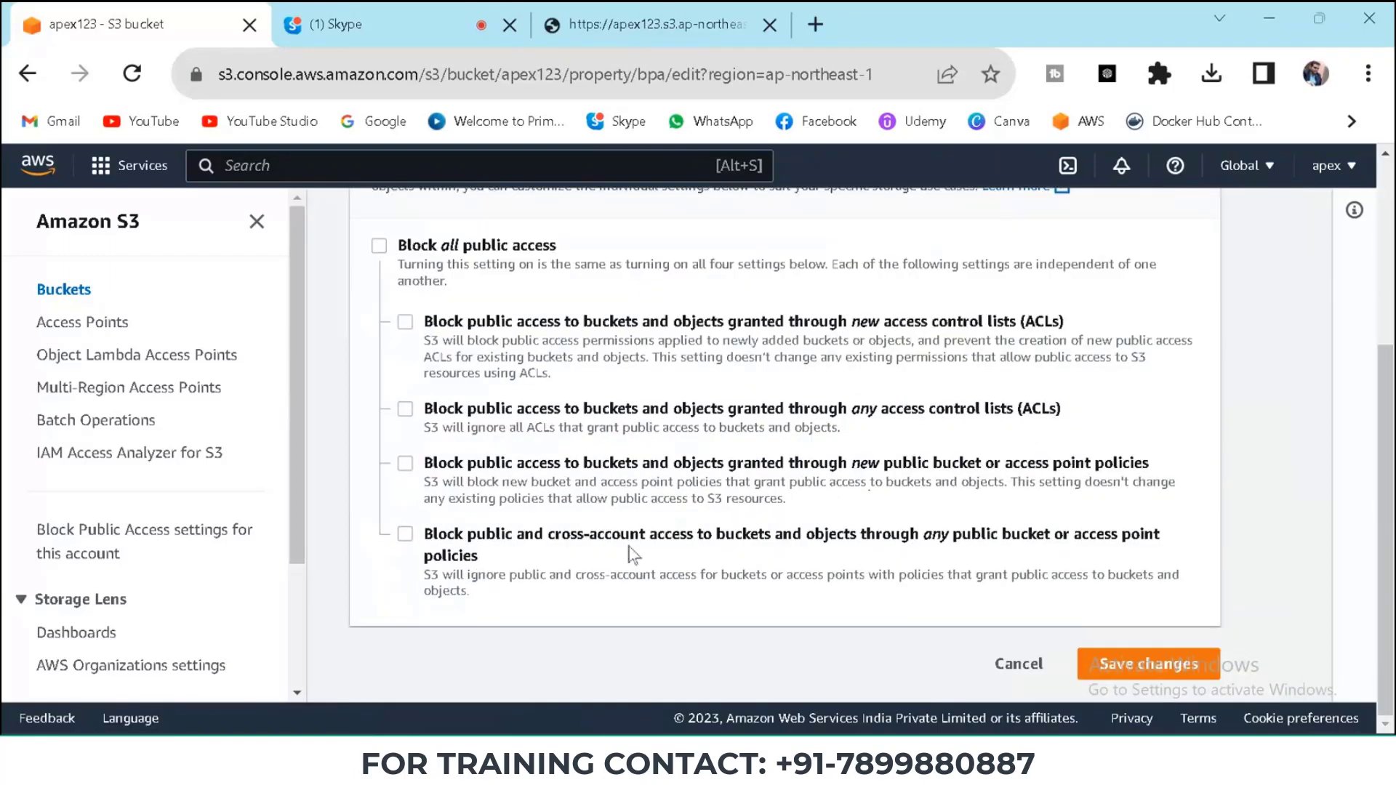
- Save the Block public access changes and approve them by entering "confirm"
left_click(1199, 668)
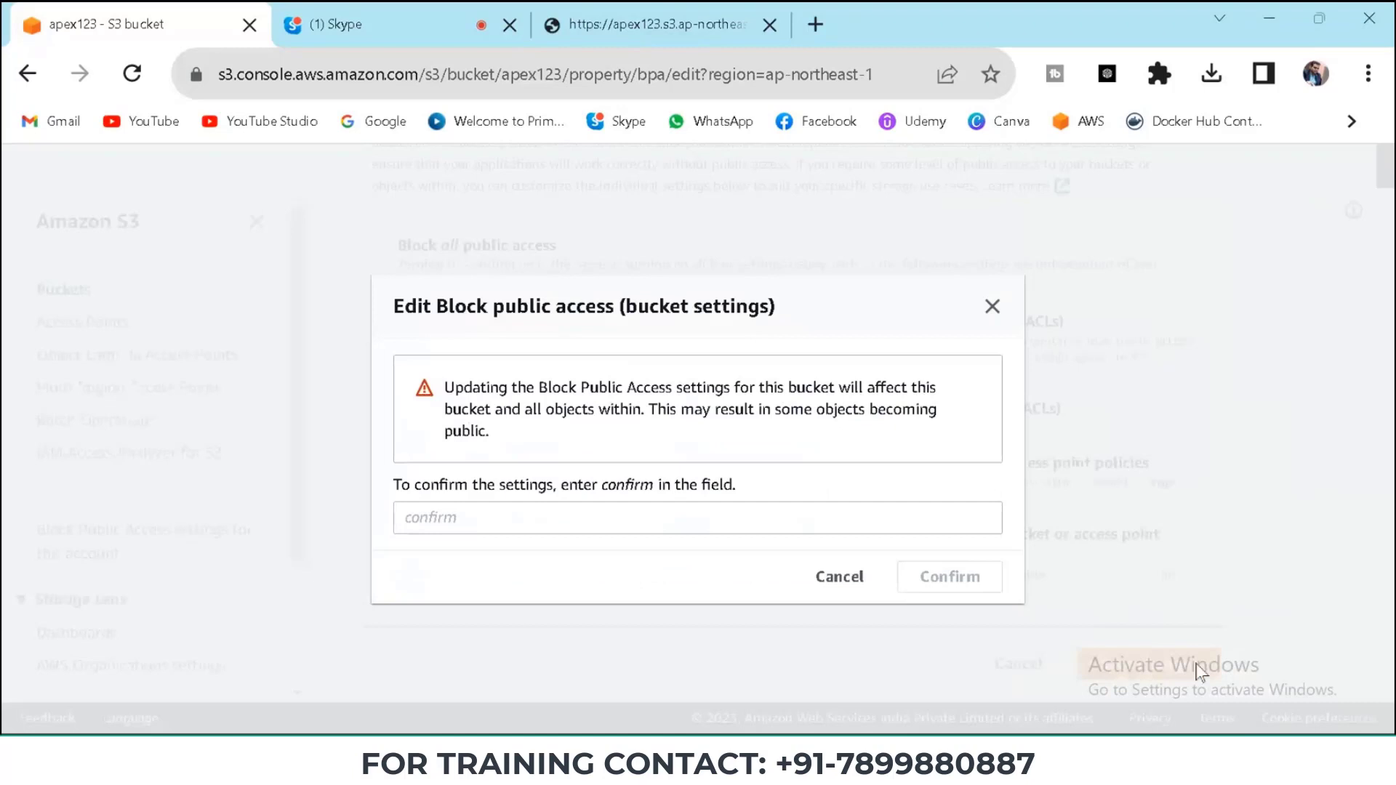
left_click(625, 520)
type("confirm")
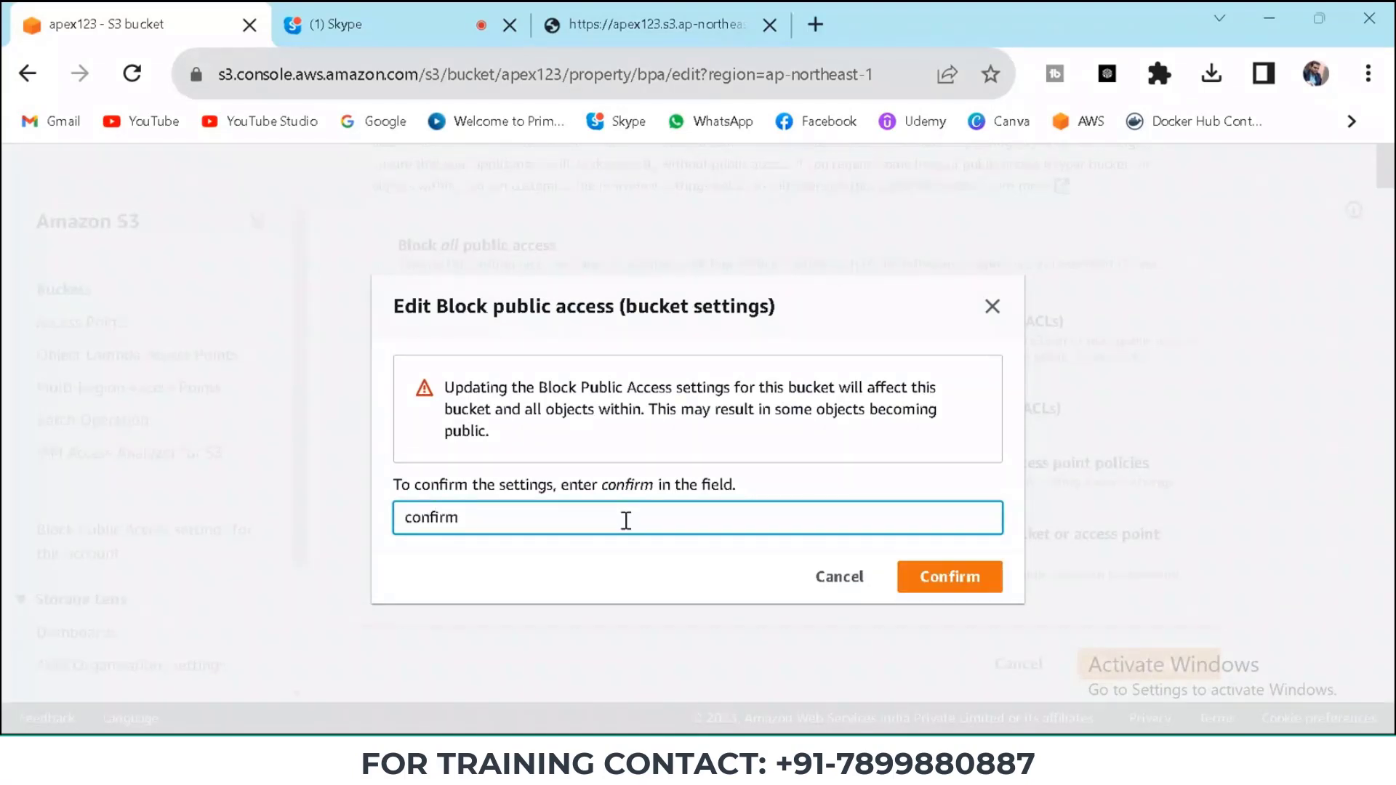
left_click(949, 571)
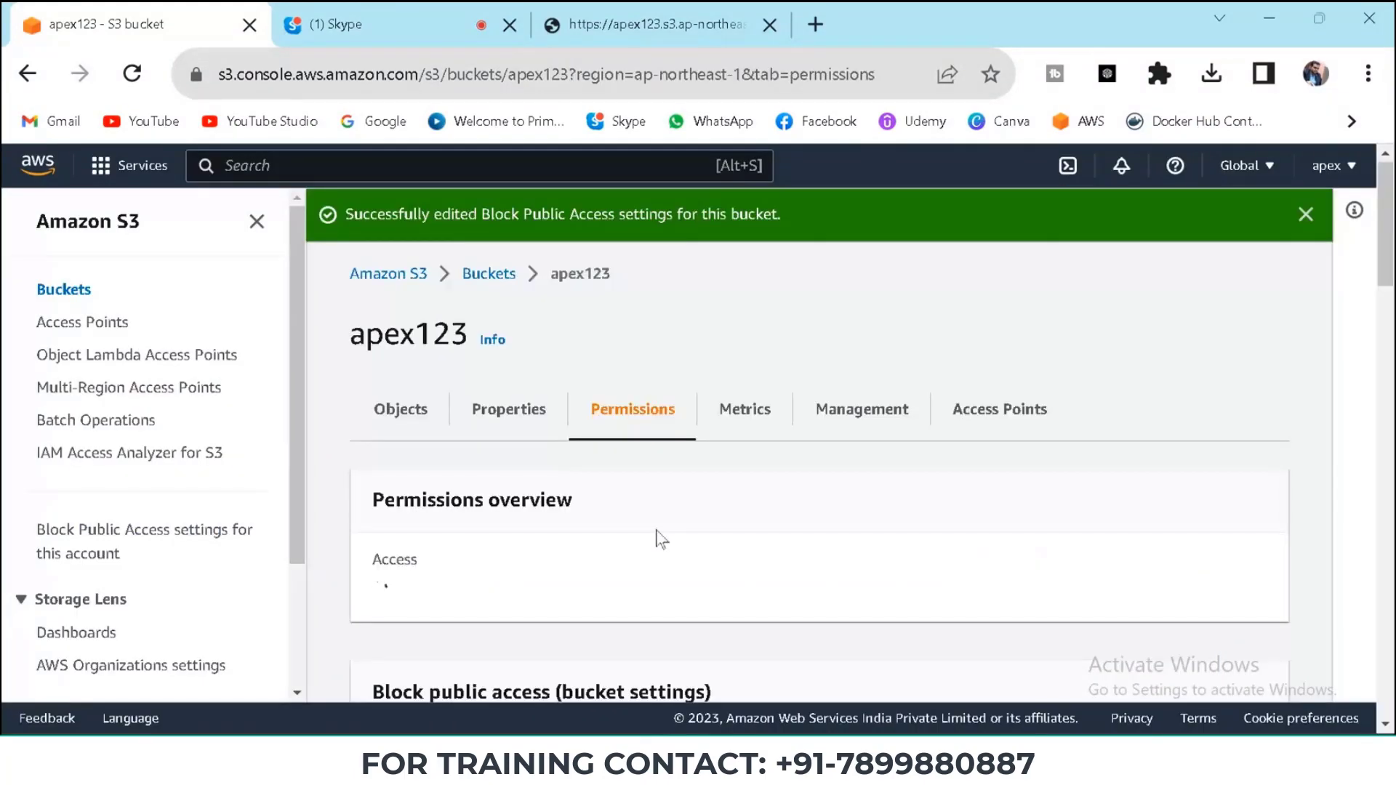
- Review the bucket's updated public access permissions and reload the object URL in the other browser tab
scroll(661, 539, "down", 5)
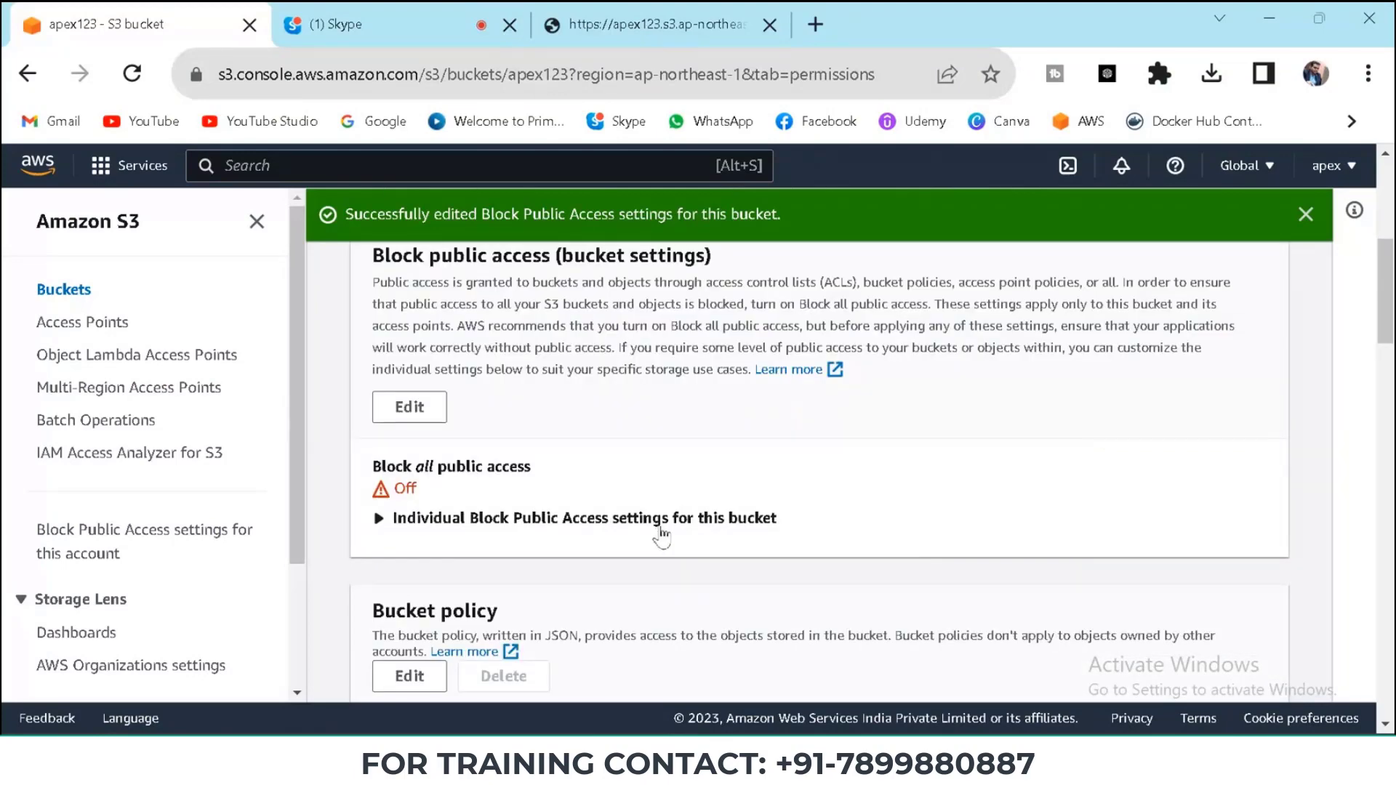
scroll(661, 537, "down", 3)
scroll(659, 534, "up", 7)
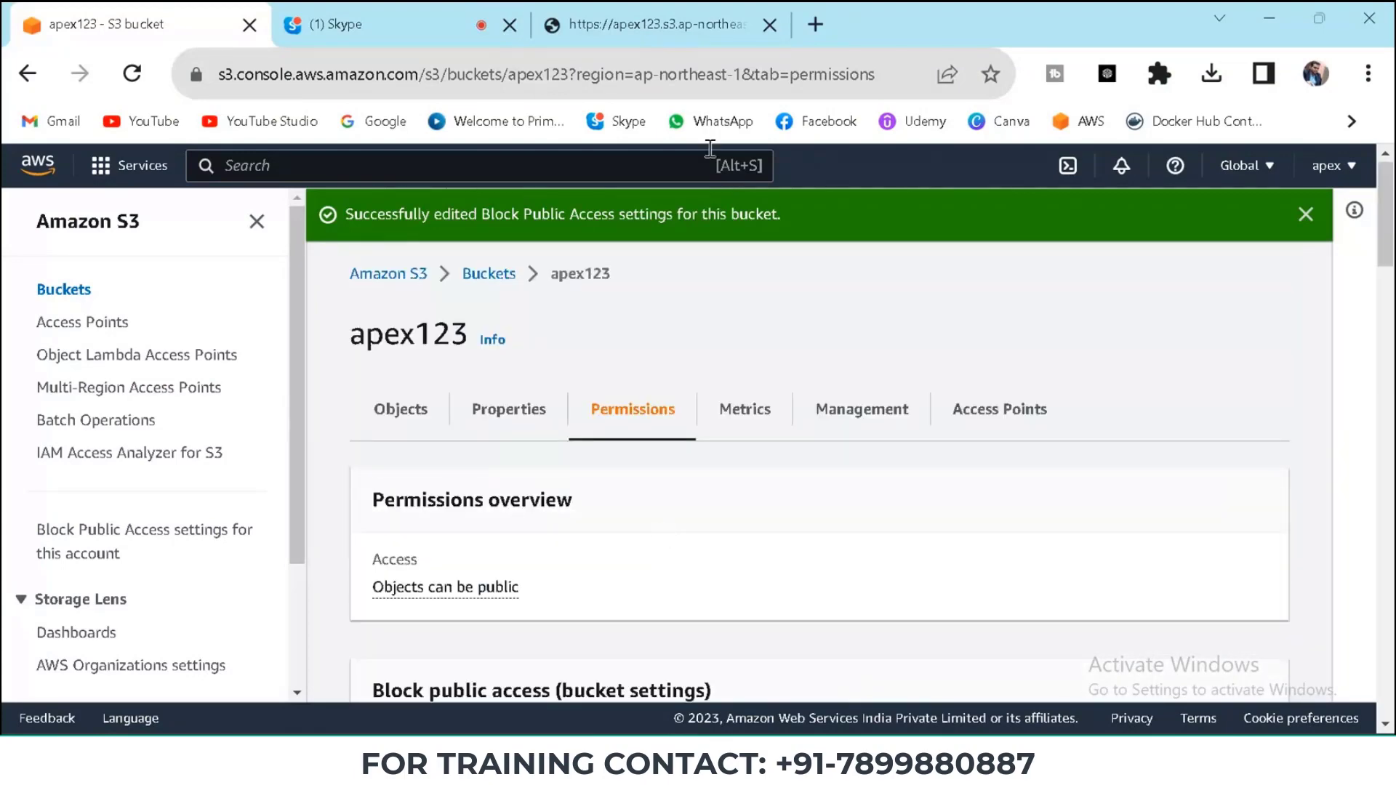
left_click(679, 20)
left_click(774, 73)
key("Return")
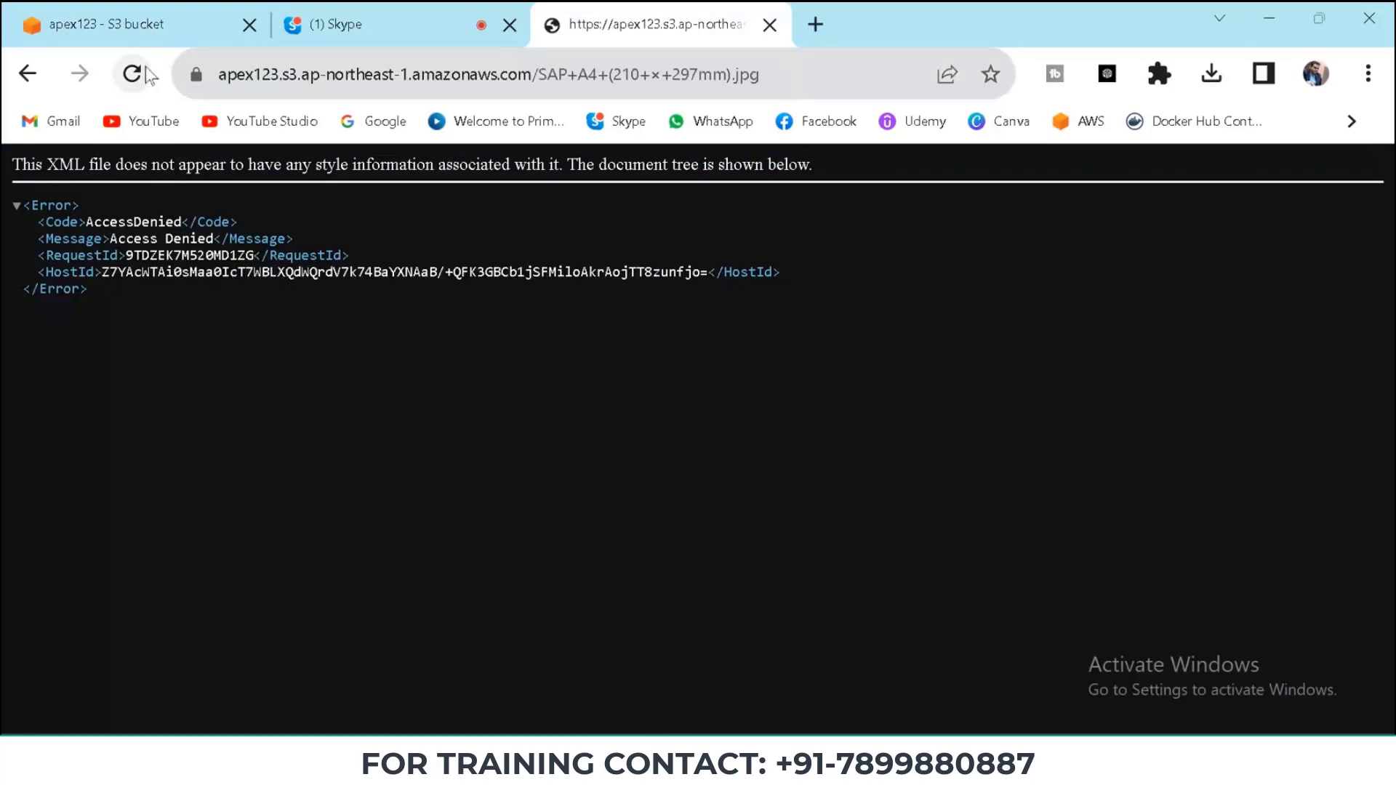
- Back in the apex123 bucket's permissions, edit Object Ownership and select ACLs enabled
left_click(126, 26)
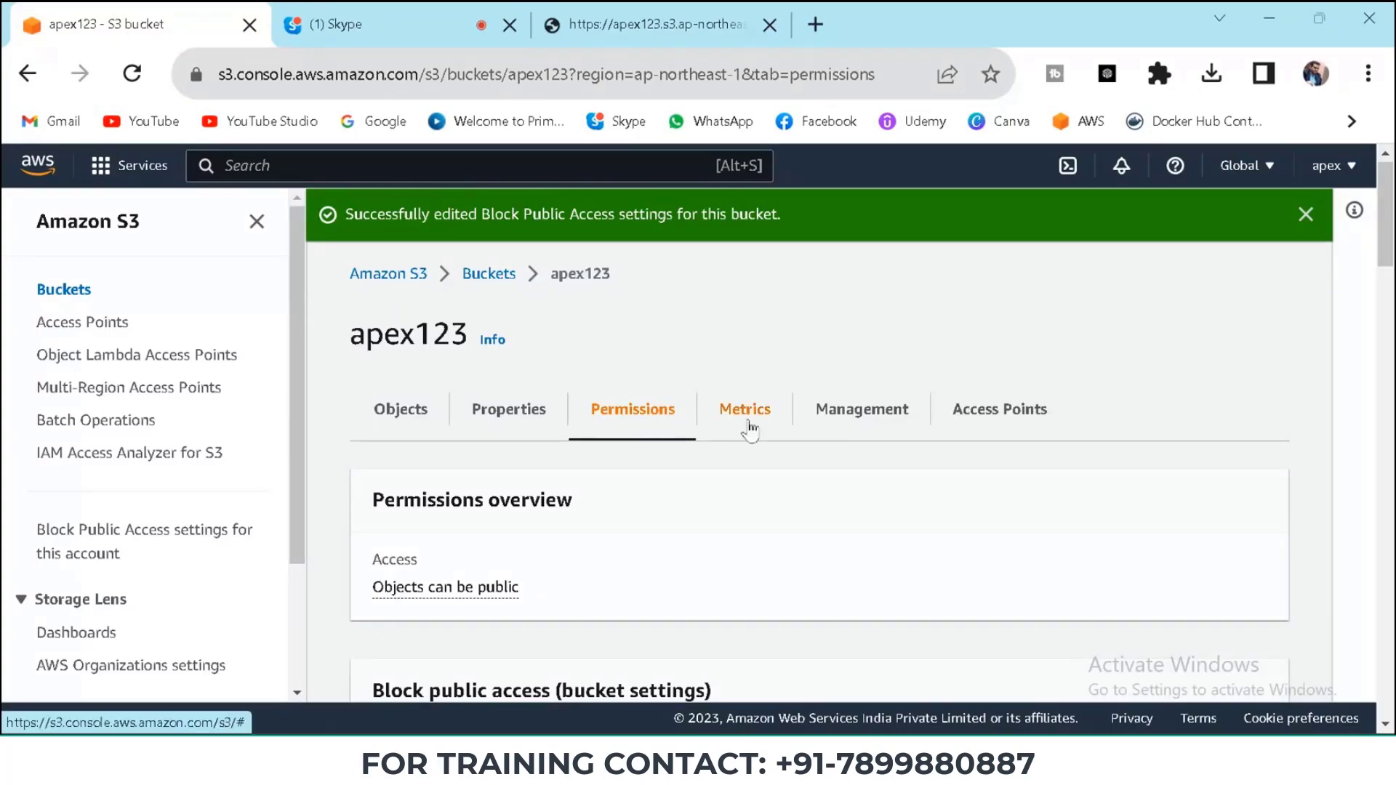
scroll(691, 509, "down", 5)
scroll(690, 518, "down", 1)
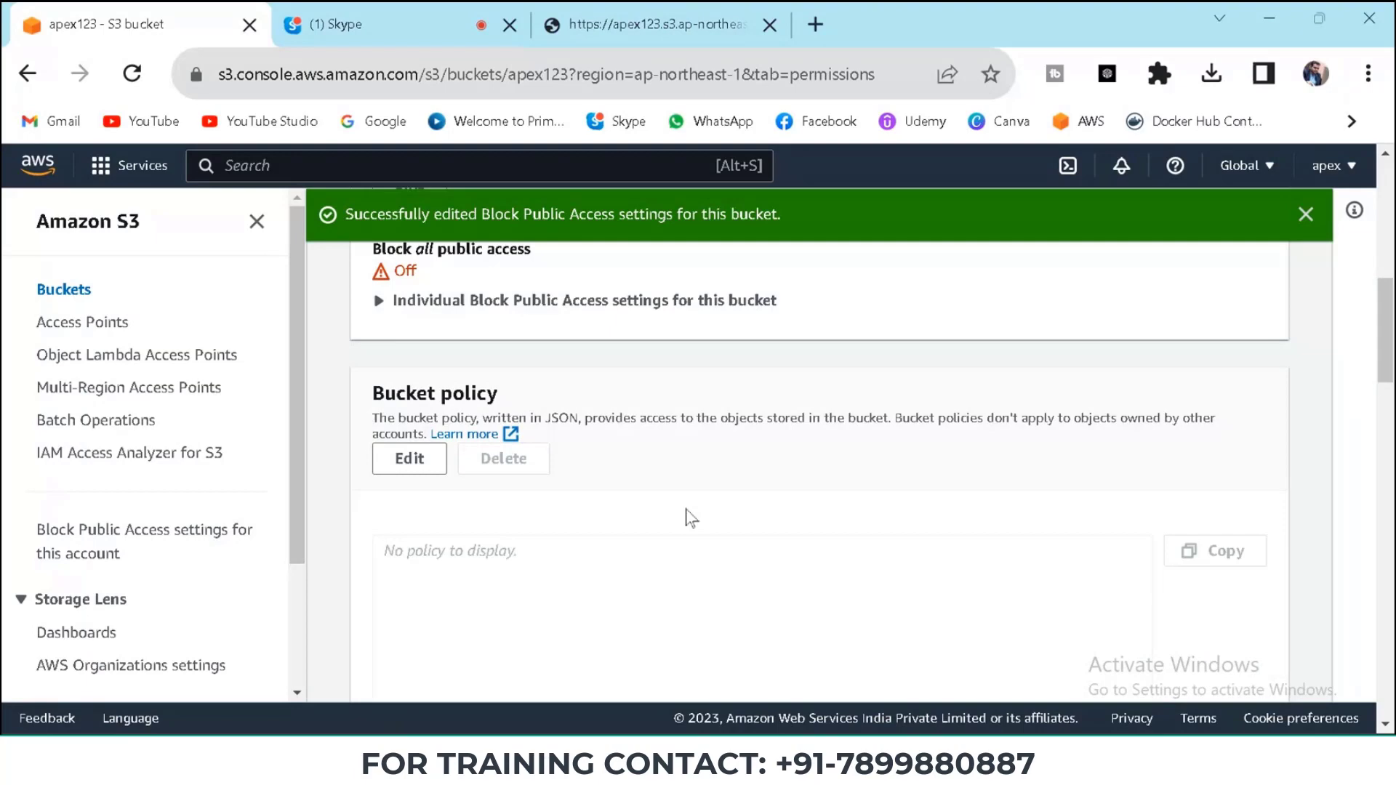
scroll(691, 518, "down", 6)
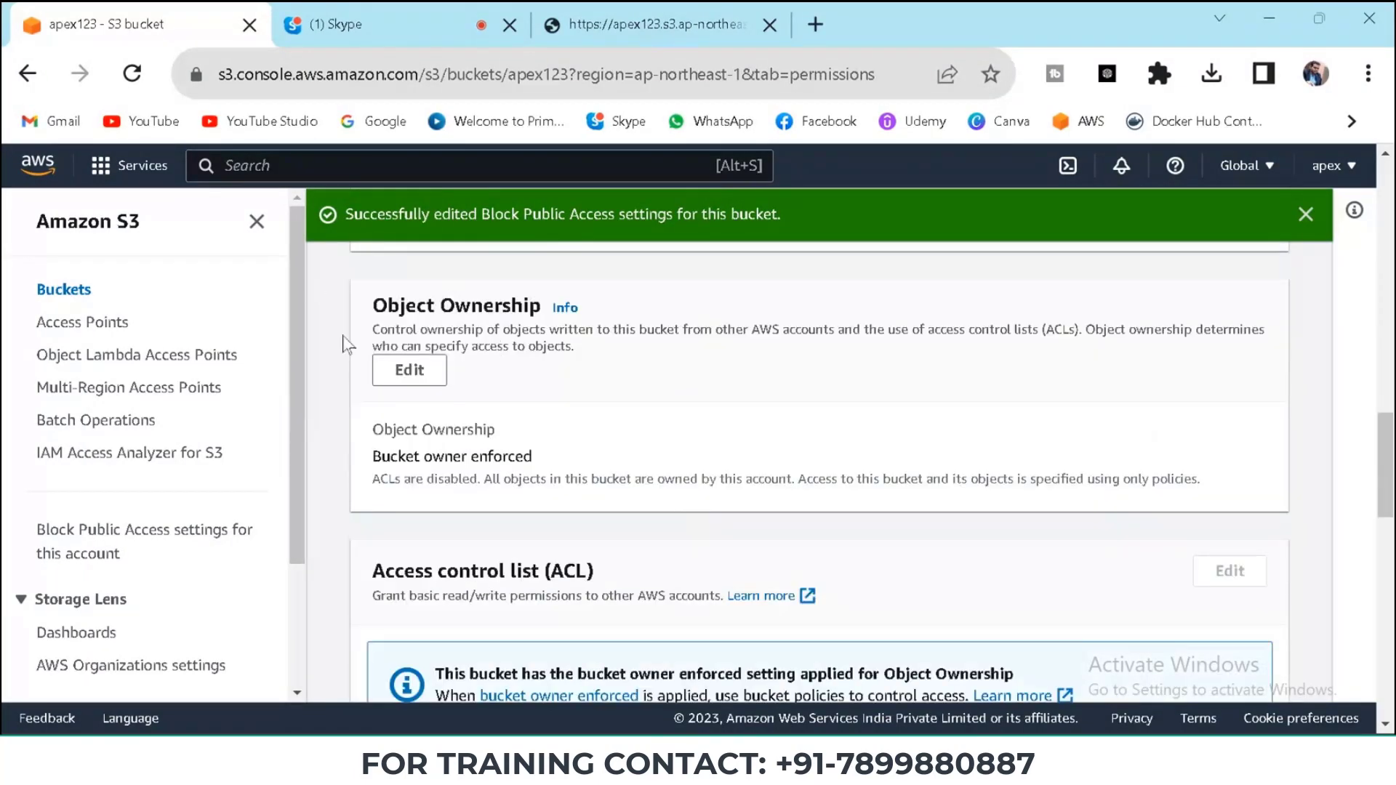
scroll(716, 542, "down", 3)
scroll(480, 438, "up", 3)
left_click(400, 373)
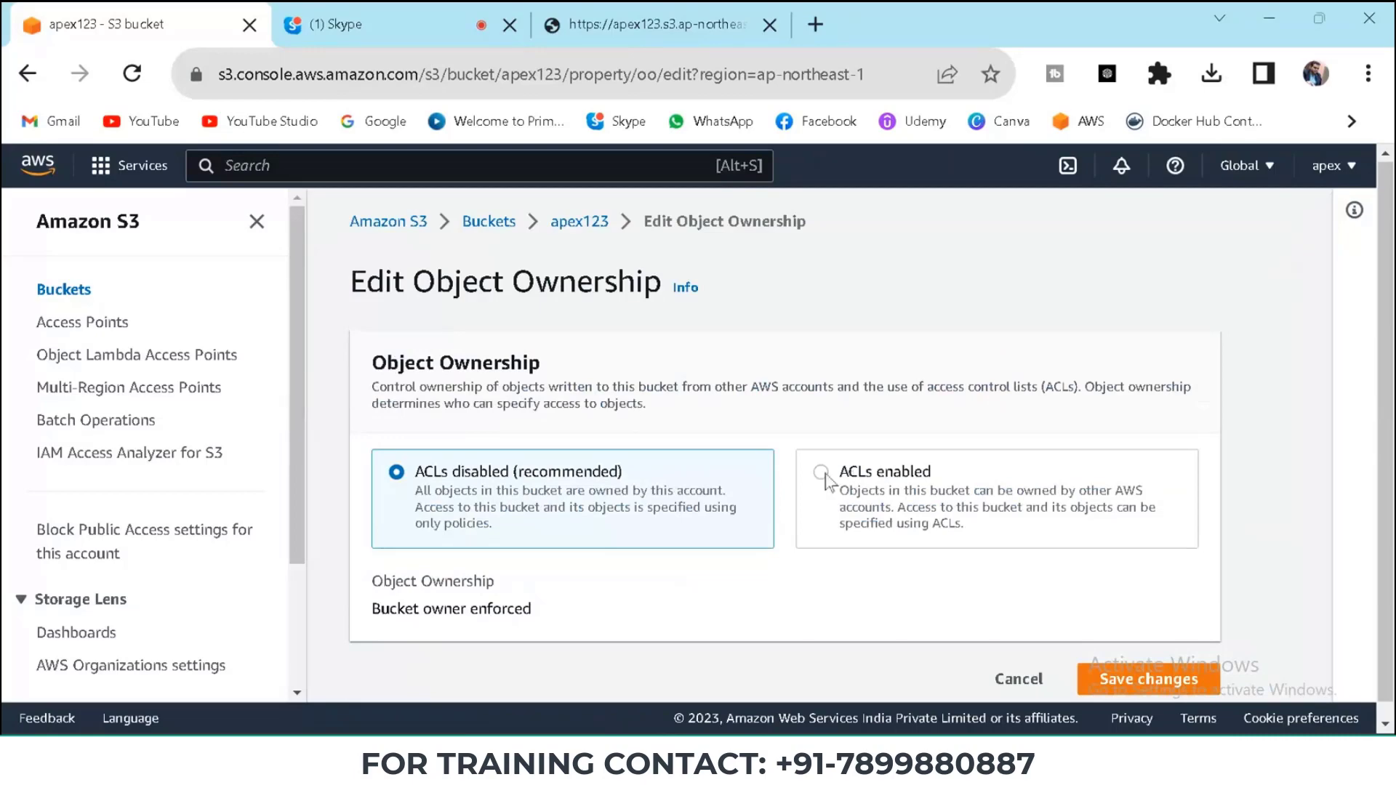
left_click(823, 474)
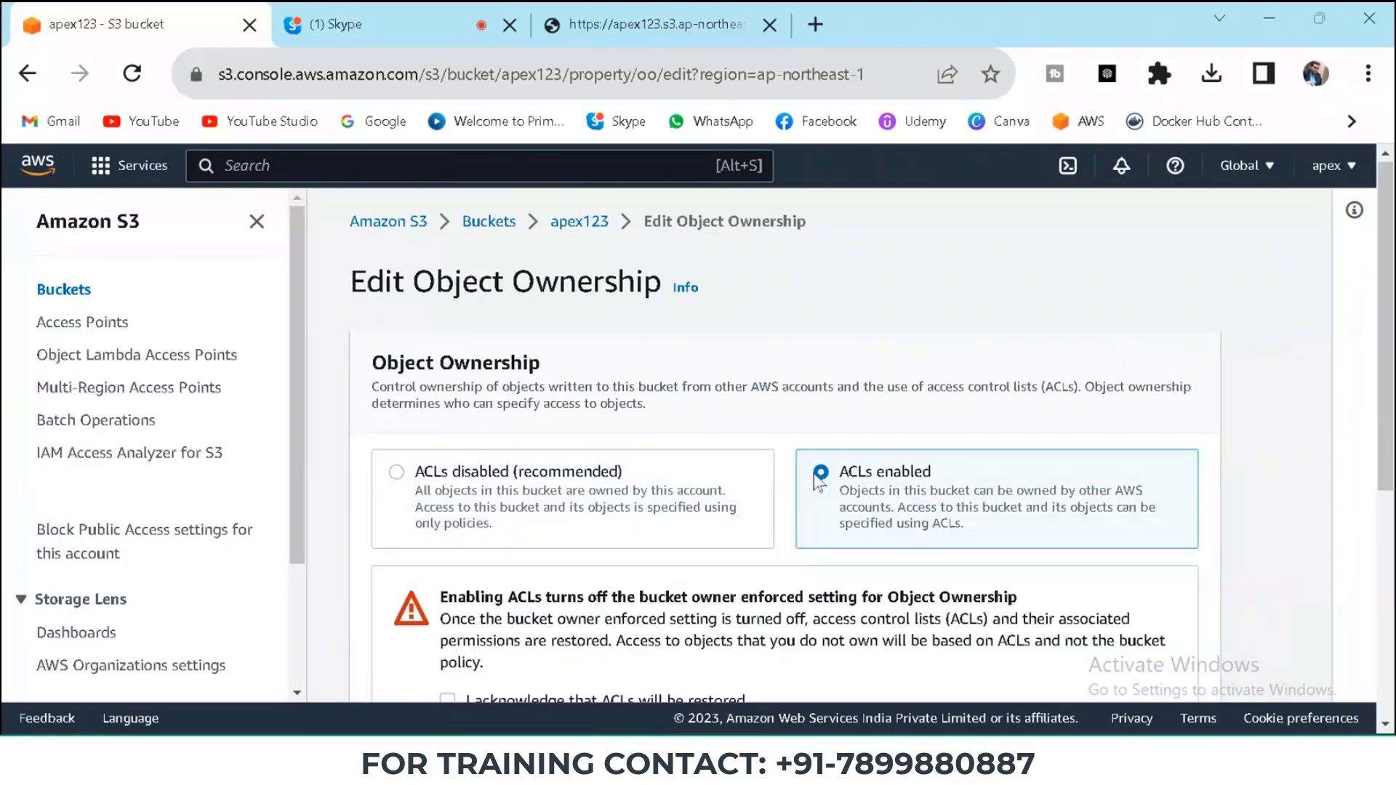
- Read through the Object Ownership options for enabling ACLs and choose Object writer as the object owner
scroll(518, 500, "down", 3)
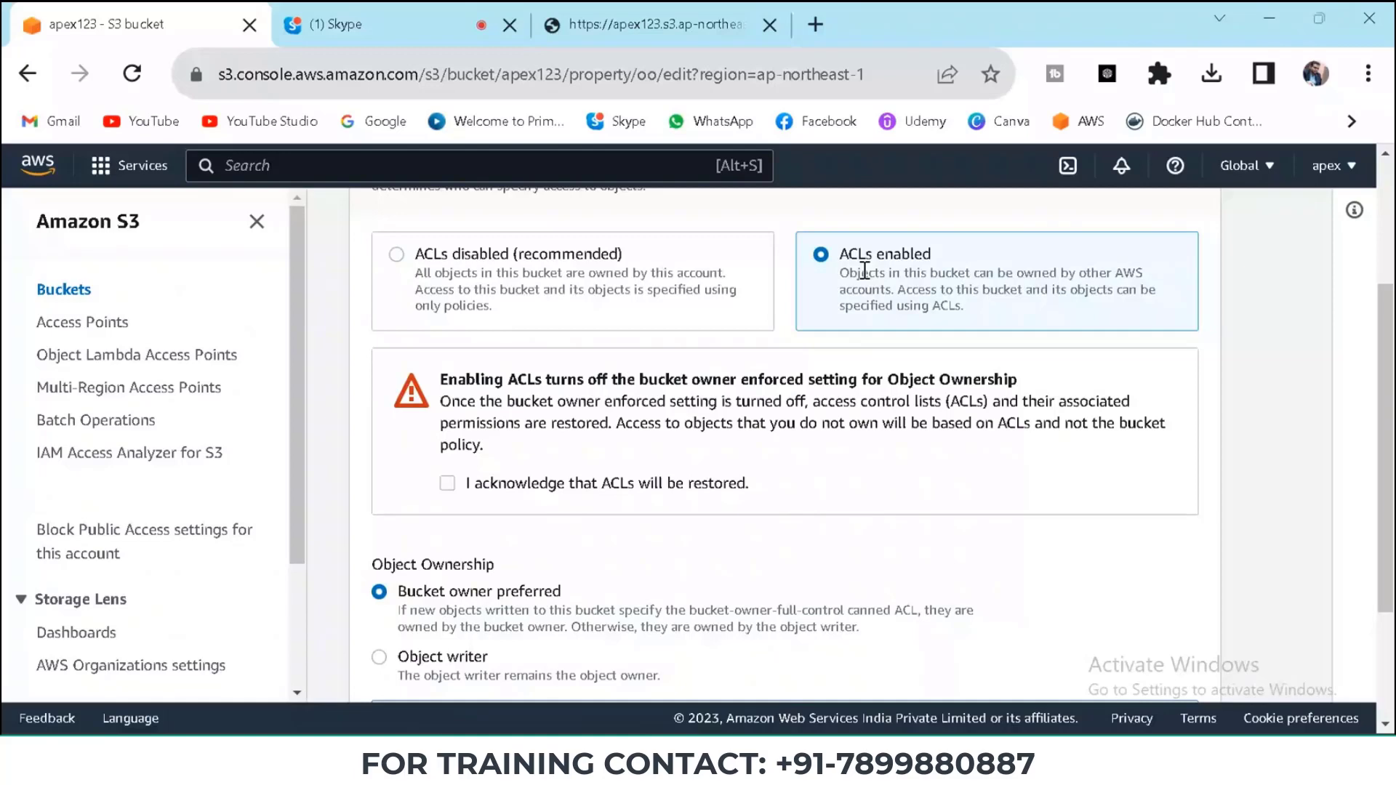
scroll(613, 417, "up", 2)
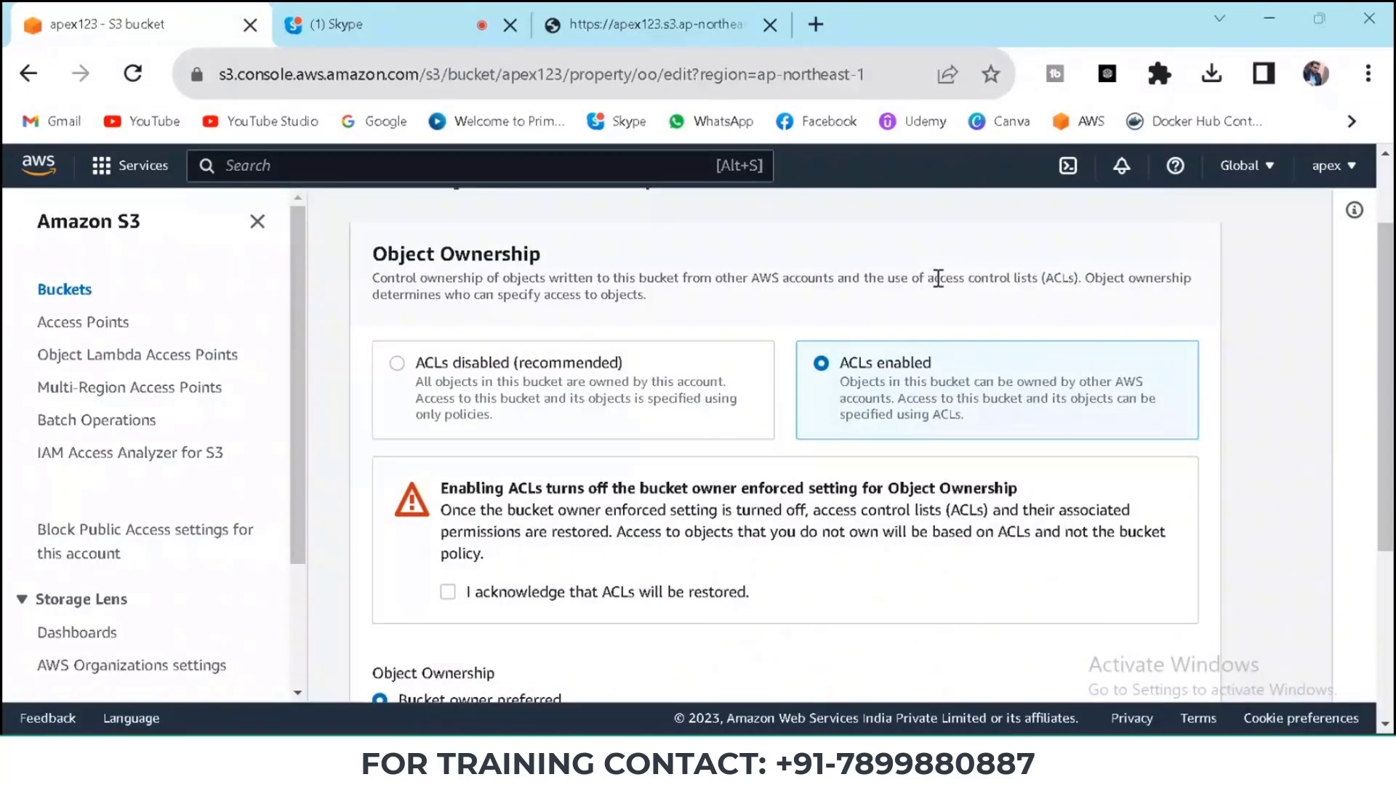
left_click_drag(937, 278, 1021, 279)
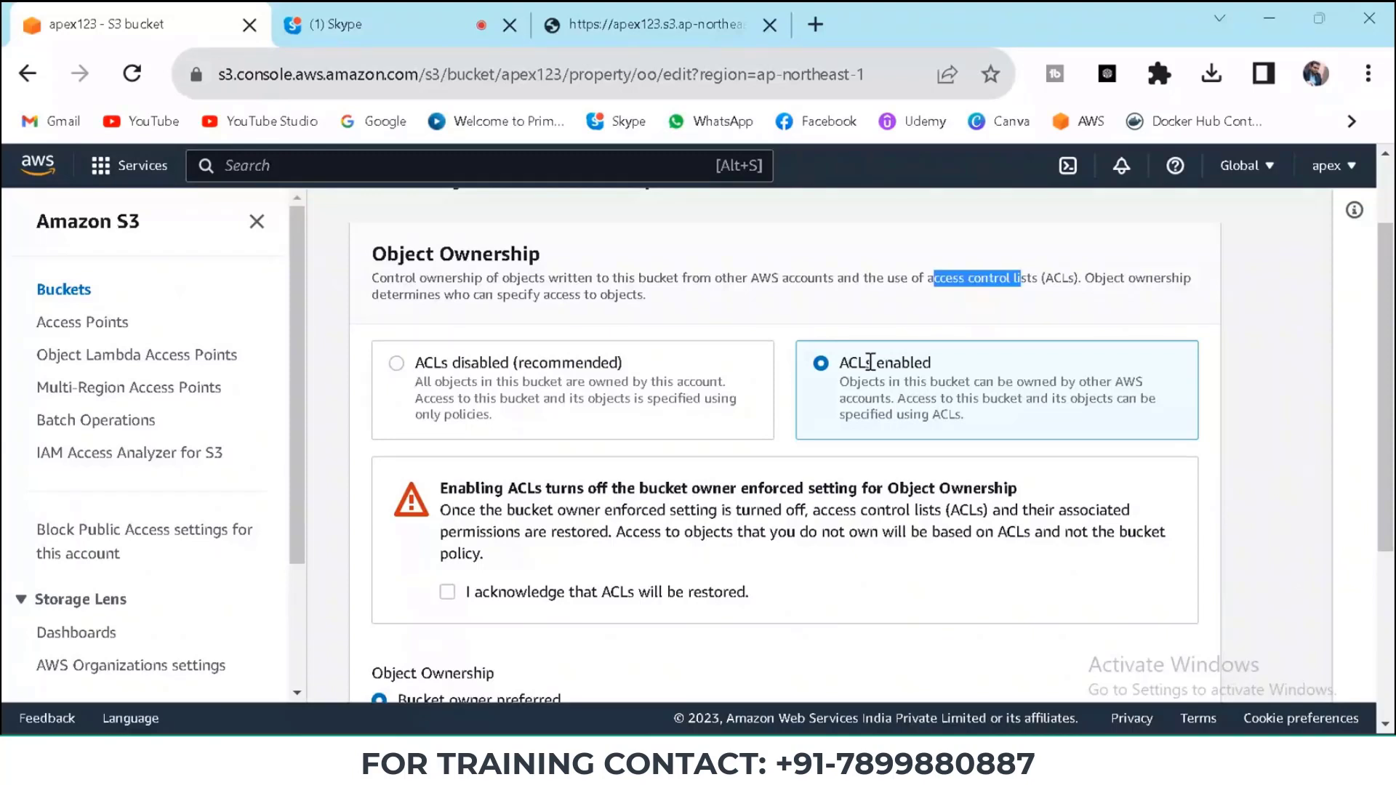
left_click(448, 605)
scroll(449, 607, "down", 3)
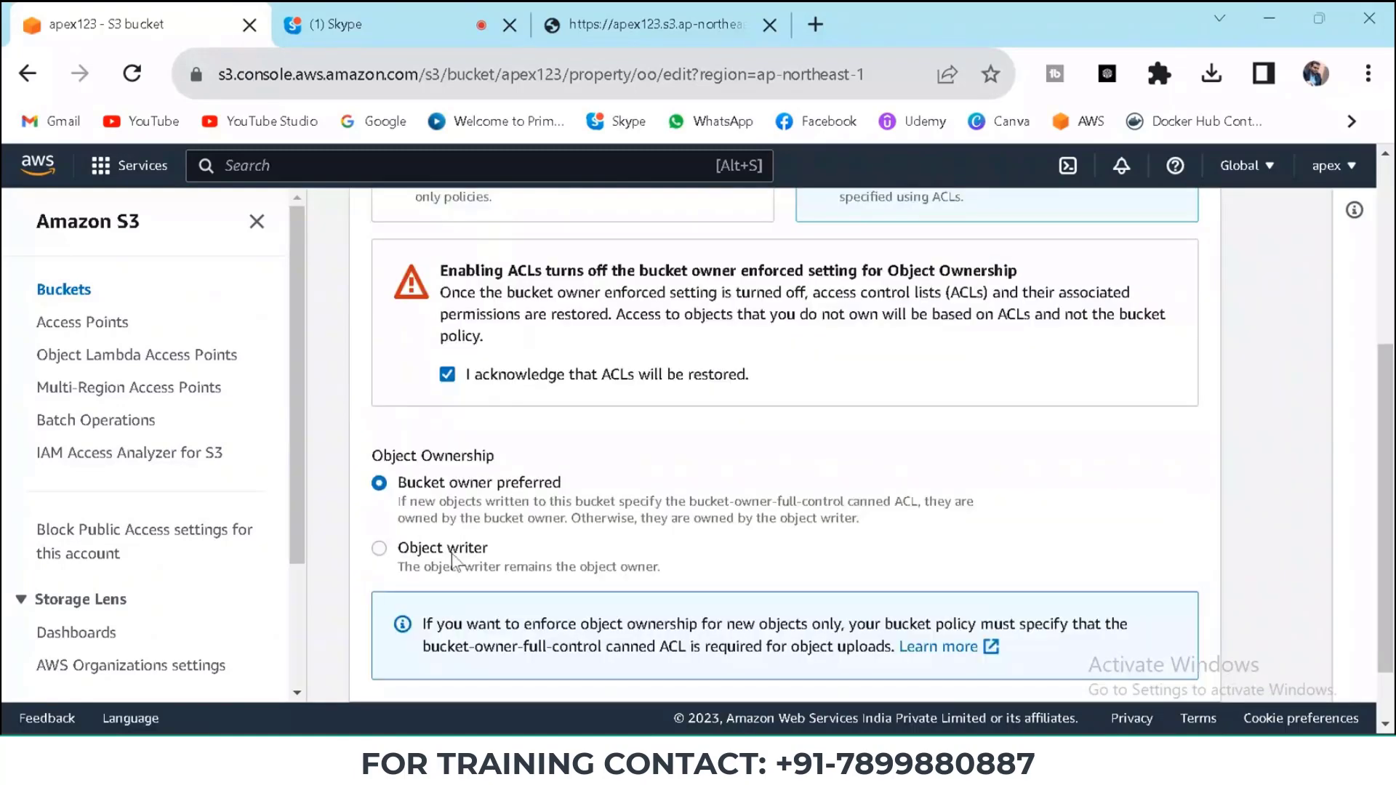
left_click(407, 549)
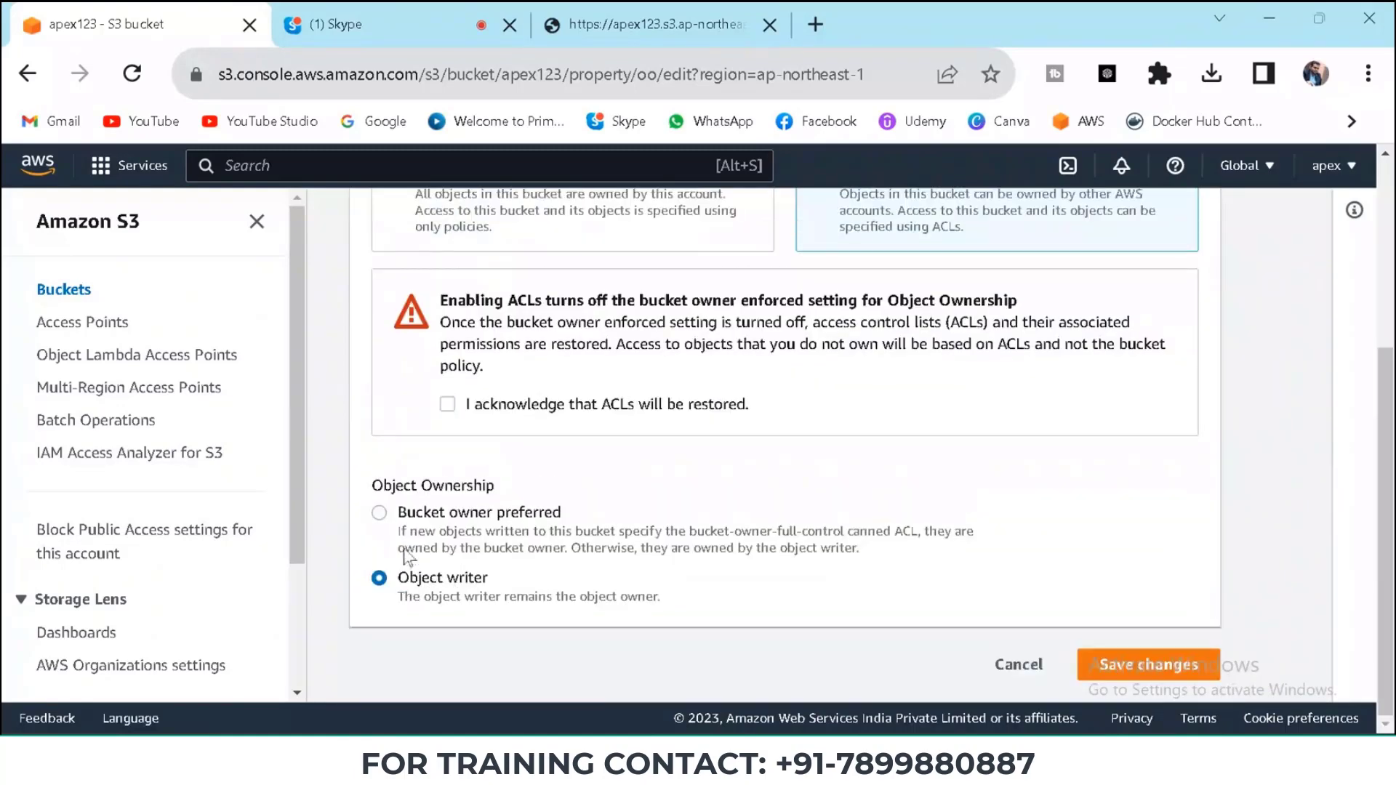
- Acknowledge that ACLs will be restored and save the Object Ownership changes with Object writer selected
left_click(474, 406)
left_click(445, 516)
left_click(447, 481)
left_click(1110, 667)
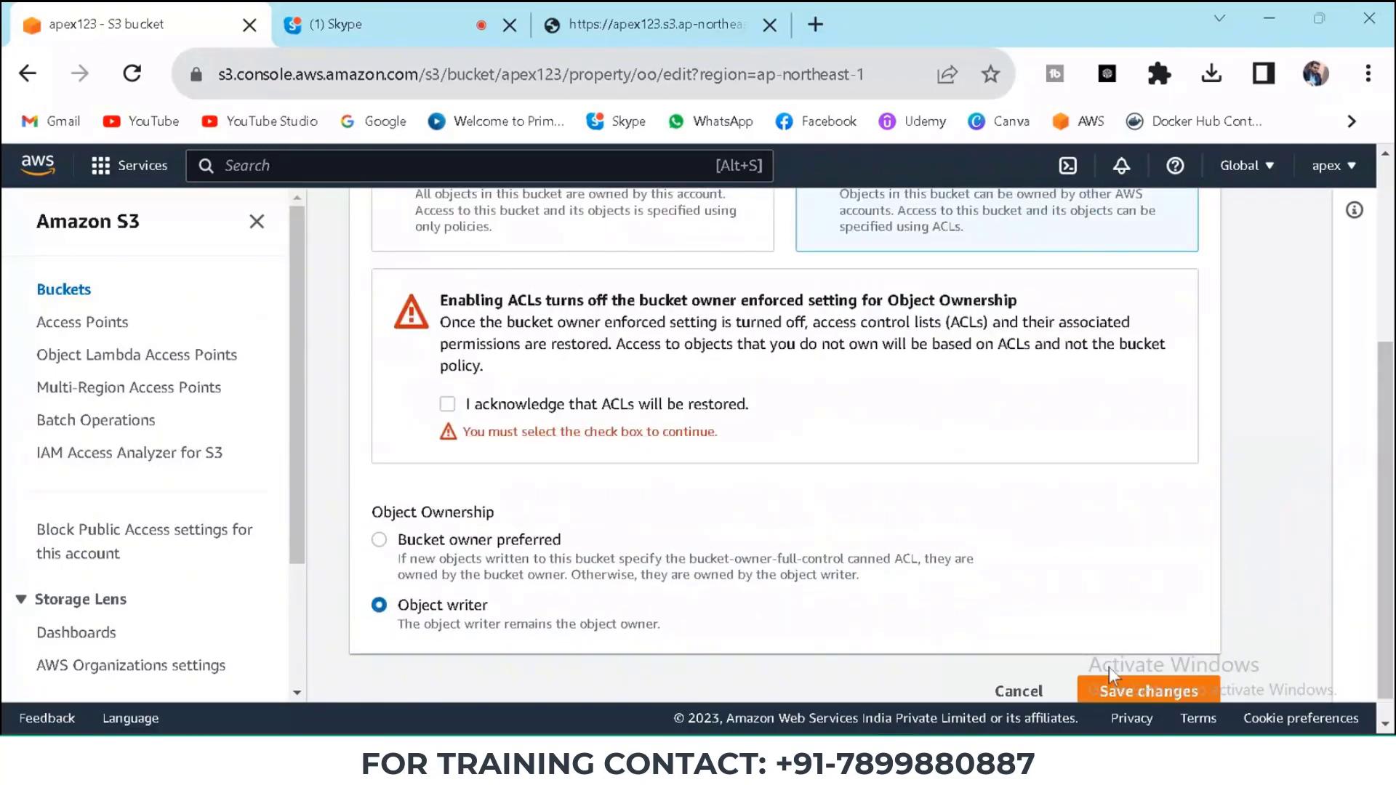
key("space")
left_click(1157, 664)
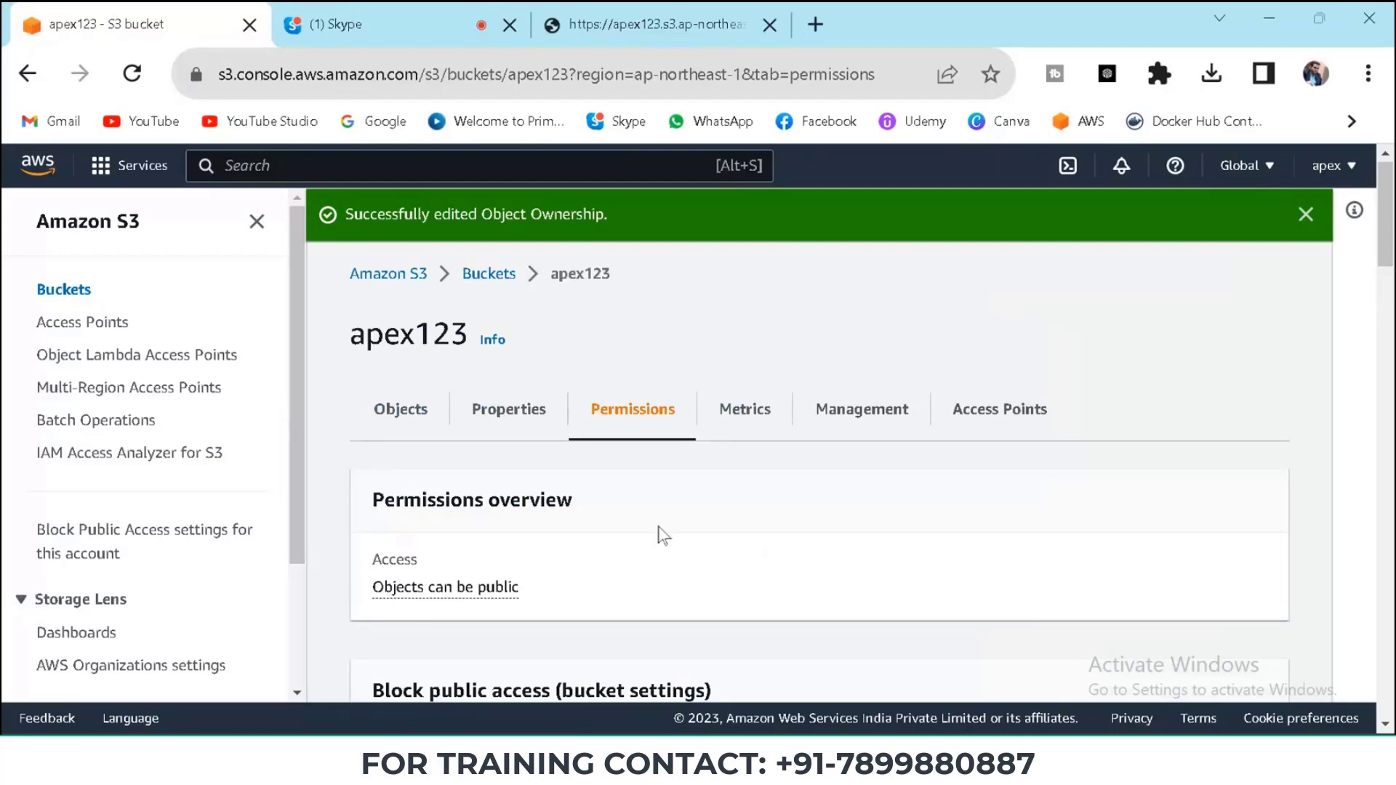
- Look over the apex123 bucket's permissions and reload the image's object URL in the other browser tab
scroll(660, 533, "down", 8)
scroll(659, 528, "up", 8)
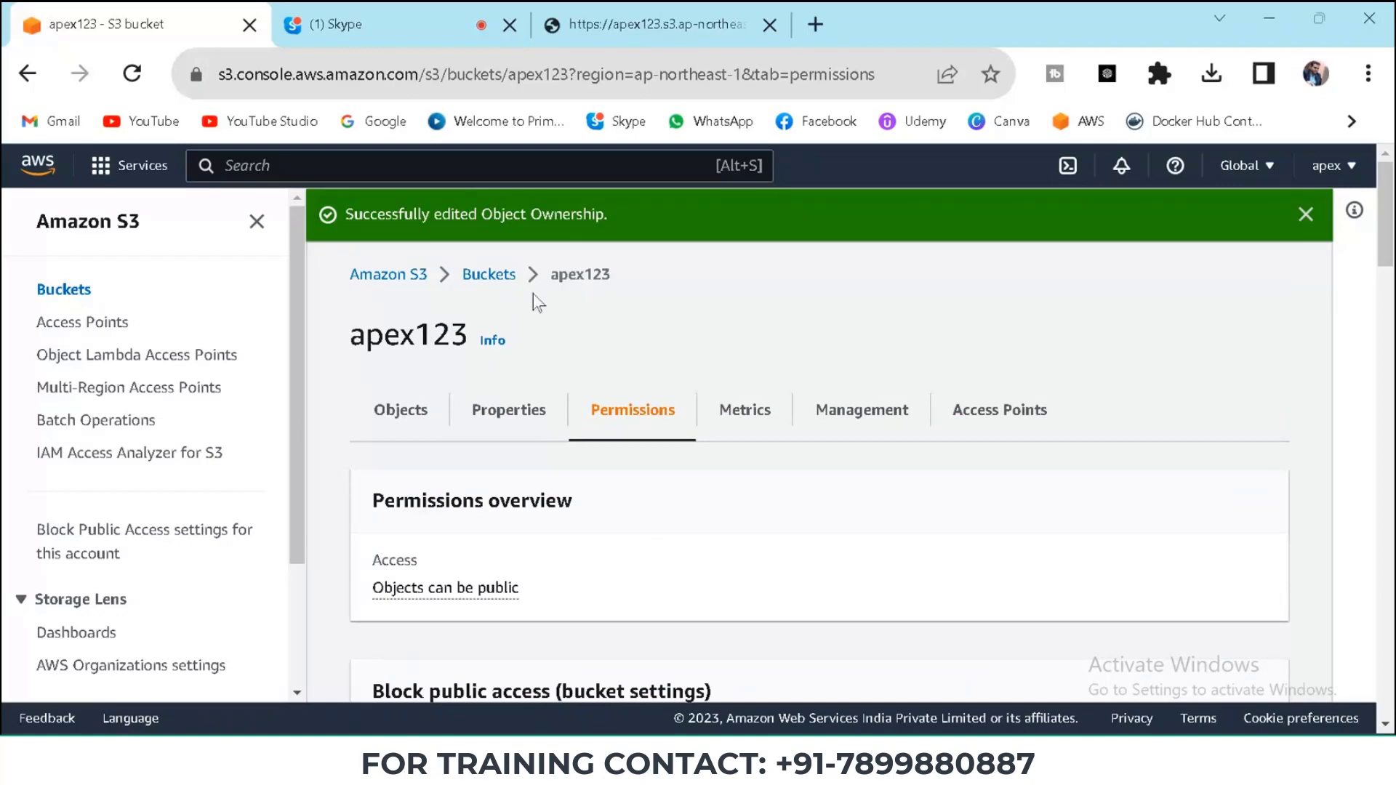
left_click(631, 37)
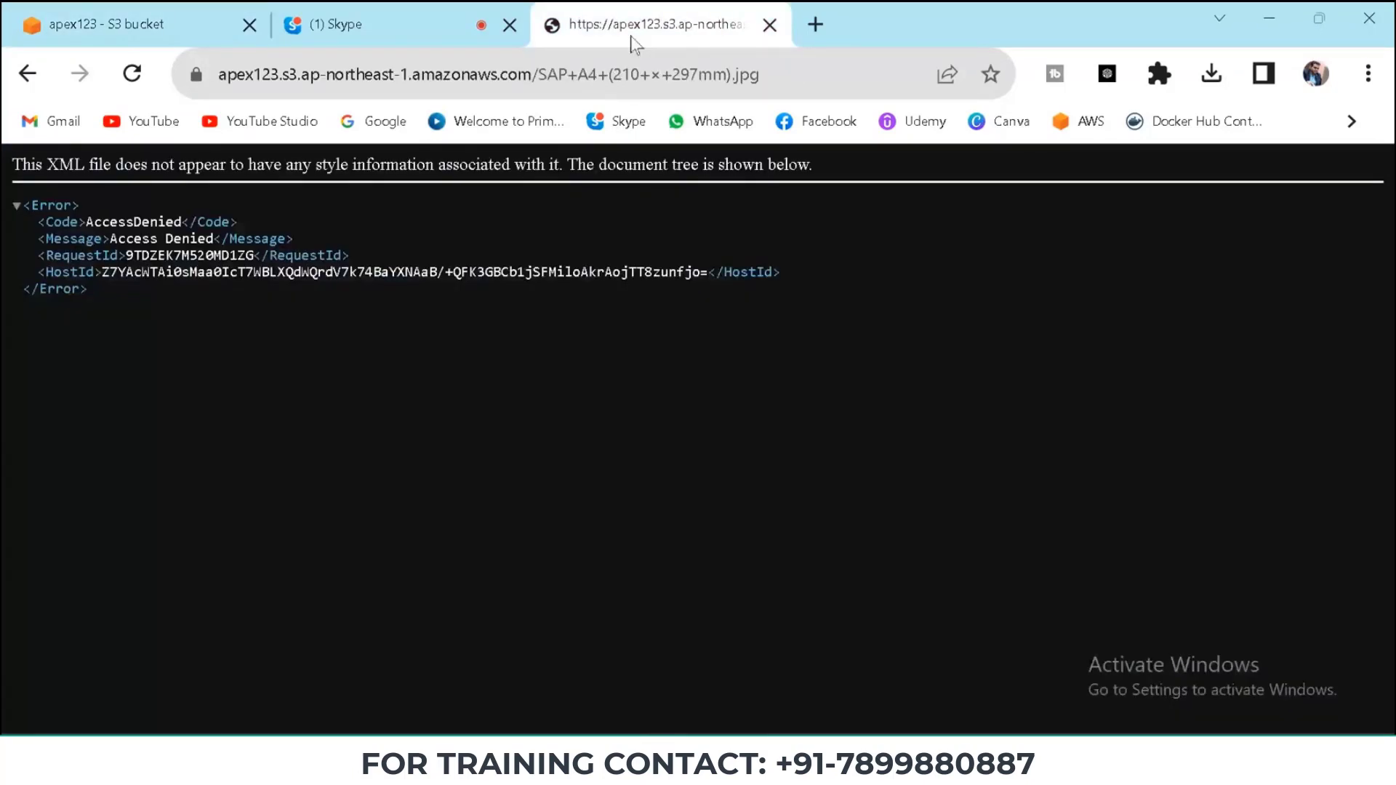
left_click(569, 75)
key("Return")
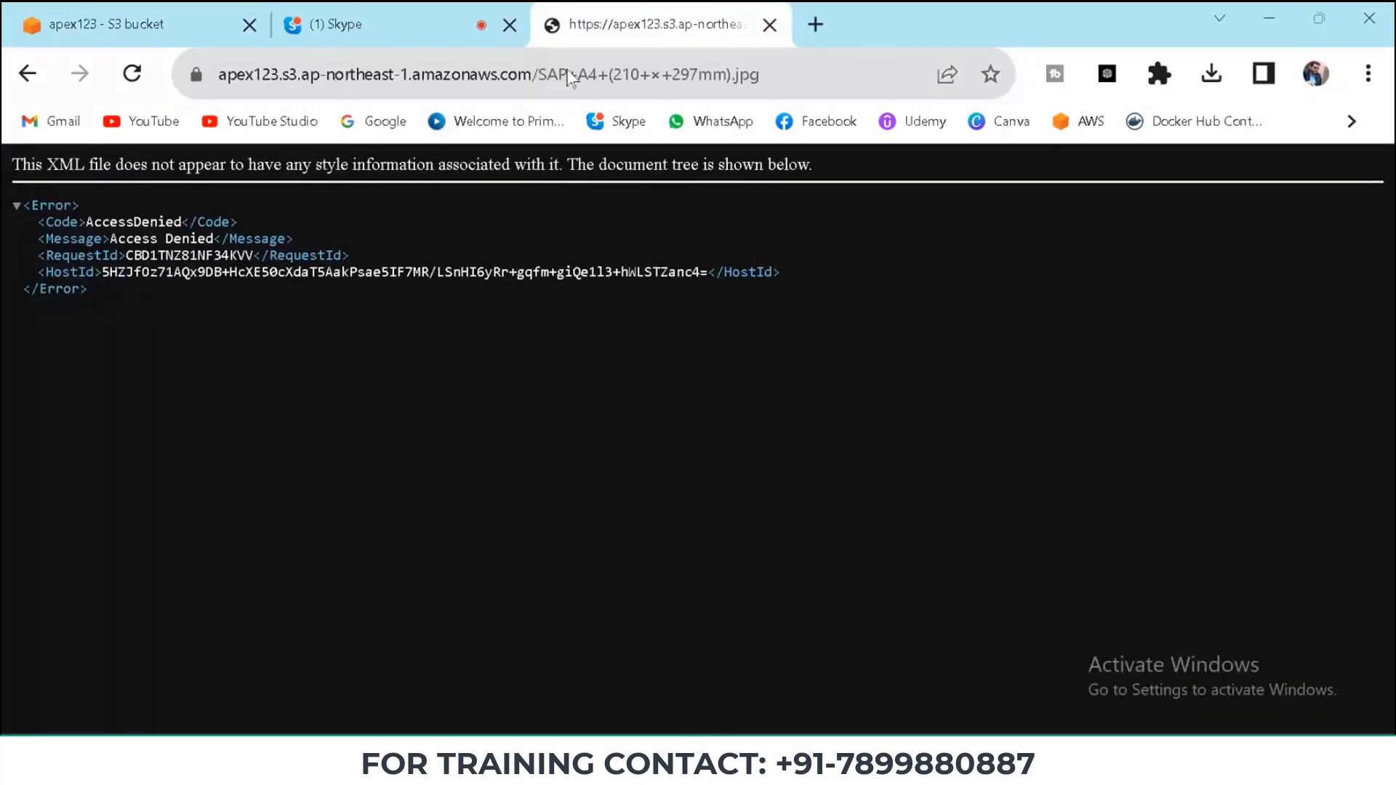
- Back in the S3 console, reopen the apex123 bucket from the bucket list and select the object SAP A4 (210 × 297mm).jpg
left_click(149, 22)
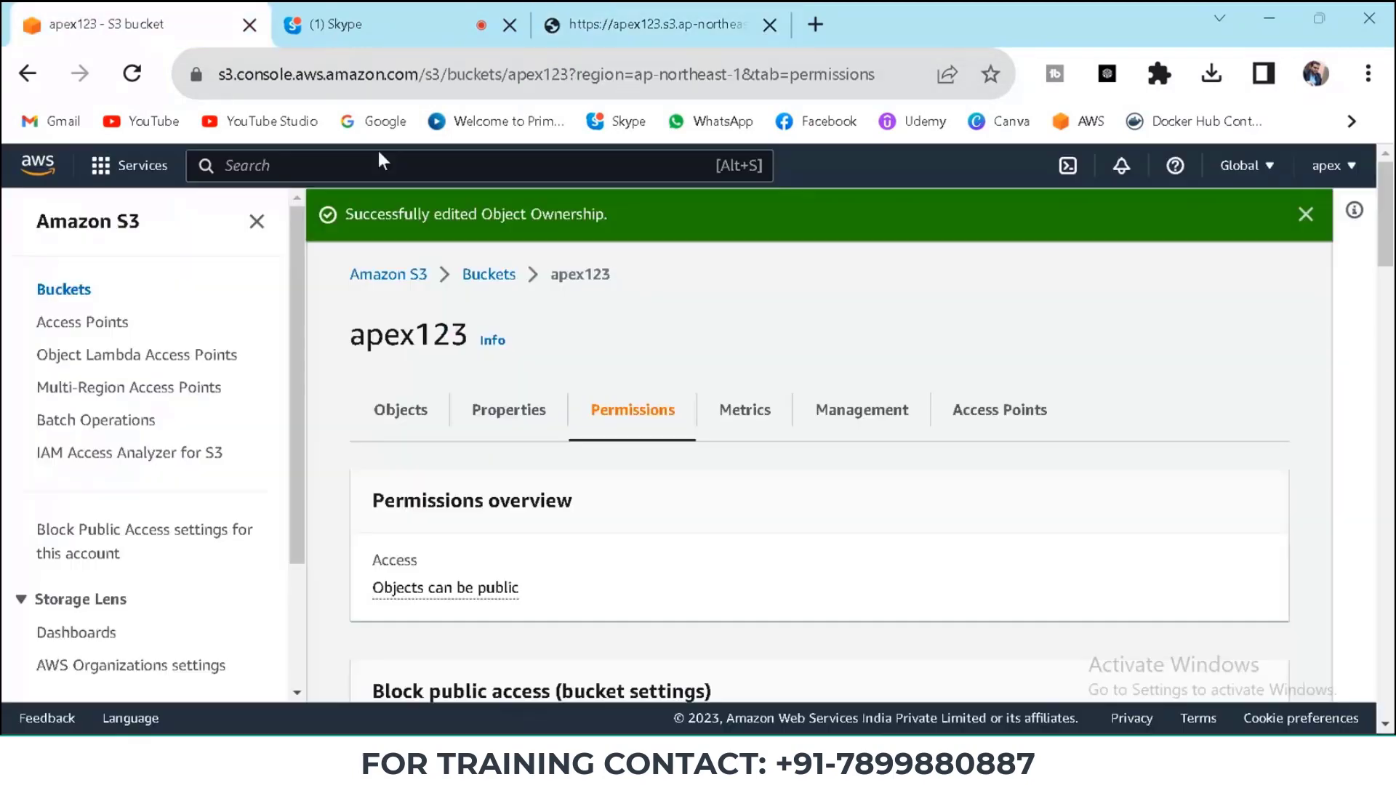
left_click(497, 288)
left_click(458, 617)
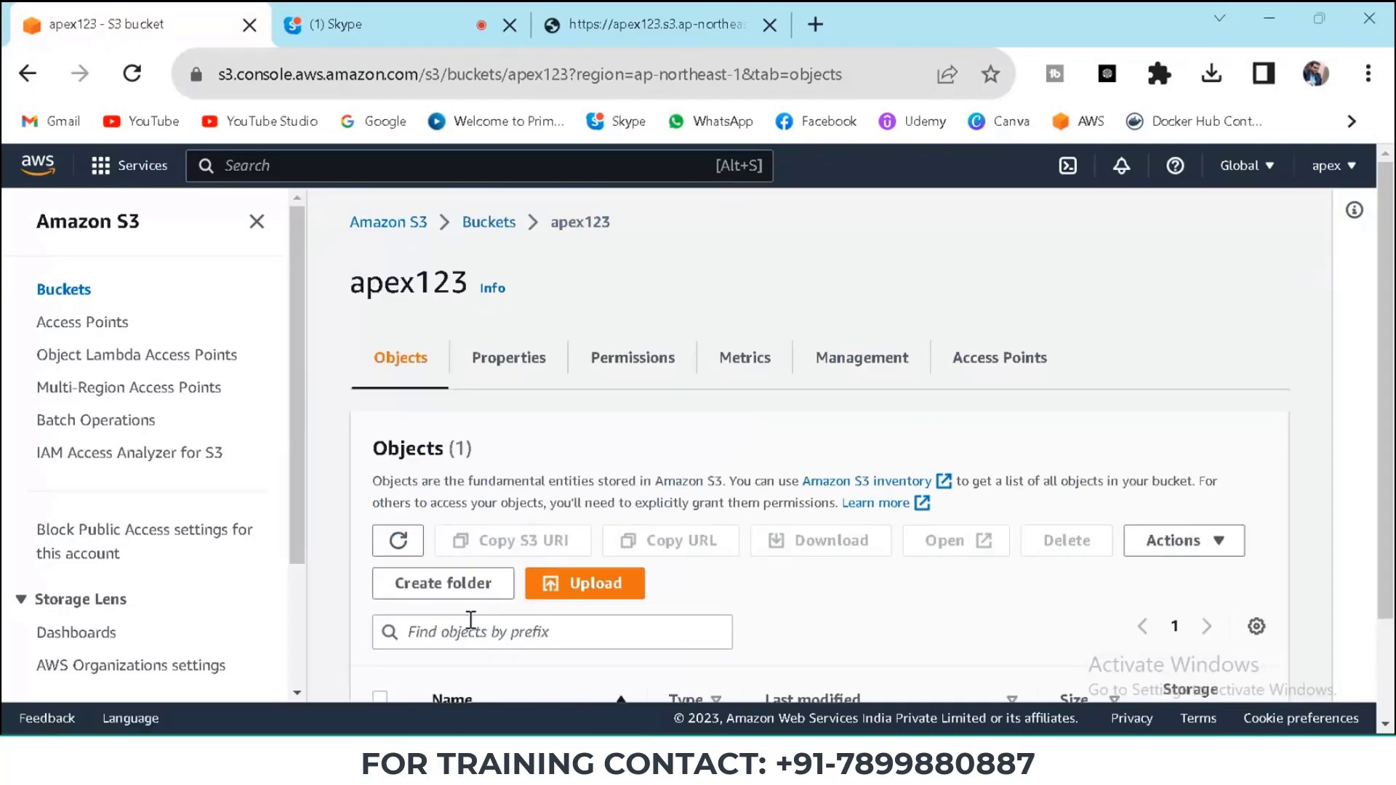
scroll(470, 619, "down", 2)
left_click(380, 633)
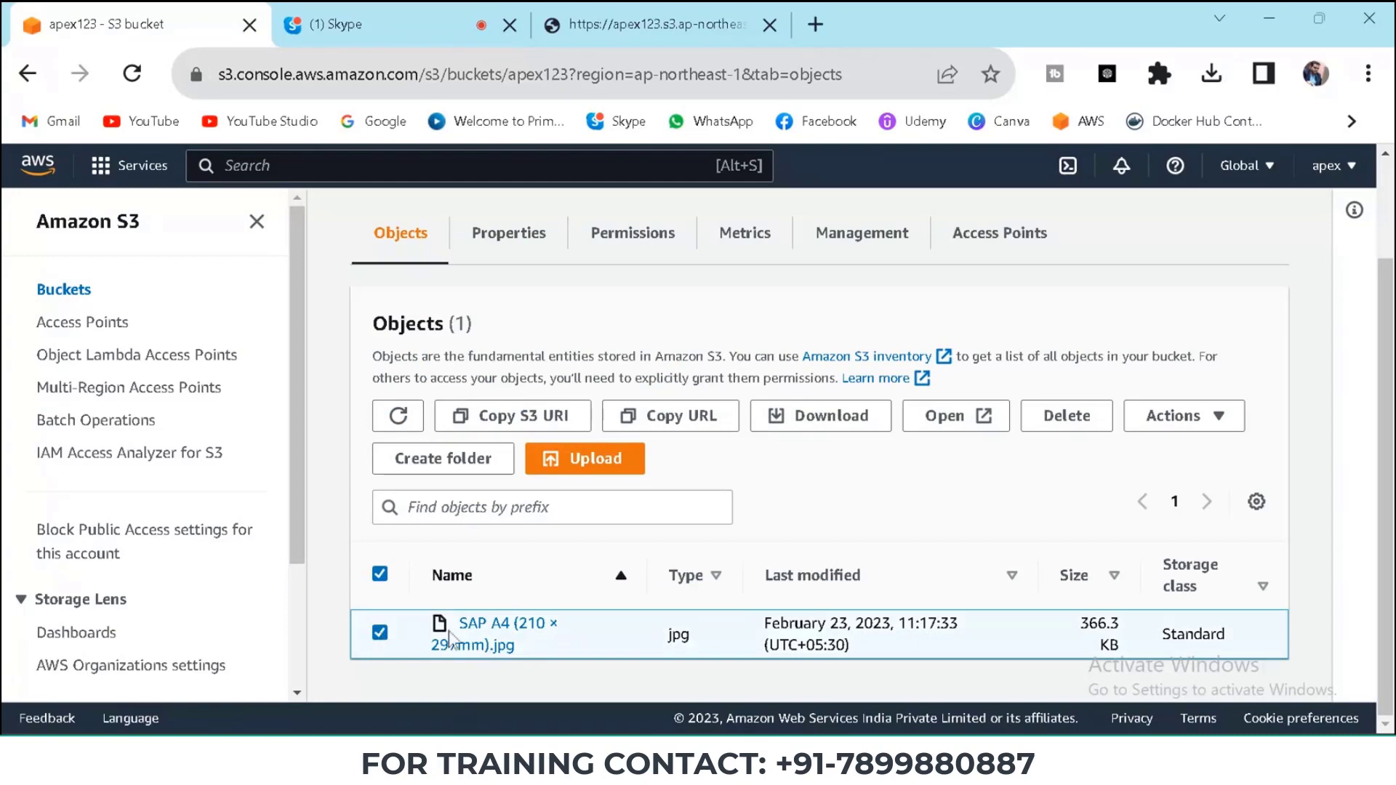
- In the bucket's permissions, edit the access control list to grant Everyone (public access) List on objects and Read on the bucket ACL
left_click(644, 247)
scroll(647, 520, "down", 2)
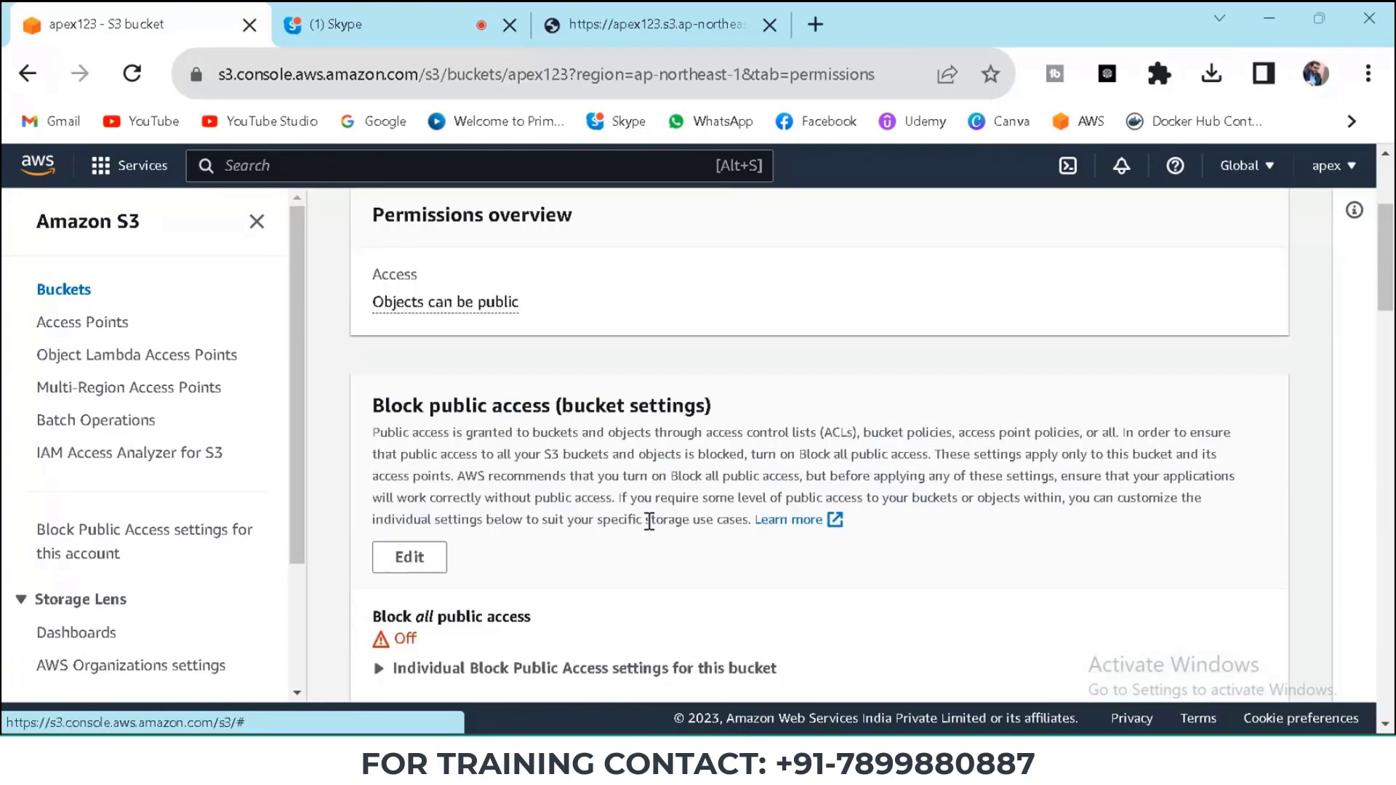
scroll(650, 521, "down", 10)
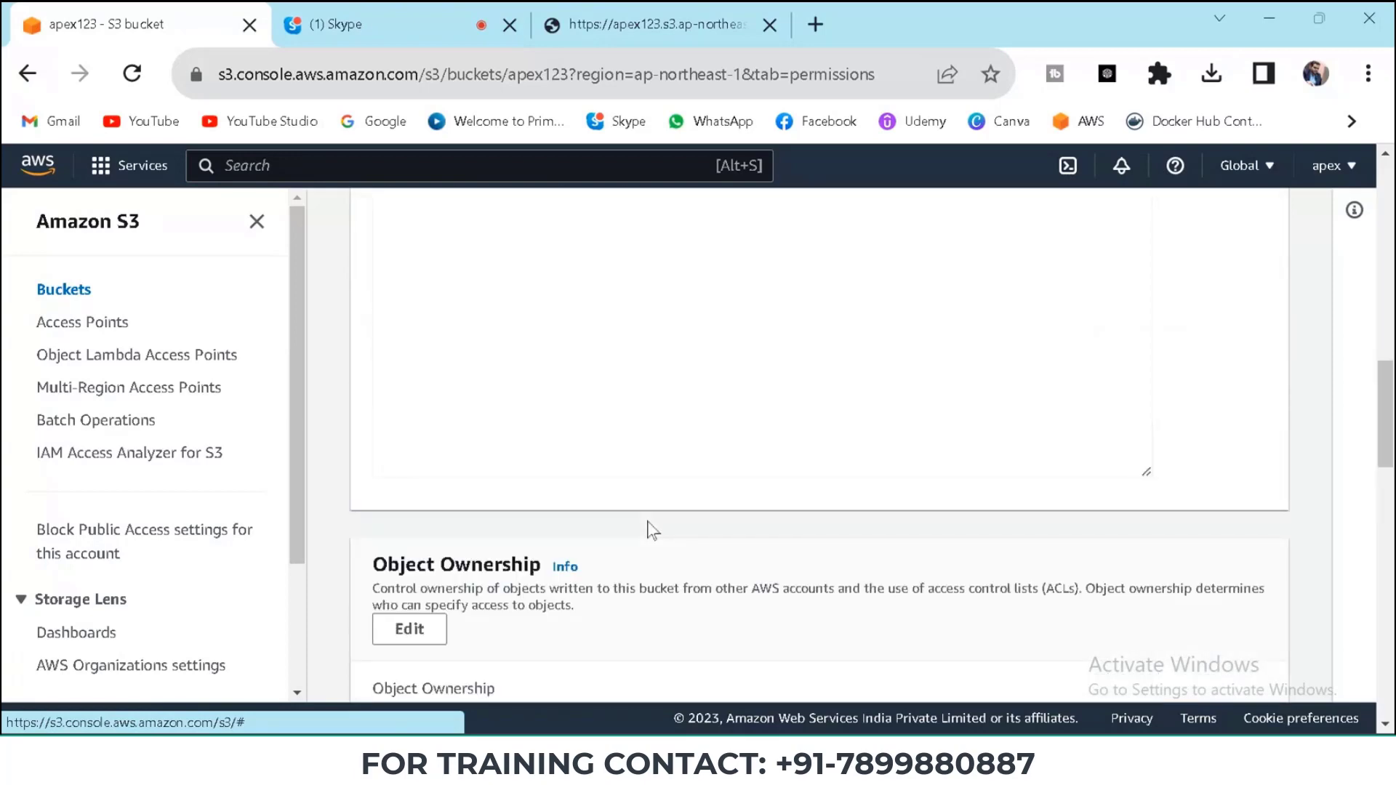
scroll(651, 524, "down", 3)
scroll(649, 521, "down", 6)
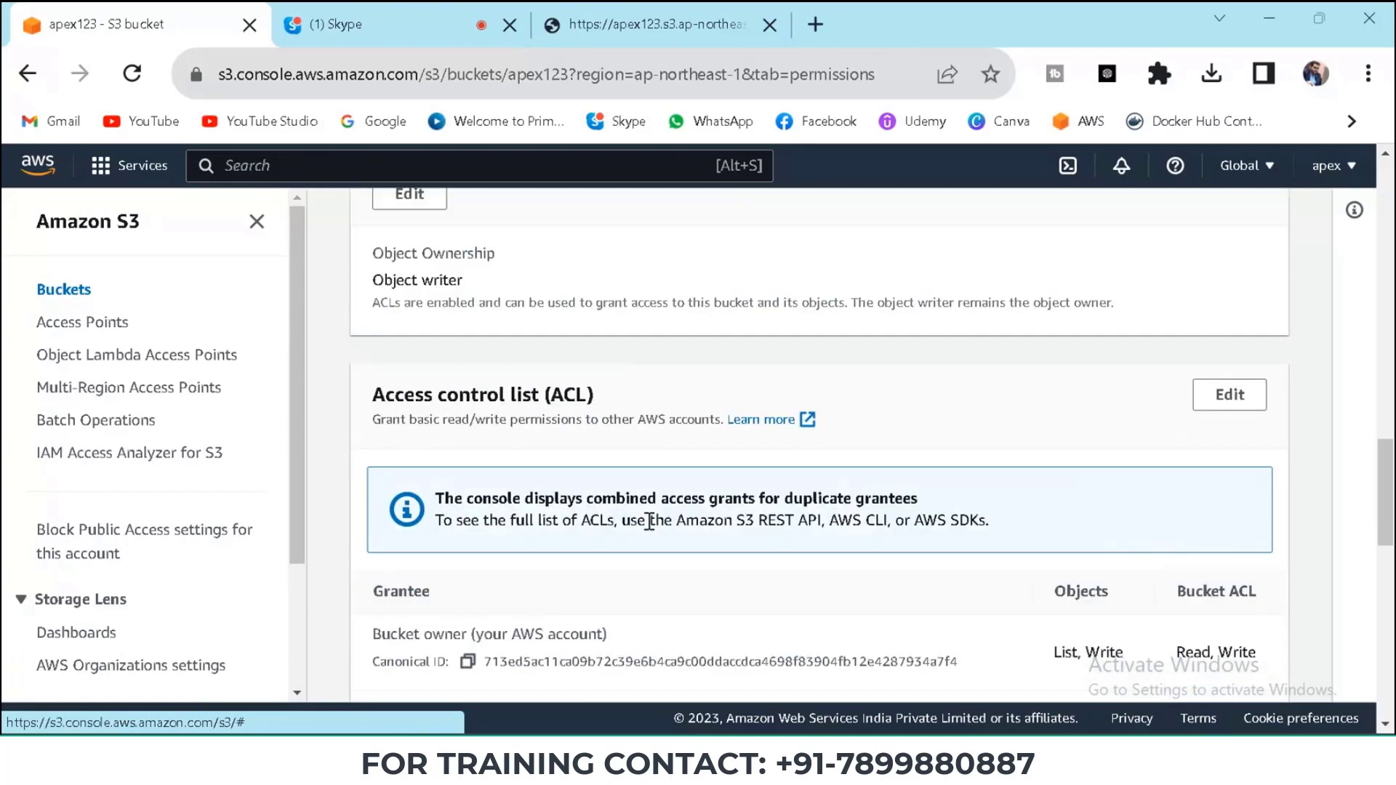
scroll(485, 436, "up", 1)
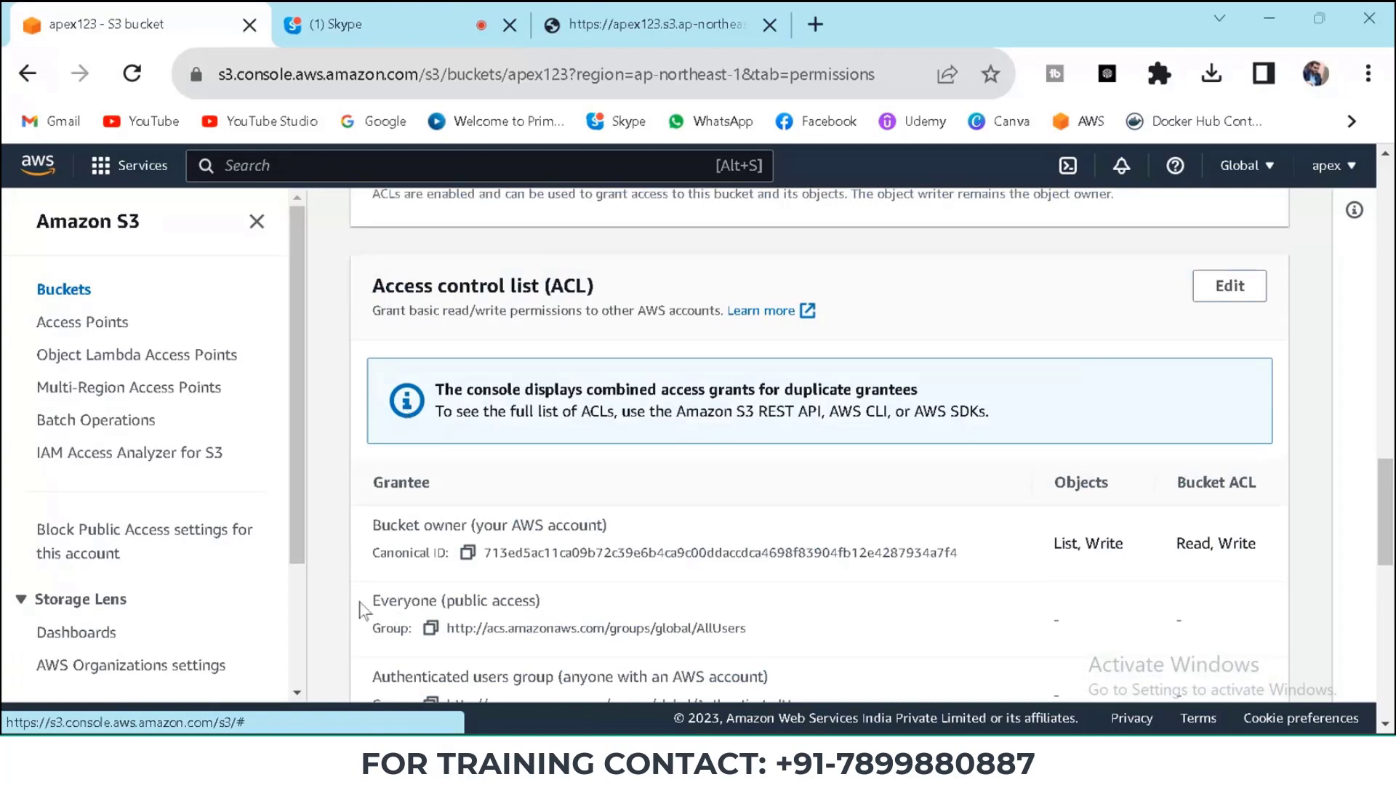
left_click_drag(371, 601, 748, 614)
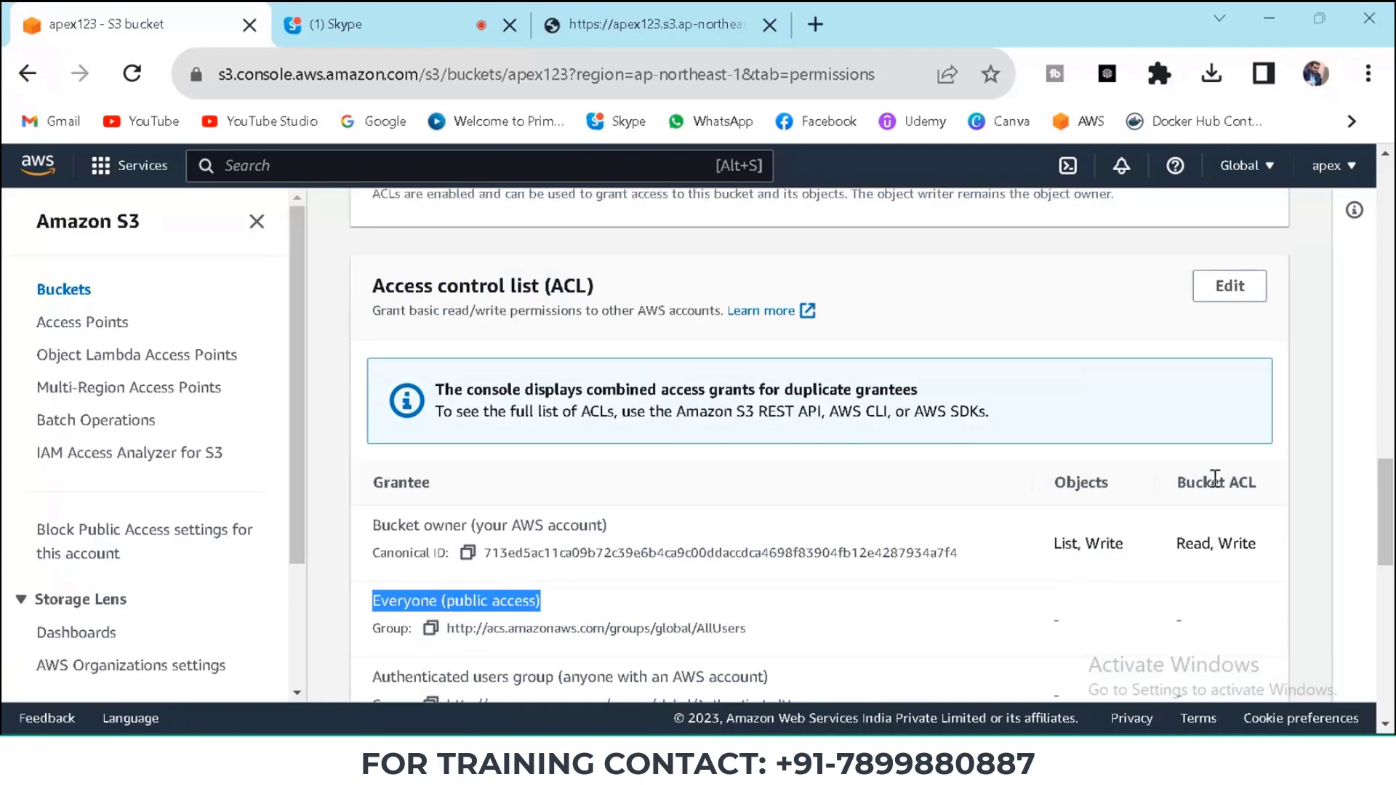
left_click(1231, 287)
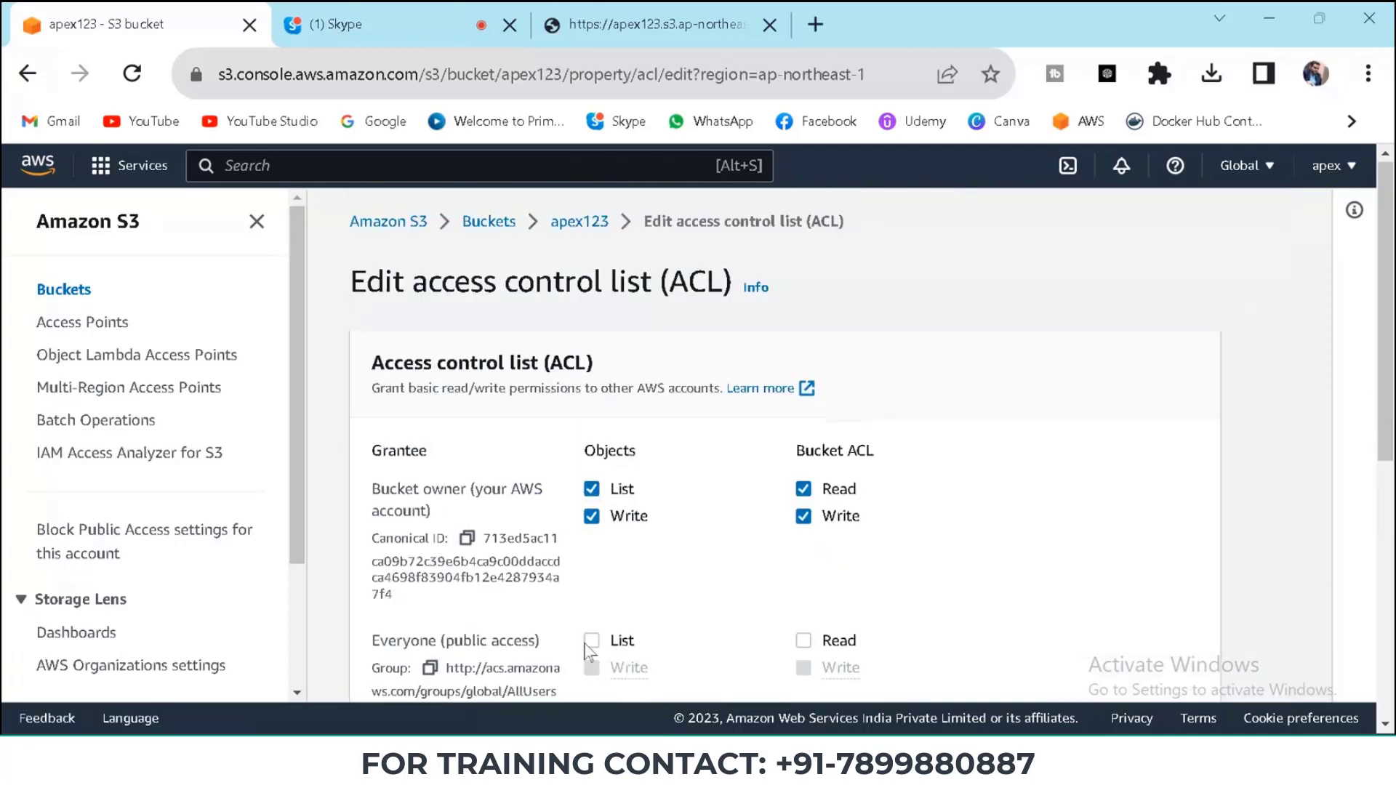
left_click(592, 642)
left_click(804, 641)
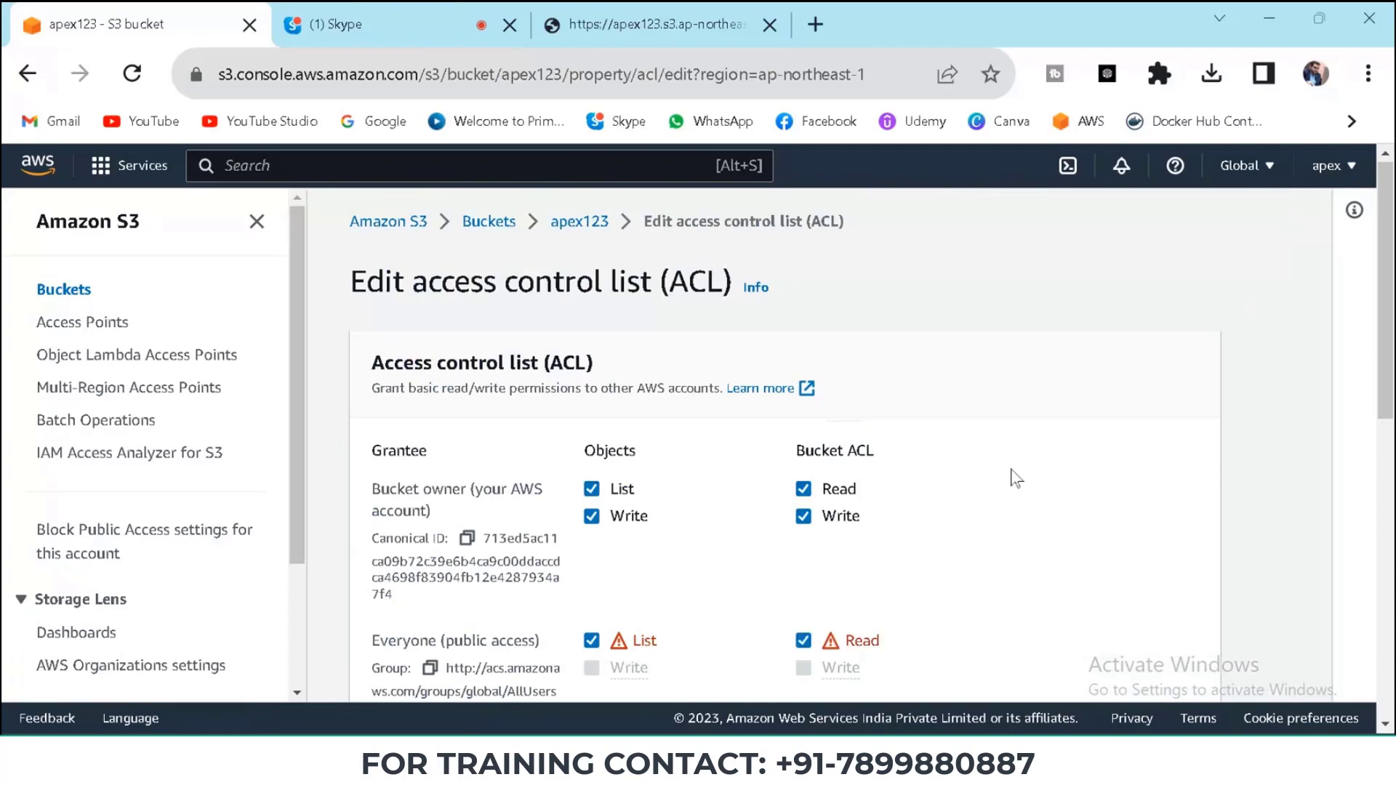
- Acknowledge the effects of the public access grants on objects and buckets and save the access control list changes
scroll(1016, 479, "down", 10)
left_click(1129, 662)
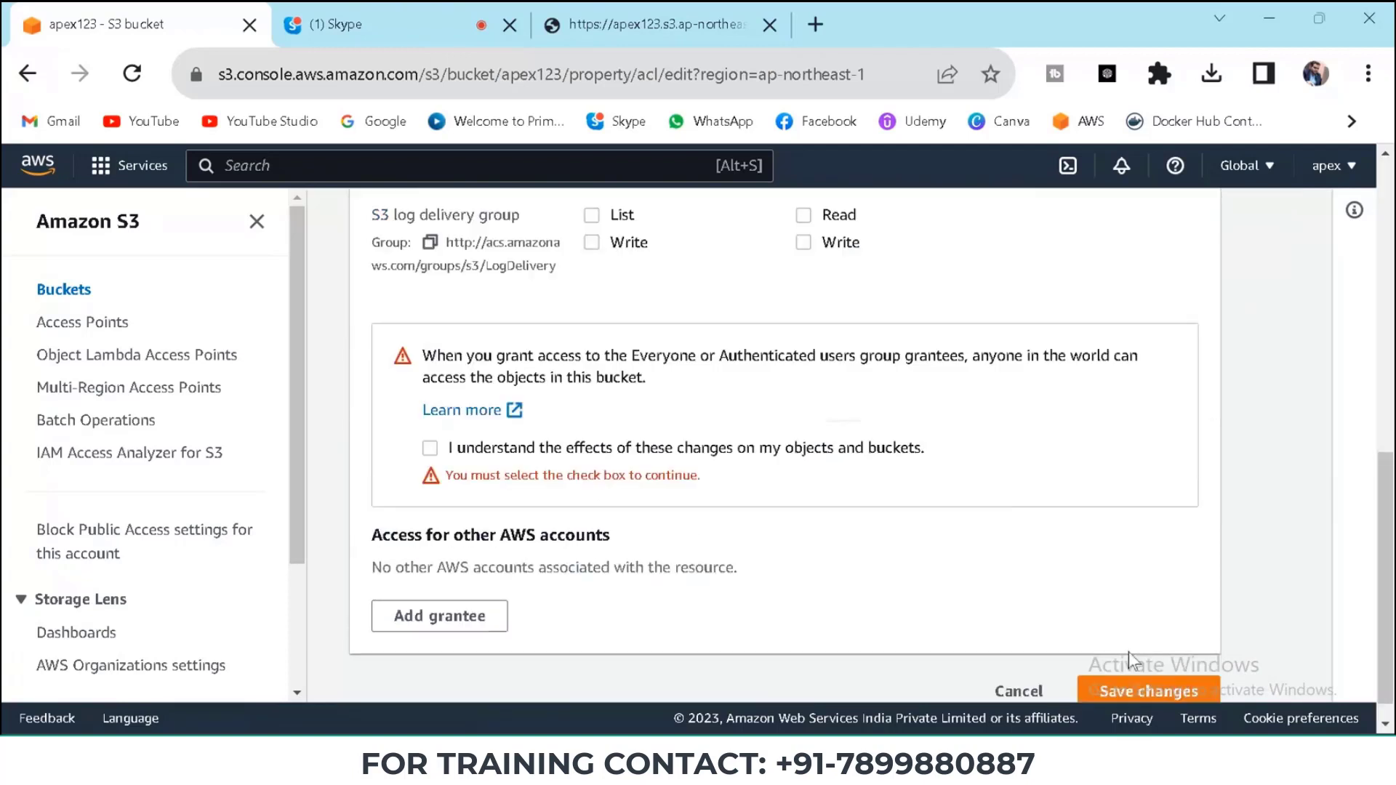
left_click(489, 451)
left_click(1187, 670)
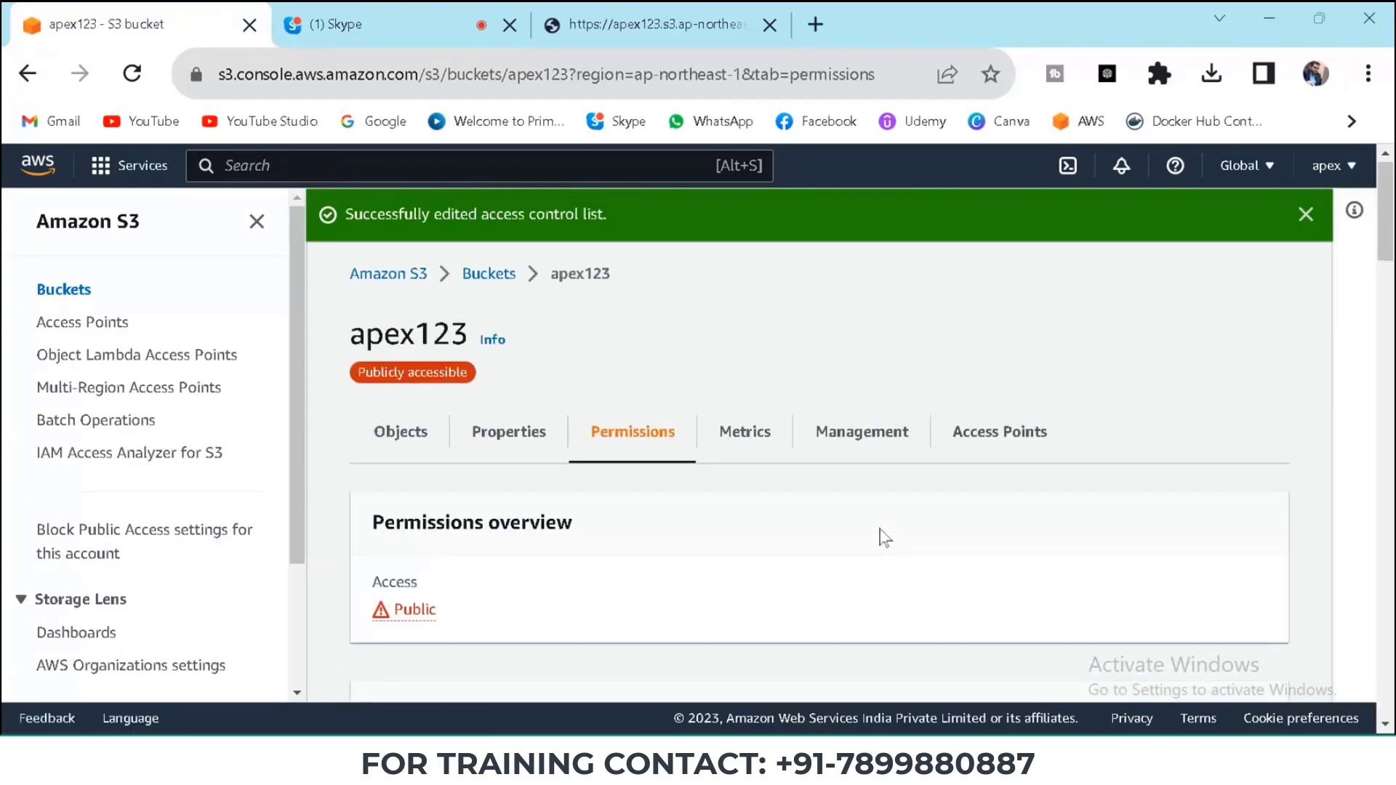
- Check the bucket's access settings and request the image's object URL again in the other browser tab
scroll(884, 538, "down", 5)
scroll(882, 537, "up", 5)
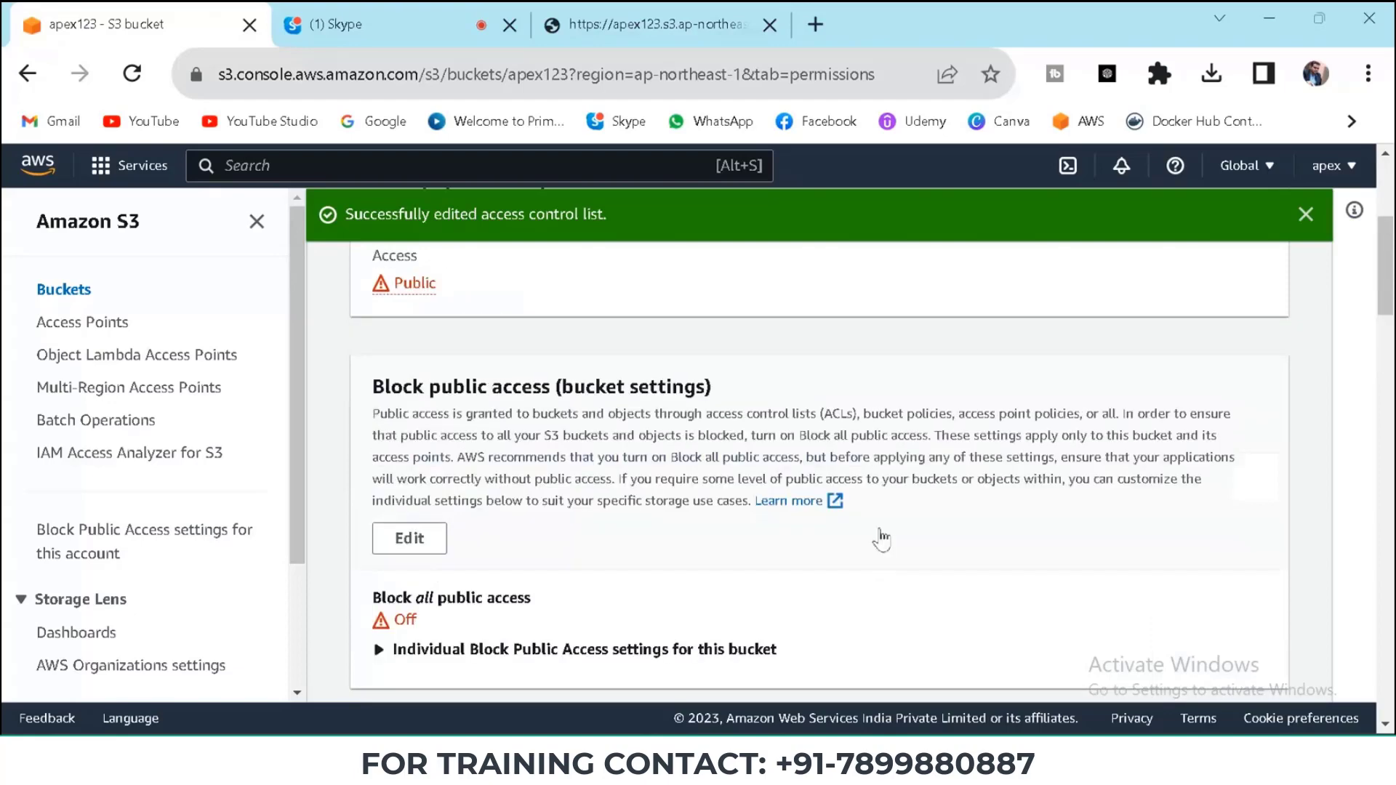
left_click(654, 24)
left_click(786, 65)
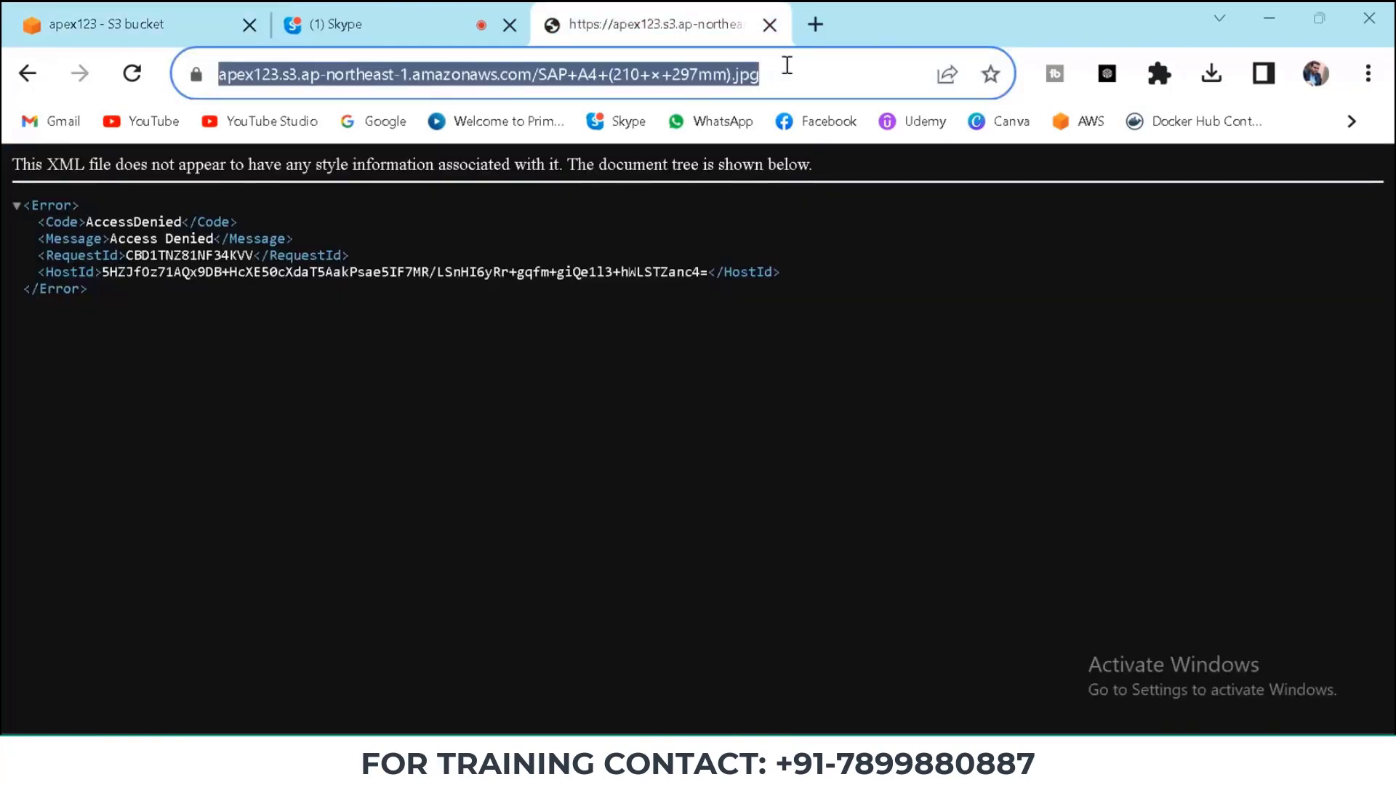
key("Return")
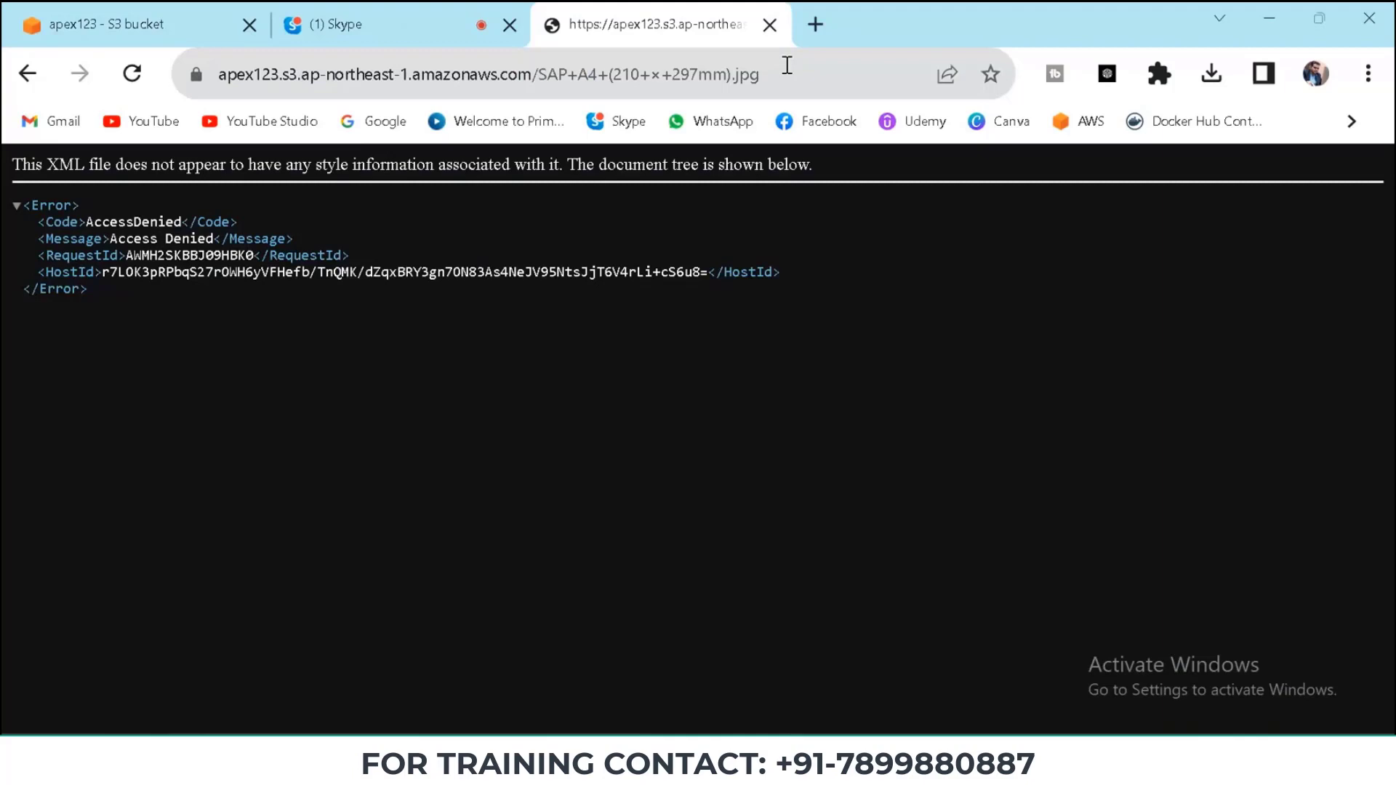
- Back in the apex123 bucket's permissions, reopen Object Ownership for editing and save it with ACLs enabled and Object writer
left_click(267, 11)
scroll(629, 512, "down", 5)
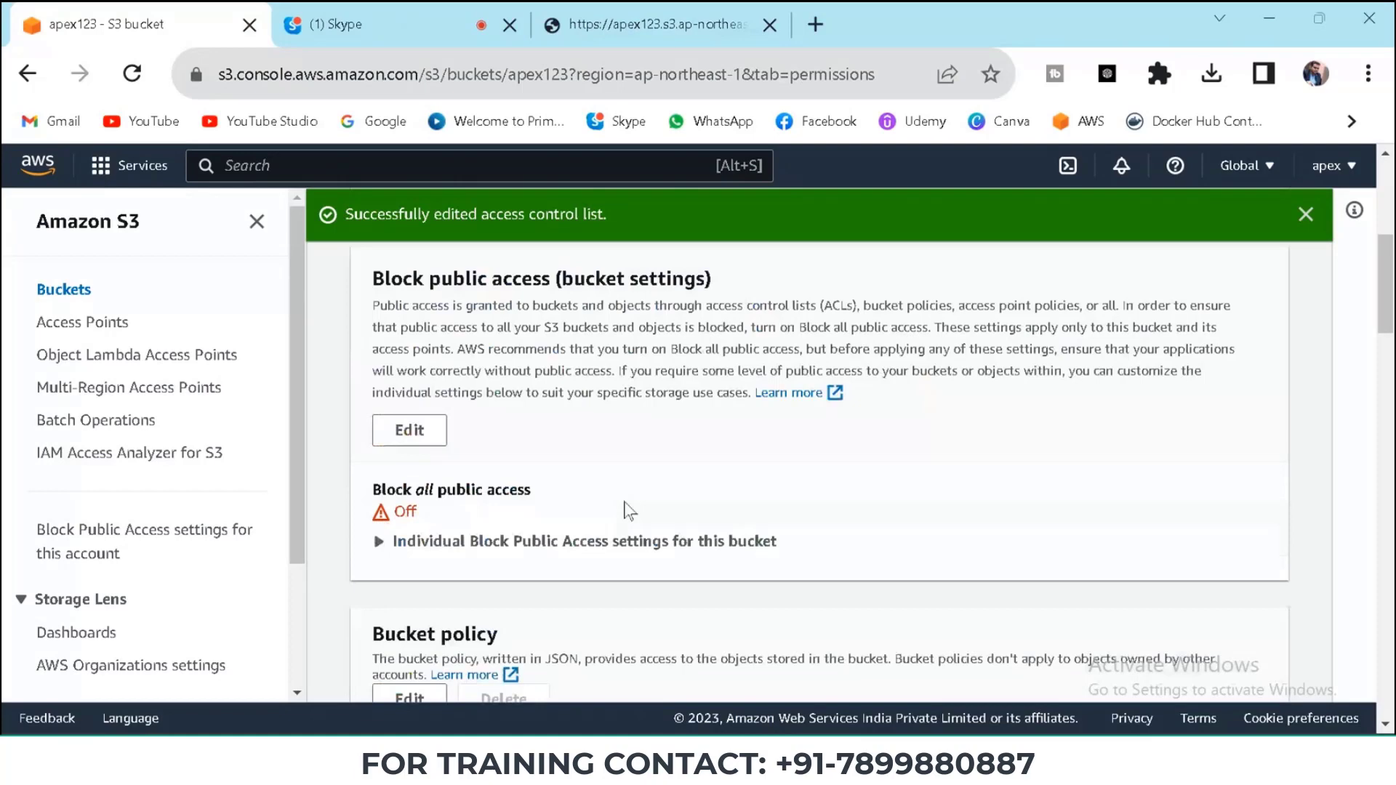
scroll(625, 507, "down", 3)
scroll(698, 494, "down", 3)
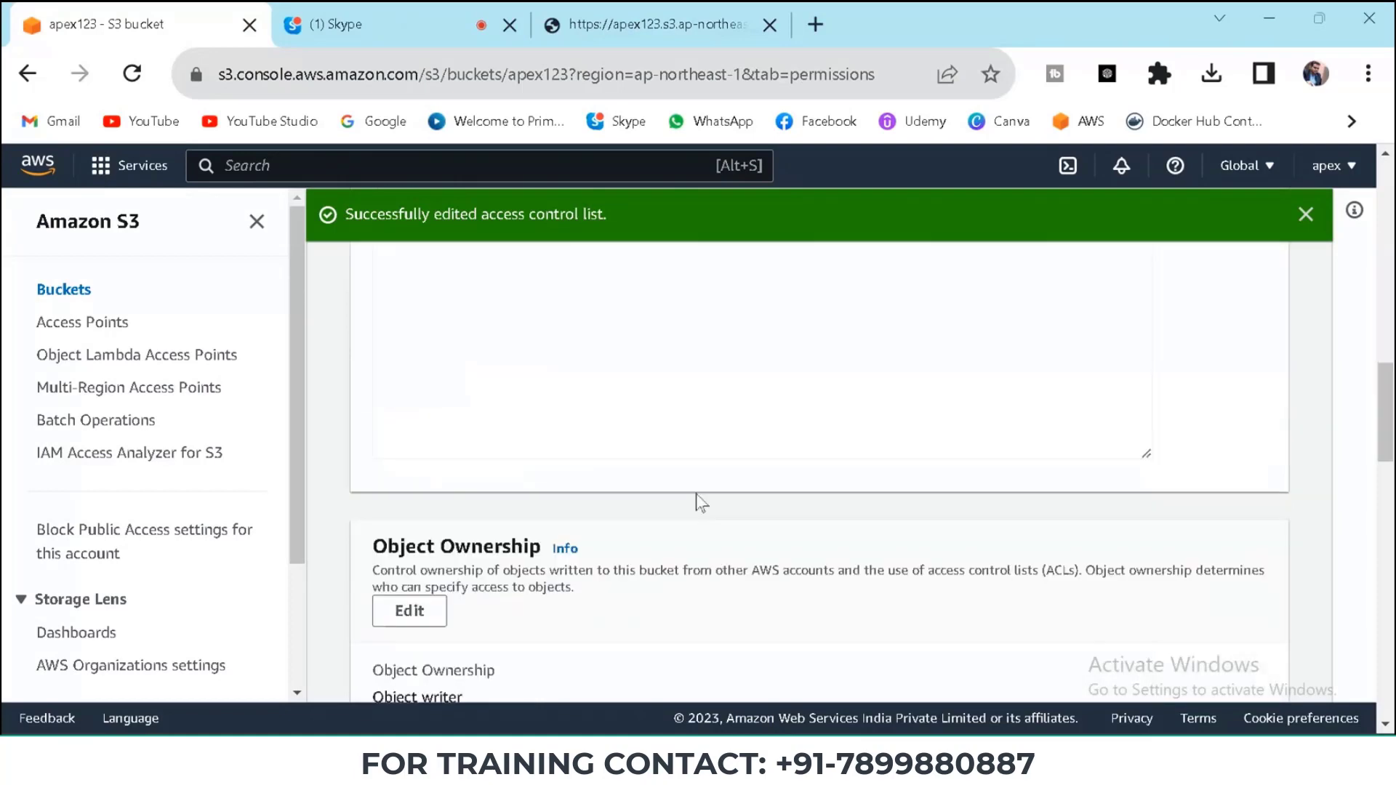
scroll(694, 504, "down", 4)
scroll(698, 498, "up", 1)
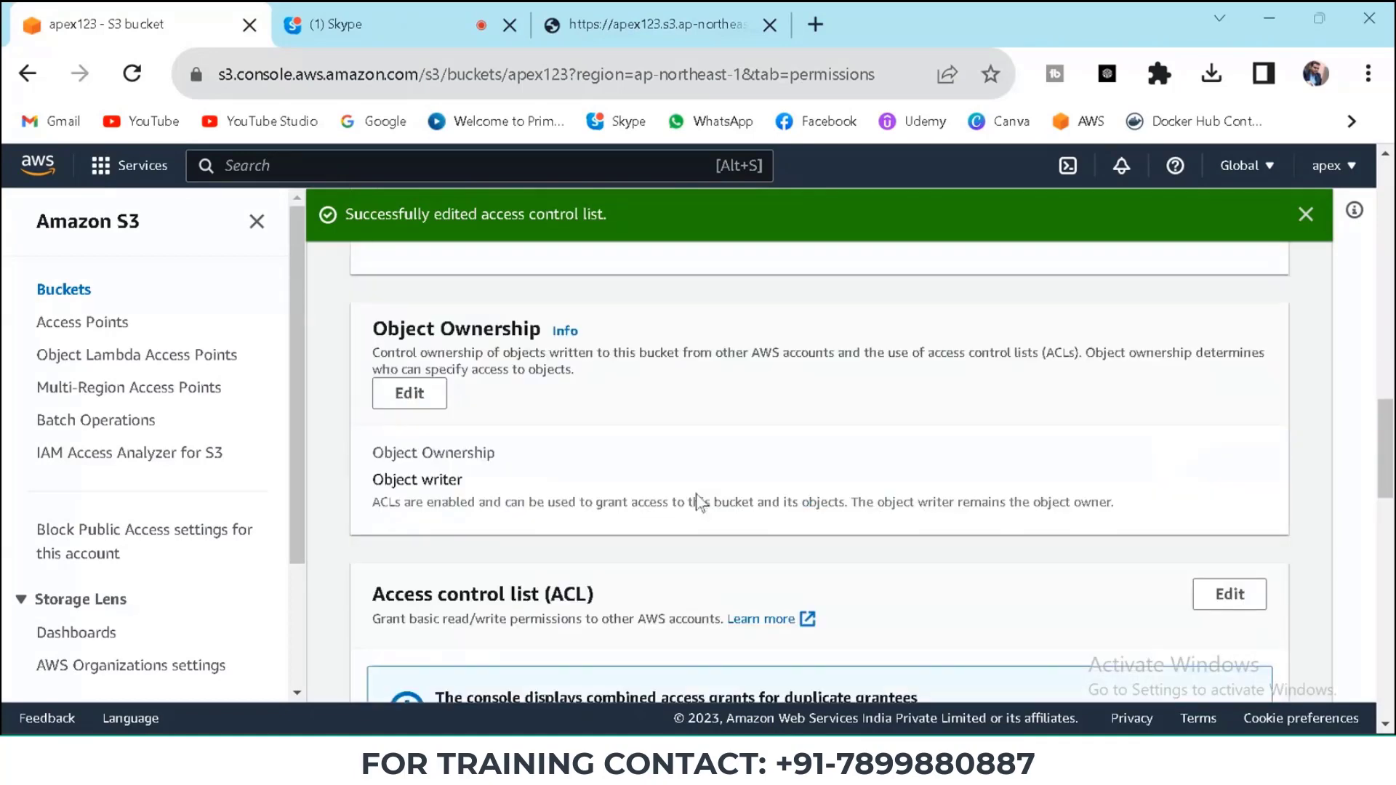
left_click(409, 394)
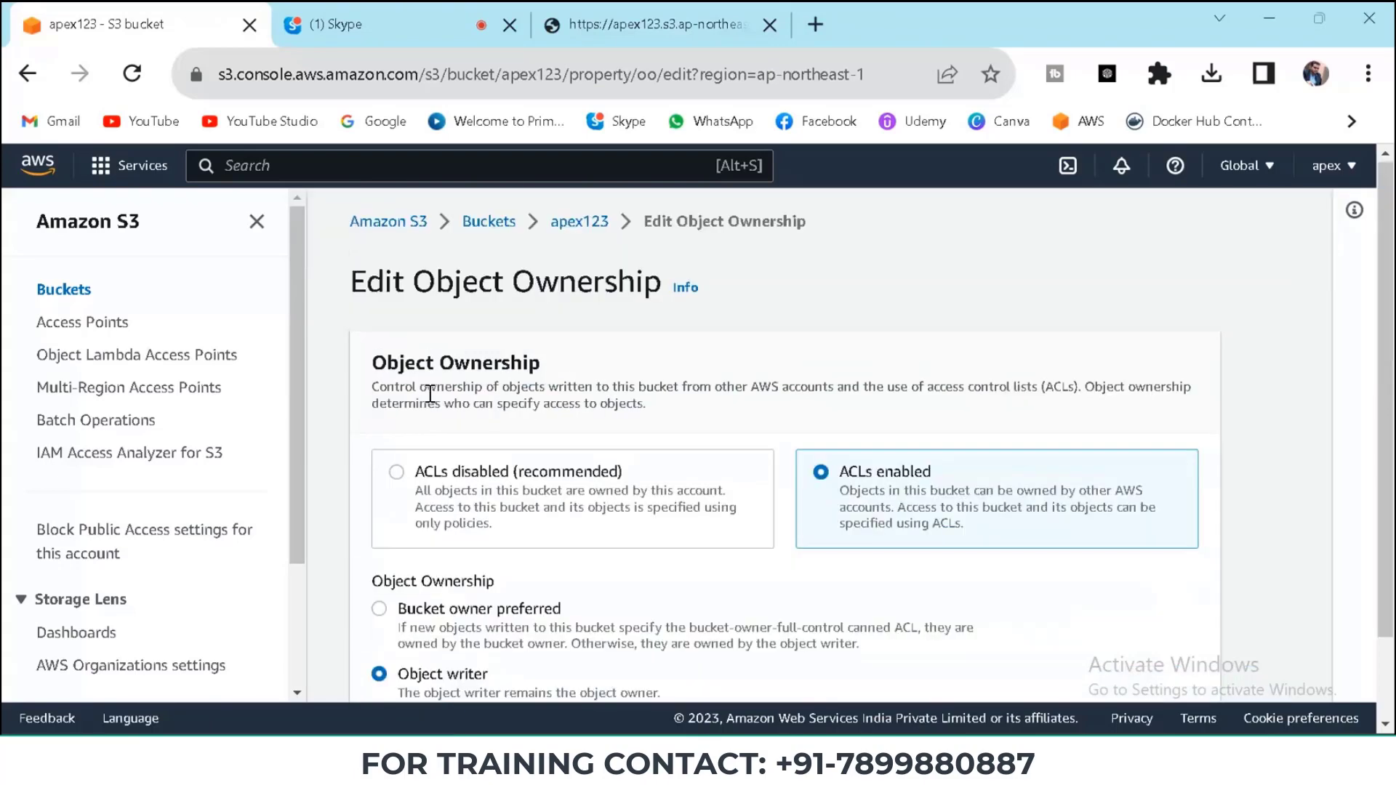
scroll(499, 576, "down", 1)
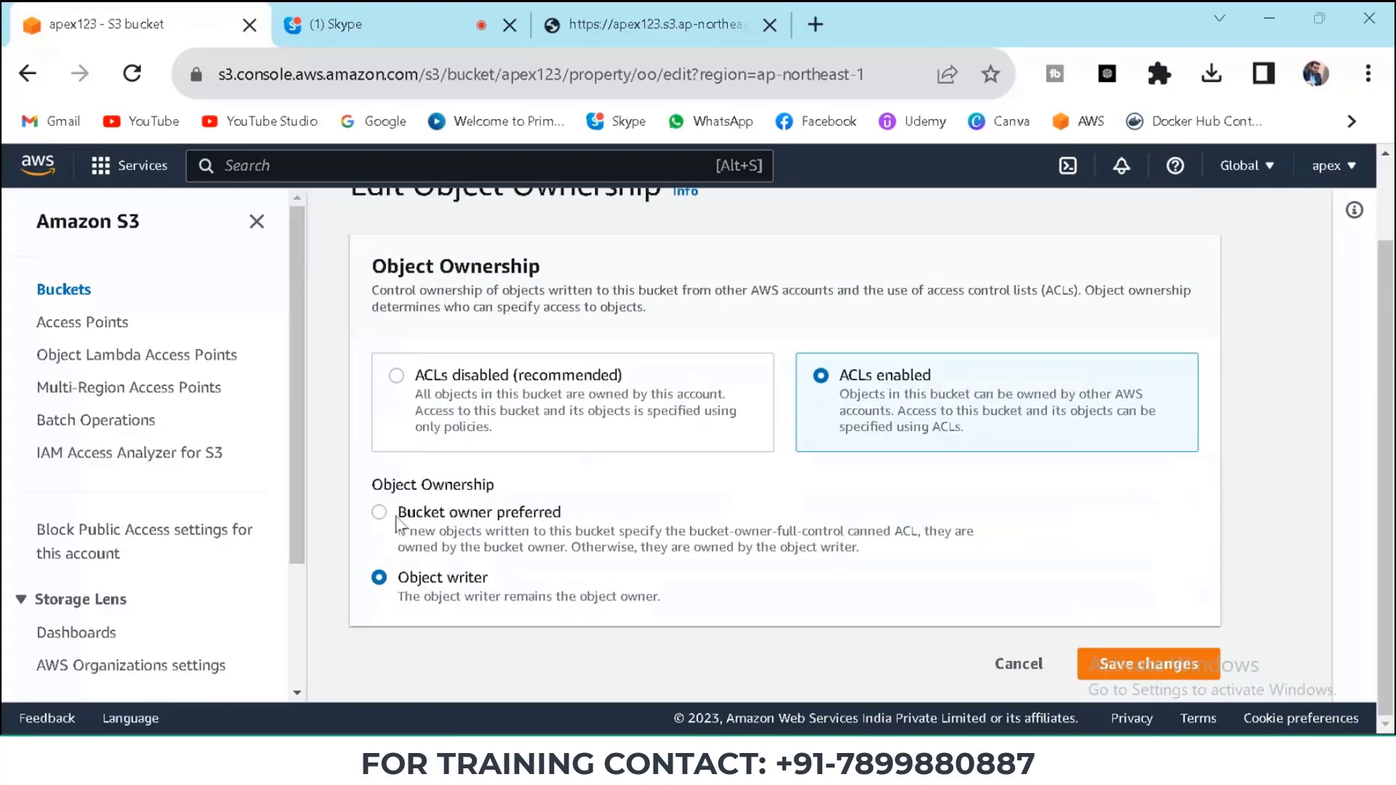
left_click(405, 518)
scroll(474, 517, "down", 2)
left_click(398, 479)
left_click(1116, 664)
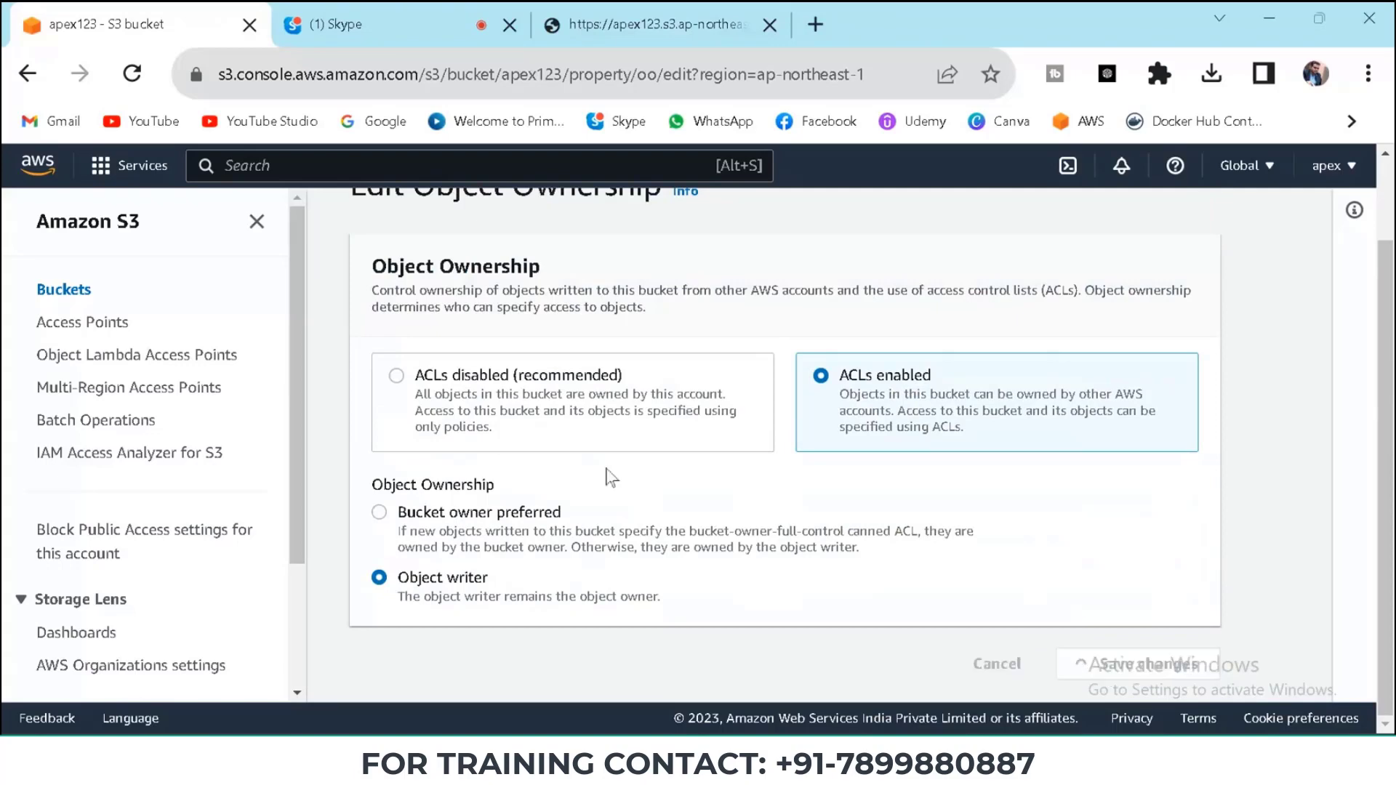
- Reopen the apex123 bucket's access control list, keep the Everyone (public access) List and Read grants, acknowledge their effects and save the changes
scroll(608, 473, "down", 6)
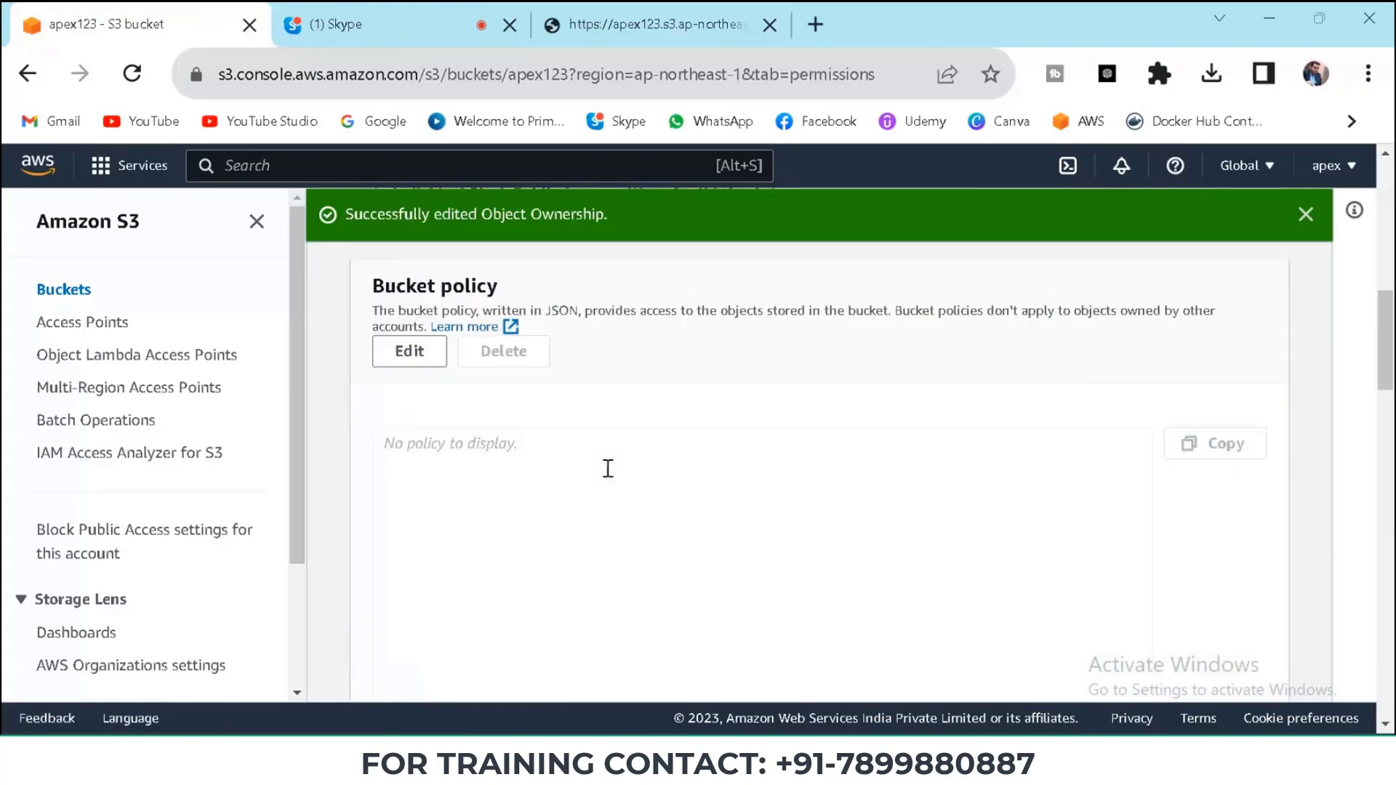
scroll(608, 468, "down", 10)
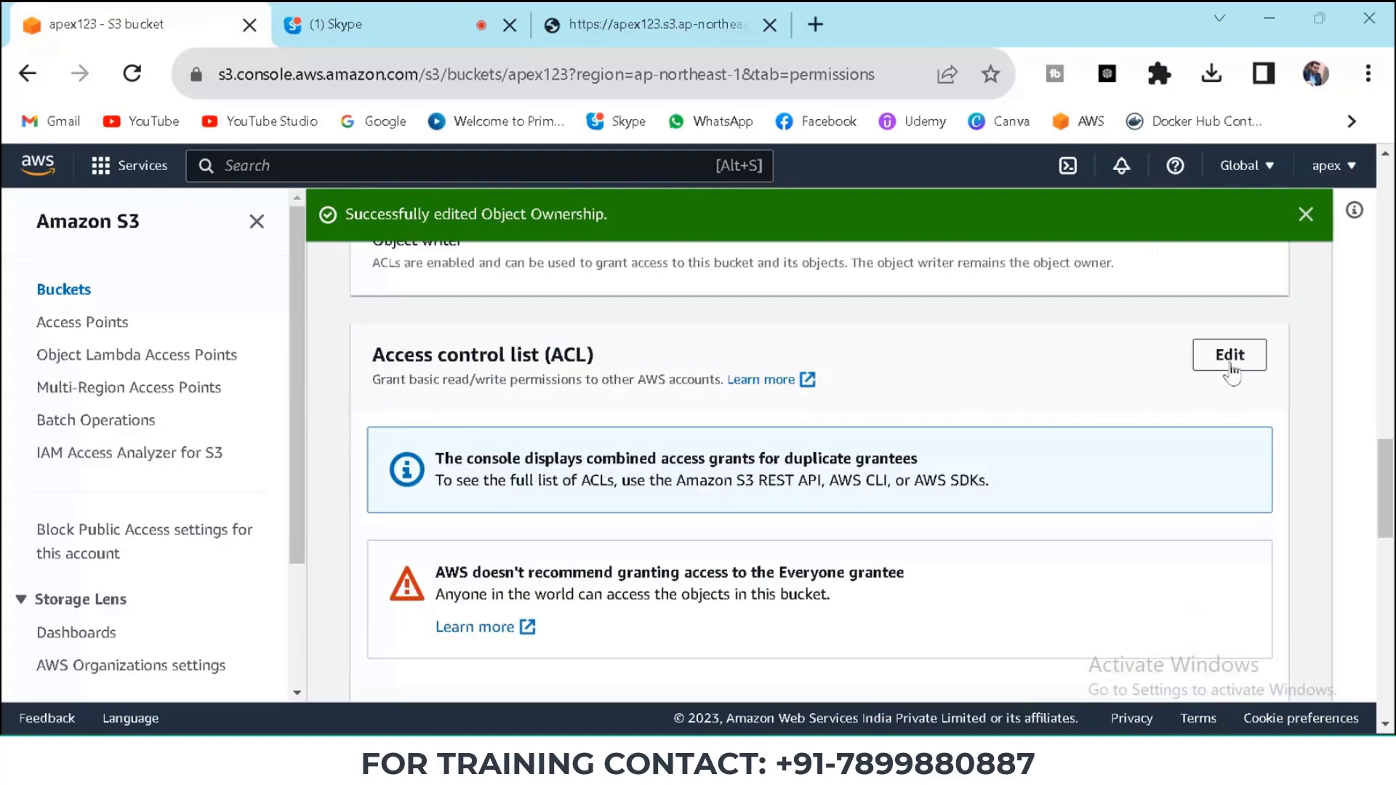
scroll(1147, 427, "down", 2)
scroll(1141, 420, "down", 3)
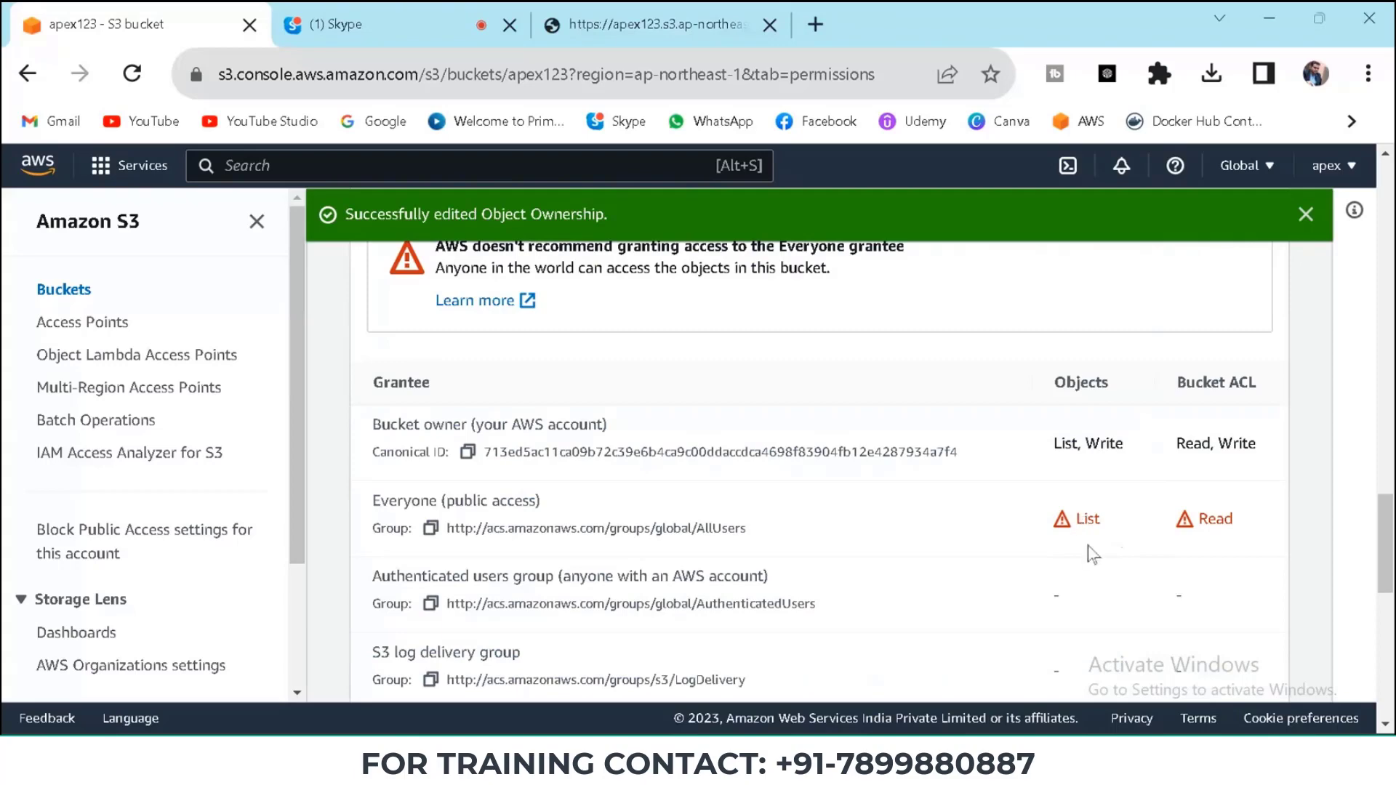
scroll(1091, 551, "up", 3)
left_click(1228, 251)
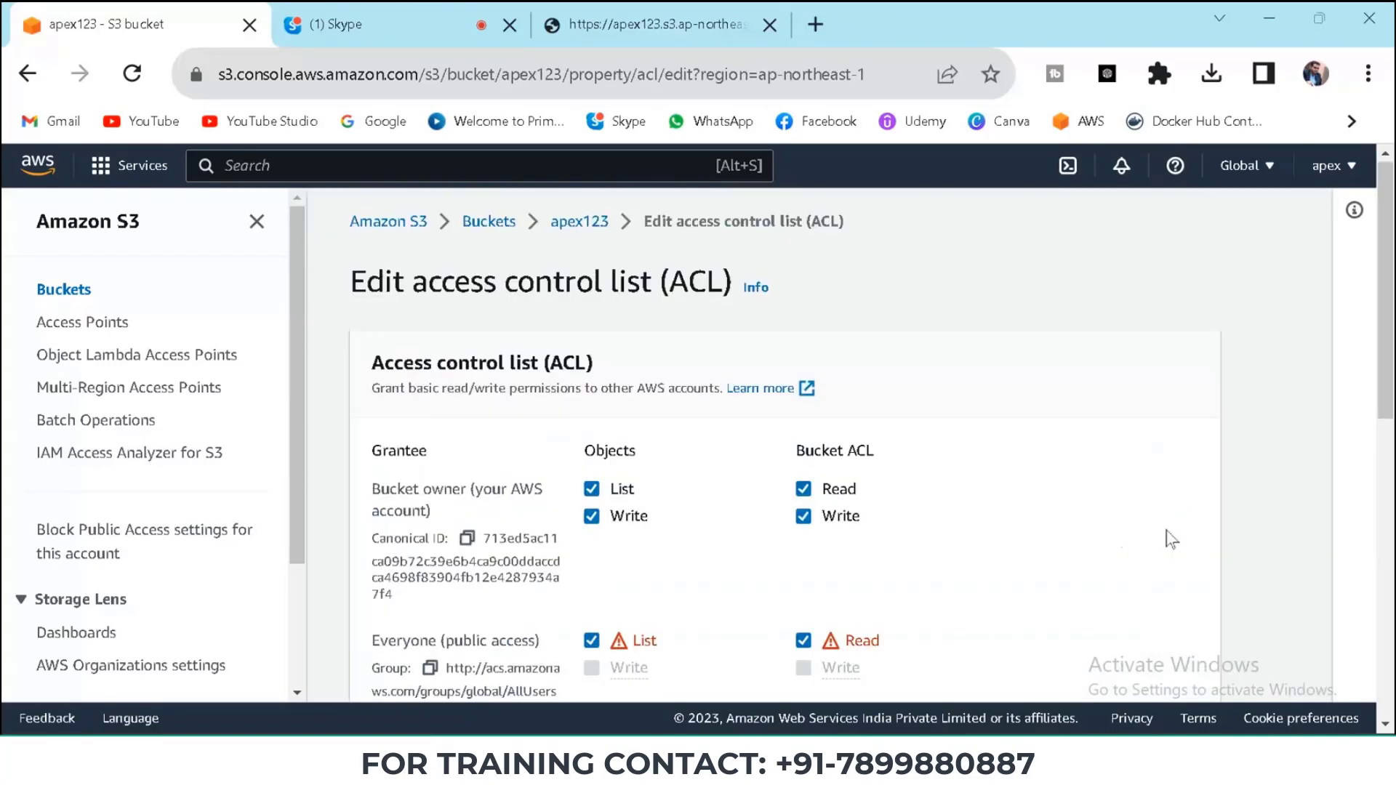
scroll(1048, 530, "down", 4)
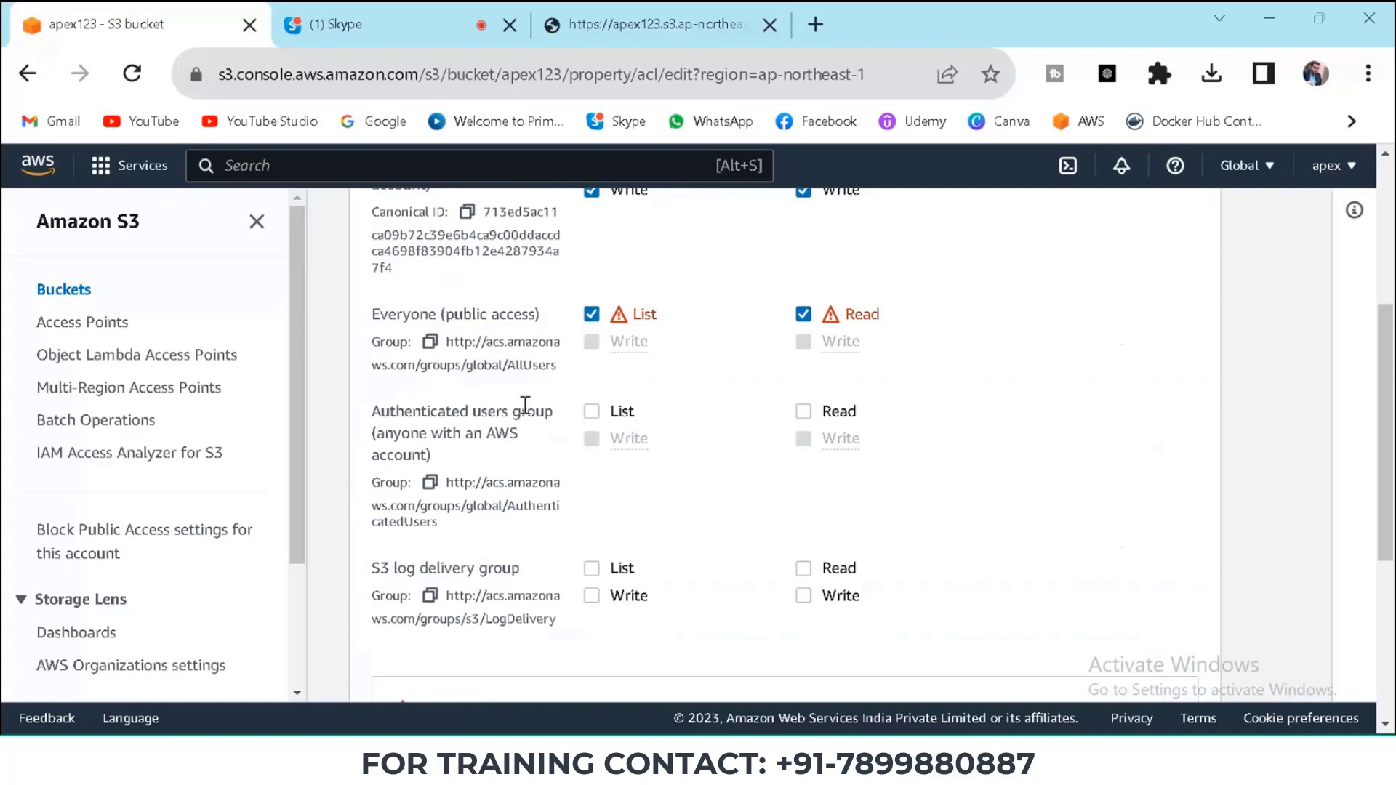
scroll(592, 484, "down", 5)
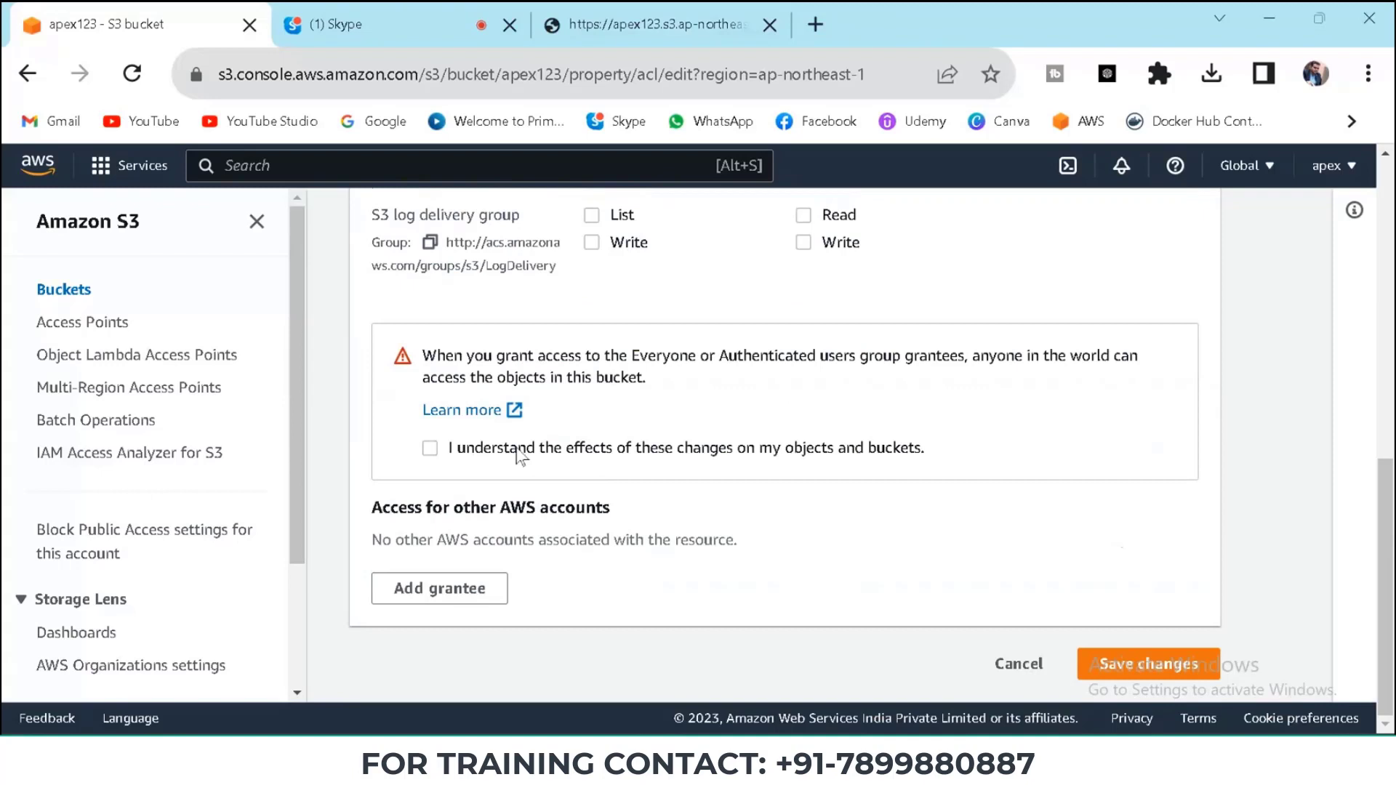
left_click(430, 448)
left_click(1126, 664)
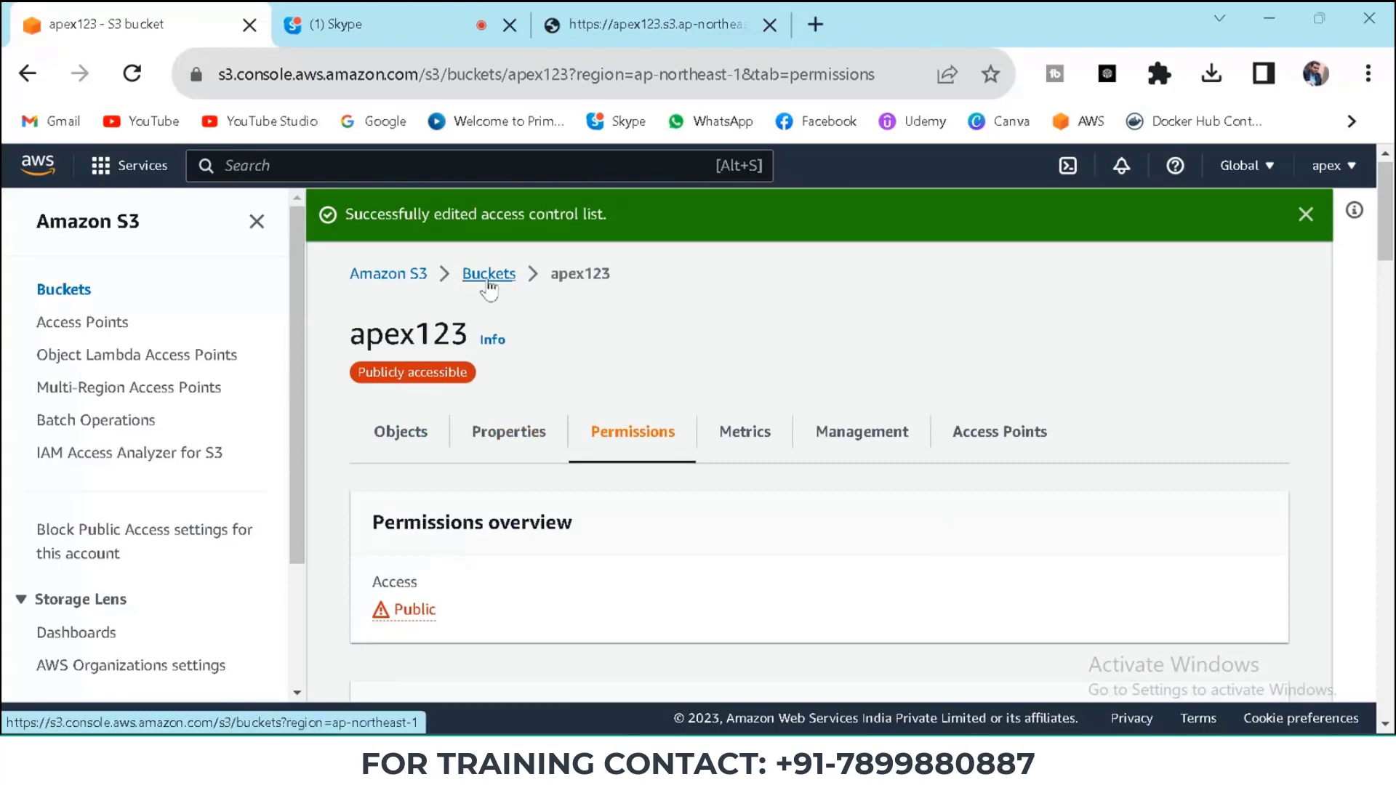
- Open SAP A4 (210 × 297mm).jpg from the bucket's objects and copy its object URL
left_click(408, 433)
scroll(946, 473, "down", 2)
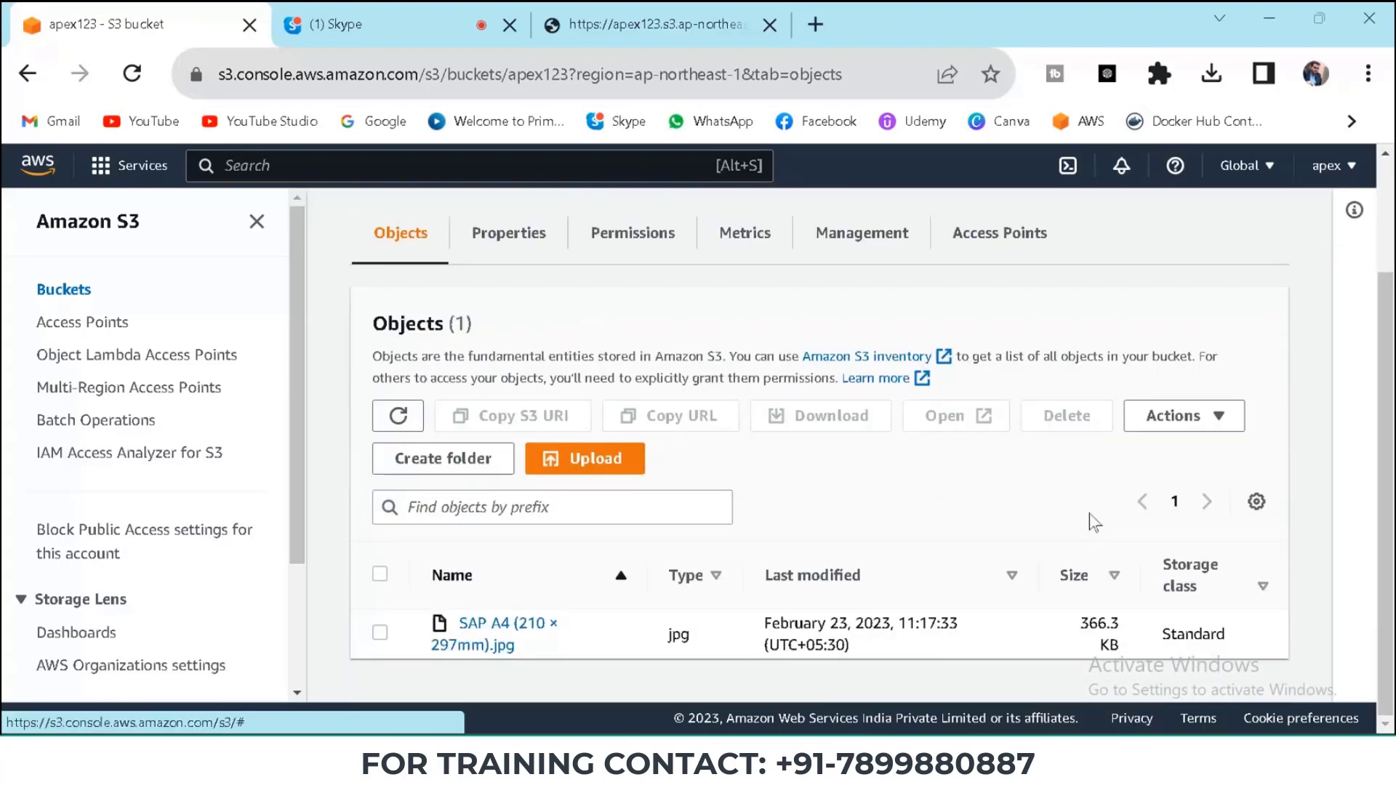
left_click(483, 643)
scroll(804, 524, "down", 6)
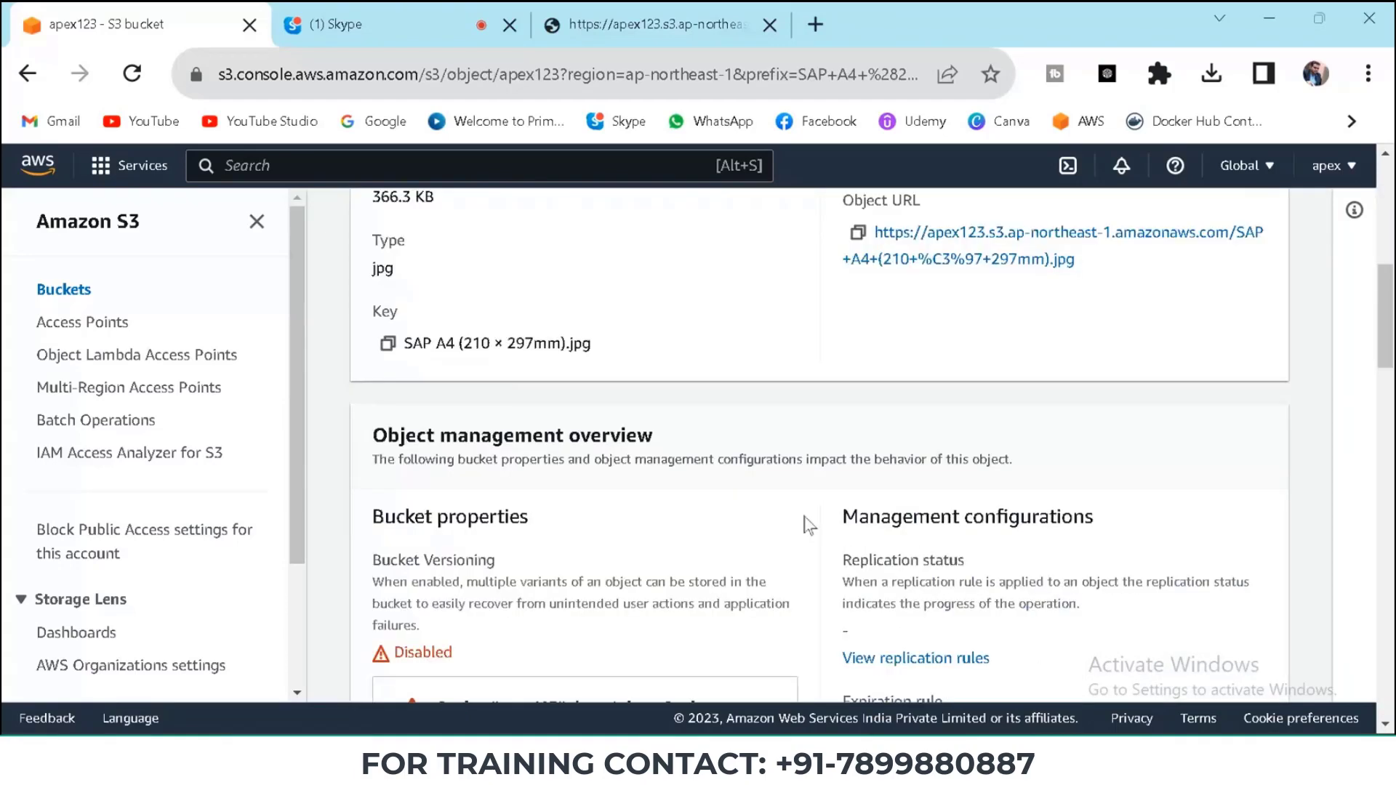
left_click(858, 232)
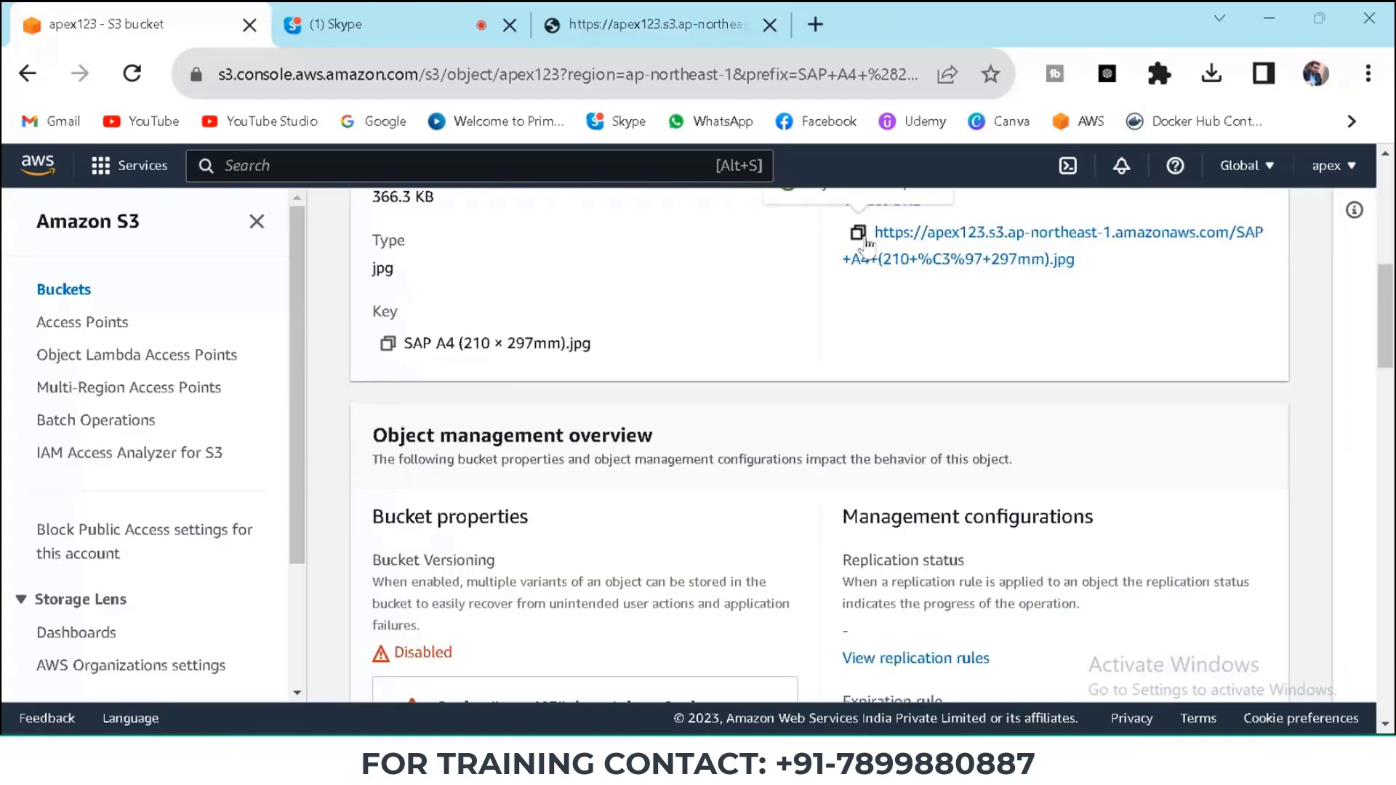
- Request the copied object URL in the other browser tab to test public access
left_click(702, 13)
left_click(792, 84)
key("ctrl+v")
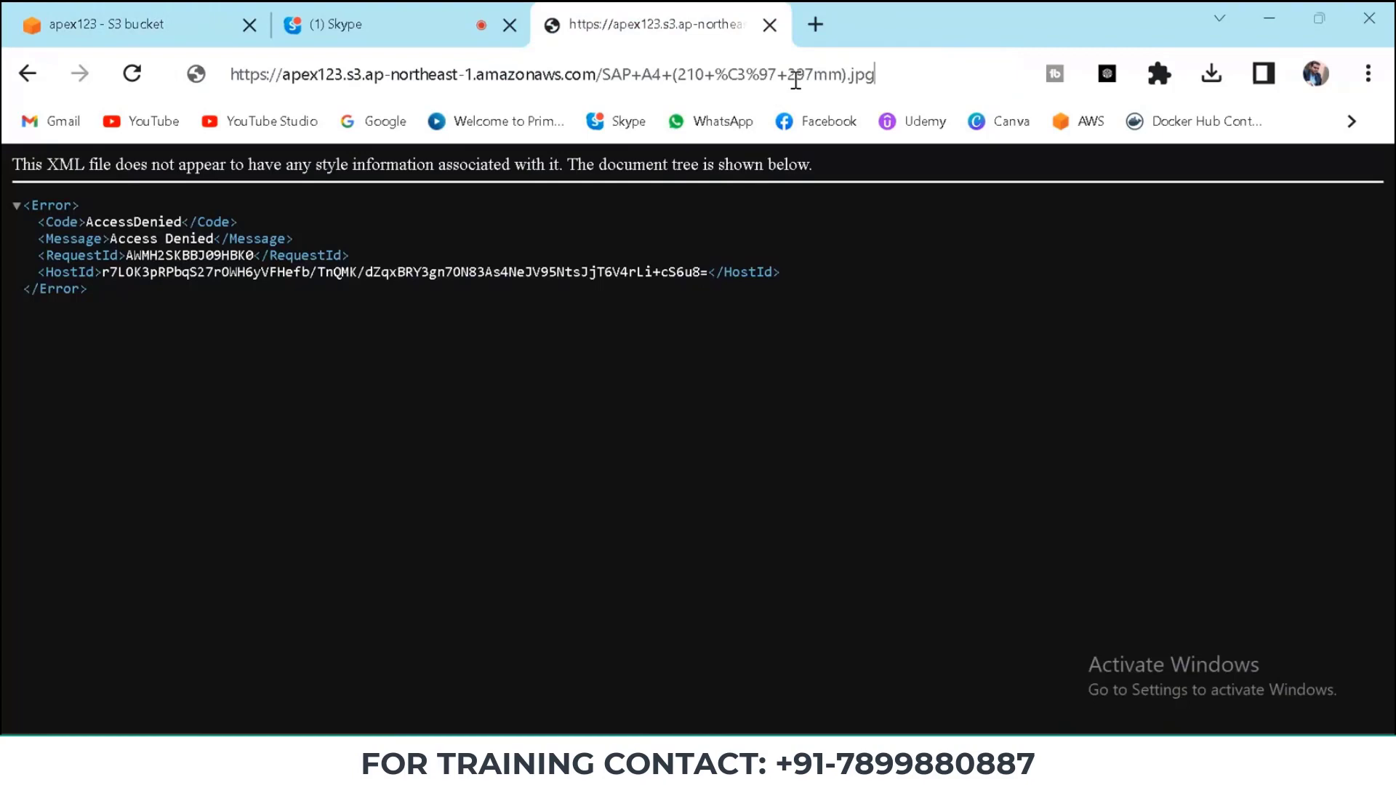
key("Return")
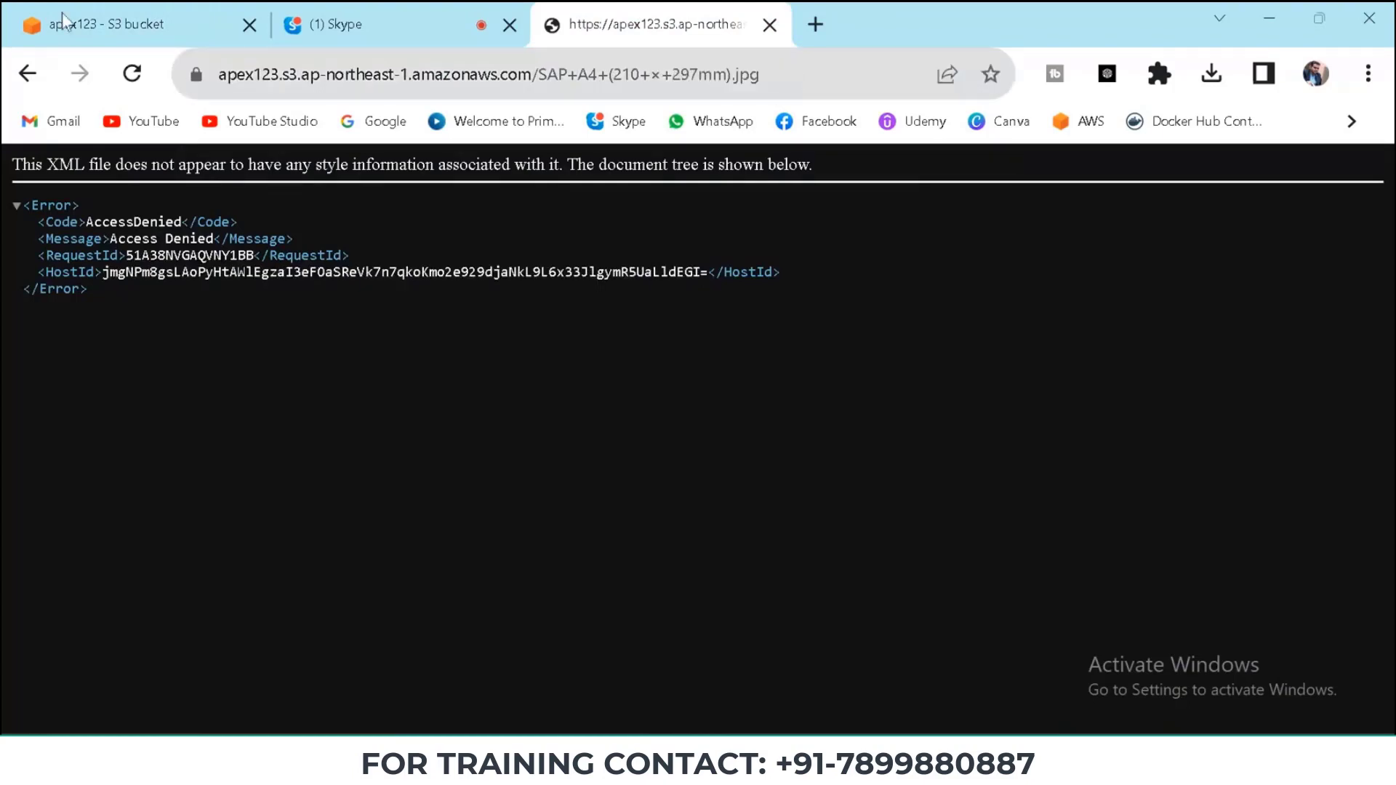
- Back in the S3 console, examine the image's own permissions and the grantees in its access control list
left_click(63, 12)
scroll(608, 469, "down", 1)
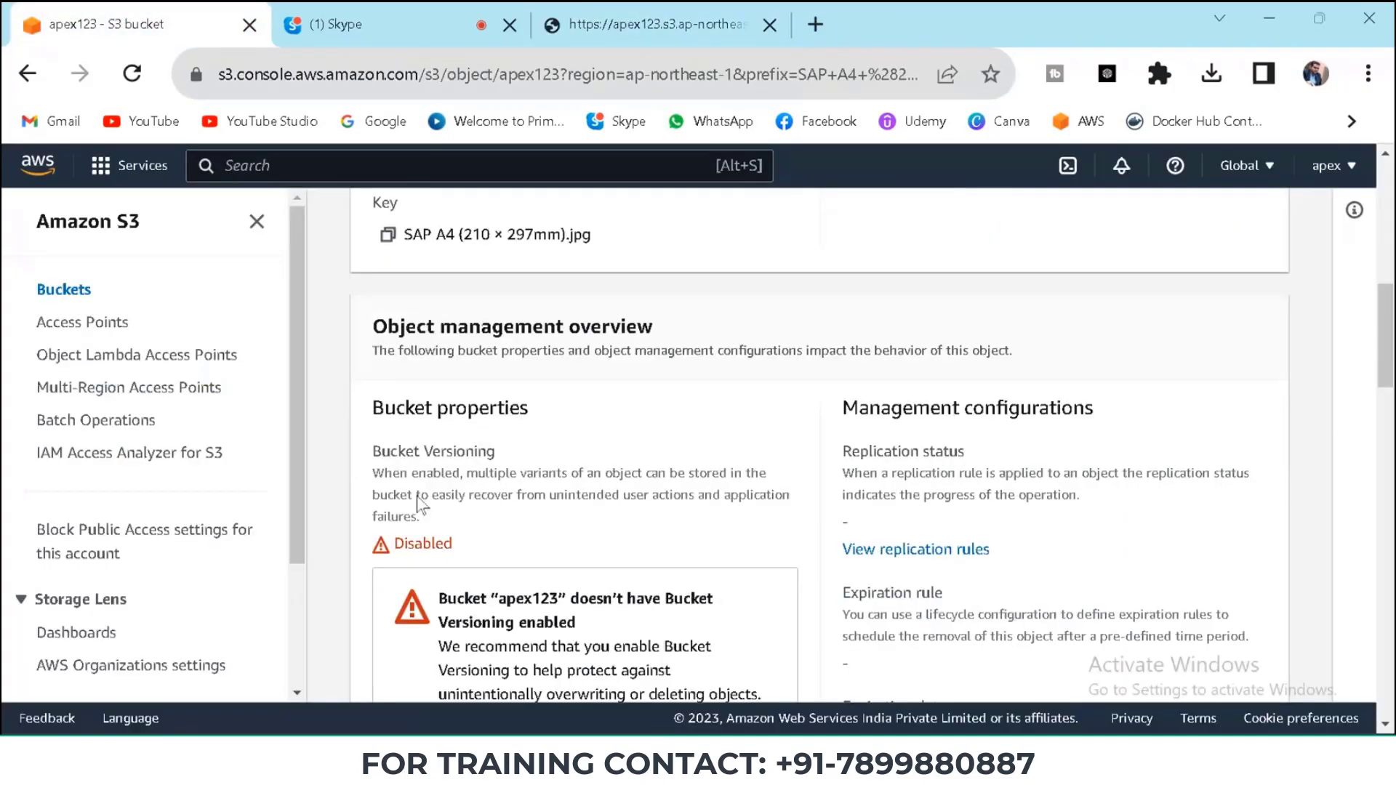
scroll(638, 518, "up", 5)
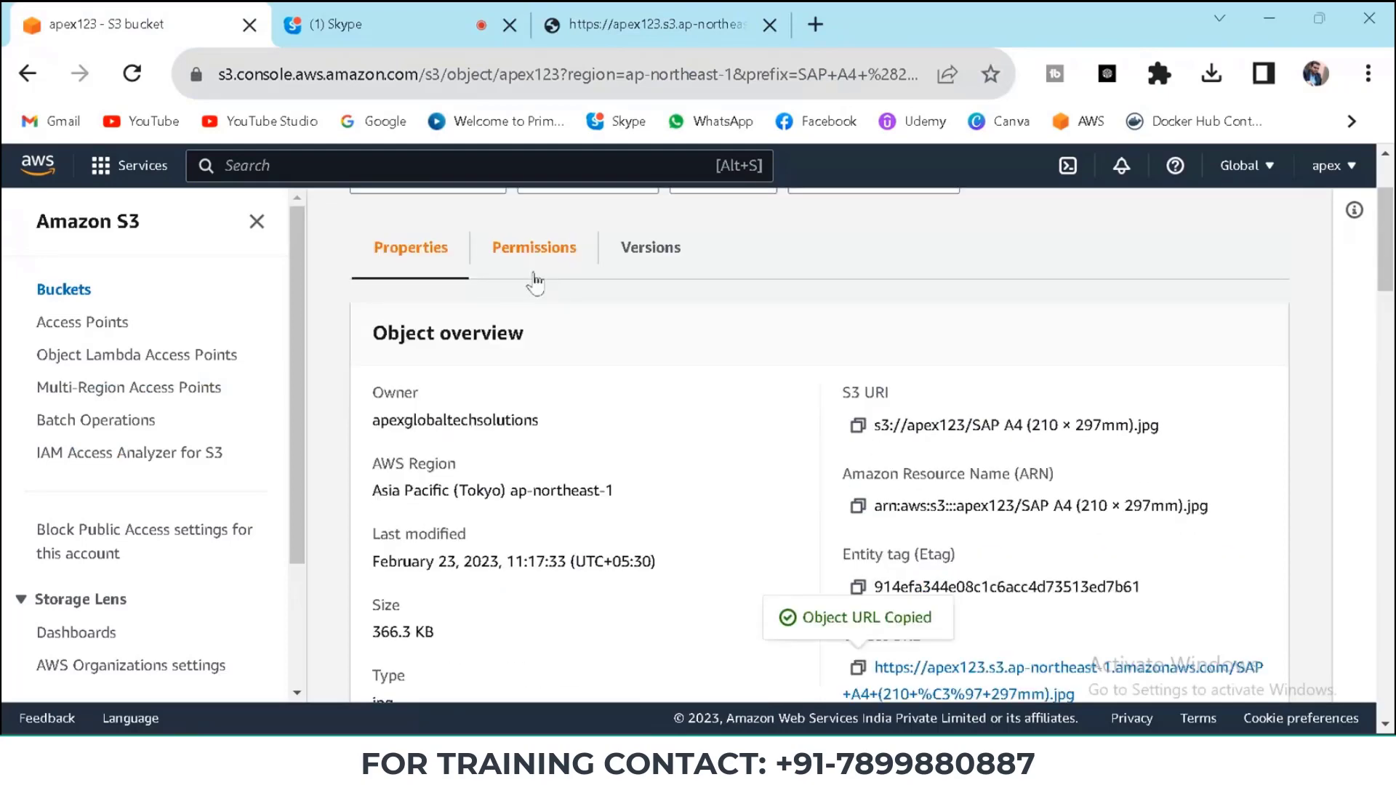
left_click(544, 262)
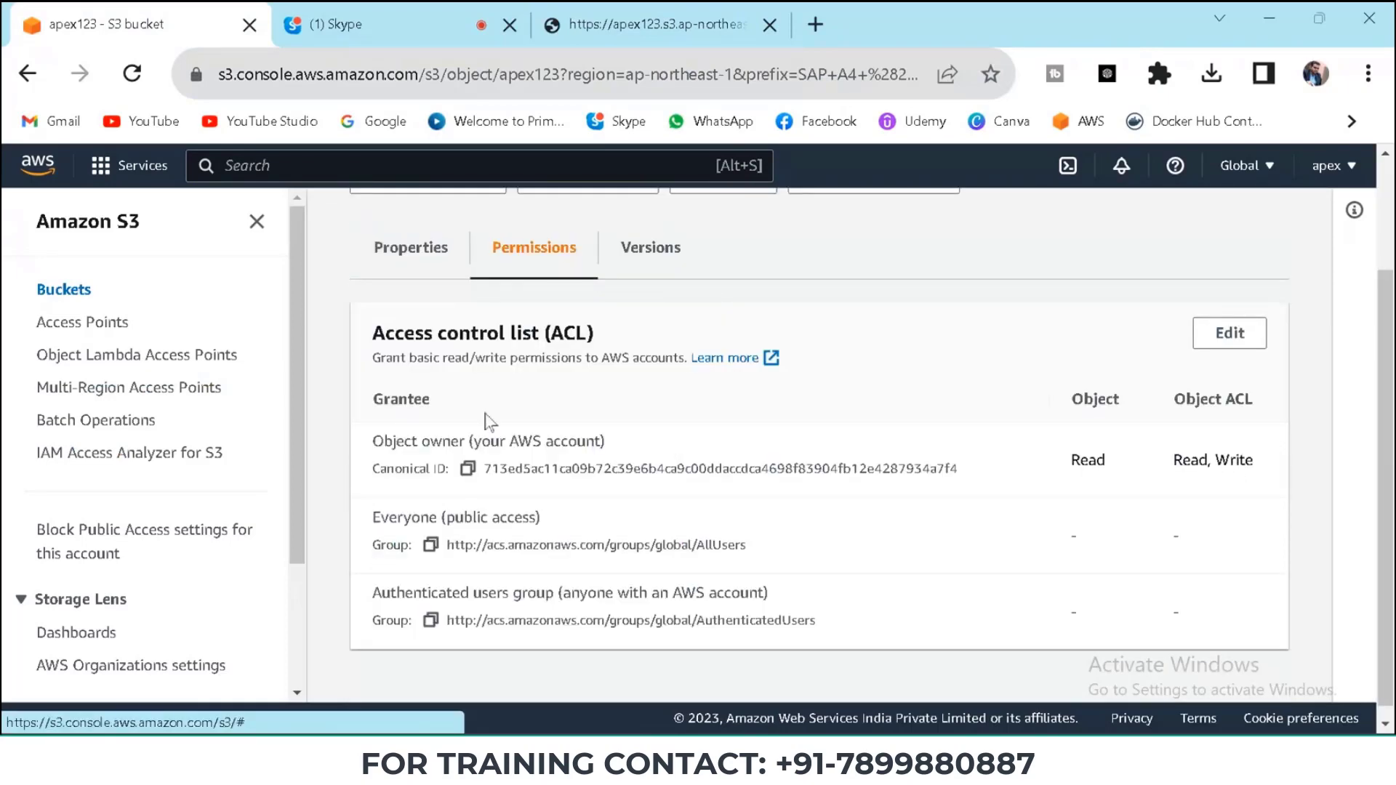
scroll(488, 420, "up", 2)
scroll(607, 423, "down", 2)
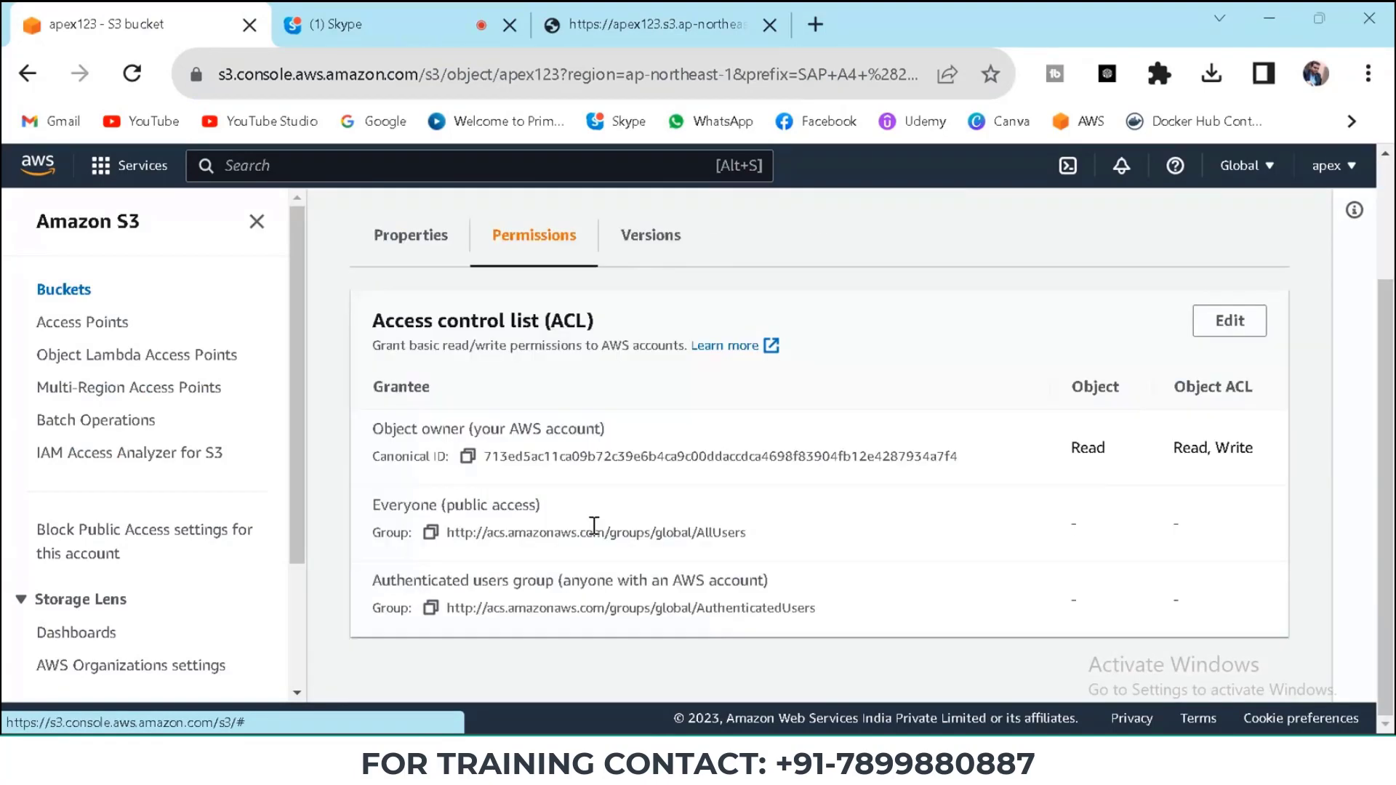
scroll(785, 425, "up", 2)
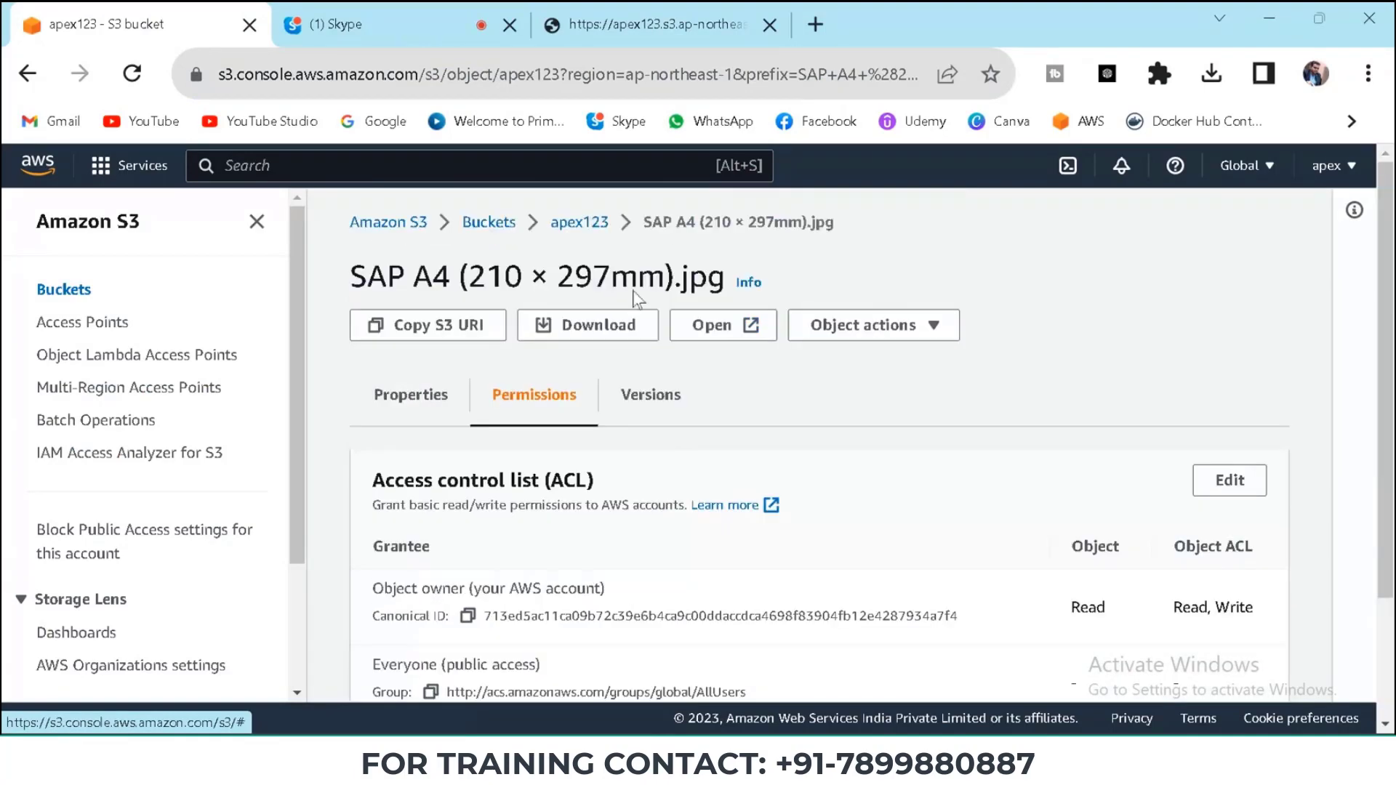
- Return to the apex123 bucket and review its permissions, including public access, bucket policy, object ownership and access control list
left_click(580, 222)
scroll(640, 476, "down", 2)
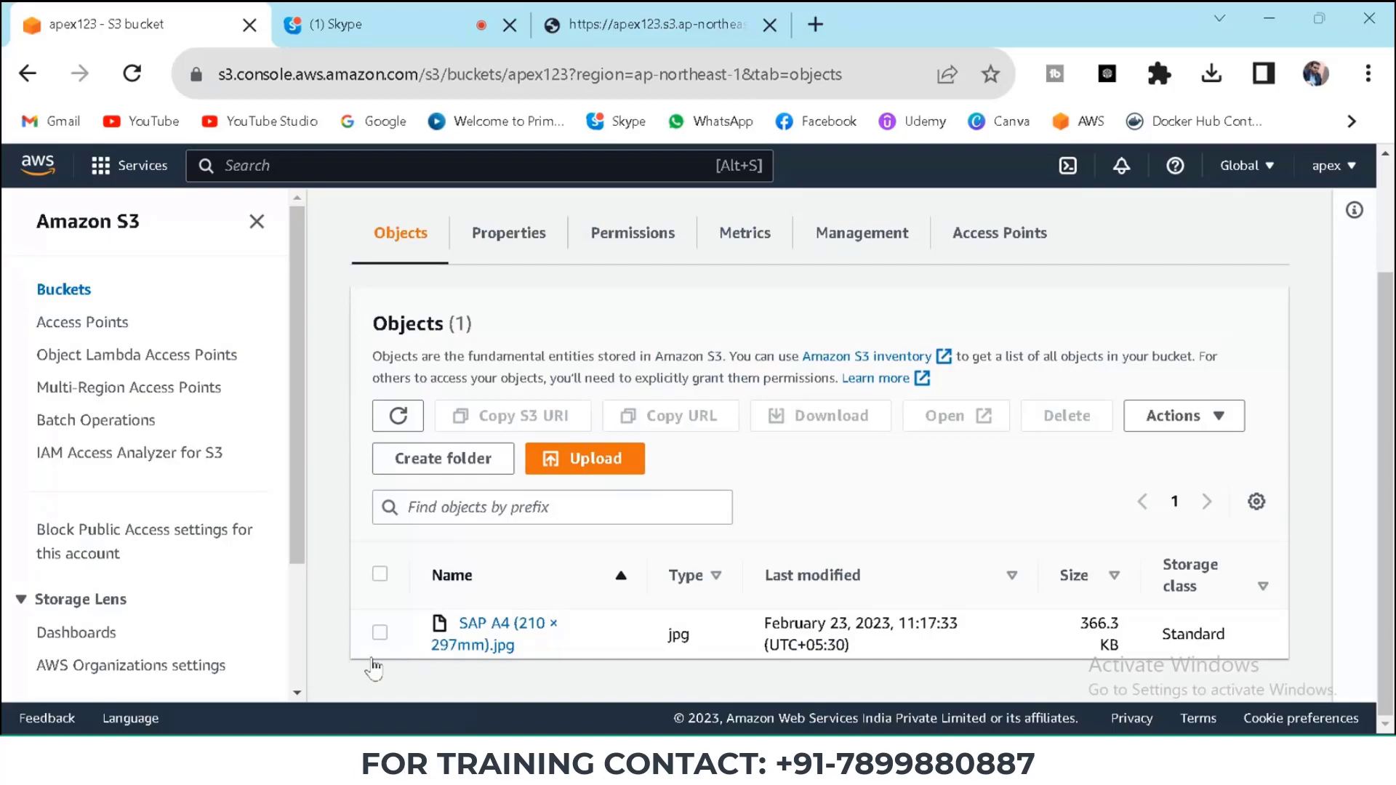
left_click(380, 632)
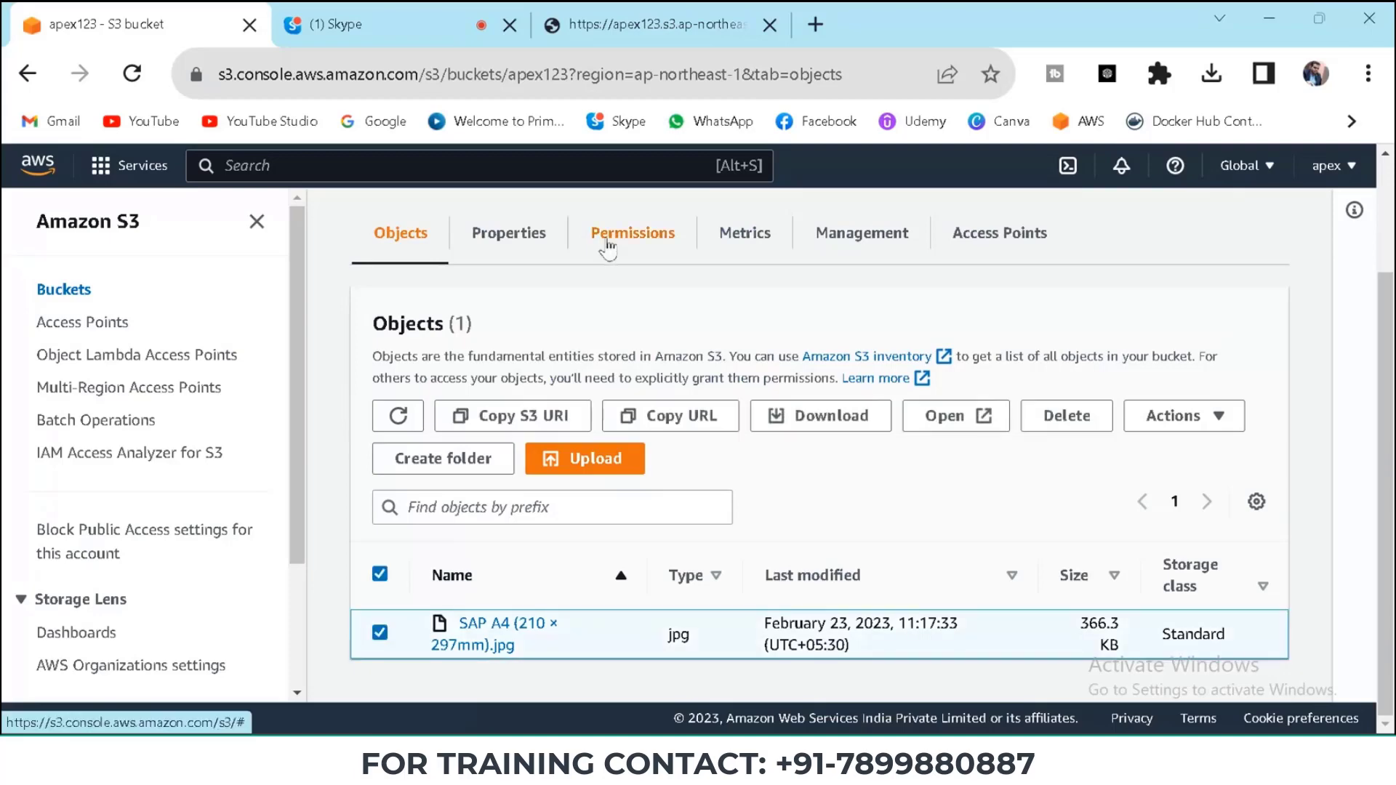
left_click(607, 248)
scroll(738, 553, "down", 15)
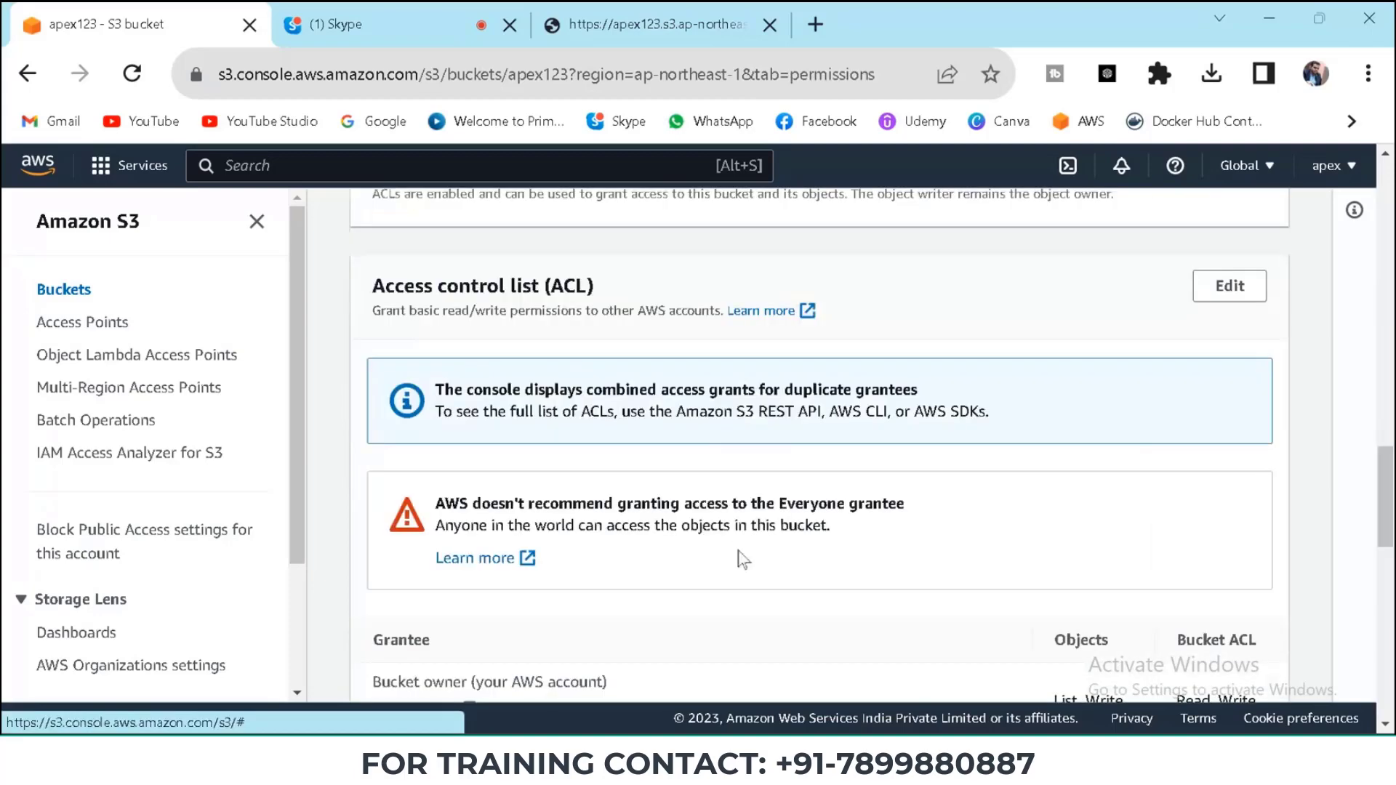
scroll(738, 560, "down", 3)
scroll(914, 461, "up", 15)
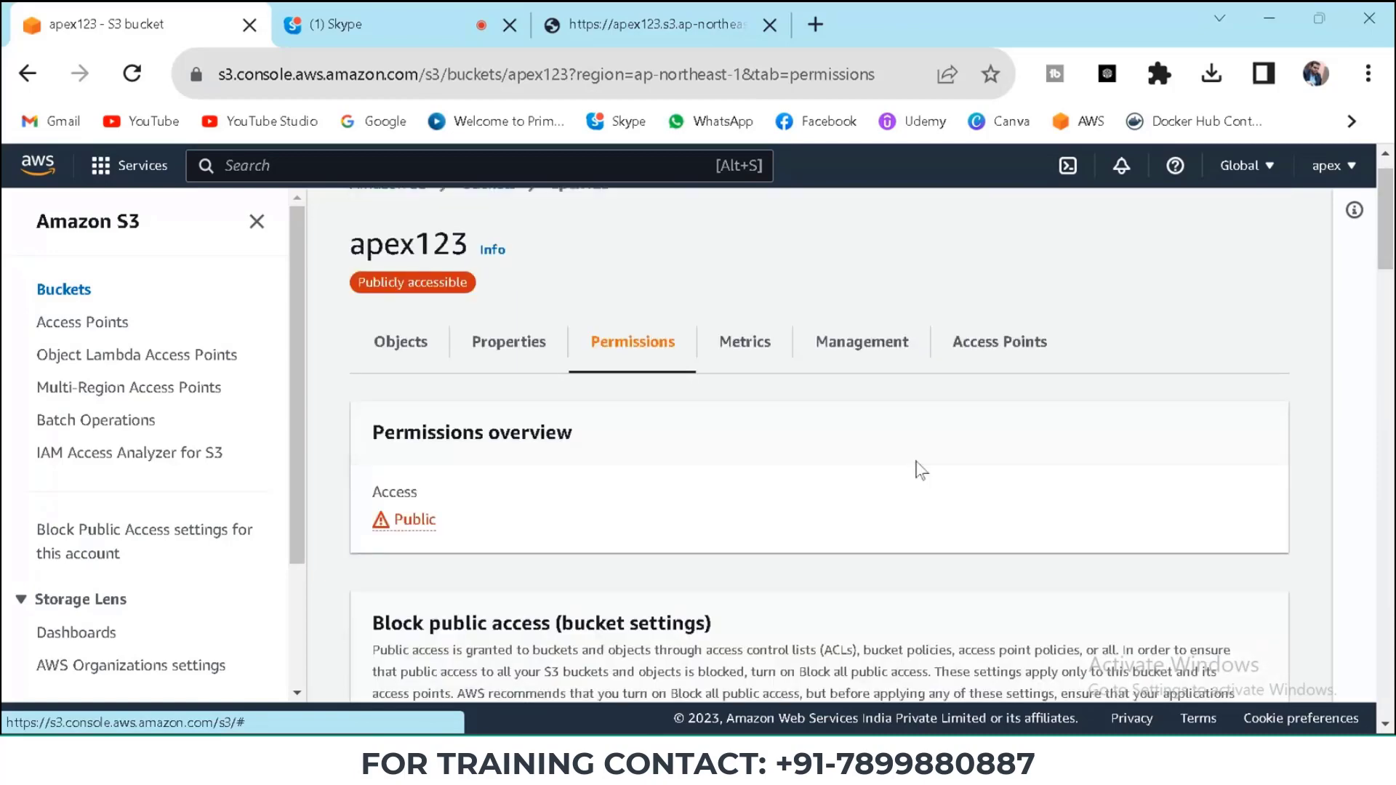
scroll(457, 429, "down", 7)
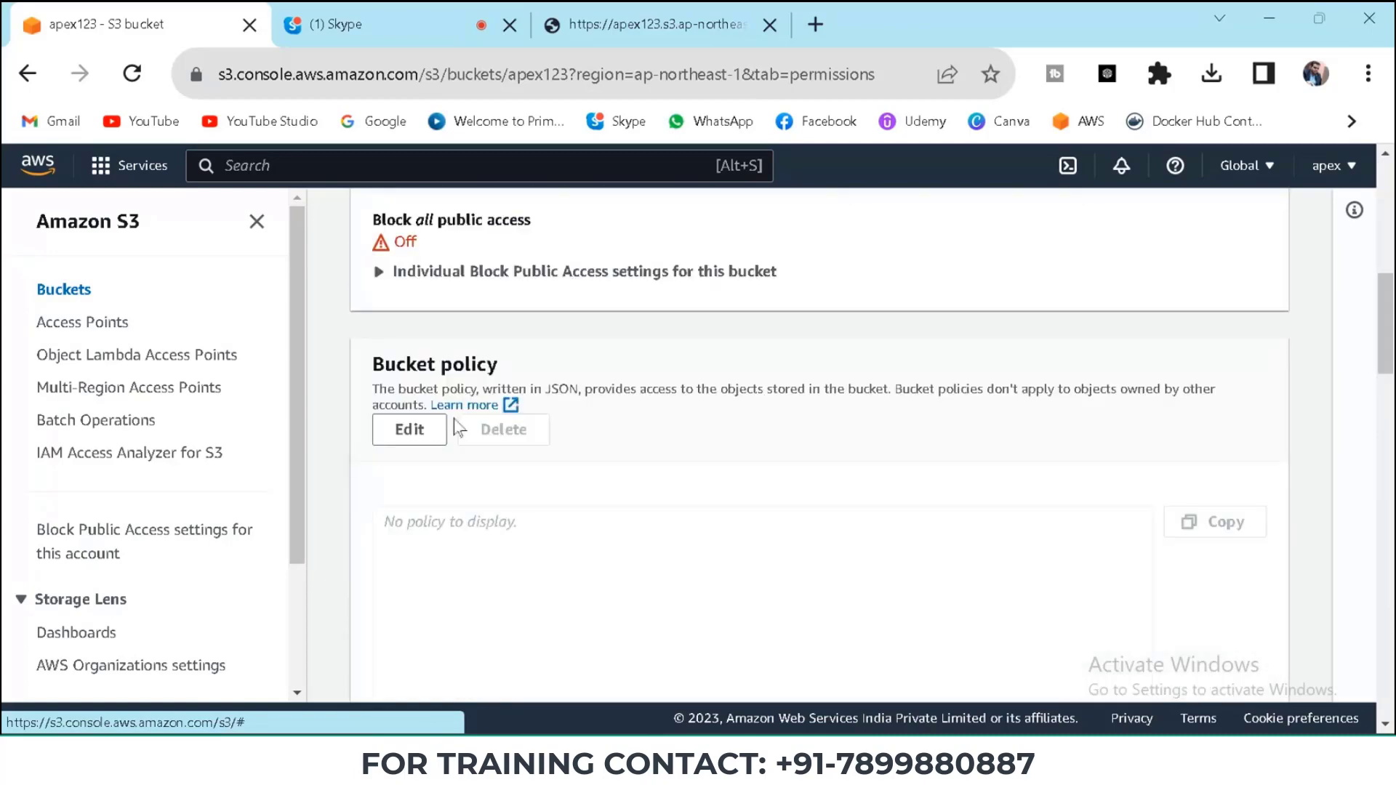
scroll(456, 429, "down", 10)
scroll(483, 608, "up", 6)
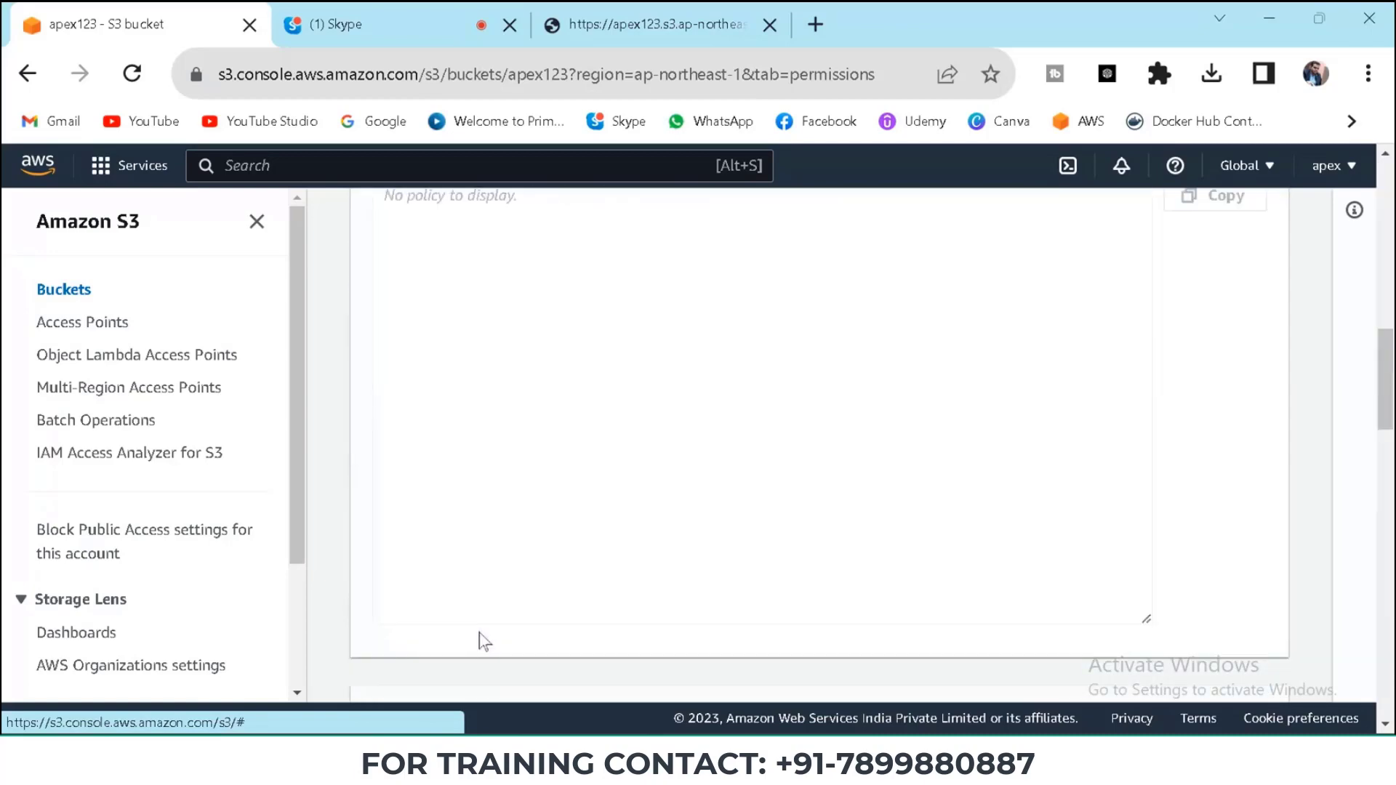
scroll(407, 297, "up", 10)
- Edit the access control list of SAP A4 (210 × 297mm).jpg to grant Everyone (public access) Read on the object and on the object ACL
left_click(406, 293)
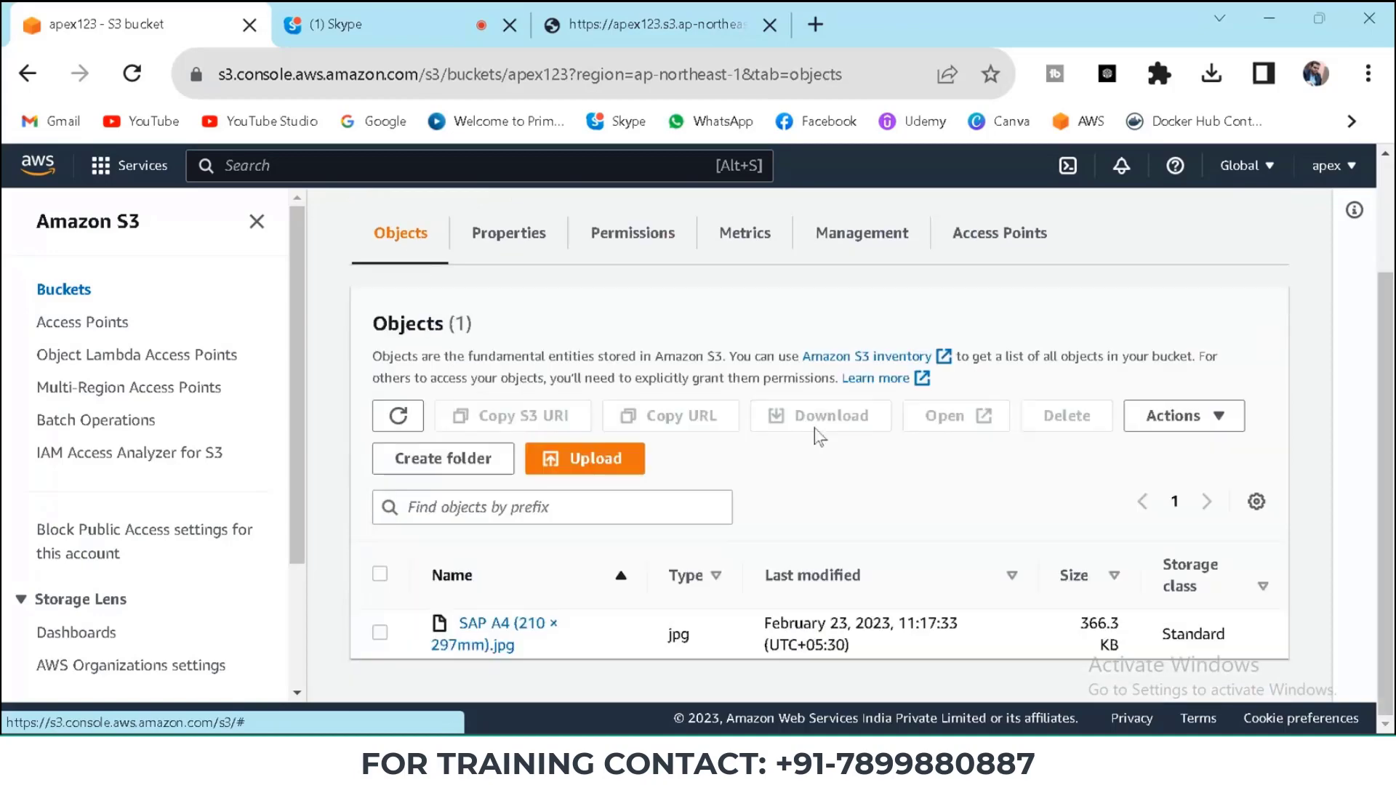
left_click(517, 642)
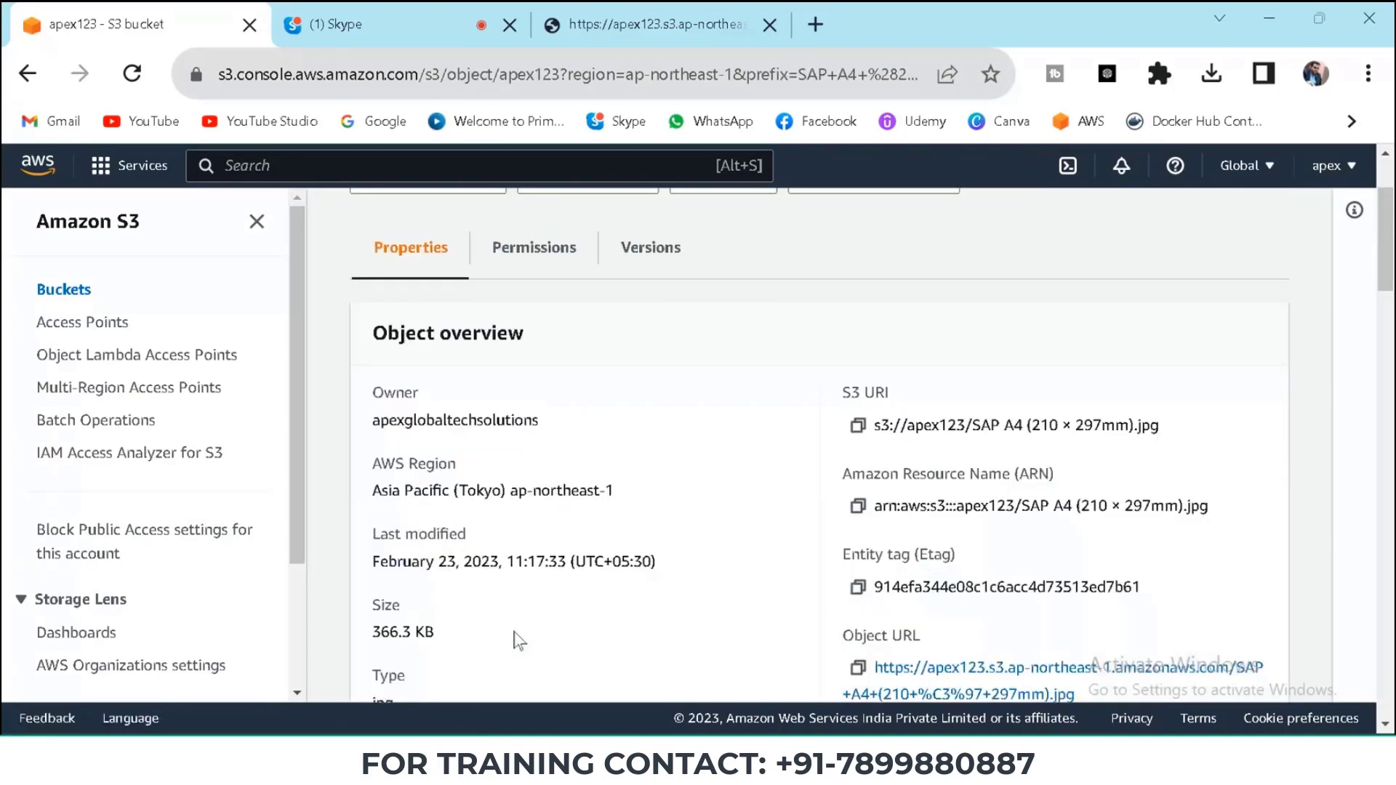
left_click(522, 264)
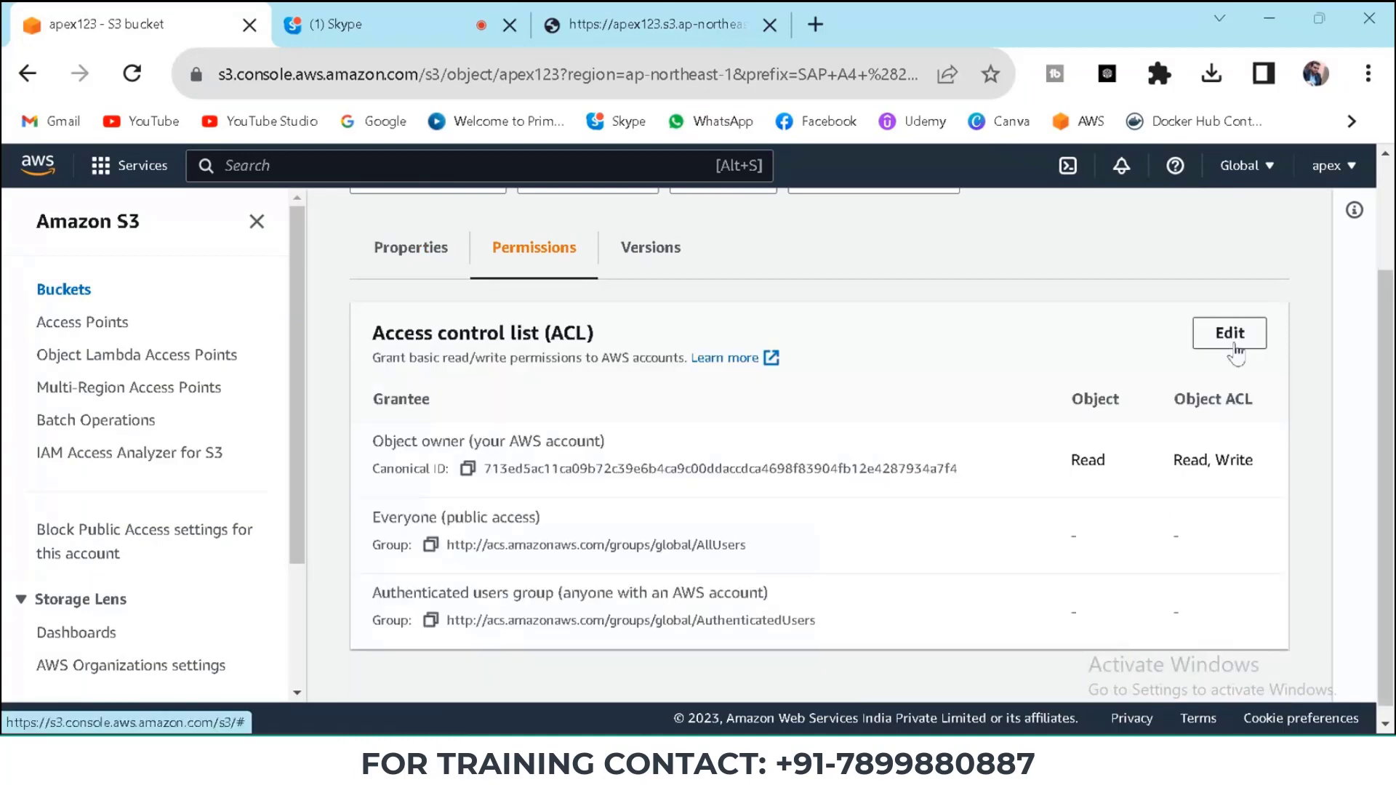
left_click(1235, 351)
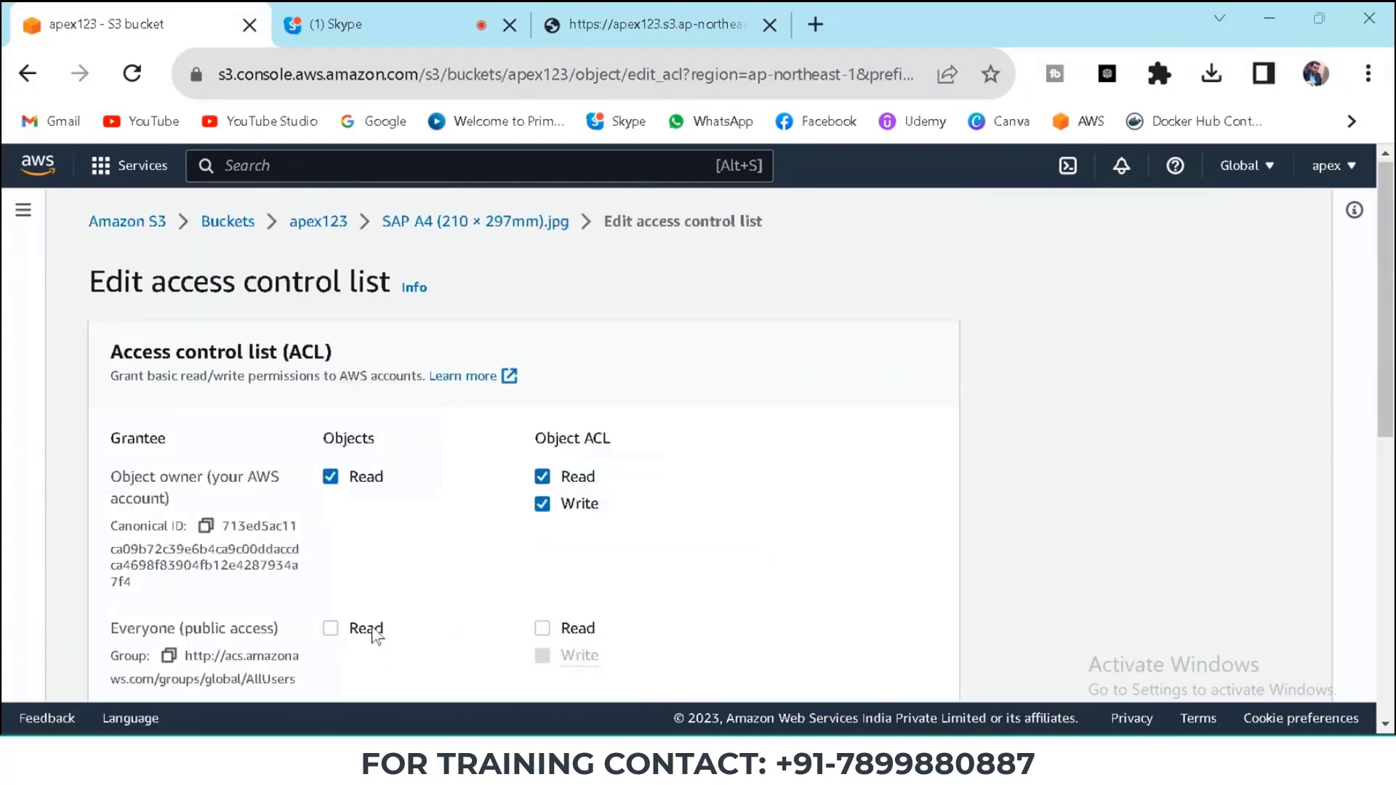
left_click(367, 630)
left_click(542, 628)
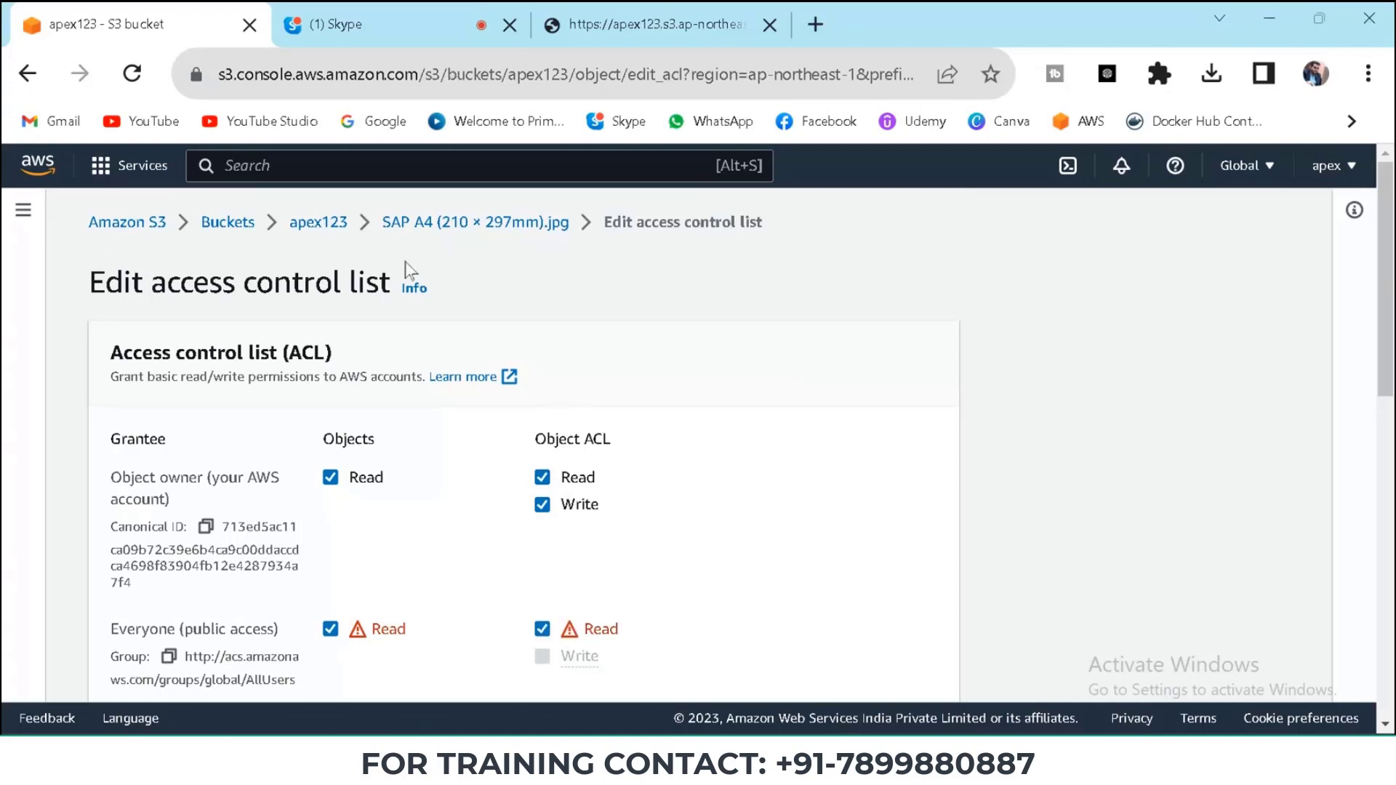
- Acknowledge the effects of the public grants on this object and save the image's access control list changes
scroll(858, 665, "down", 10)
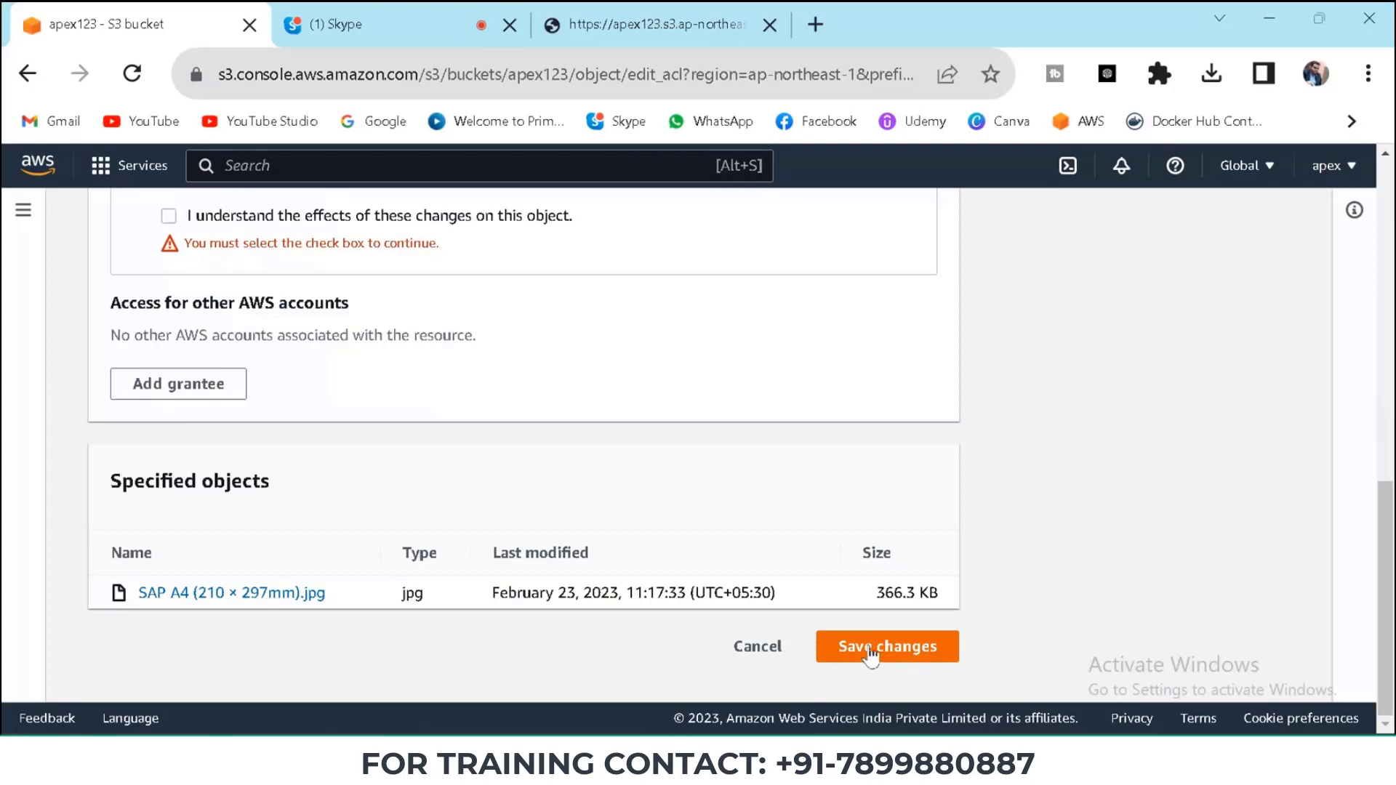
scroll(377, 405, "up", 3)
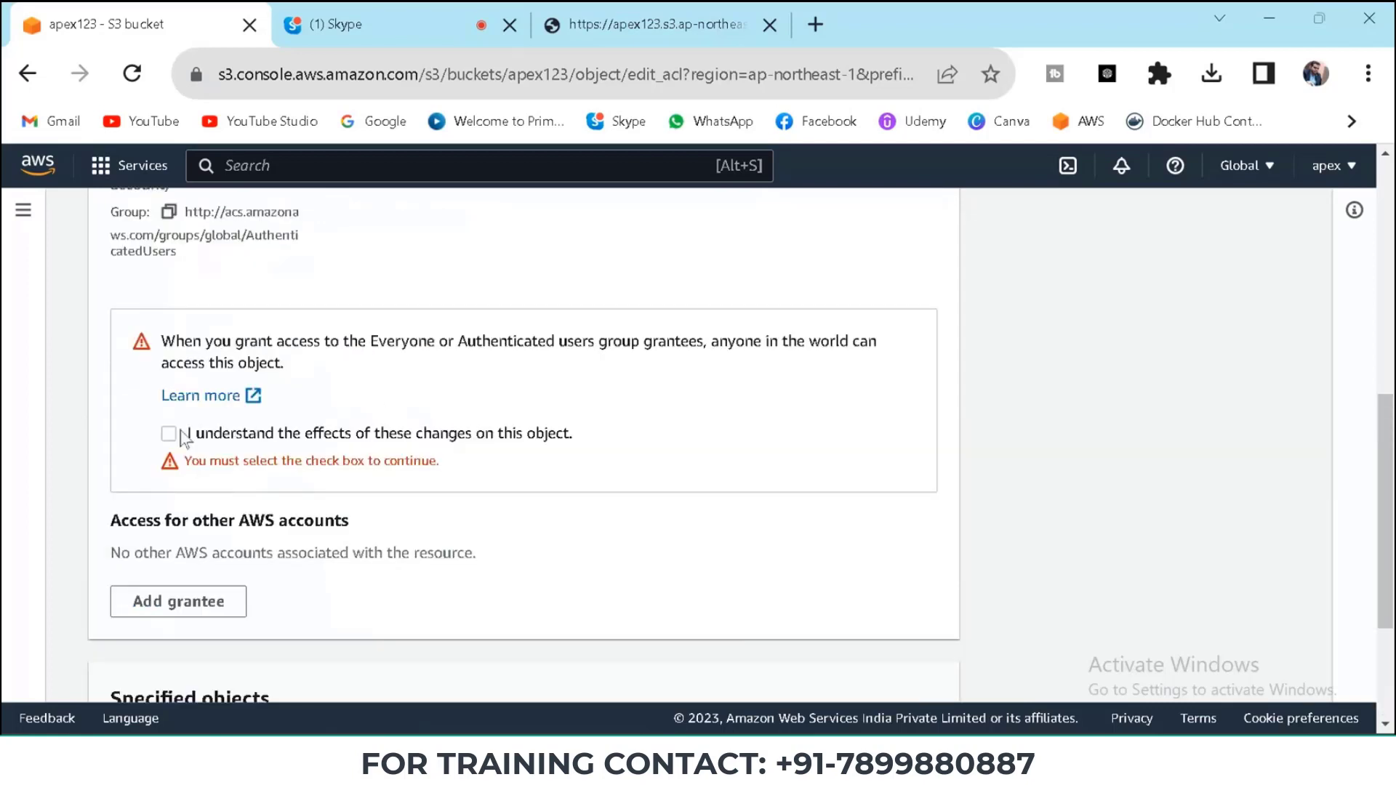
left_click(184, 436)
scroll(710, 597, "down", 3)
left_click(864, 651)
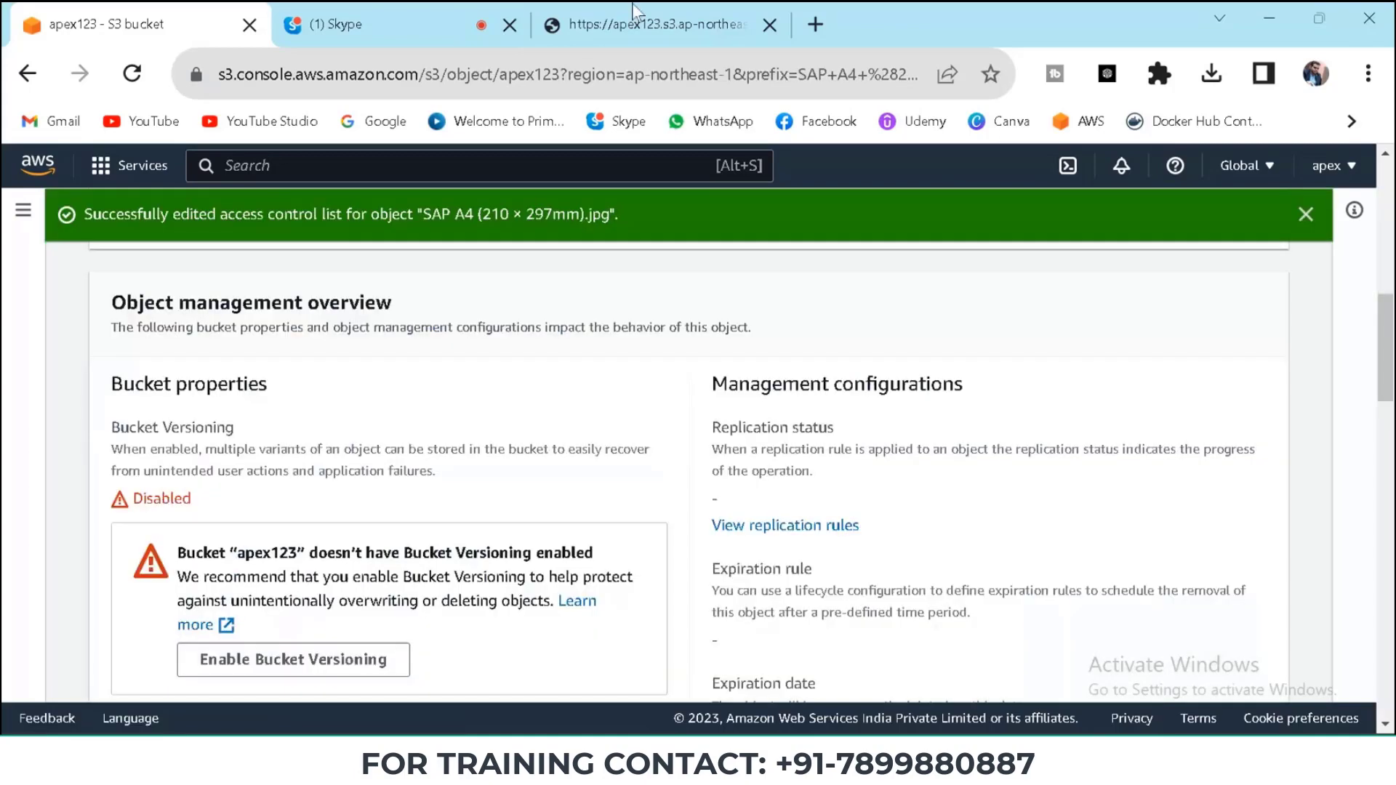
- Load the image's object URL again in the other browser tab to view the image, and close that tab
left_click(640, 24)
left_click(785, 68)
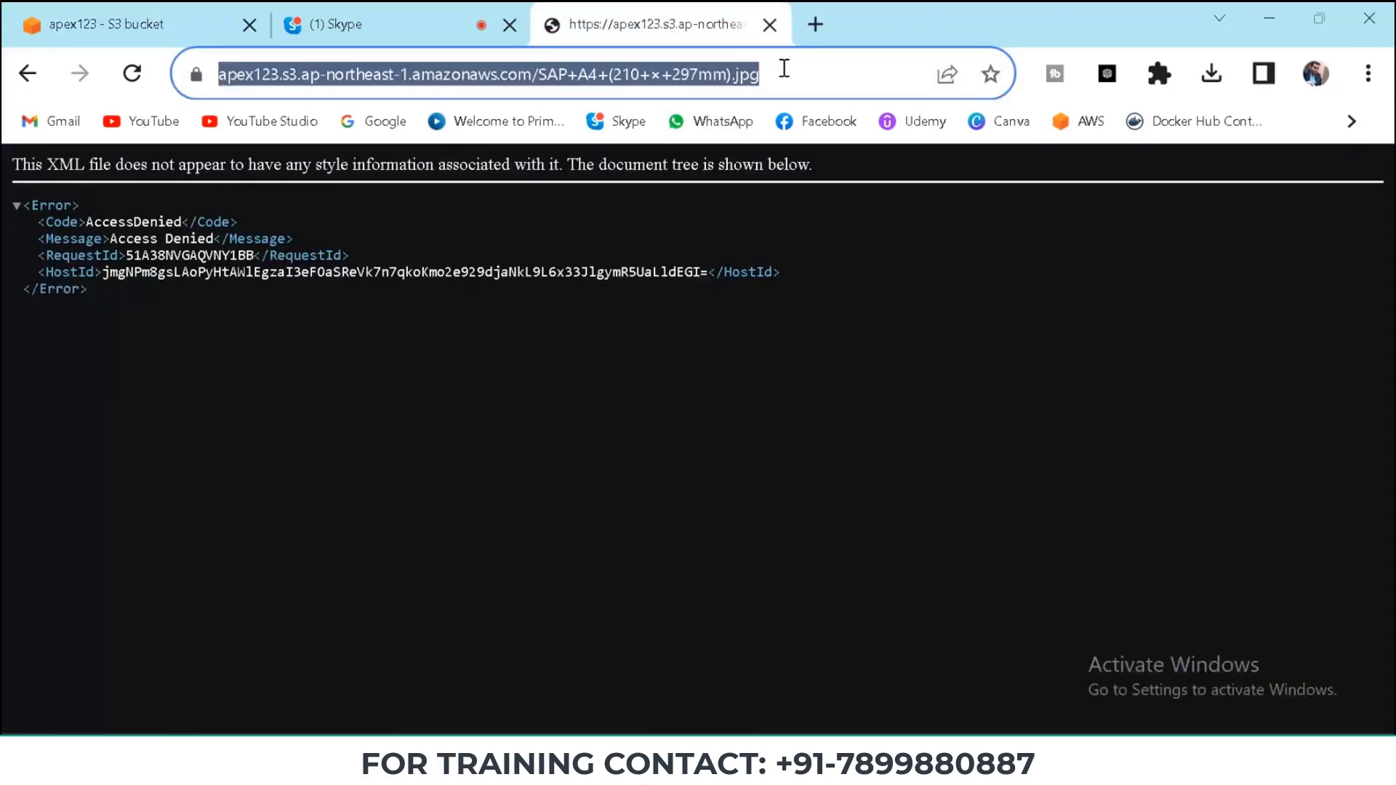
key("ctrl+v")
key("Return")
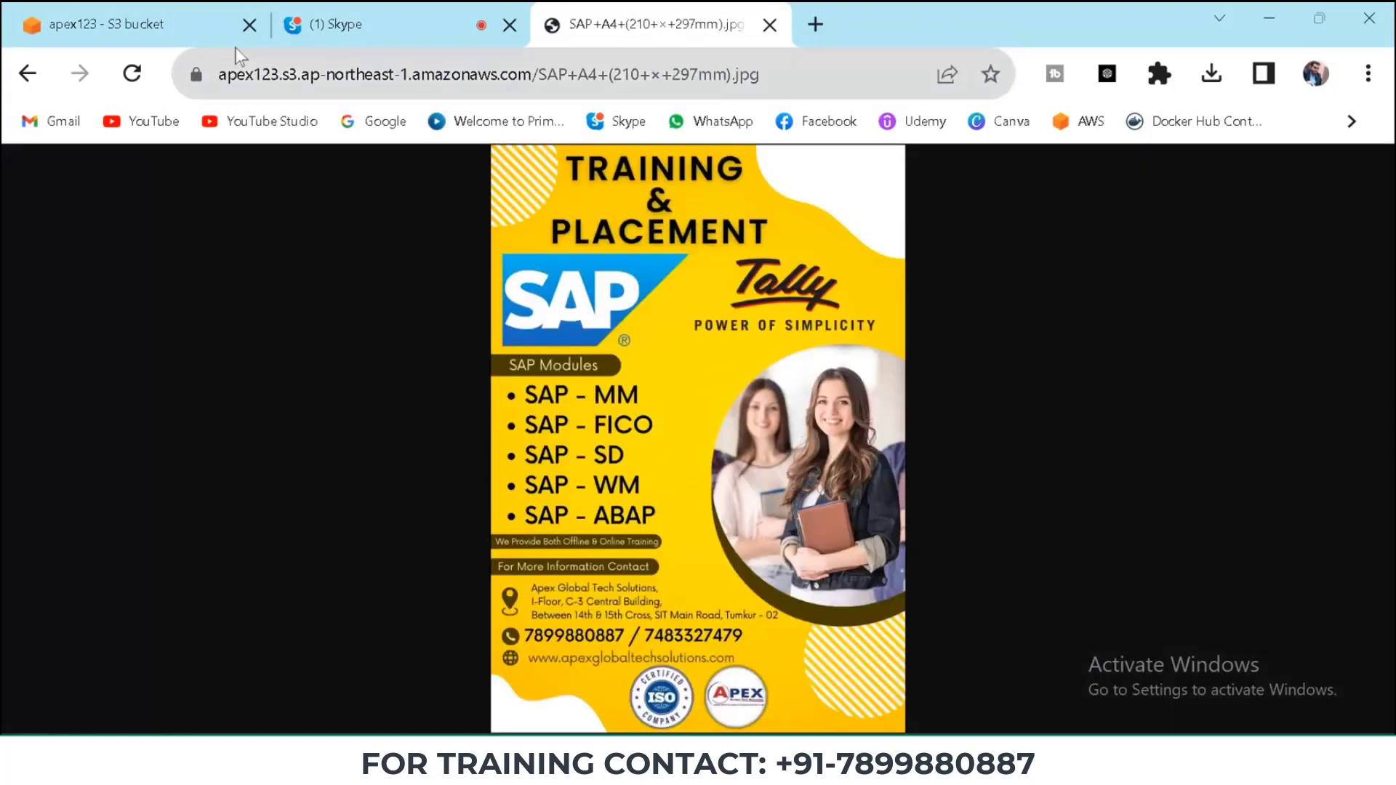
left_click(196, 19)
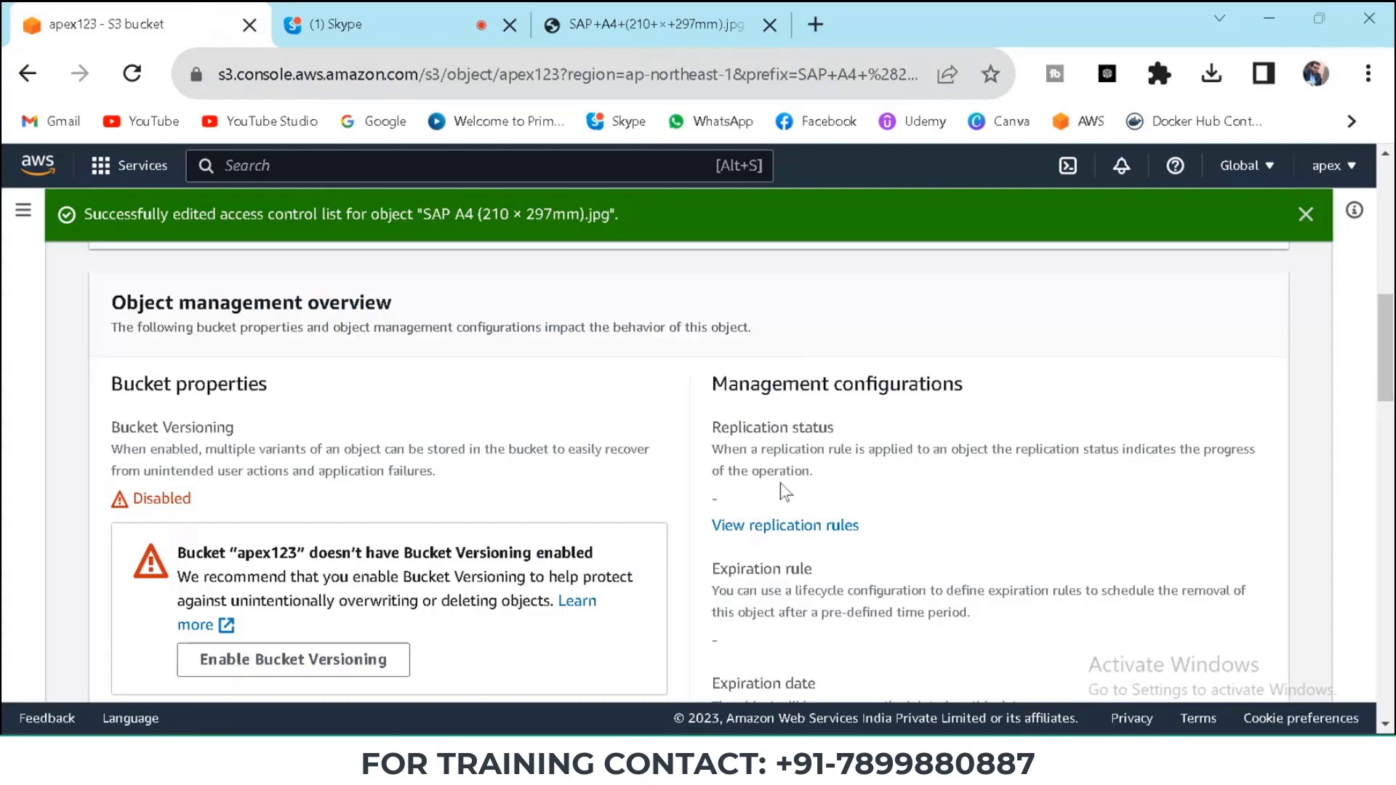
left_click(655, 28)
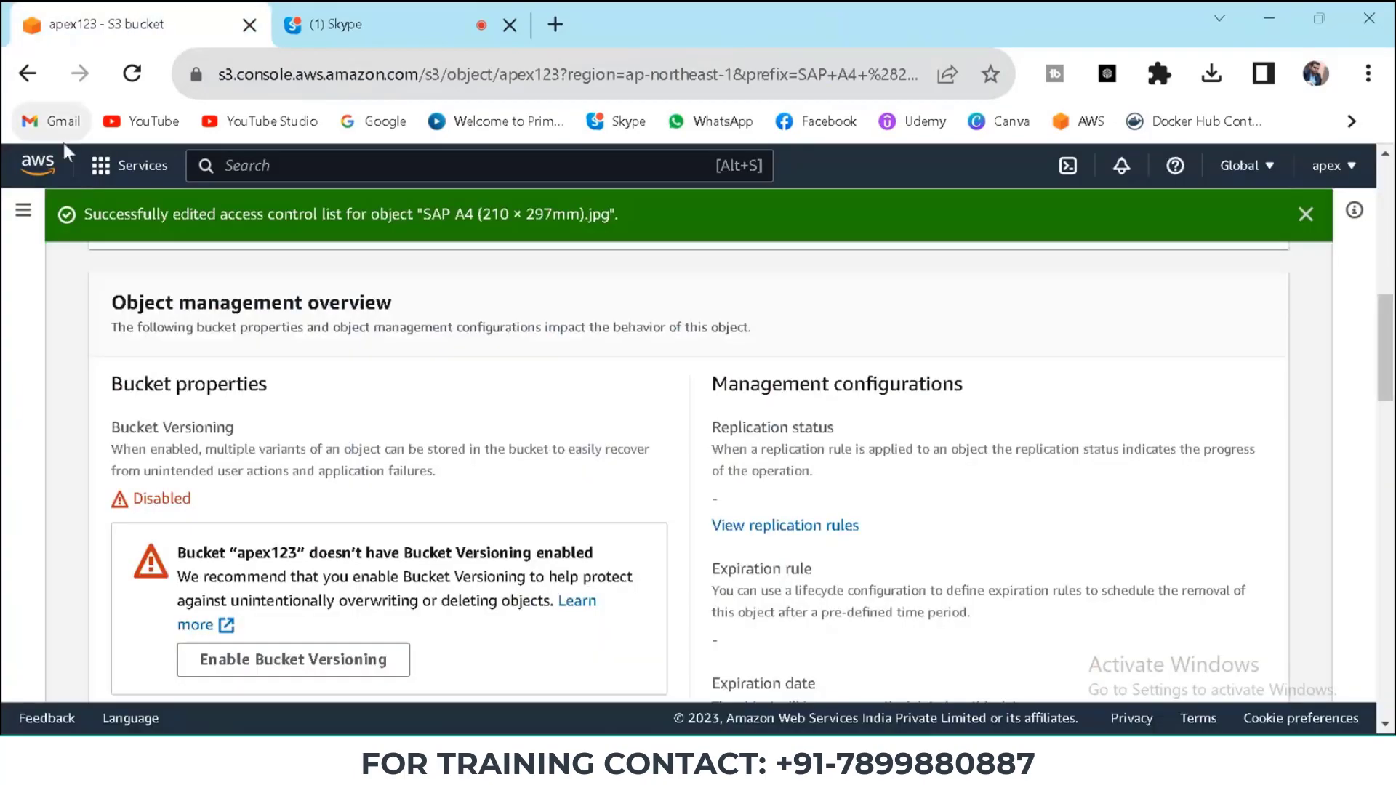
- Return to the apex123 bucket, start an upload and add Apex Data-01.txt from the Desktop
scroll(451, 492, "up", 8)
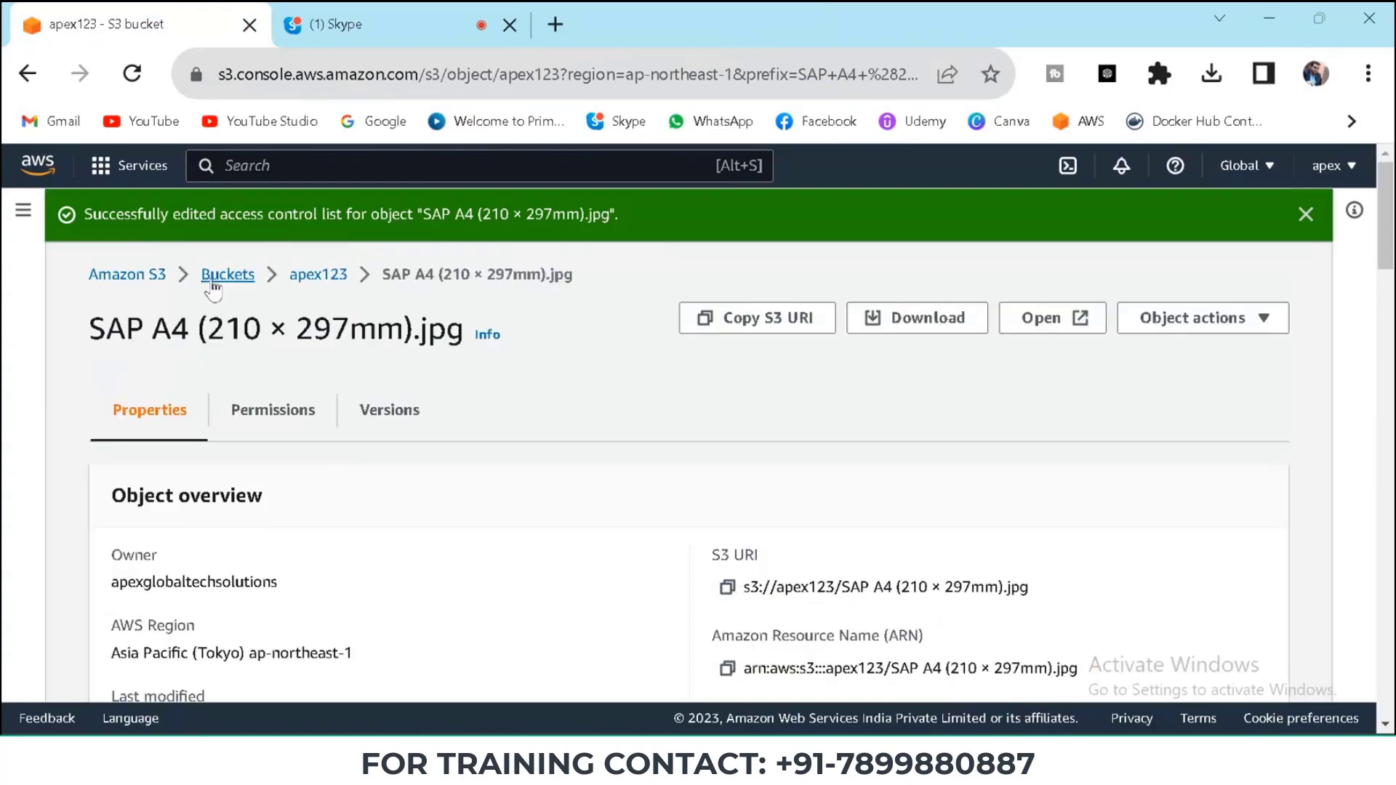
left_click(318, 275)
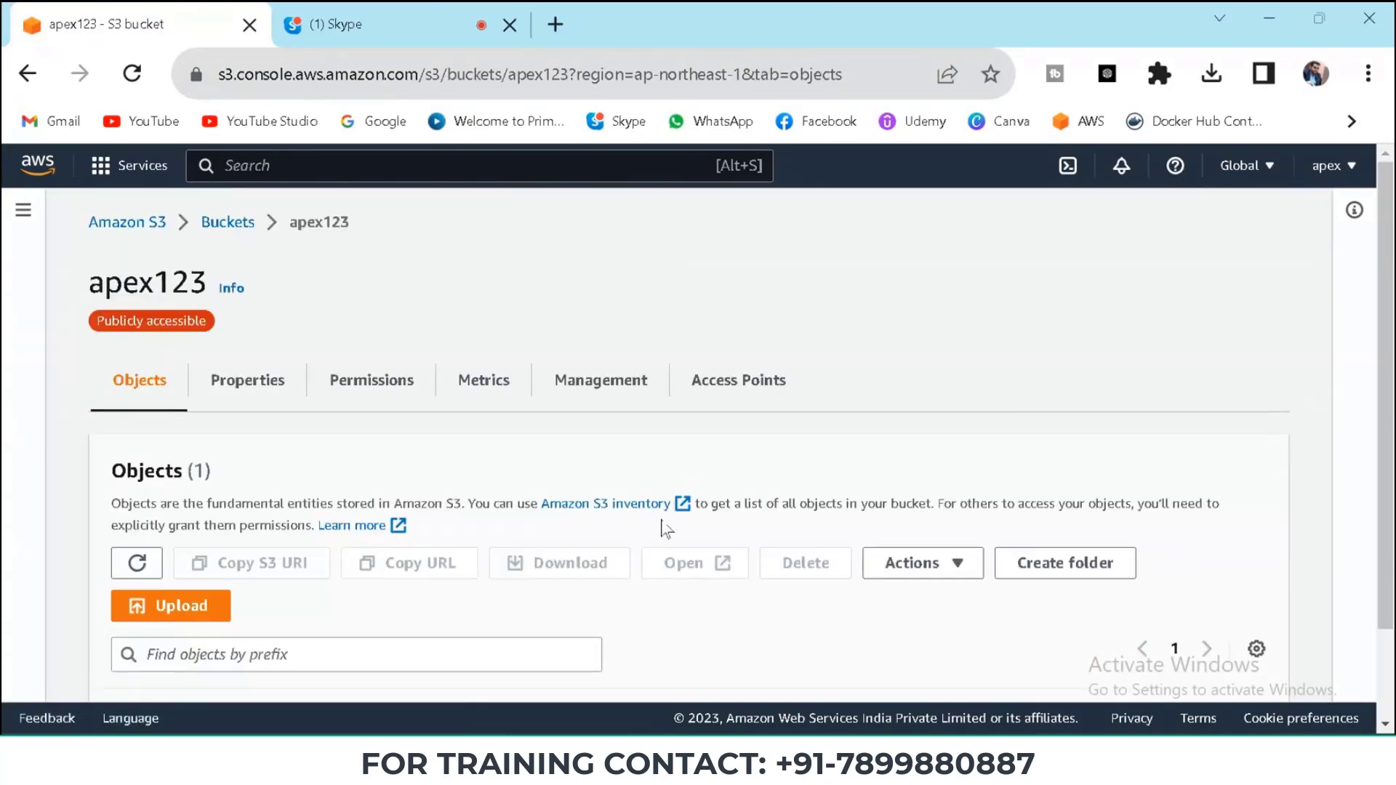
scroll(664, 529, "down", 2)
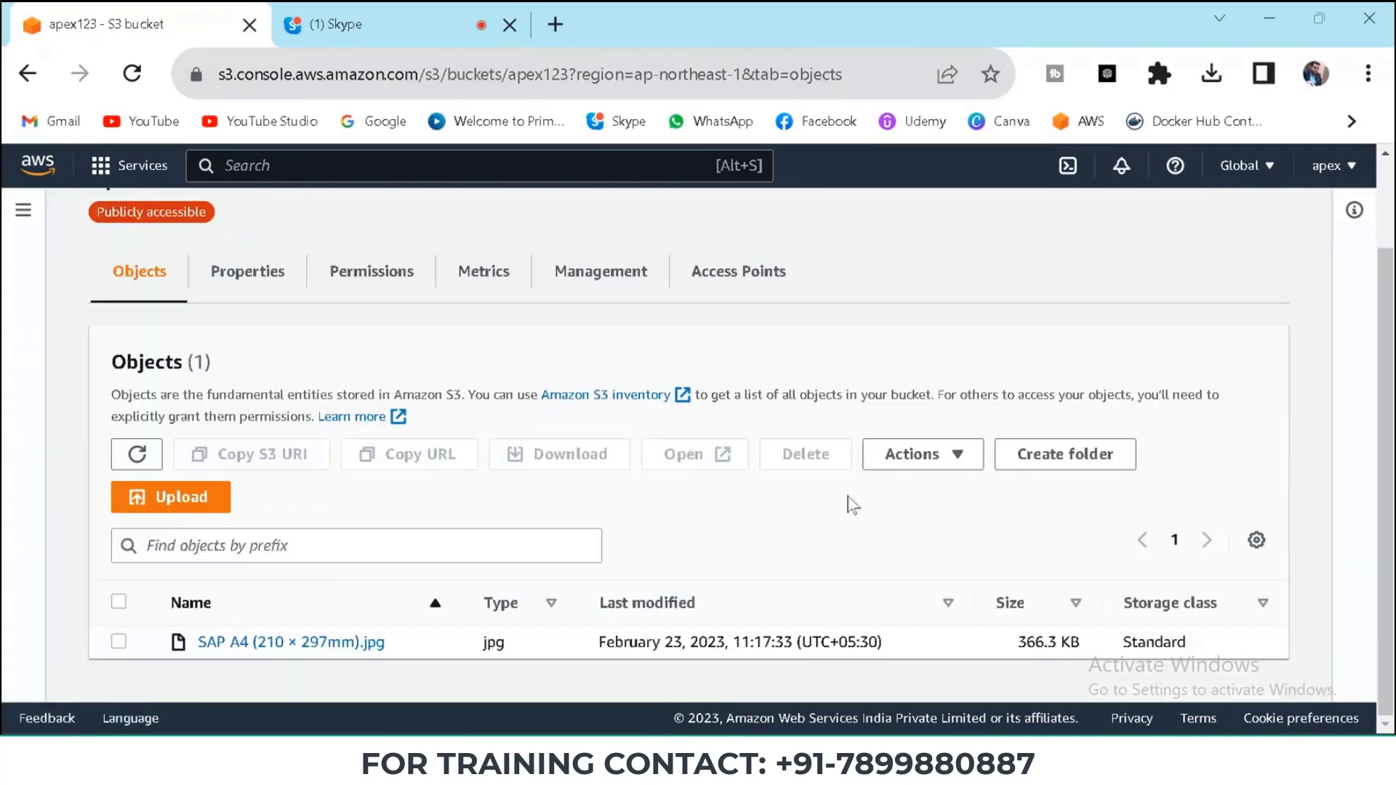
left_click(162, 506)
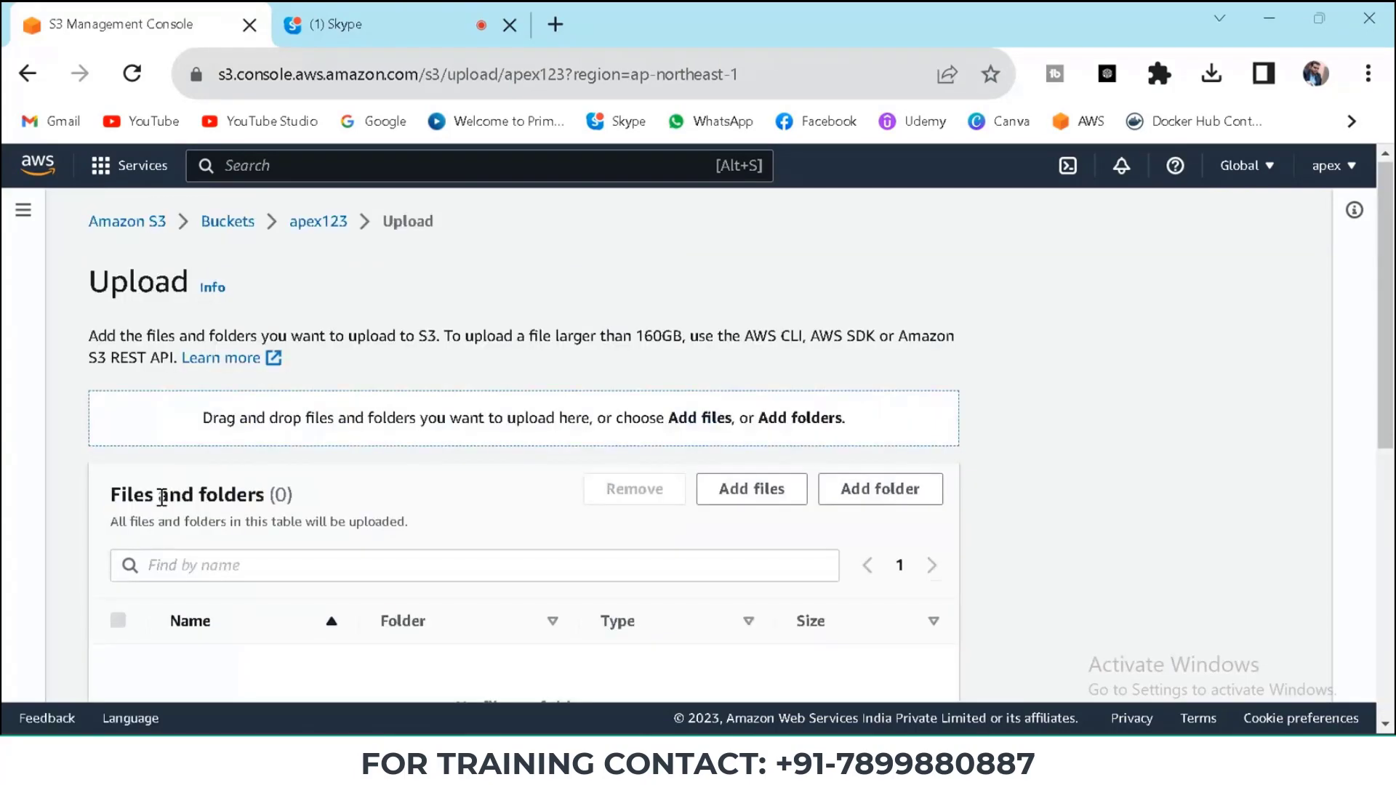
scroll(804, 645, "down", 3)
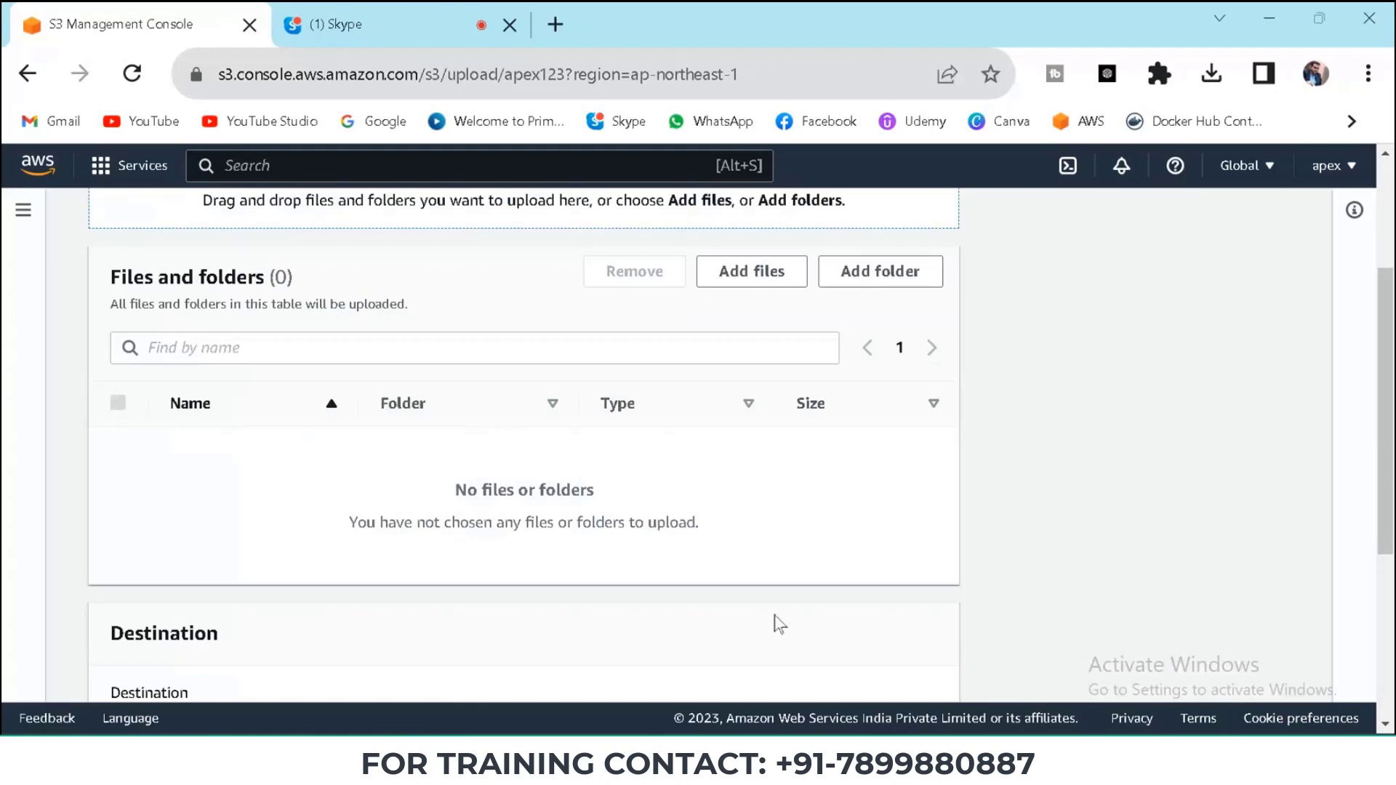
left_click(749, 280)
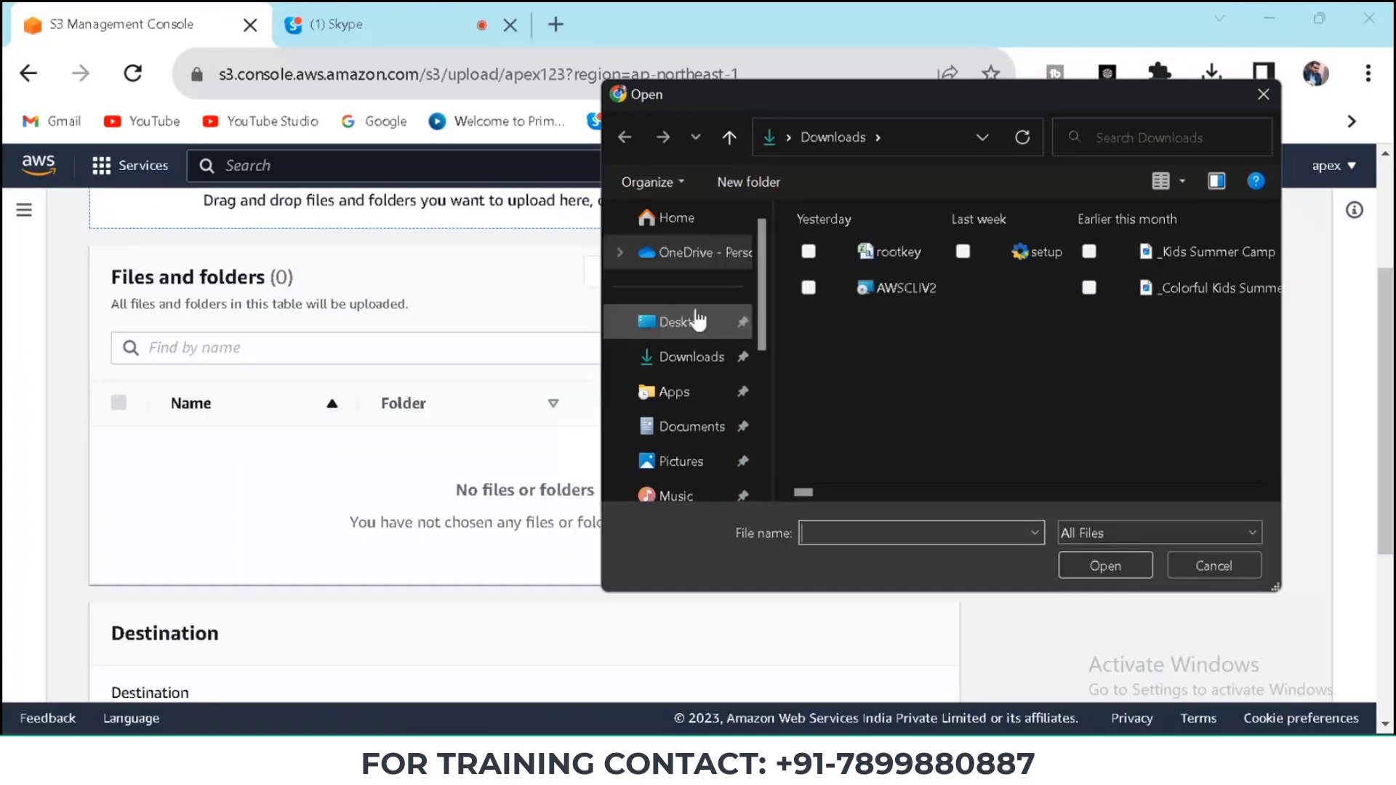
left_click(696, 321)
double_click(810, 318)
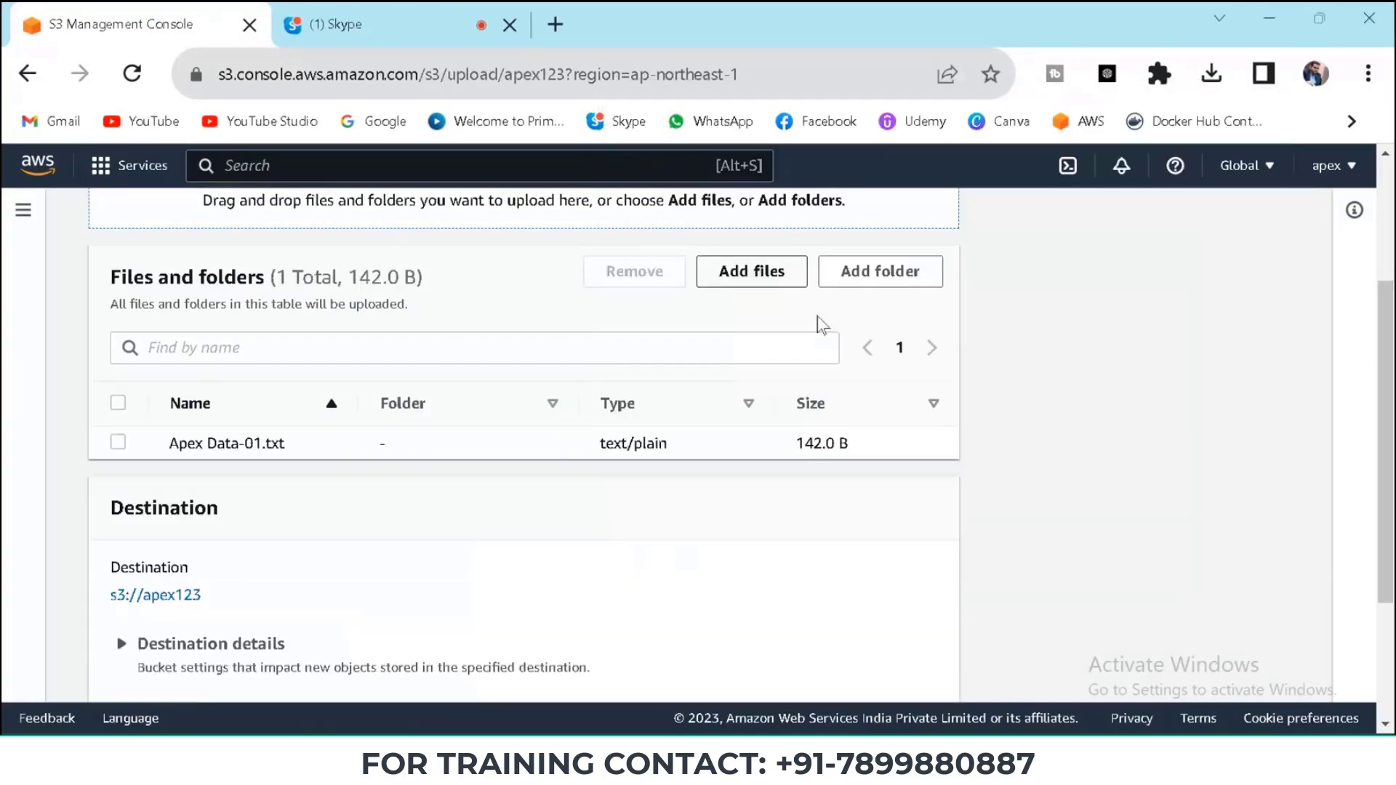
- Upload Apex Data-01.txt to apex123 and close the upload status to return to the bucket's object list
scroll(203, 498, "down", 3)
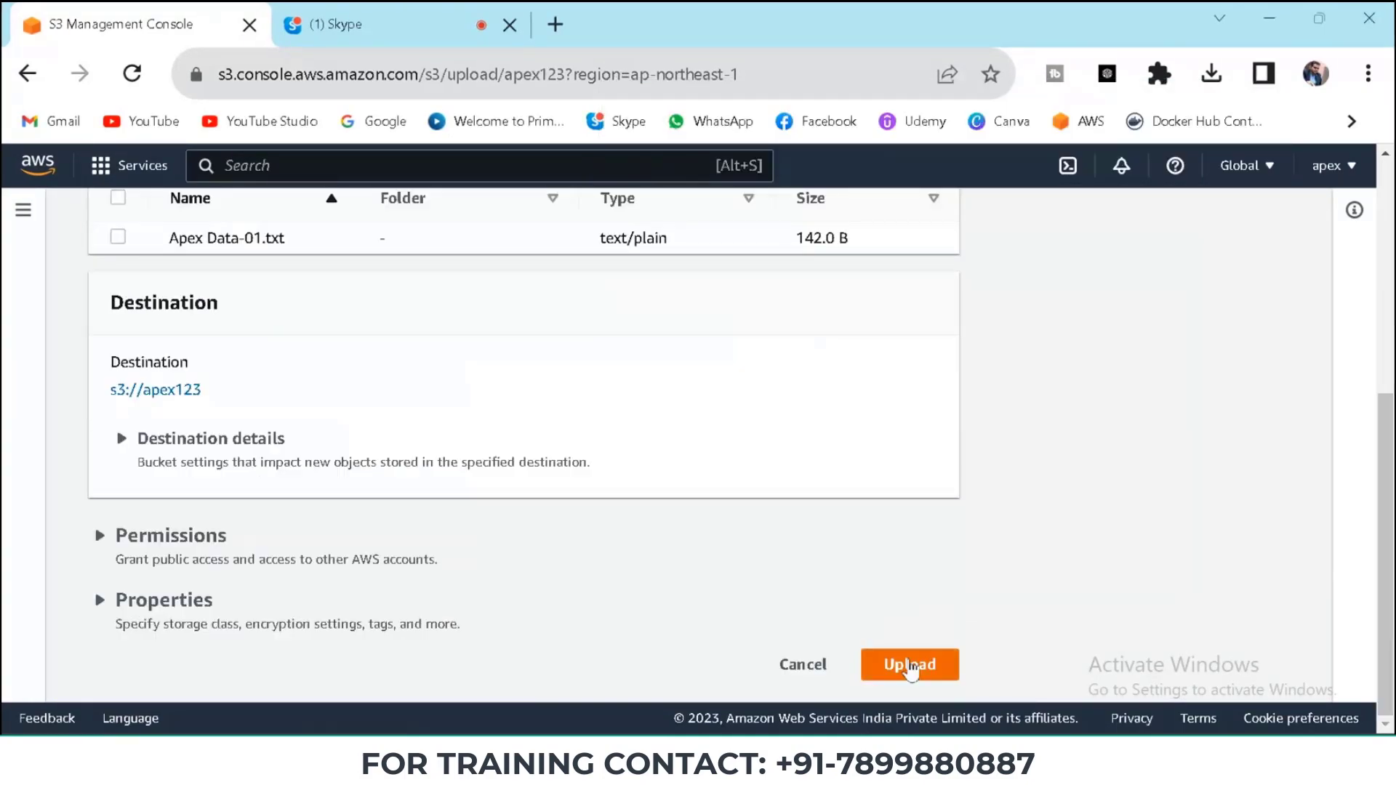
left_click(909, 664)
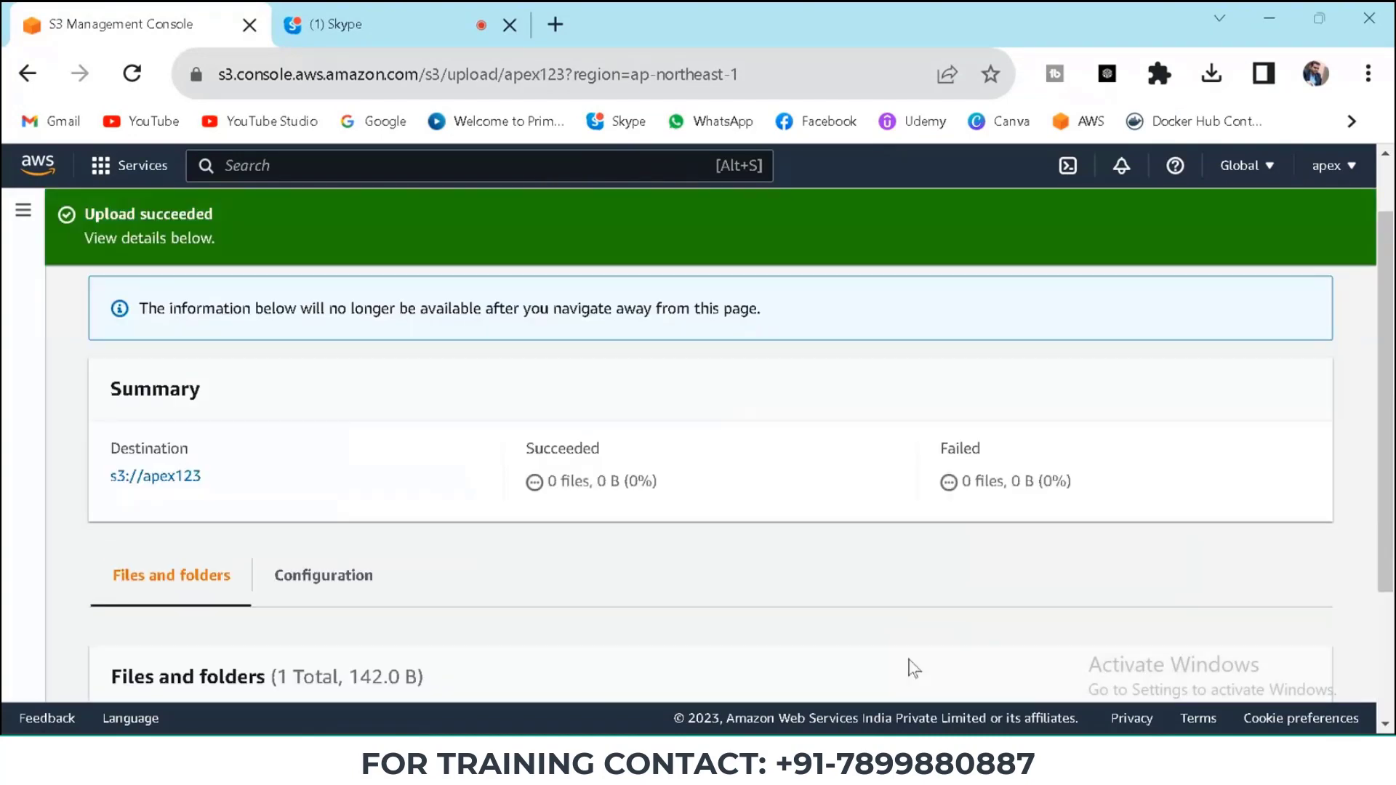
mouse_move(782, 771)
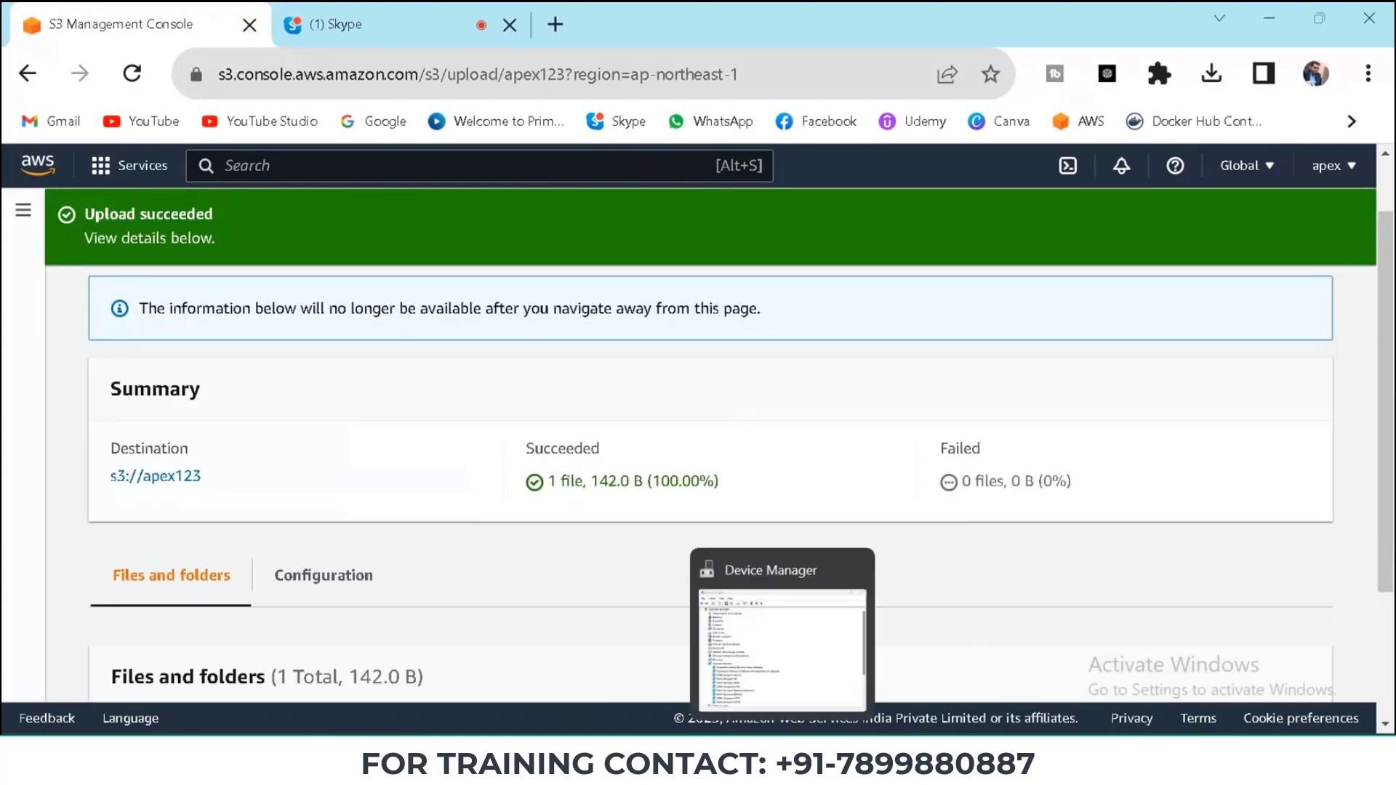
scroll(1309, 312, "up", 1)
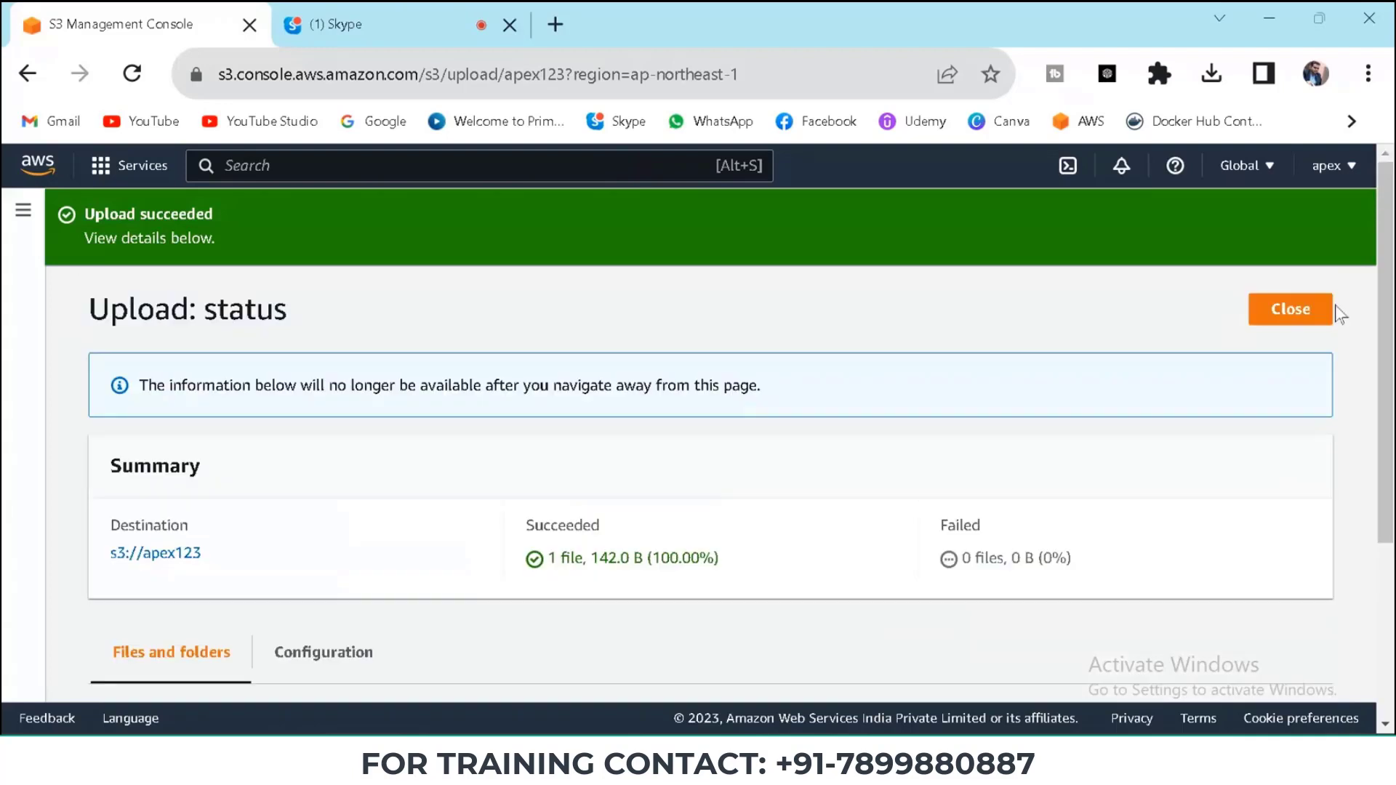
left_click(1290, 309)
scroll(374, 539, "down", 2)
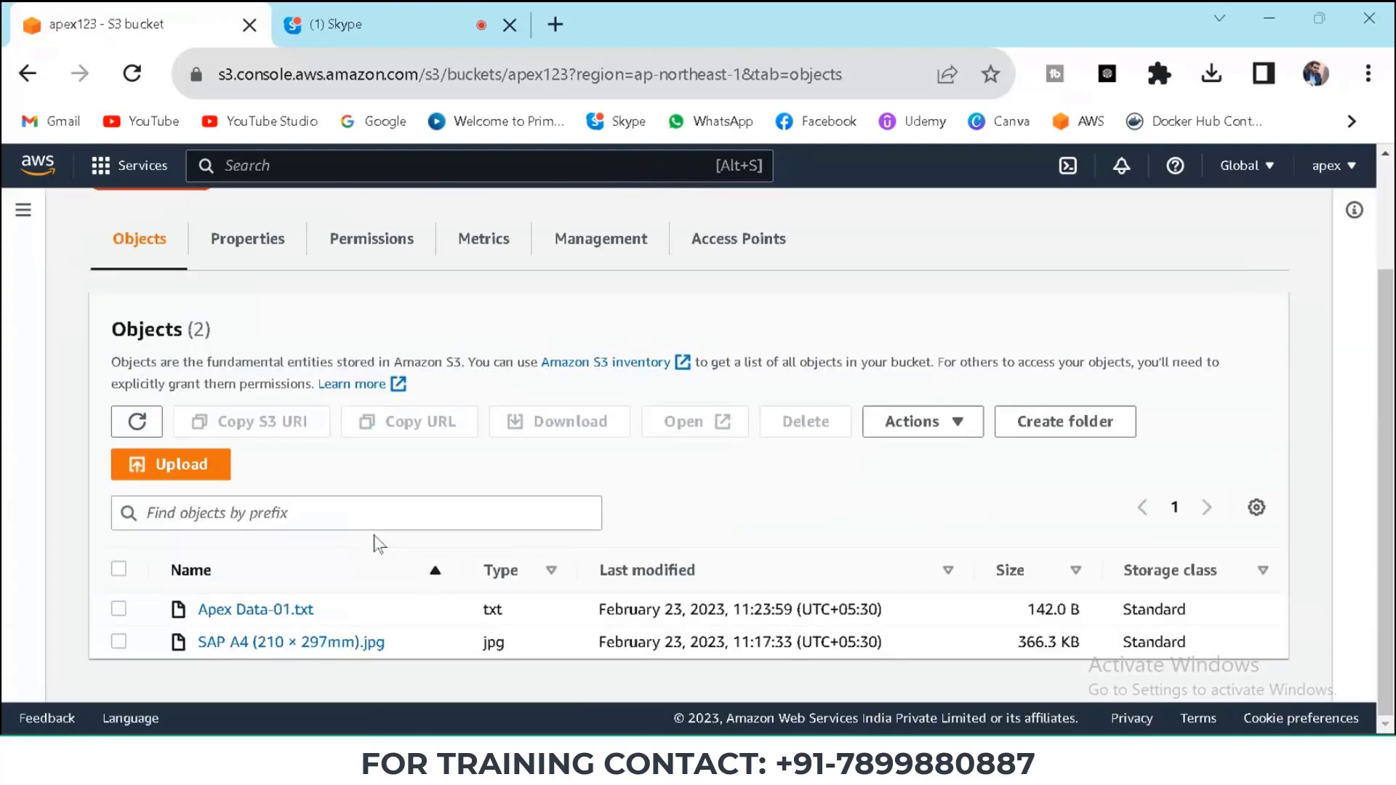
- Open Apex Data-01.txt from its object details to read its text in a separate tab, and close that tab
left_click(259, 609)
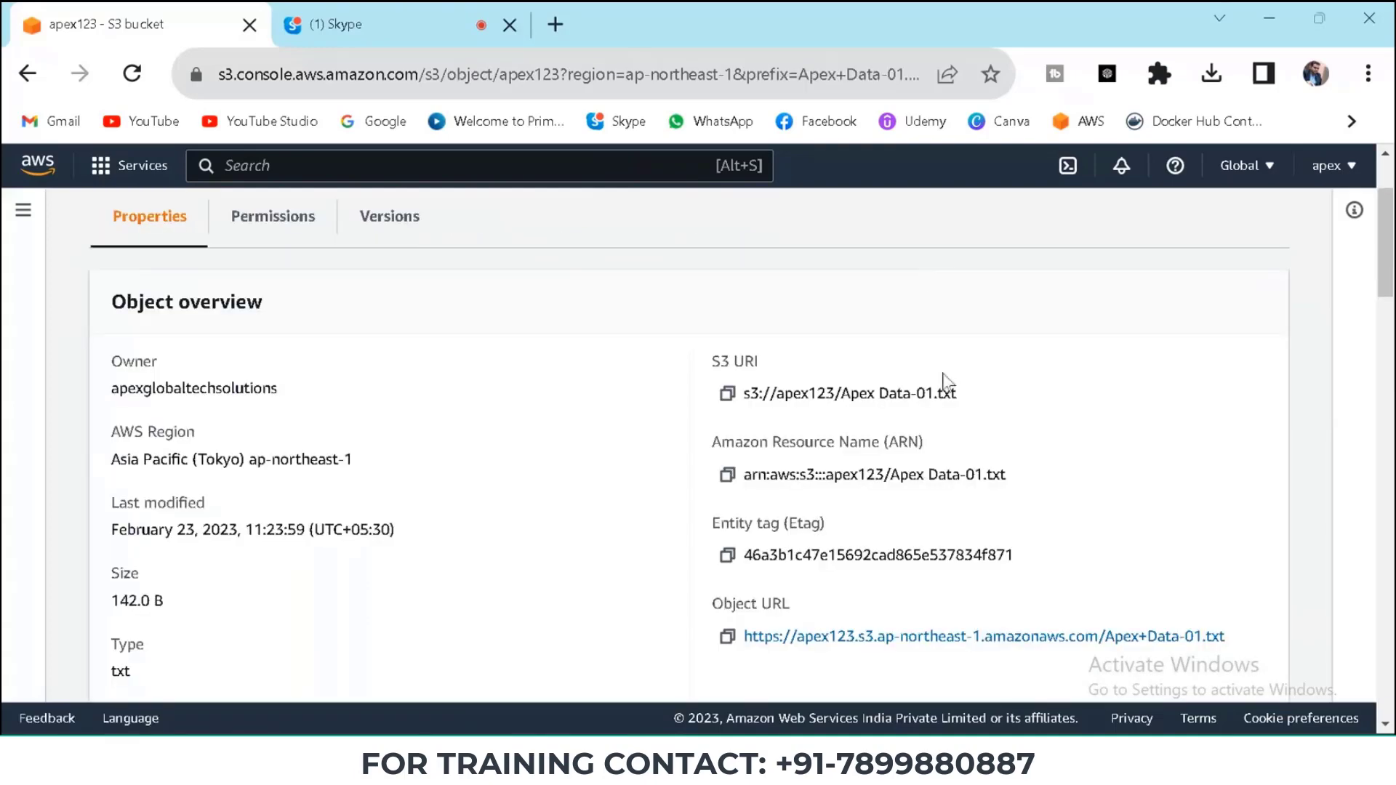
scroll(946, 382, "up", 2)
left_click(1048, 265)
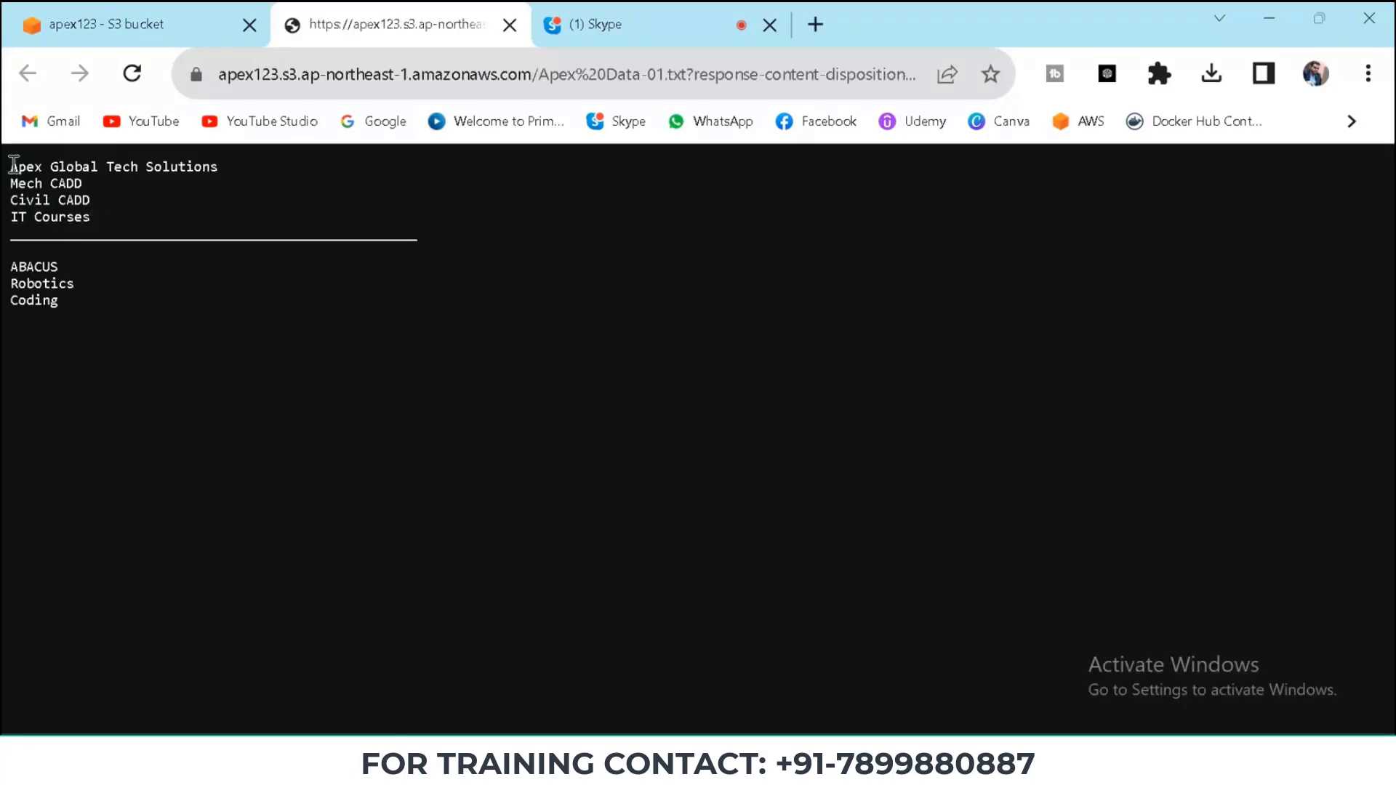
left_click_drag(9, 164, 120, 314)
left_click(307, 375)
left_click(510, 25)
scroll(734, 472, "down", 3)
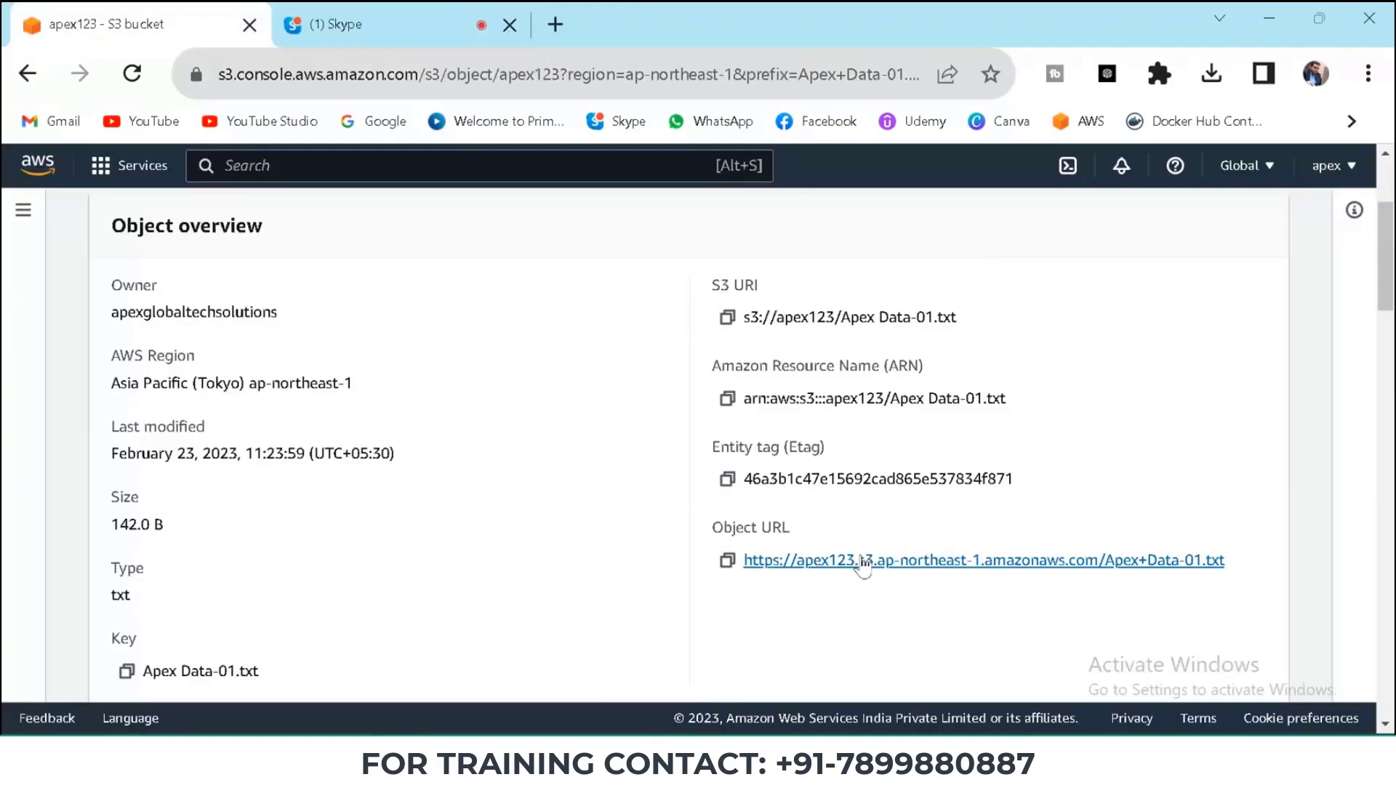
- Copy the object URL of Apex Data-01.txt and load it in a new browser tab to test public access
left_click(728, 452)
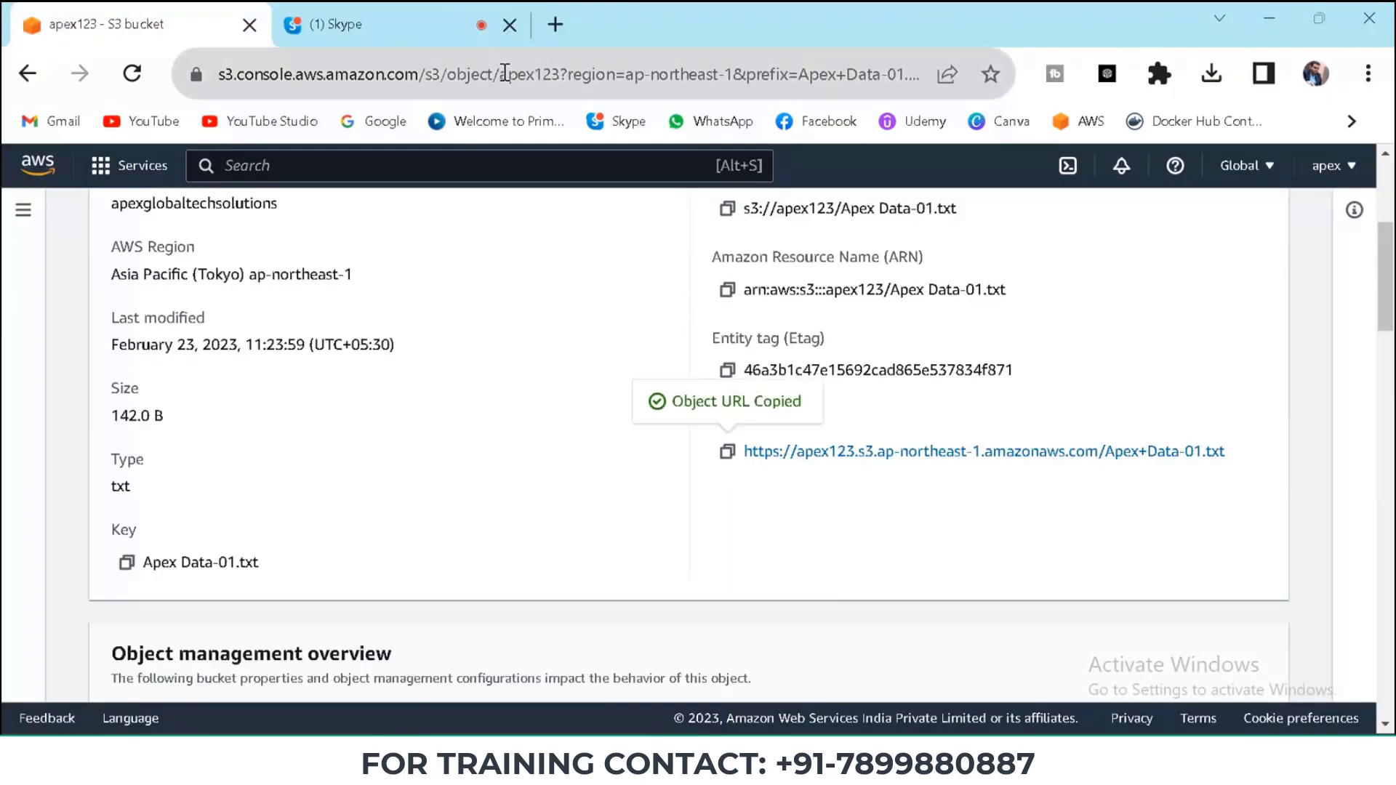
left_click(557, 27)
left_click_drag(334, 11, 498, 22)
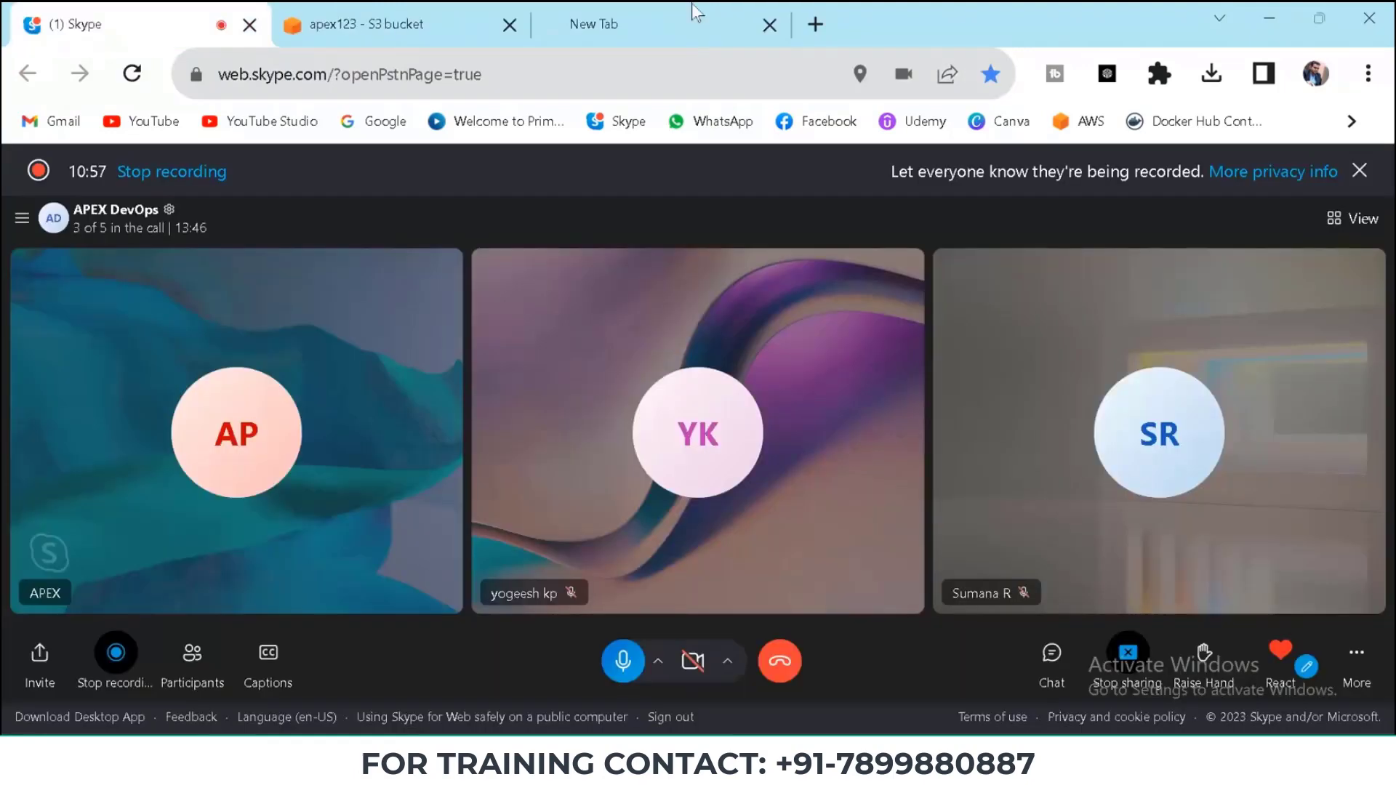
left_click(697, 11)
left_click(639, 78)
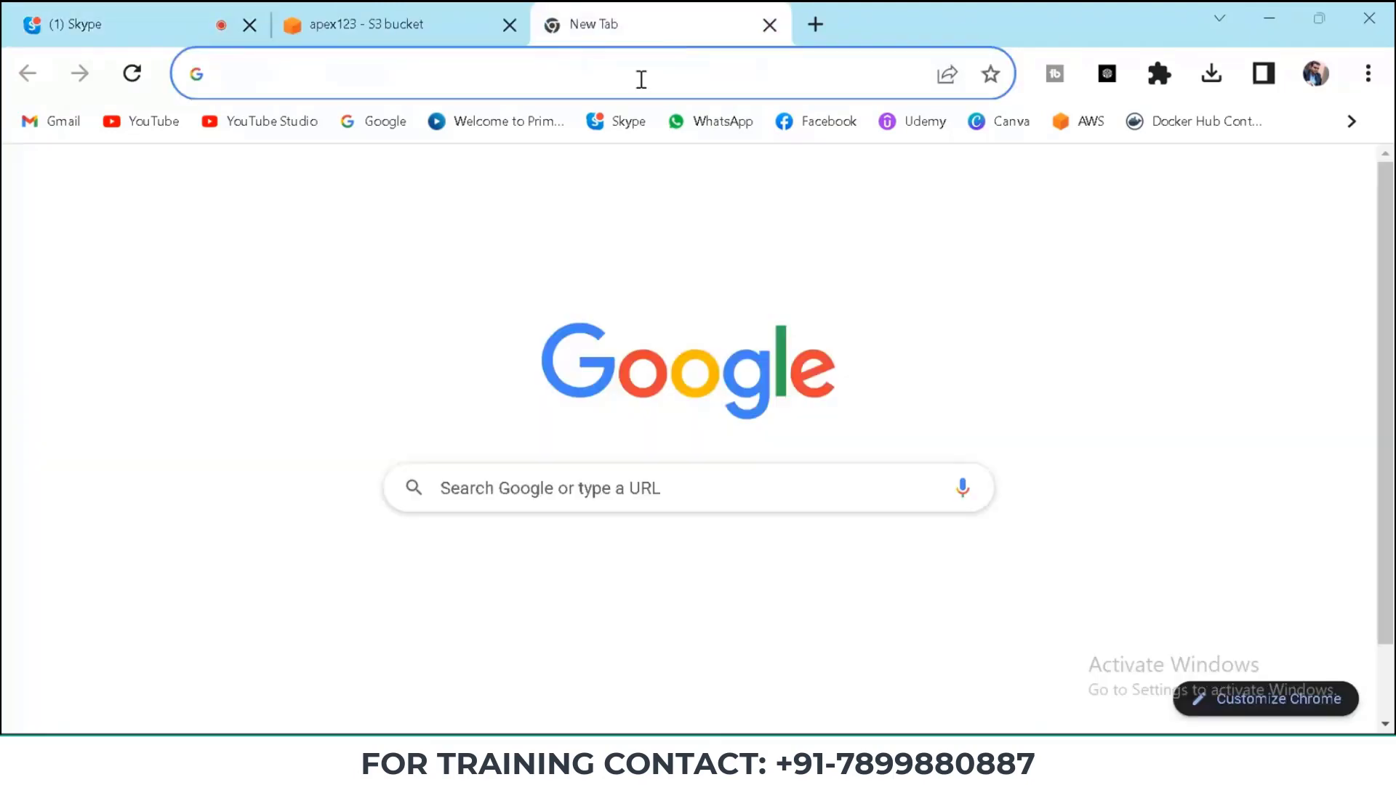
key("ctrl+v")
key("Return")
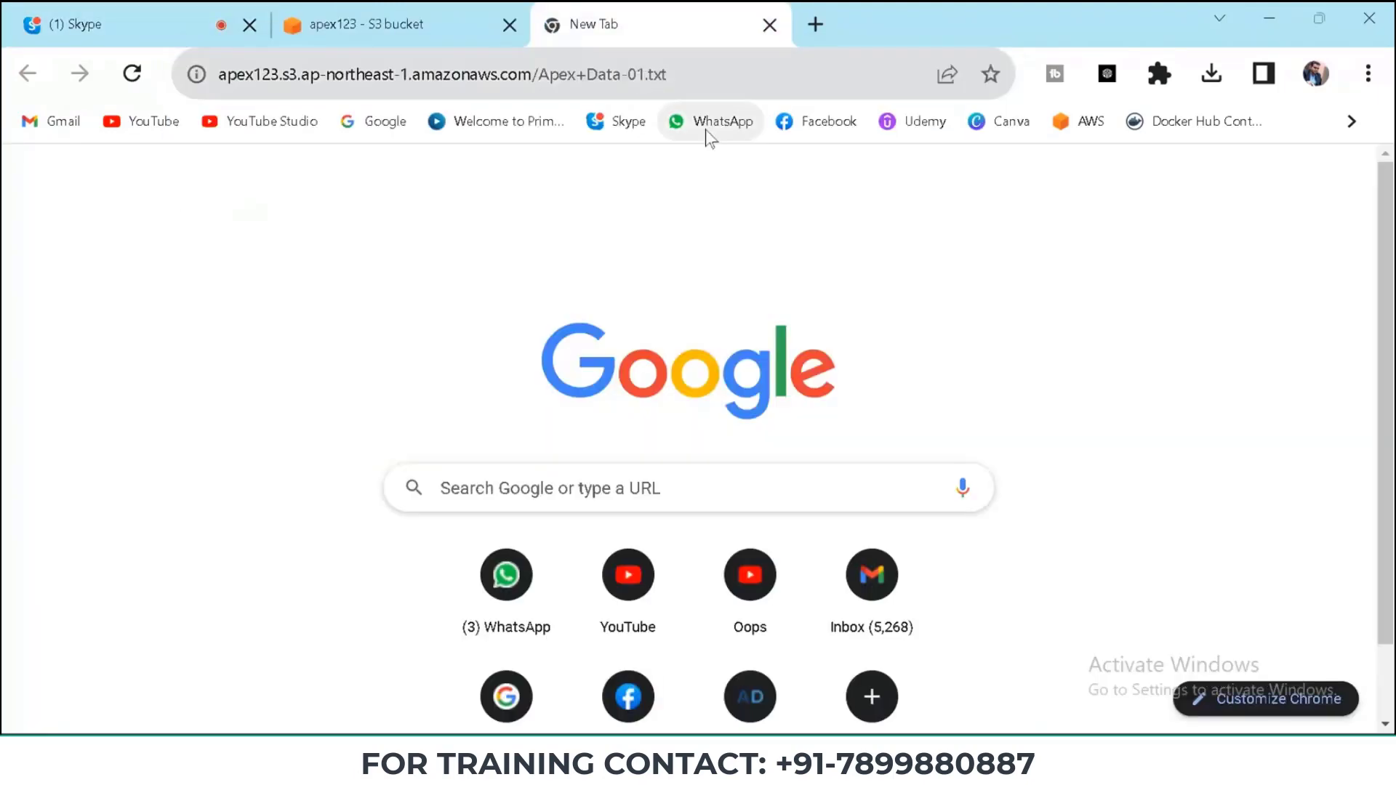
left_click(706, 83)
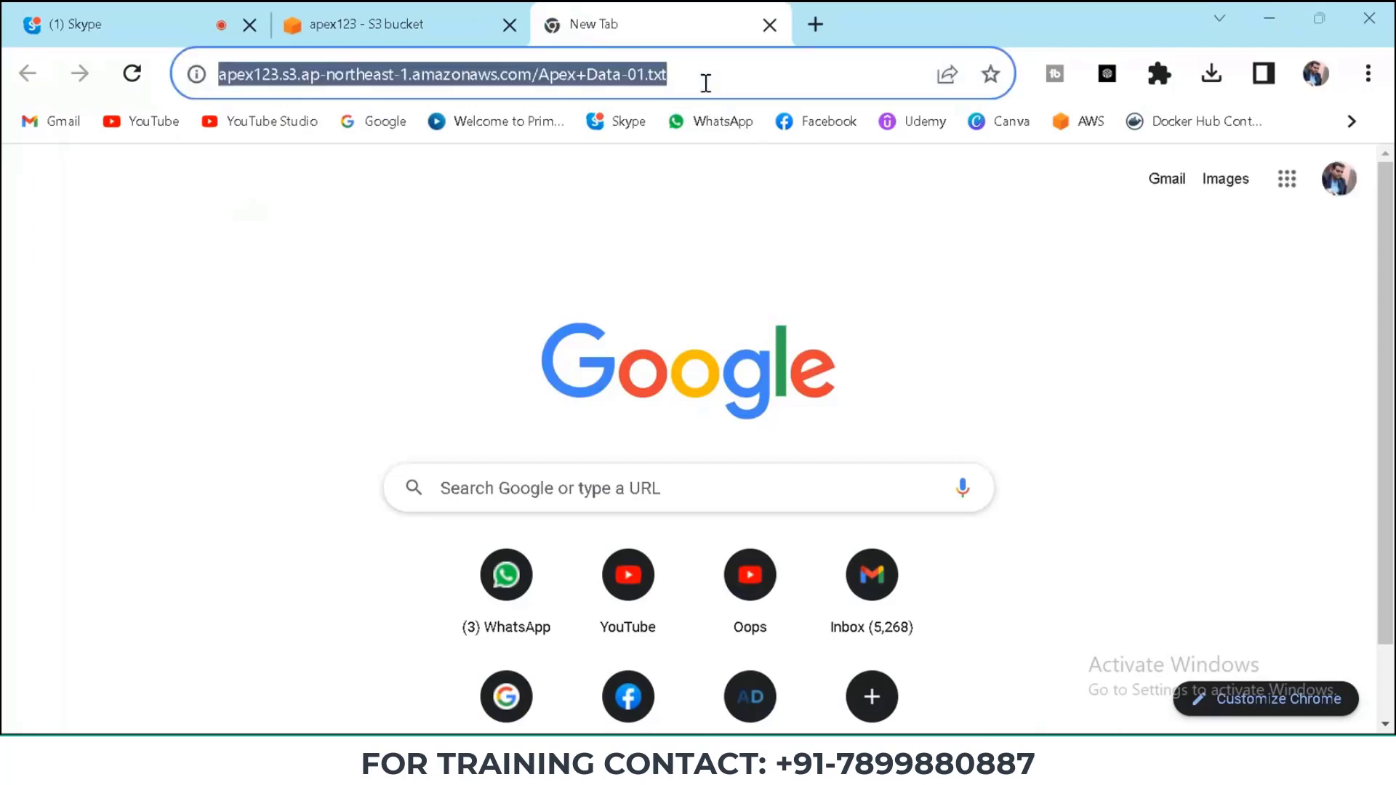
key("Return")
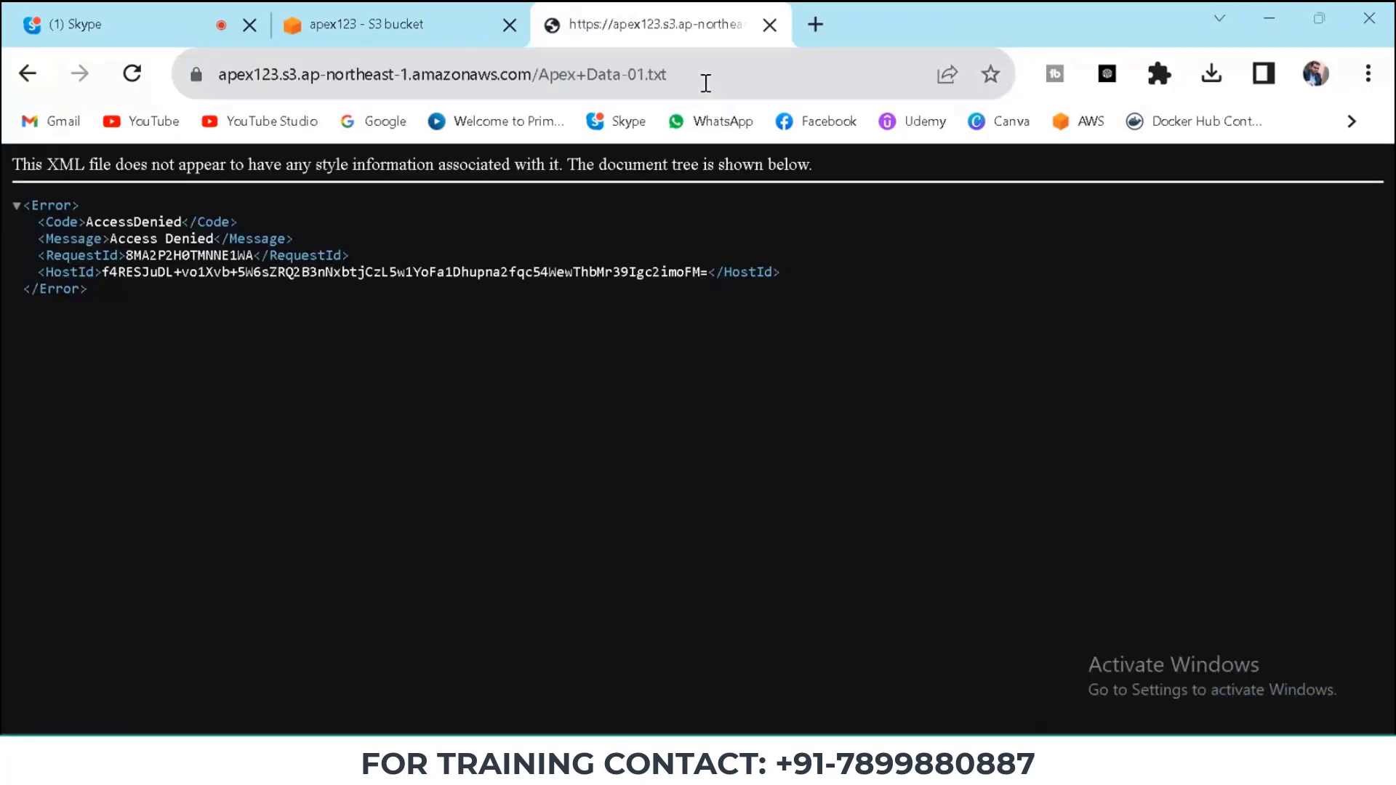
- Edit the access control list of Apex Data-01.txt to grant Everyone (public access) Read on the object and on the object ACL
left_click(394, 23)
scroll(524, 473, "up", 10)
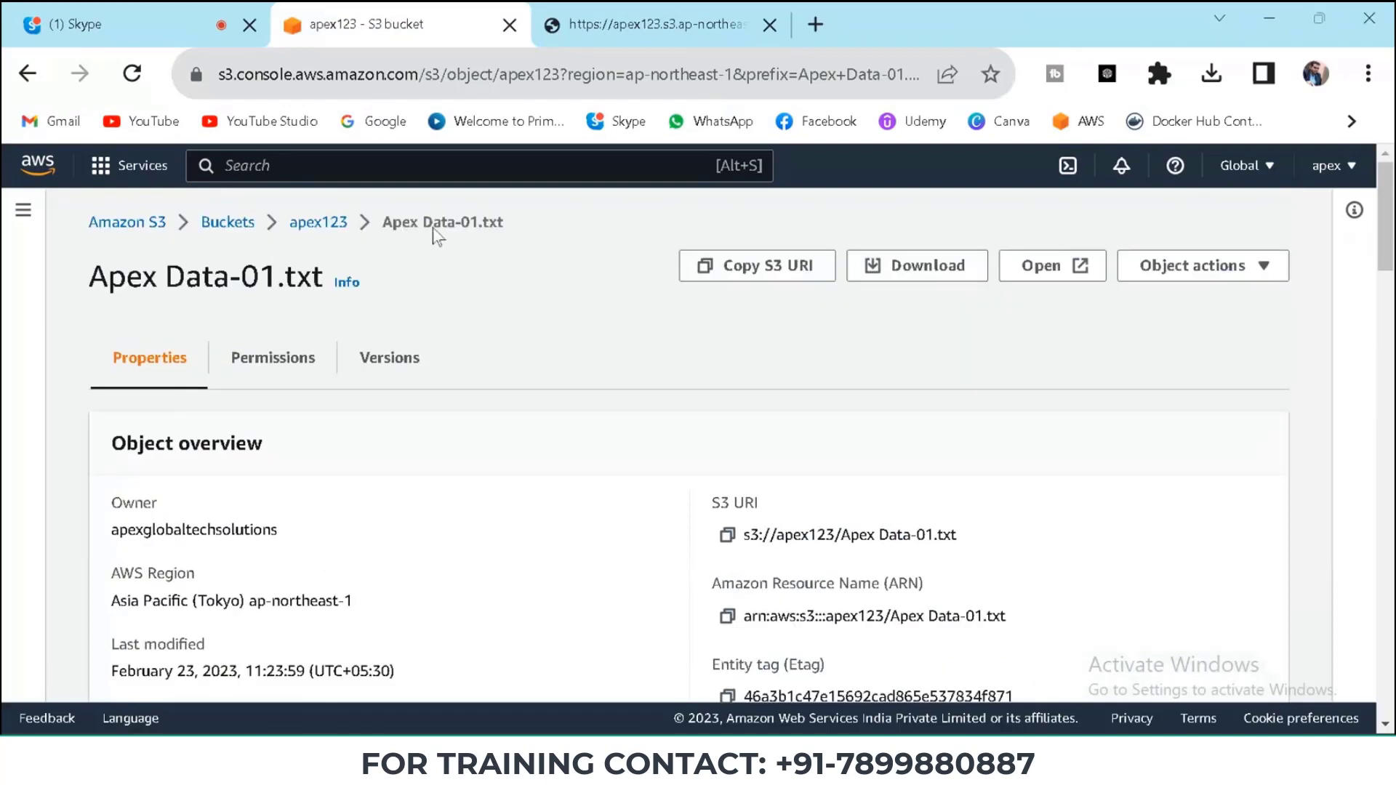
left_click(274, 357)
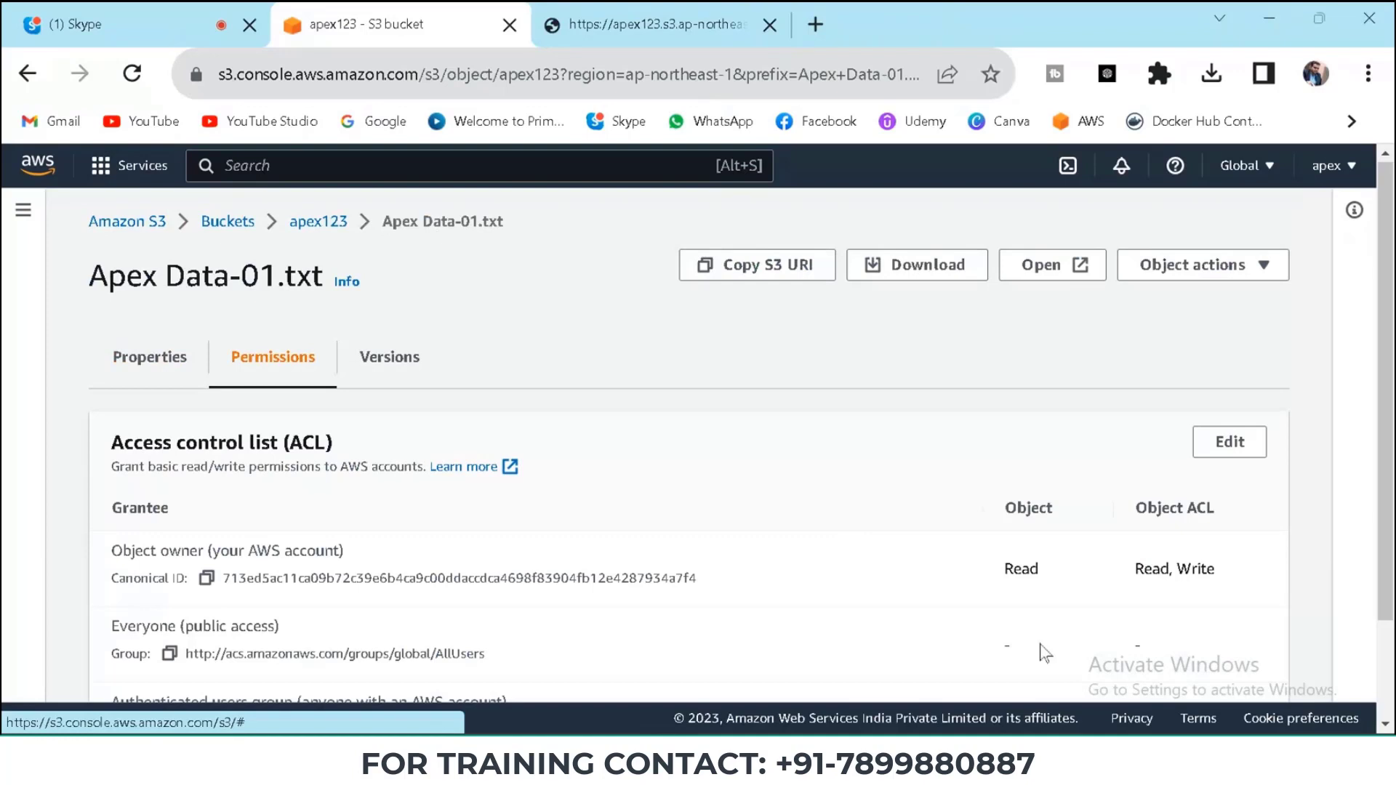
left_click(1228, 443)
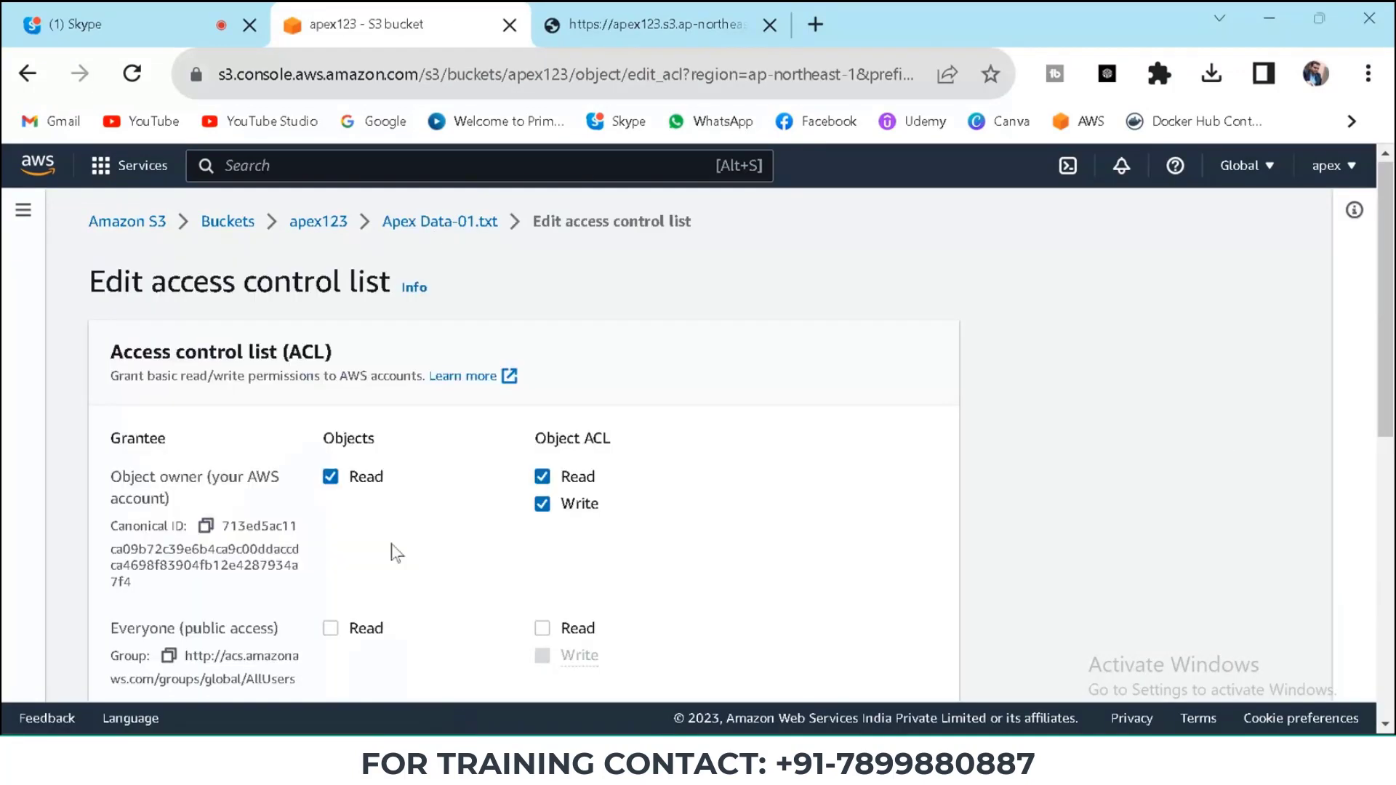
left_click(342, 630)
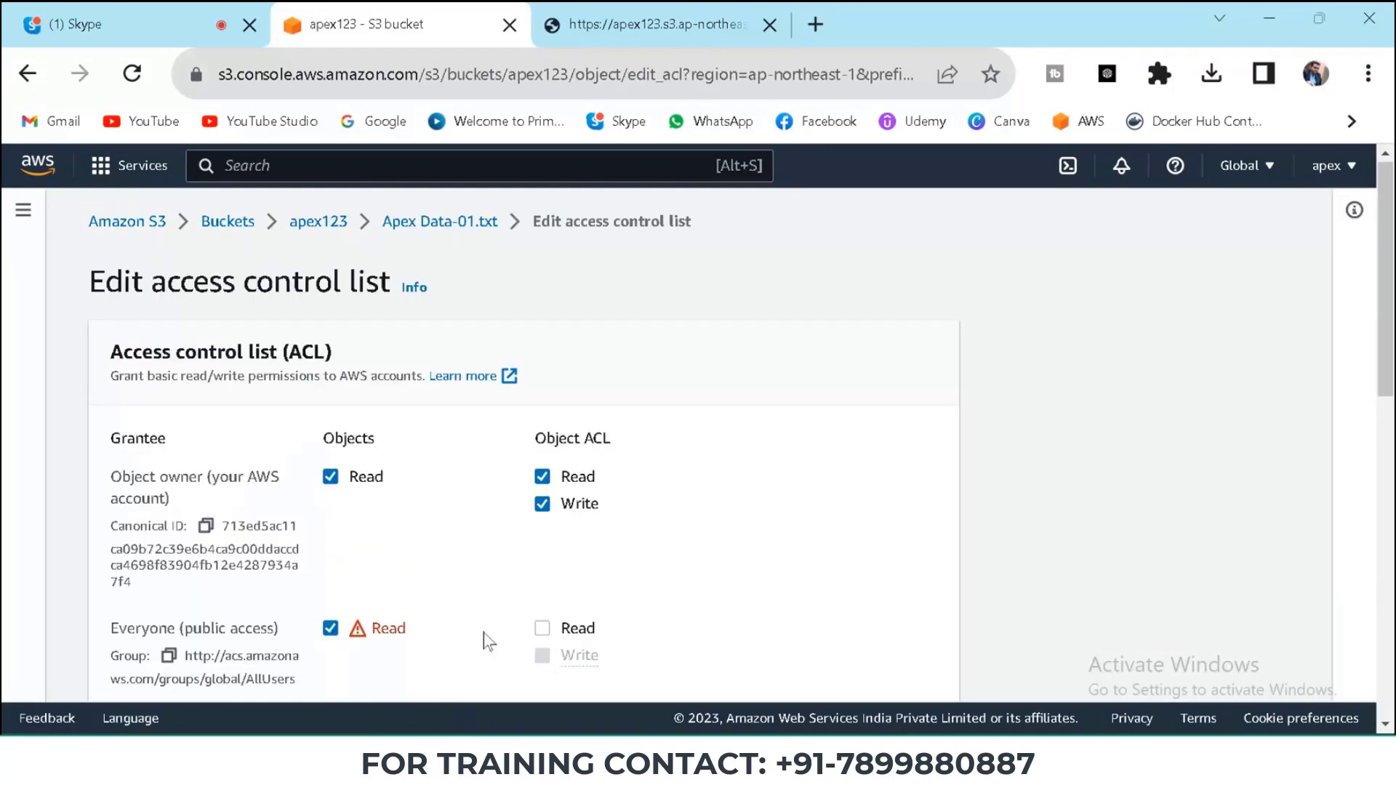
left_click(544, 629)
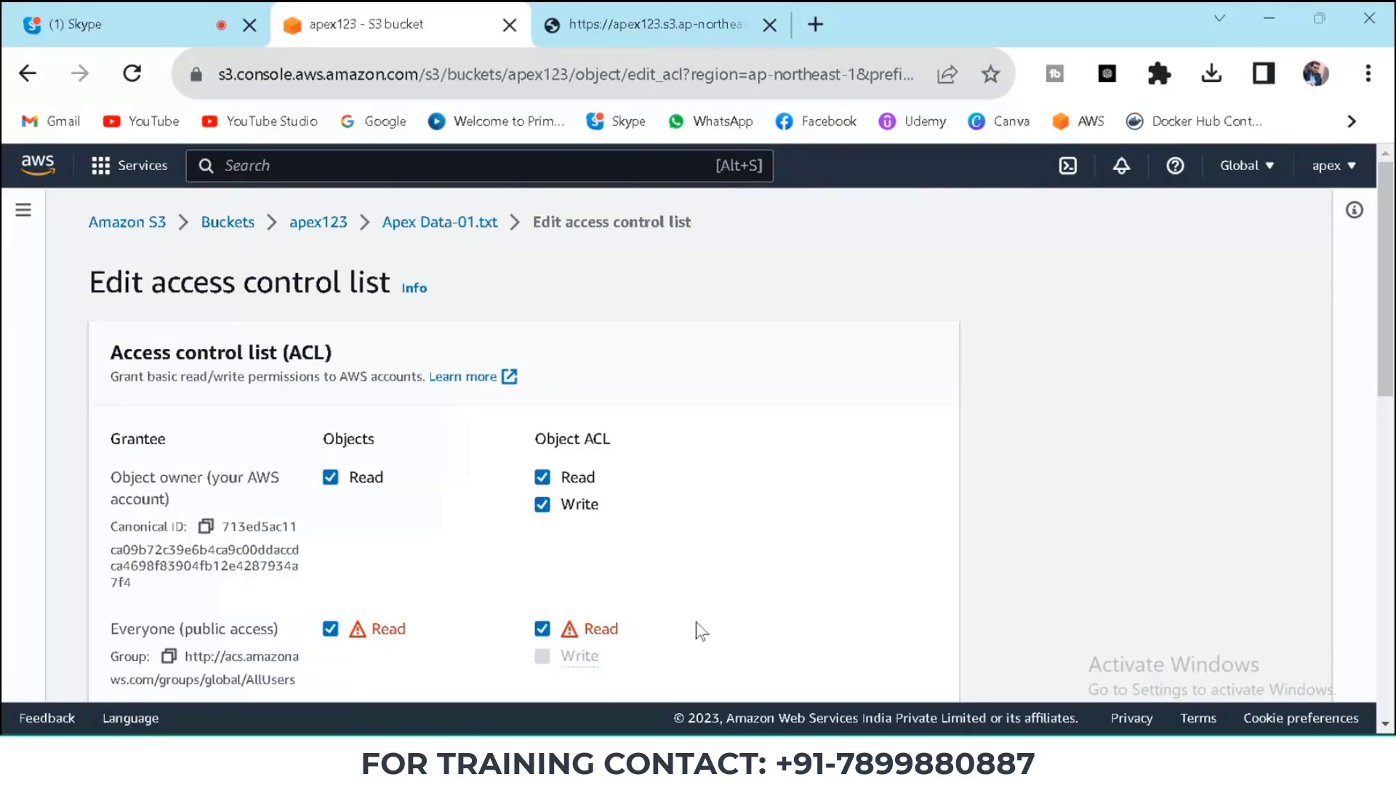
- Acknowledge the effects of the changes on this object and save the access control list of Apex Data-01.txt
scroll(700, 631, "down", 10)
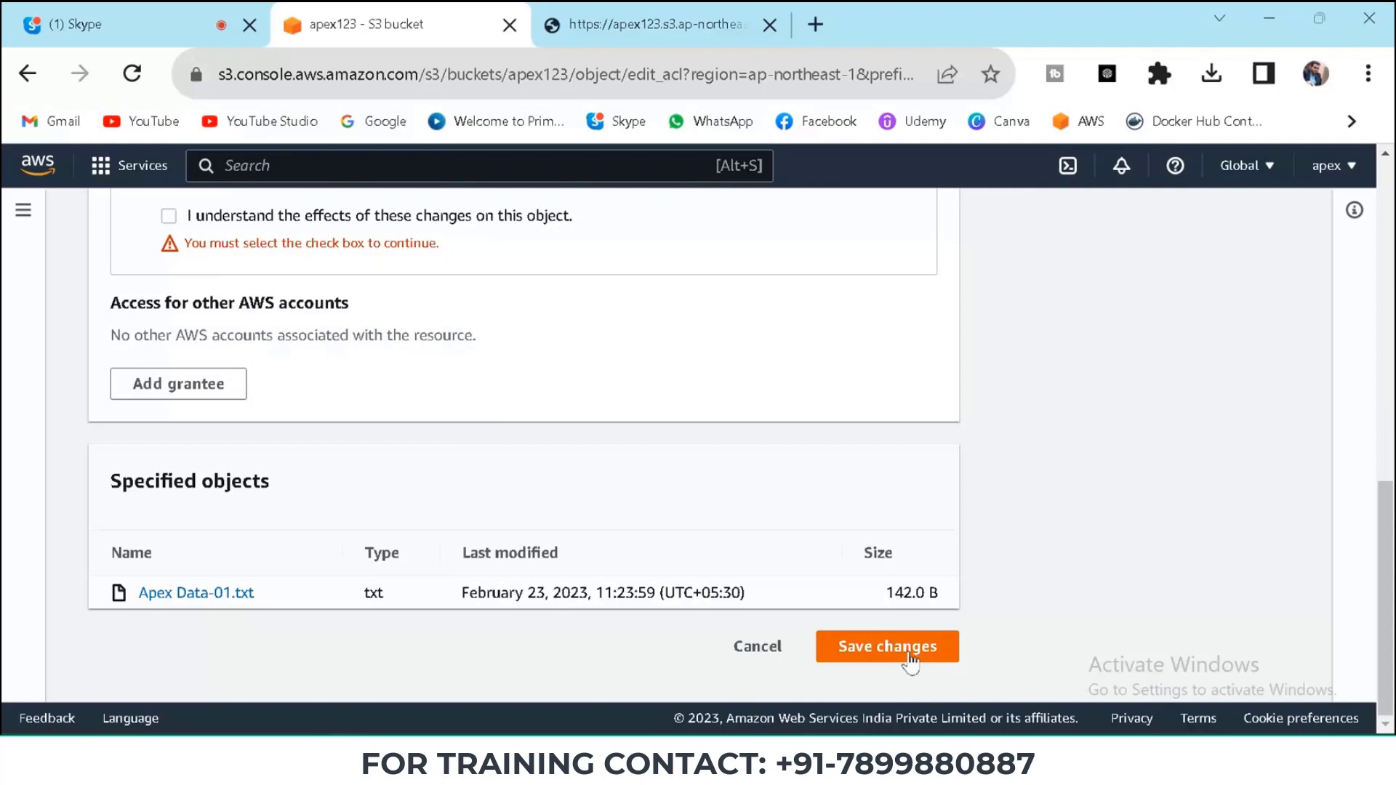
left_click(198, 217)
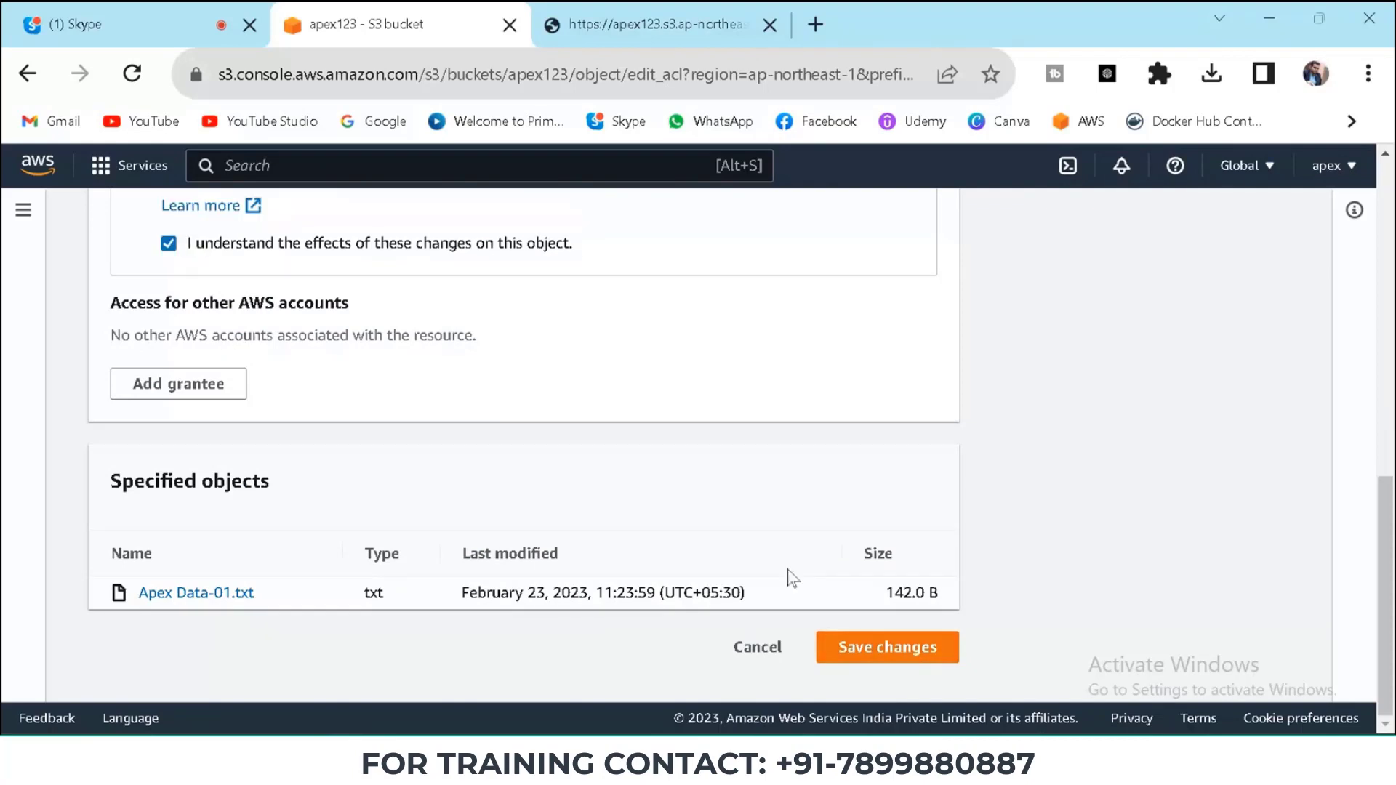
left_click(885, 659)
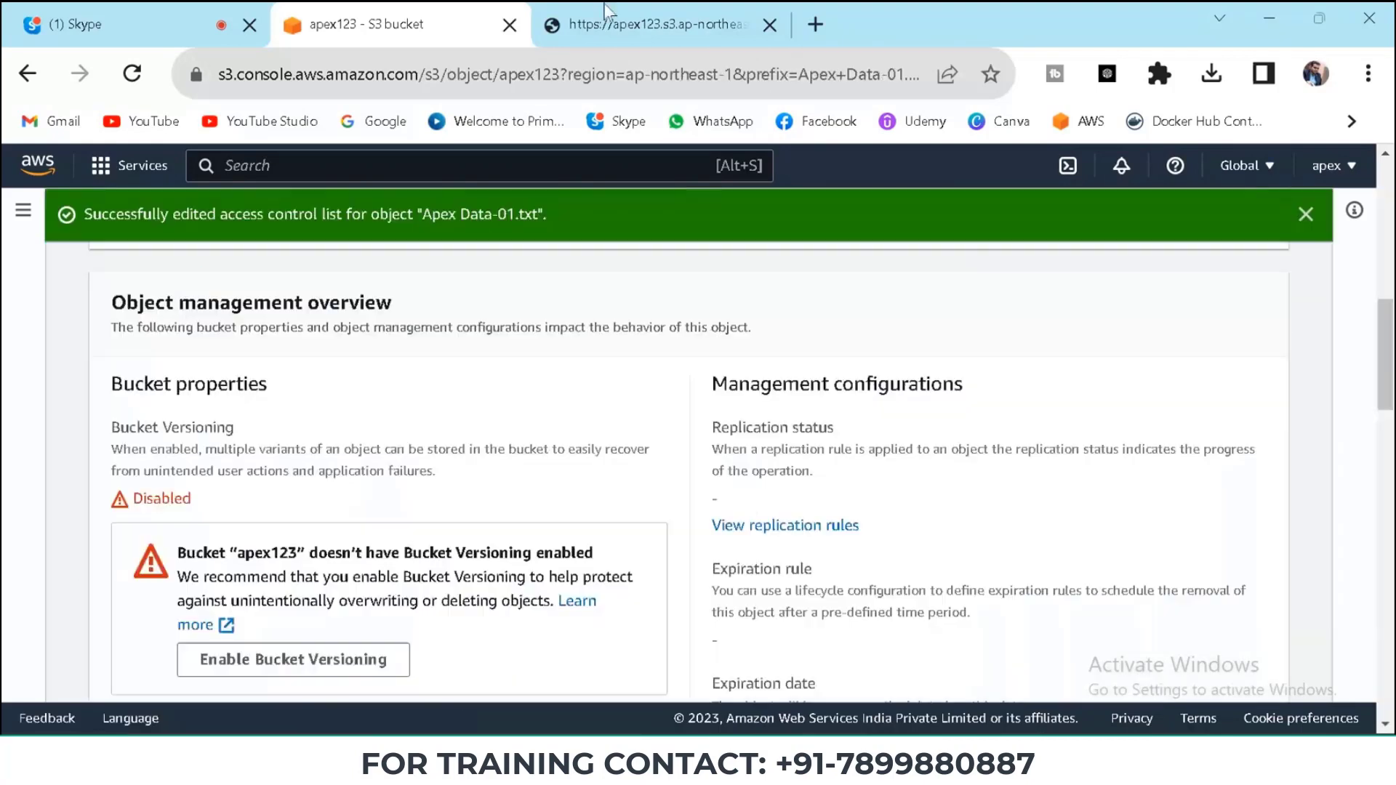
- Load the object URL of Apex Data-01.txt again in its browser tab to check public access, and close that tab
left_click(654, 24)
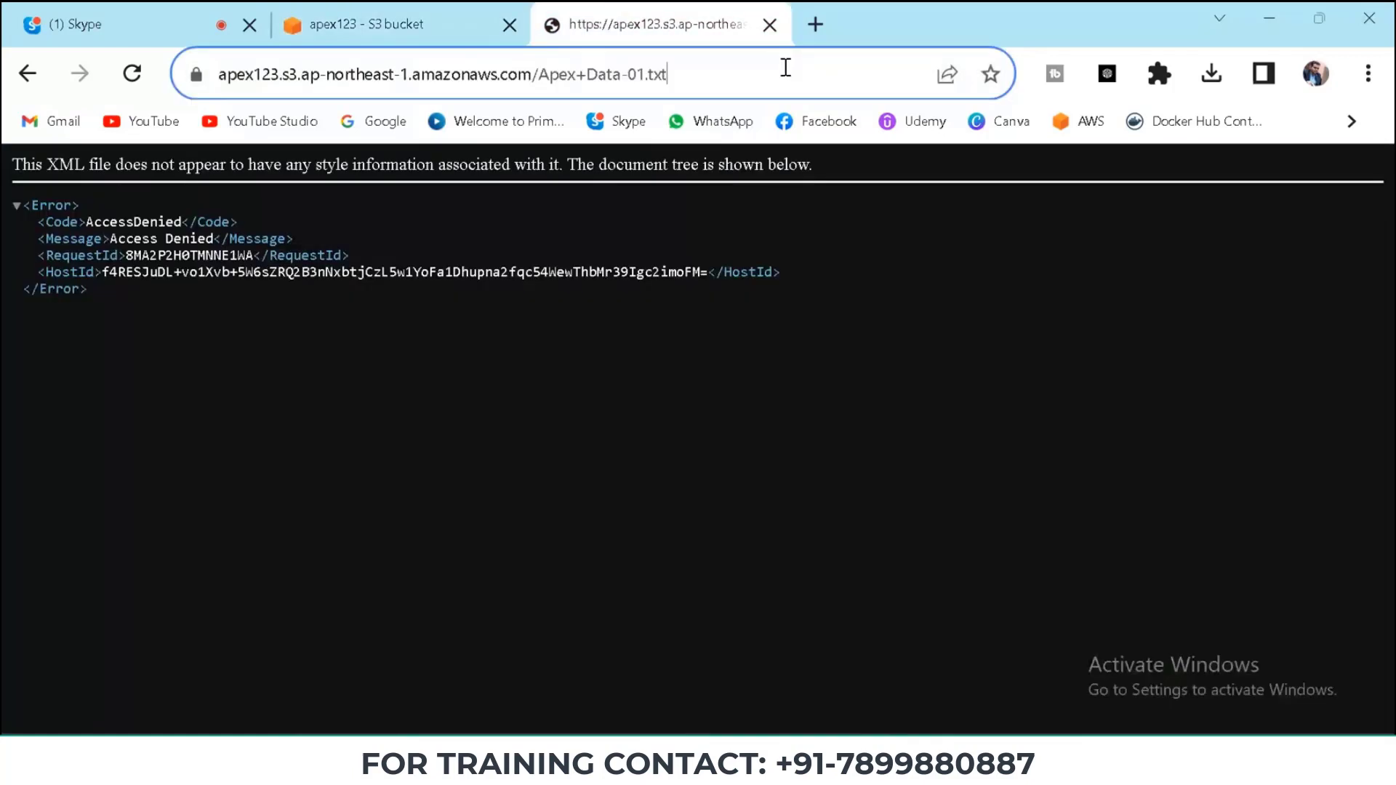
left_click(786, 68)
key("Return")
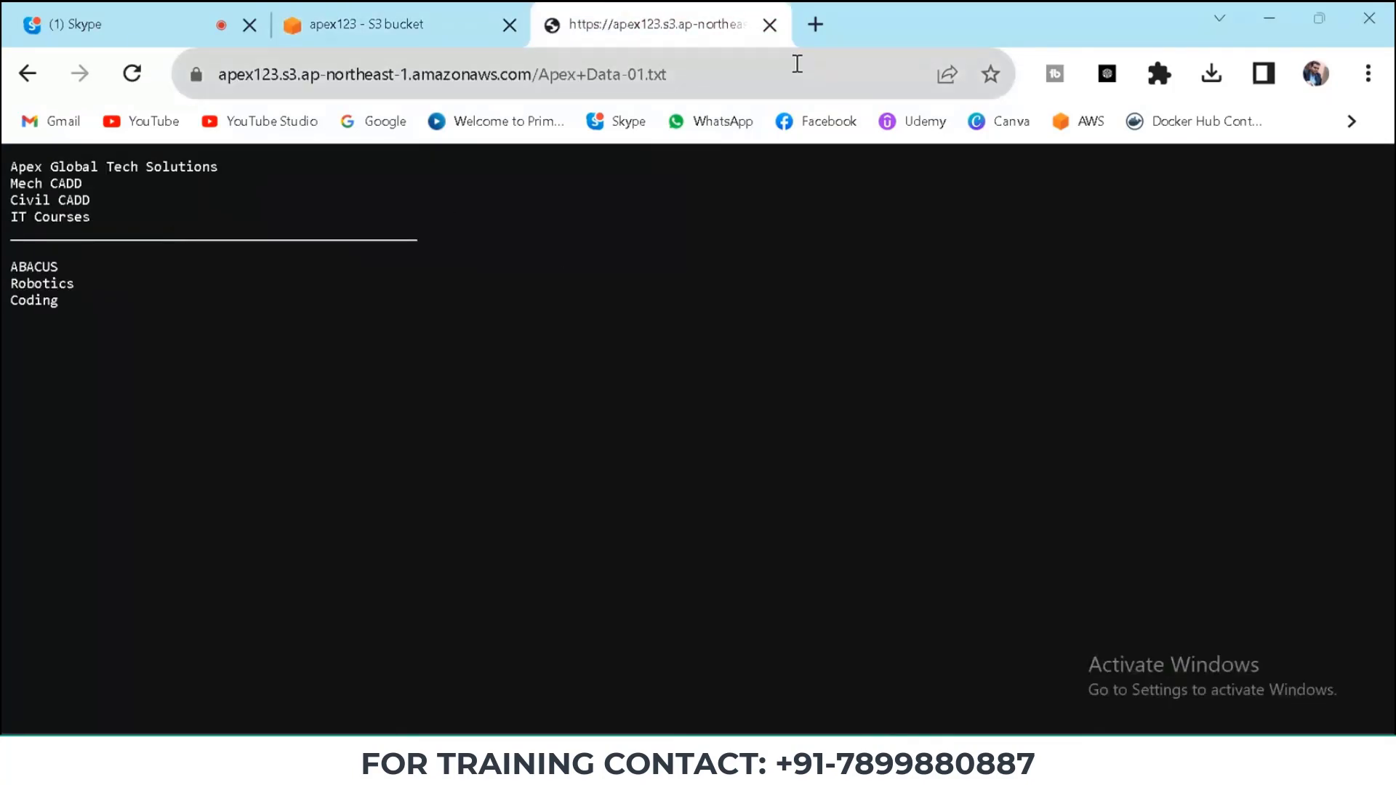
left_click(770, 24)
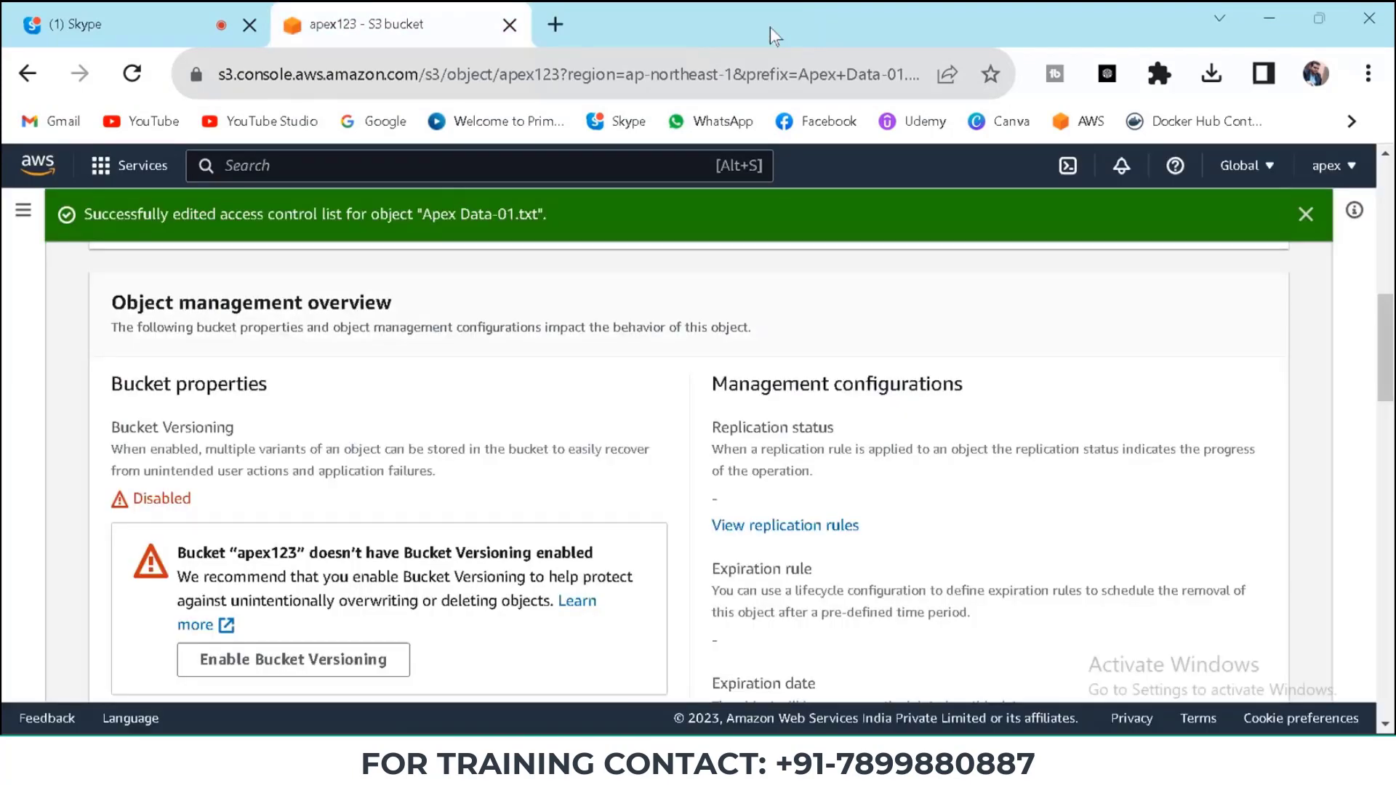
scroll(514, 436, "up", 10)
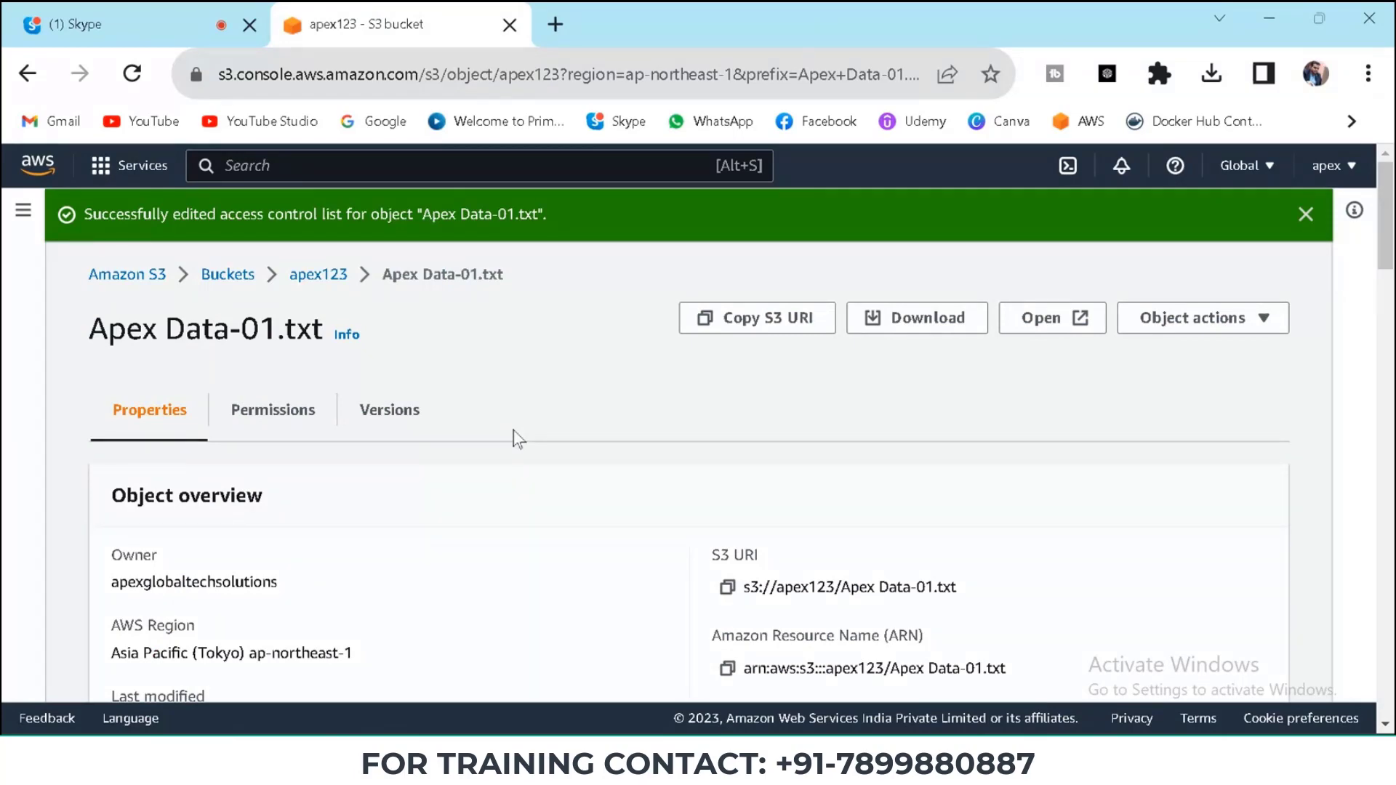
scroll(514, 436, "down", 5)
scroll(514, 436, "down", 10)
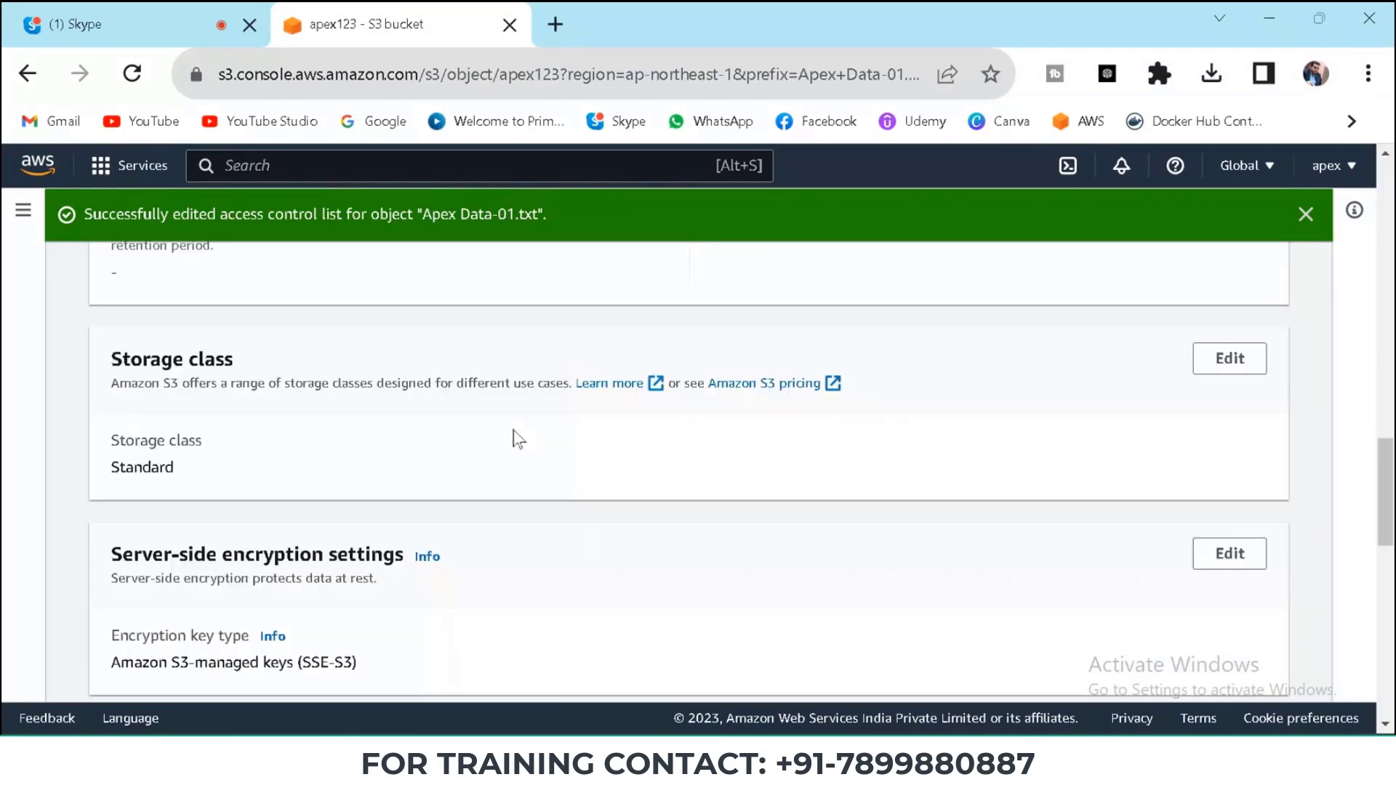
scroll(518, 439, "up", 6)
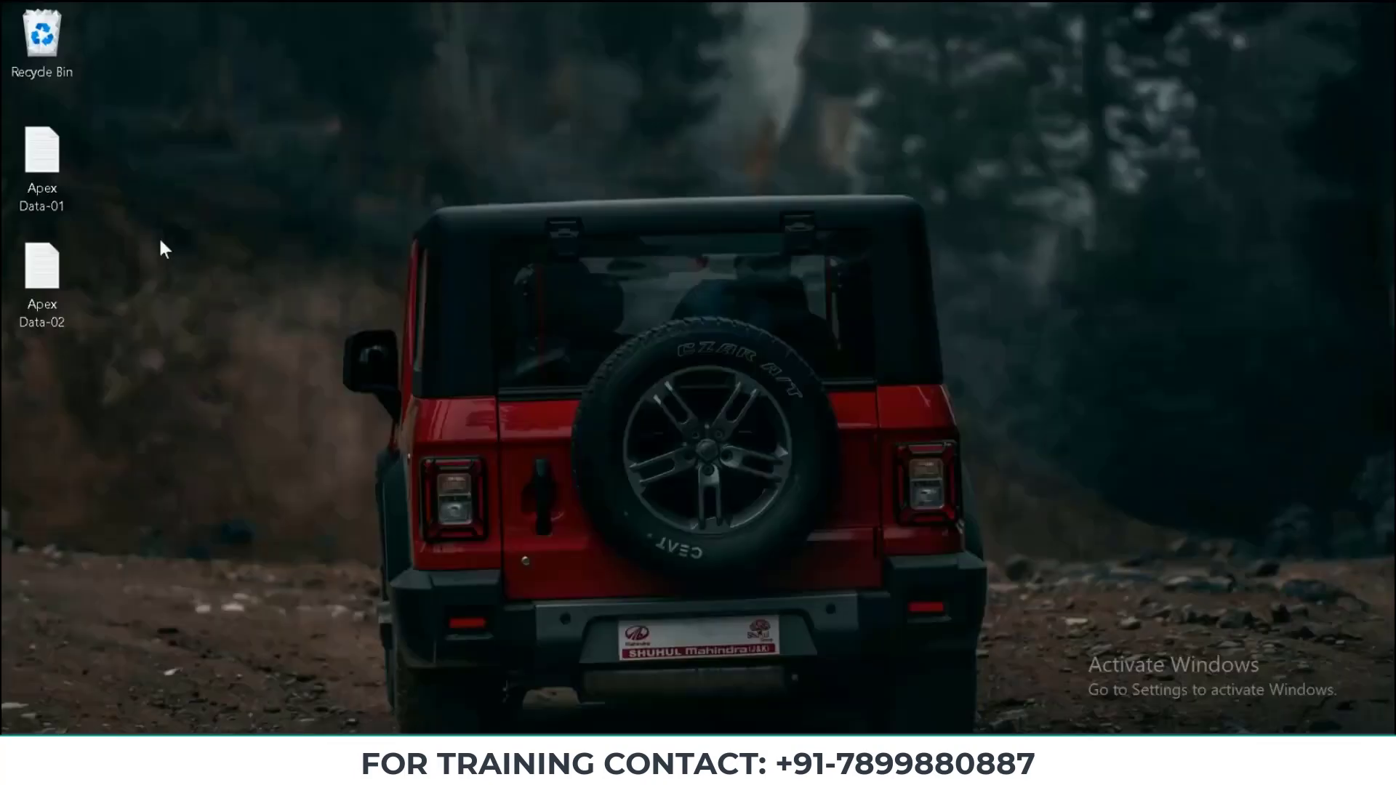
- Open the Apex Data-01 text file from the desktop and add a separator line of underscores below "Coding"
left_click(36, 168)
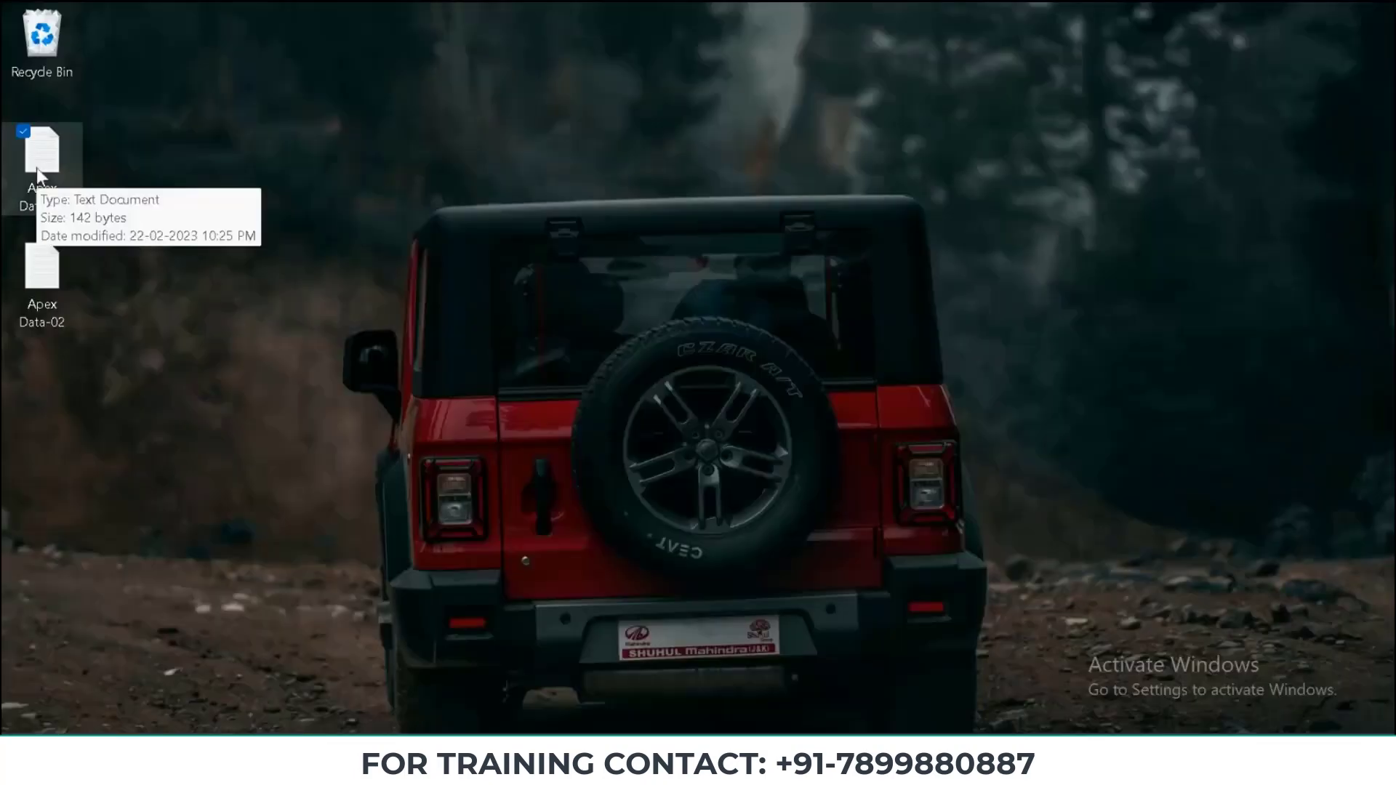
double_click(37, 167)
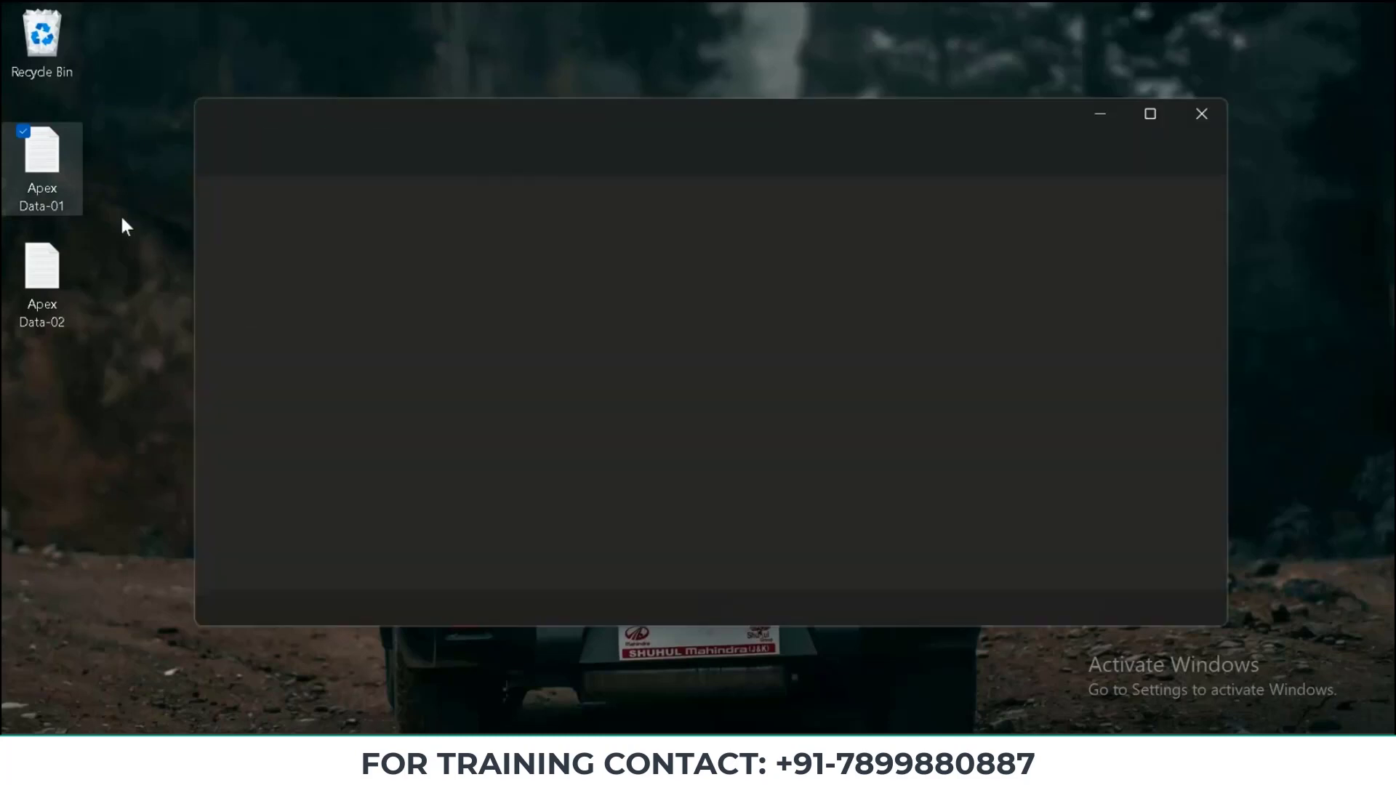
left_click(280, 315)
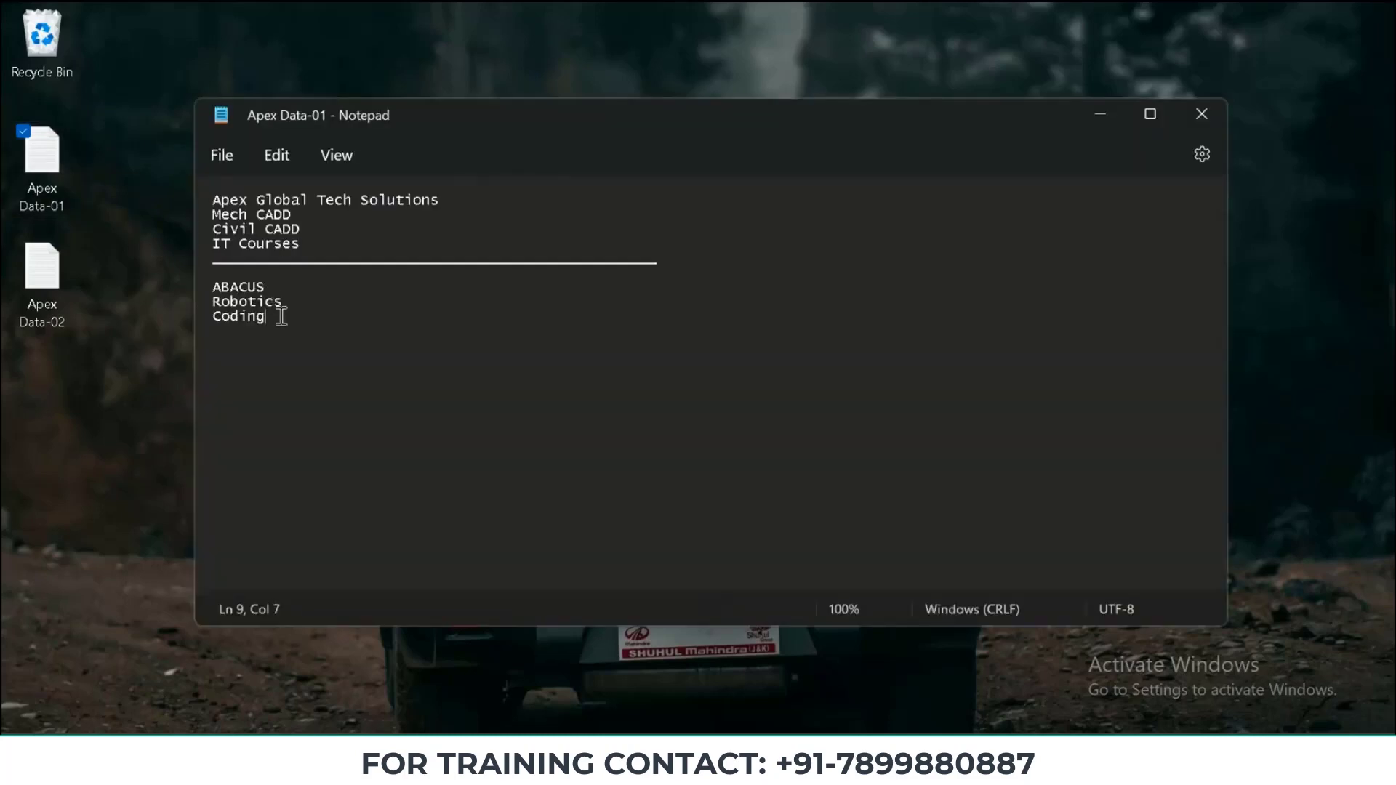
key("Return")
type("______________________________________________________")
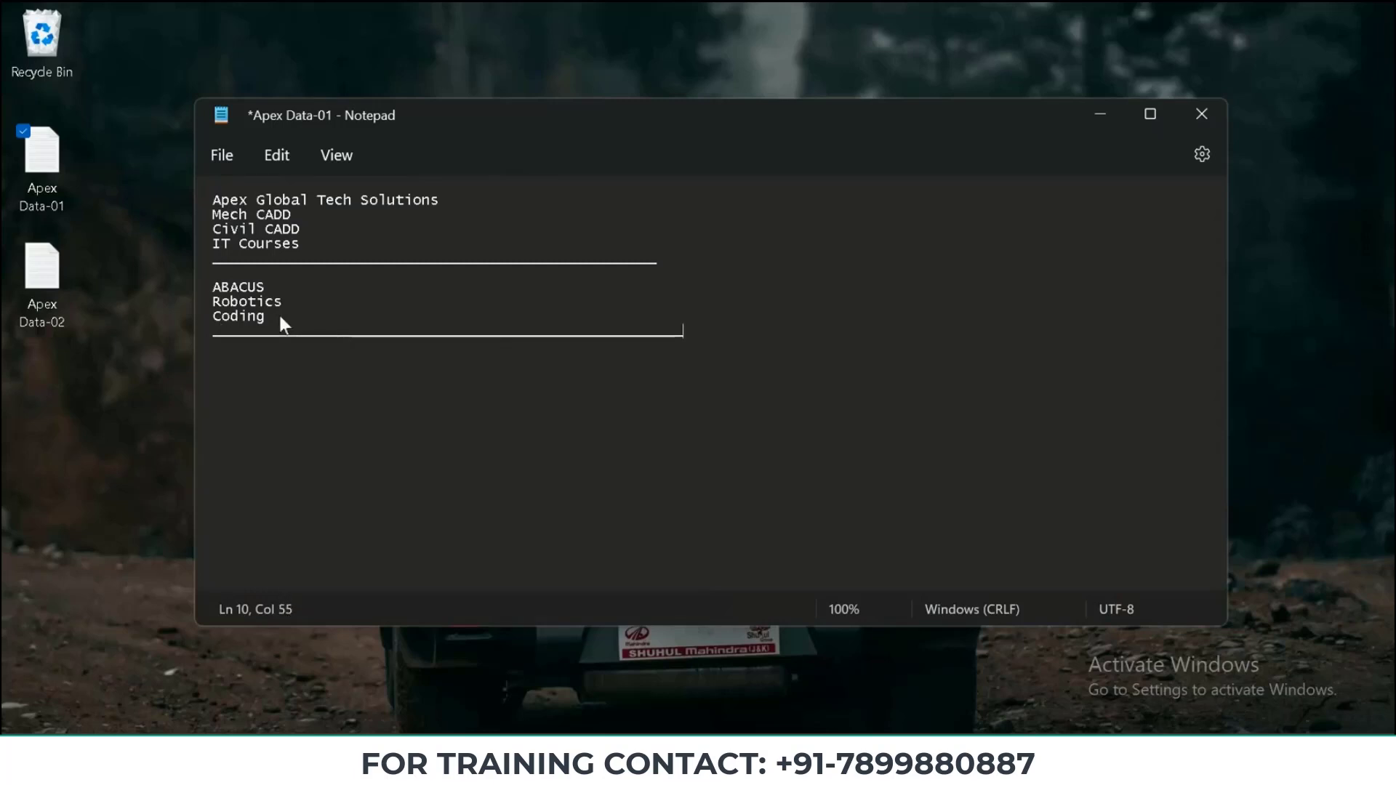
key("Return")
left_click(304, 330)
type("Tra")
key("BackSpace")
key("BackSpace")
key("BackSpace")
- Add the lines "Training & Placemnts for All Graduates" and "Kids Learning Center" below the second separator, and save and close the file
key("Down")
key("Return")
type("Training & Placemnts")
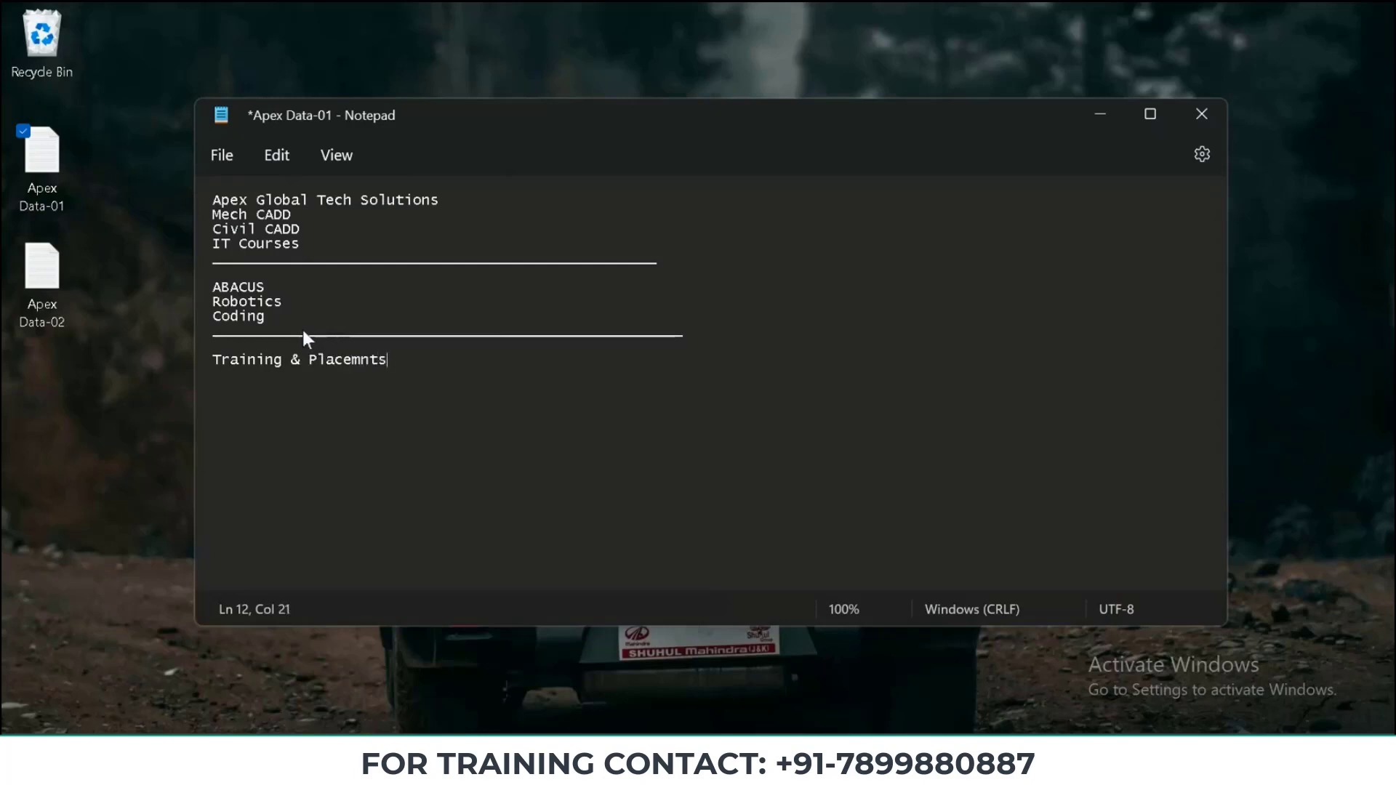
type(" for All Graduates")
key("Return")
type("Ki")
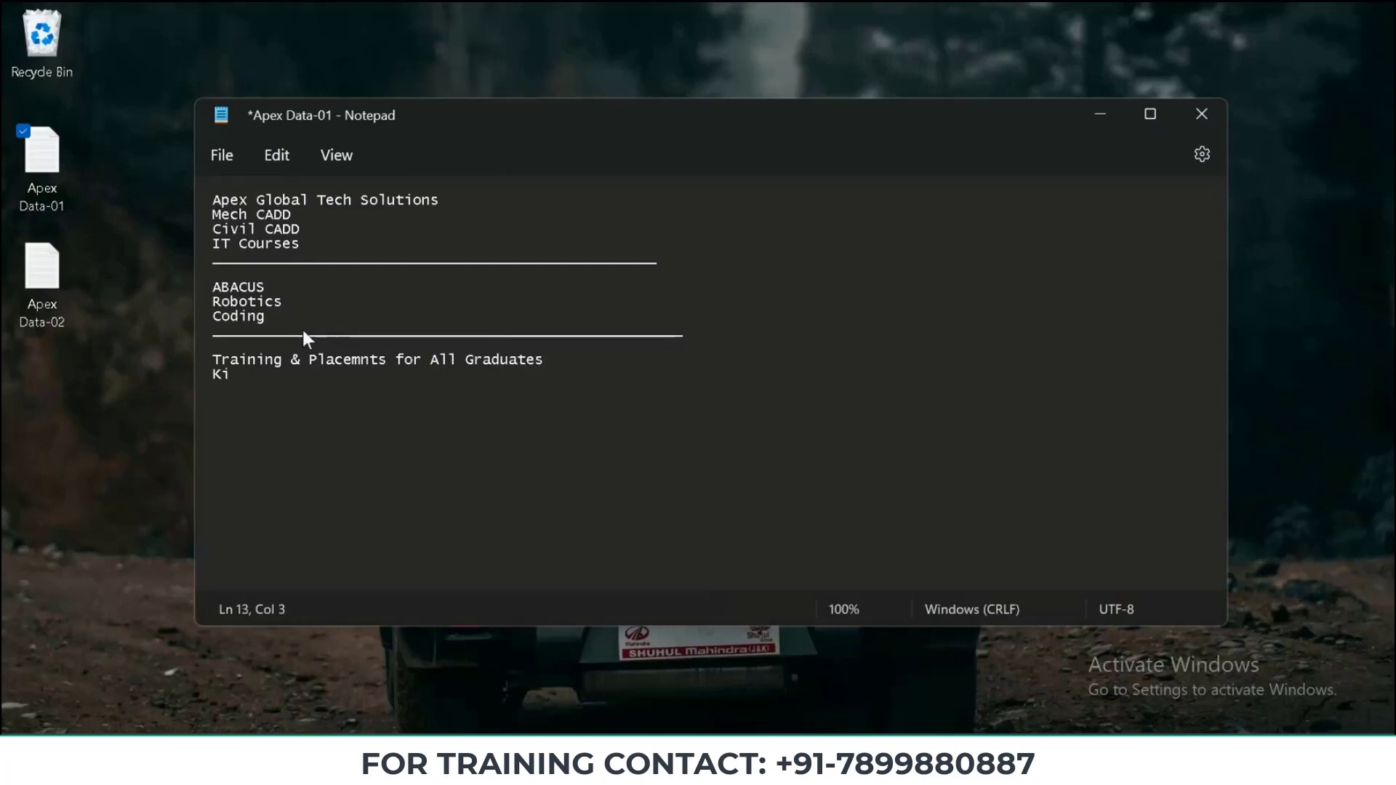
type("ds Learning Center")
key("ctrl+s")
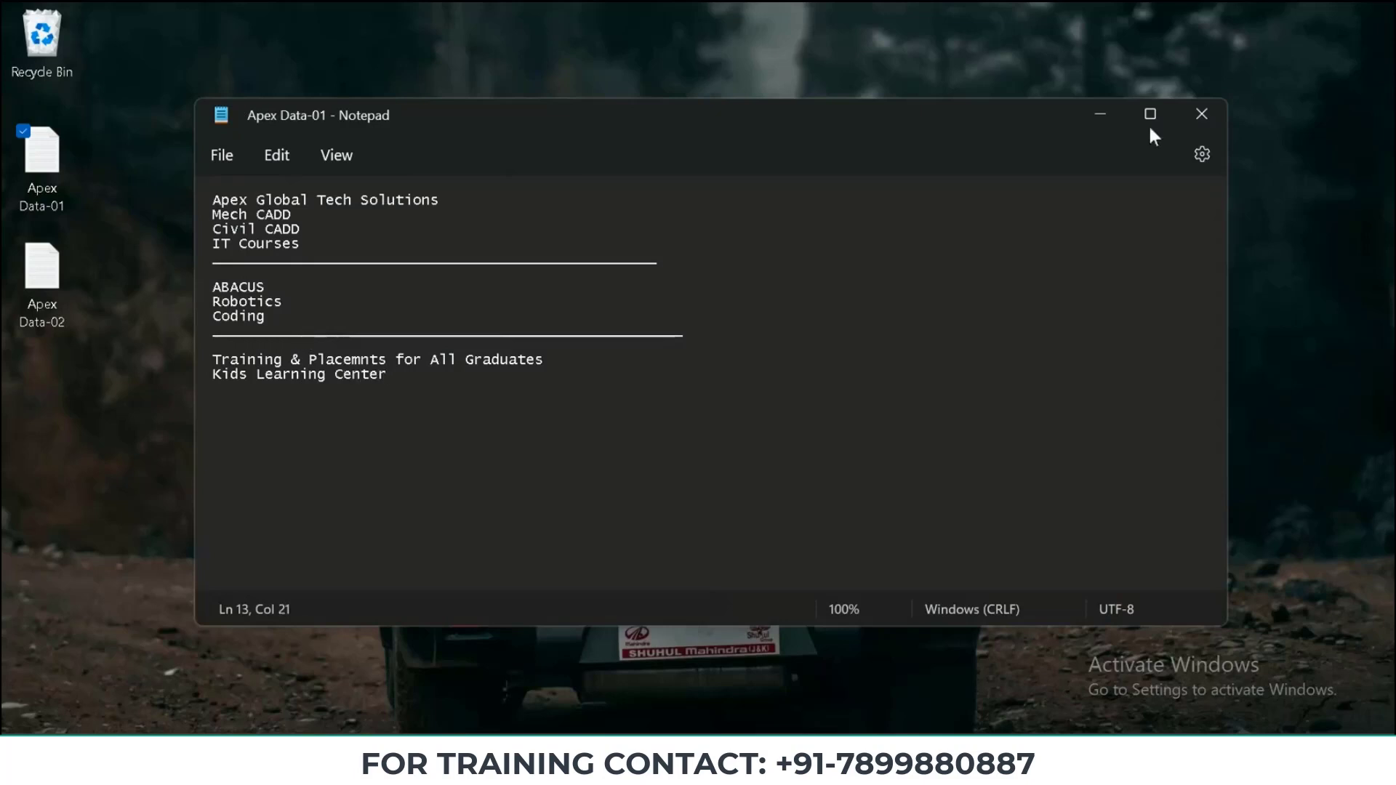
left_click(1201, 115)
- Switch back to the S3 console in Chrome and open the apex123 bucket from the bucket list
mouse_move(669, 763)
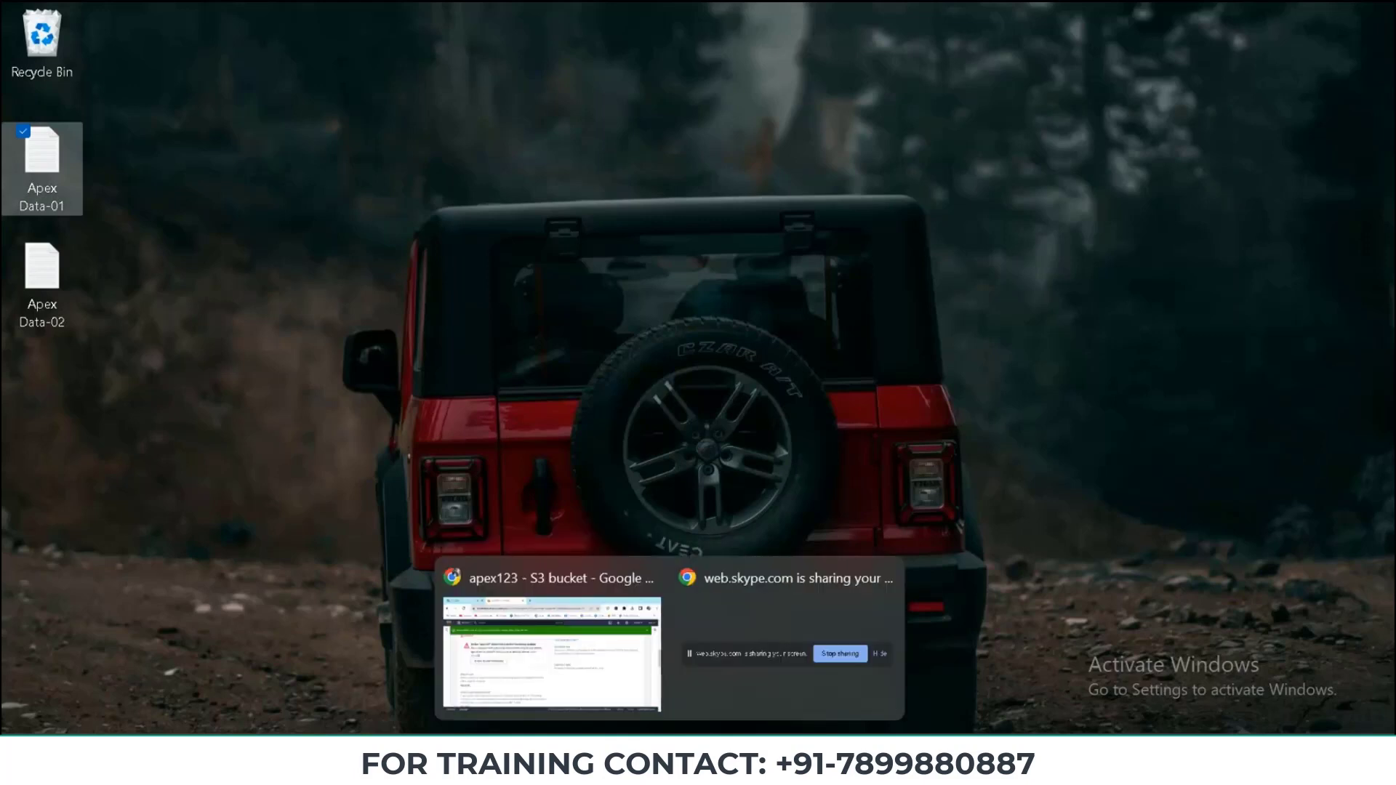
left_click(591, 683)
scroll(368, 508, "up", 15)
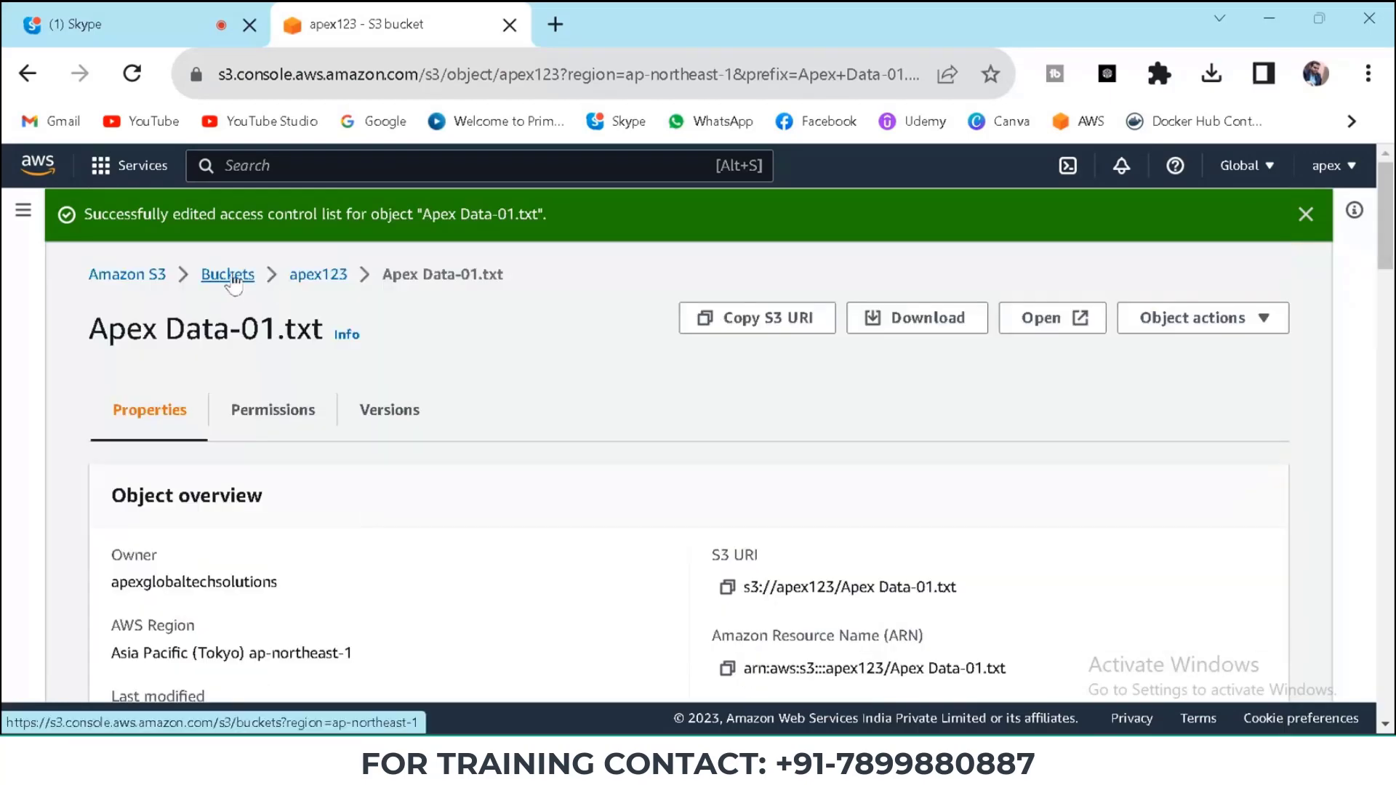
left_click(233, 279)
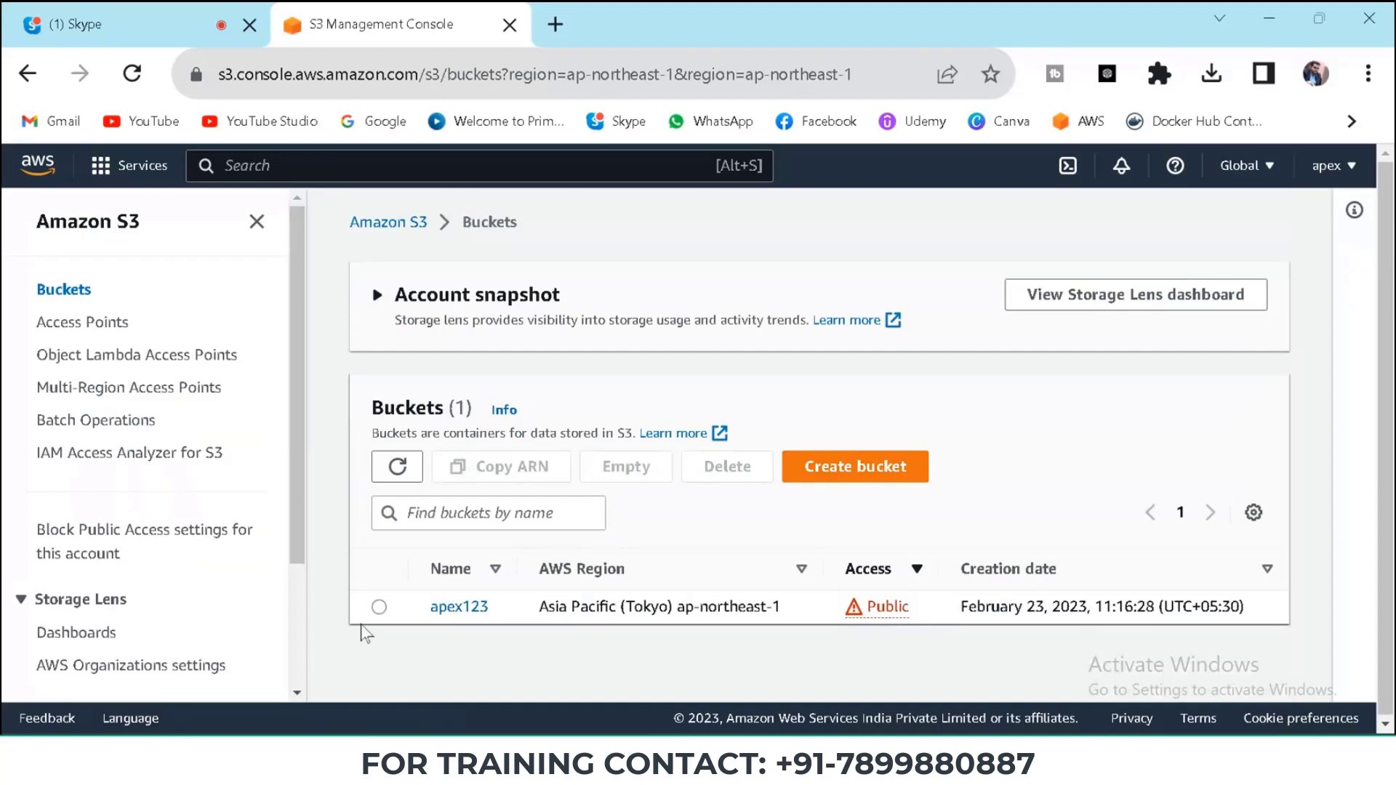
left_click(439, 608)
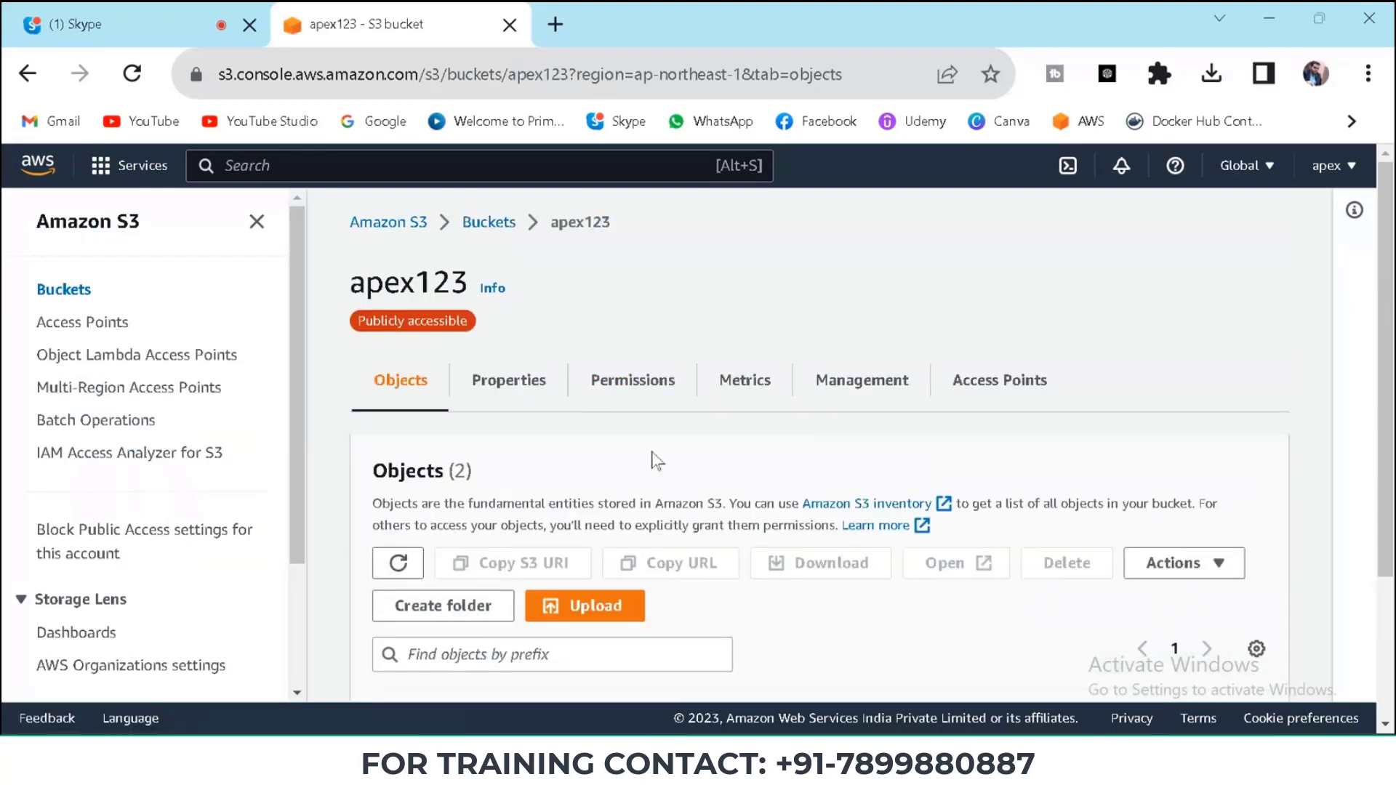
- Start an upload to the apex123 bucket and add the edited Apex Data-01 file from the Desktop
scroll(657, 460, "down", 3)
left_click(615, 414)
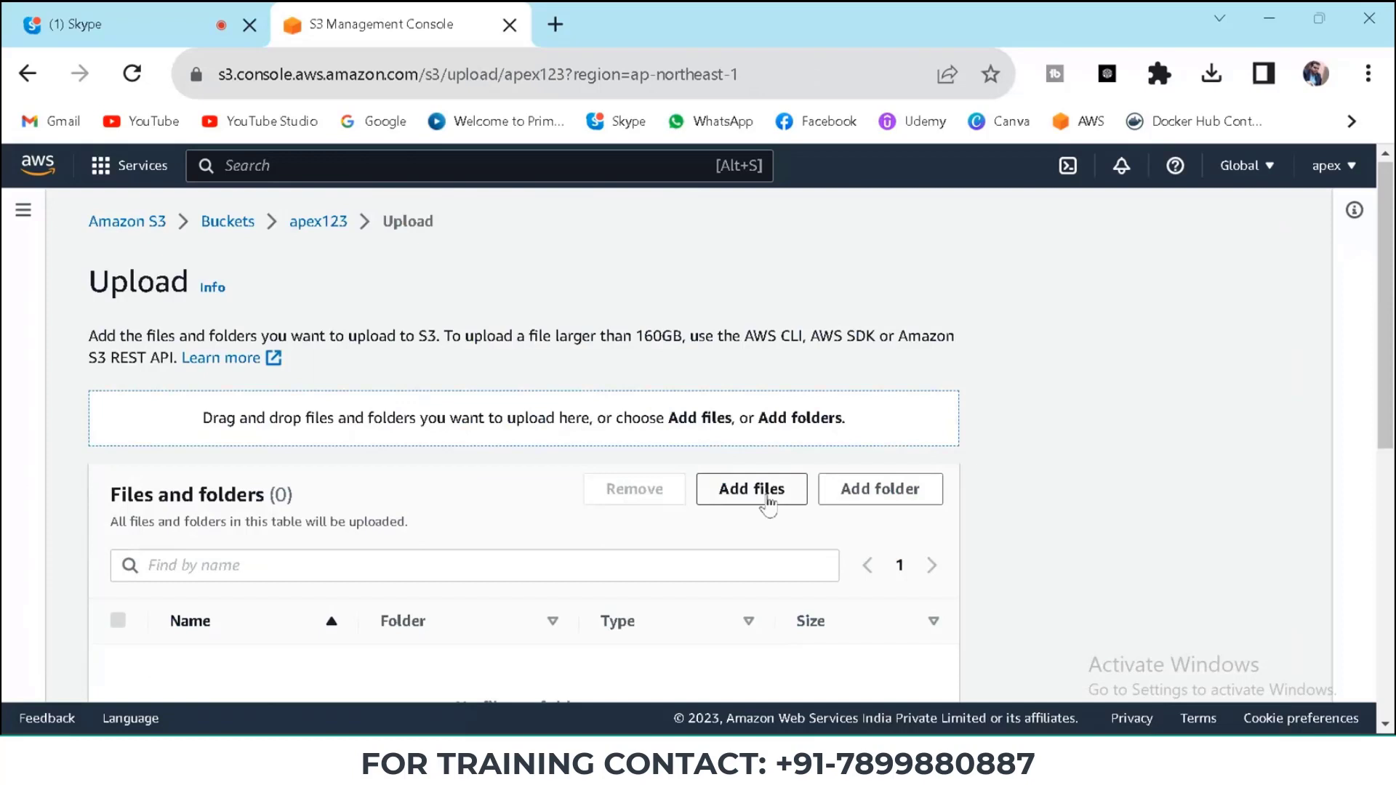
left_click(768, 498)
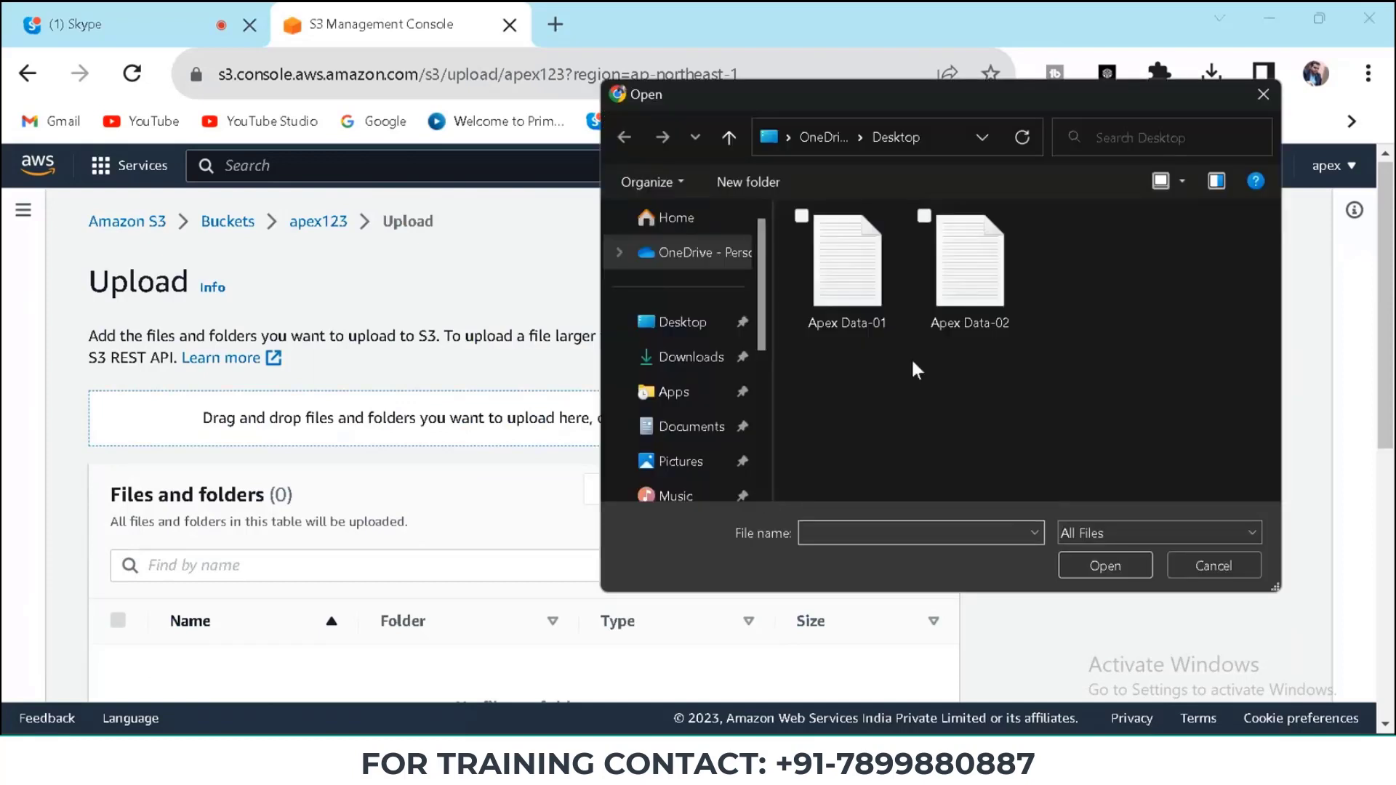
double_click(840, 301)
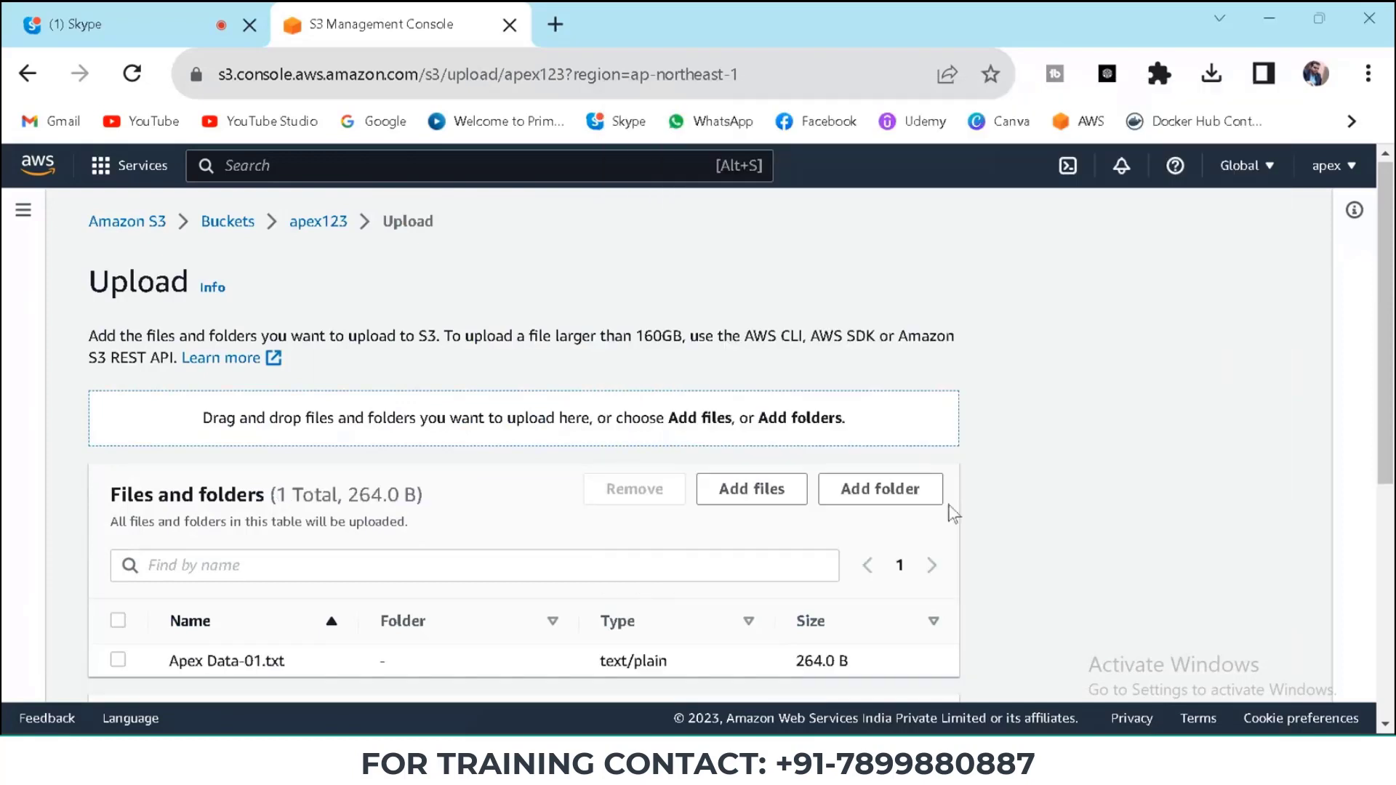
- Specify individual ACL permissions for the upload, granting Everyone (public access) Read on the objects and on the object ACL
scroll(660, 604, "down", 5)
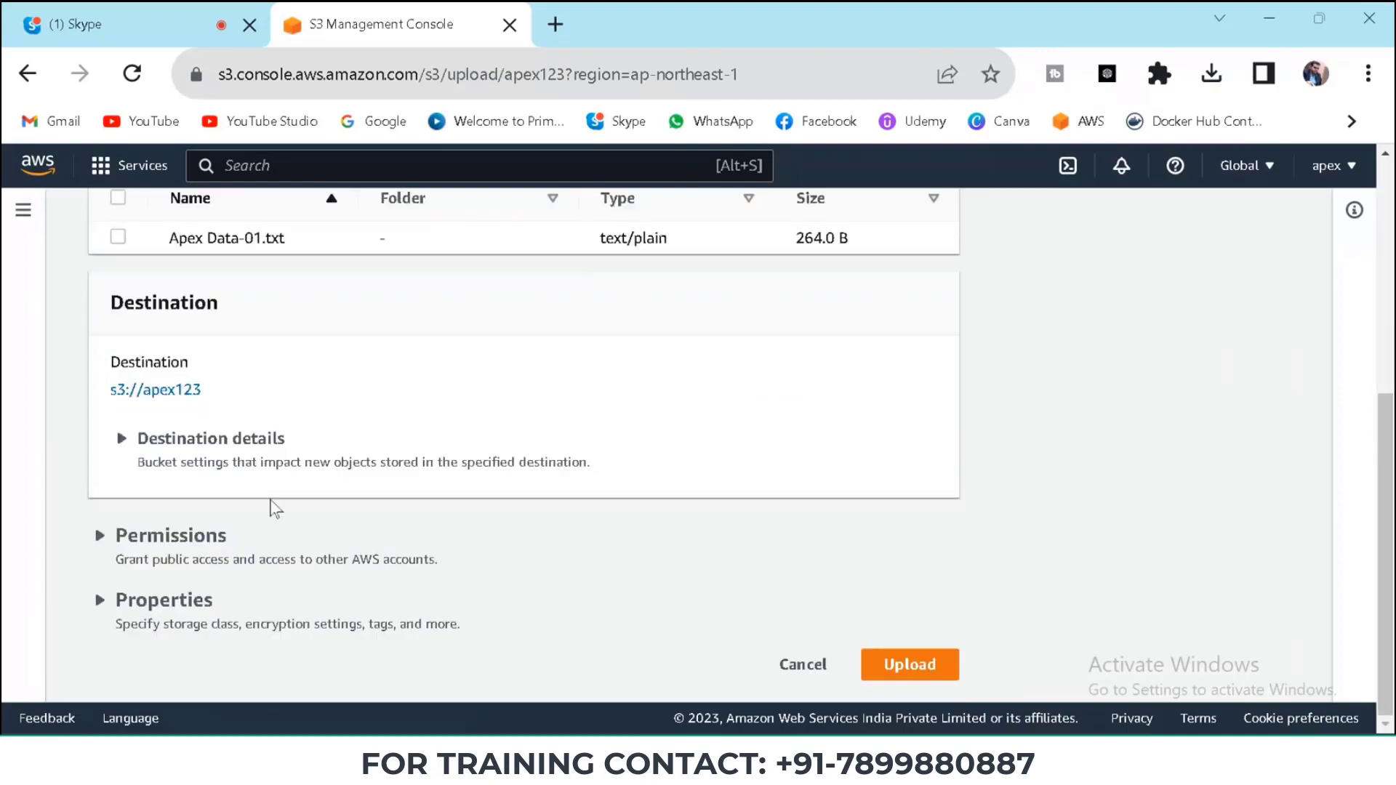
left_click(144, 544)
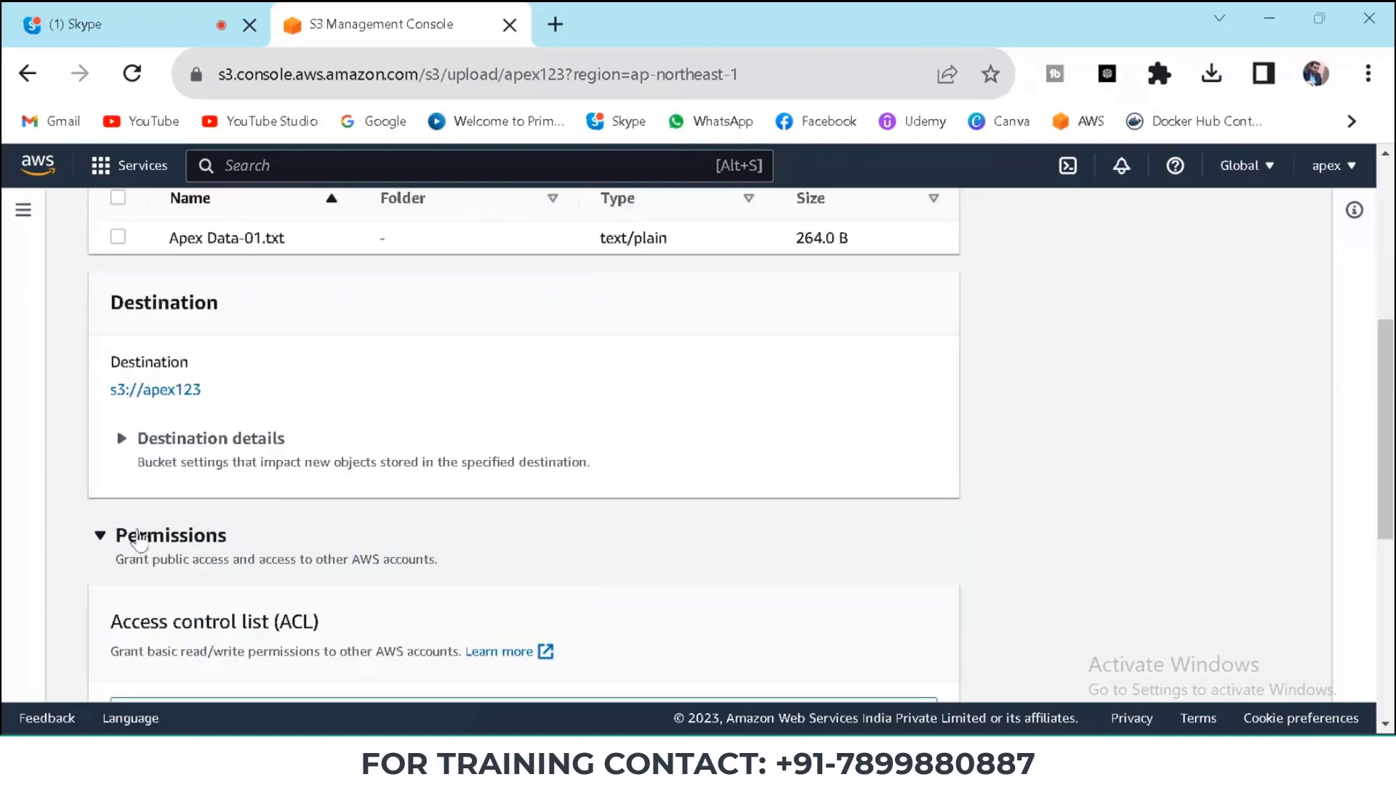
scroll(429, 530, "down", 5)
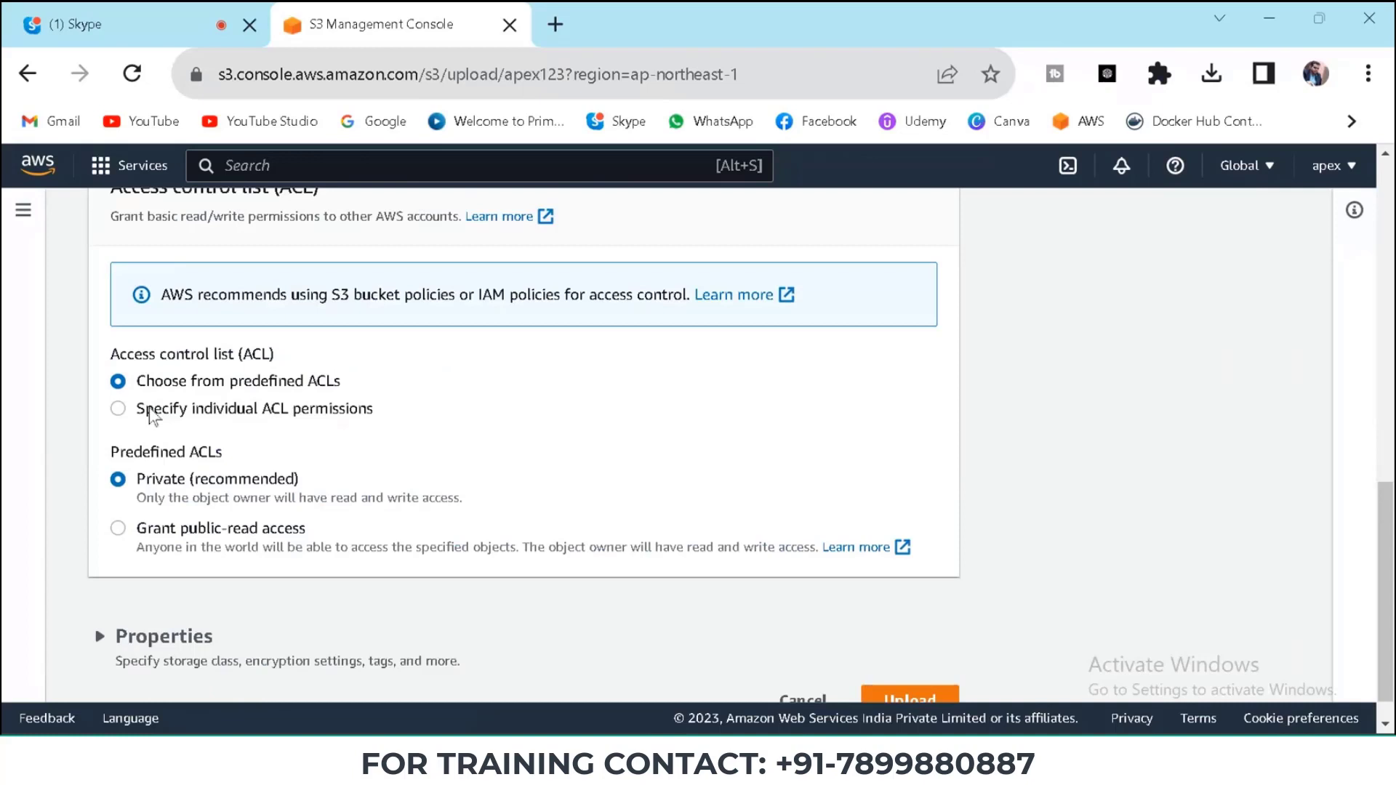
left_click(150, 412)
left_click(332, 652)
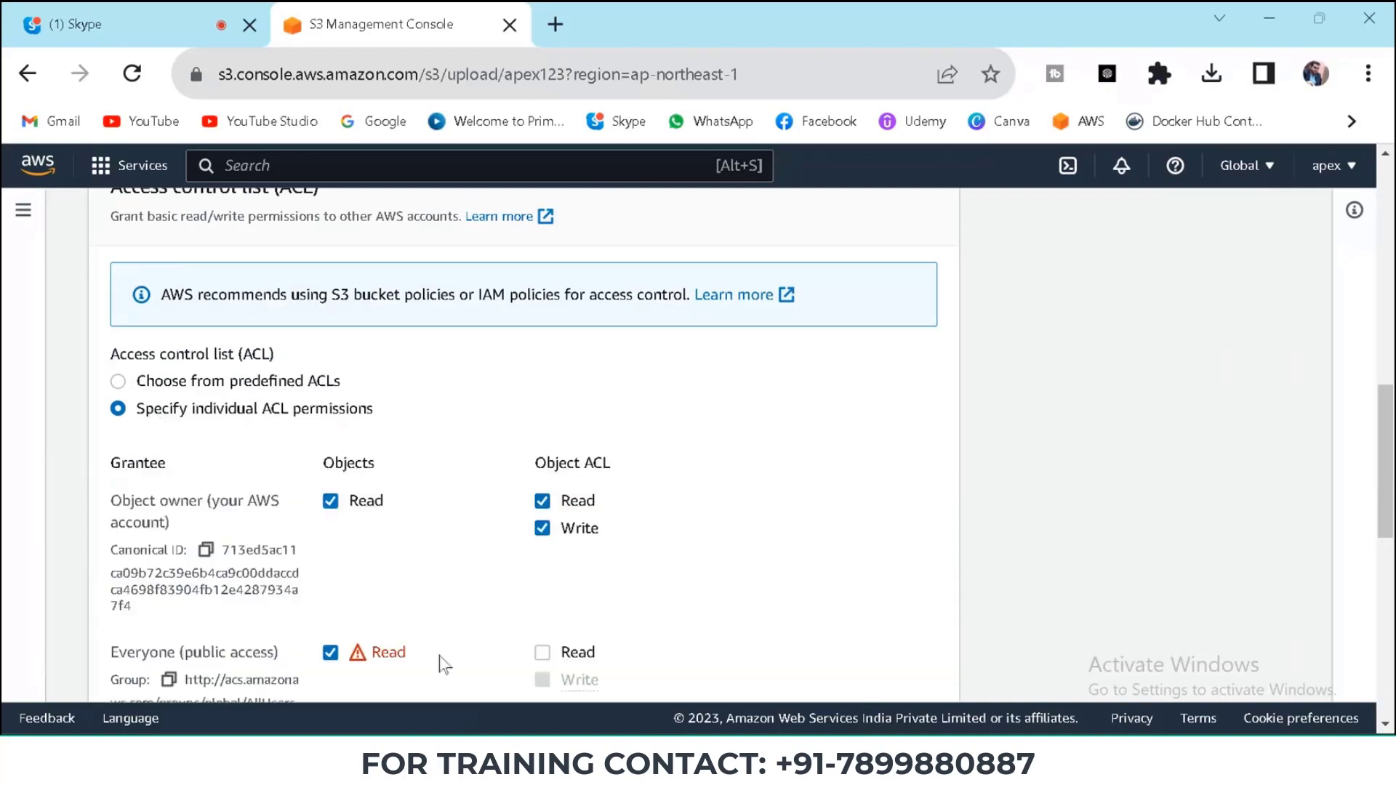
left_click(558, 658)
- Acknowledge the effects of the changes on the specified objects, upload Apex Data-01.txt, and close the upload status page
scroll(626, 631, "down", 5)
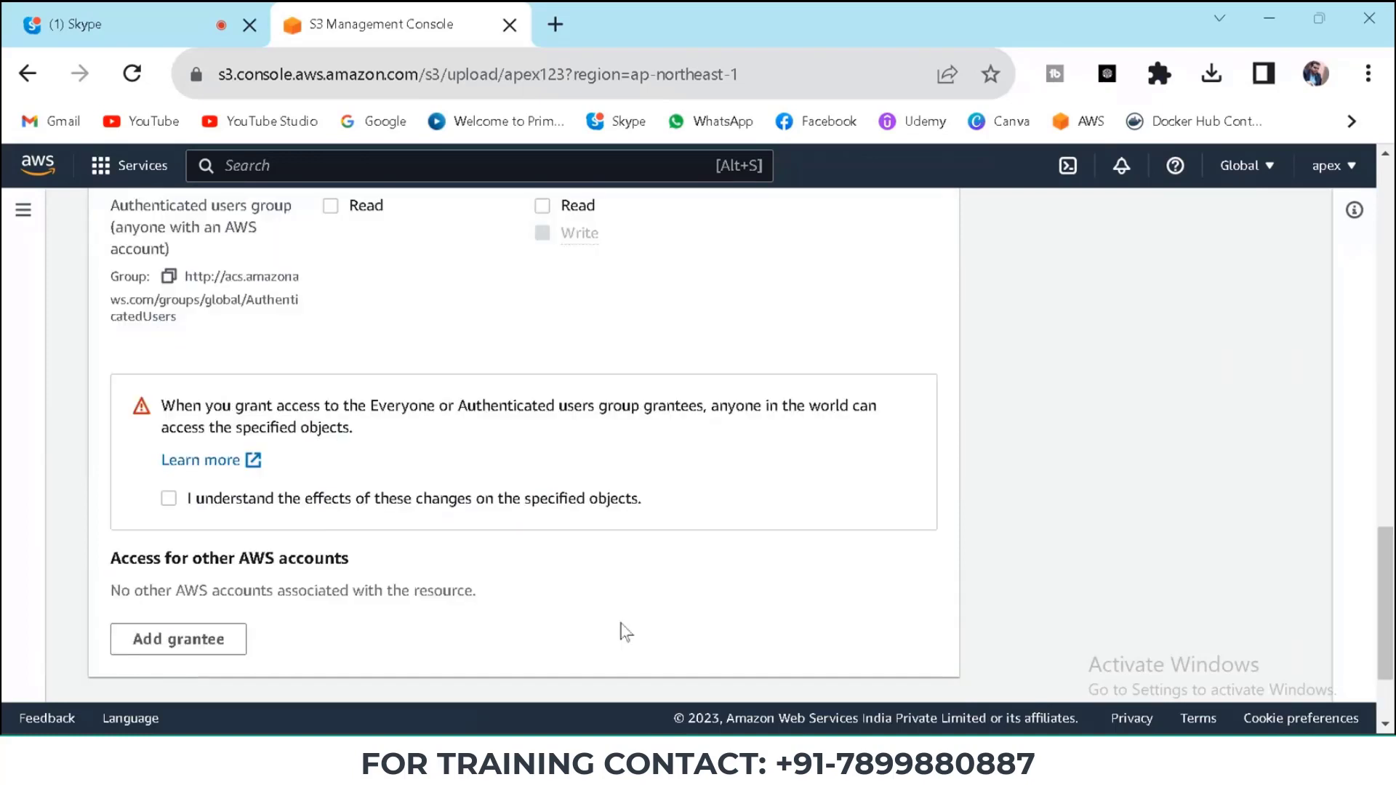
left_click(233, 509)
scroll(233, 513, "up", 6)
scroll(233, 516, "down", 4)
scroll(233, 517, "down", 3)
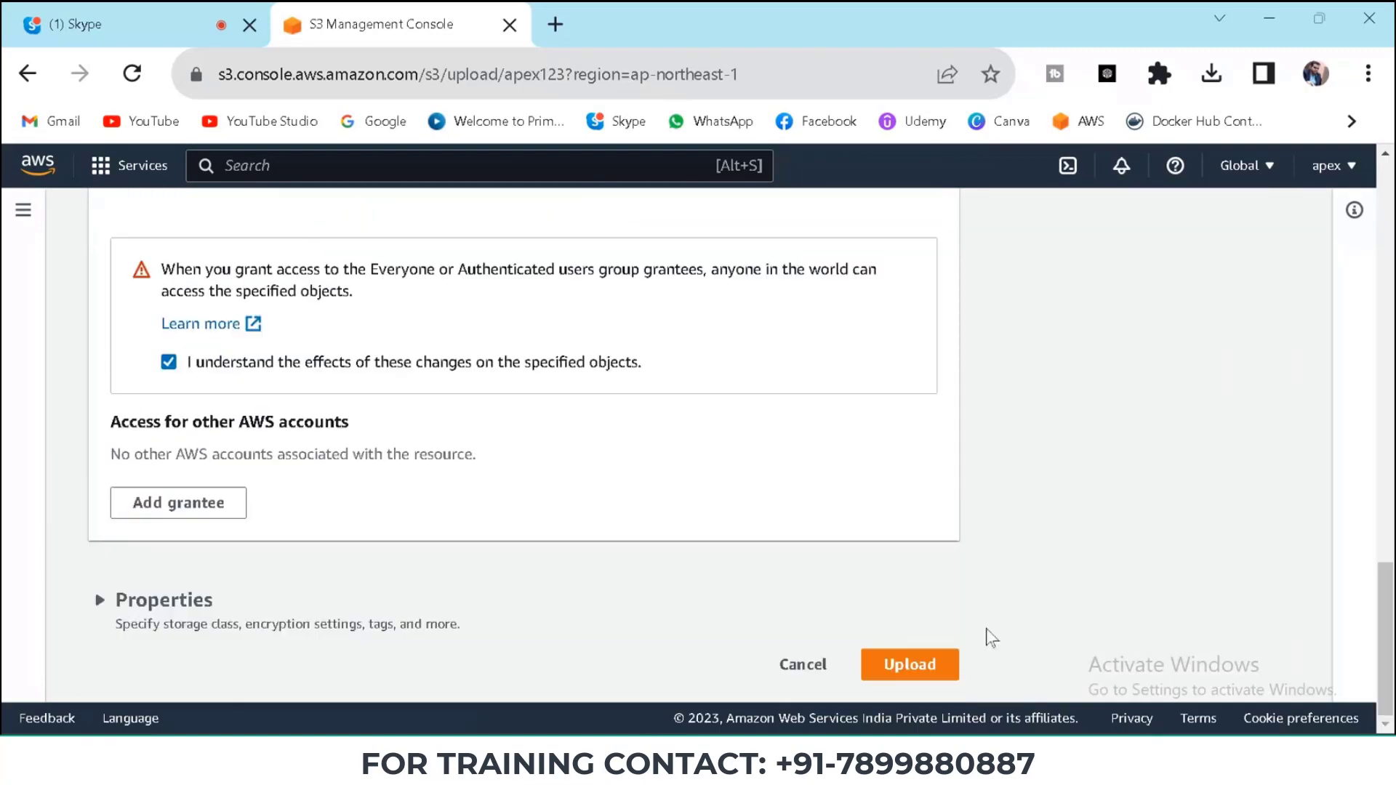
left_click(893, 665)
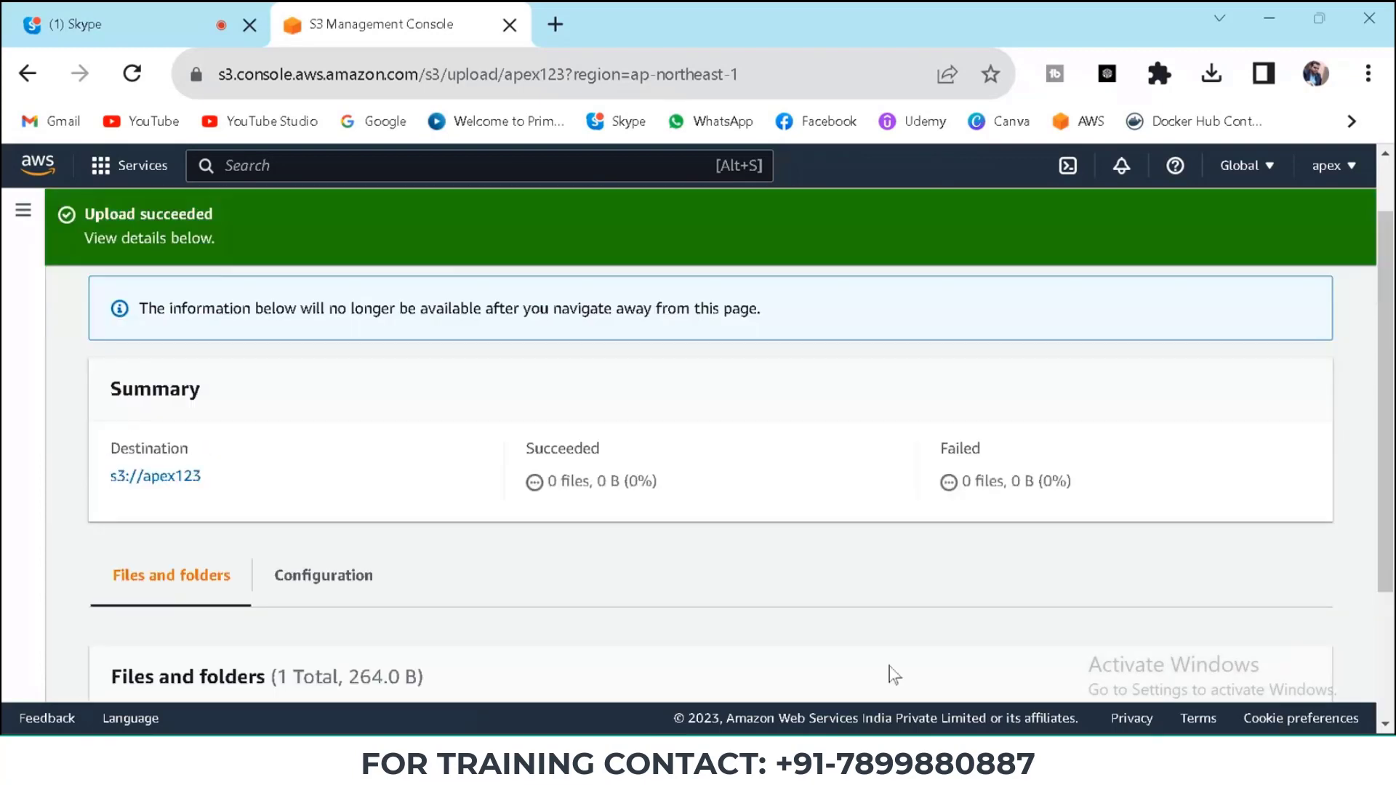
scroll(816, 581, "up", 1)
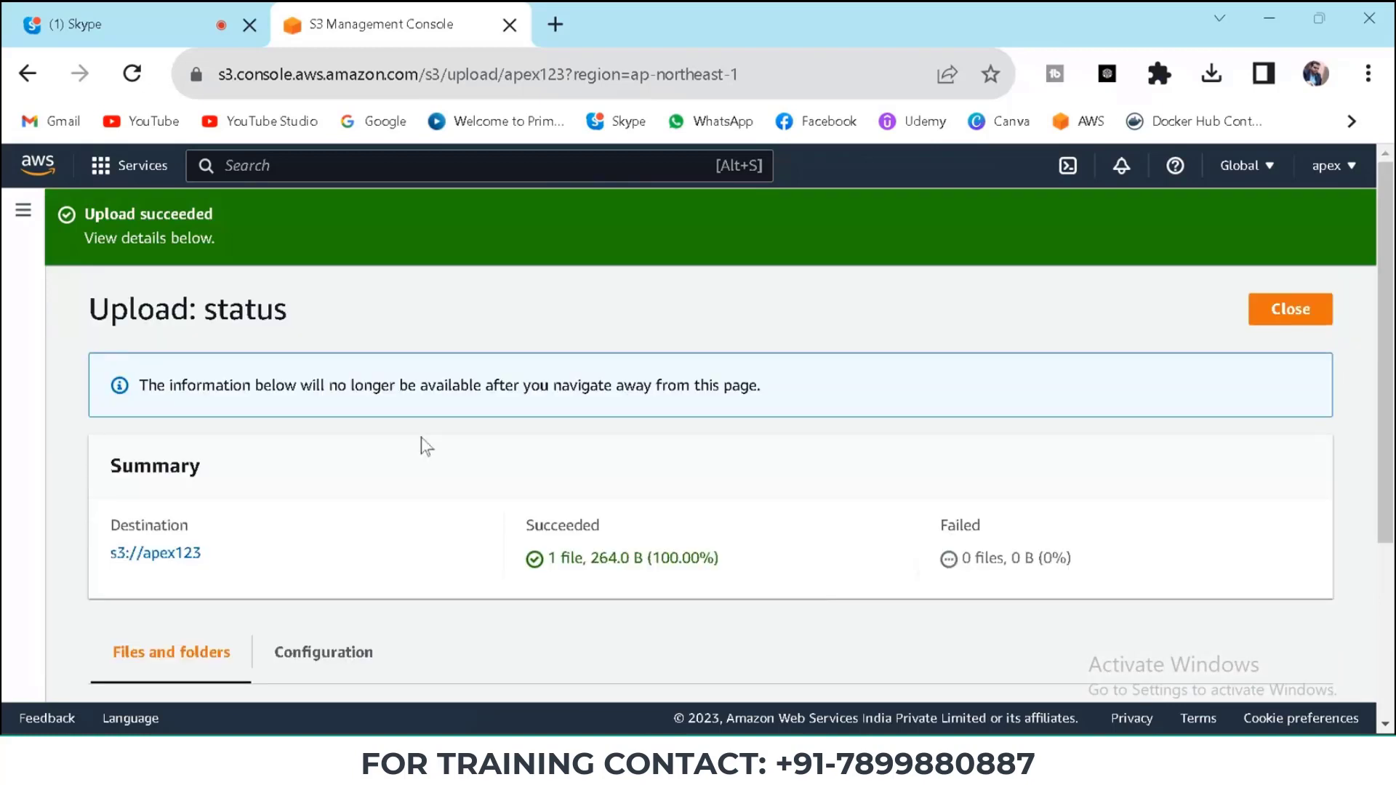
left_click(1265, 318)
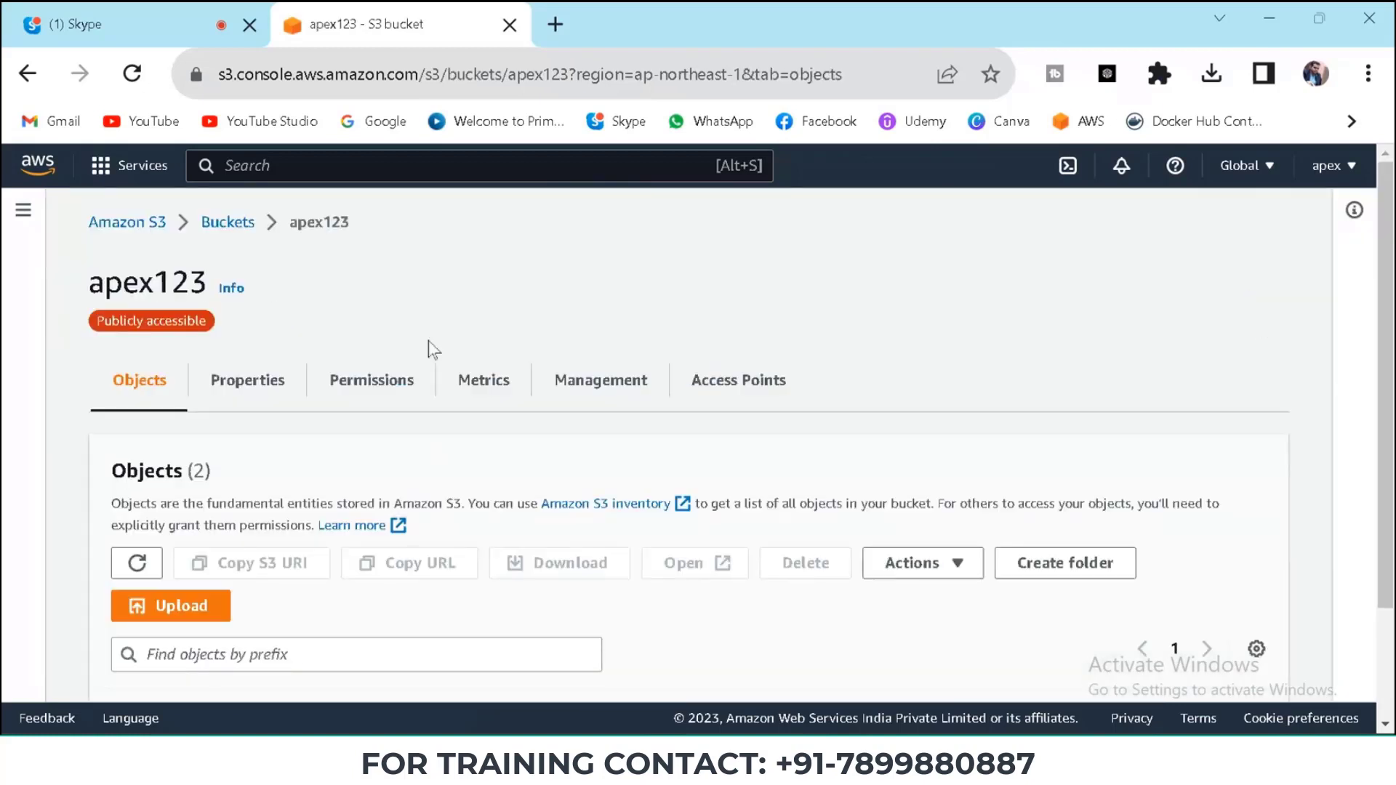
- Open the uploaded Apex Data-01.txt from the apex123 bucket in a new browser tab to check its updated content
scroll(446, 474, "down", 2)
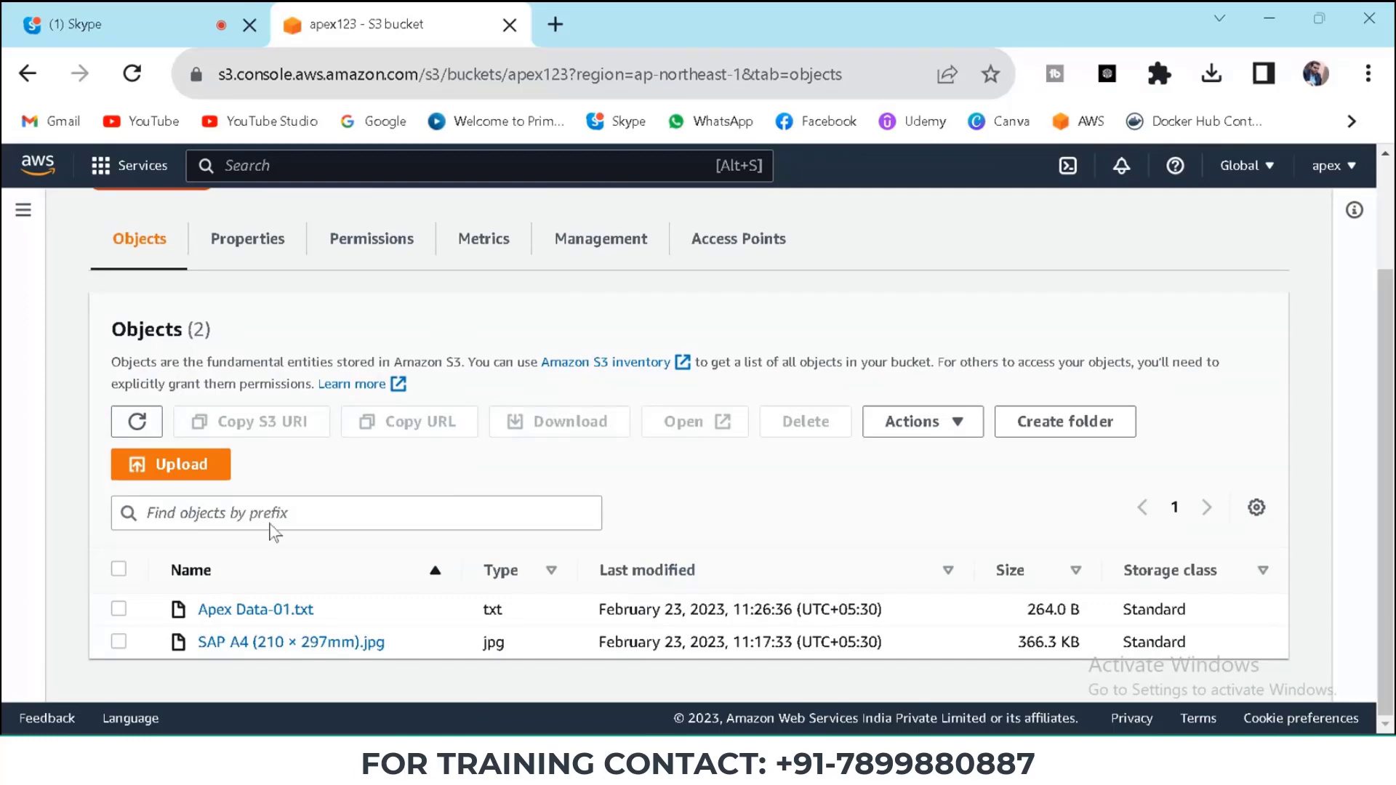
scroll(283, 374, "up", 2)
left_click(235, 224)
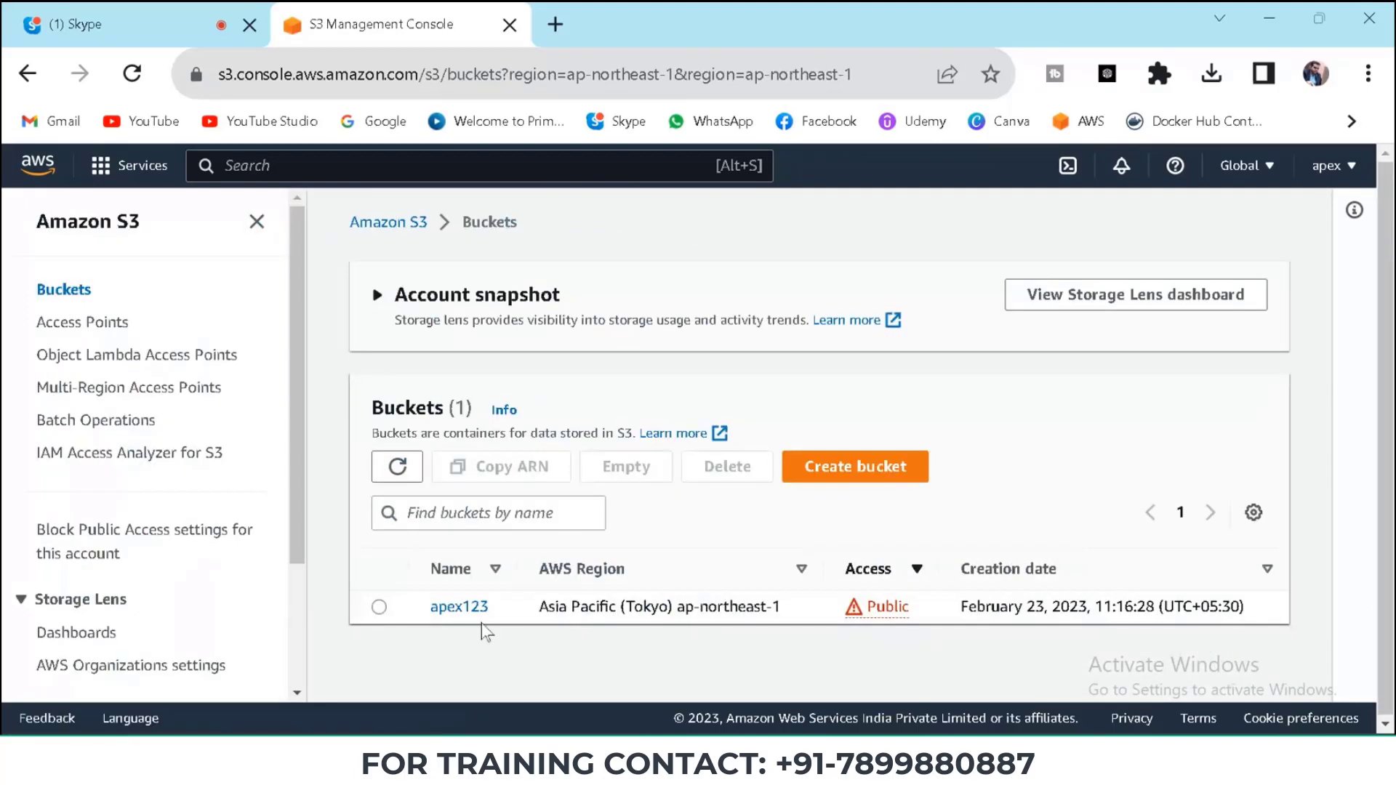
left_click(438, 608)
scroll(444, 615, "down", 2)
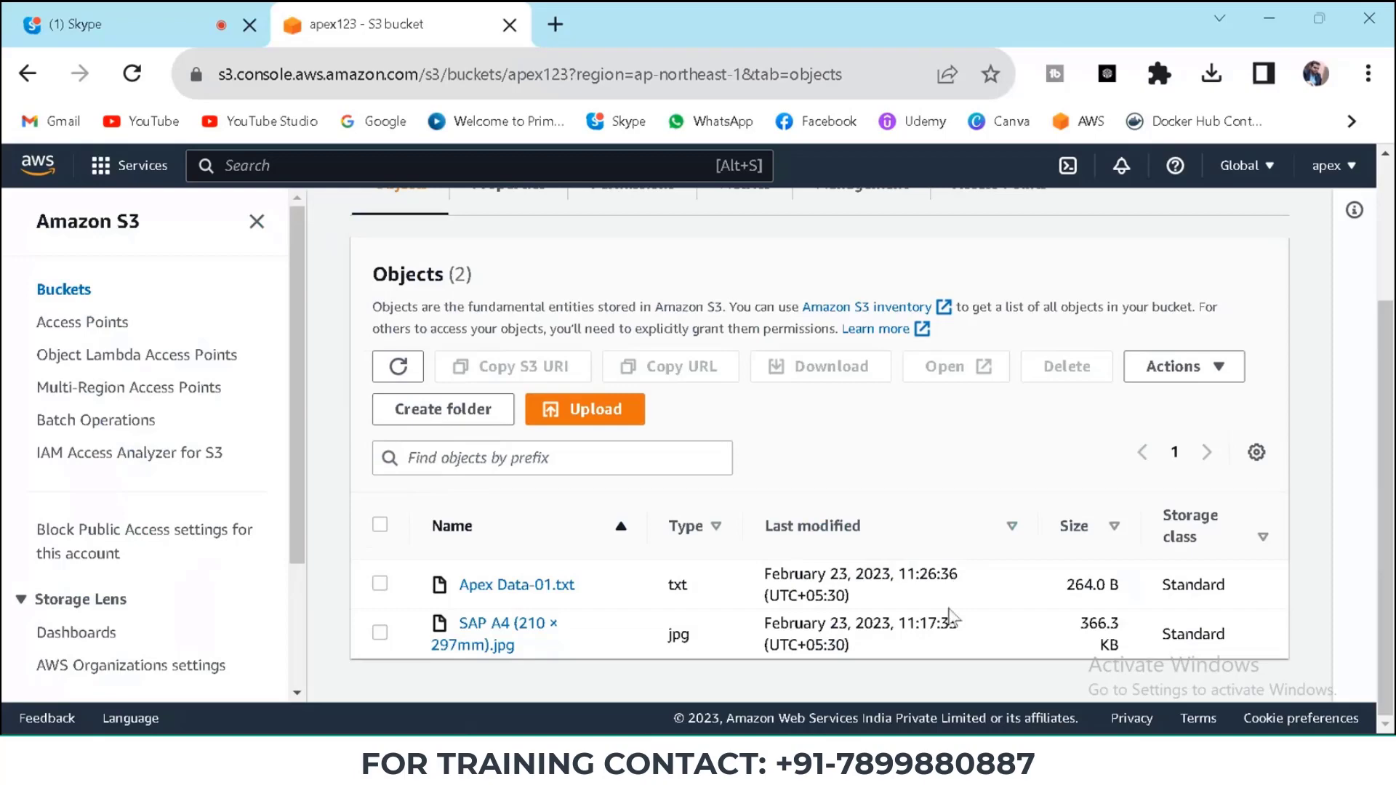
left_click(486, 589)
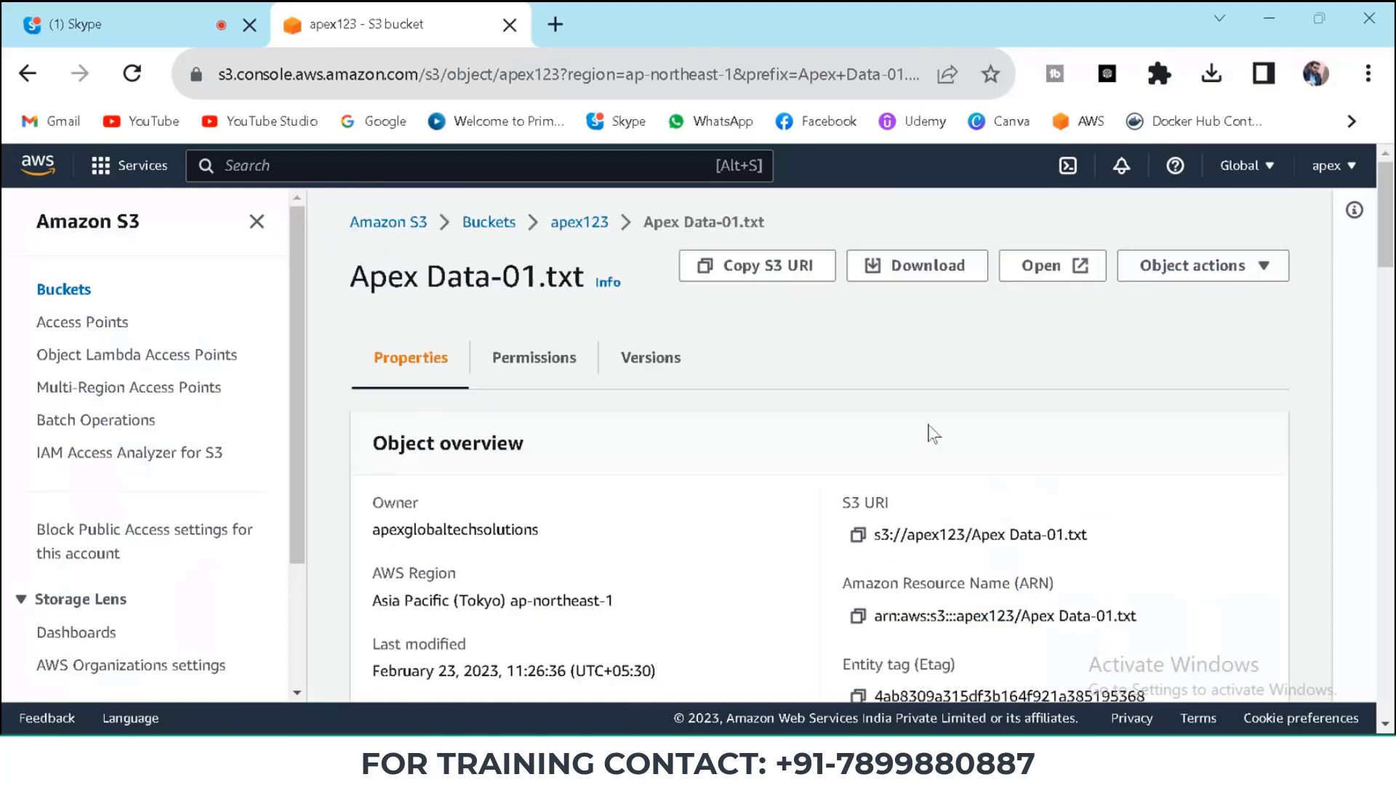
left_click(1032, 270)
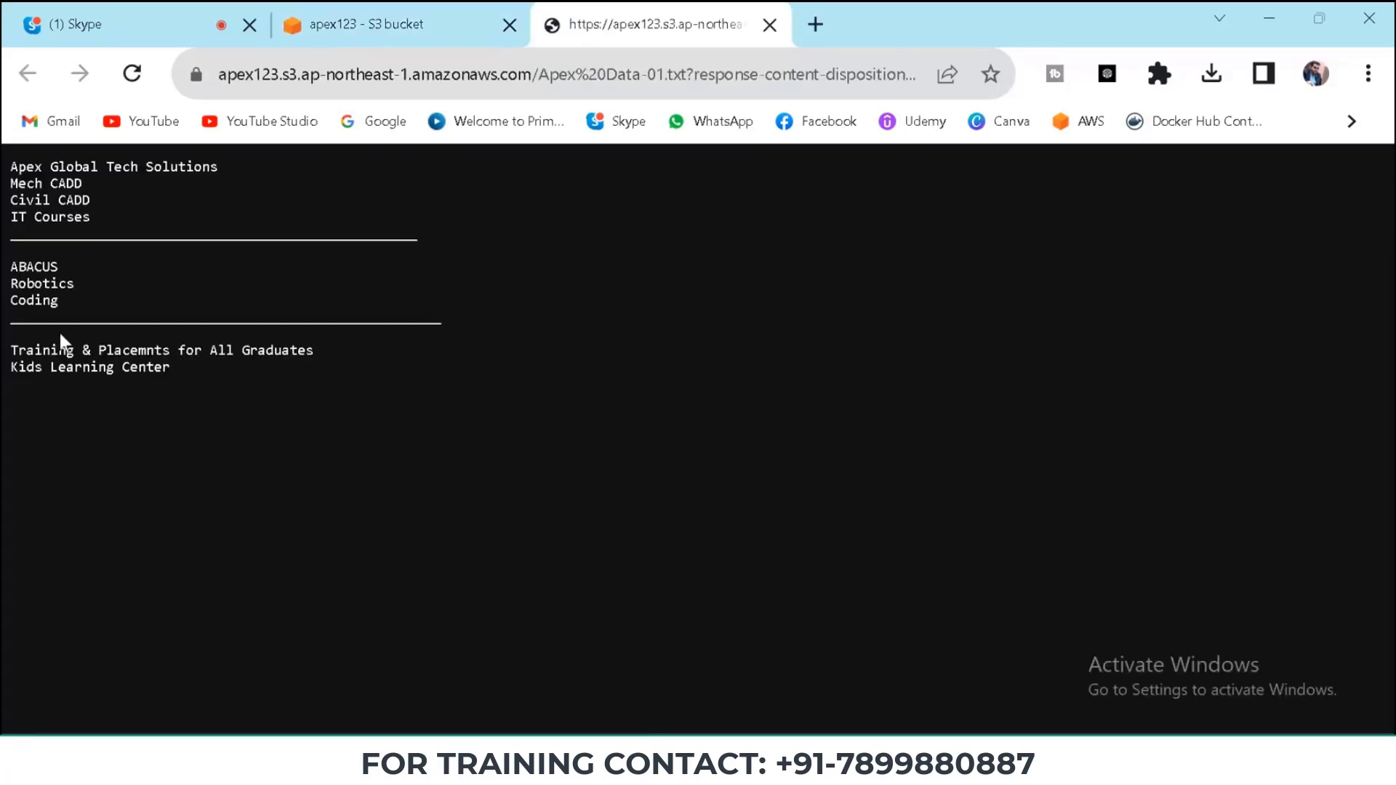
left_click_drag(170, 367, 443, 11)
- Return to the Apex Data-01.txt object page and review its properties and object management overview
left_click(442, 13)
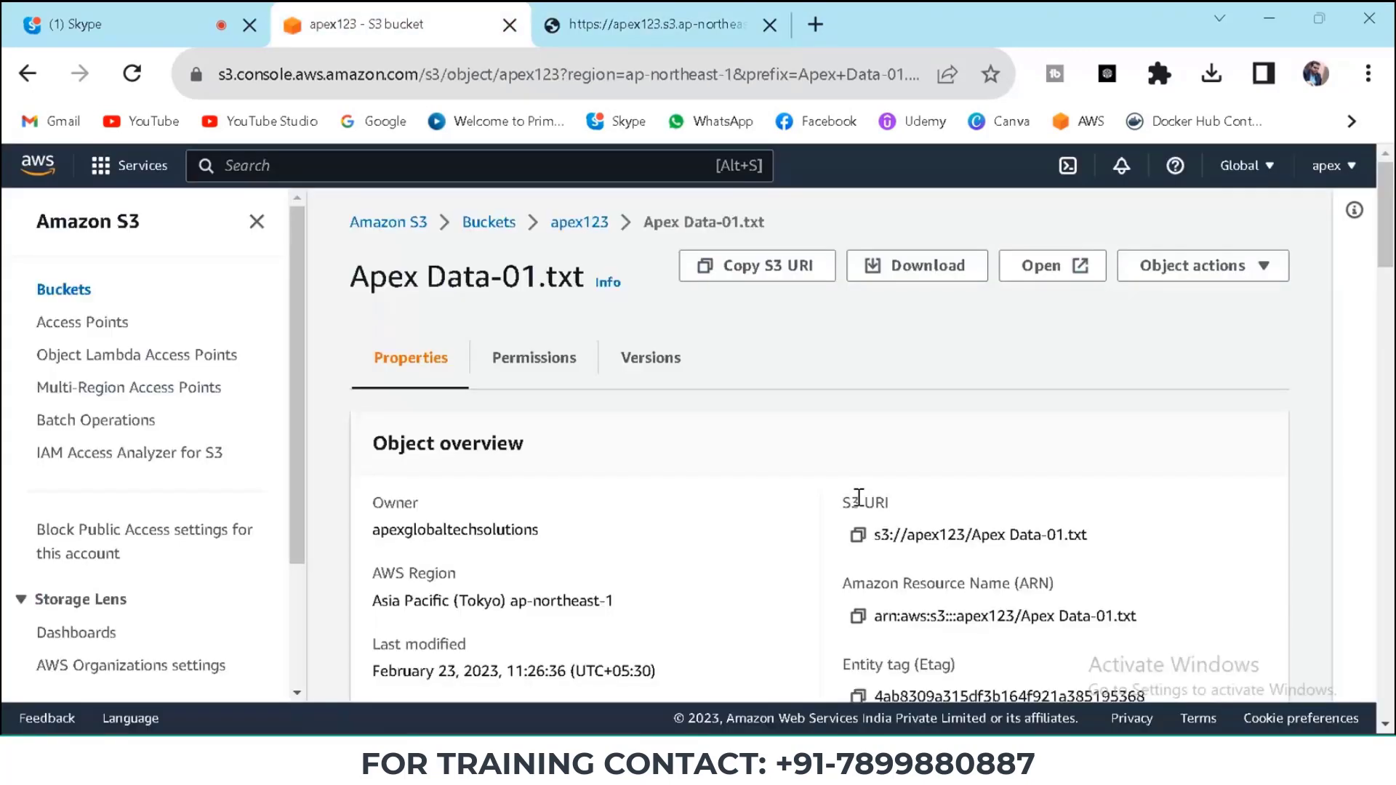
scroll(859, 497, "down", 5)
scroll(859, 503, "down", 6)
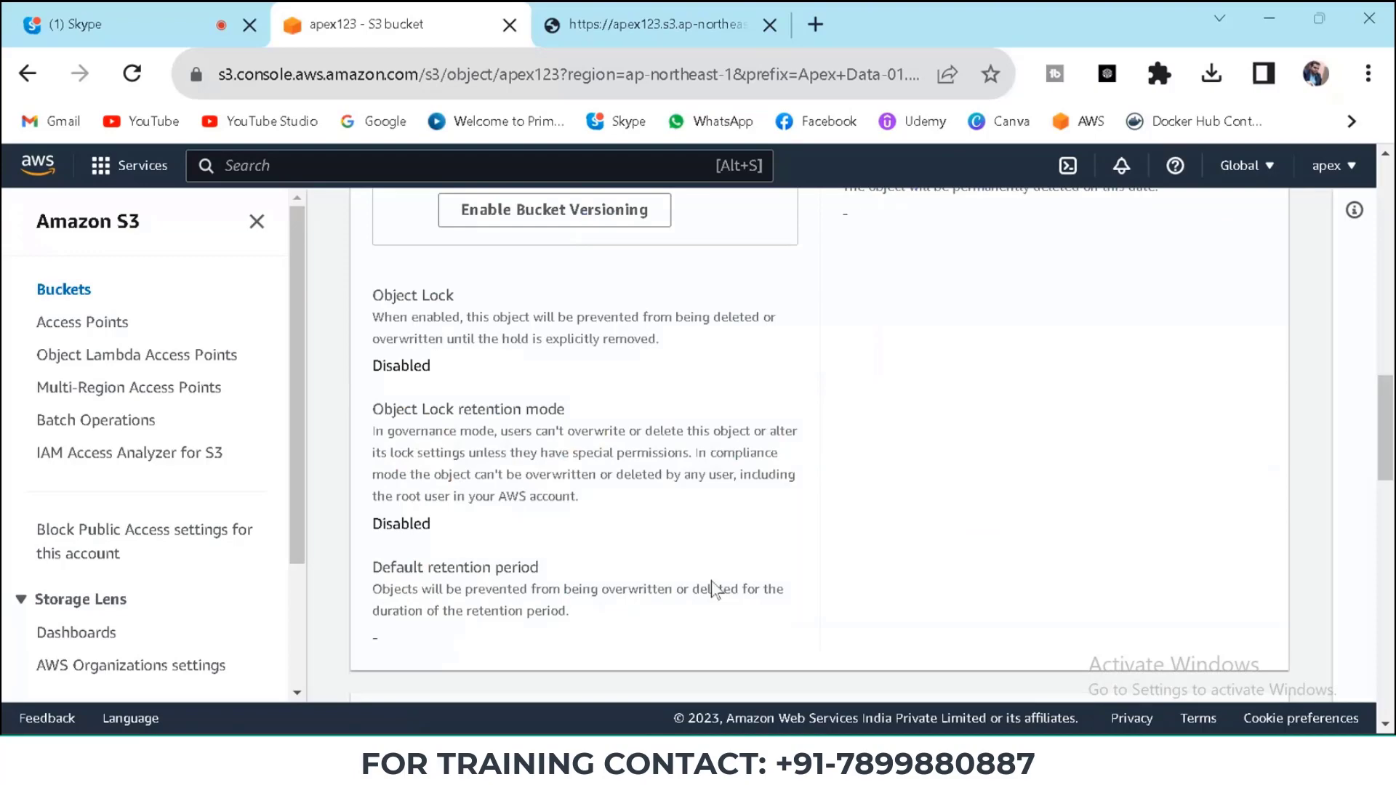
scroll(715, 589, "up", 7)
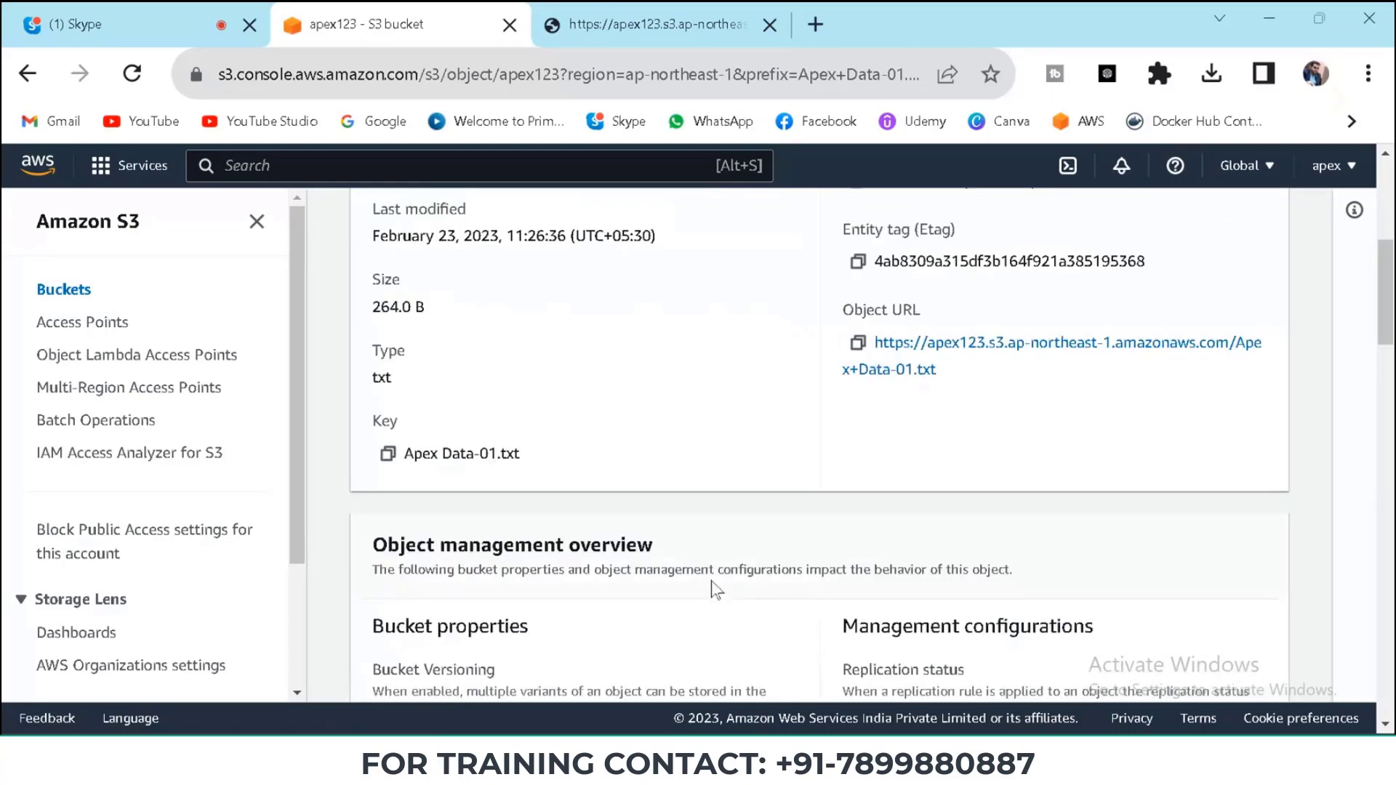
scroll(715, 589, "up", 6)
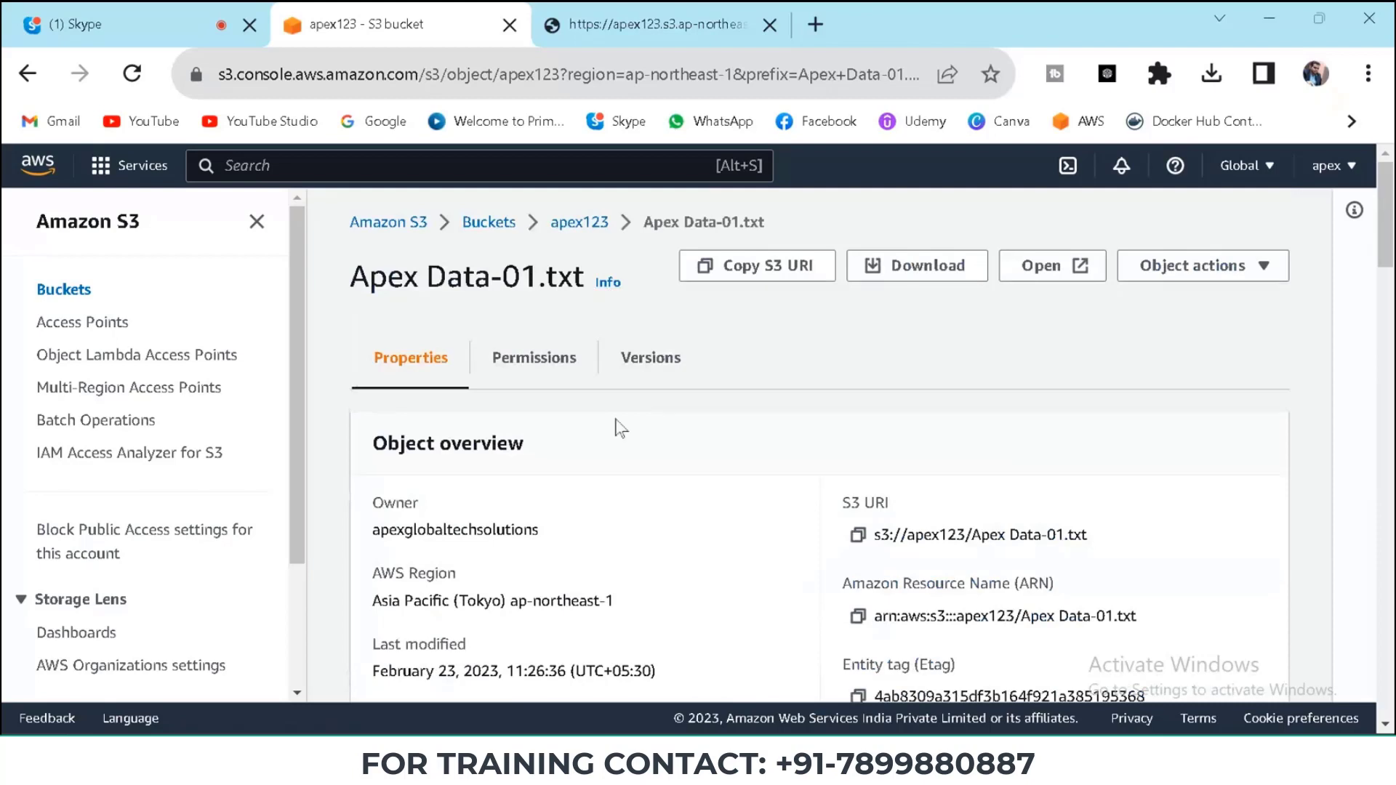
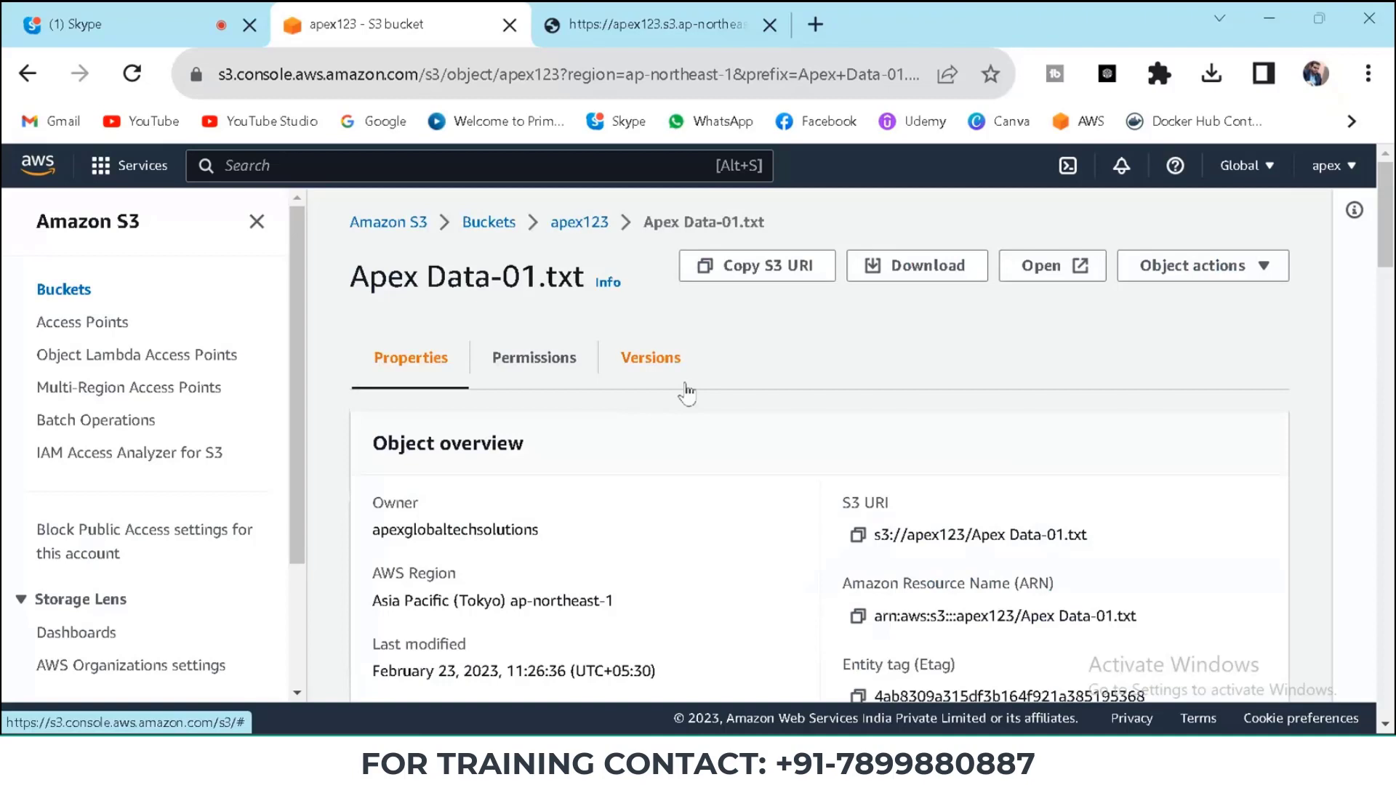
- Reopen the apex123 bucket from the bucket list and display its properties
left_click(491, 231)
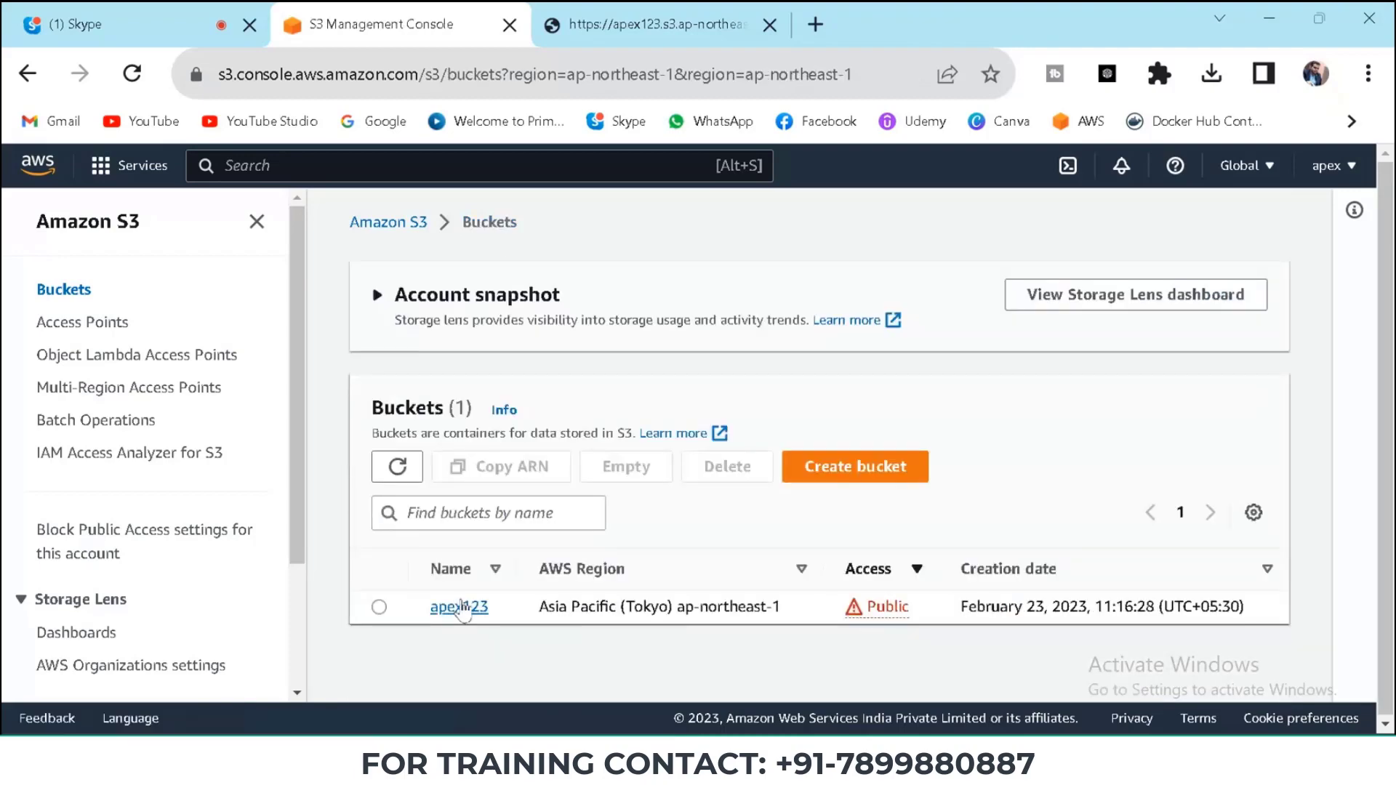
left_click(458, 608)
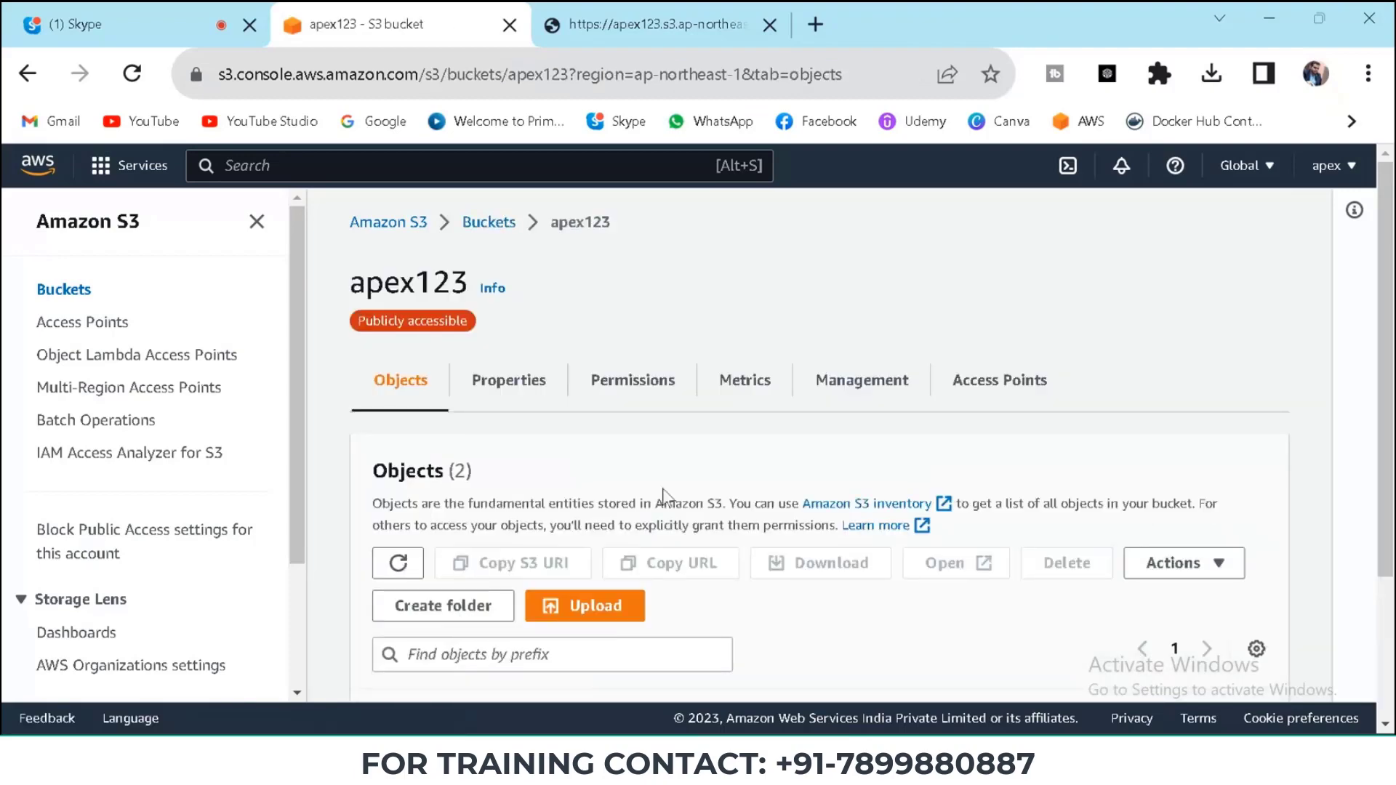
scroll(663, 496, "down", 3)
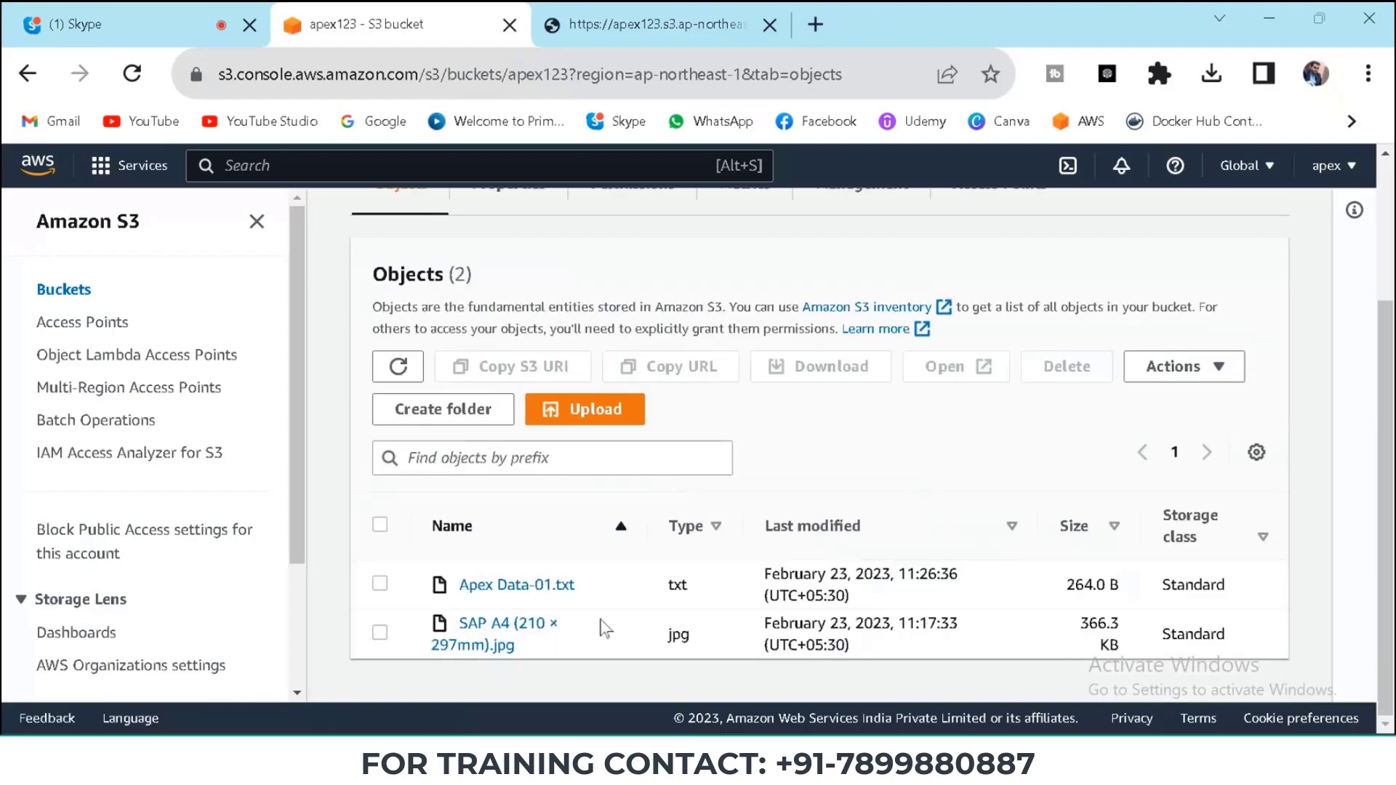
scroll(602, 630, "up", 3)
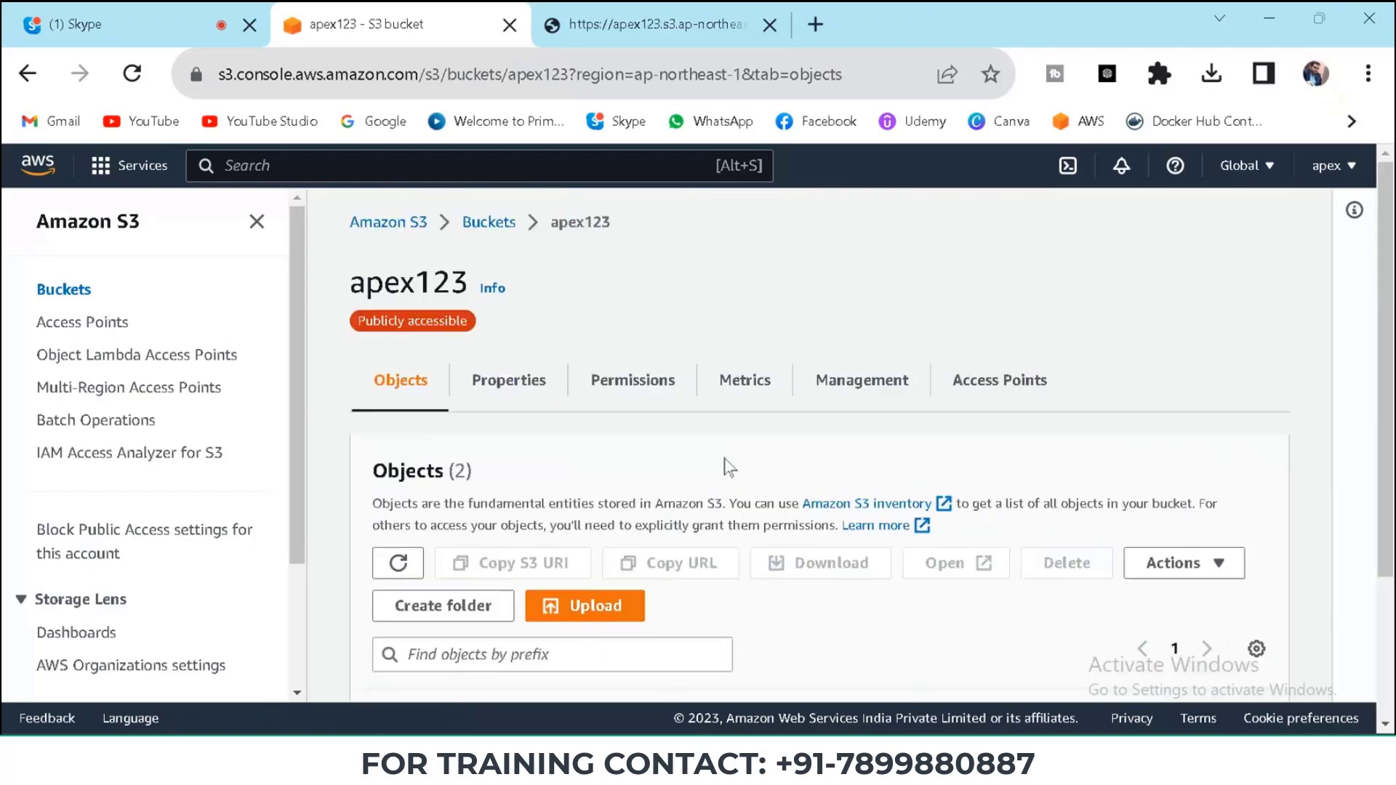
left_click(493, 393)
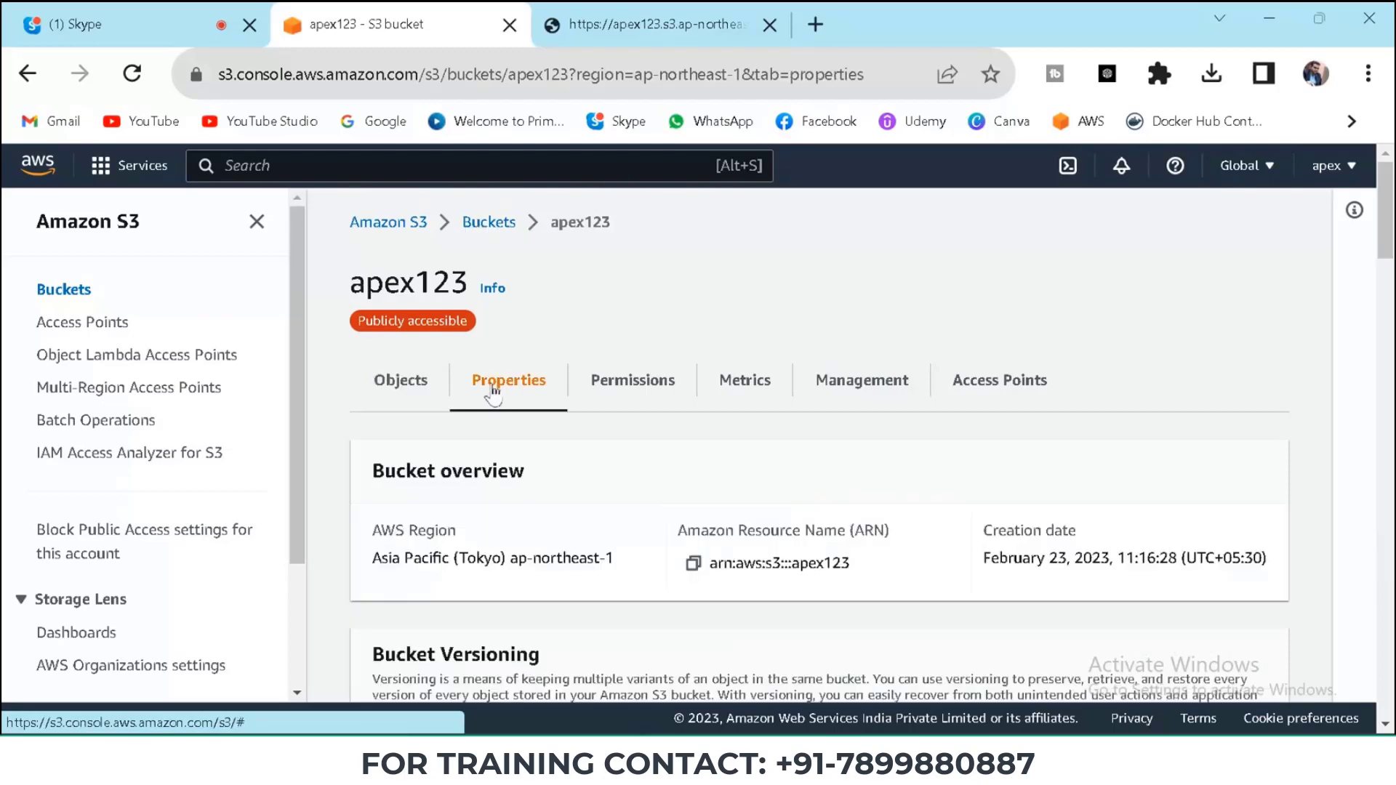
- Enable Bucket Versioning for apex123, save the change, and return to the bucket's object list
scroll(493, 392, "down", 3)
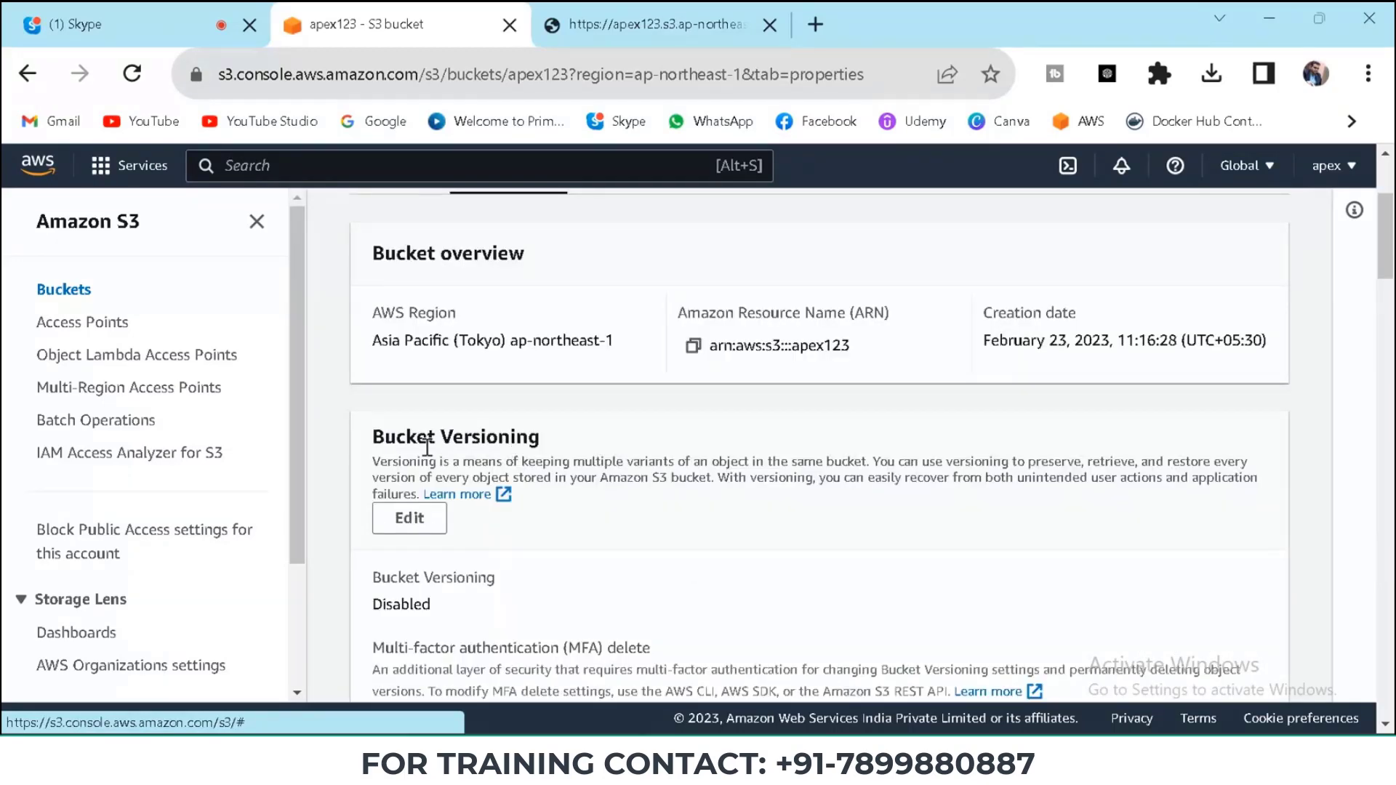
scroll(573, 541, "down", 2)
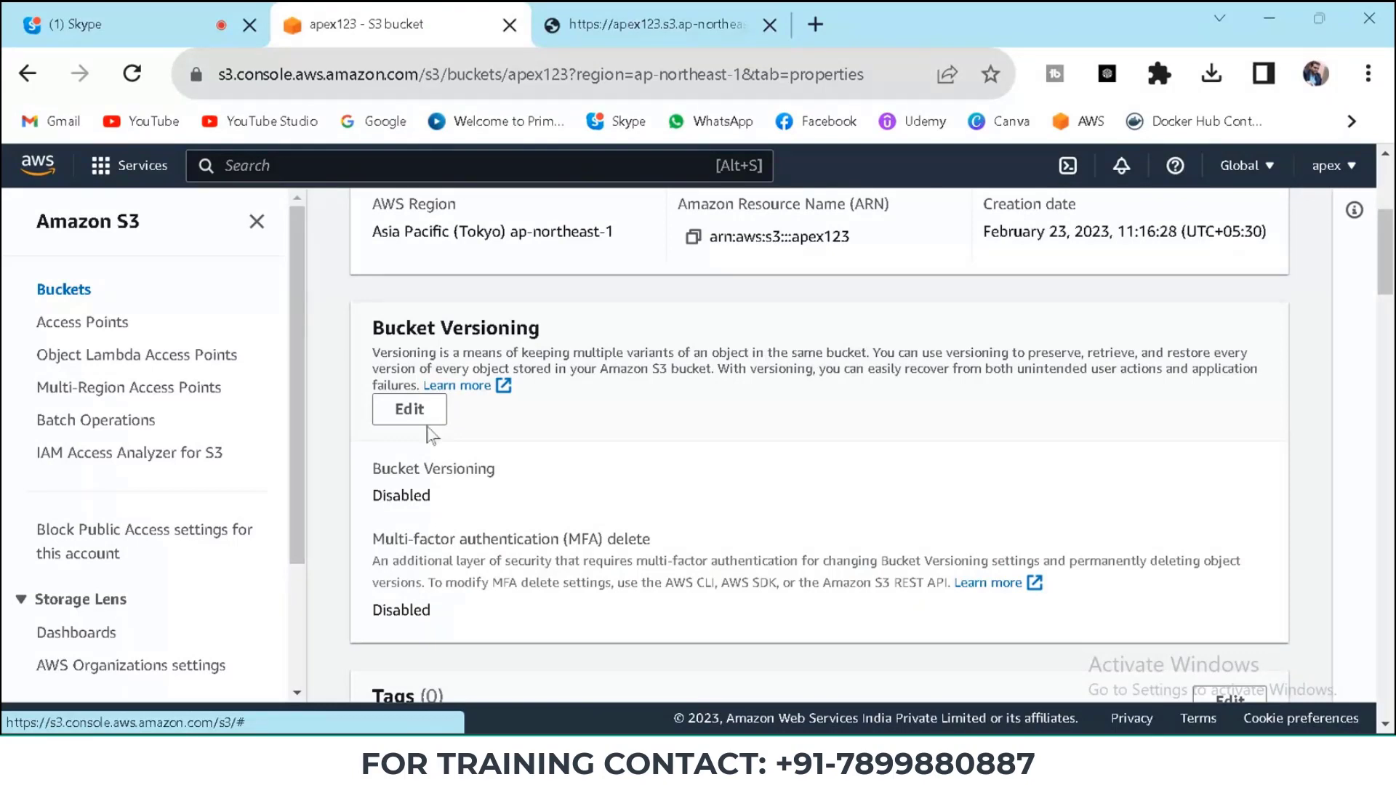
left_click(409, 410)
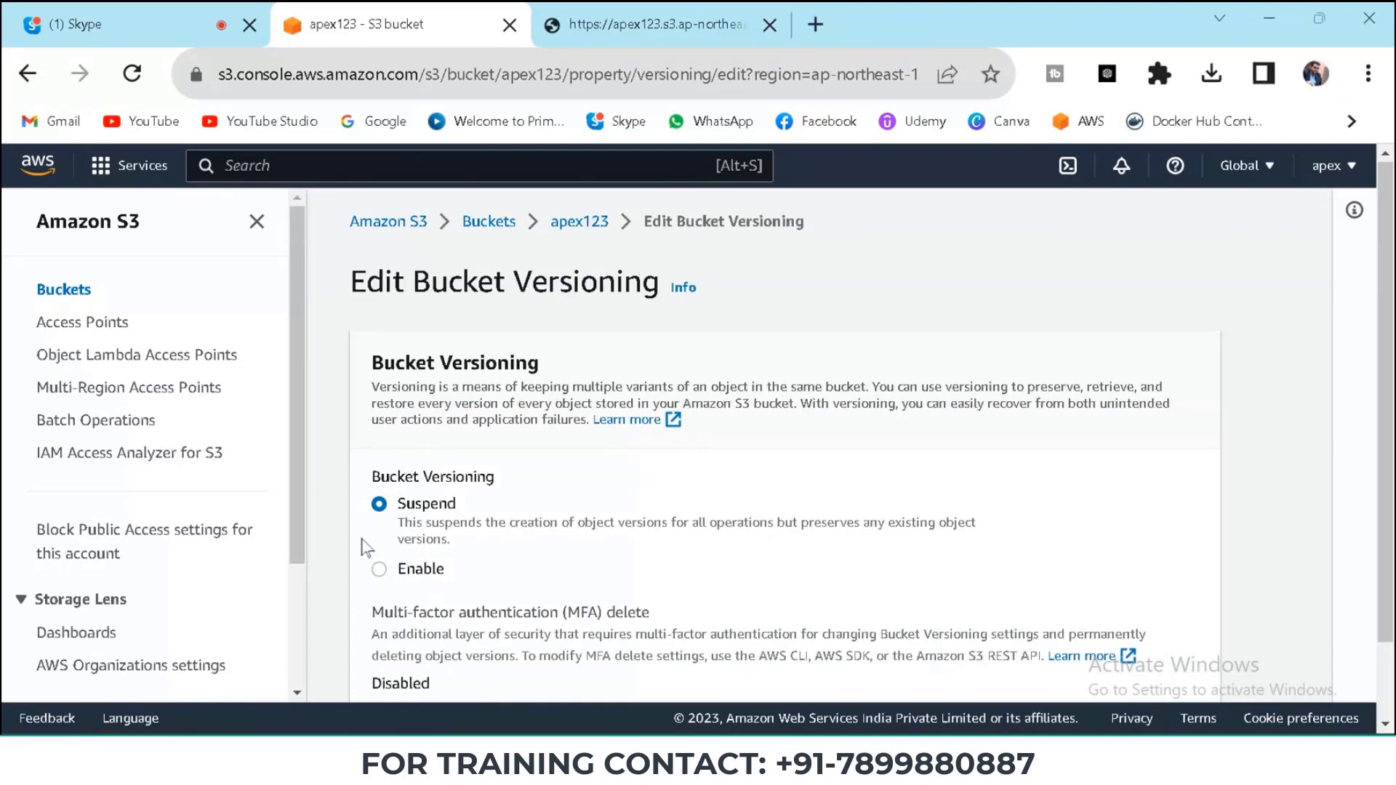
left_click(380, 569)
scroll(561, 514, "down", 3)
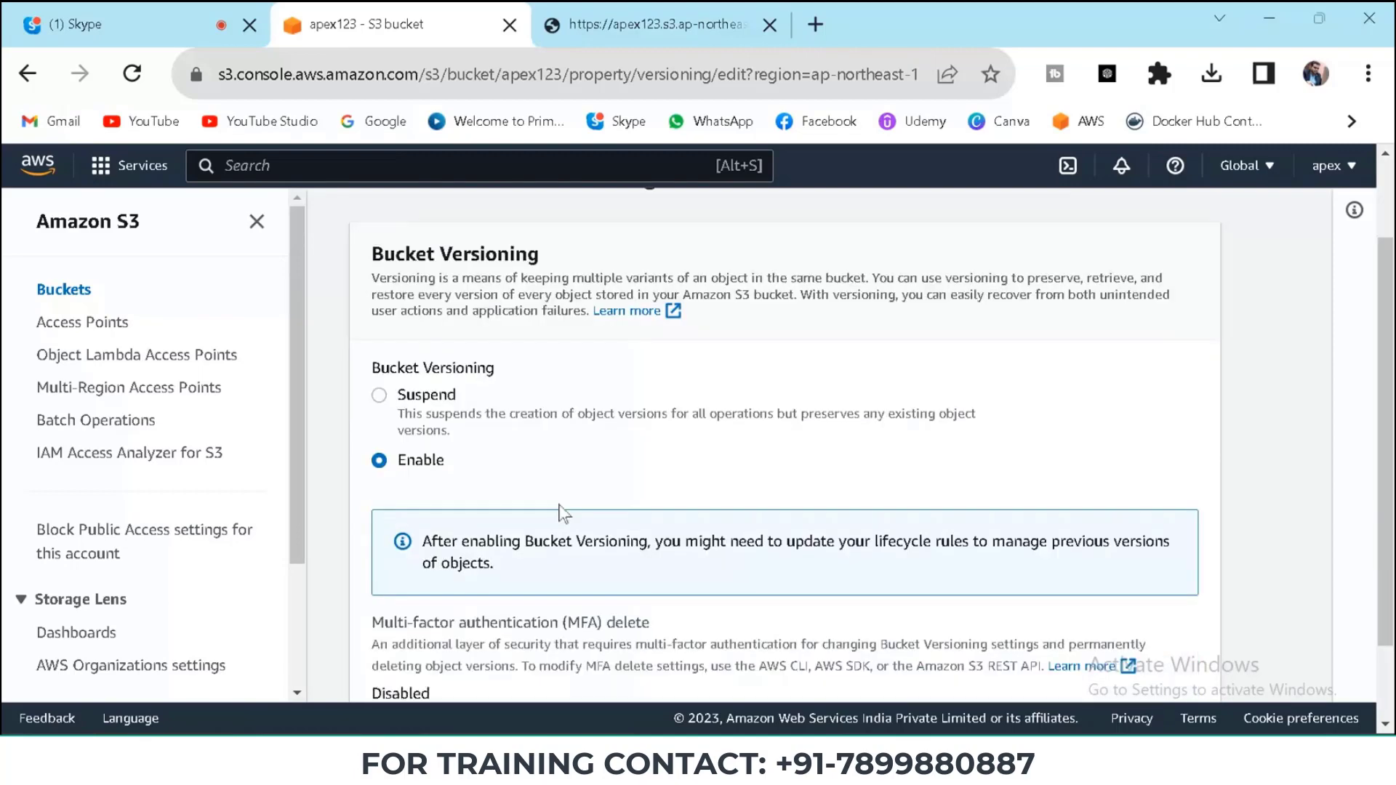
left_click(1142, 665)
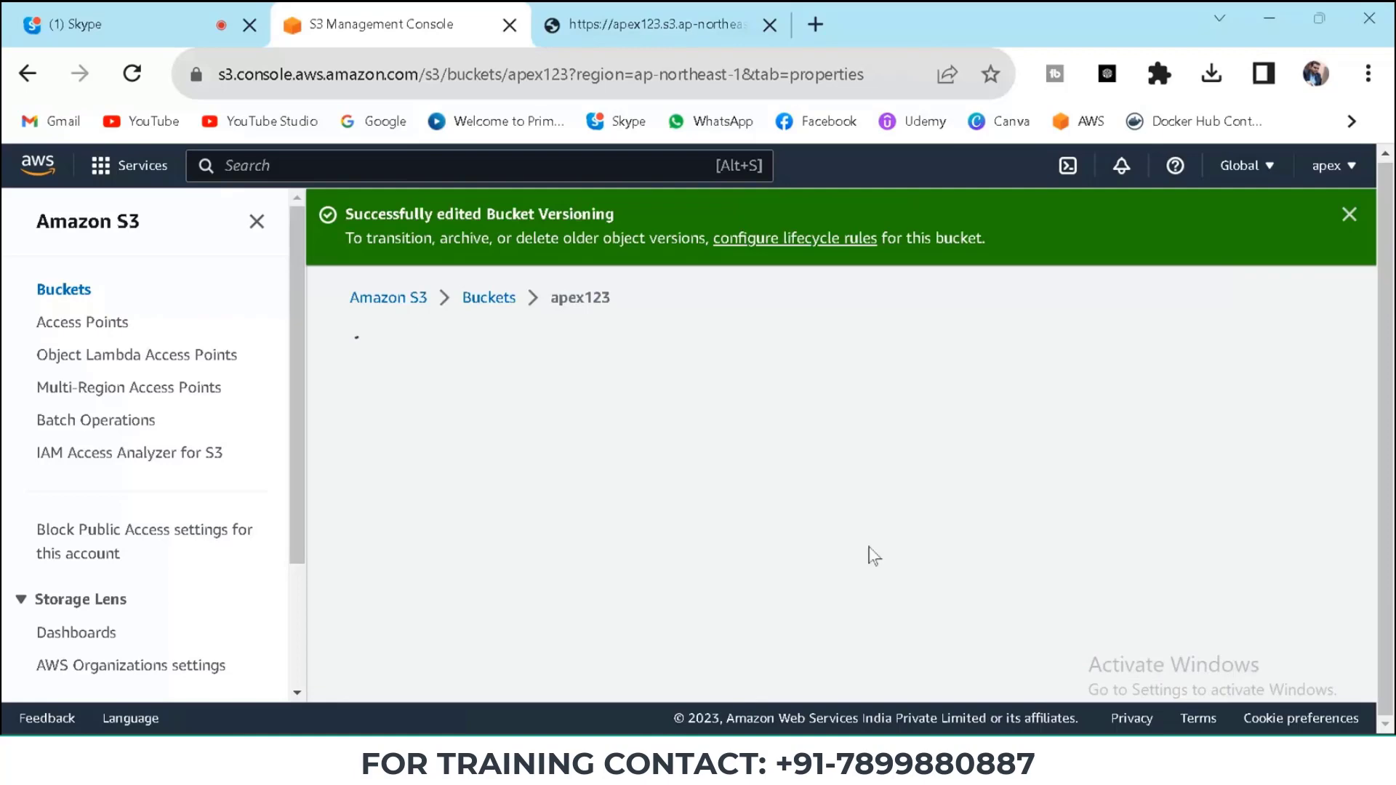
scroll(626, 551, "down", 12)
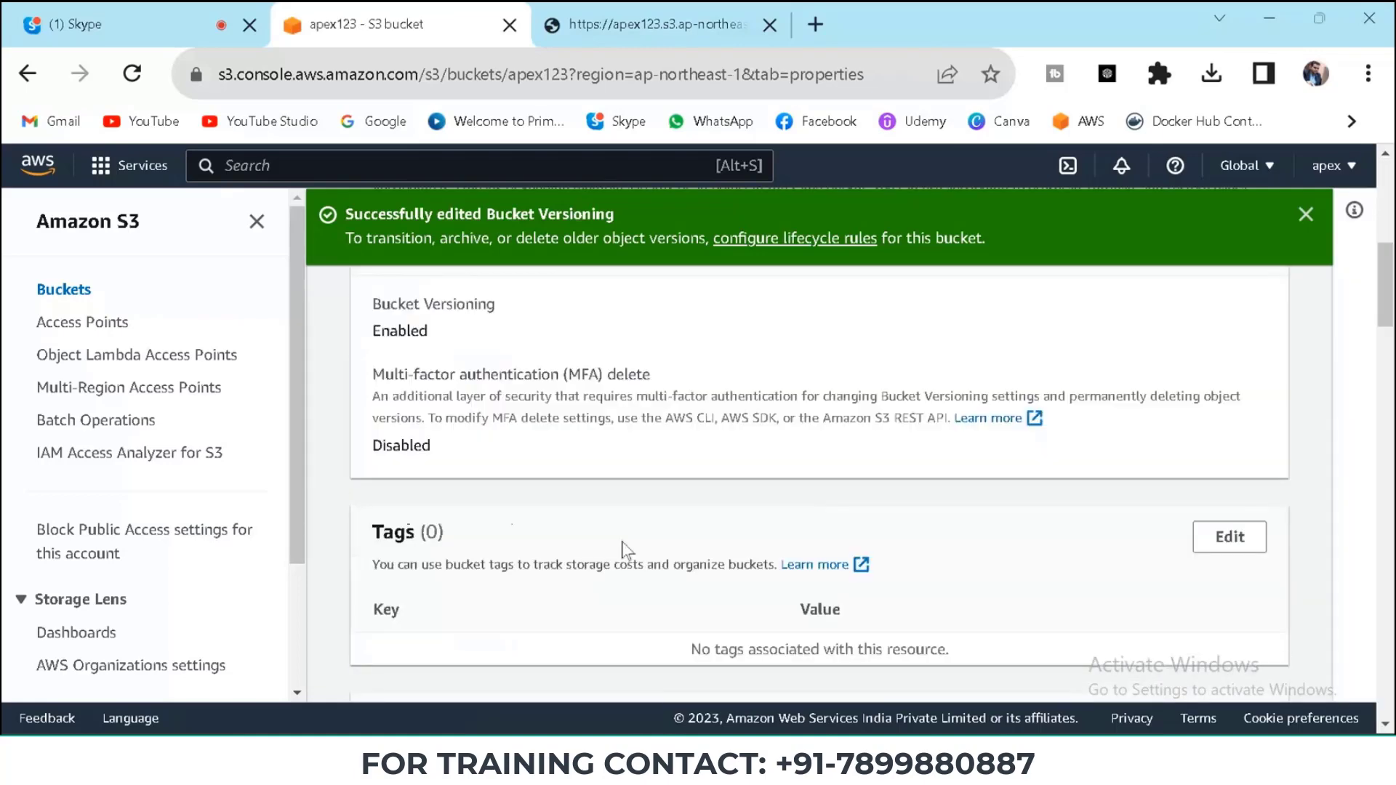
scroll(604, 551, "up", 13)
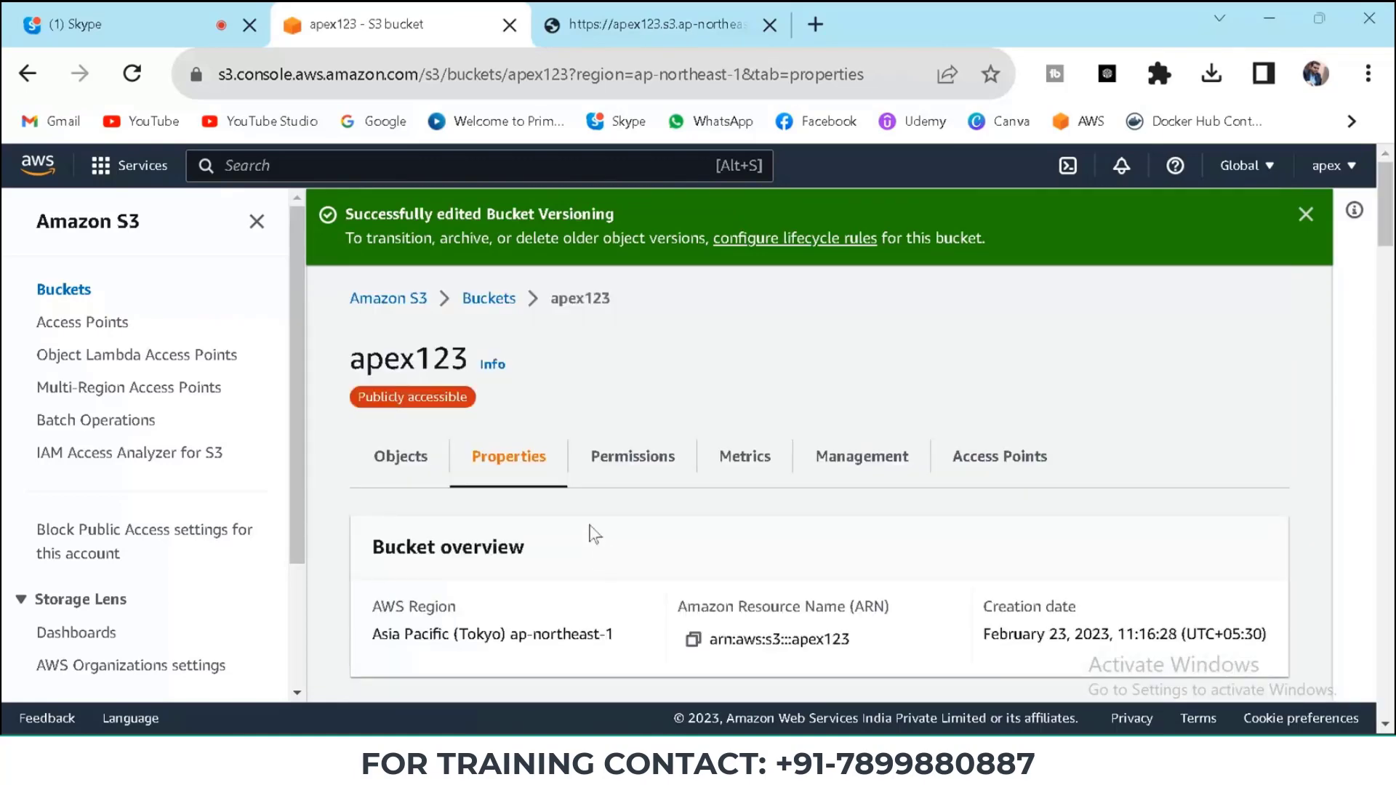
left_click(438, 460)
scroll(574, 604, "down", 3)
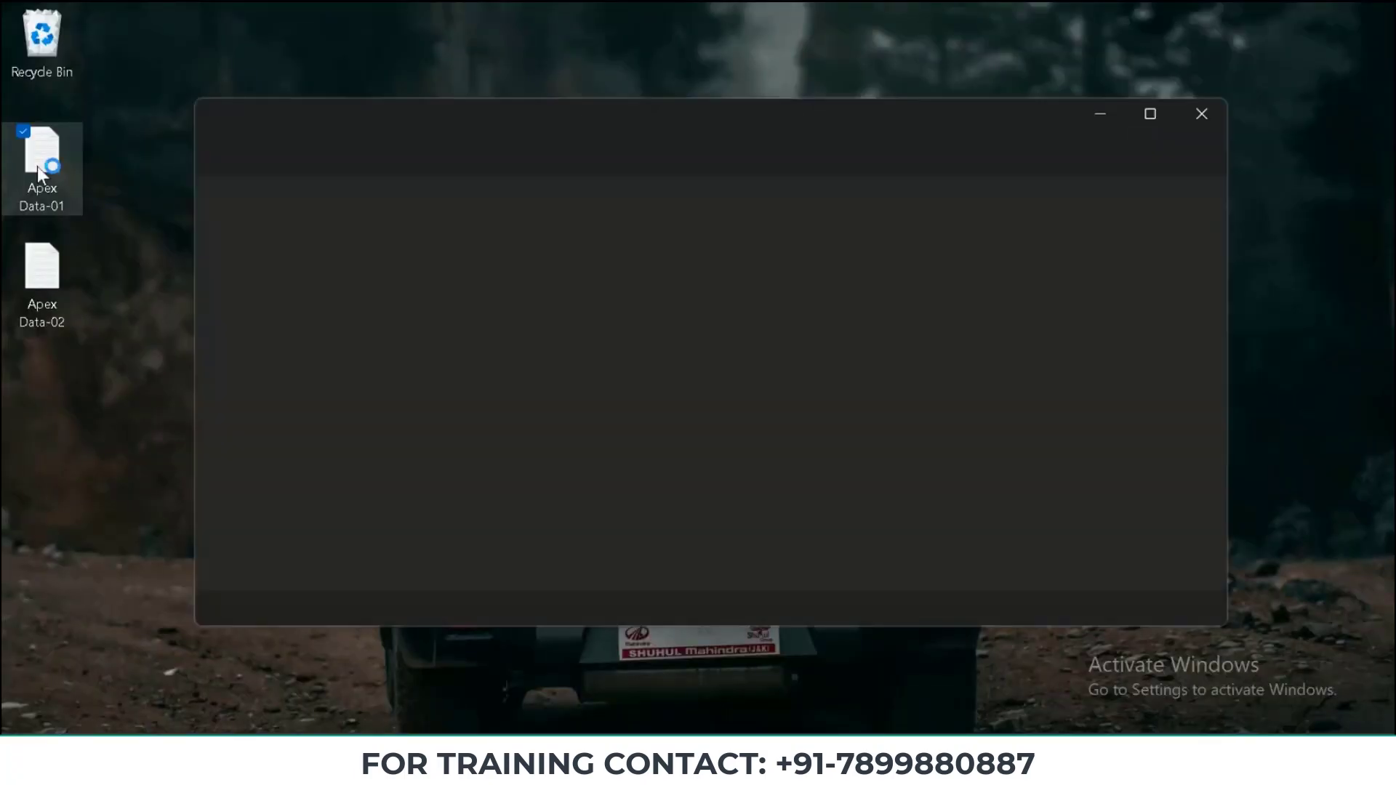
- Switch to Notepad with the desktop file Apex Data-01 and add an underscore separator line below "Kids Learning Center"
left_click(412, 391)
type("_")
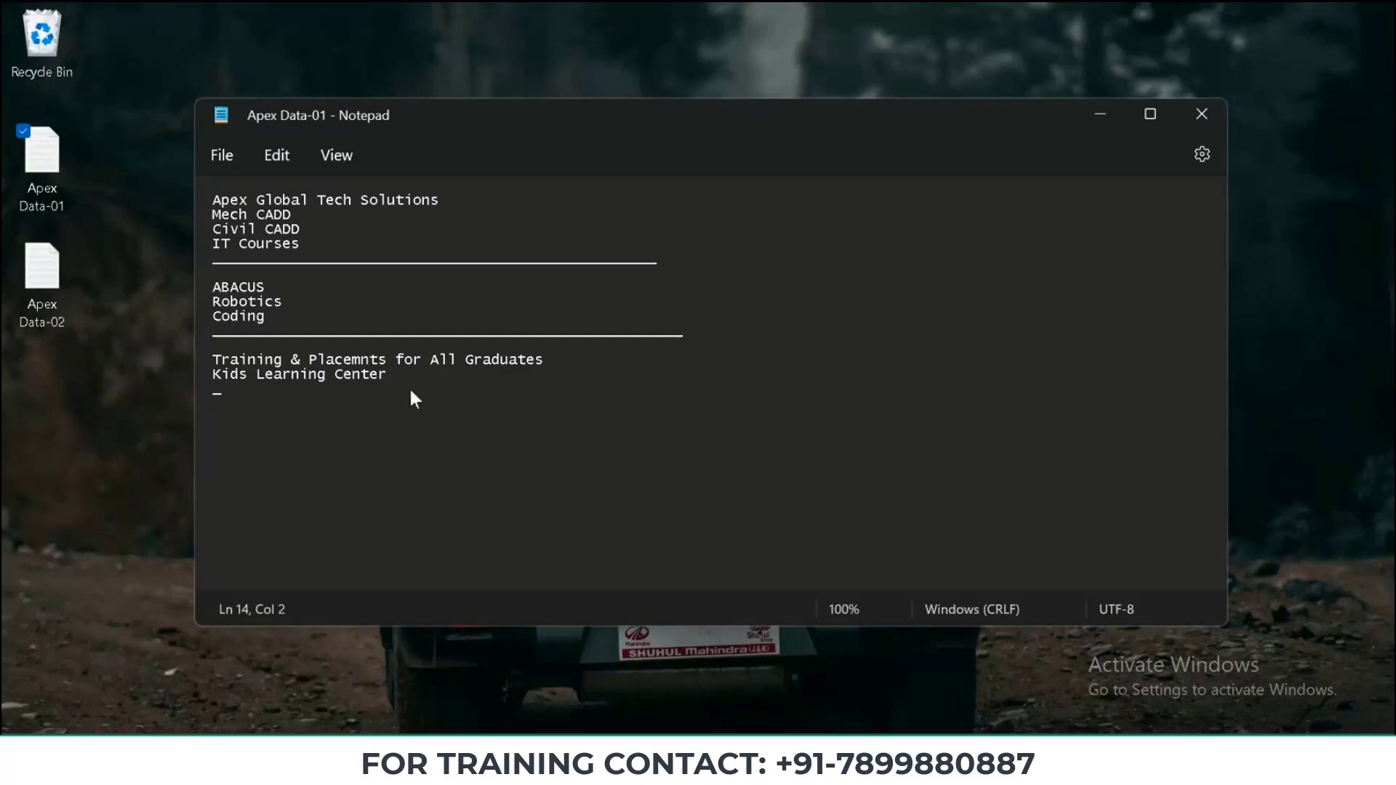
type("_____________________________________________")
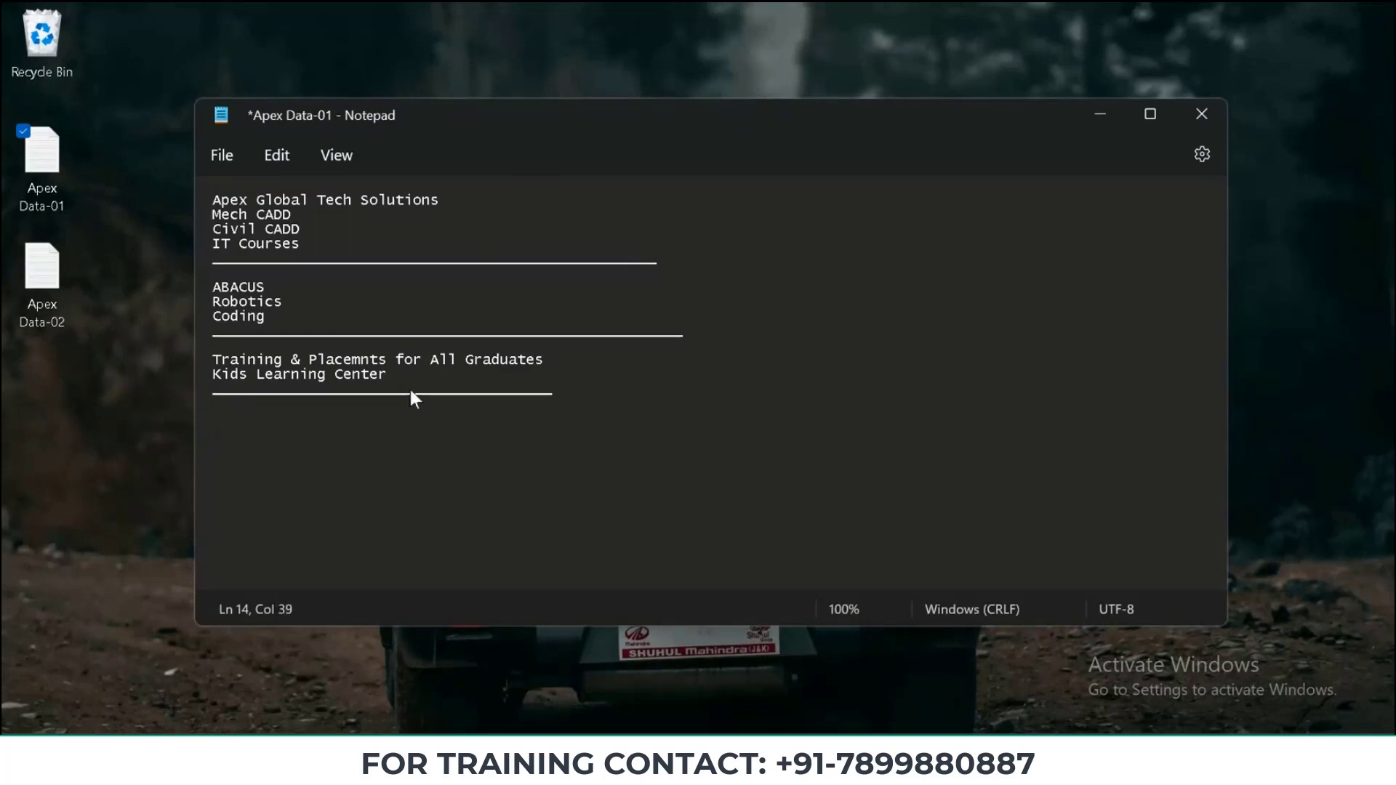
key("Return")
key("Return")
- Add the lines "Apex Global Tech Solutions" and "One of the top Training Institute in Karnataka for all graduates" below the separator, and save and close the file
type("Apex Global Tec")
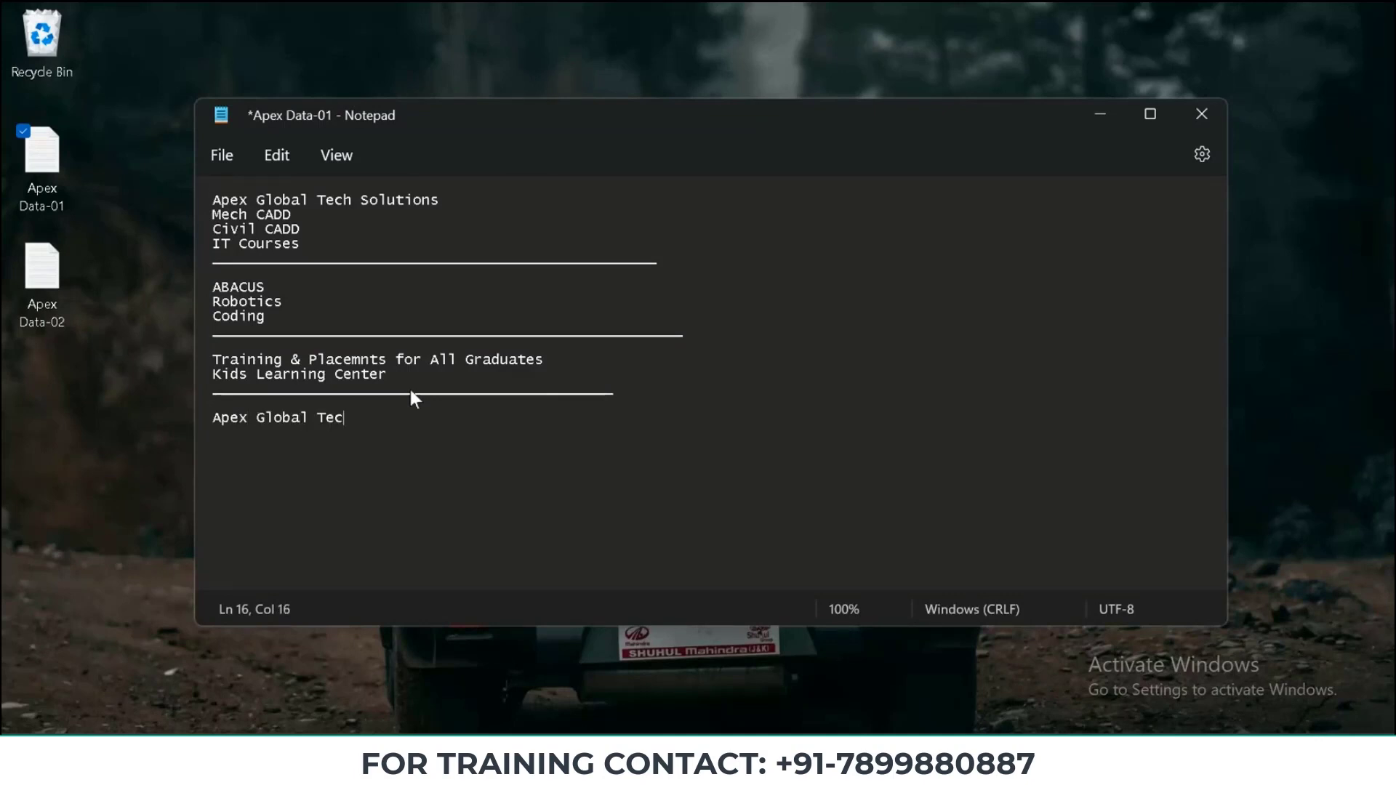
type("h Solutions")
key("Return")
type("One of the ")
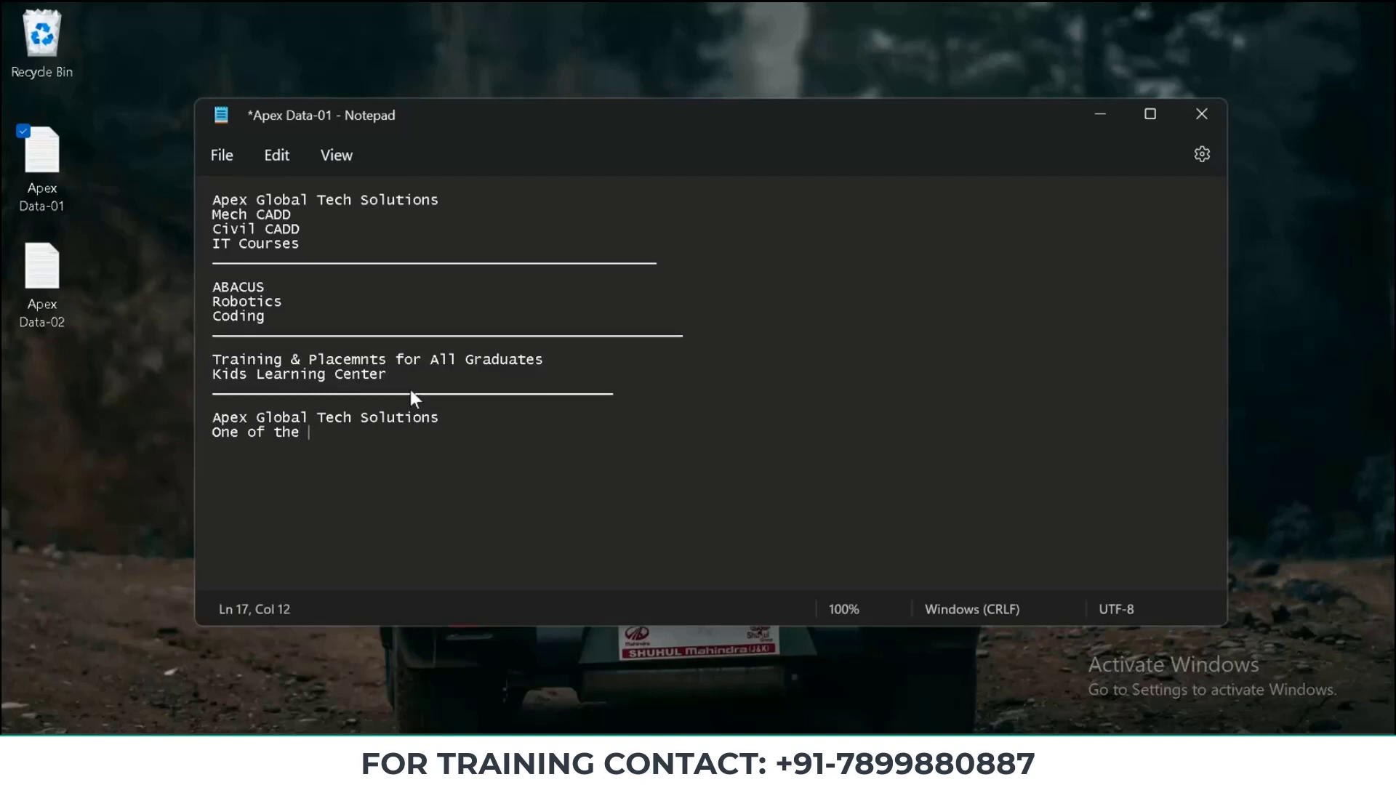
type("top Training Ins")
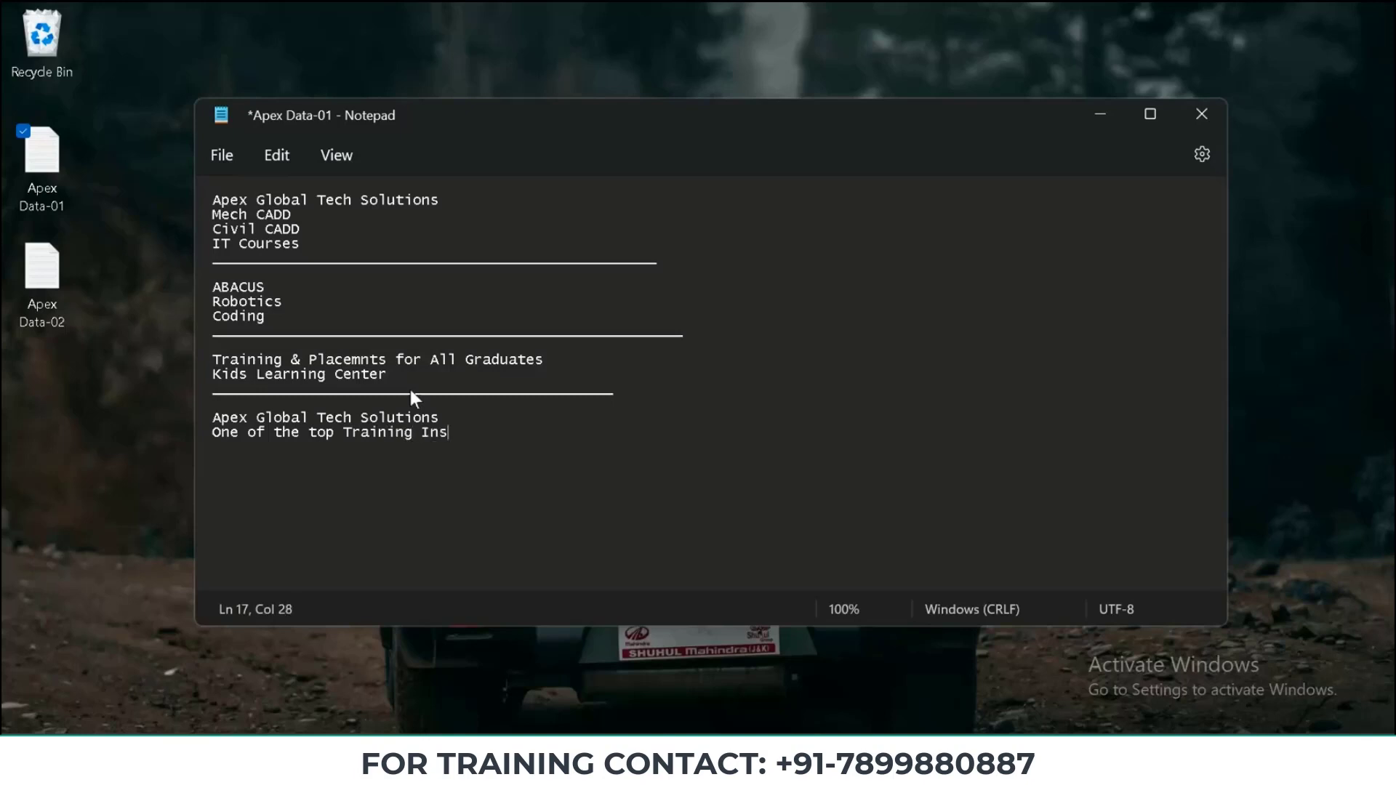
type("titute in Karnatal")
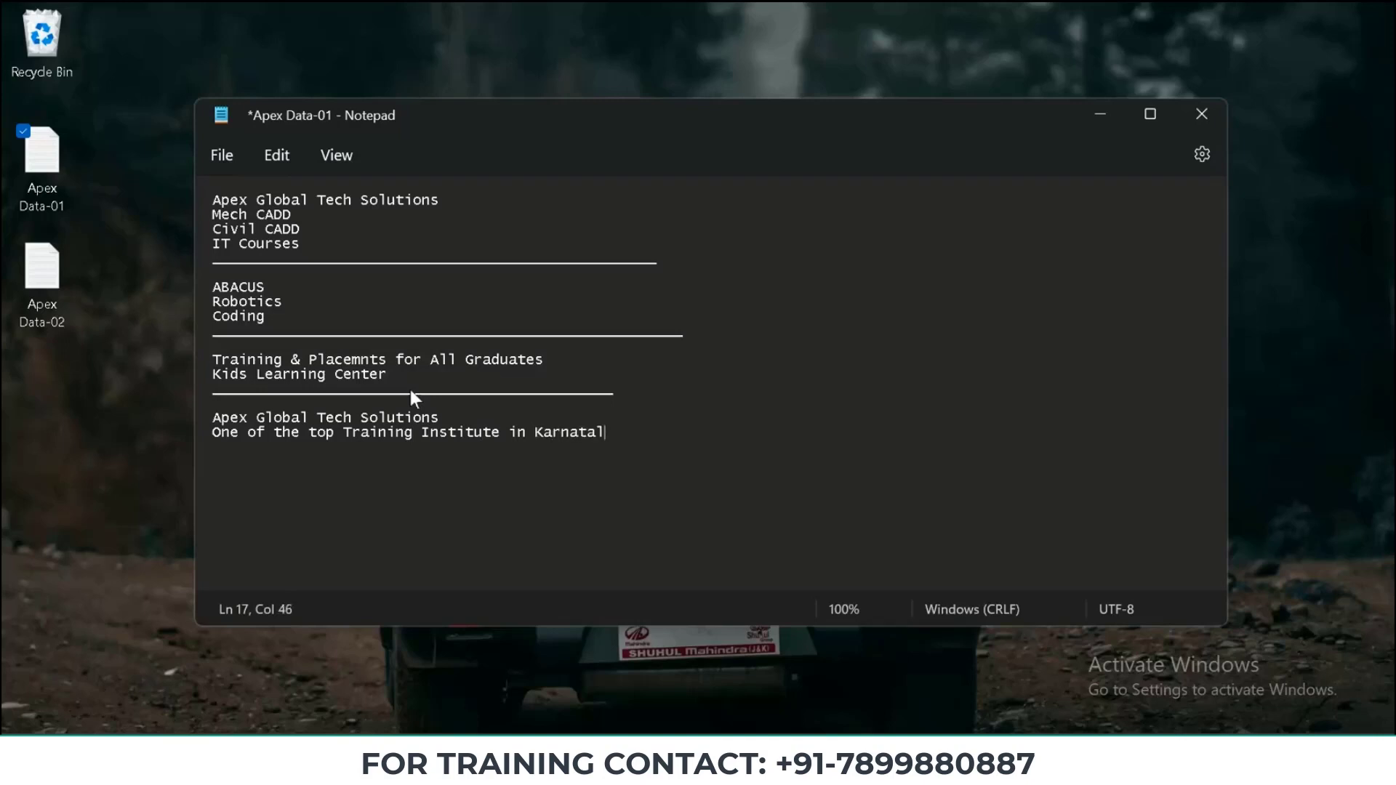
key("BackSpace")
type("ka for")
key("BackSpace")
key("BackSpace")
key("BackSpace")
key("BackSpace")
type("for all graduates")
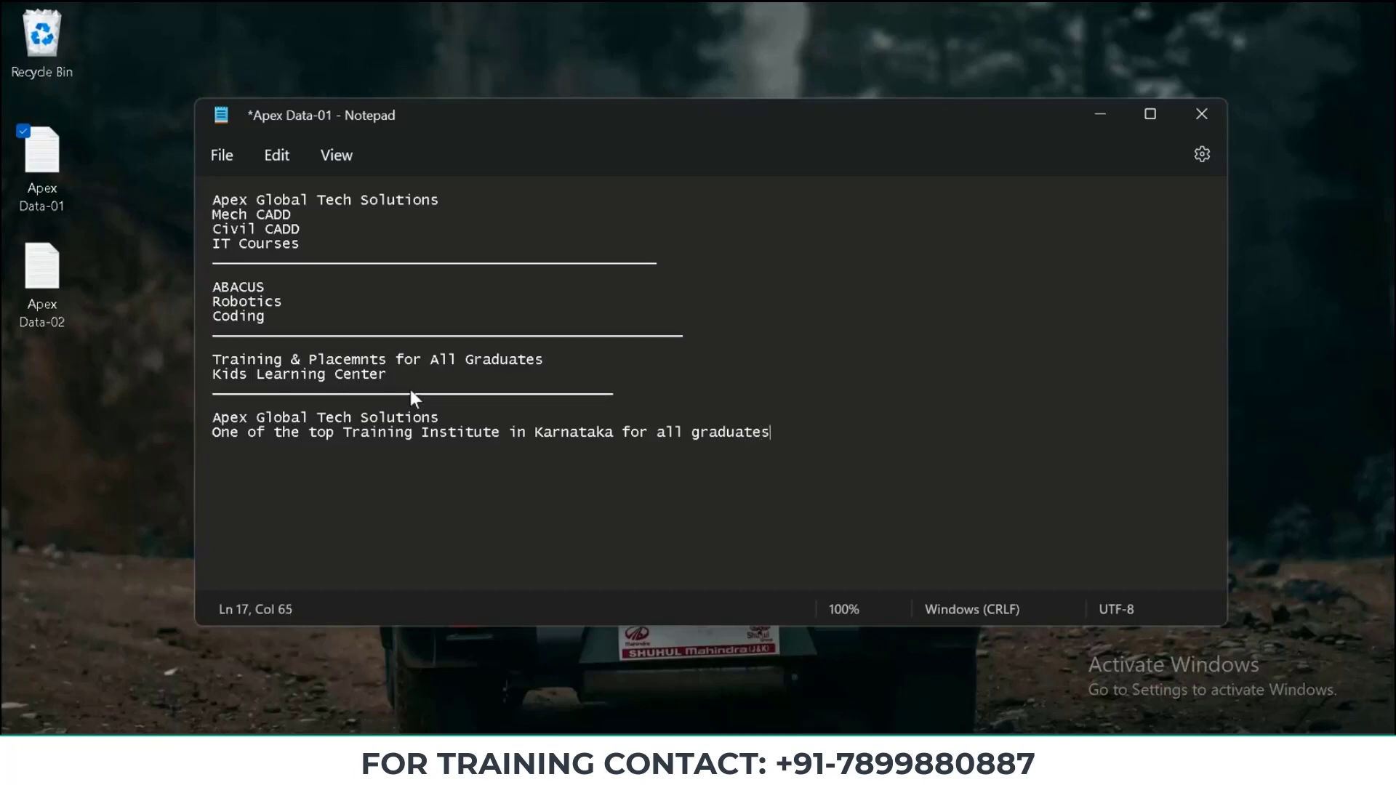
key("ctrl+s")
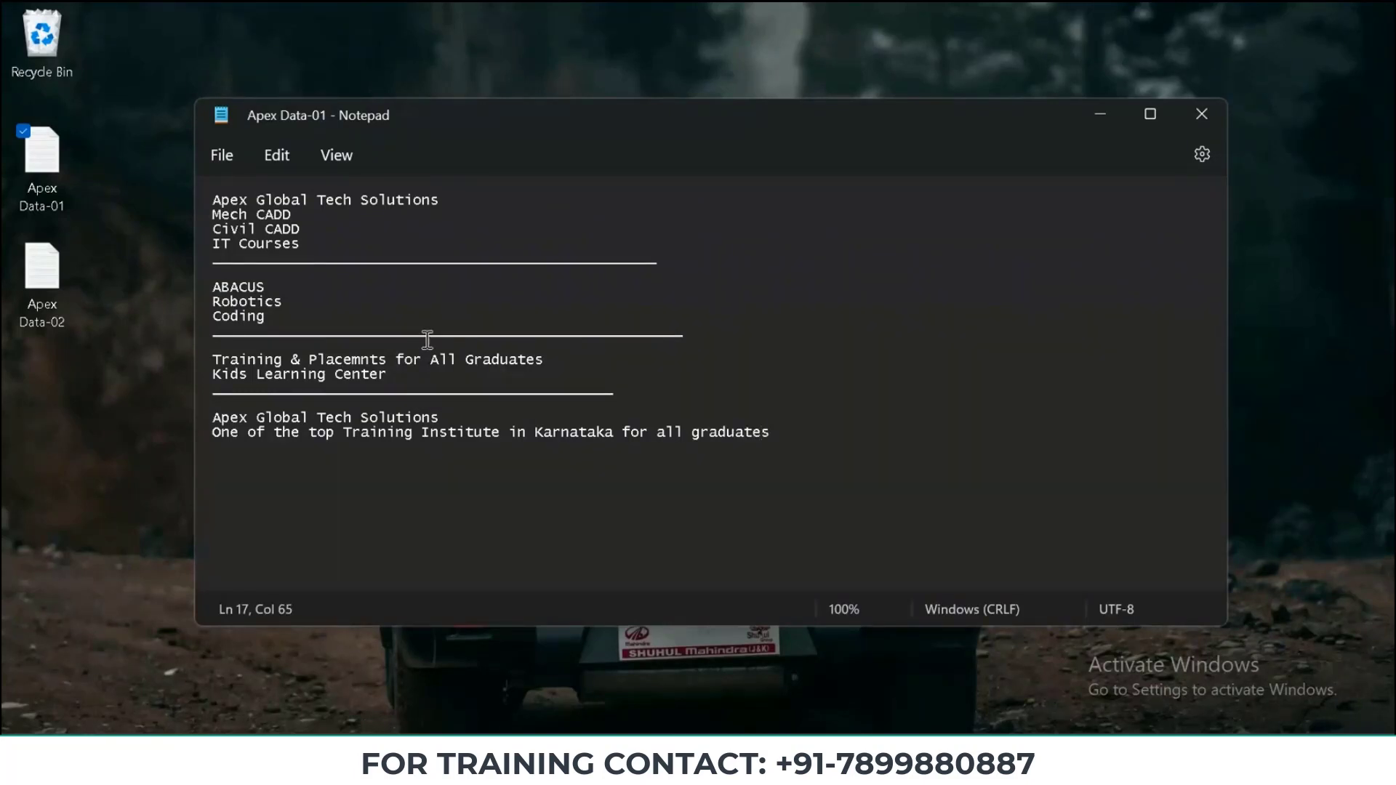
left_click(1207, 114)
- Switch back to Chrome and add the edited Apex Data-01.txt to a new upload for the apex123 bucket
mouse_move(670, 767)
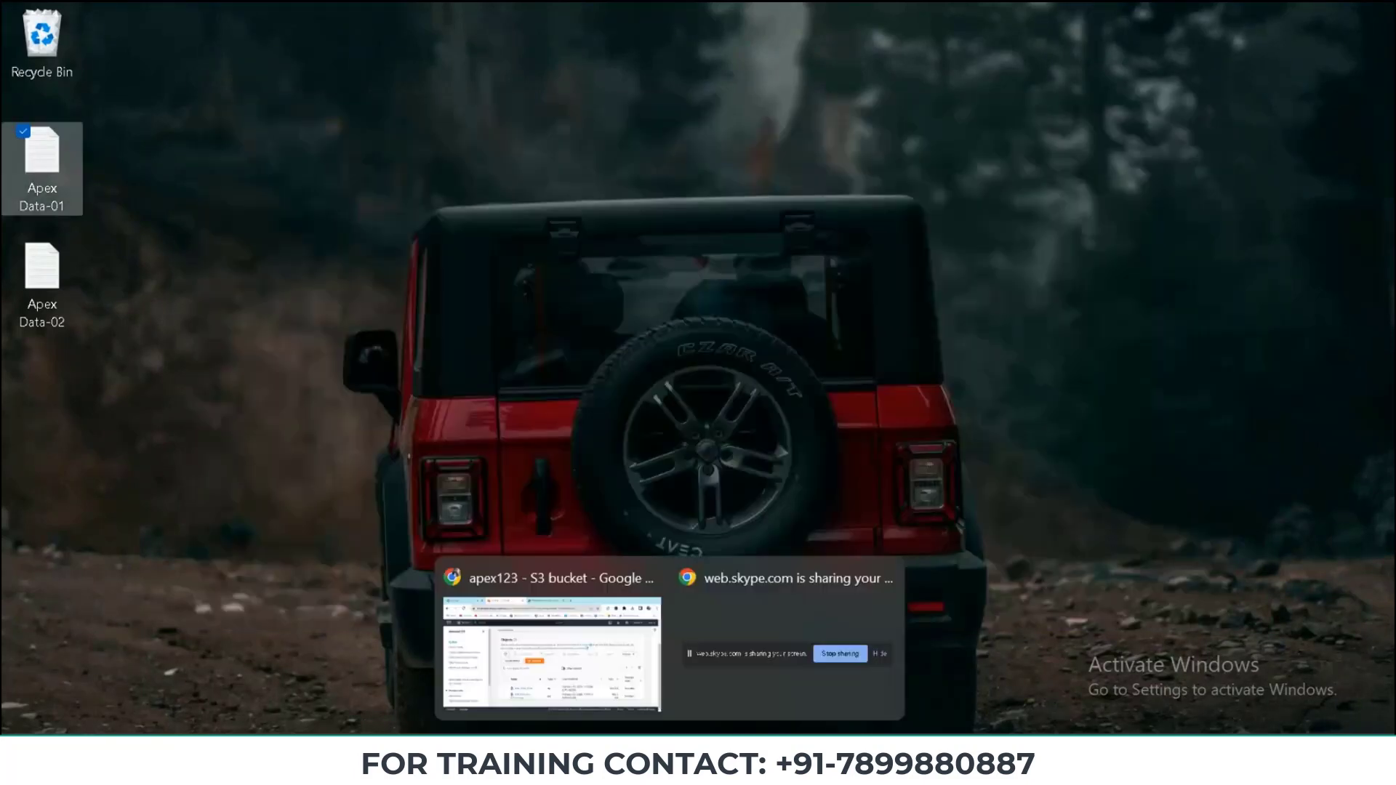
left_click(603, 699)
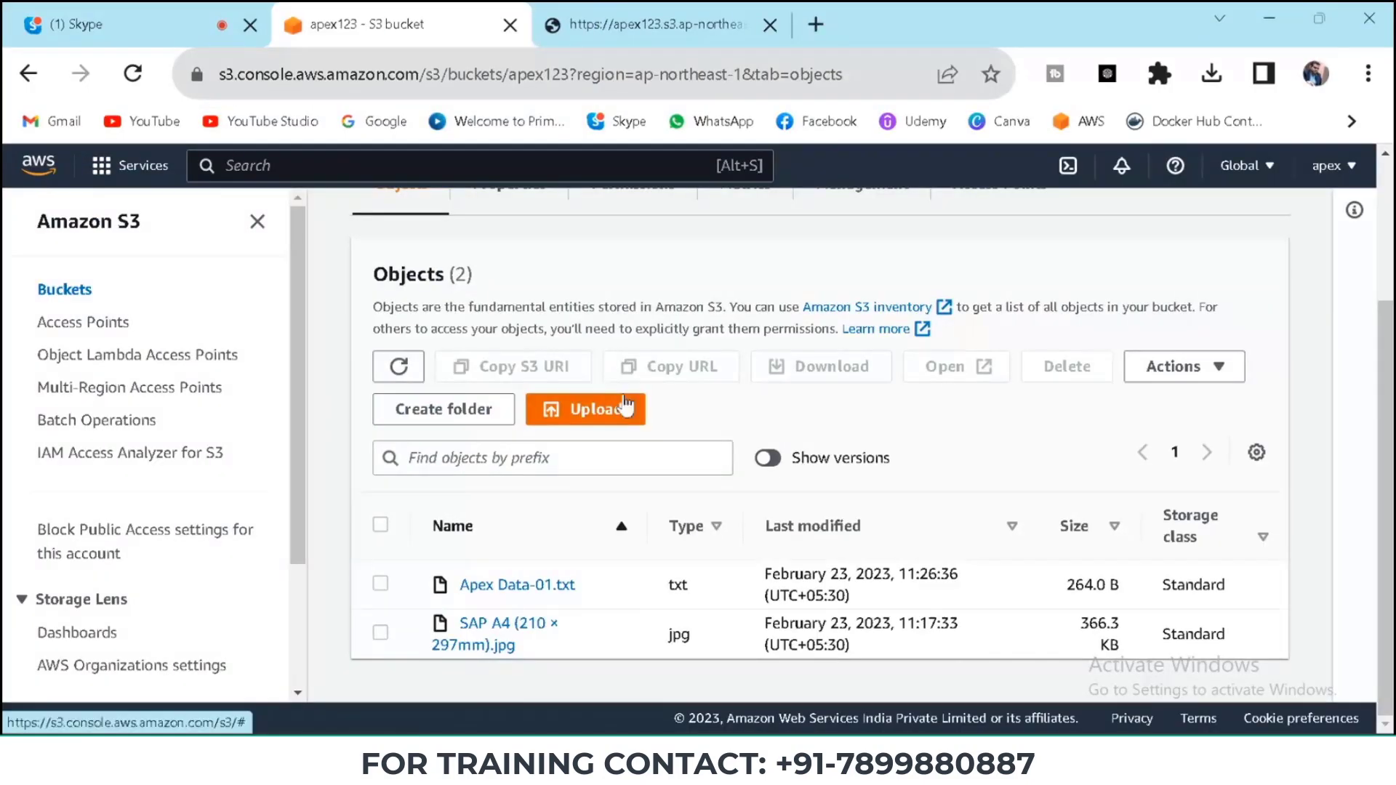
left_click(622, 411)
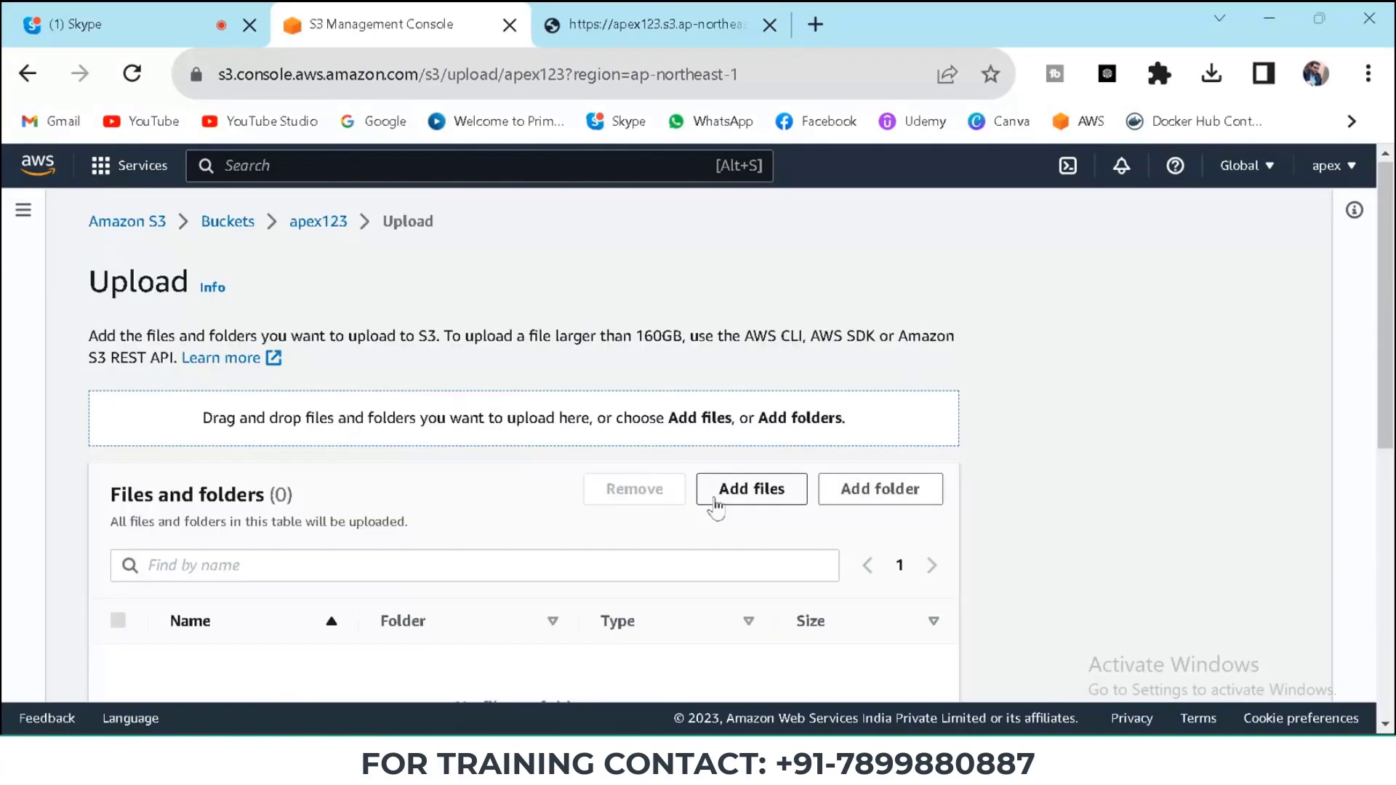
left_click(715, 506)
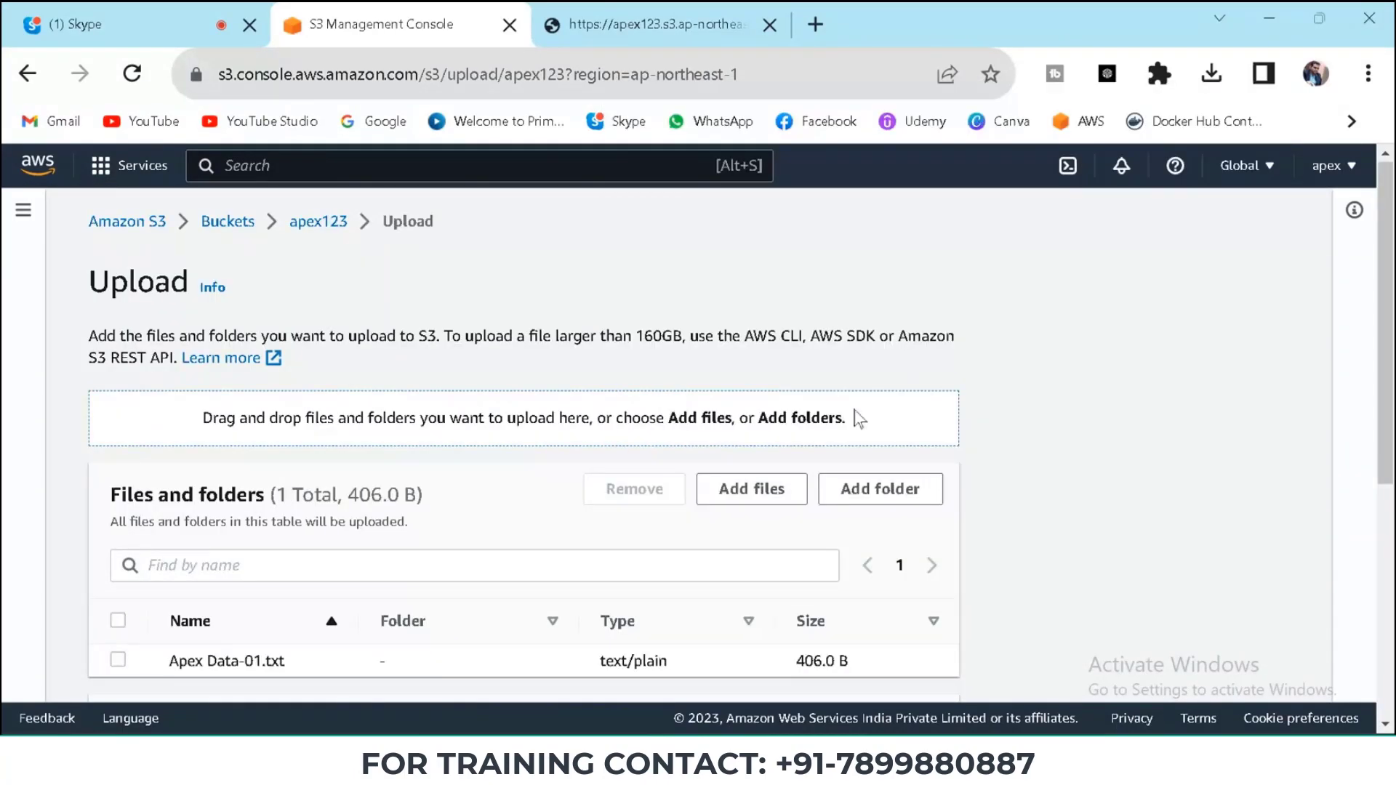
- Upload Apex Data-01.txt to s3://apex123 with the default settings and close the upload status page
scroll(1032, 674, "down", 5)
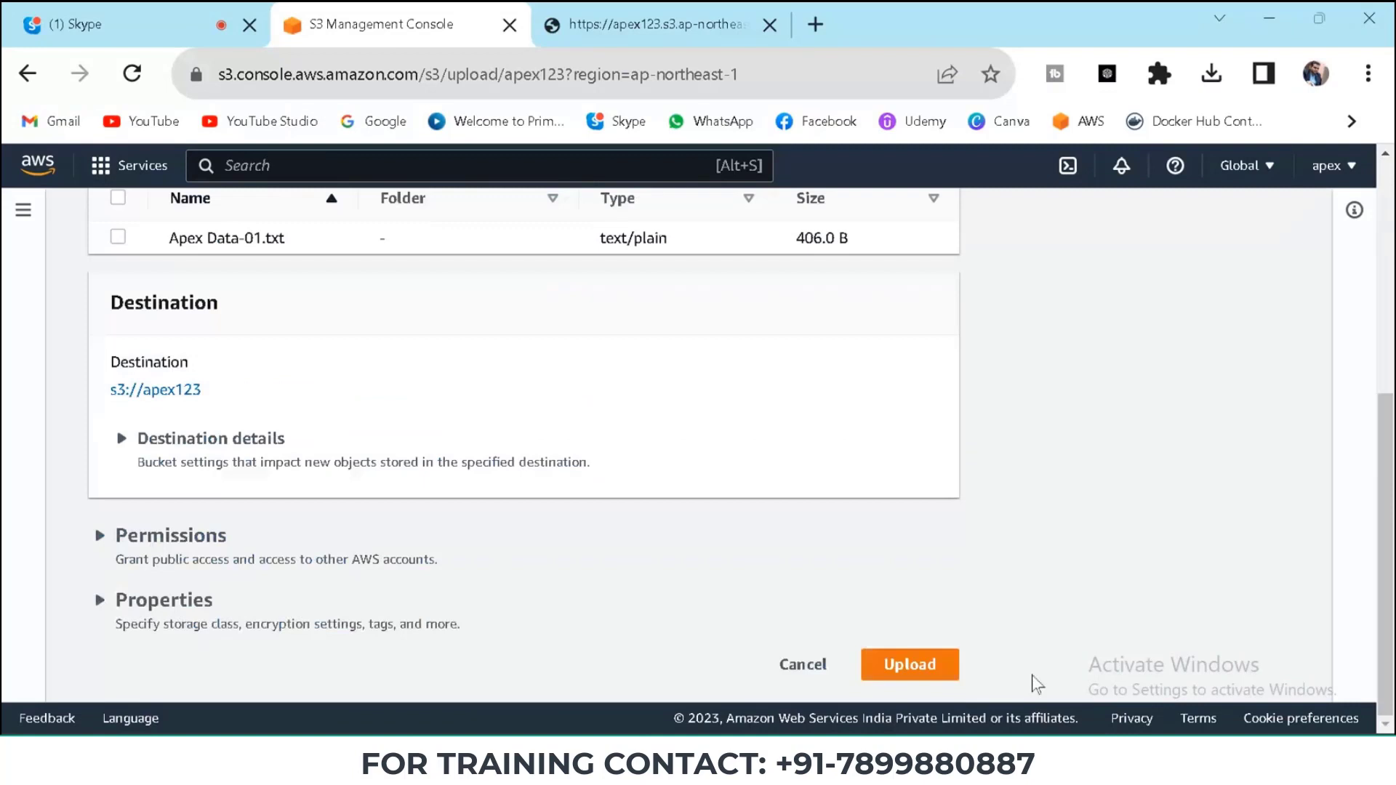
left_click(938, 665)
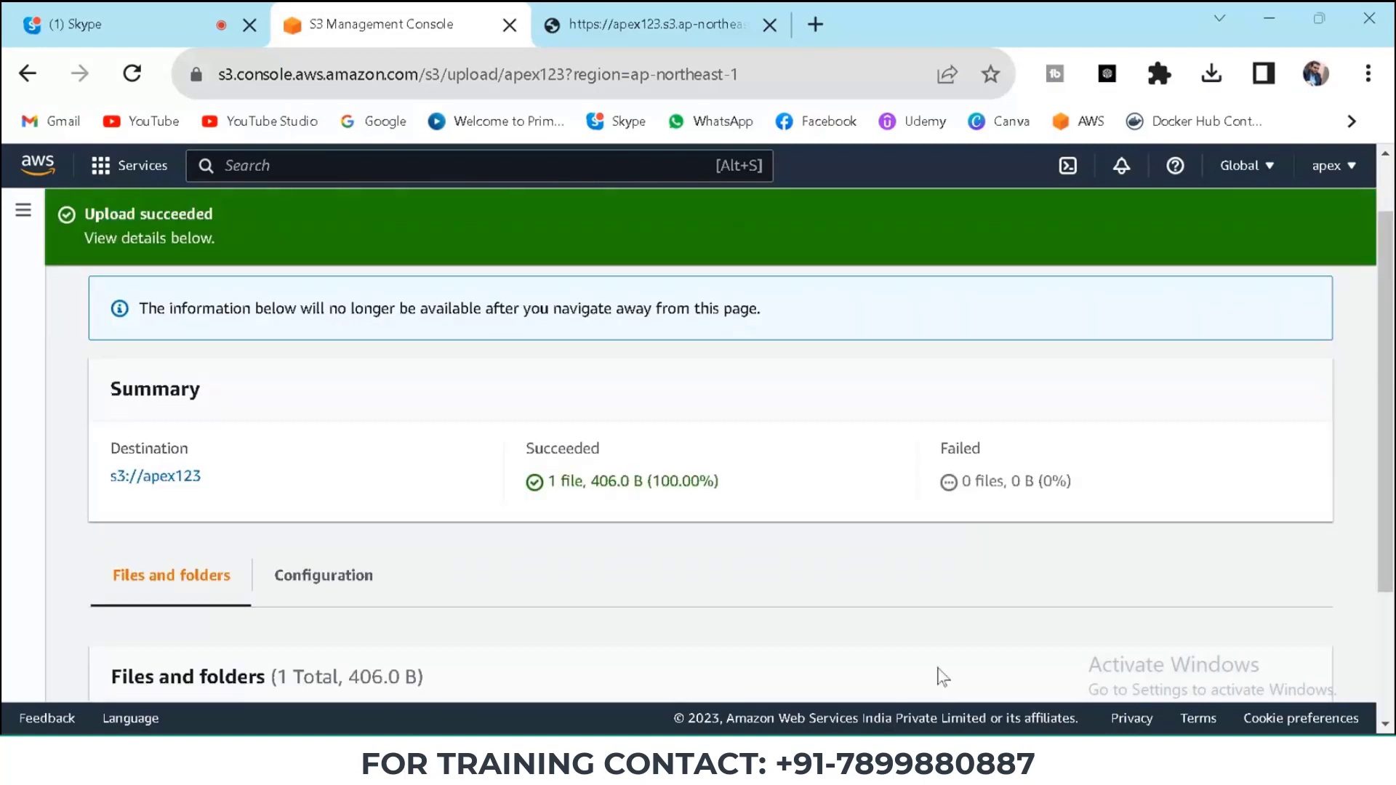
scroll(788, 564, "down", 3)
scroll(789, 564, "up", 4)
left_click(1299, 320)
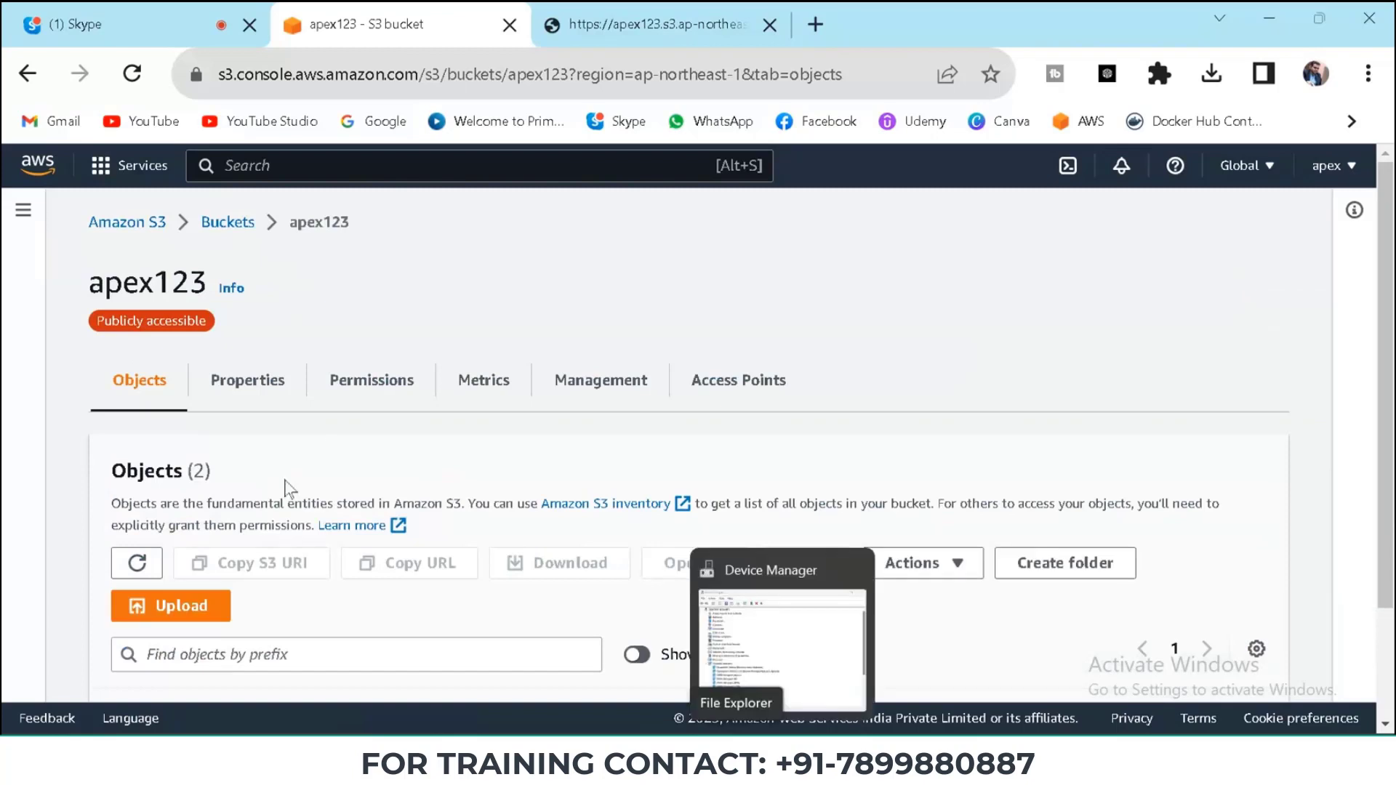
- Open the newly uploaded Apex Data-01.txt in a new browser tab, close the older file tab, and check the added lines
scroll(265, 502, "down", 2)
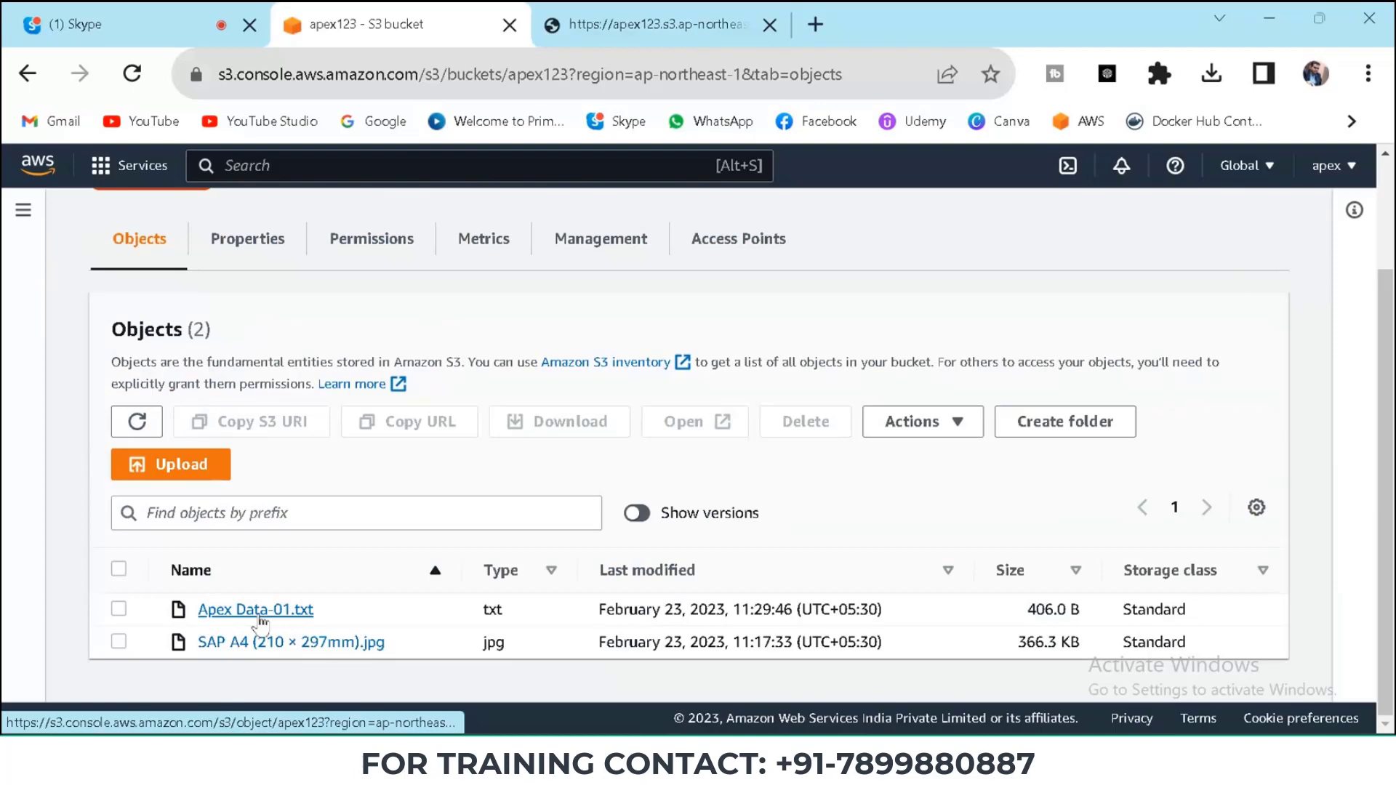
left_click(259, 613)
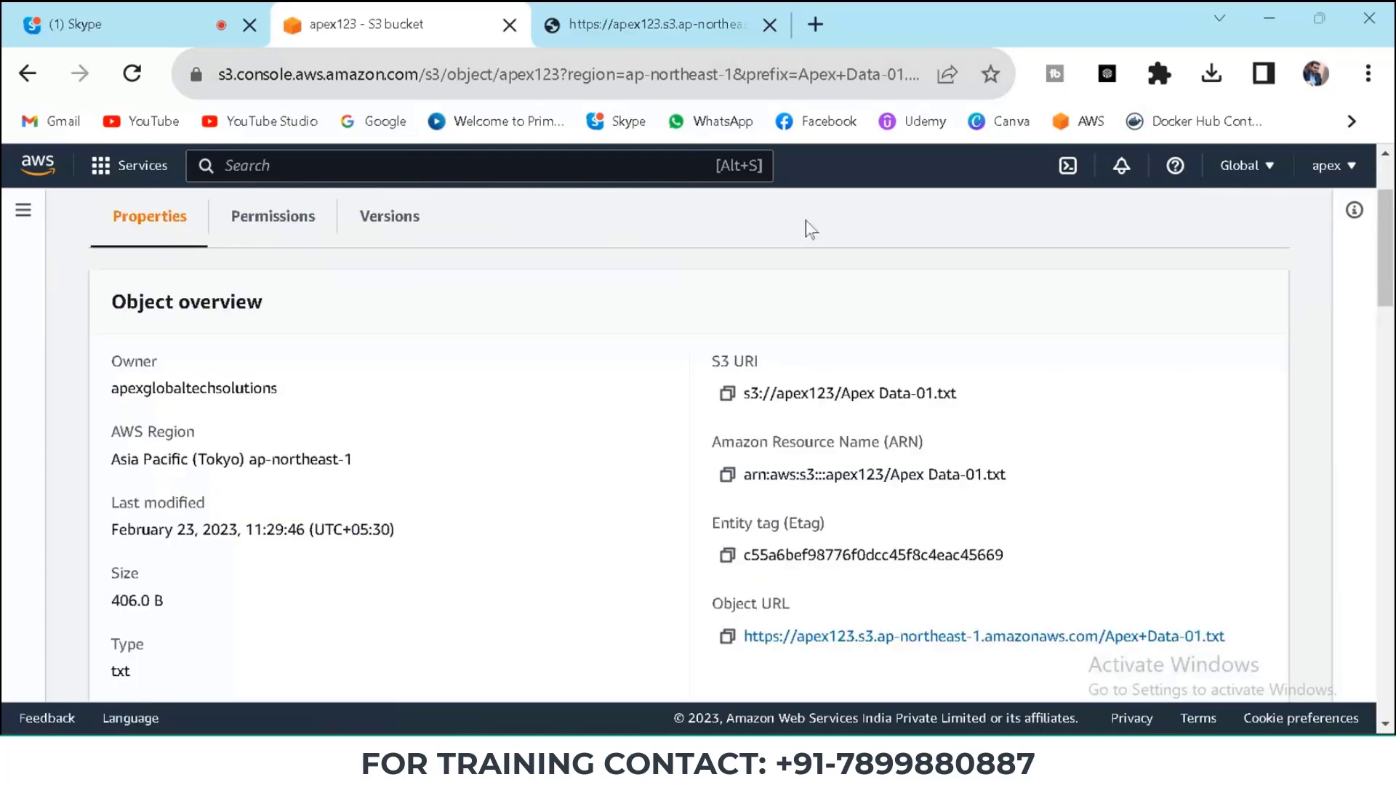
scroll(811, 229, "up", 2)
left_click(1038, 265)
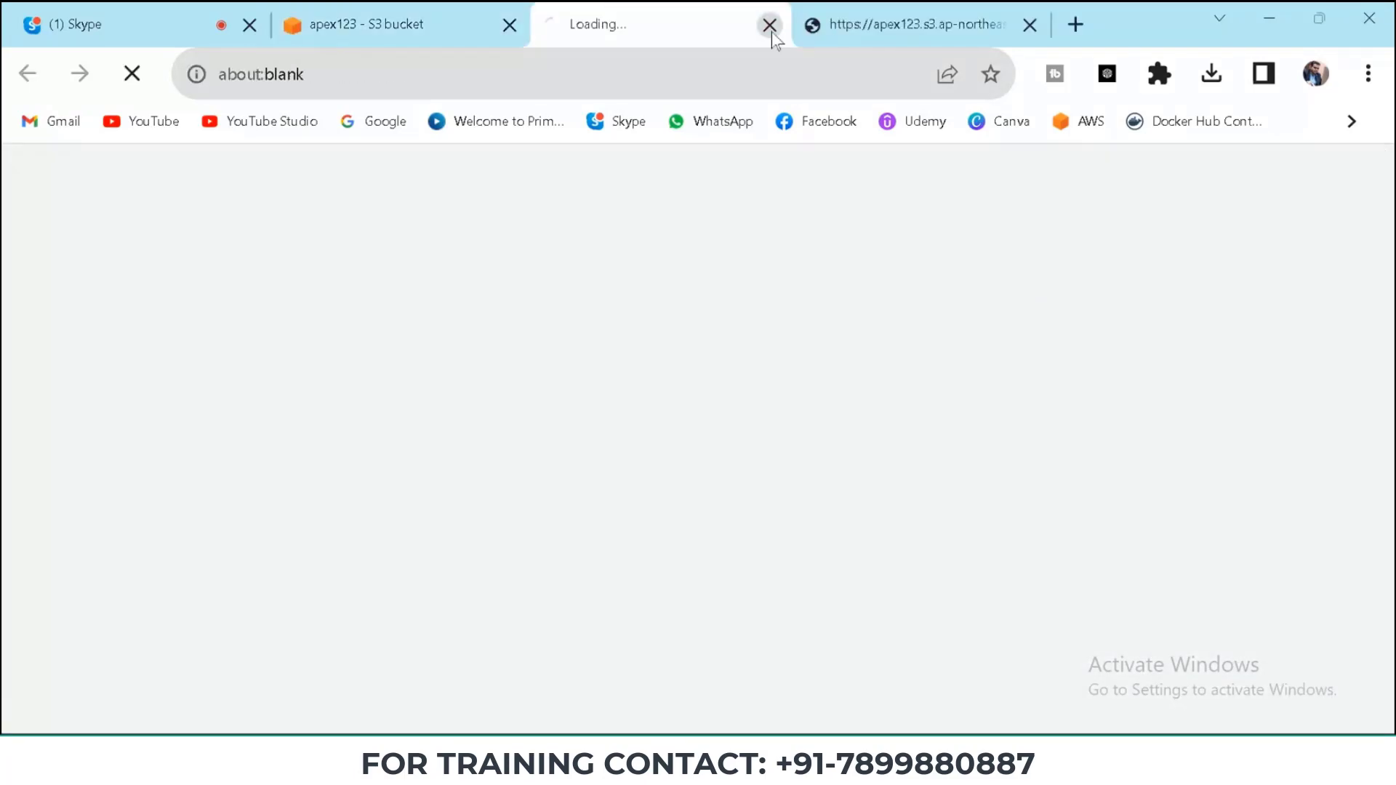
left_click(1020, 24)
left_click(346, 14)
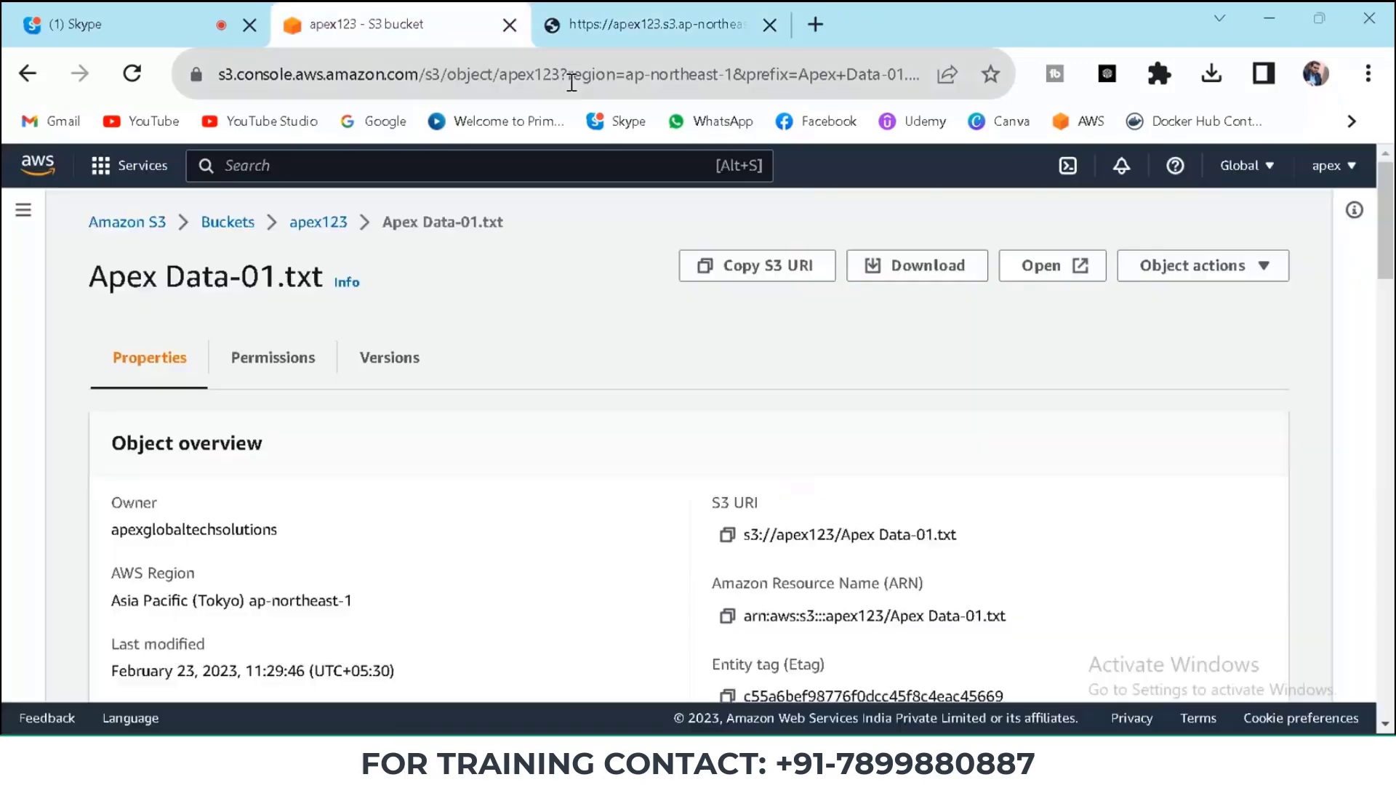
left_click(589, 28)
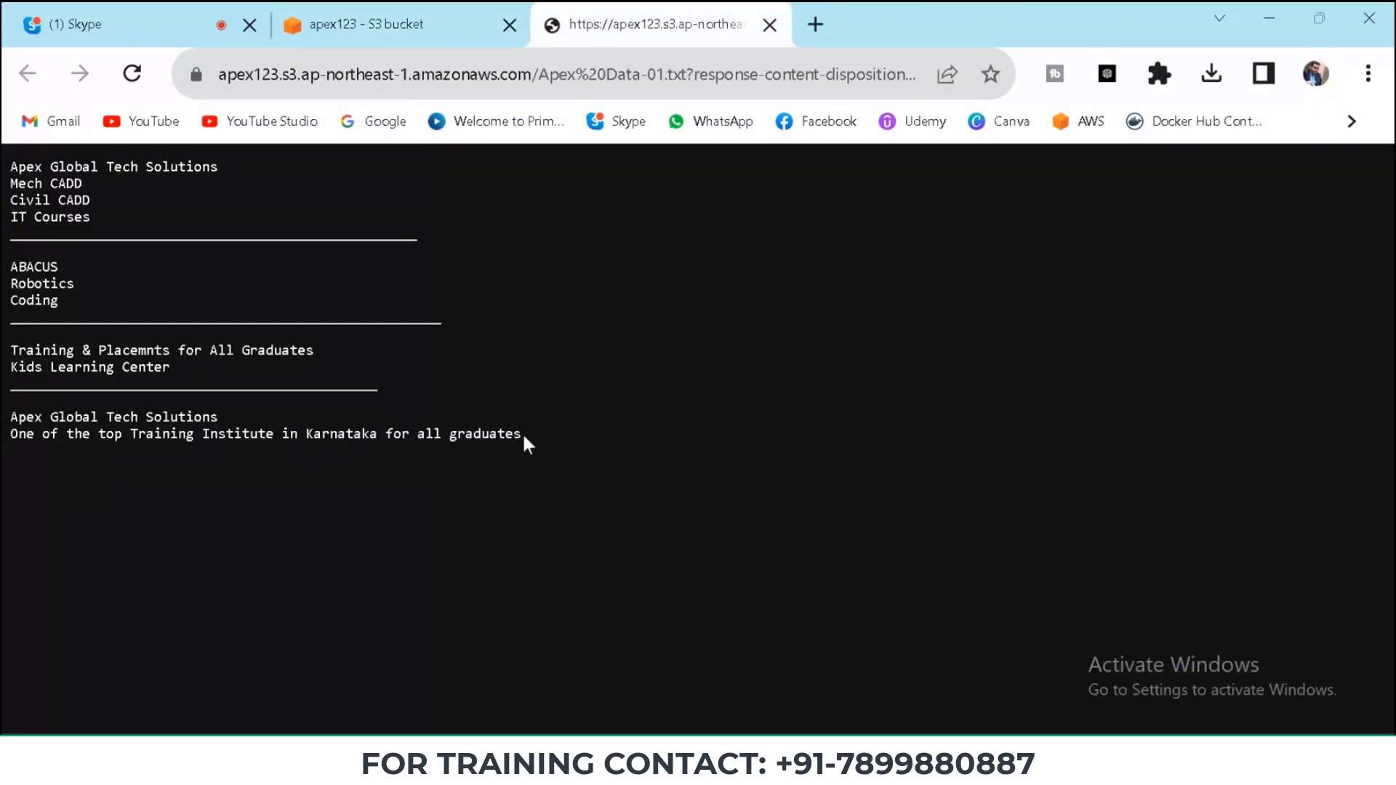
left_click_drag(522, 434, 4, 433)
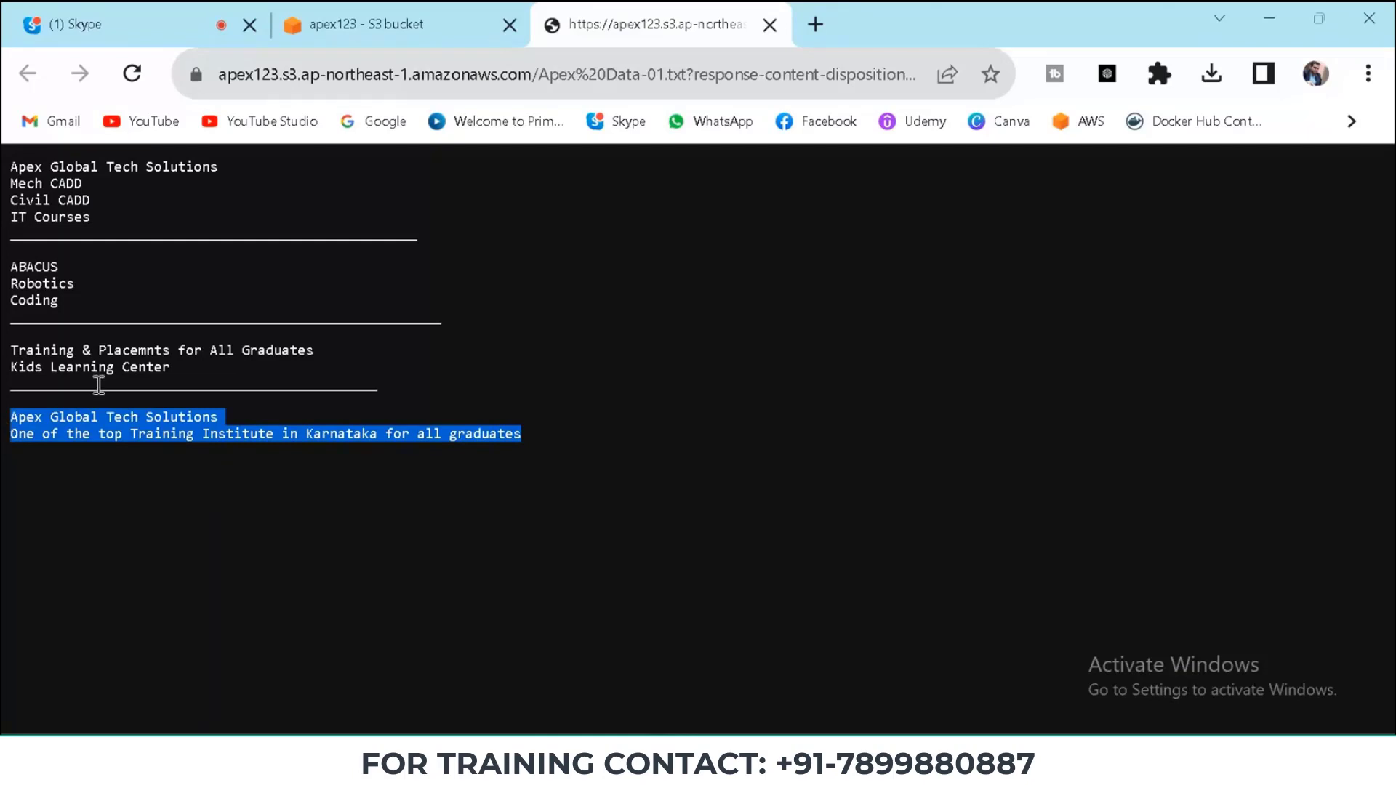
- Return to the S3 console, go back to the apex123 bucket and show the versions of its objects
left_click(349, 21)
scroll(589, 480, "down", 10)
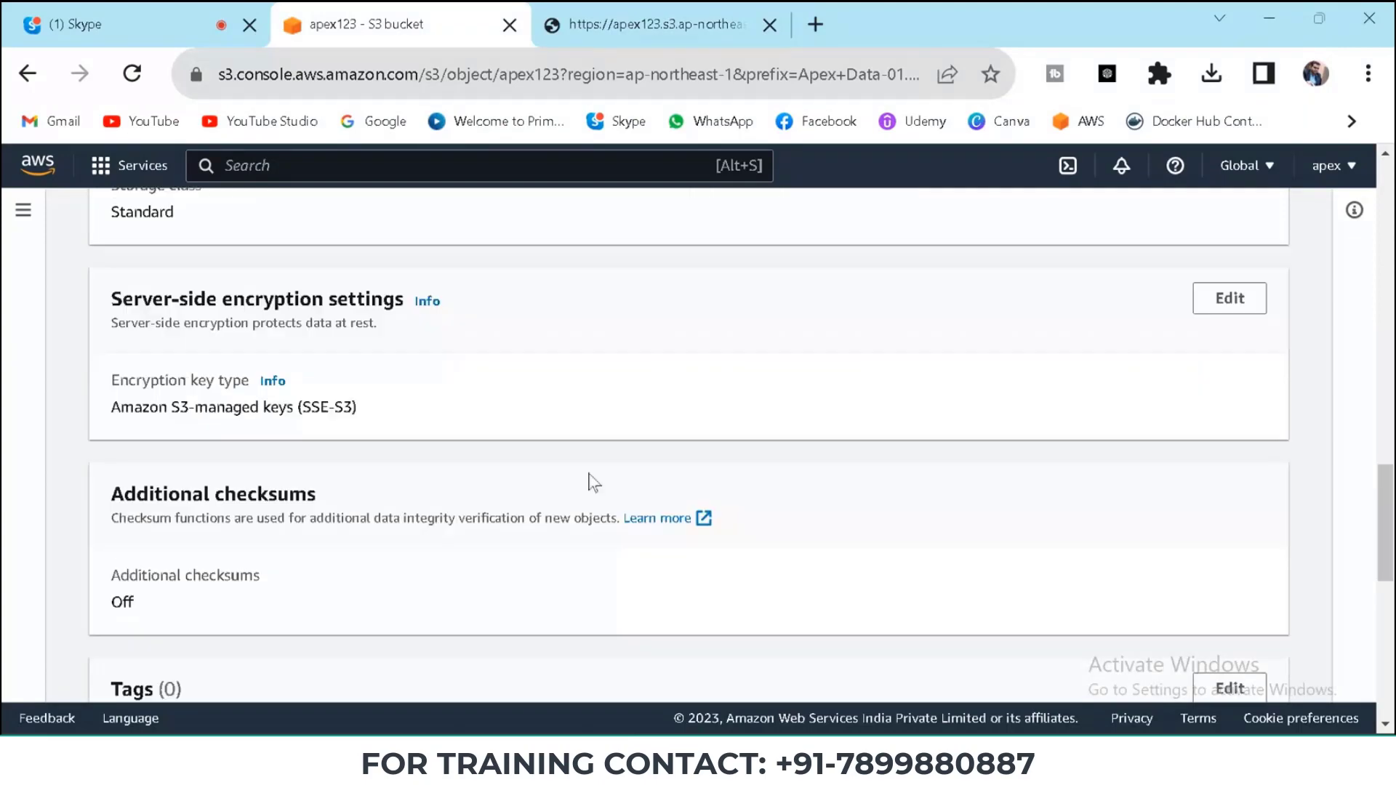
scroll(594, 481, "down", 5)
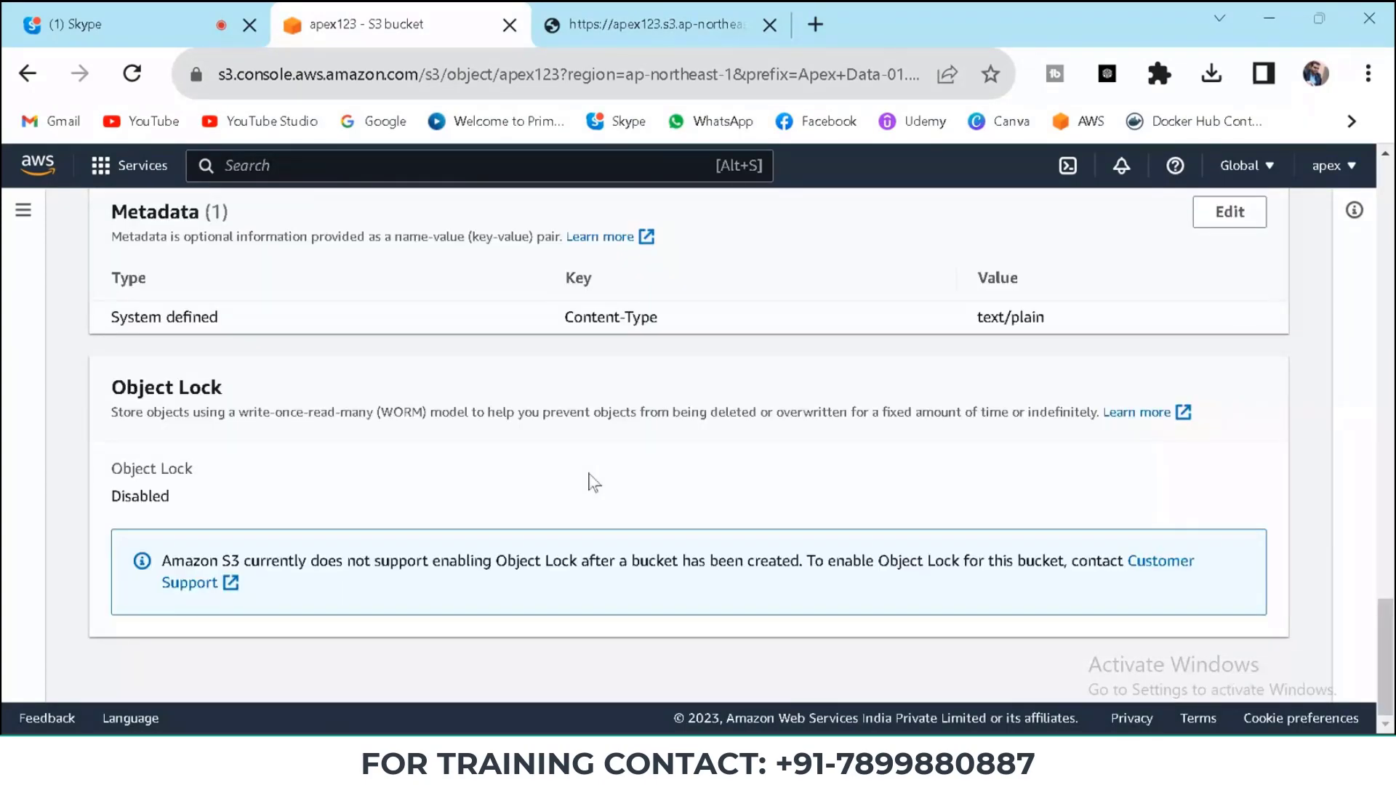
scroll(594, 483, "up", 15)
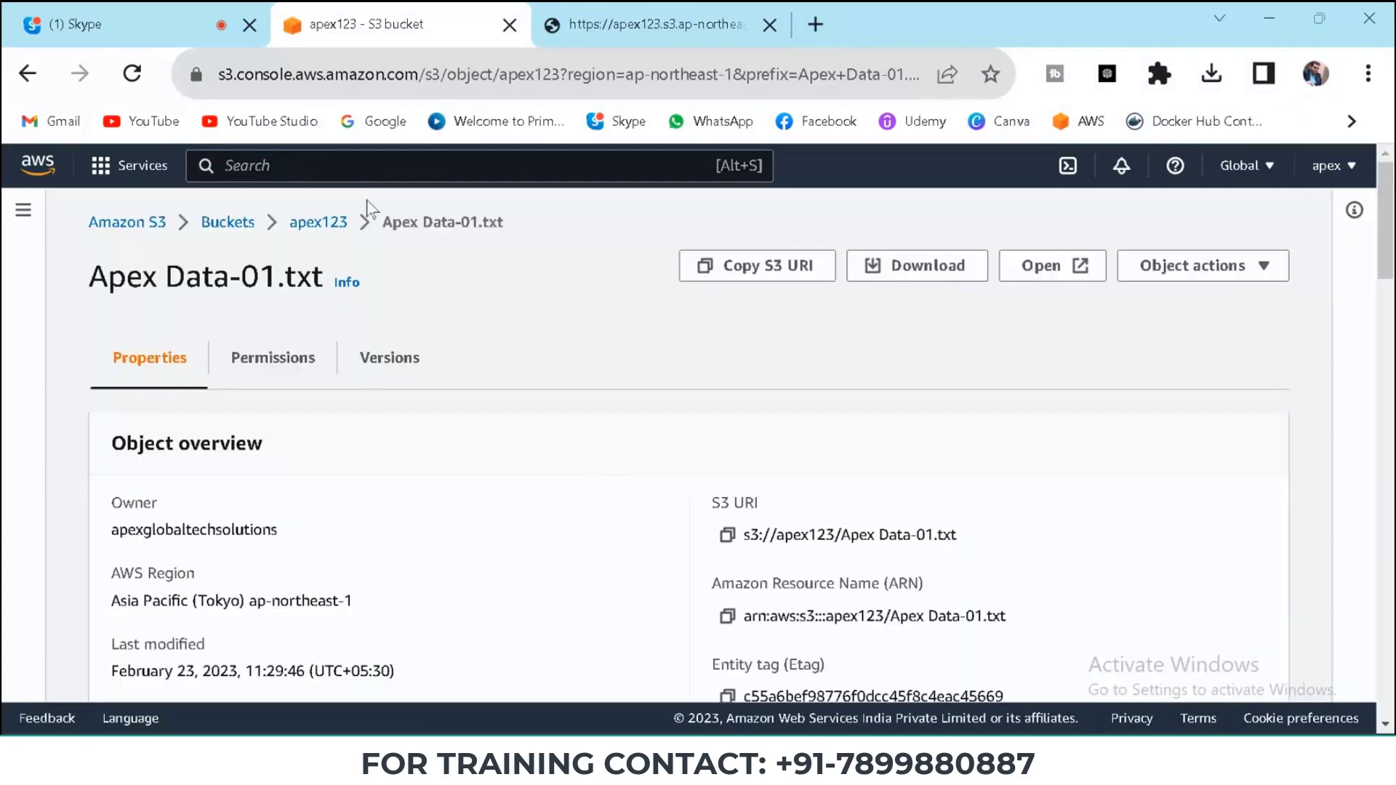
left_click(326, 231)
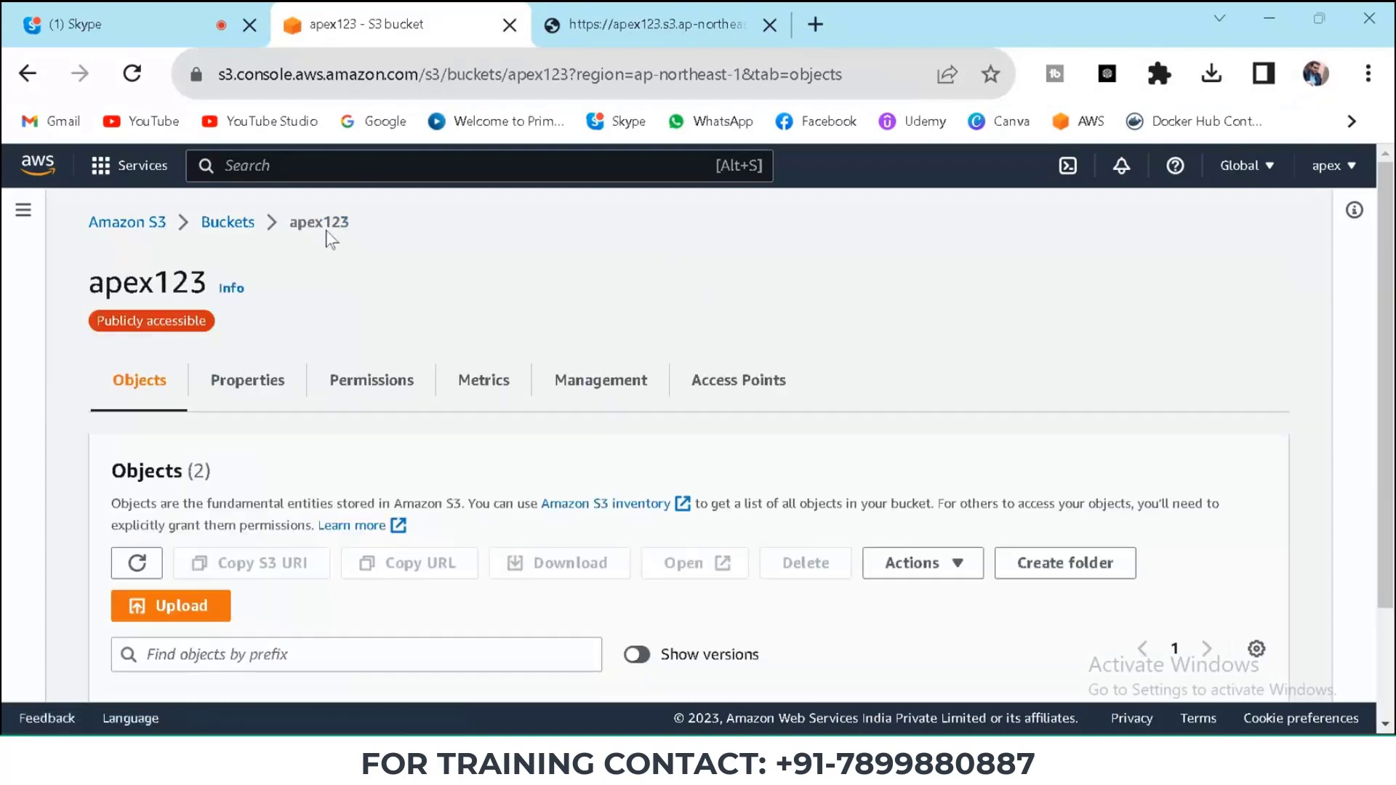
scroll(328, 240, "down", 2)
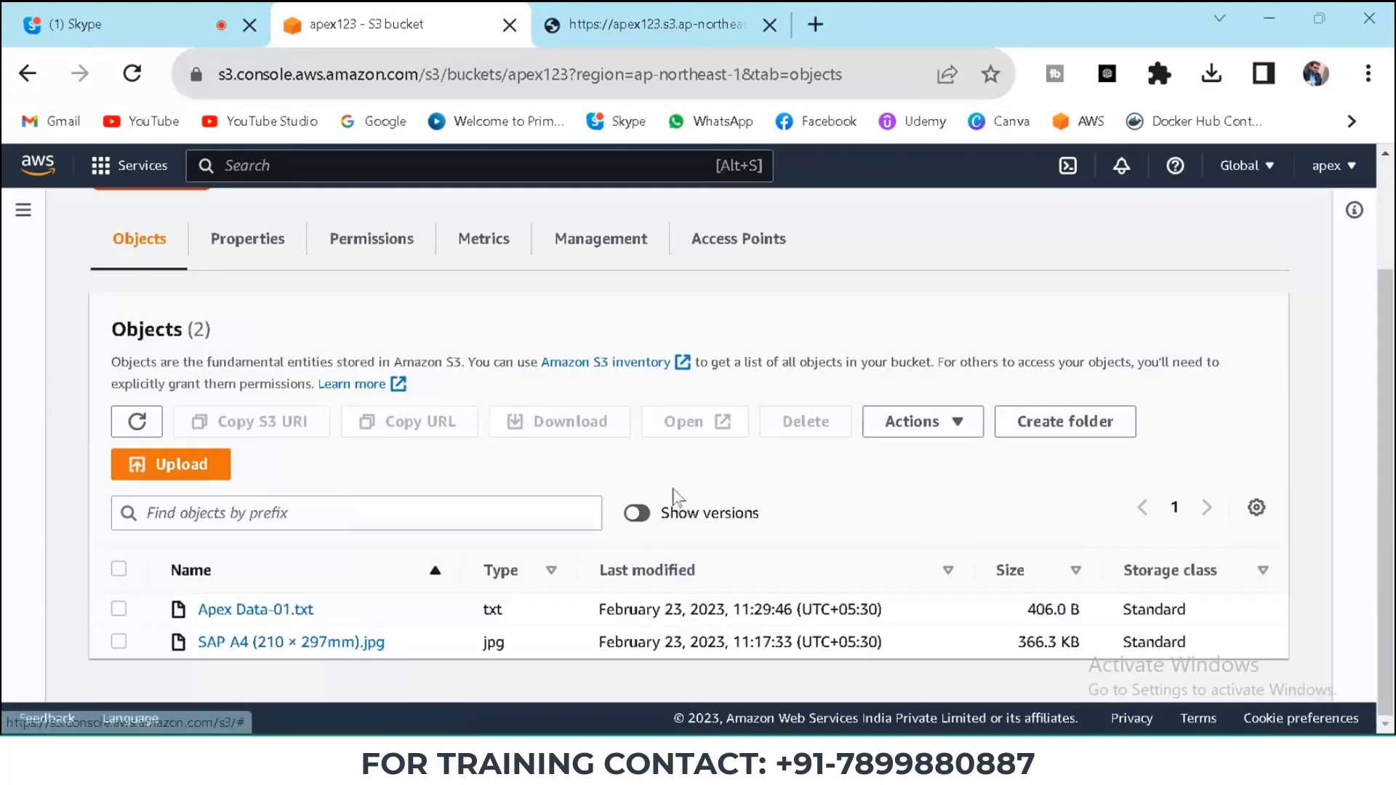
left_click(644, 516)
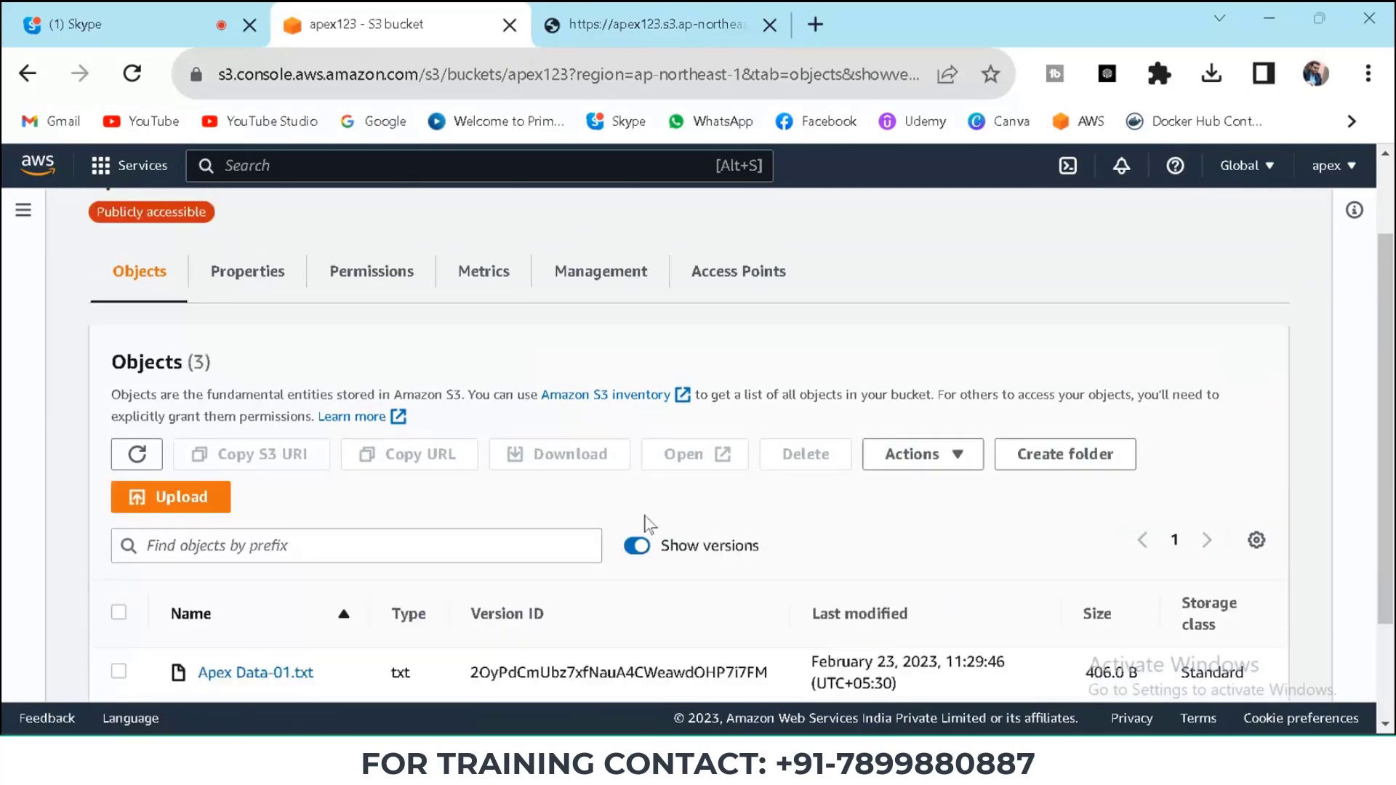
scroll(650, 522, "down", 2)
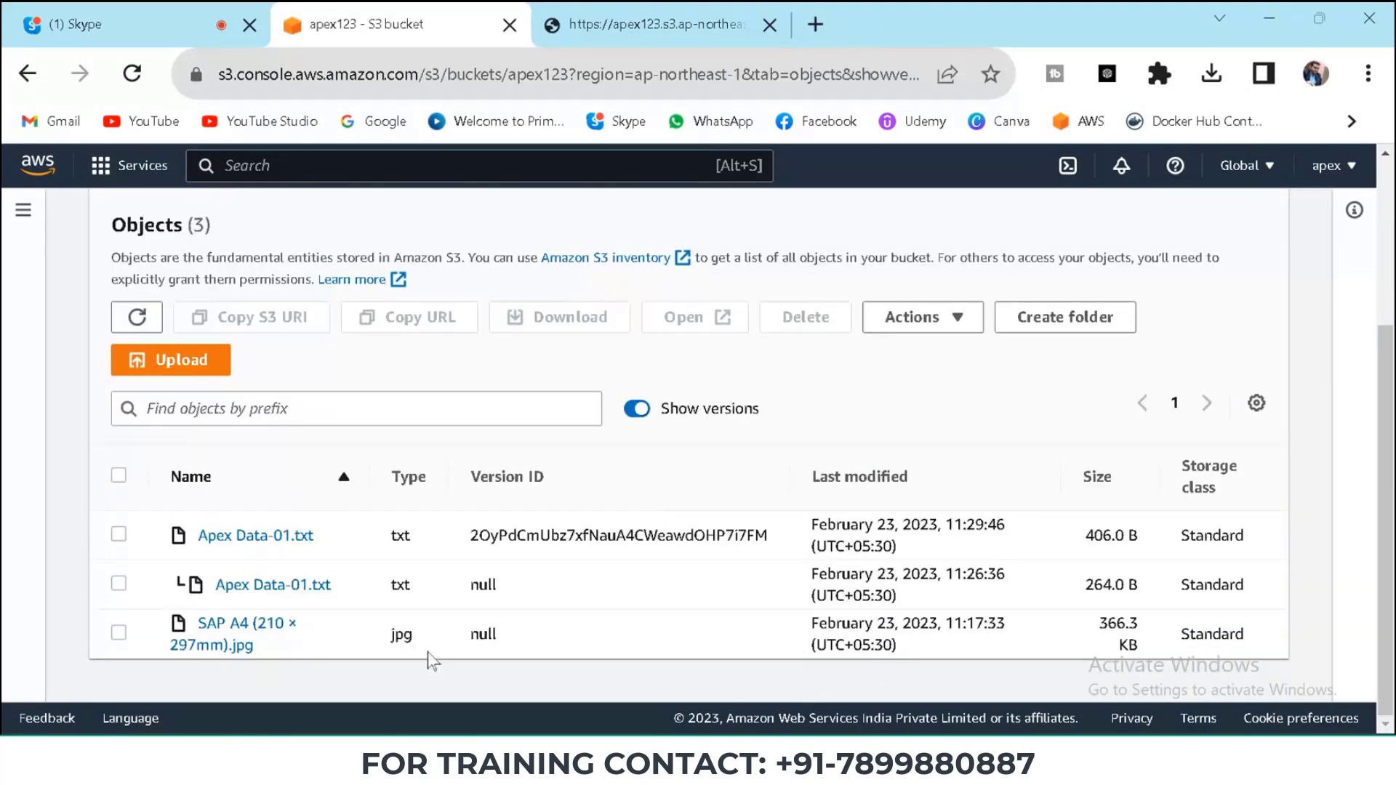
- Open the older null version of Apex Data-01.txt in a browser tab to check its text, and close both file tabs
left_click(272, 586)
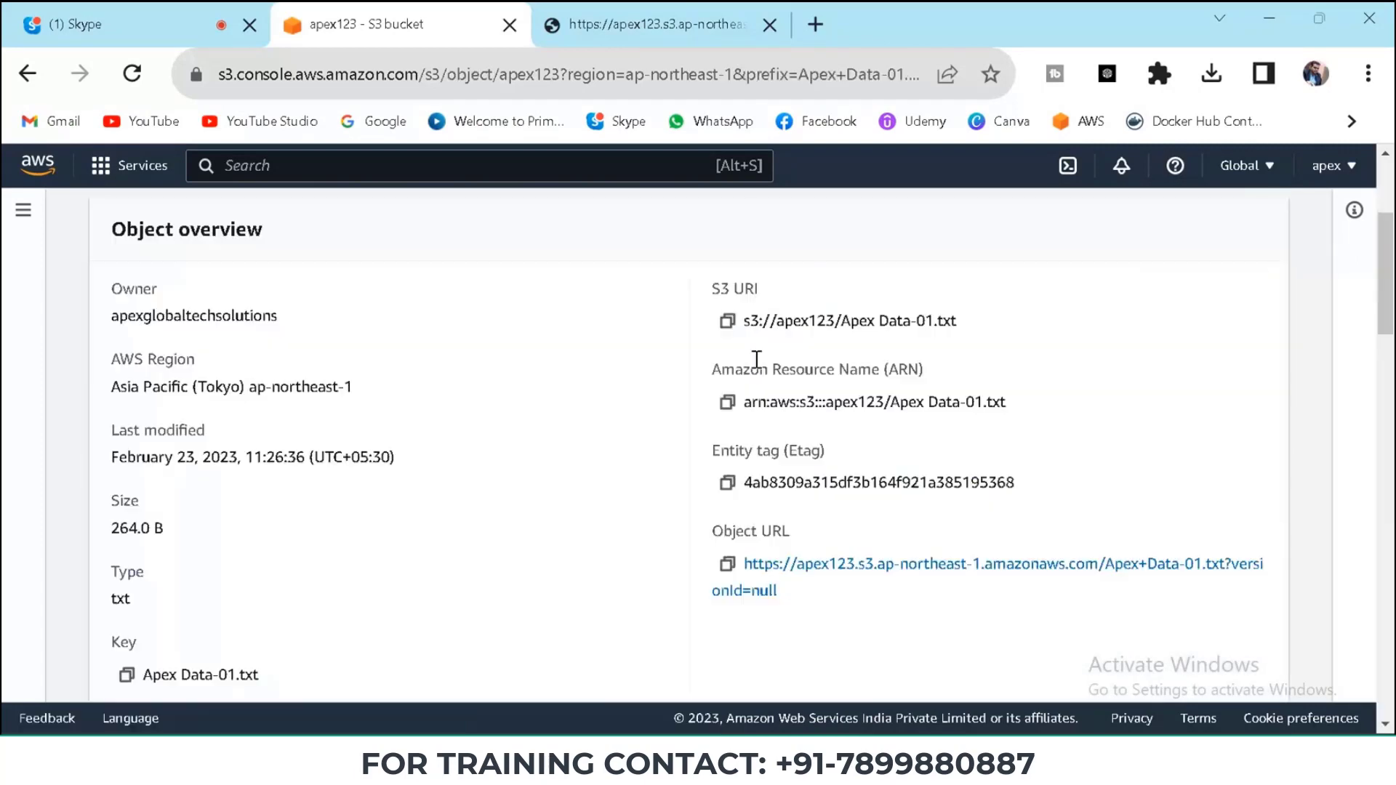
left_click(1048, 268)
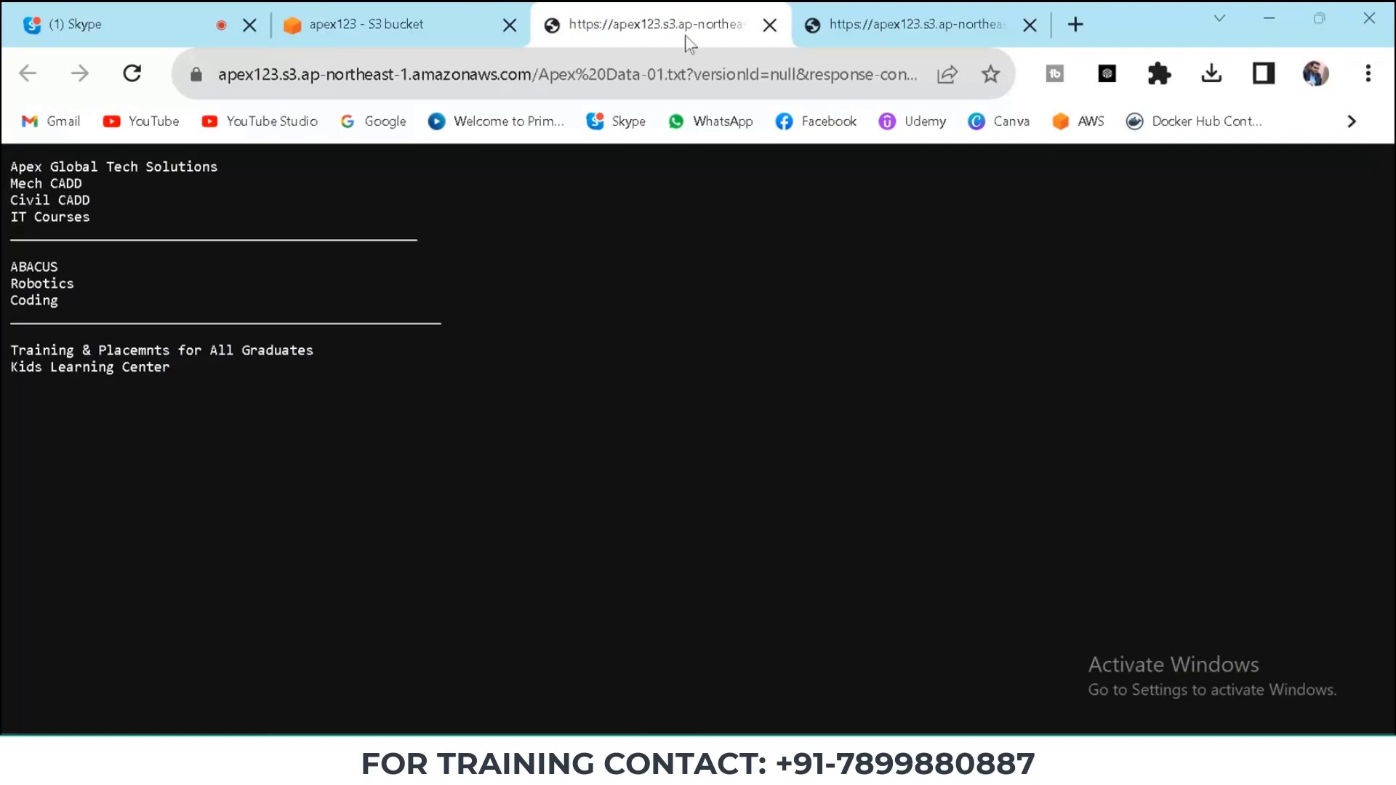
left_click(444, 11)
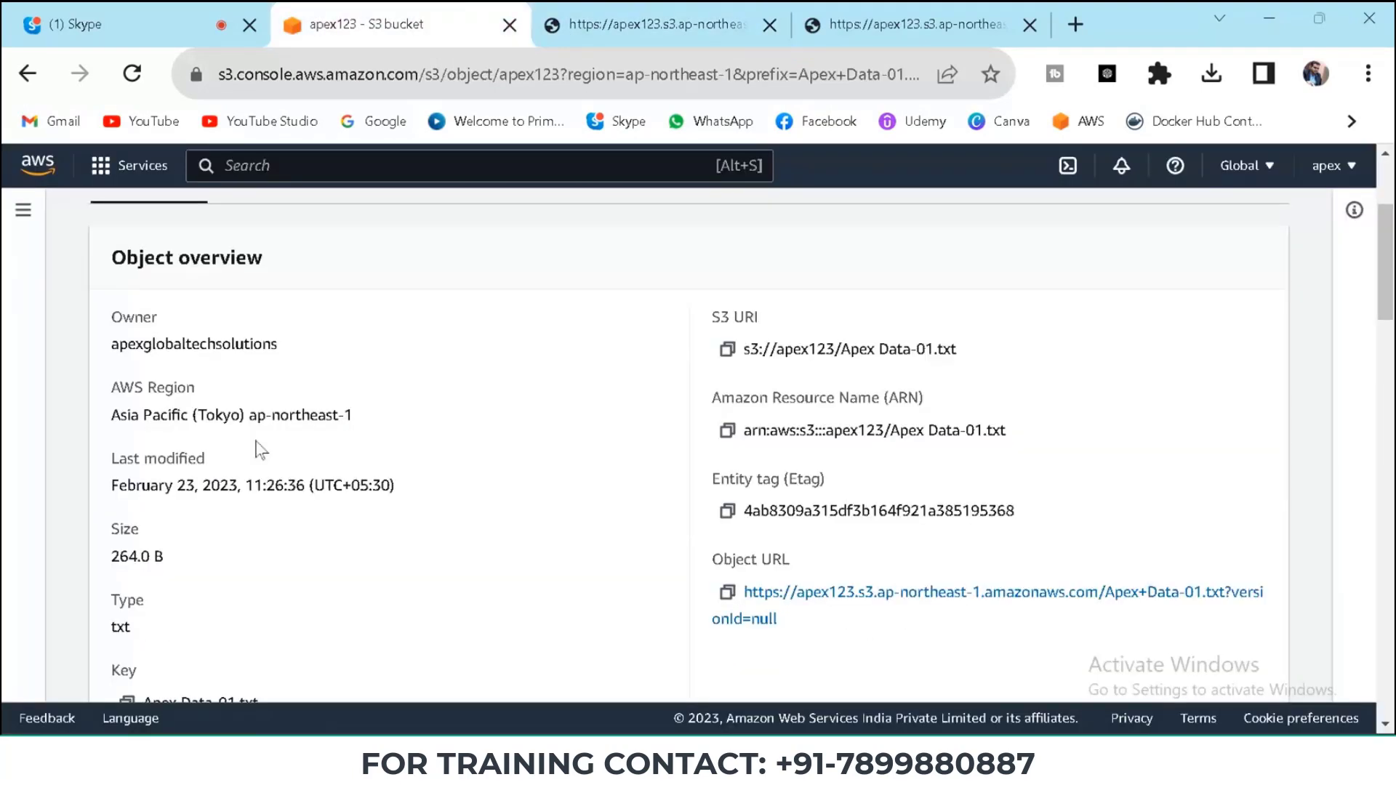
scroll(256, 447, "down", 7)
scroll(256, 449, "up", 4)
scroll(256, 447, "up", 4)
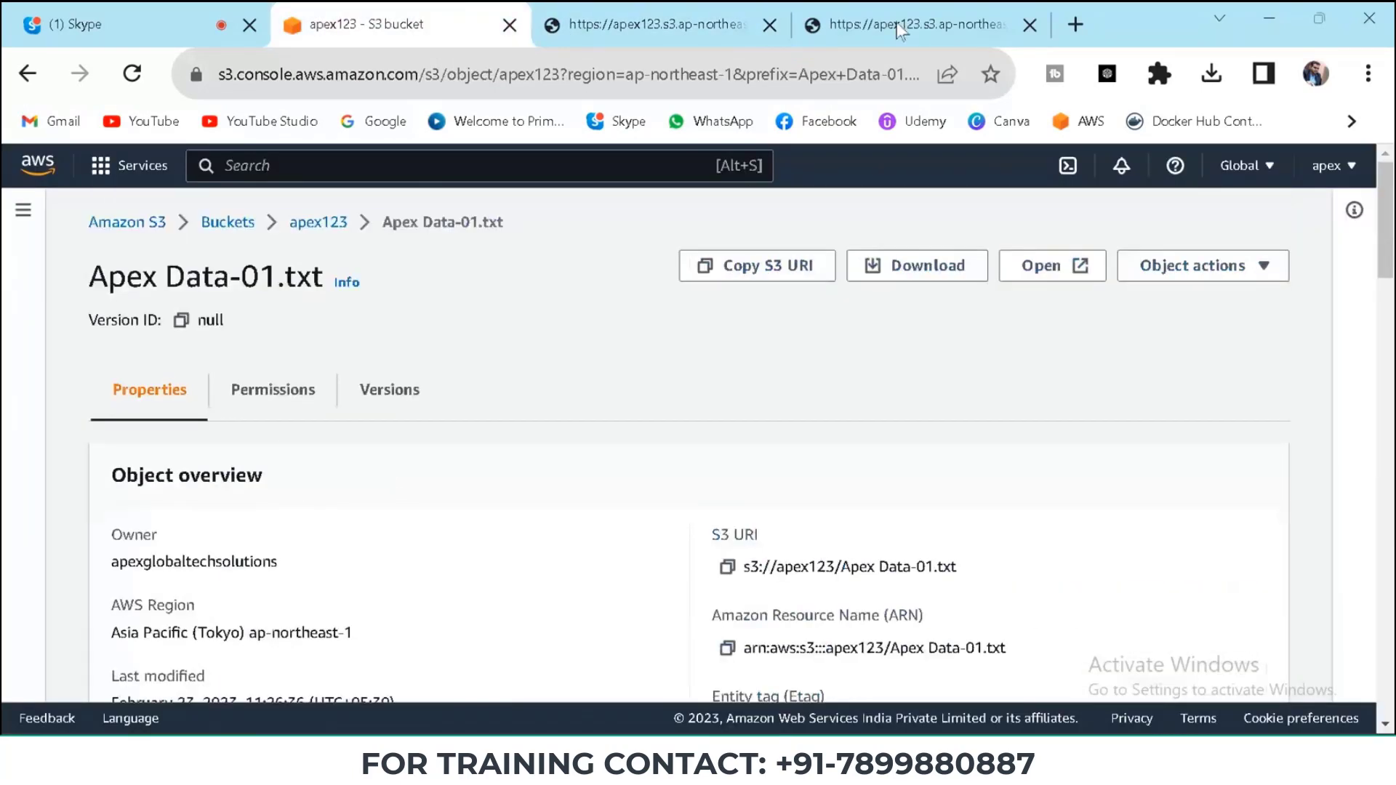
left_click(775, 23)
left_click(775, 23)
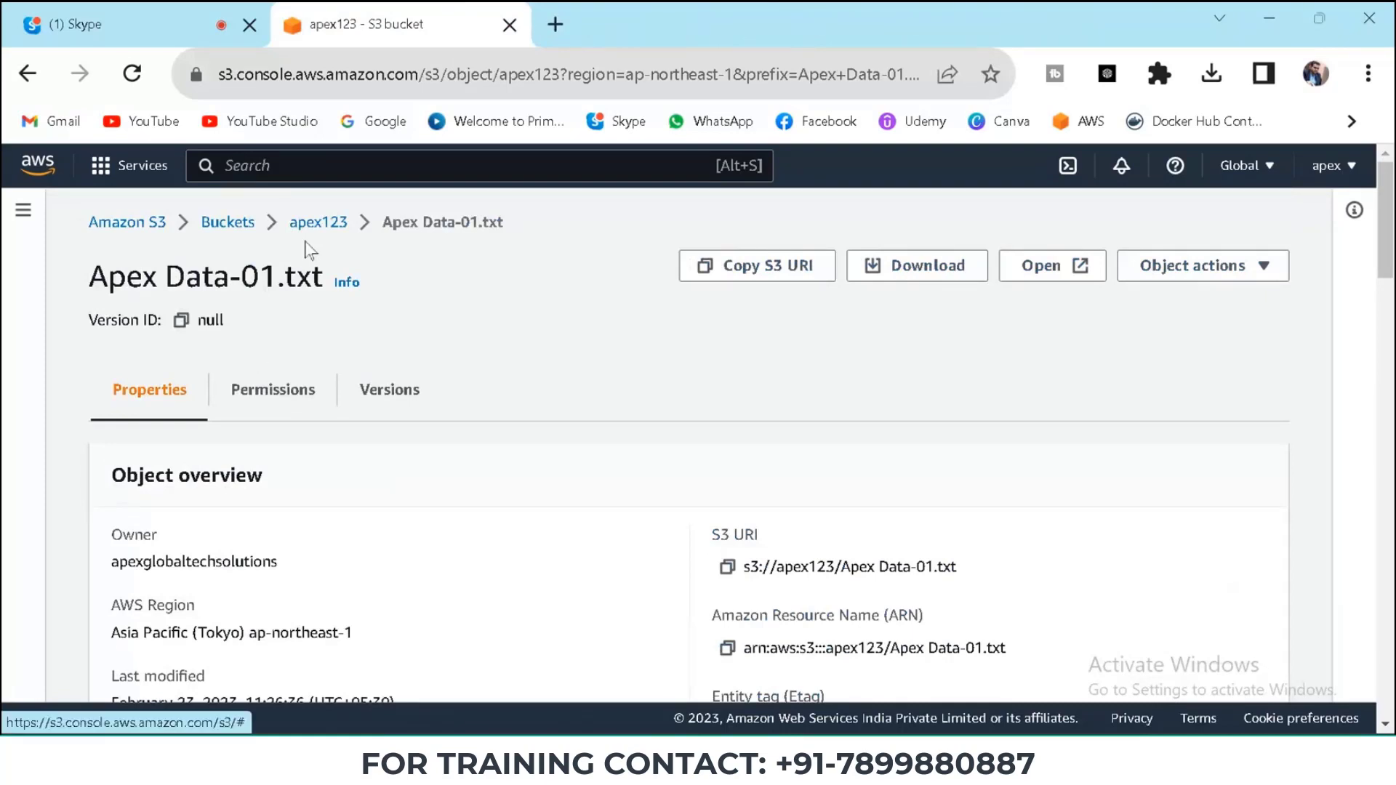
- Go back to the apex123 bucket, show the object versions for review, and hide them again
left_click(318, 222)
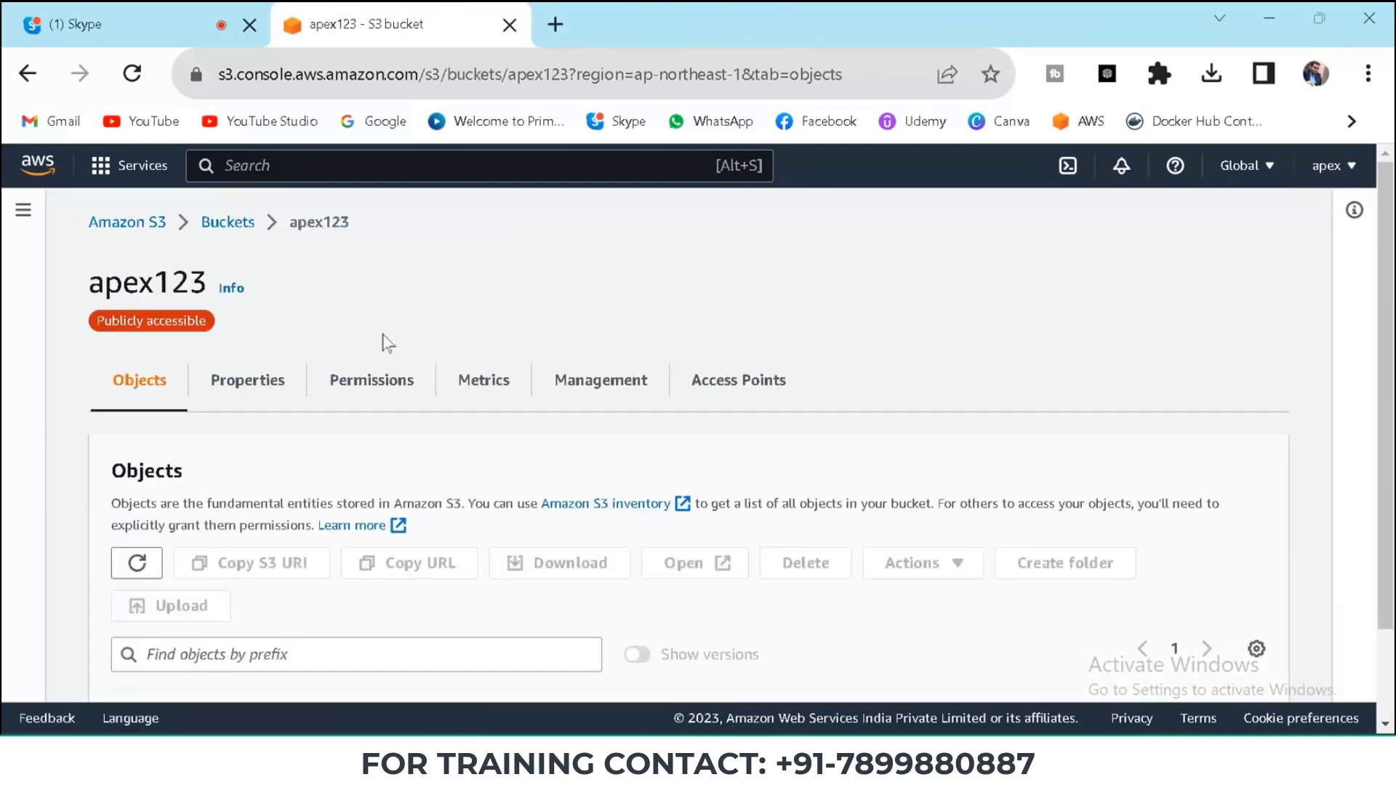
scroll(430, 411, "down", 2)
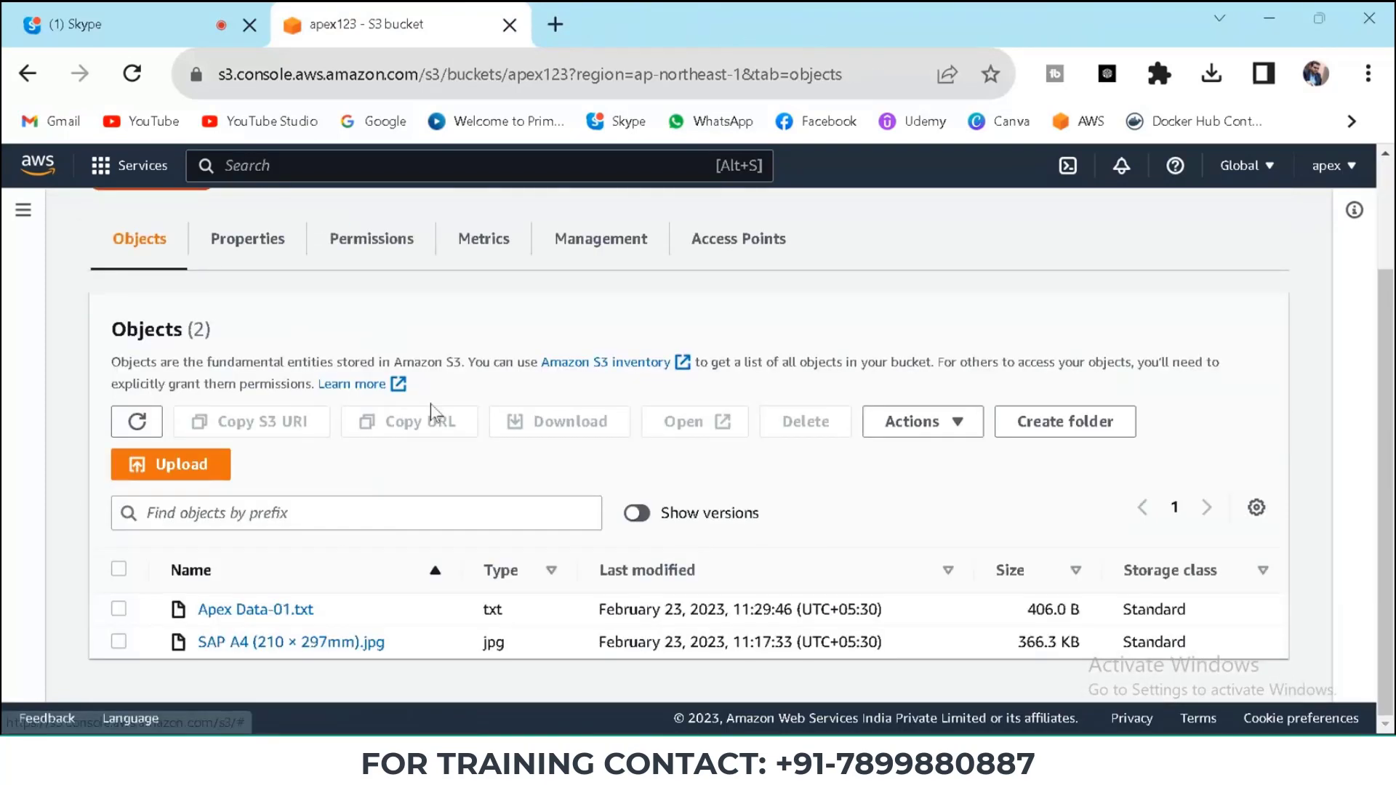
left_click(648, 516)
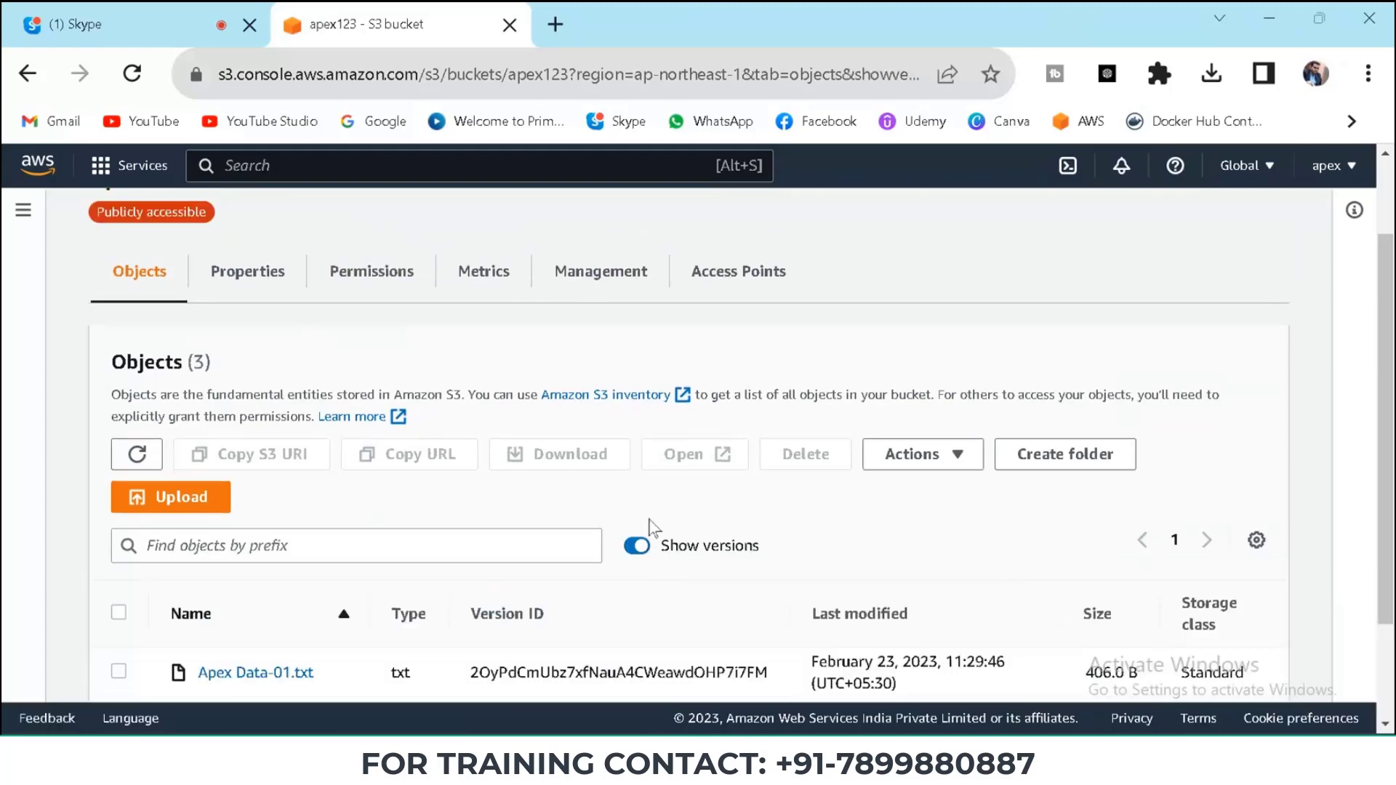
scroll(649, 525, "down", 2)
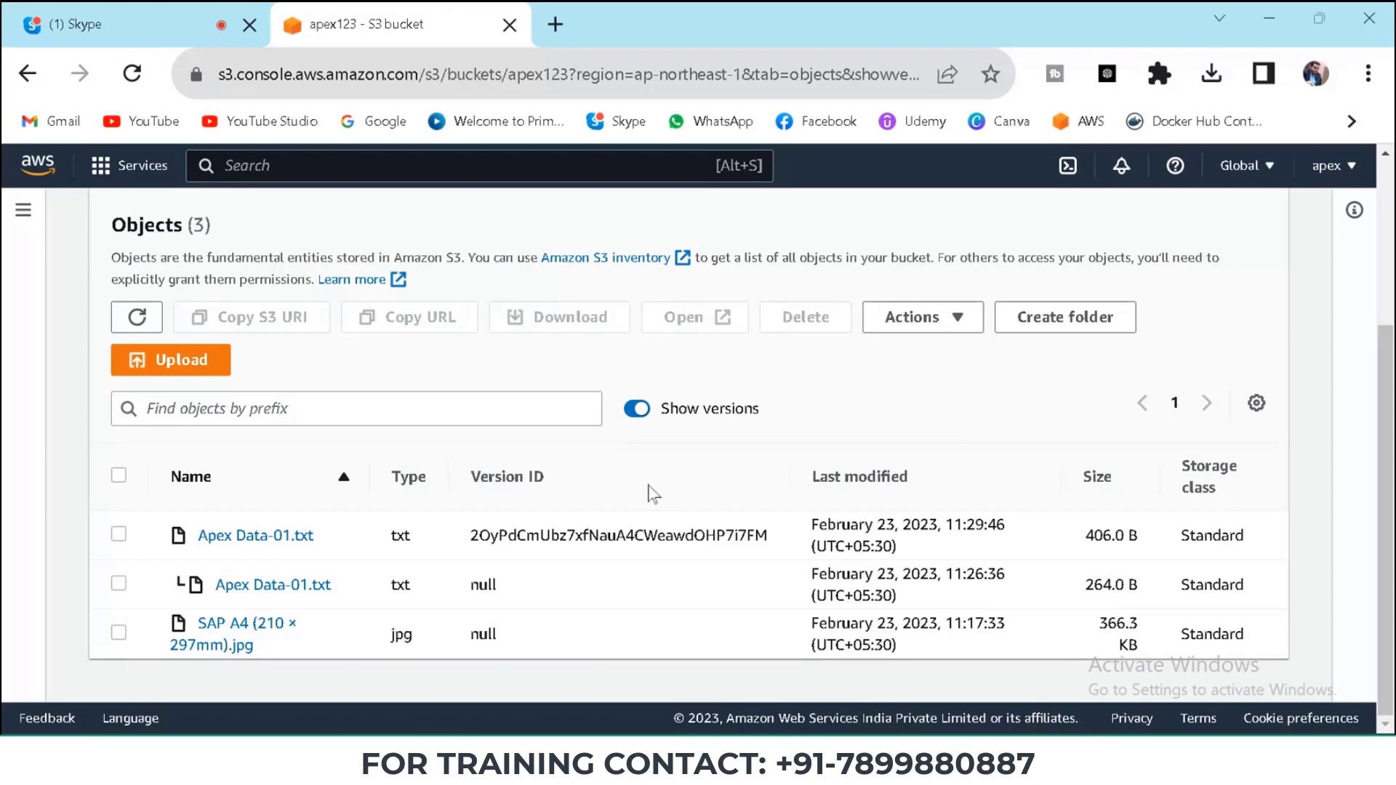
left_click(637, 409)
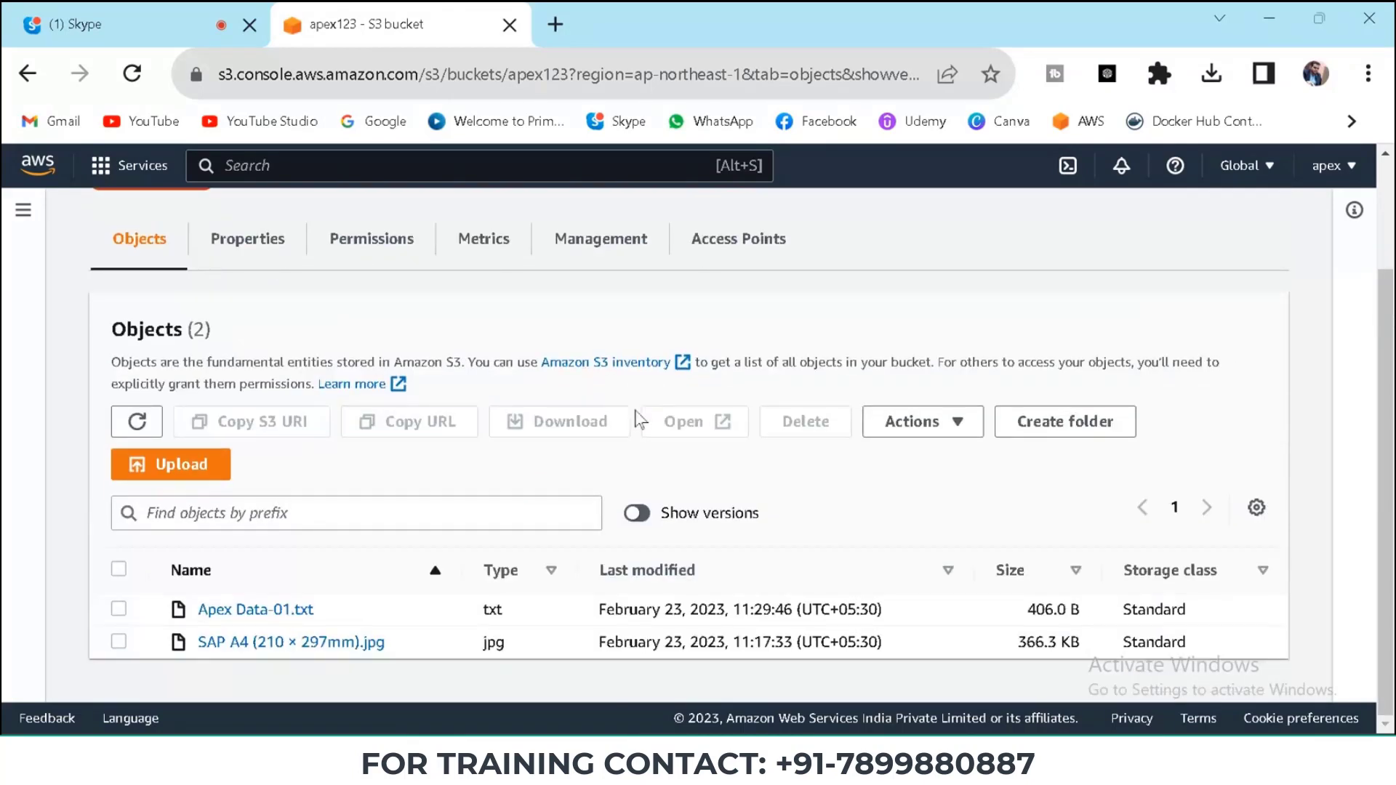
- Reopen the apex123 bucket from the bucket list and display its object versions
left_click(118, 611)
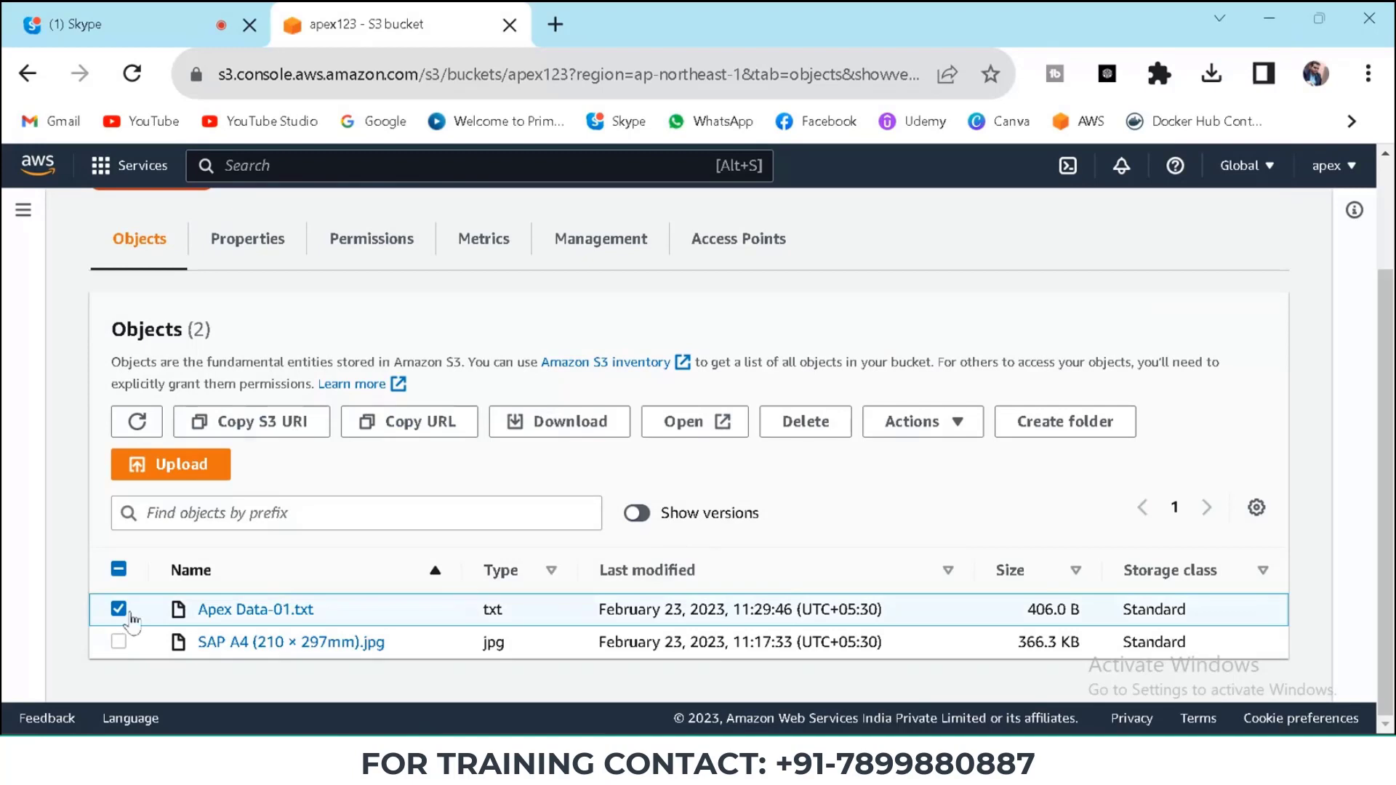
scroll(305, 320, "up", 2)
left_click(226, 224)
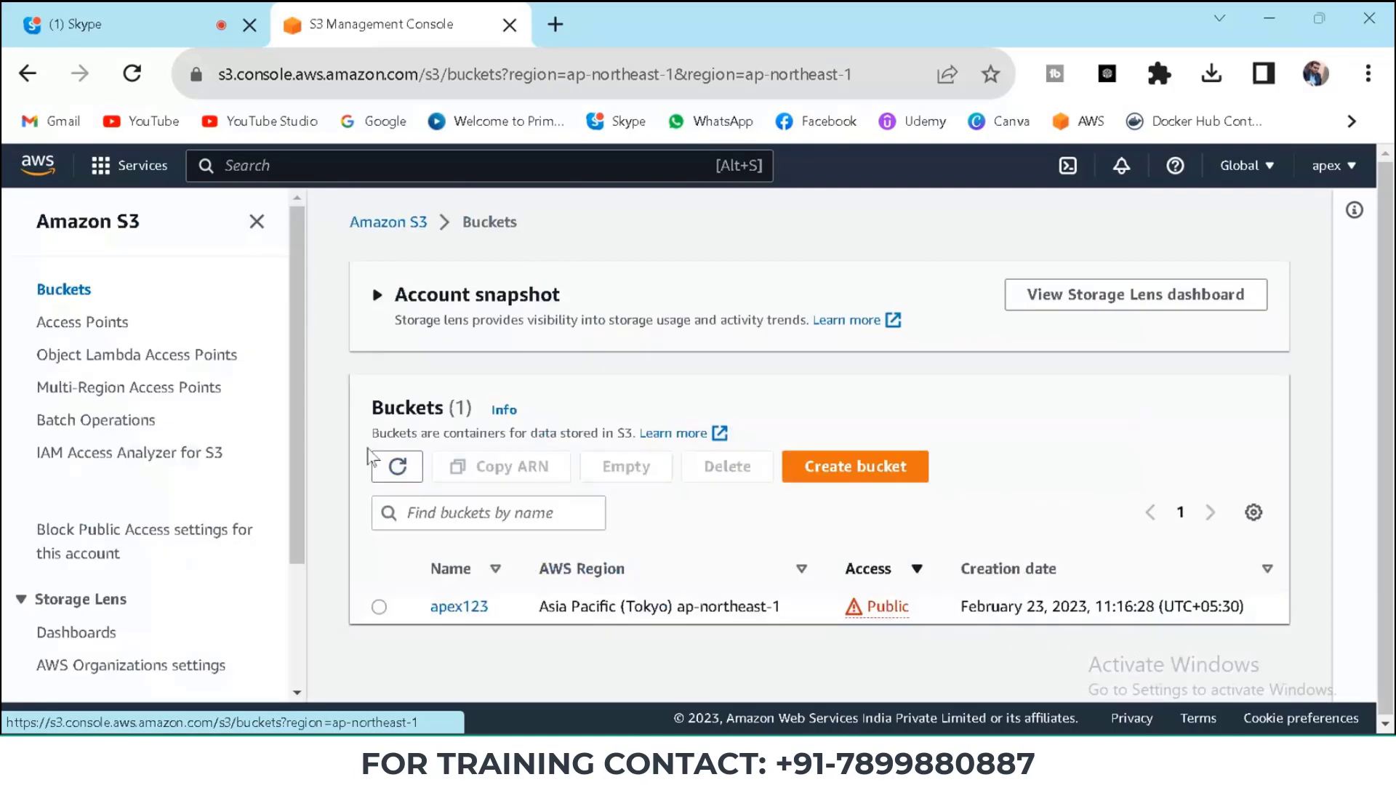
left_click(459, 607)
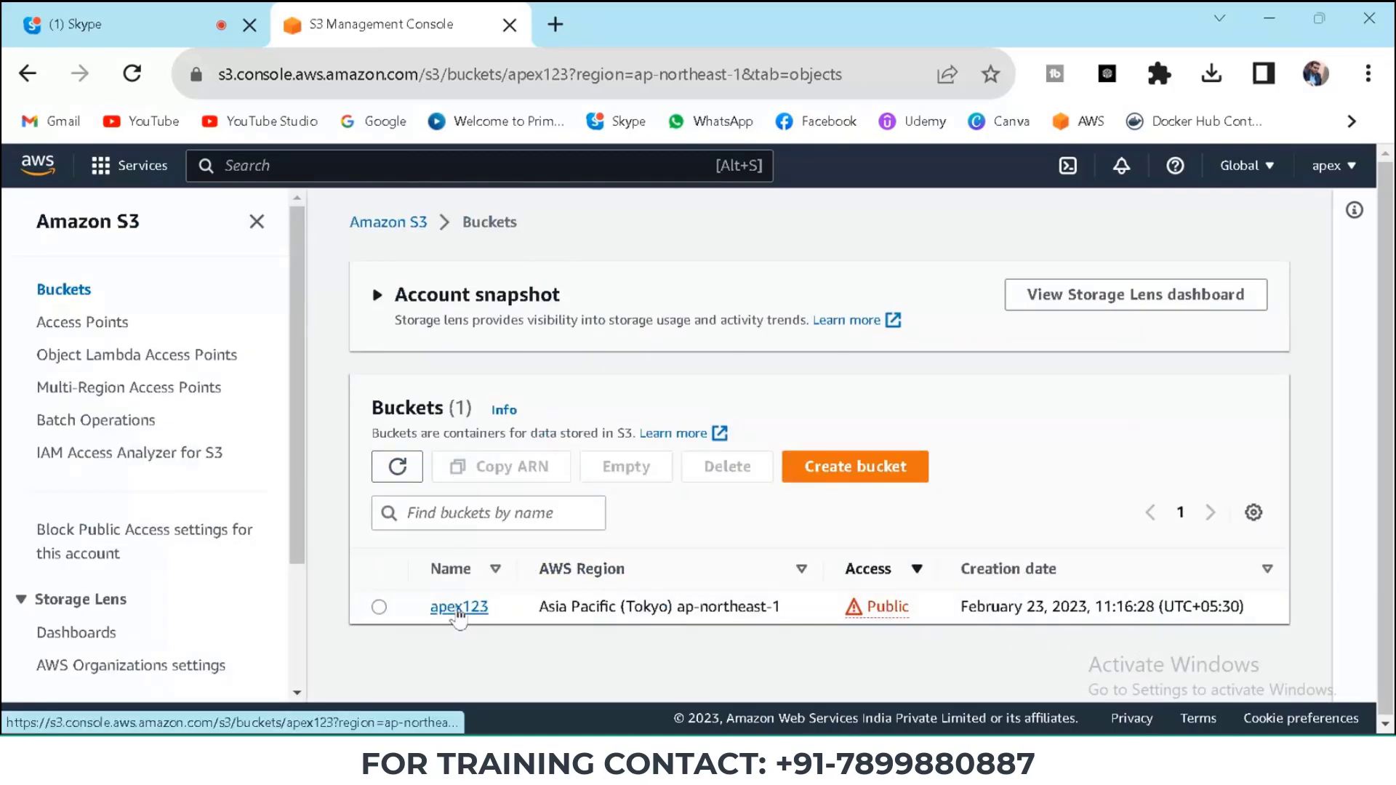
scroll(698, 421, "down", 3)
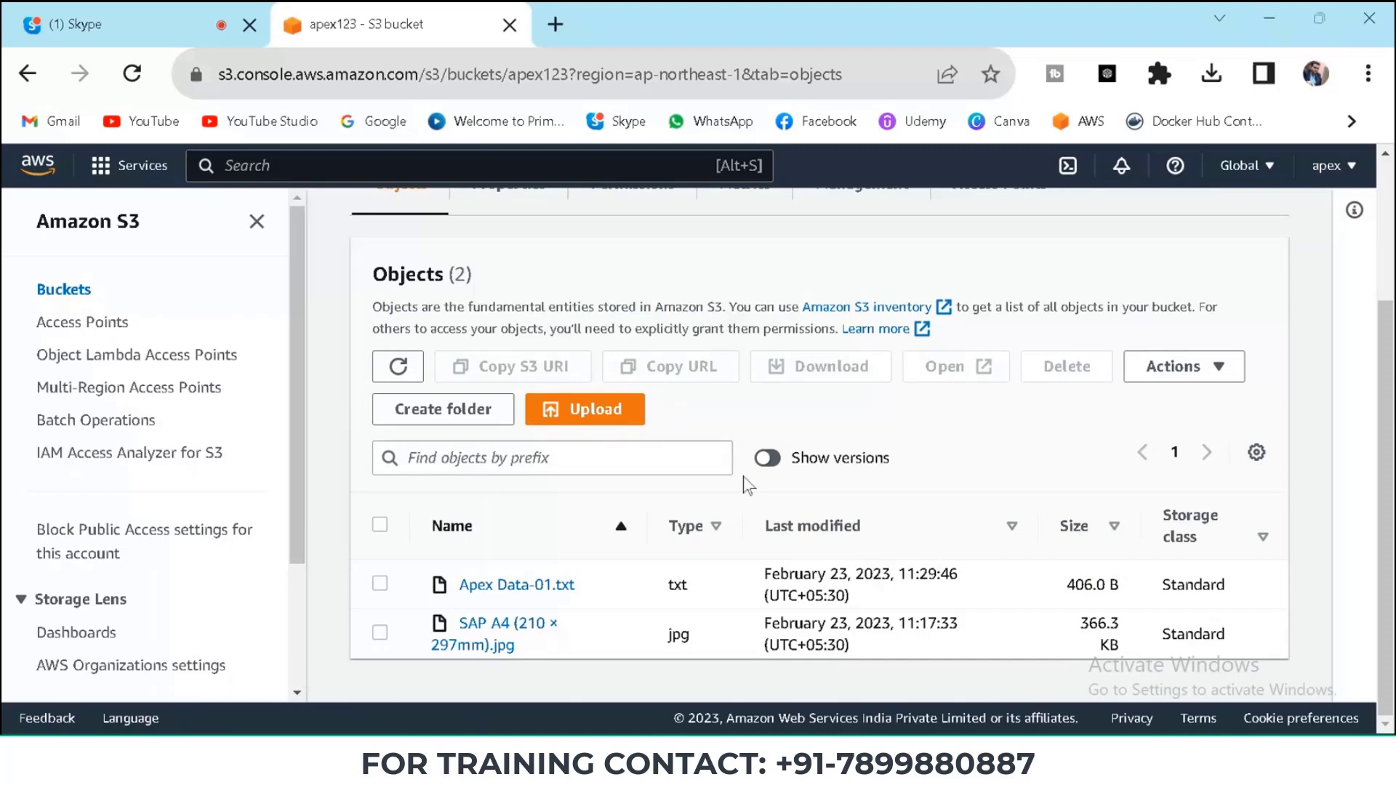
left_click(767, 457)
scroll(502, 529, "down", 3)
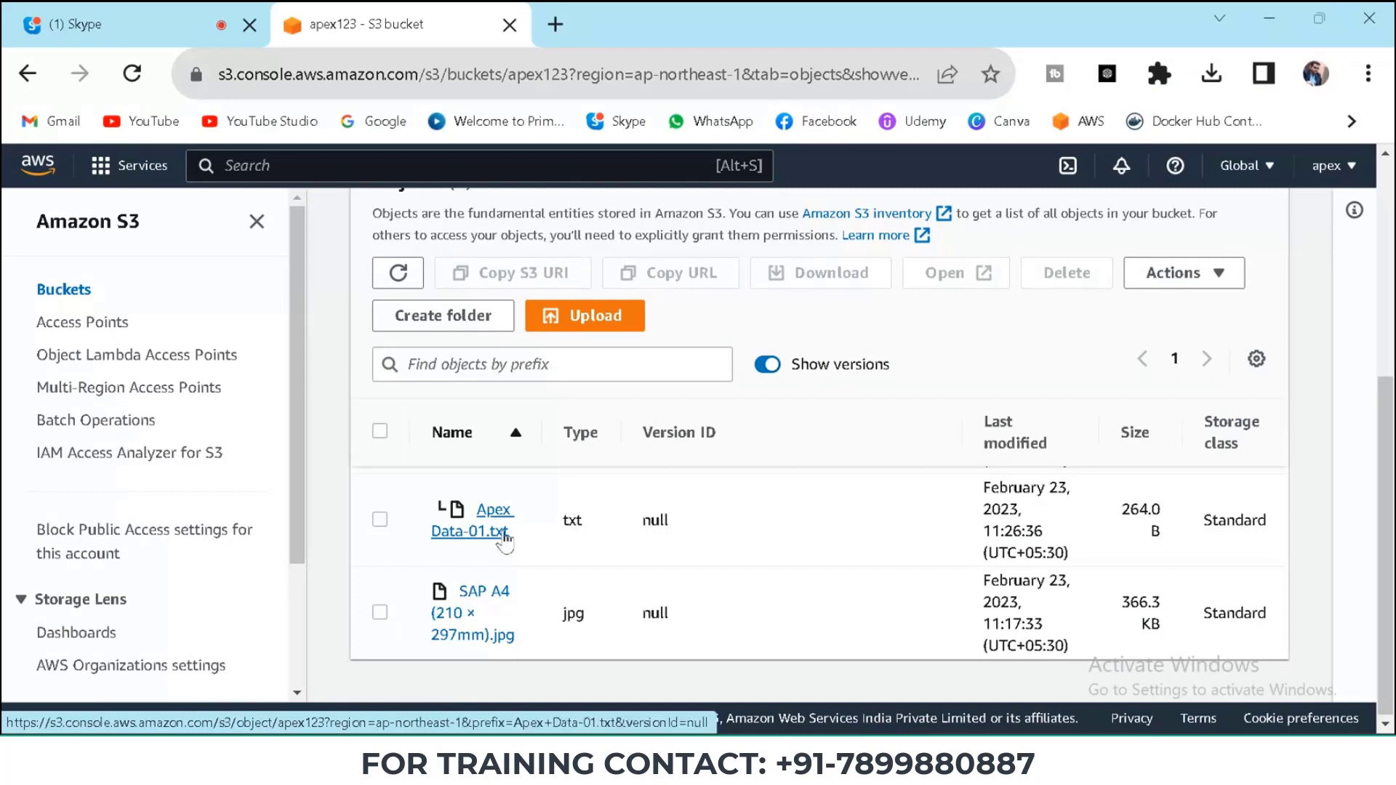
- Open the null version of Apex Data-01.txt in a new tab to read it, and return to review its object properties
left_click(505, 538)
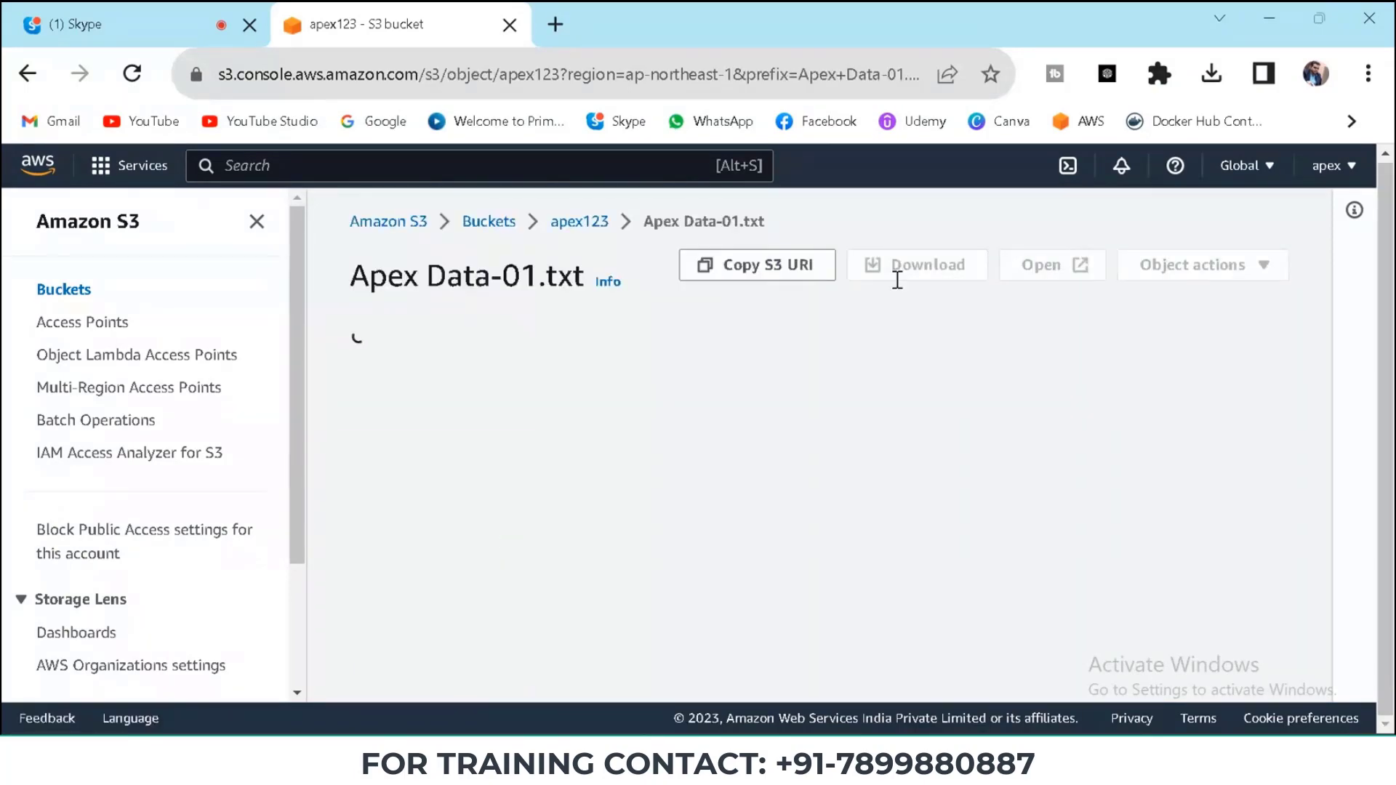
scroll(1014, 282, "down", 4)
scroll(1015, 282, "up", 4)
left_click(1024, 272)
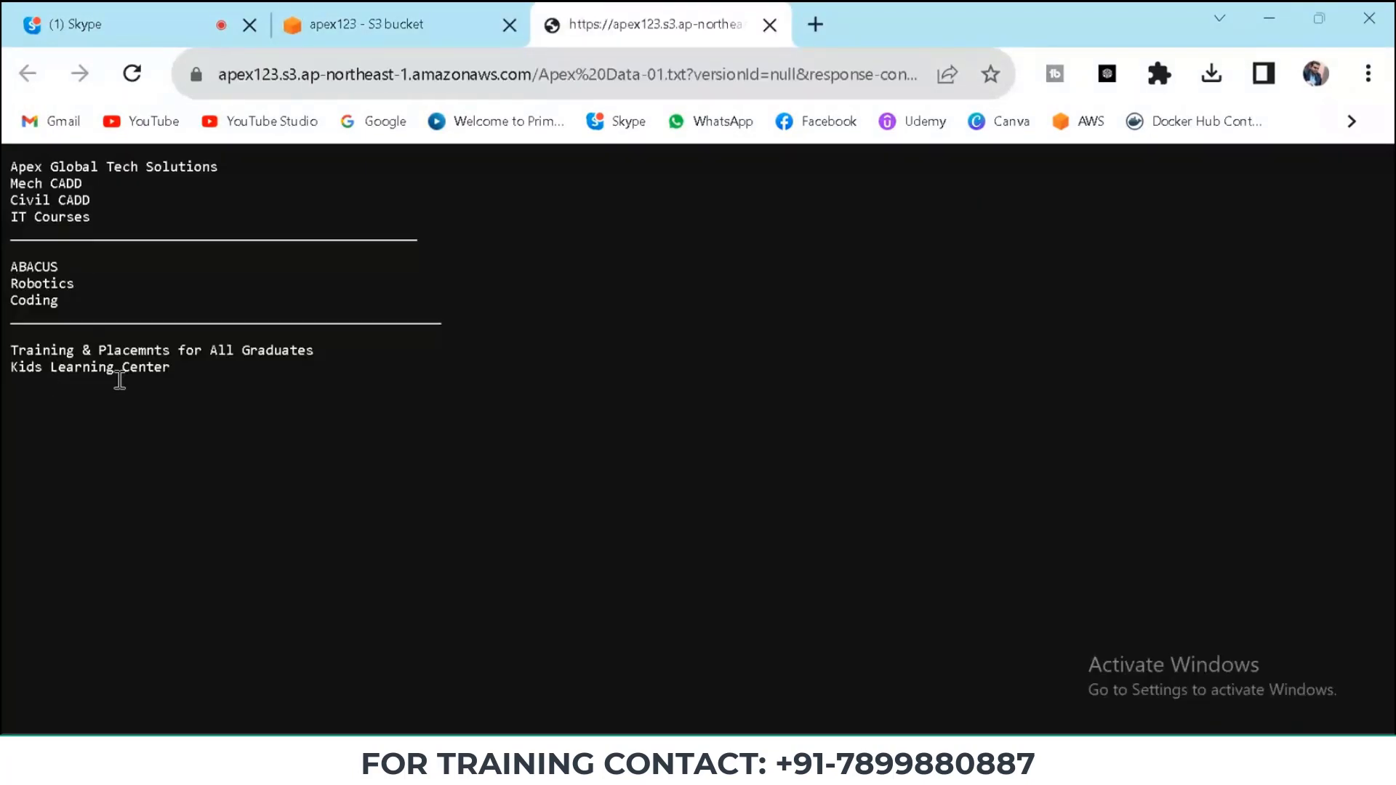
left_click(400, 25)
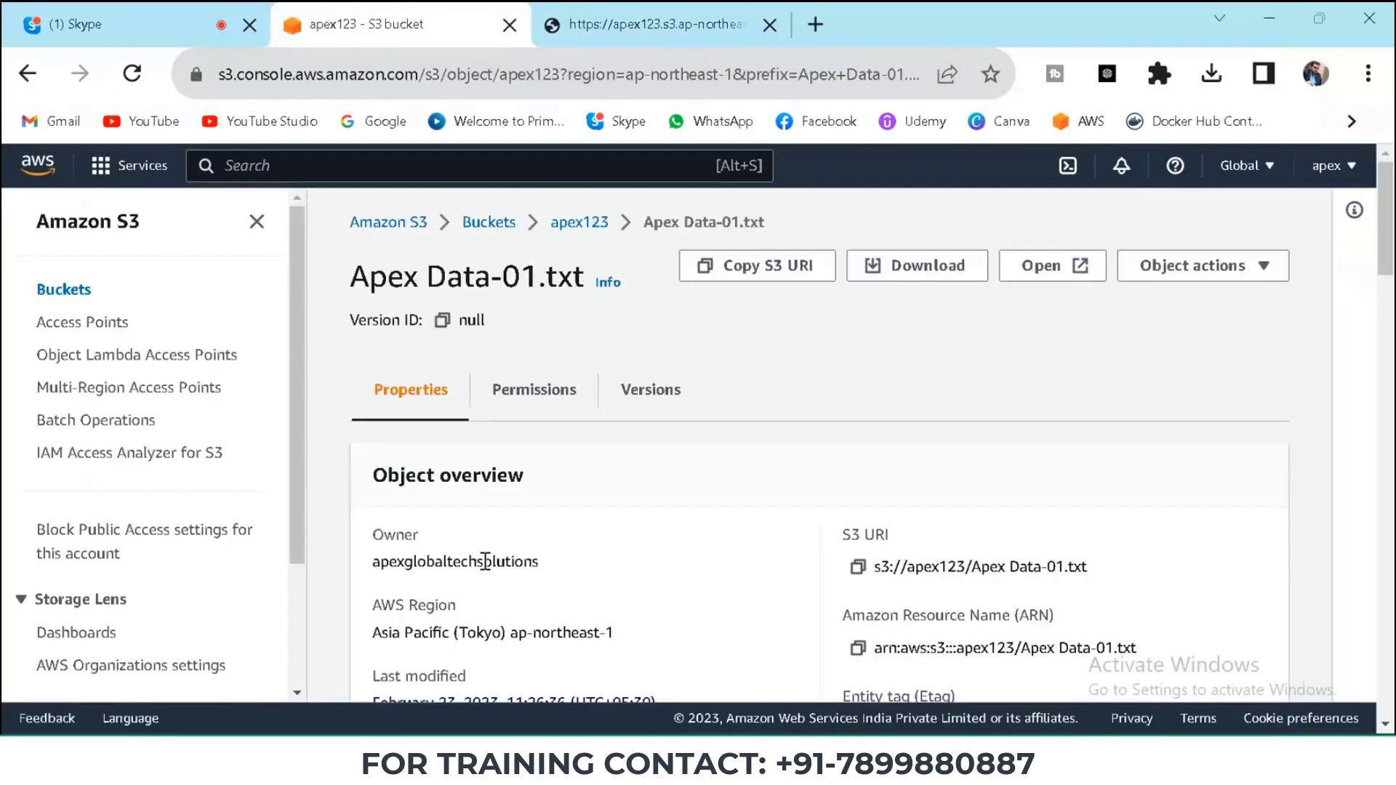
scroll(485, 561, "down", 15)
scroll(486, 561, "up", 10)
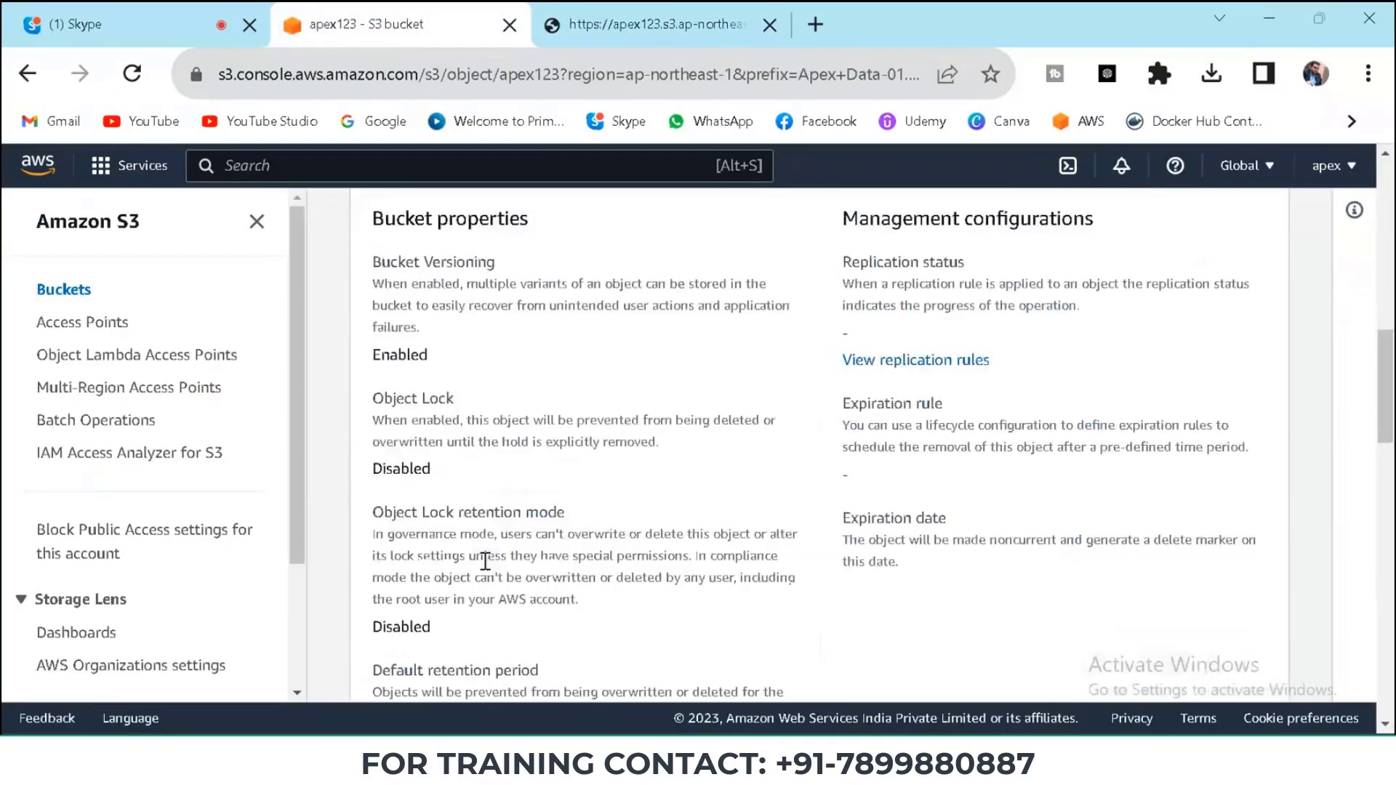
scroll(486, 561, "up", 10)
- Return to the object list of apex123 and turn on the display of versions
left_click(579, 222)
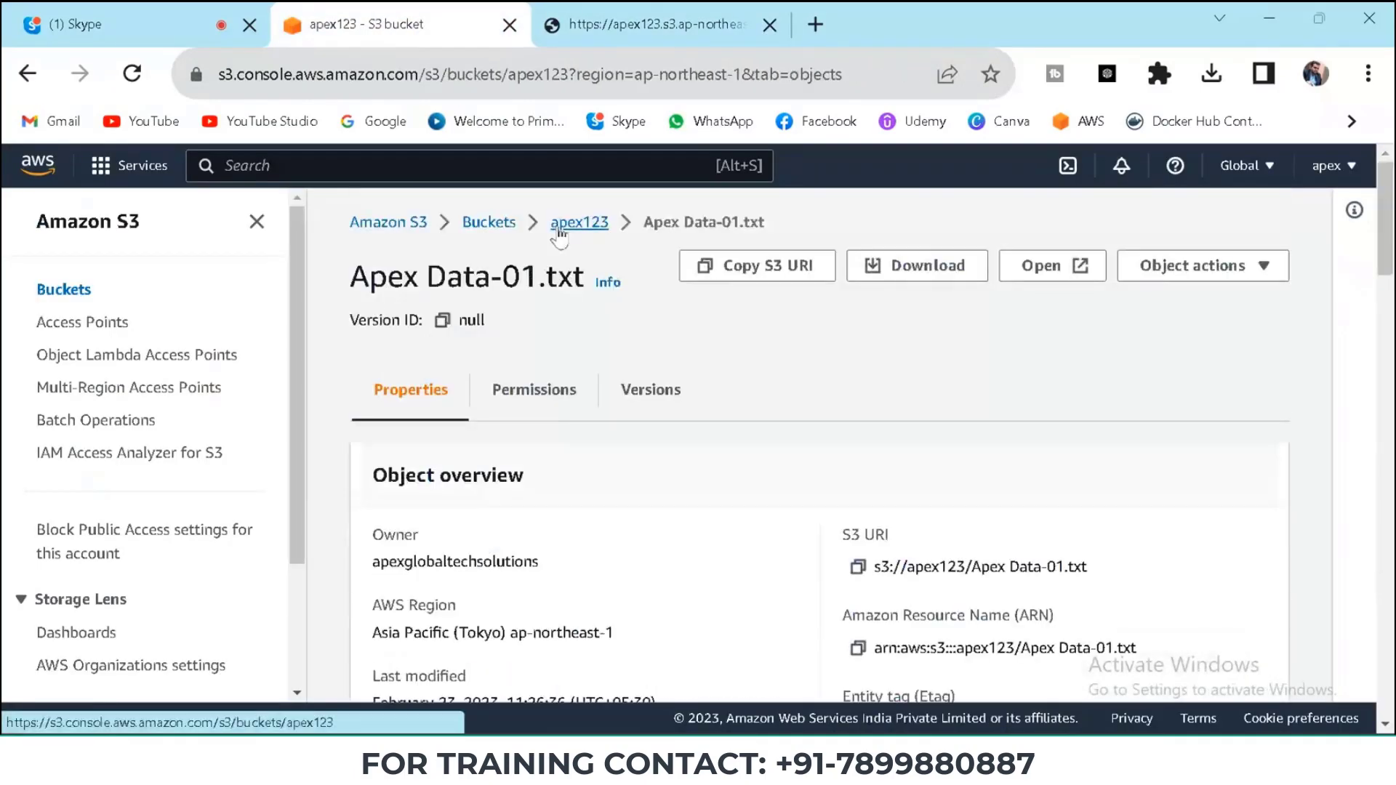
scroll(584, 504, "down", 3)
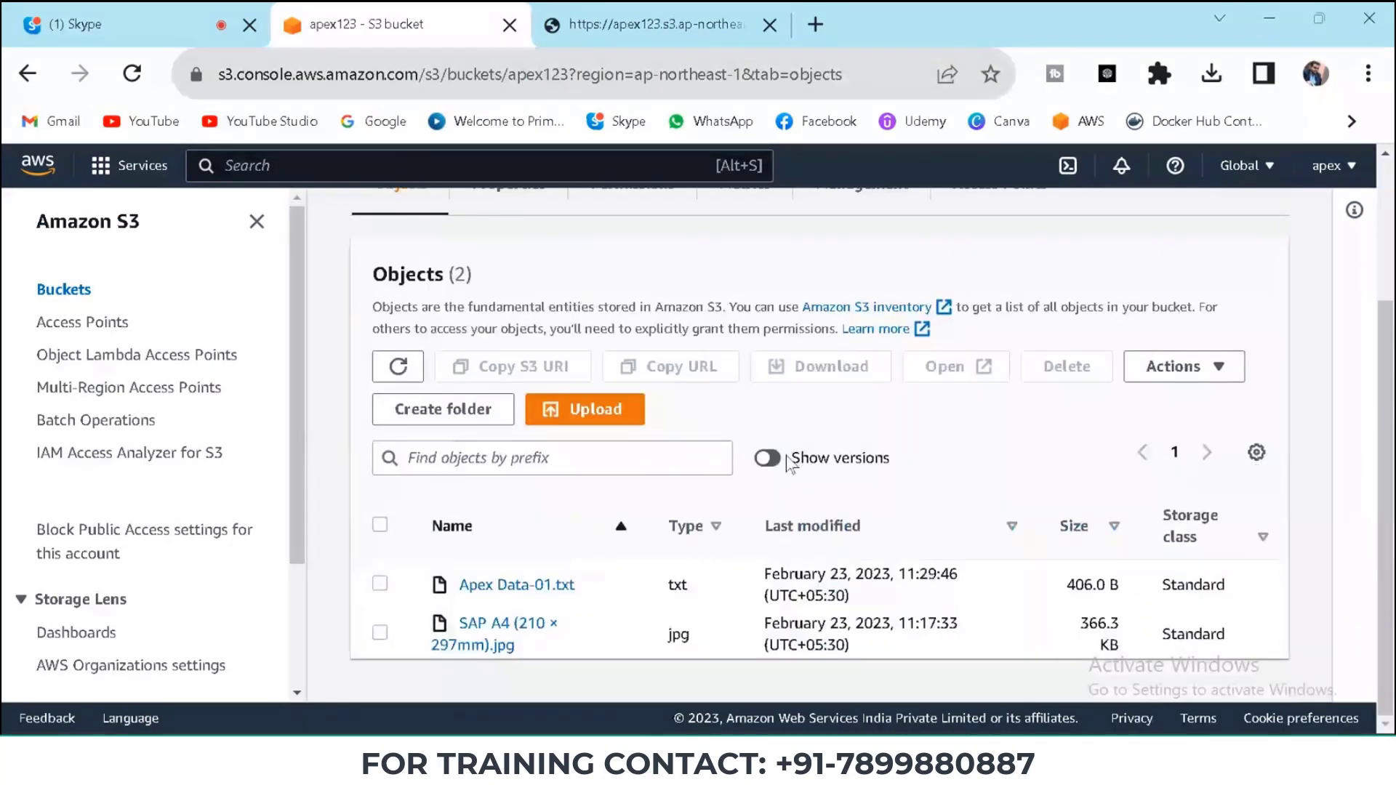
left_click(784, 464)
scroll(486, 614, "down", 3)
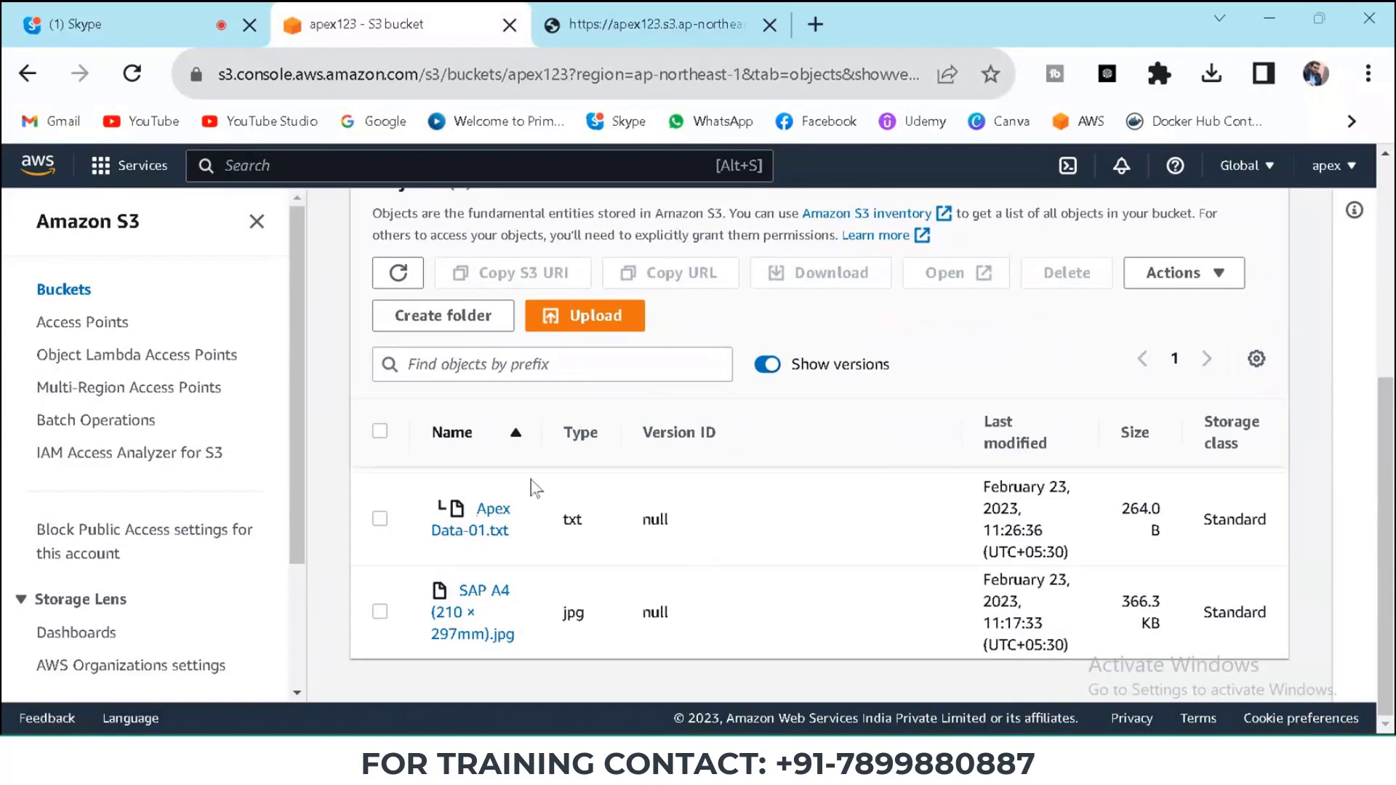
- Hide the object versions and delete Apex Data-01.txt from apex123, confirming the deletion with "delete"
left_click(765, 366)
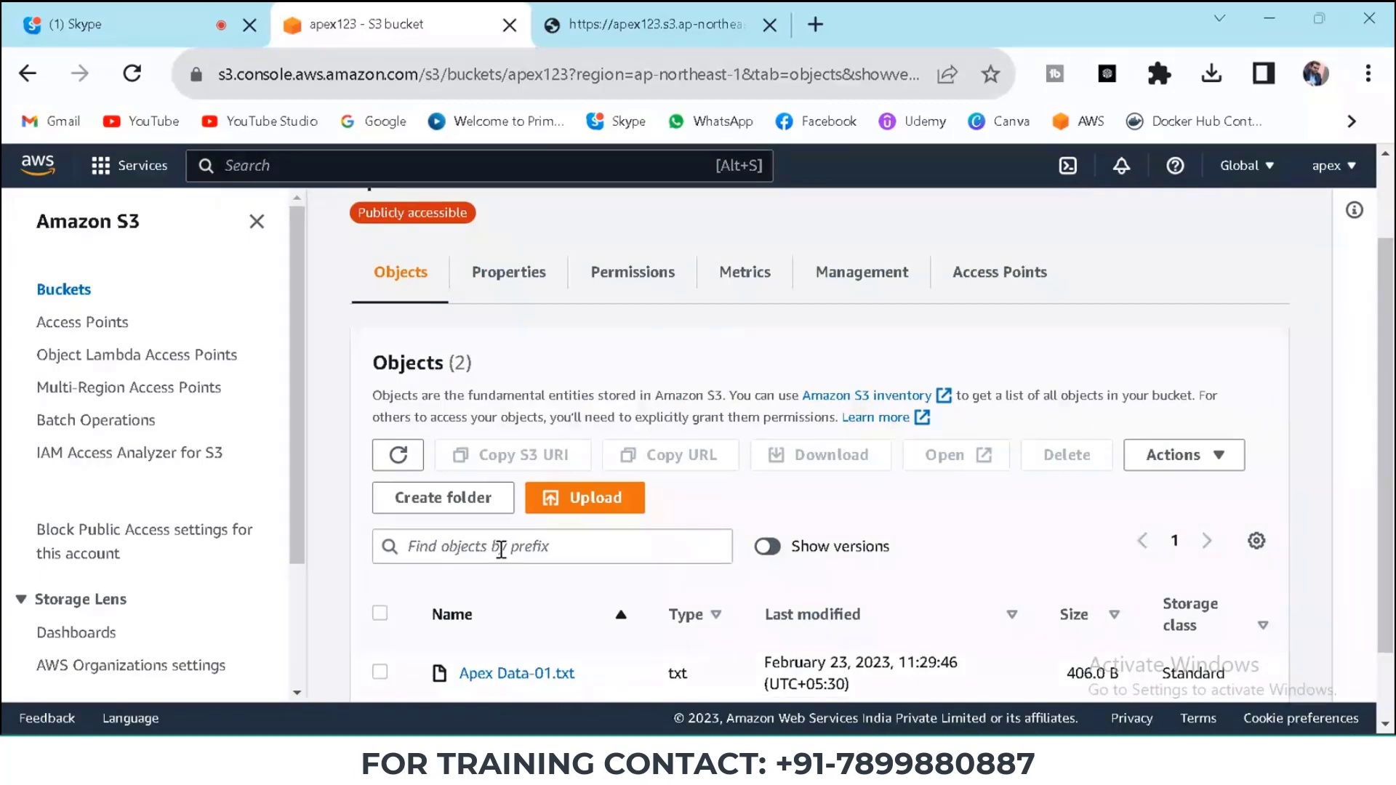
scroll(389, 590, "down", 1)
left_click(379, 584)
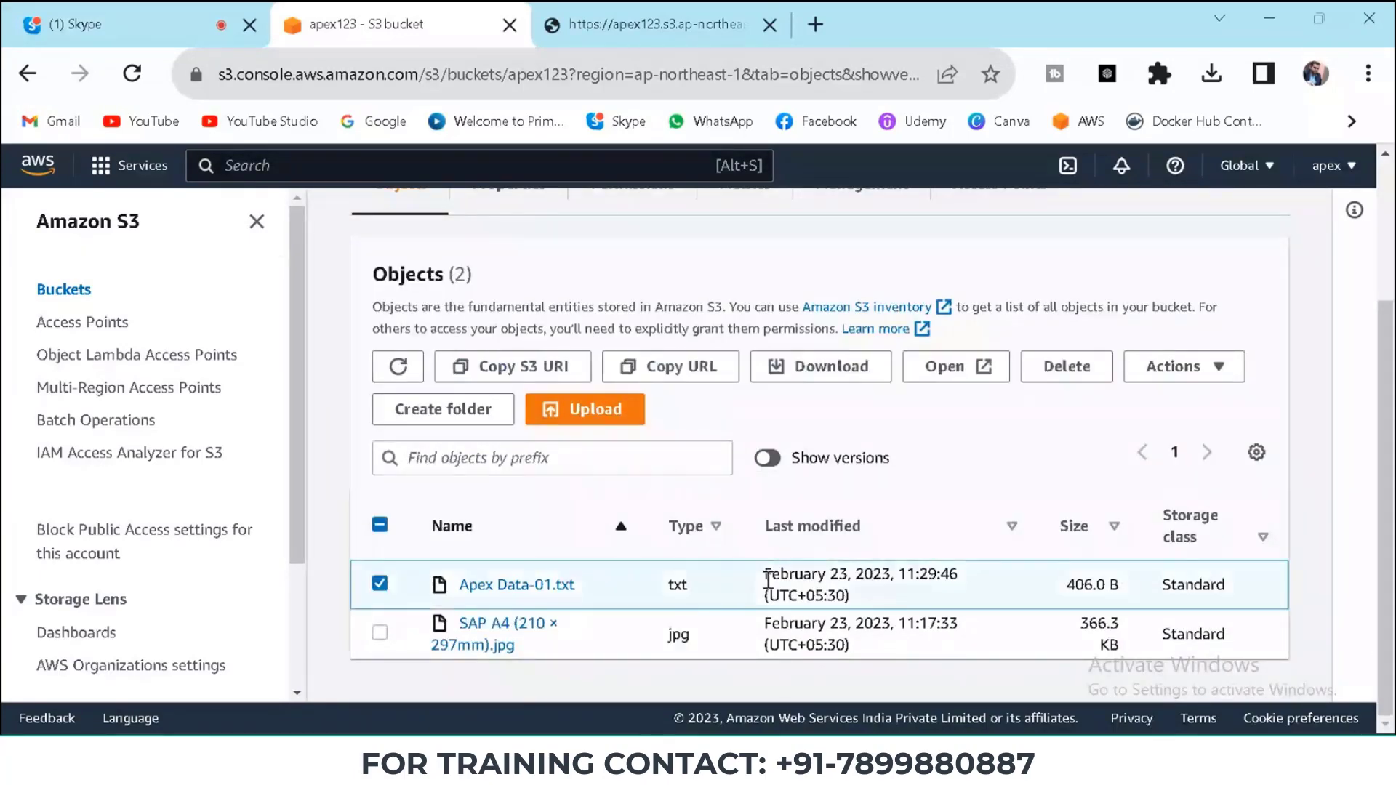
left_click(1061, 371)
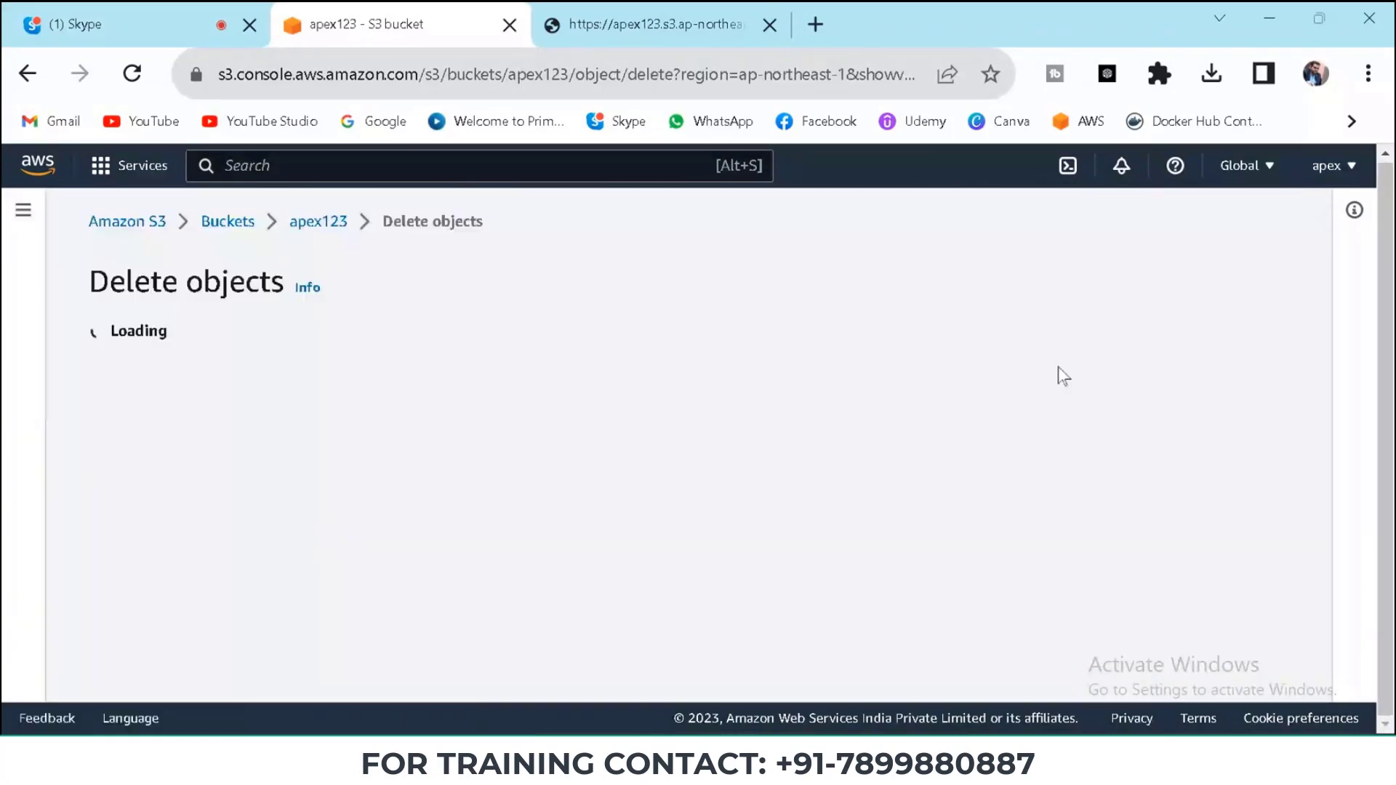
scroll(413, 629, "down", 2)
scroll(393, 629, "down", 3)
left_click(301, 589)
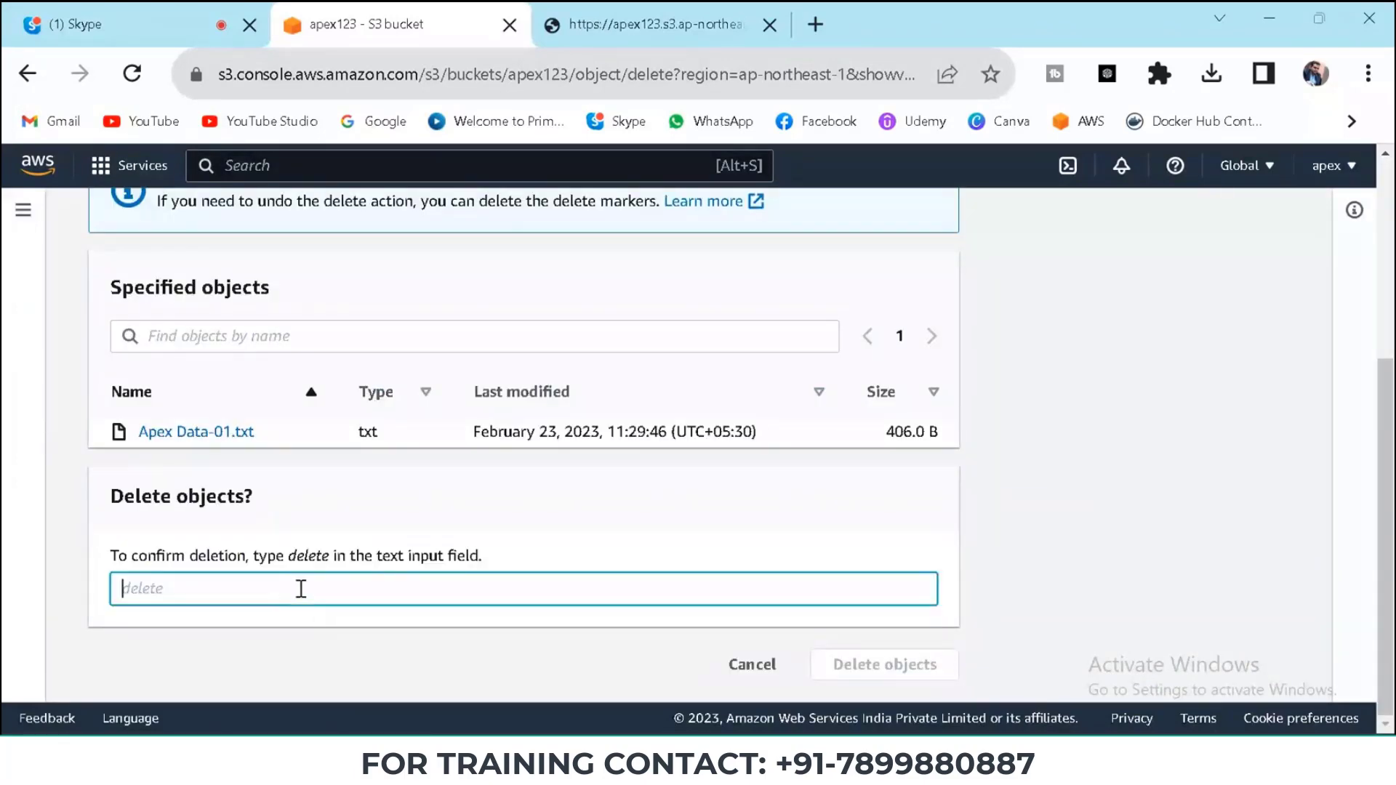
type("delete")
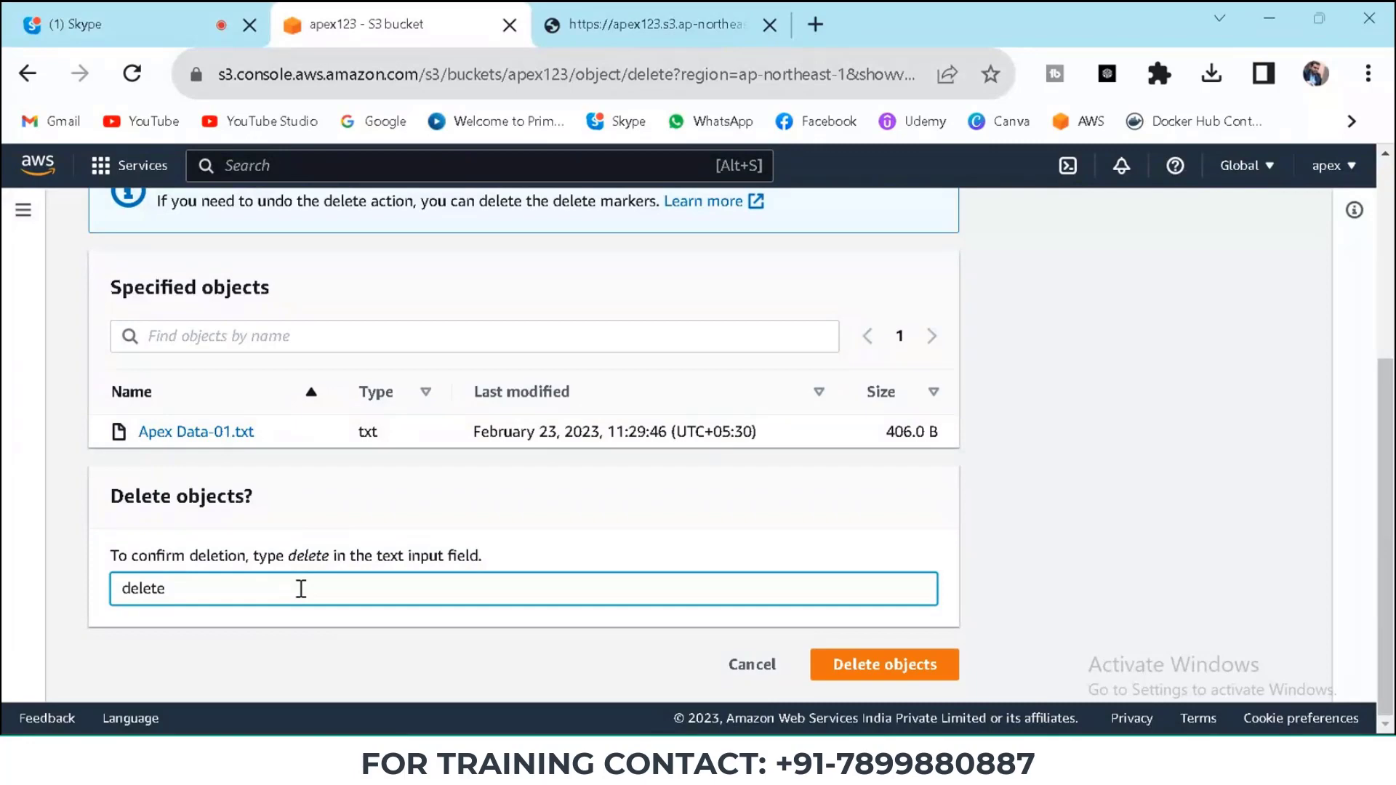
left_click(834, 664)
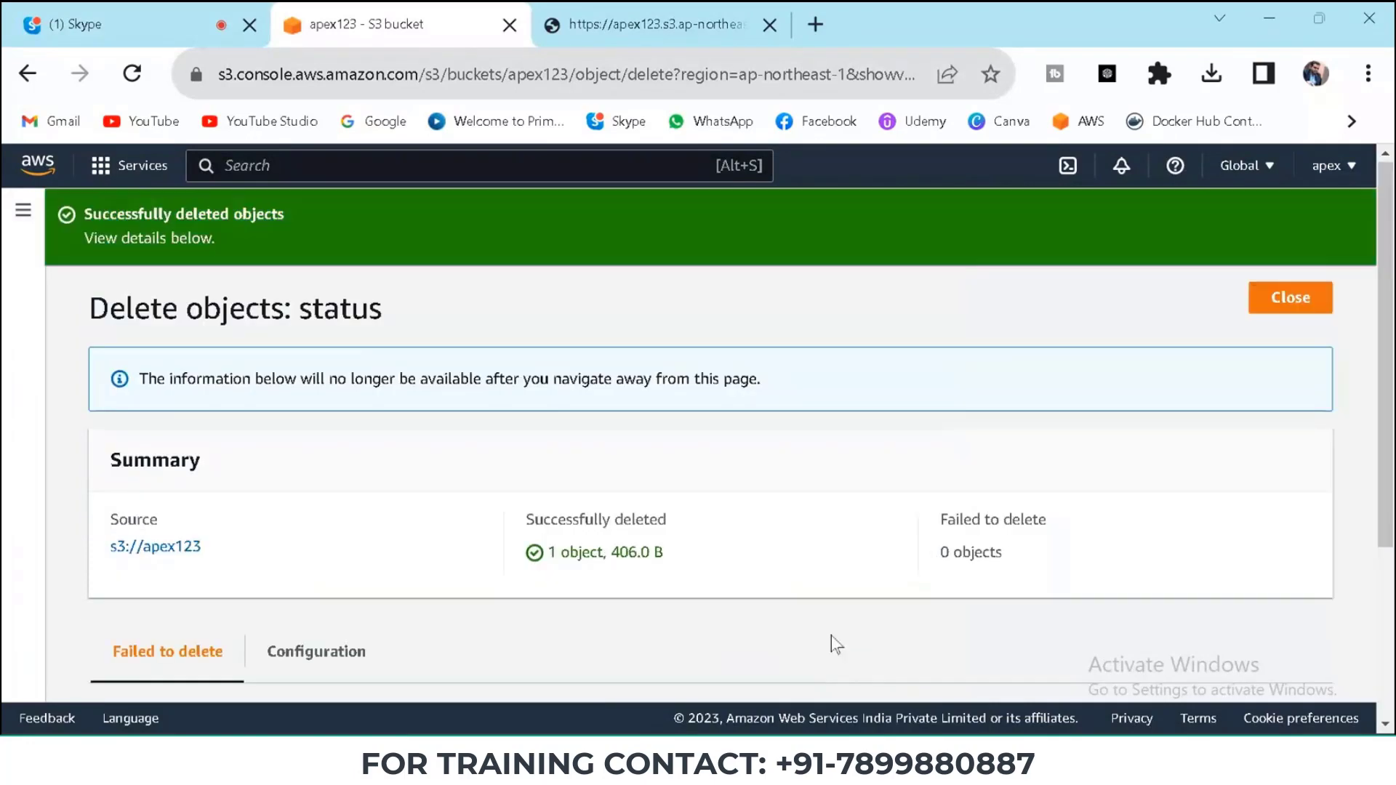
- Close the deletion status and reopen apex123 from the bucket list to review its object versions
scroll(831, 636, "down", 3)
scroll(828, 627, "up", 3)
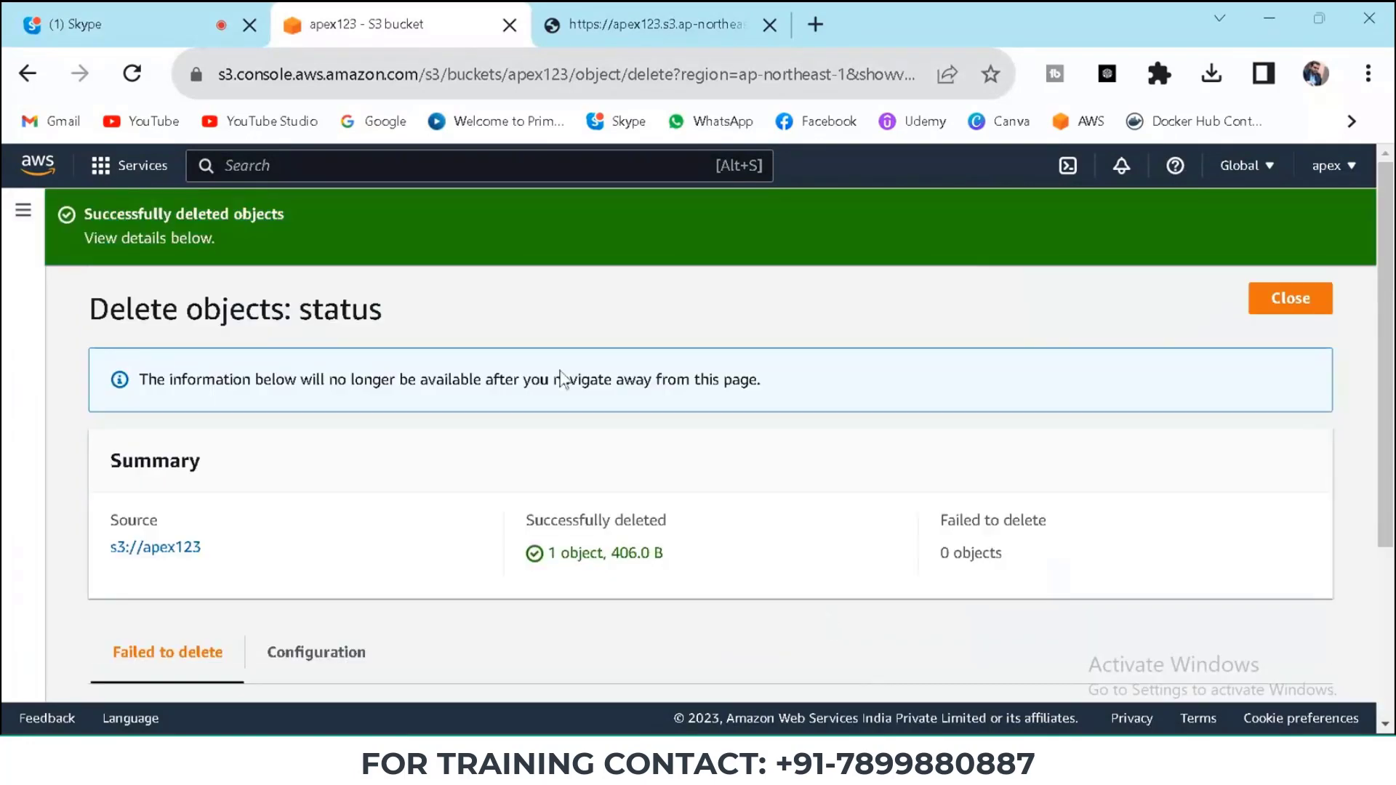
left_click(1290, 299)
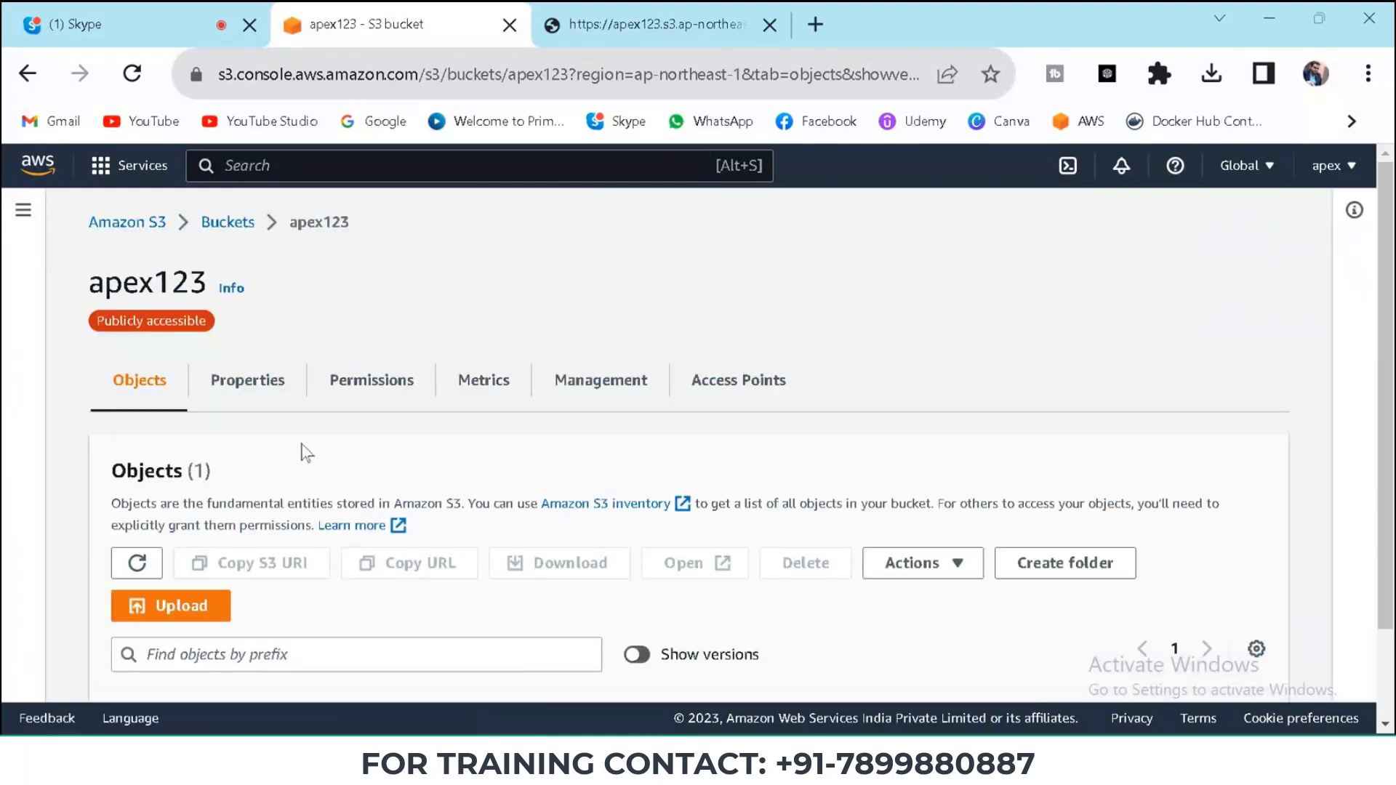
left_click(242, 231)
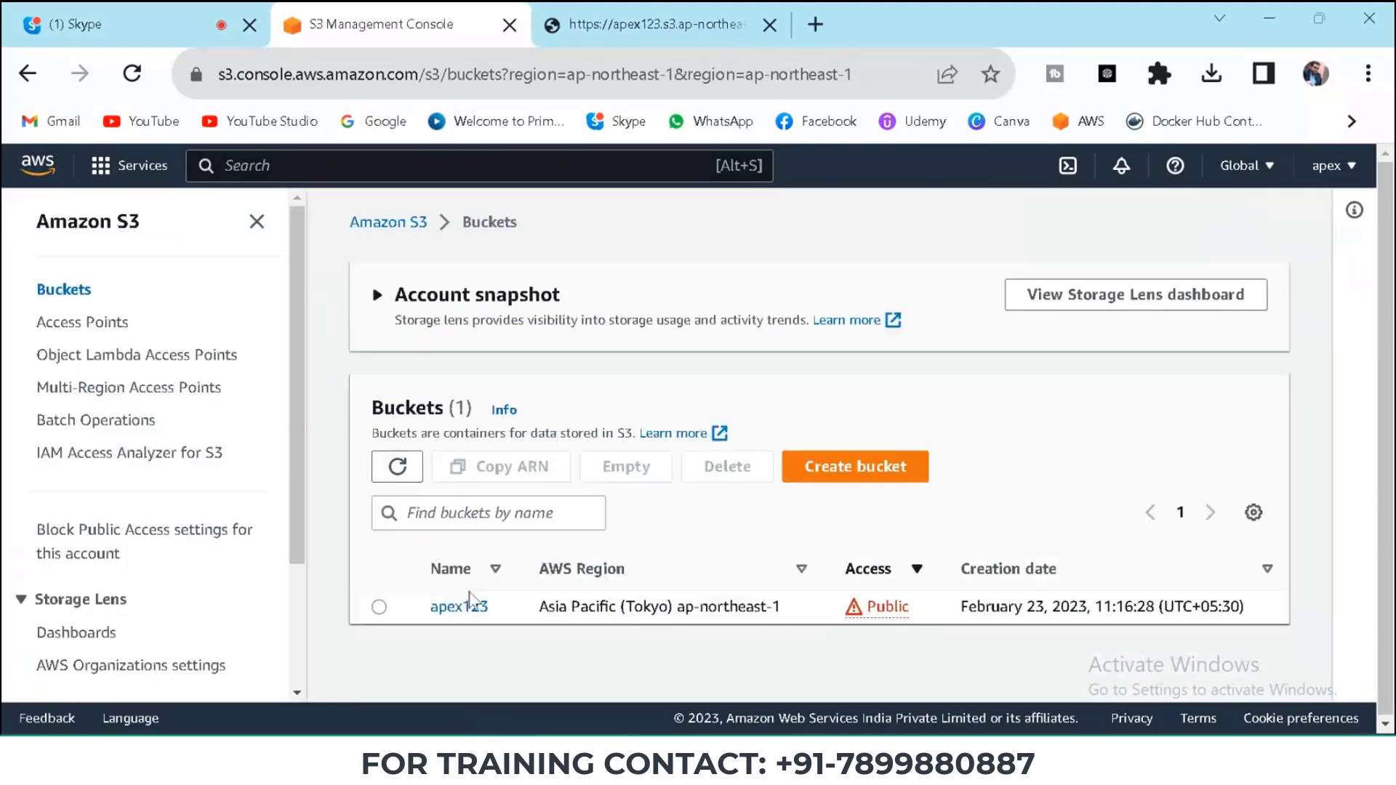
left_click(459, 606)
scroll(646, 509, "down", 3)
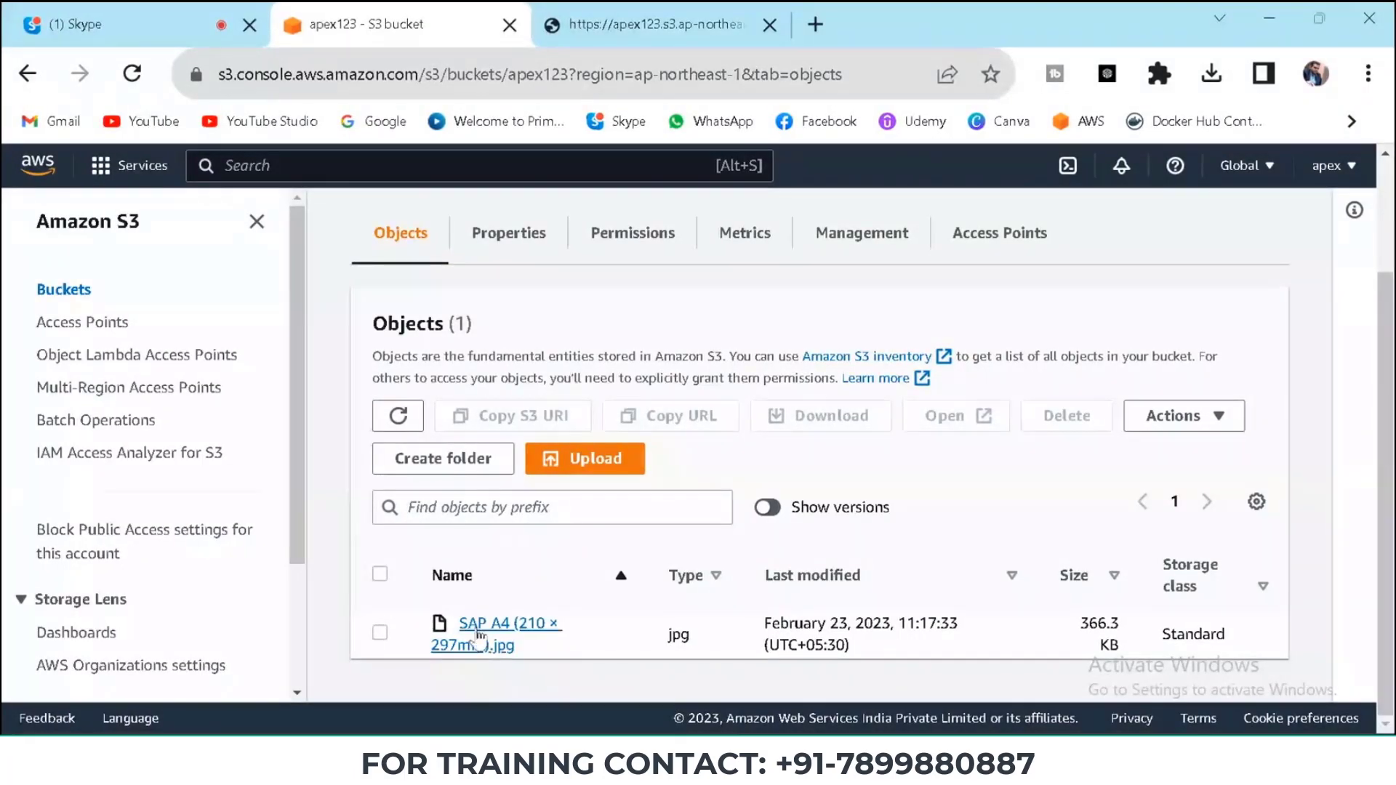
left_click(771, 509)
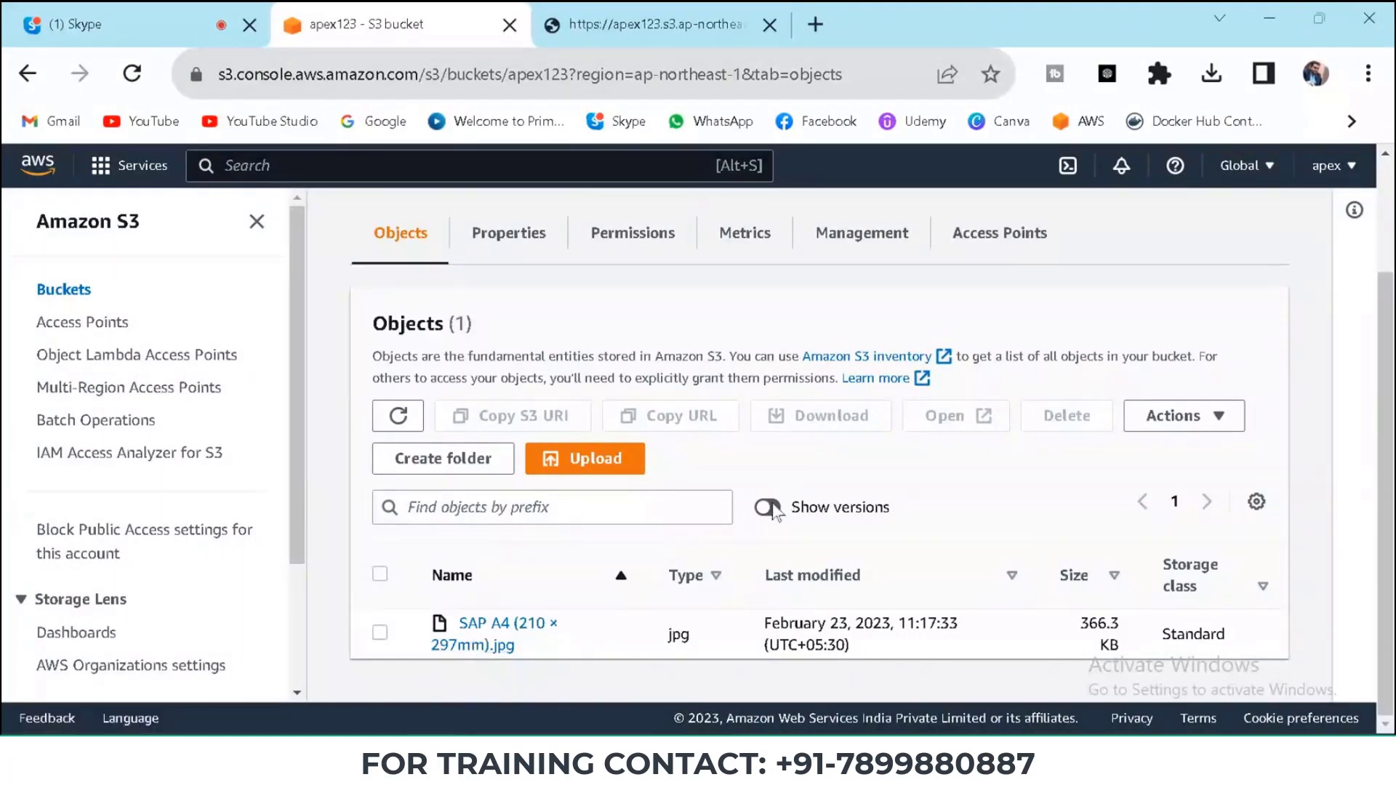
scroll(771, 527, "down", 2)
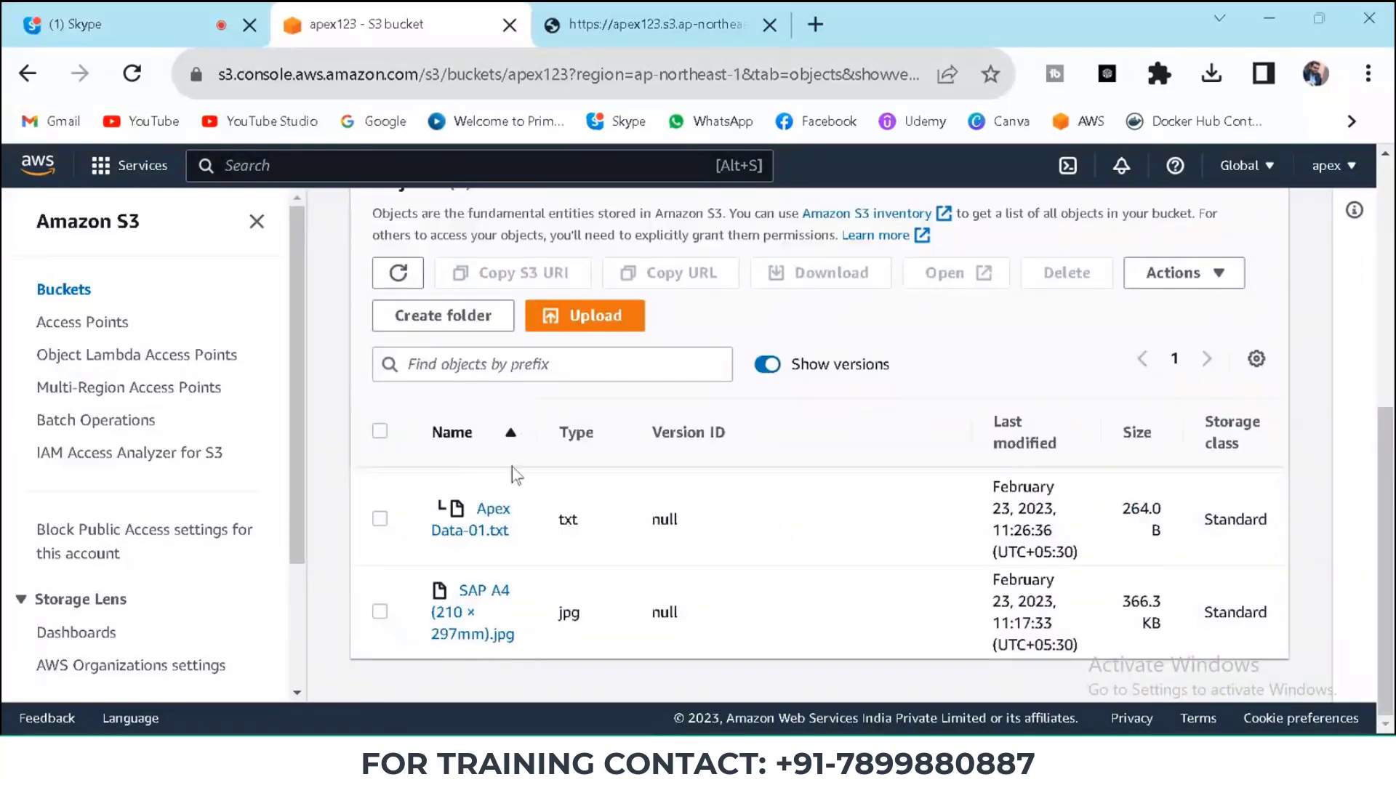
- Return to the bucket list and open apex123 again to check its objects with versions hidden
left_click(381, 522)
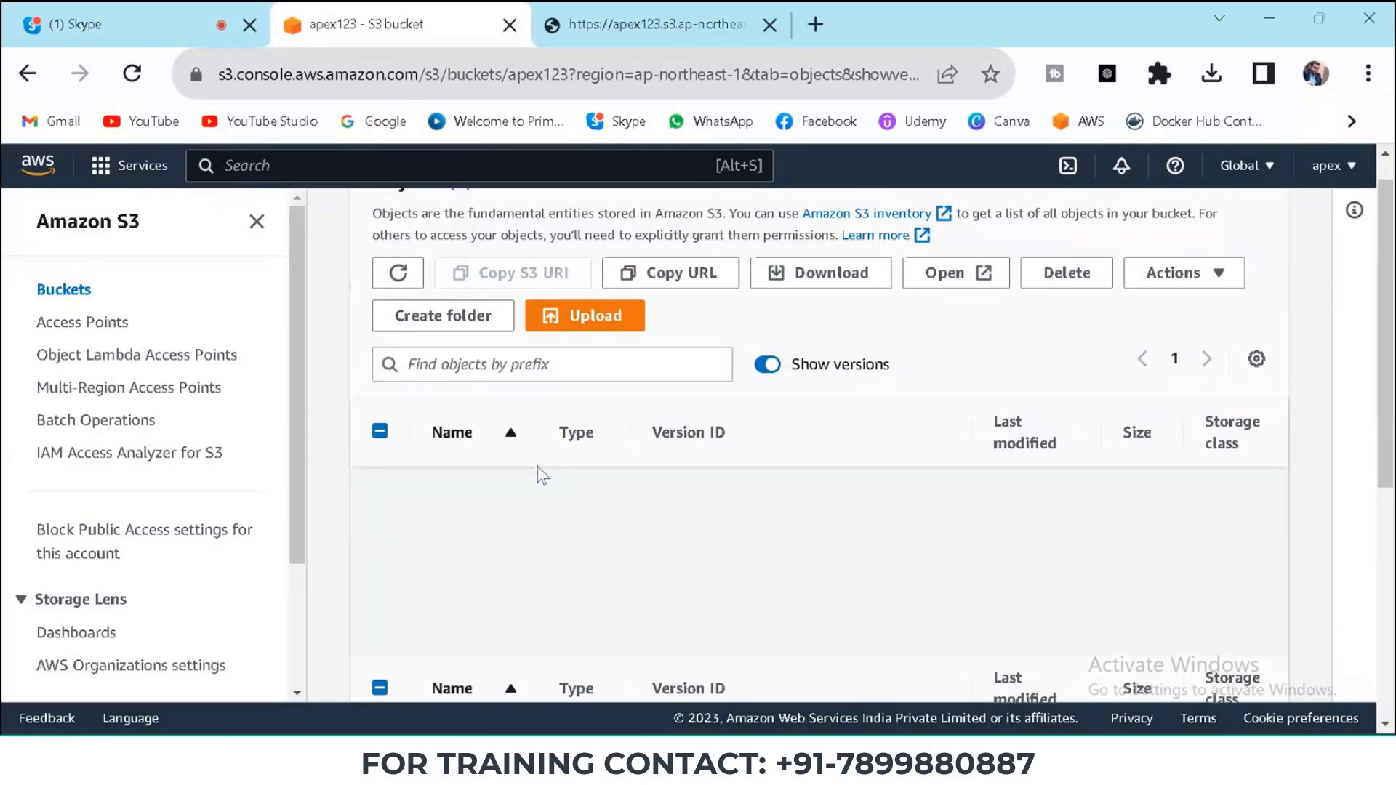
scroll(538, 469, "up", 3)
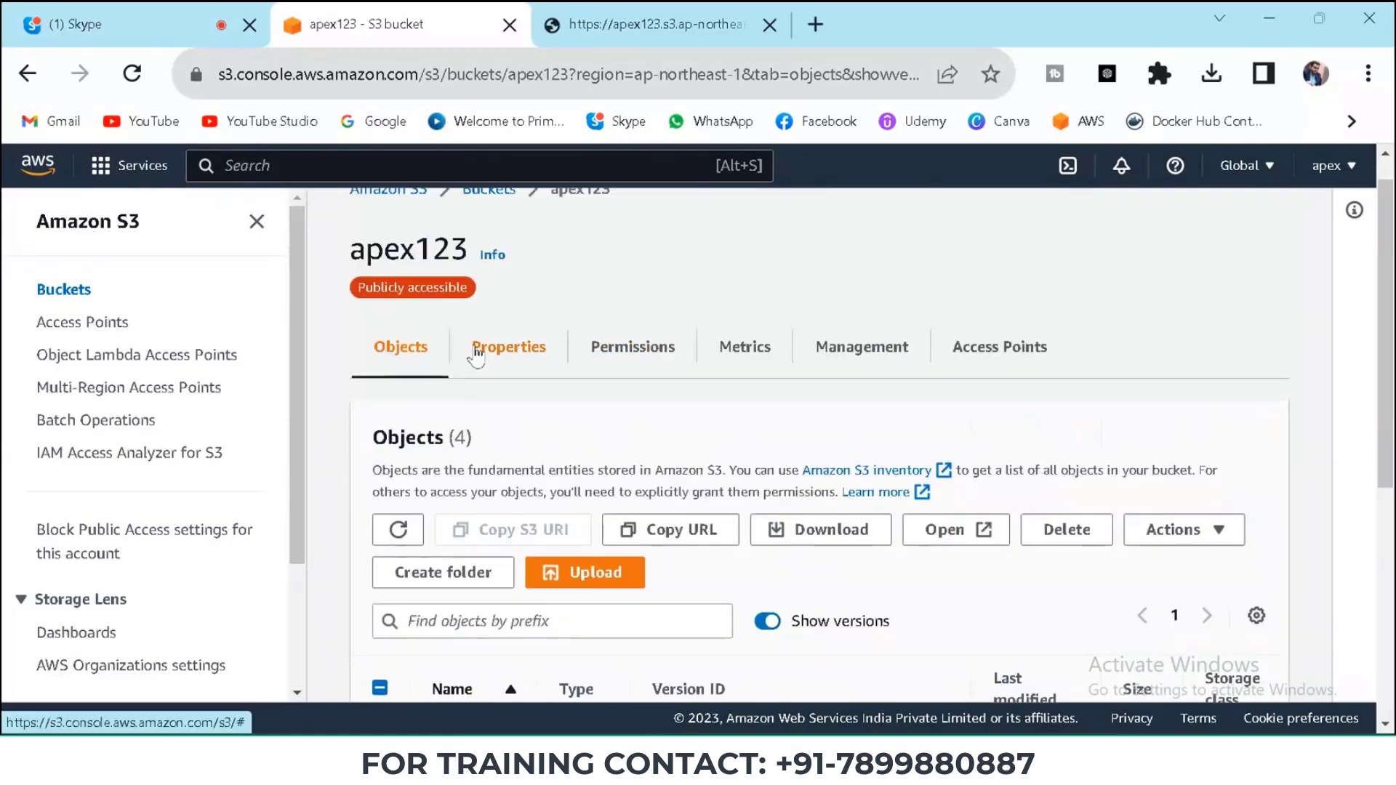
scroll(505, 385, "up", 1)
left_click(501, 224)
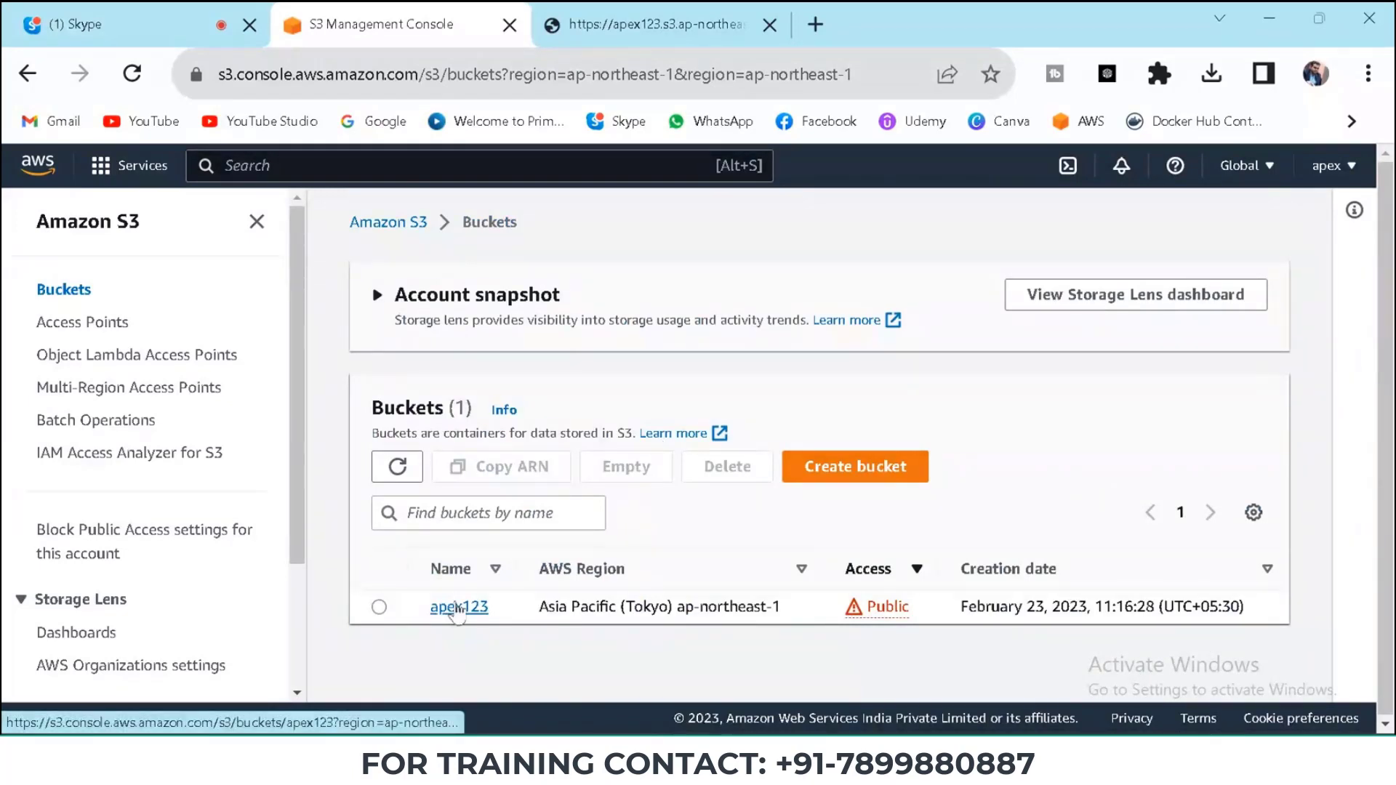
left_click(457, 608)
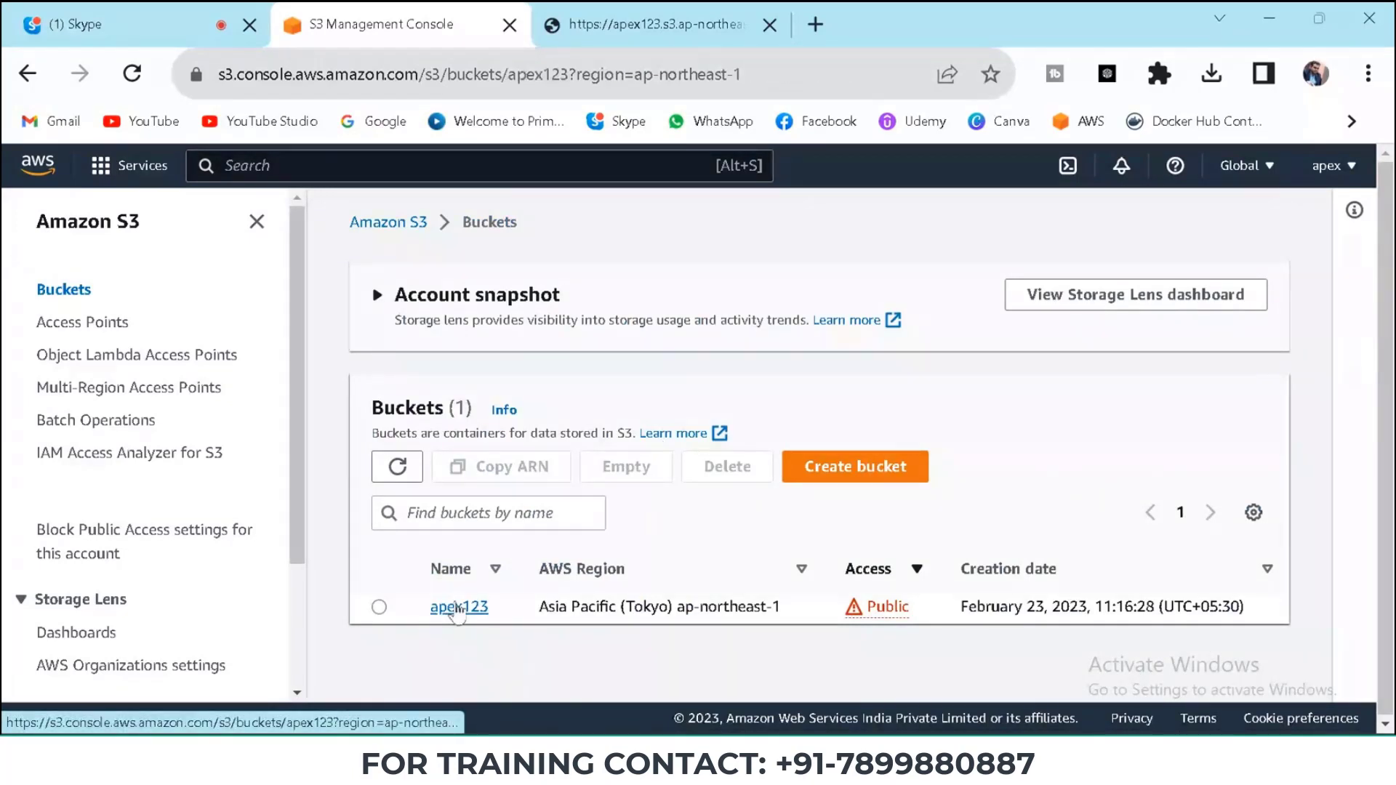
scroll(574, 444, "down", 2)
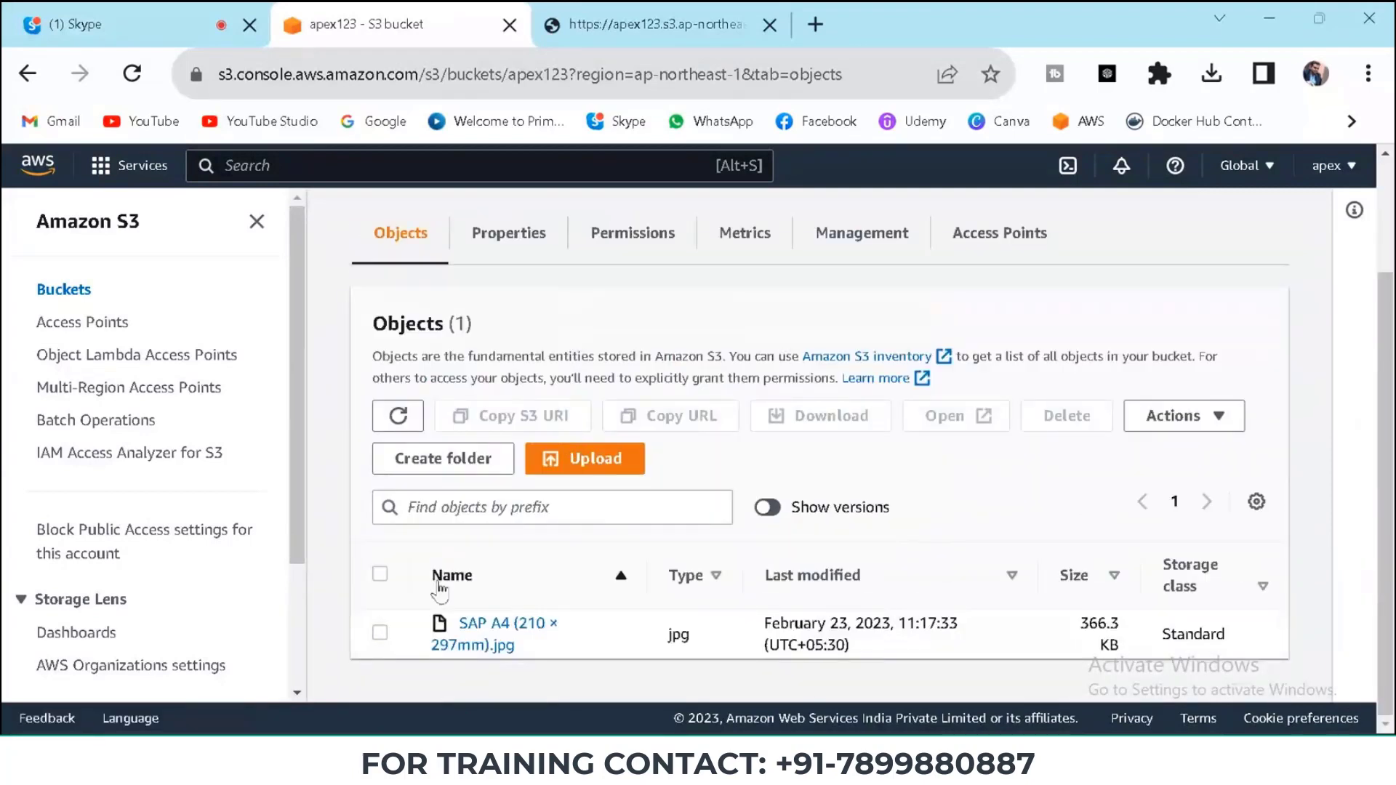
left_click(380, 632)
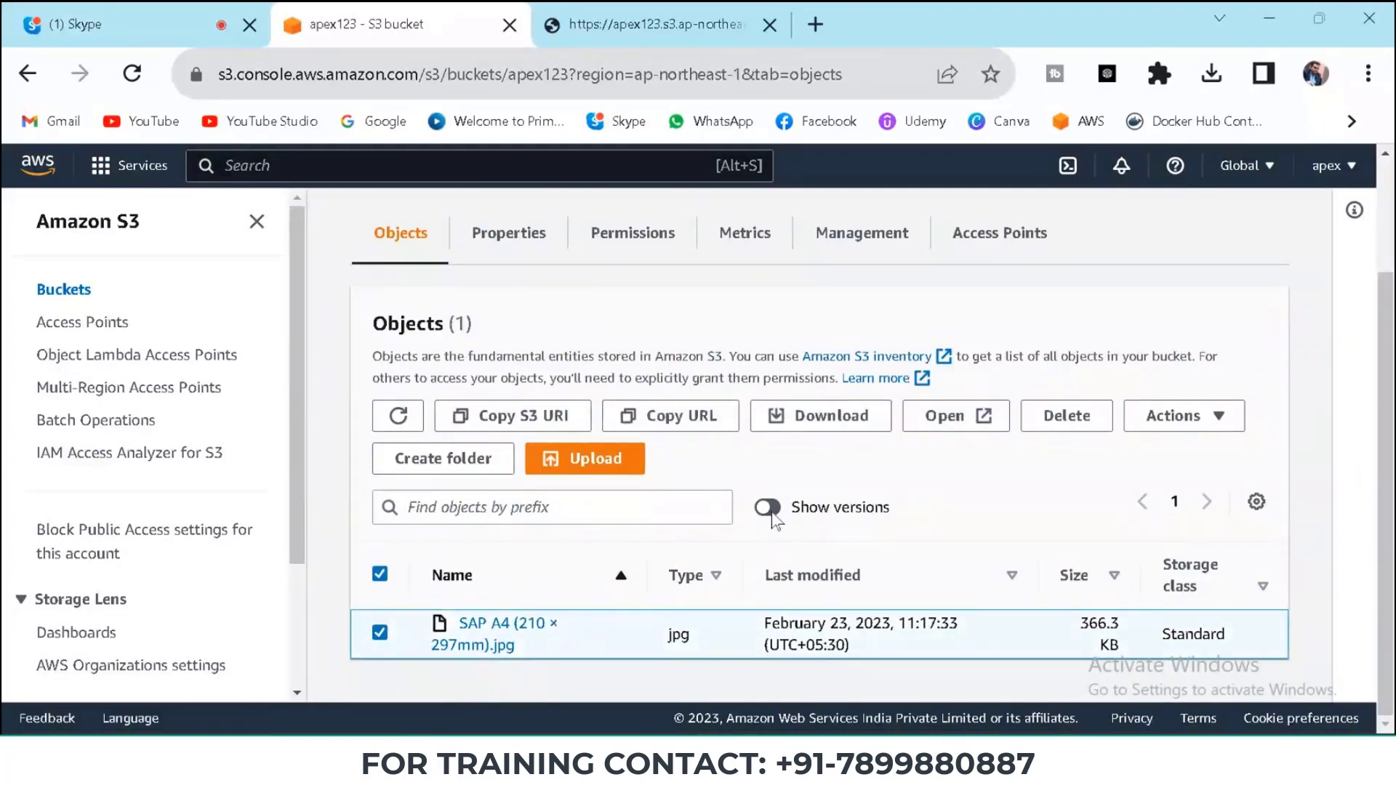
left_click(771, 512)
scroll(545, 509, "down", 2)
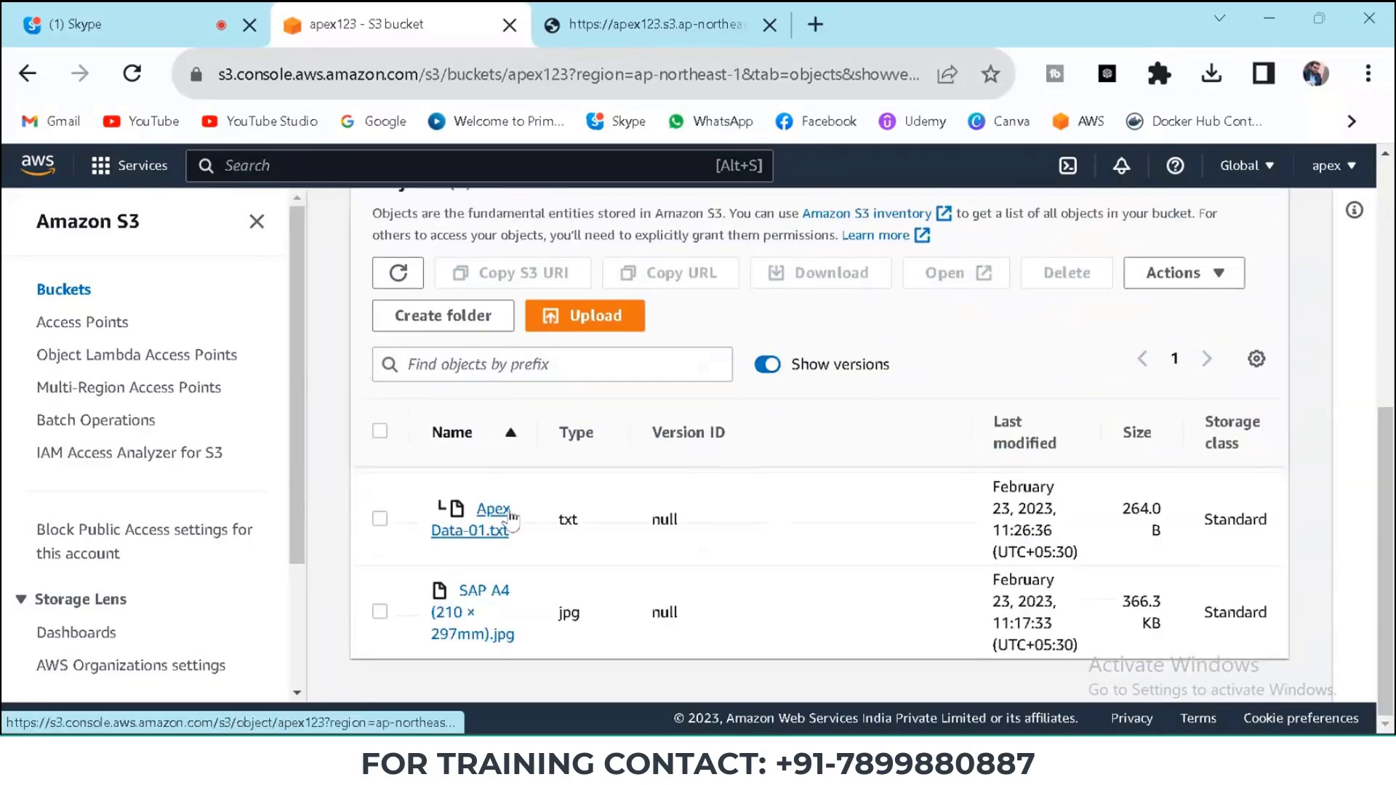
left_click(379, 518)
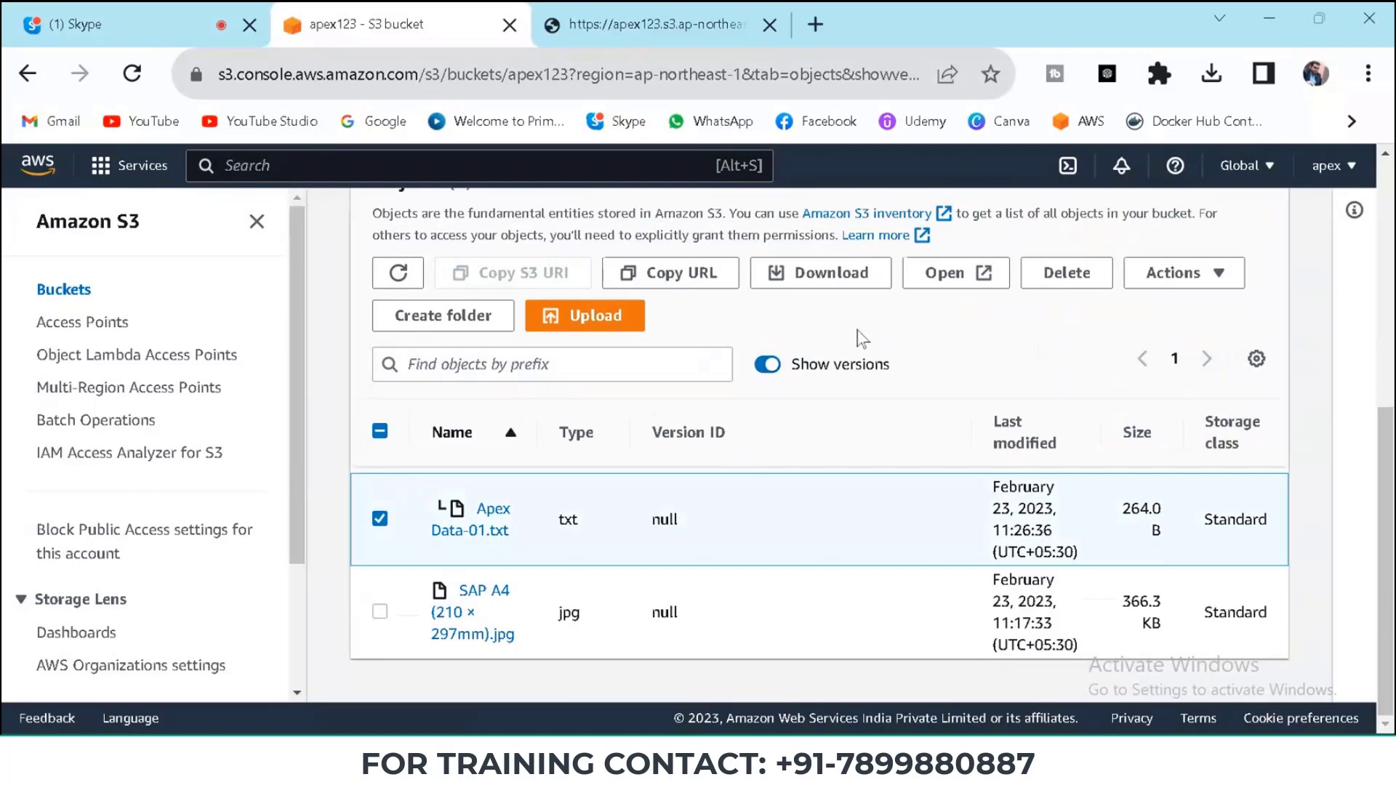
left_click(1044, 275)
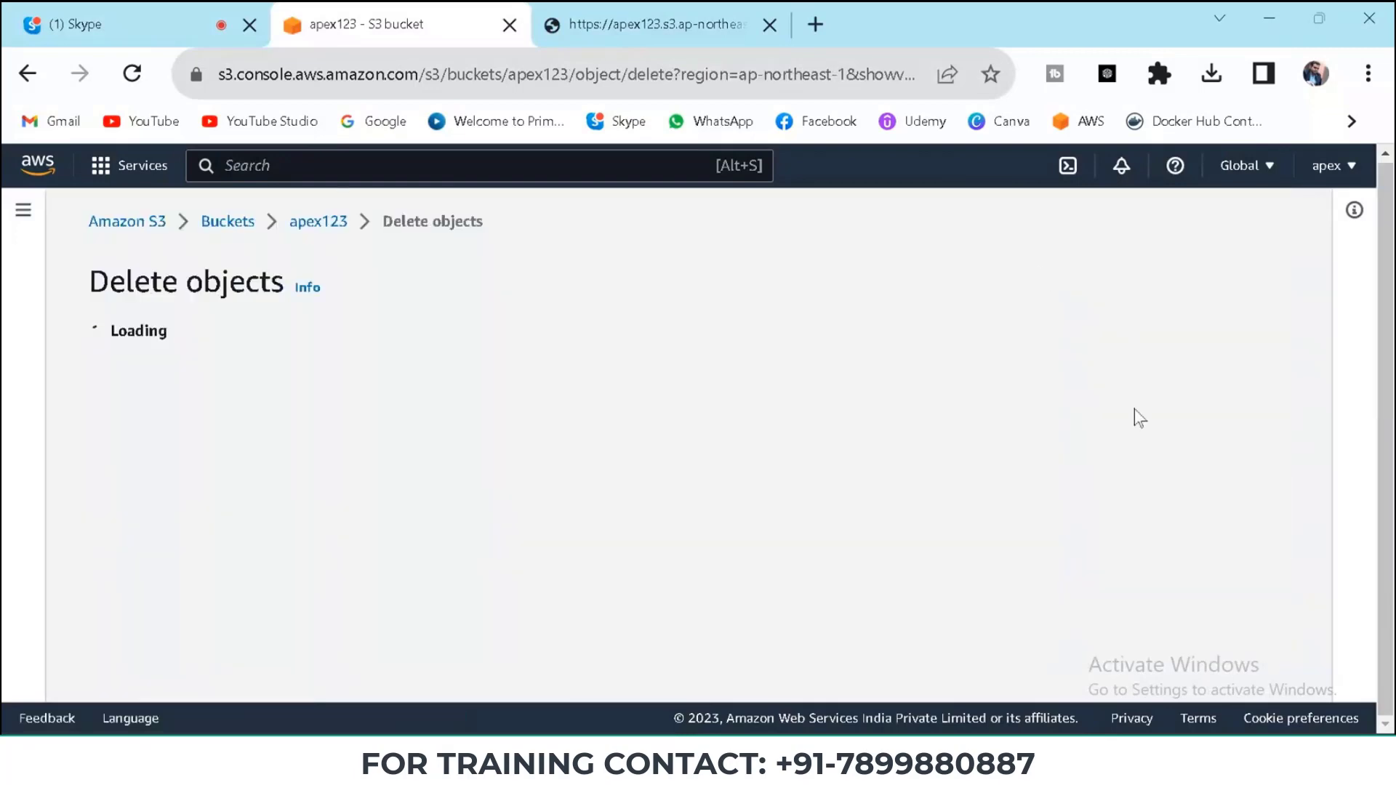
scroll(840, 462, "down", 5)
scroll(268, 526, "up", 4)
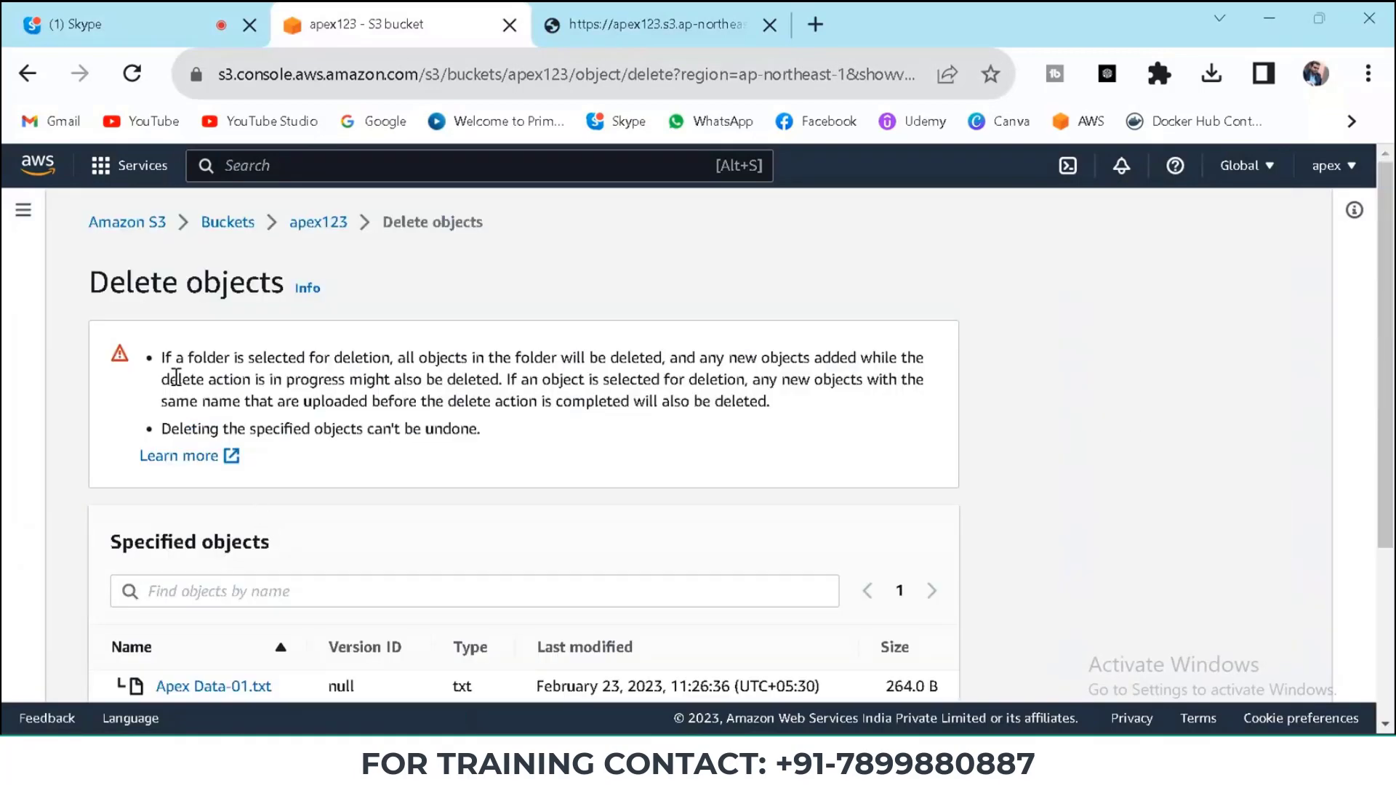
left_click(29, 74)
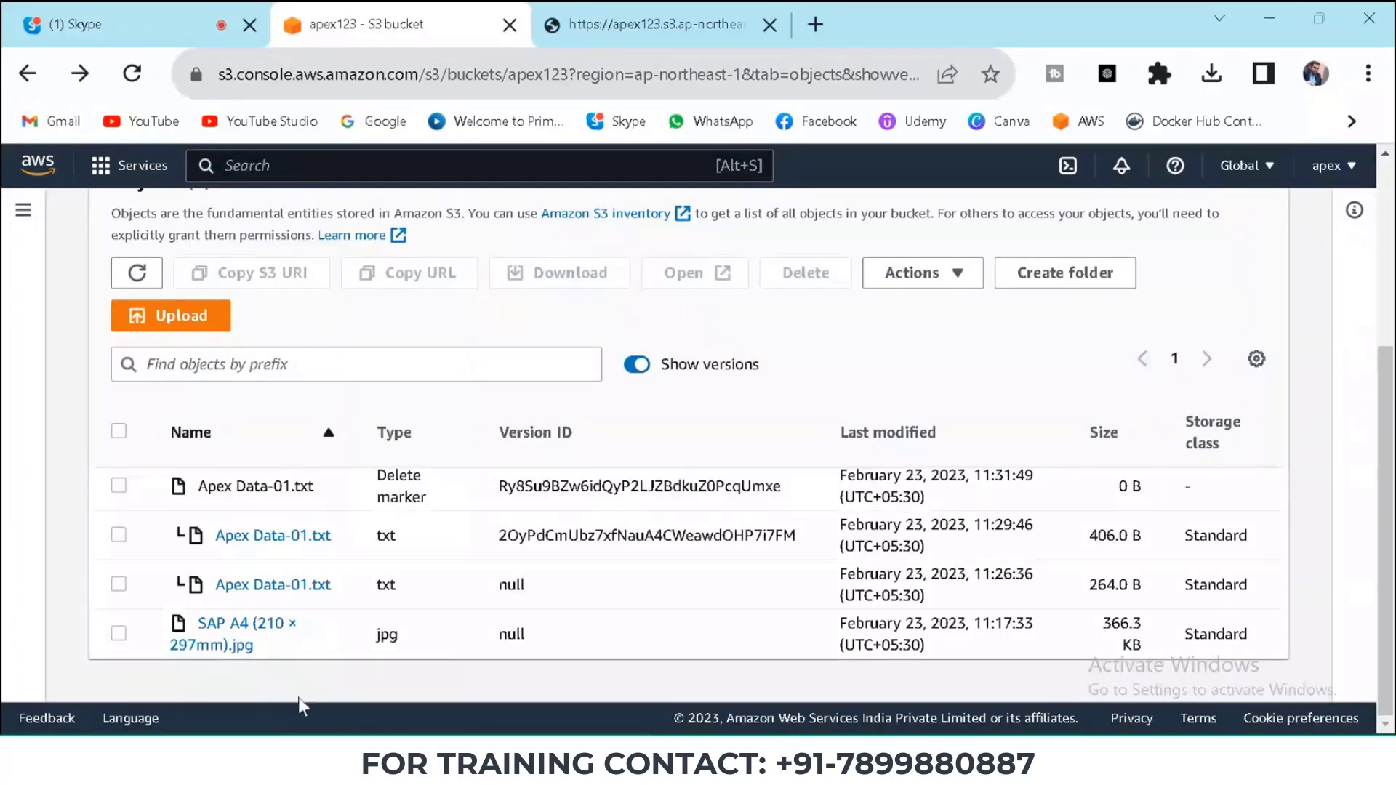
- Go back to the bucket list, reopen apex123 and turn on the display of versions
scroll(429, 497, "up", 4)
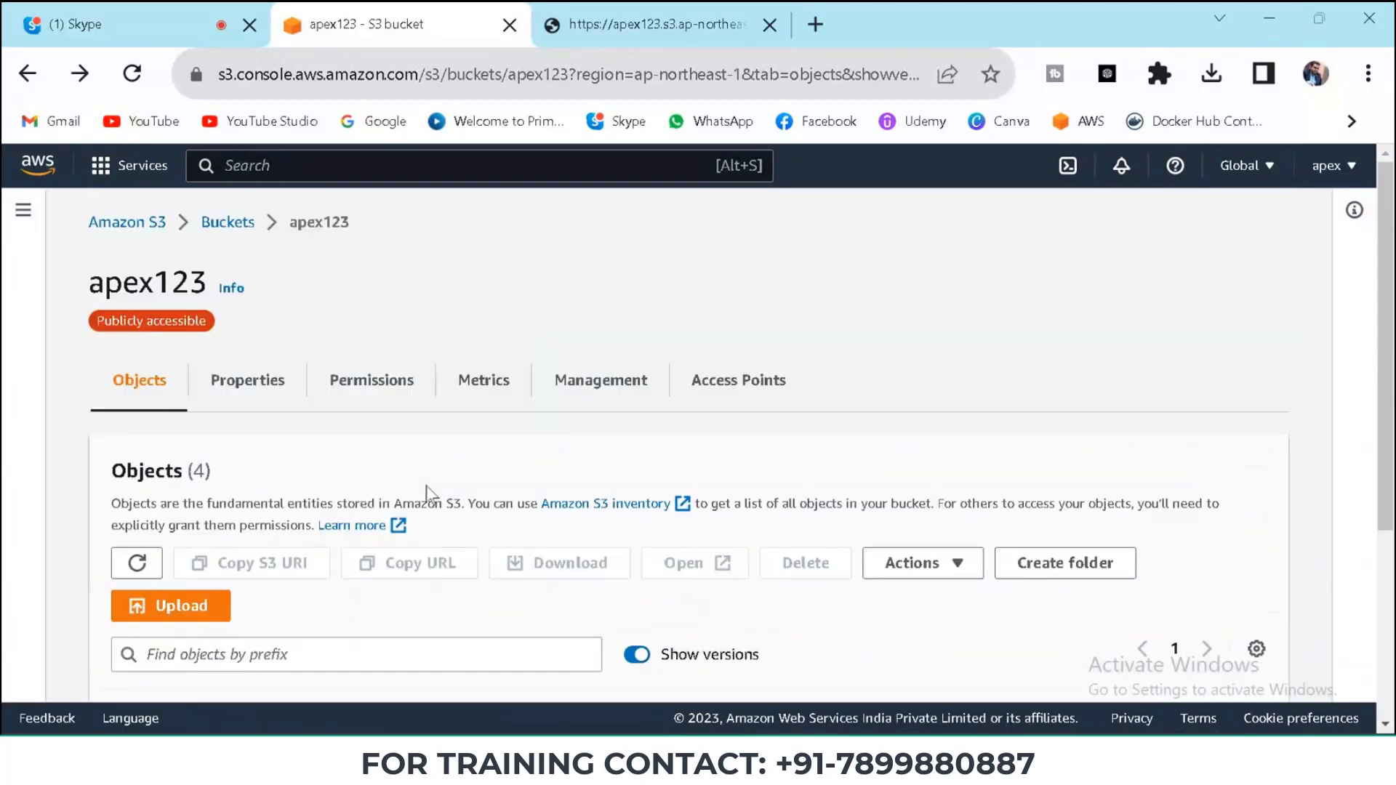
left_click(230, 226)
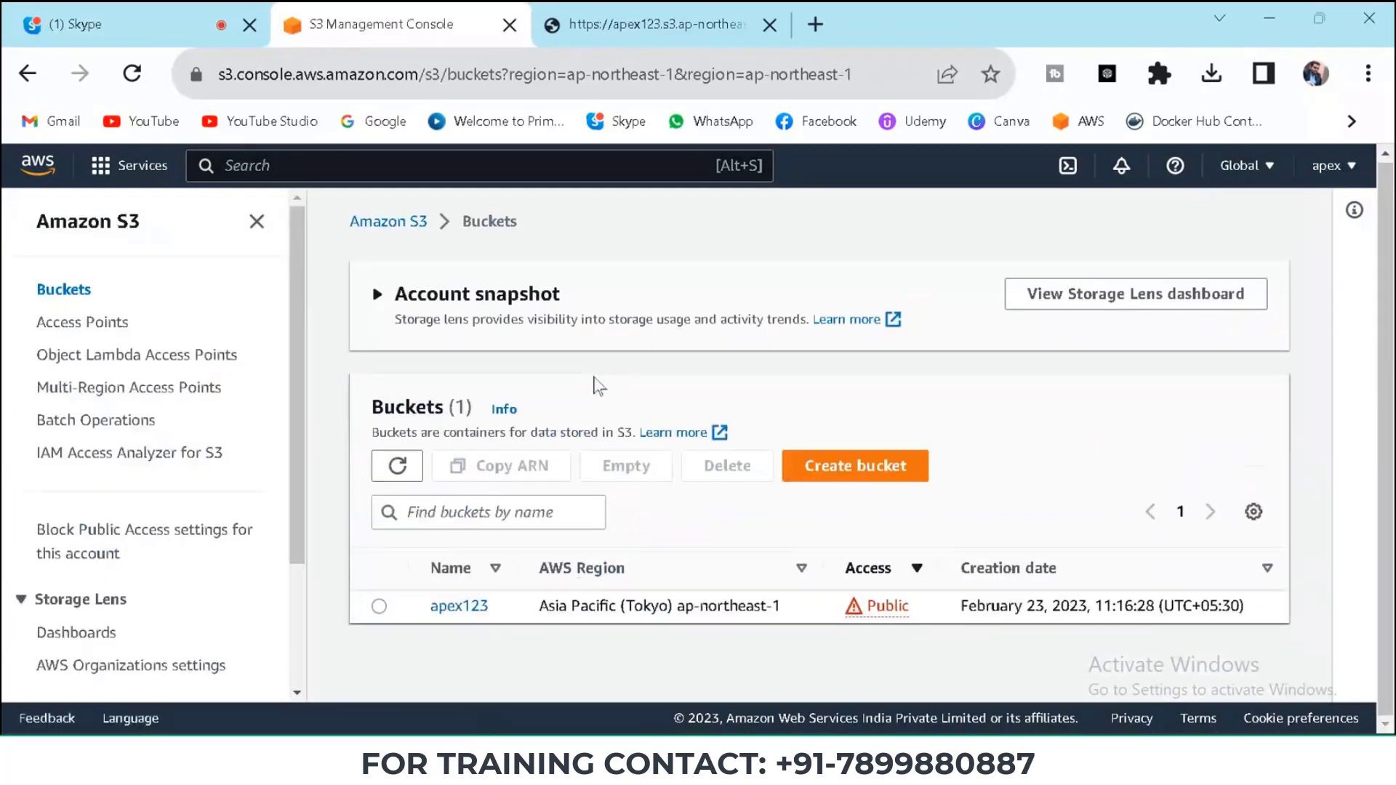
left_click(459, 606)
scroll(814, 523, "down", 2)
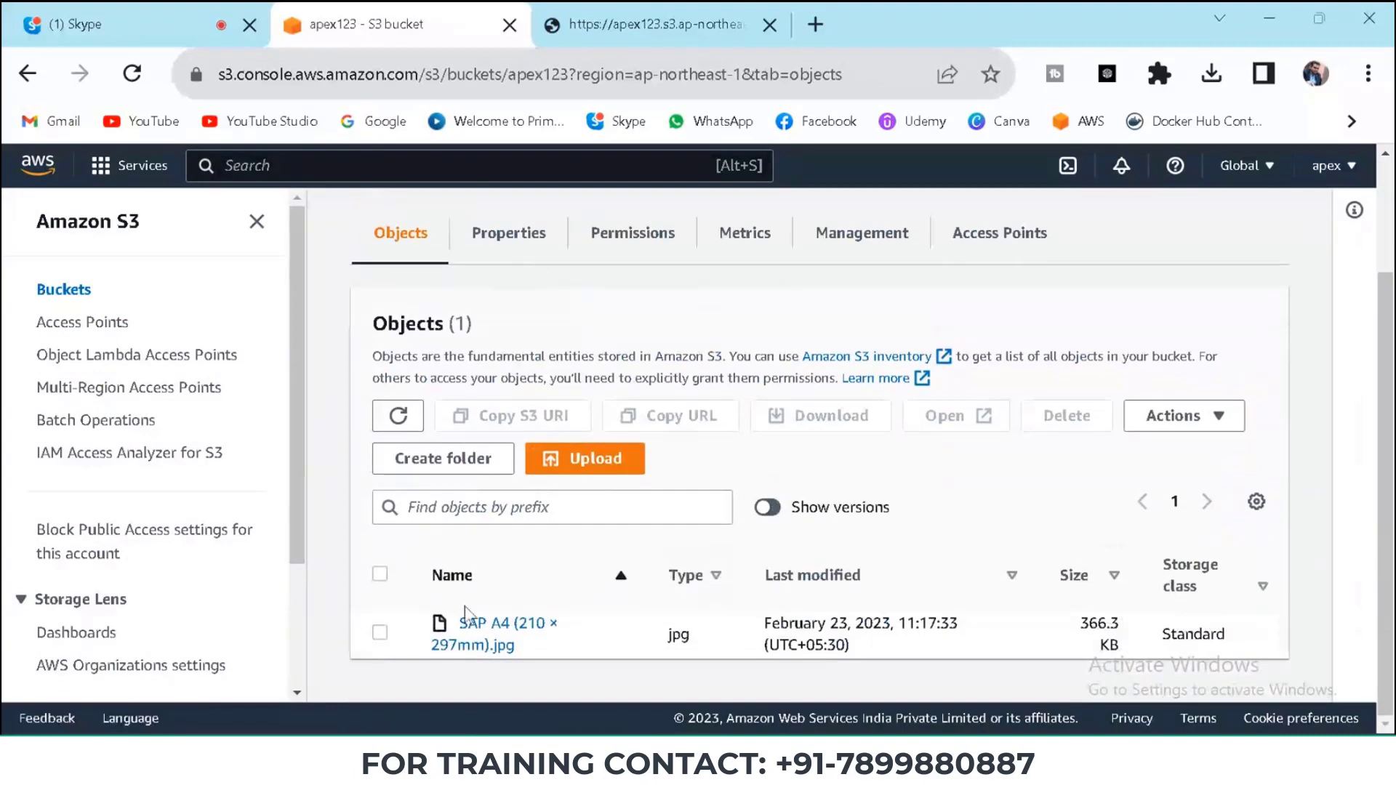
left_click(778, 508)
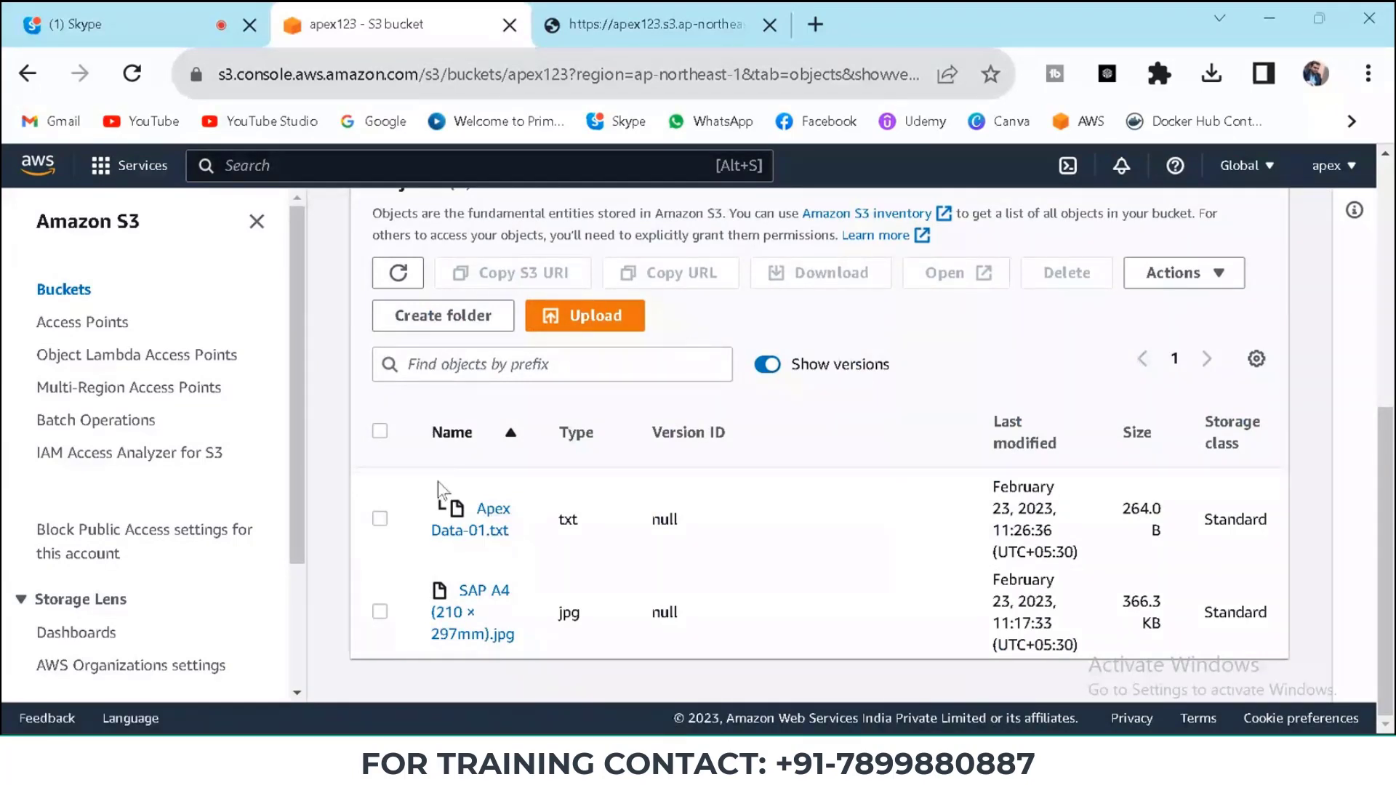
left_click(384, 520)
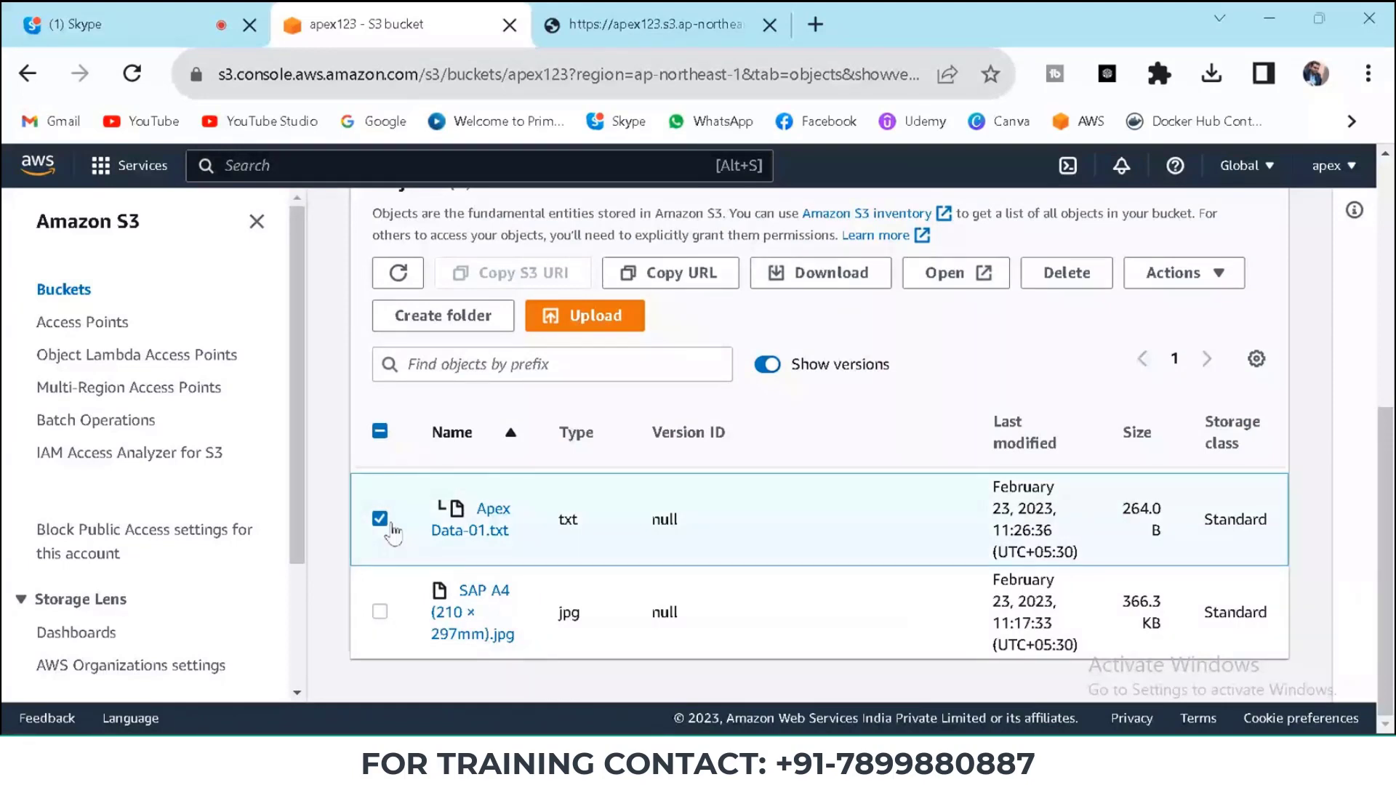
left_click(1188, 270)
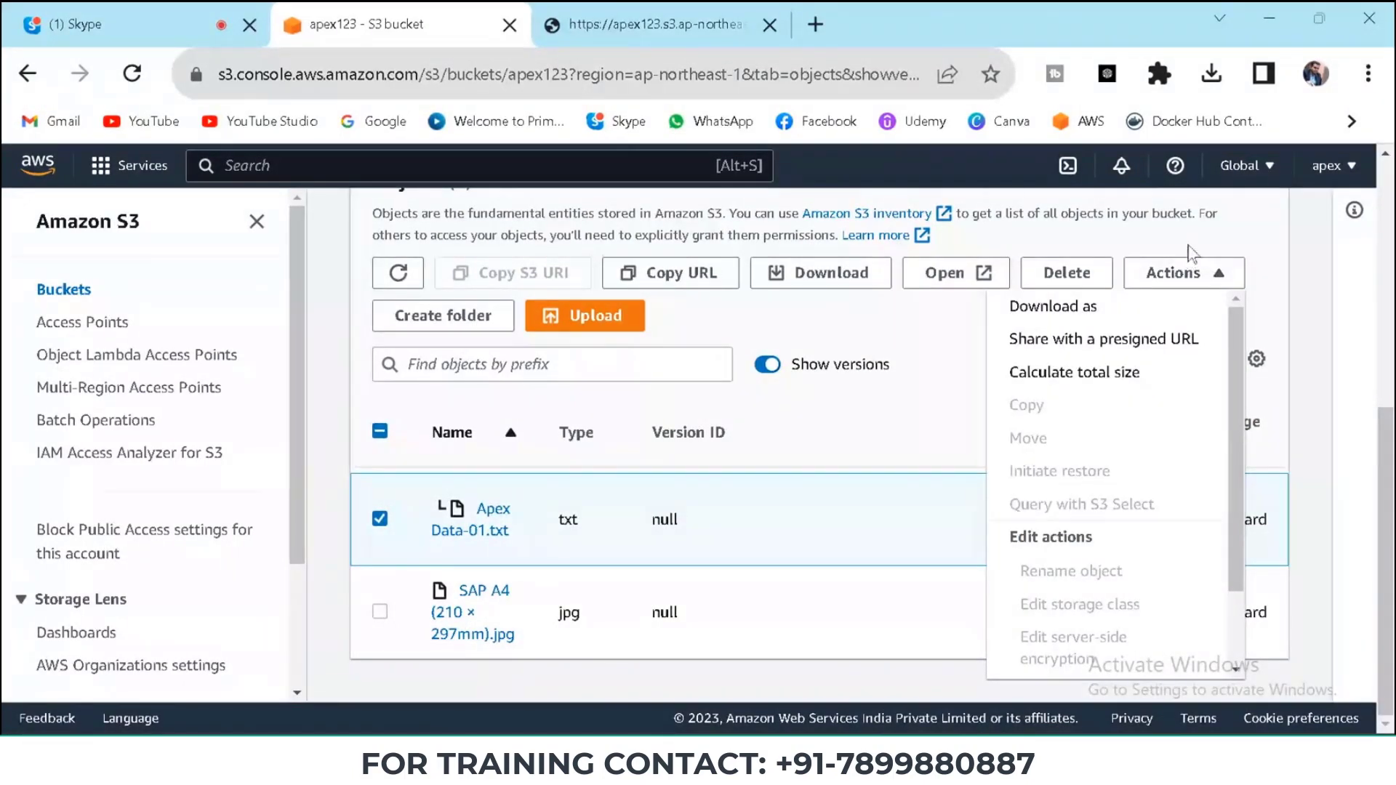
left_click(1087, 273)
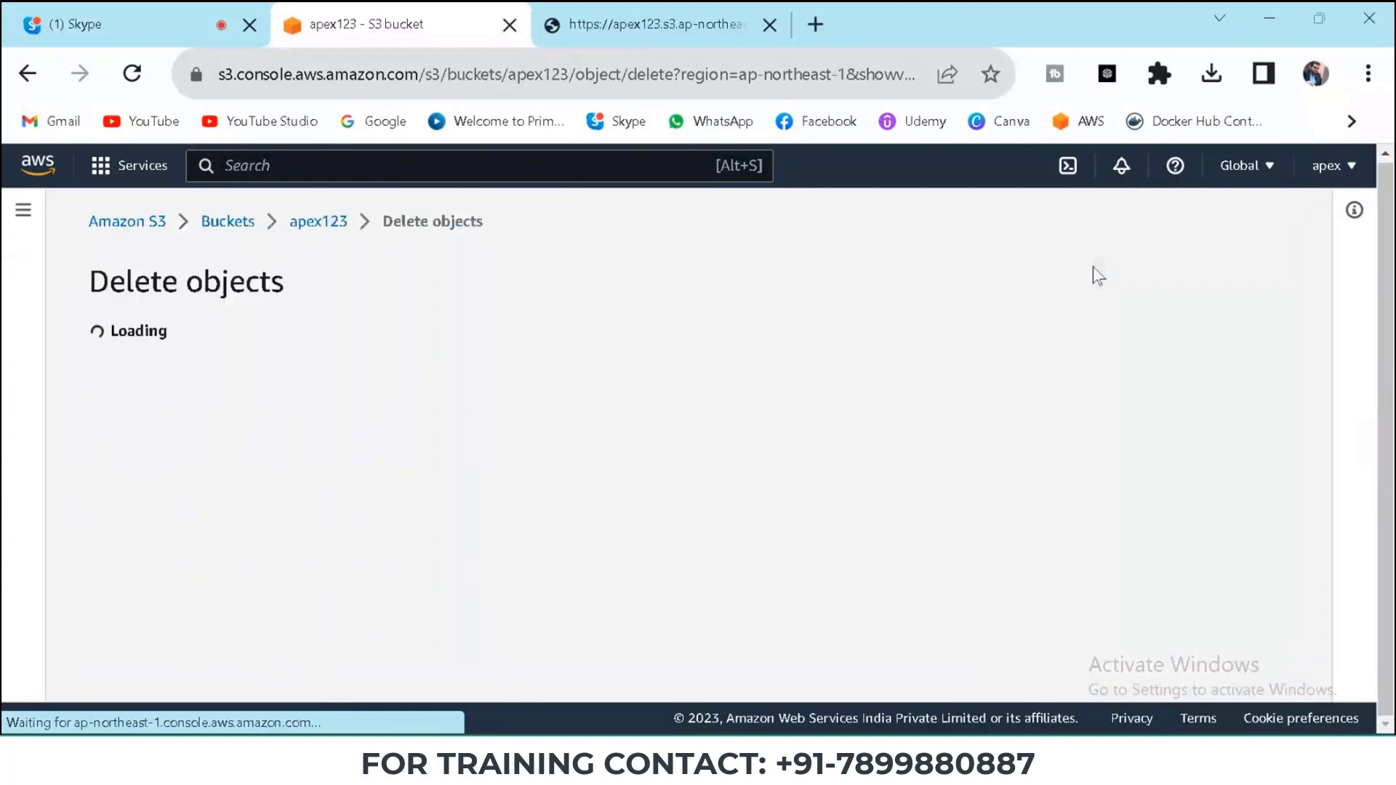
scroll(295, 549, "down", 3)
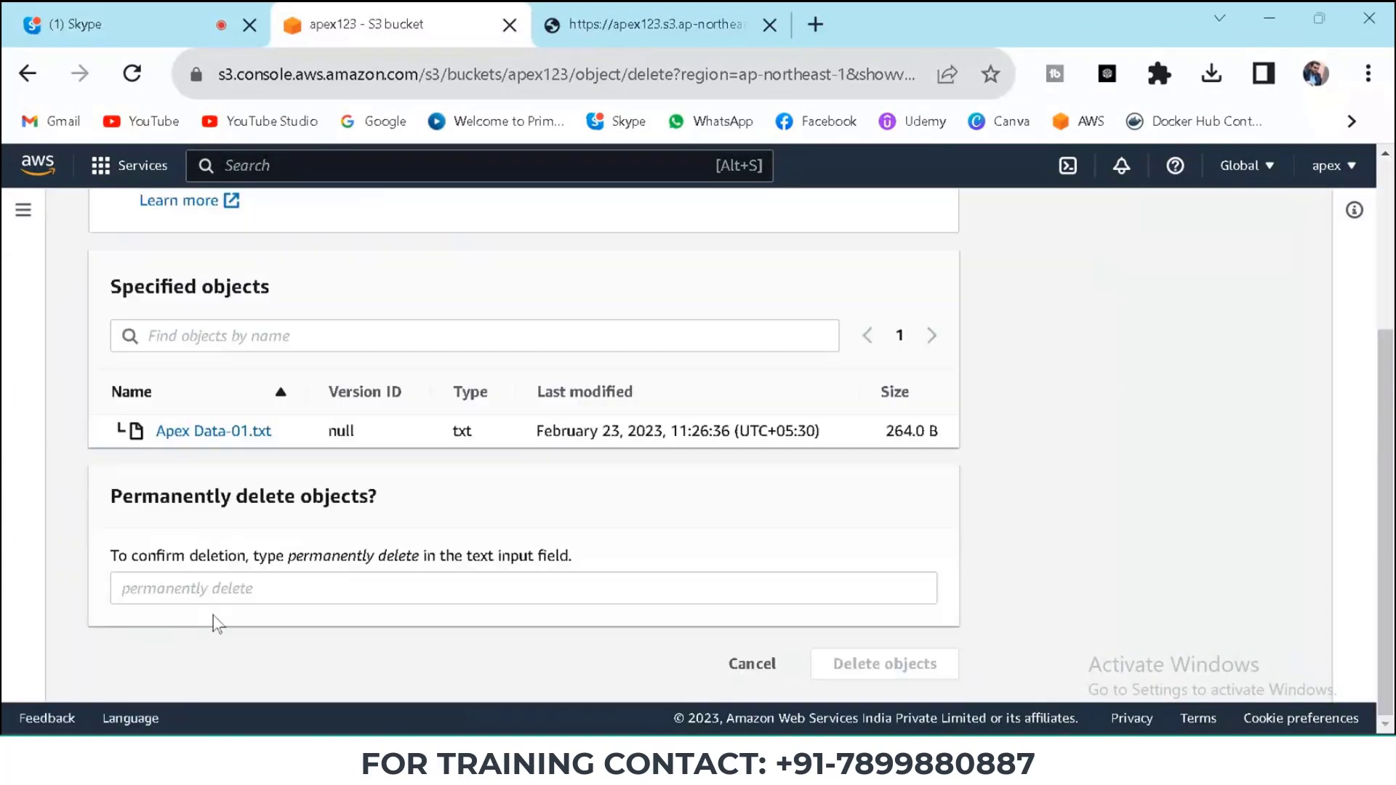
scroll(218, 624, "up", 3)
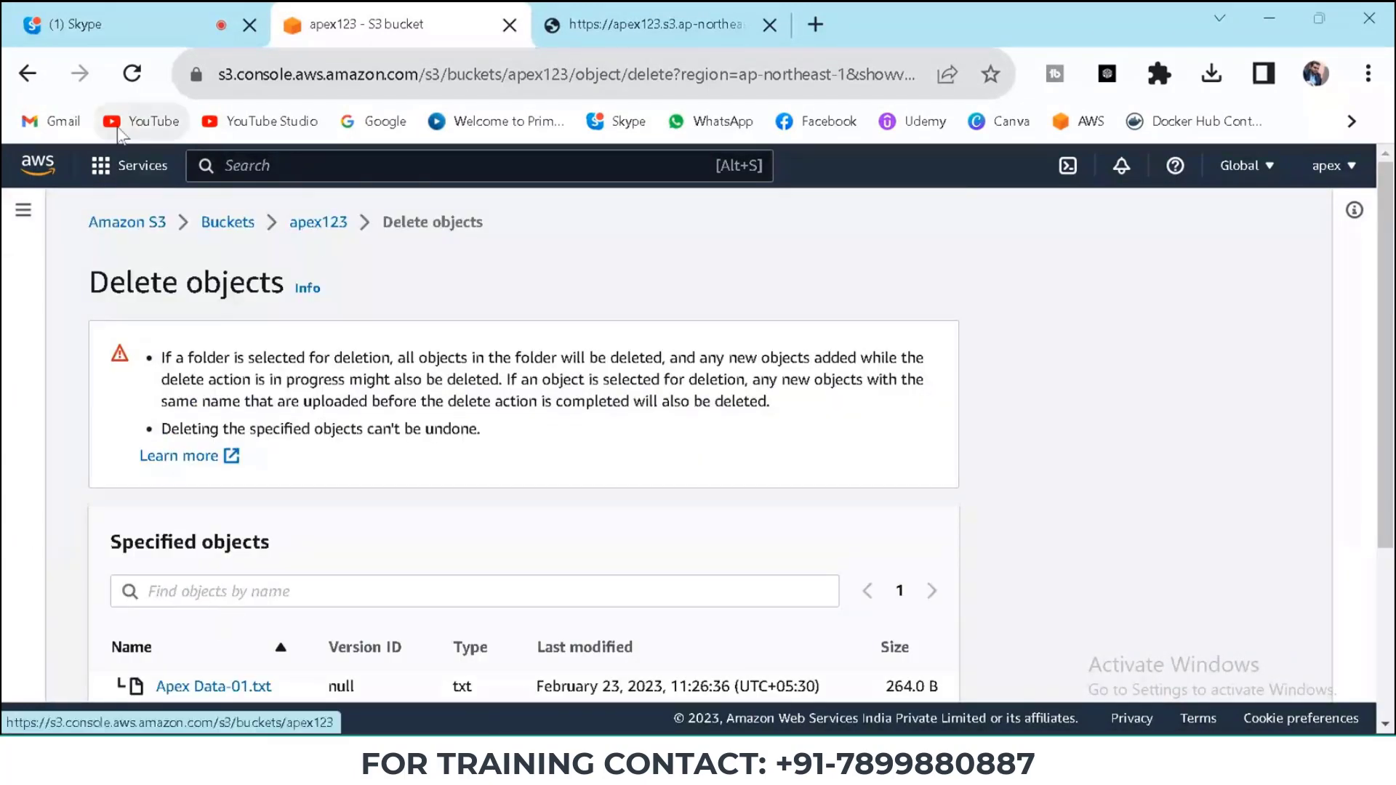
left_click(319, 222)
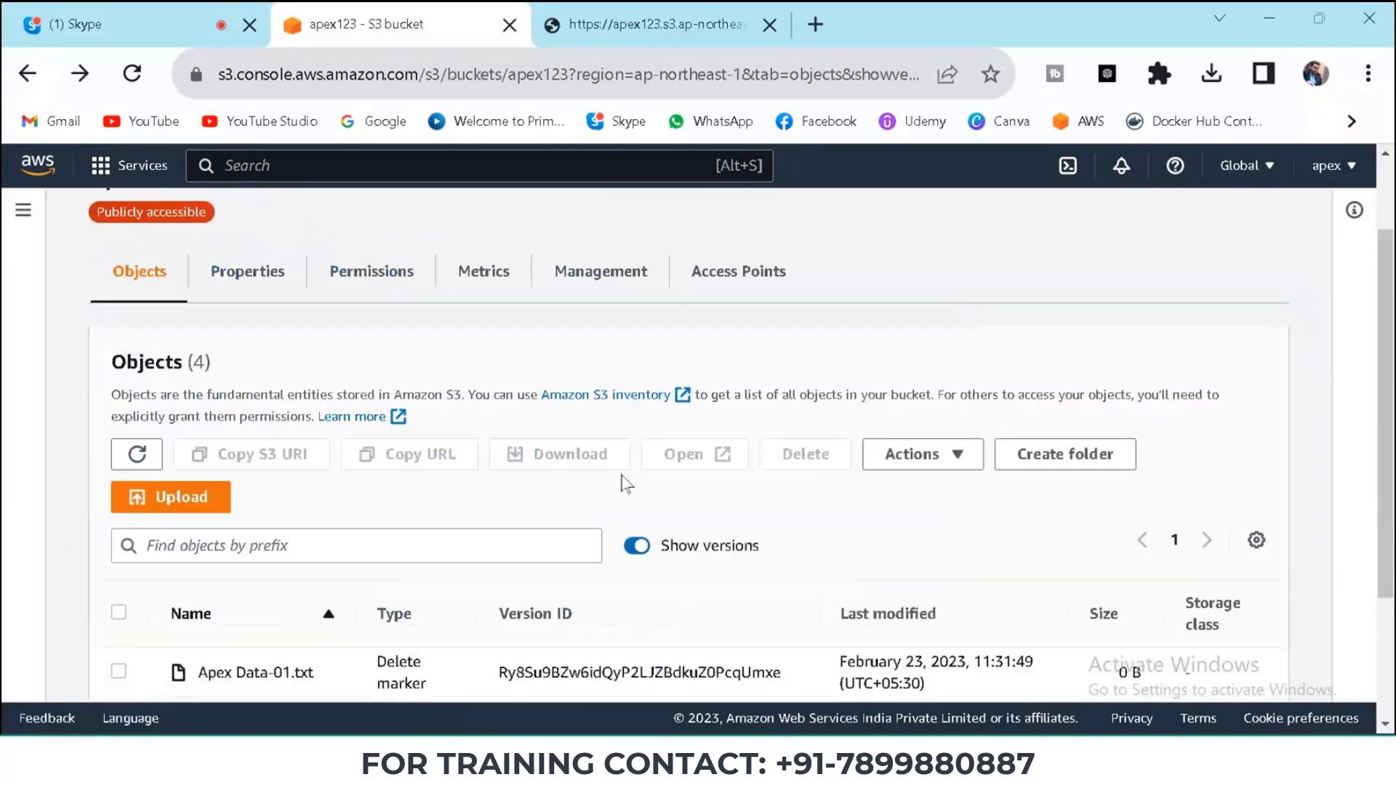
- Delete the delete marker of Apex Data-01.txt, confirming with "permanently delete", and return to the object list of apex123
scroll(624, 482, "down", 3)
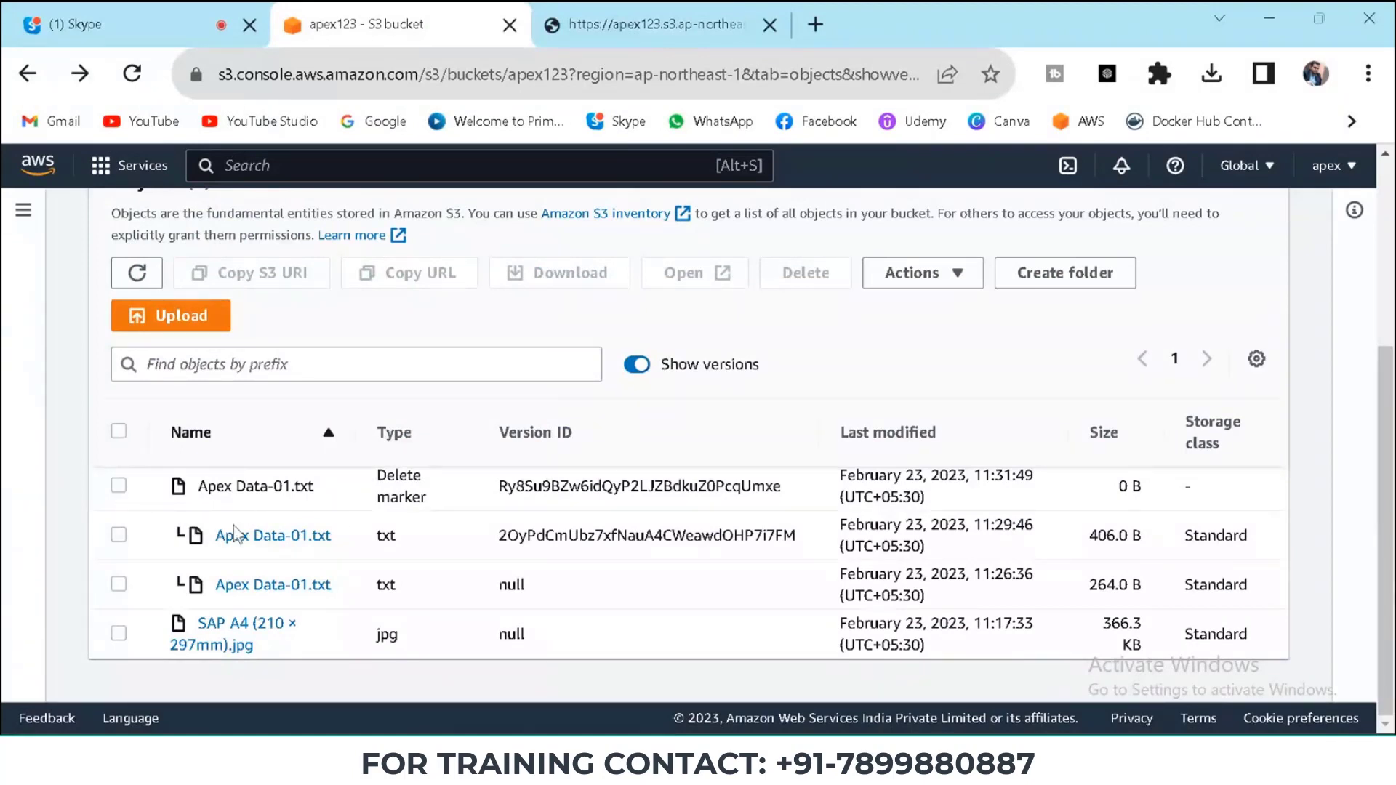
left_click(116, 492)
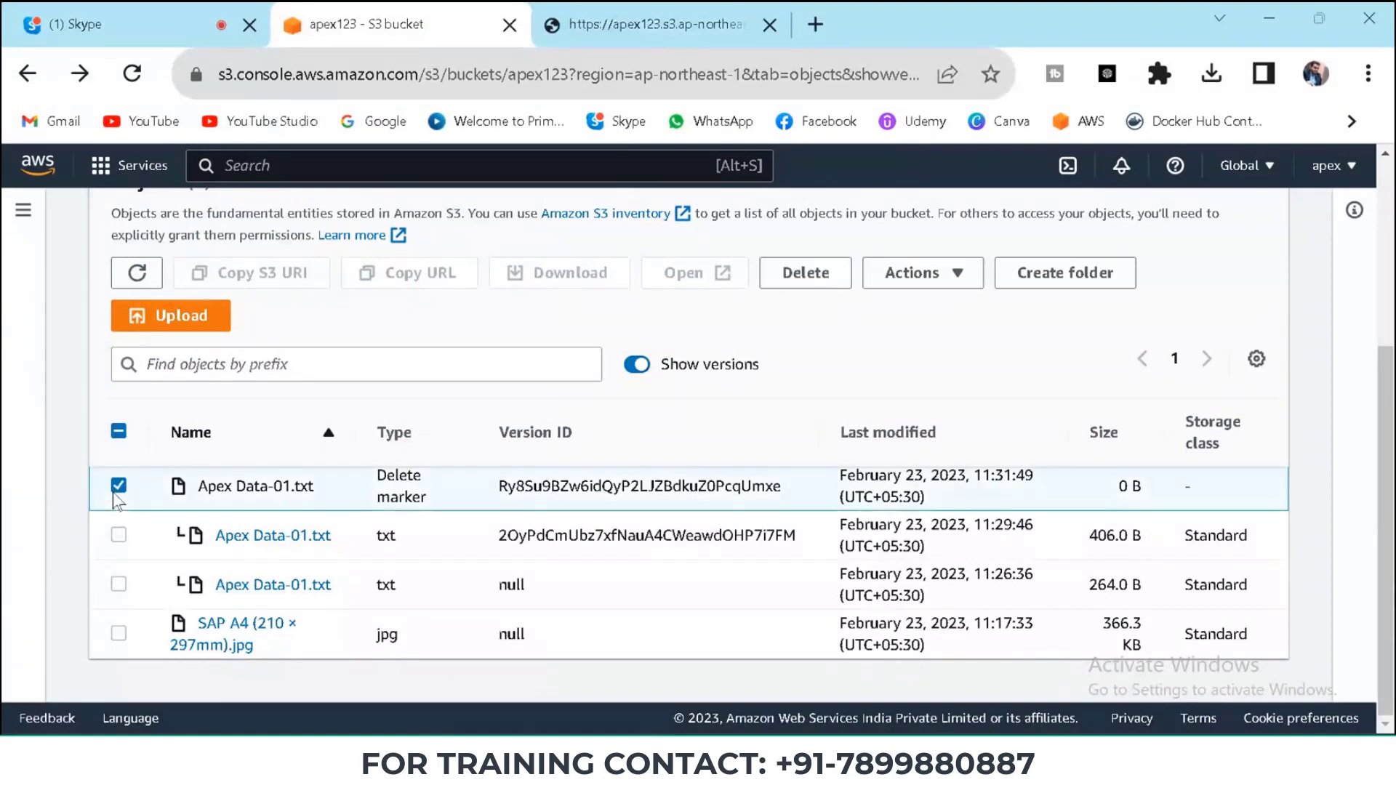
left_click(823, 281)
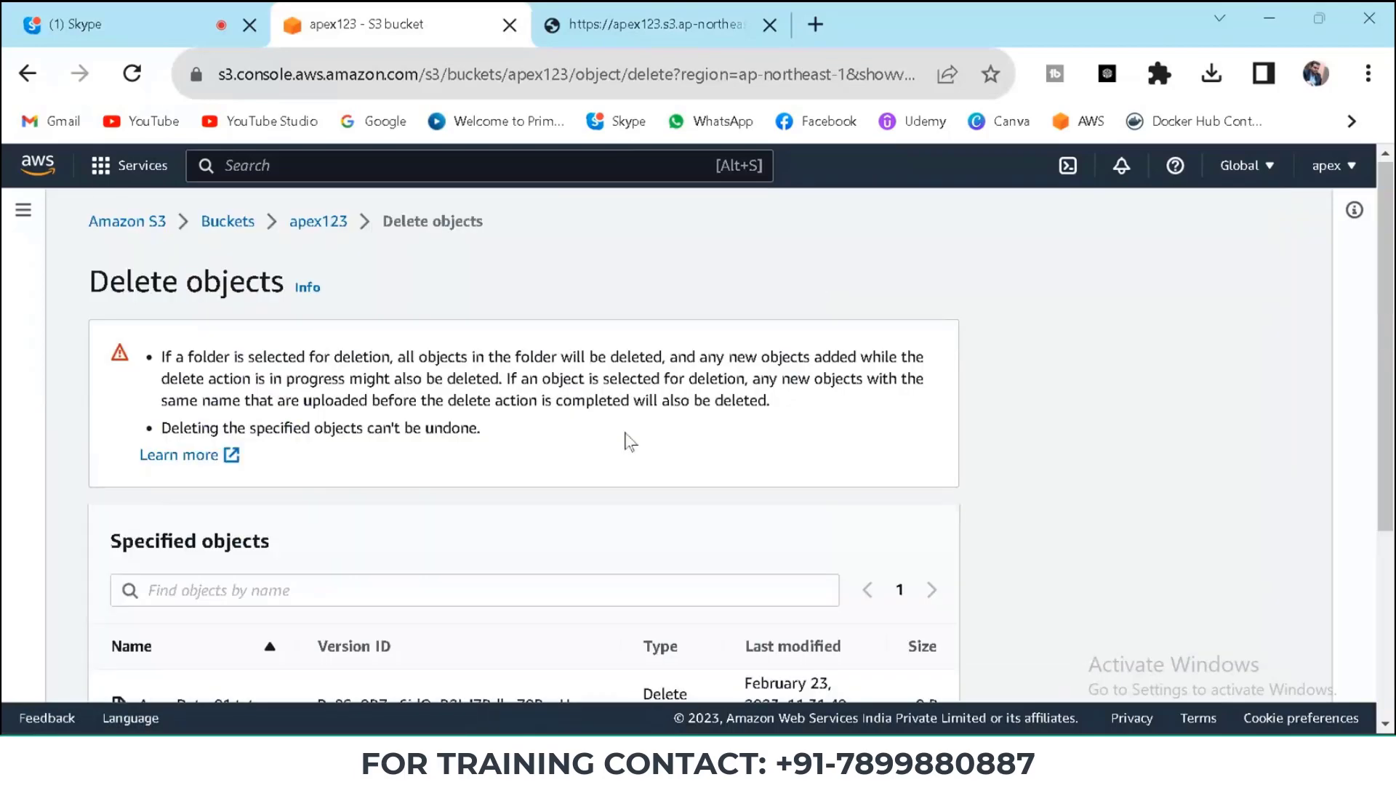
scroll(629, 440, "down", 4)
left_click(292, 602)
type("permanent")
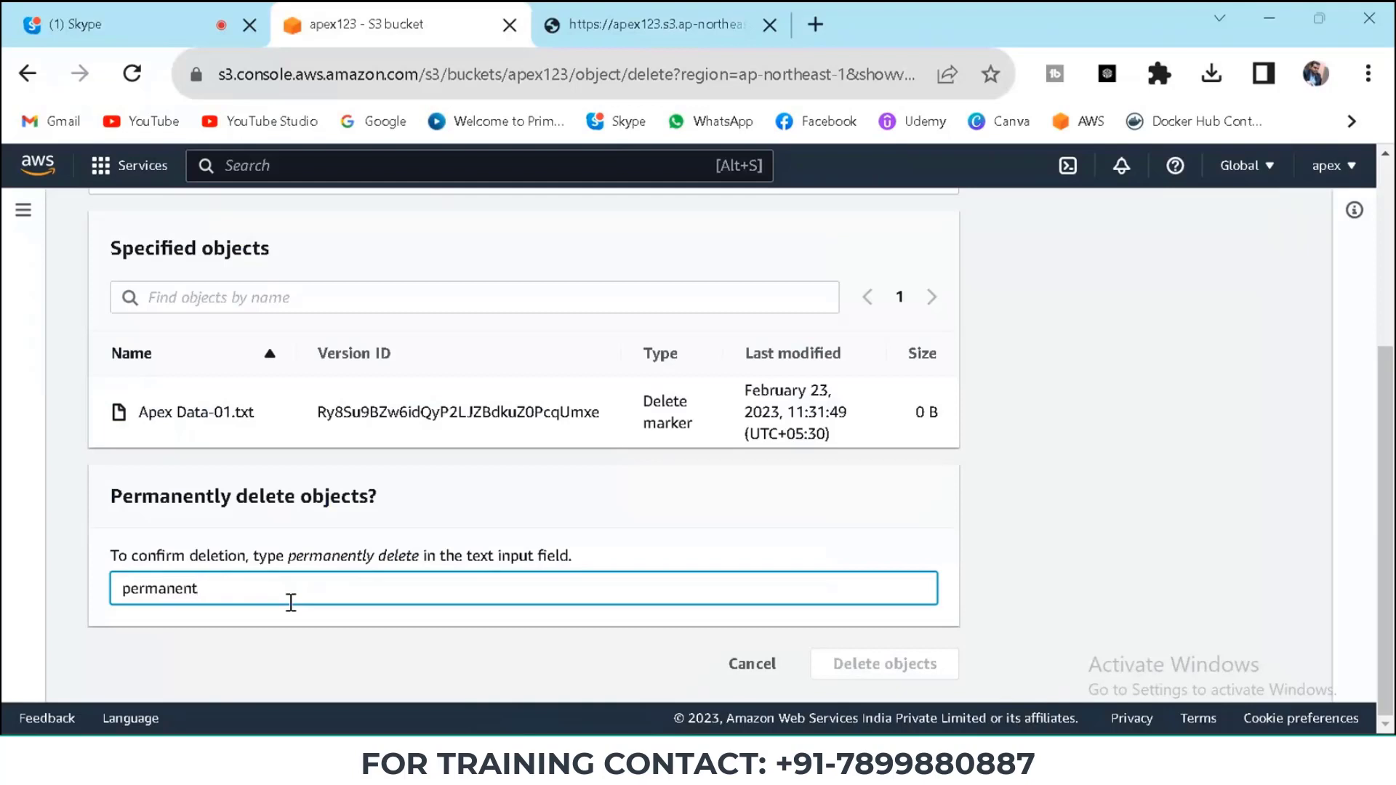
type("ly delete")
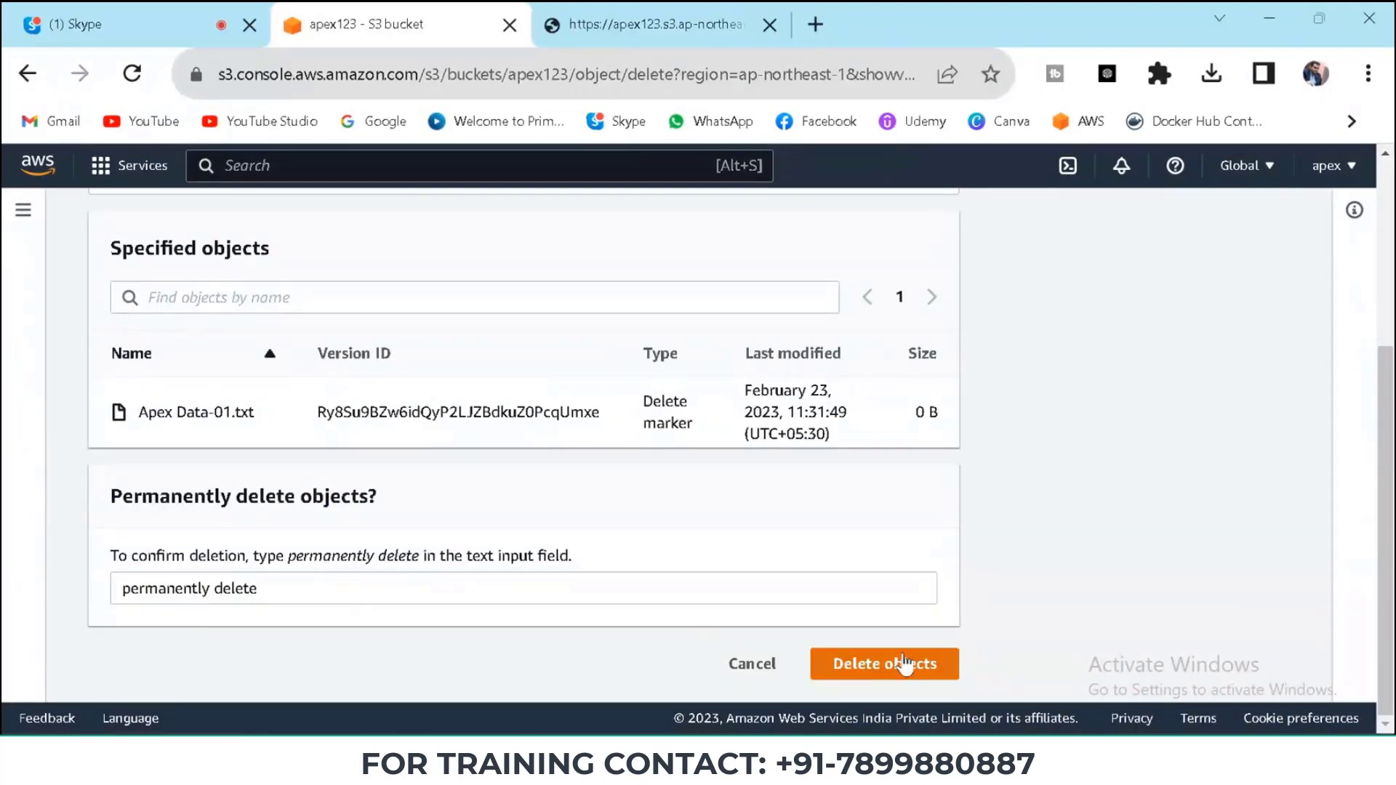
left_click(909, 664)
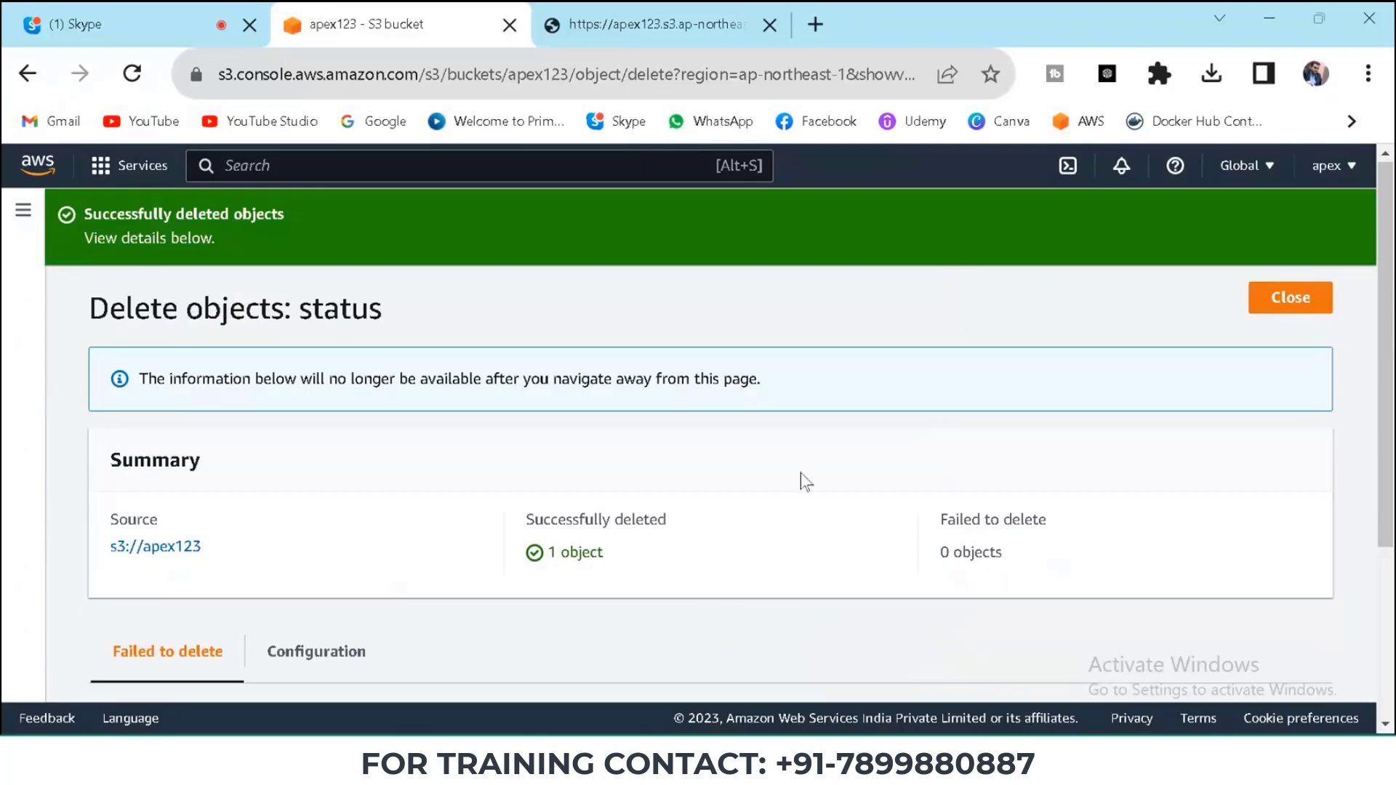
left_click(1285, 298)
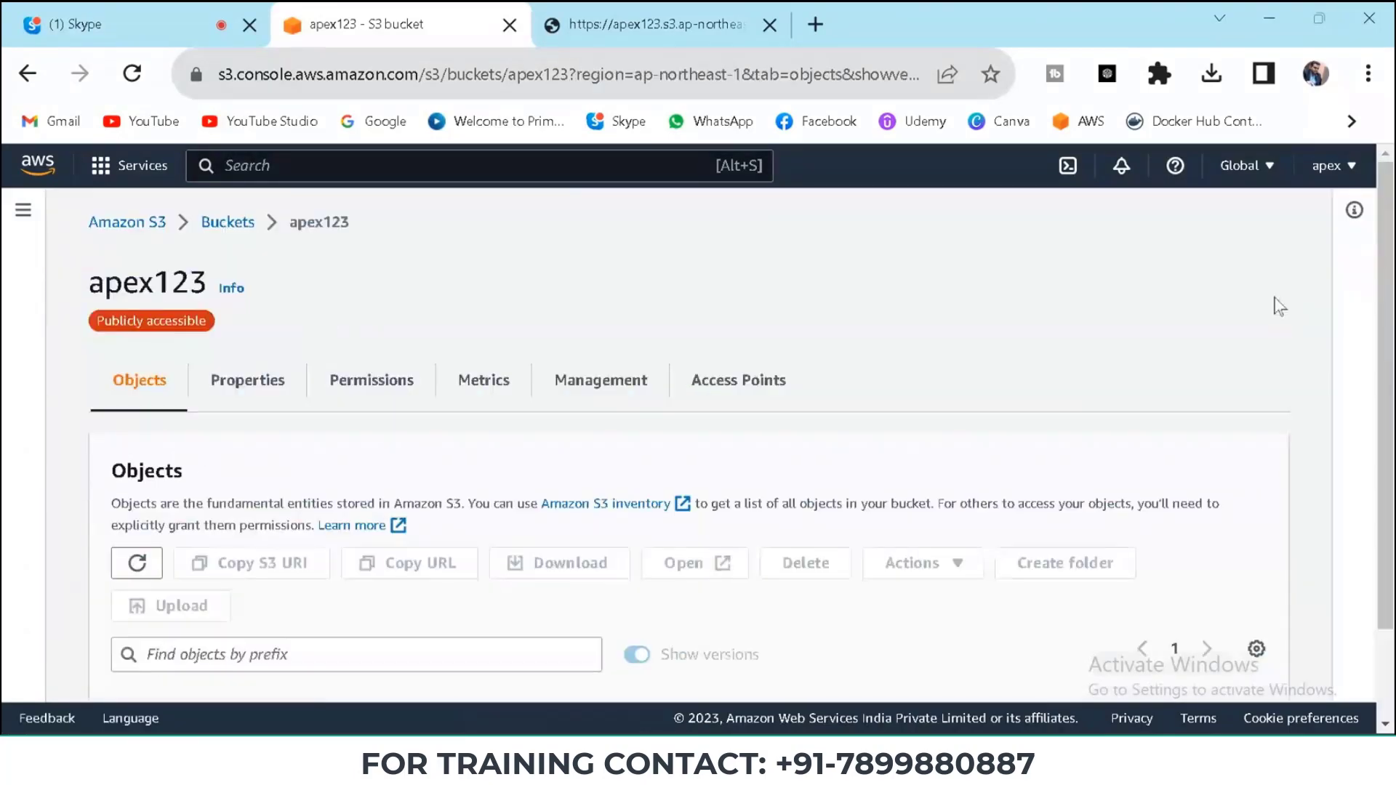
scroll(153, 405, "down", 3)
scroll(165, 386, "up", 3)
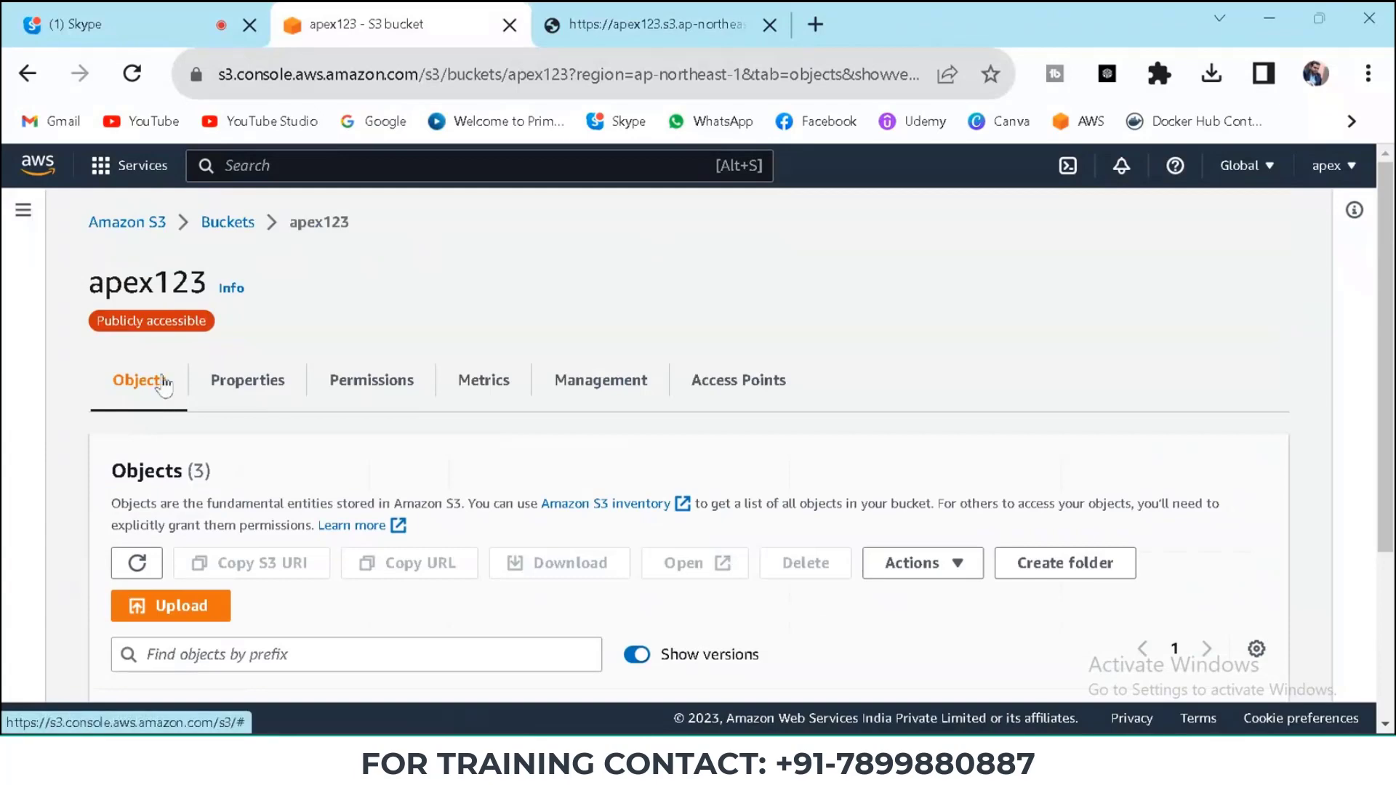
- Reopen apex123 from the bucket list and open the Apex Data-01.txt object to view its file contents
left_click(244, 223)
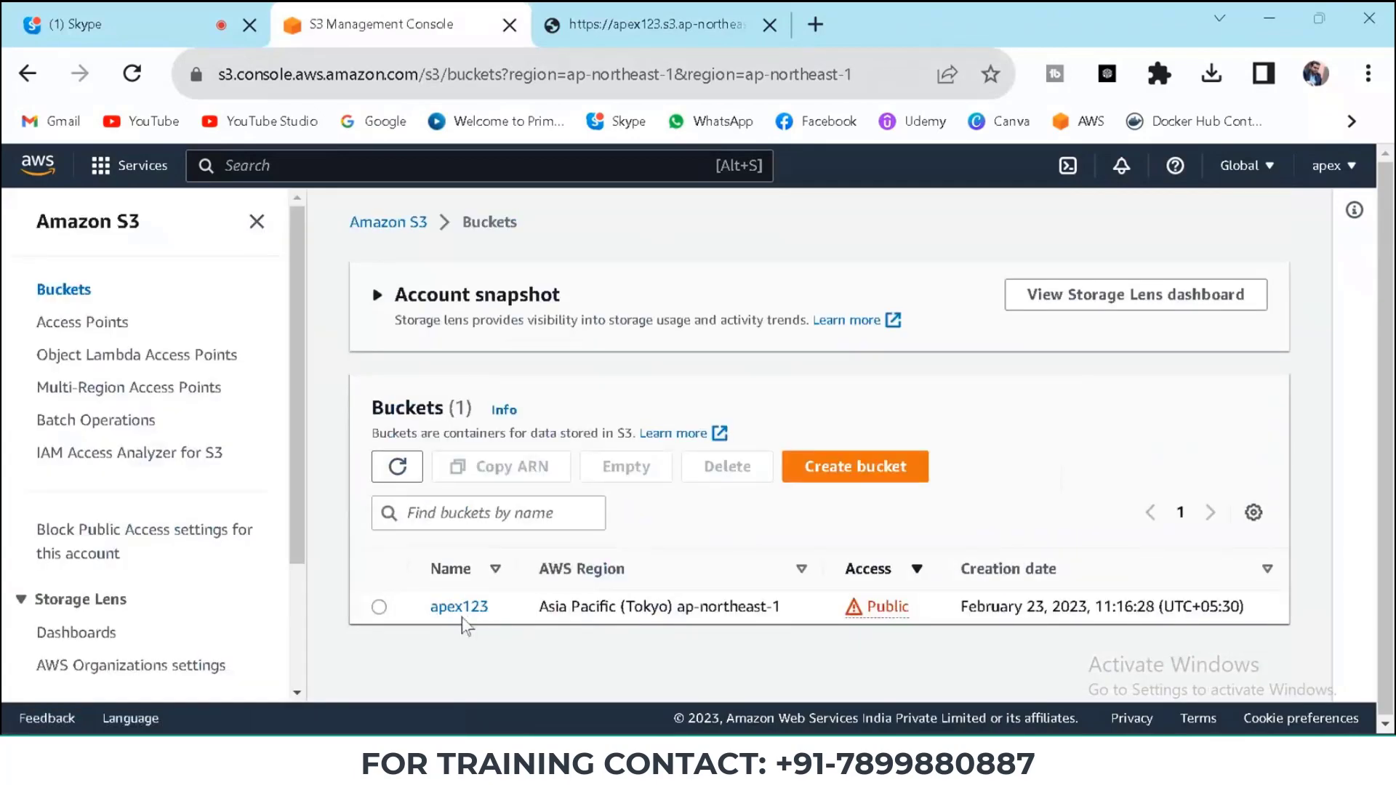
left_click(461, 614)
scroll(463, 617, "down", 3)
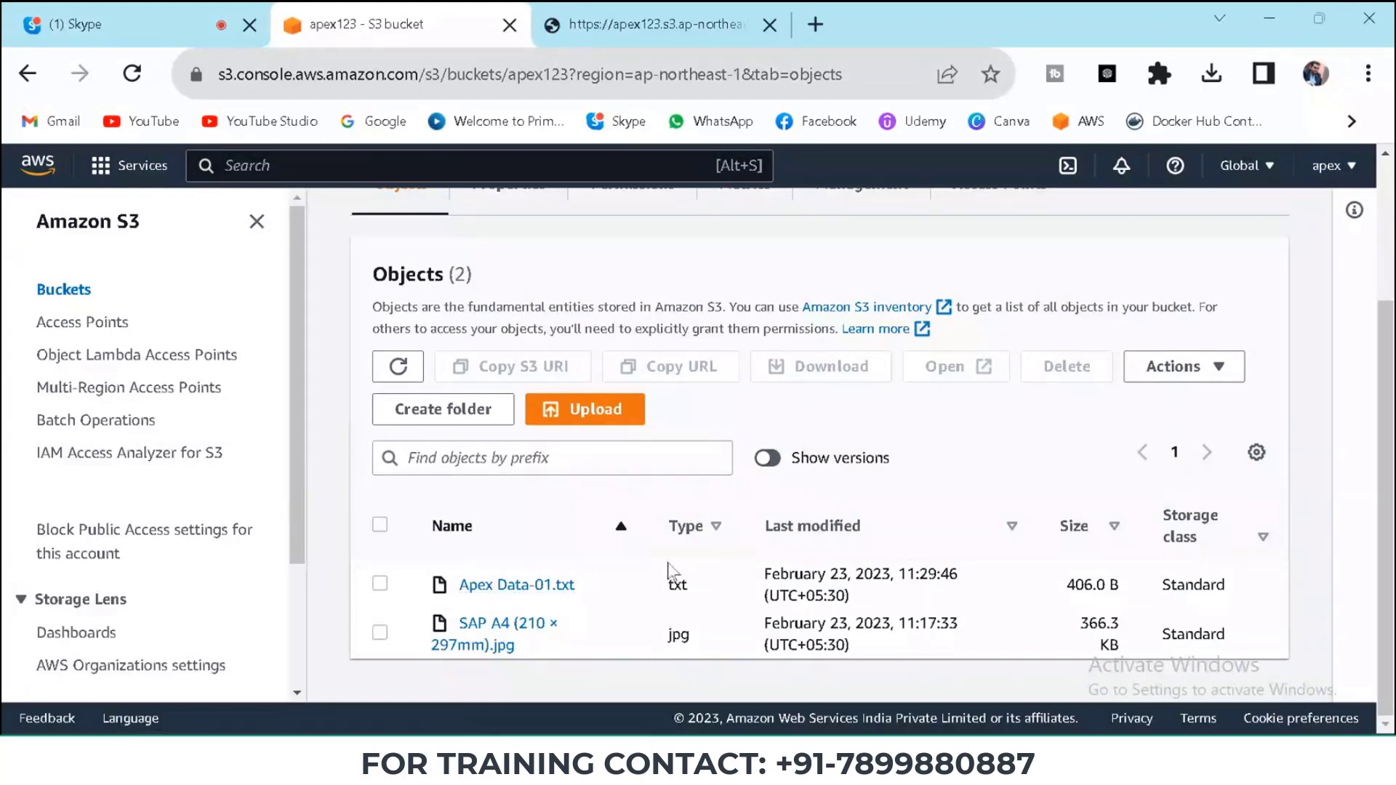
left_click(533, 601)
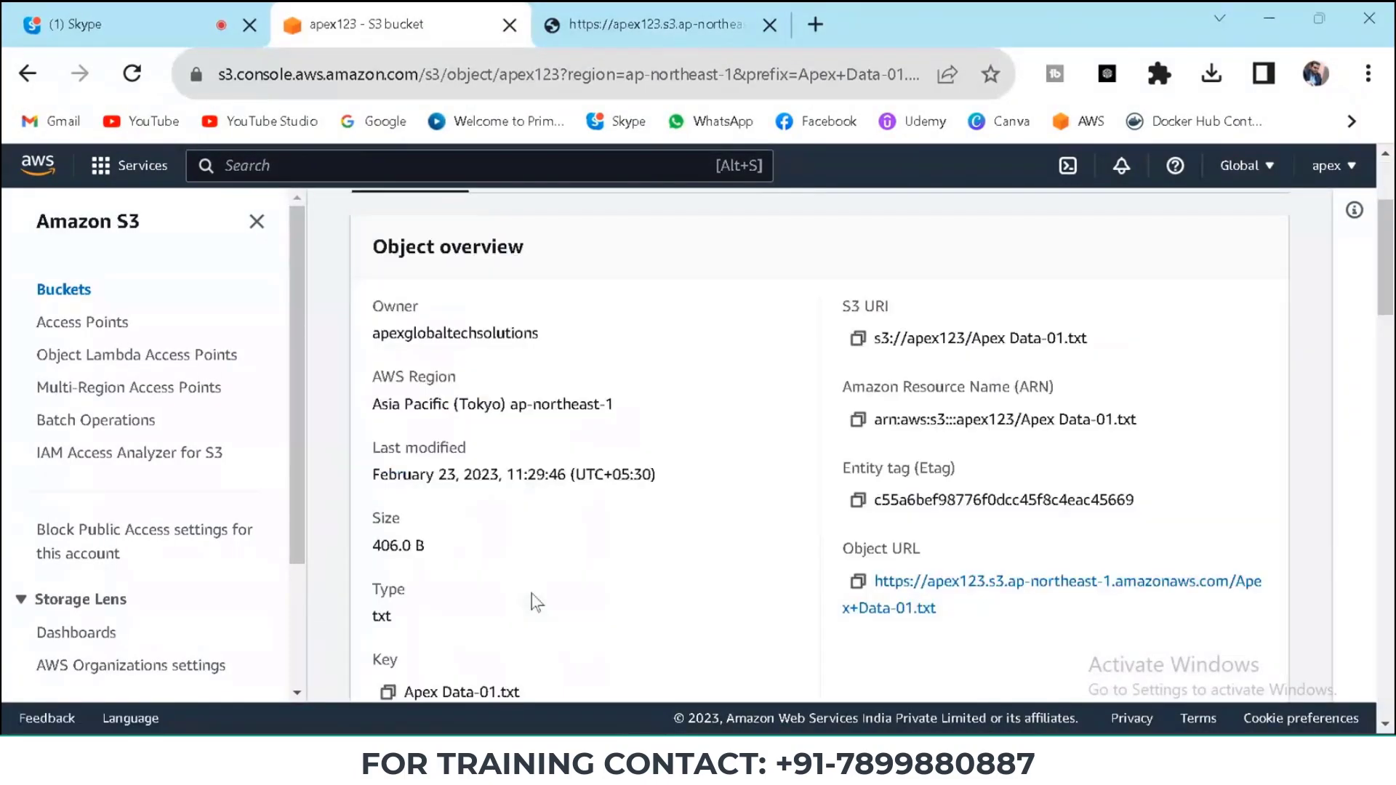
scroll(536, 602, "down", 8)
scroll(533, 593, "up", 8)
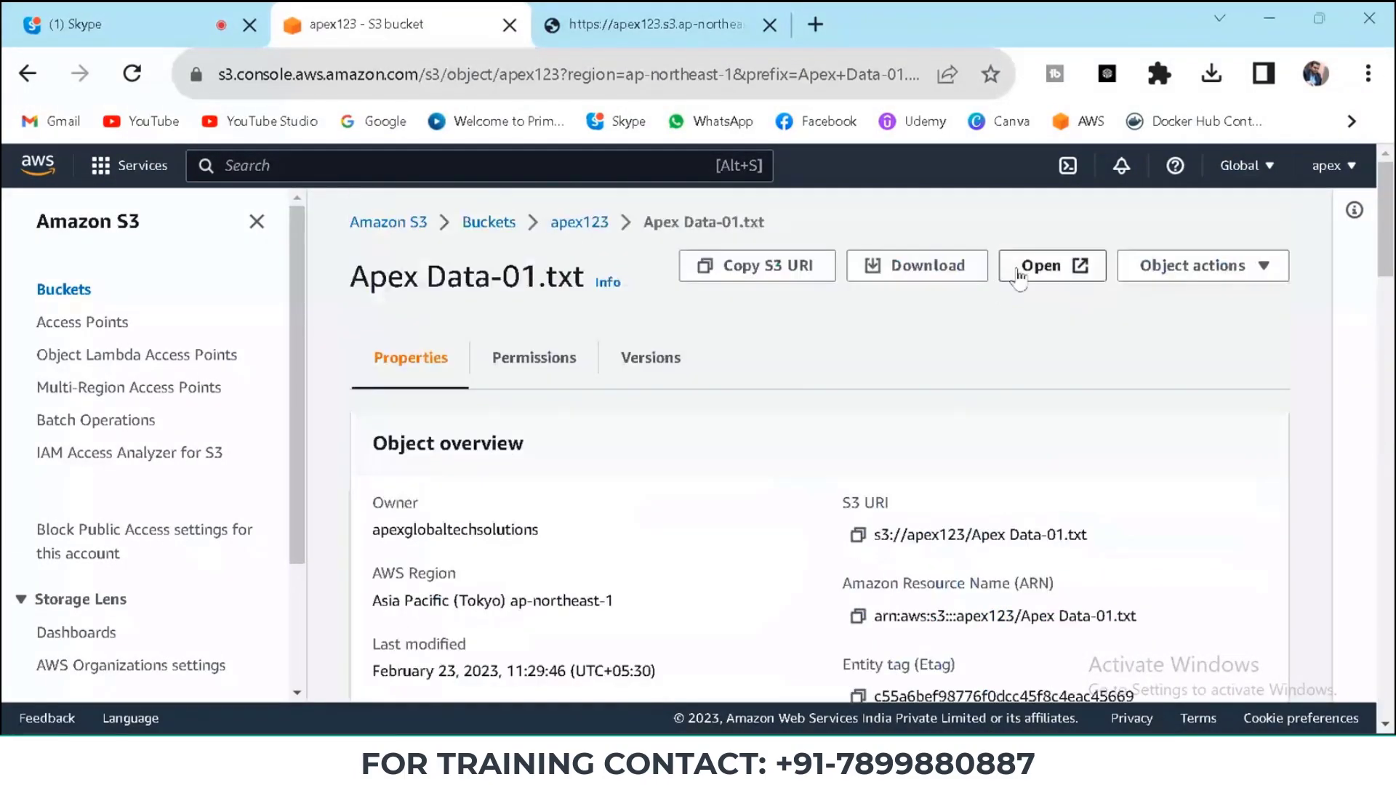
left_click(1022, 273)
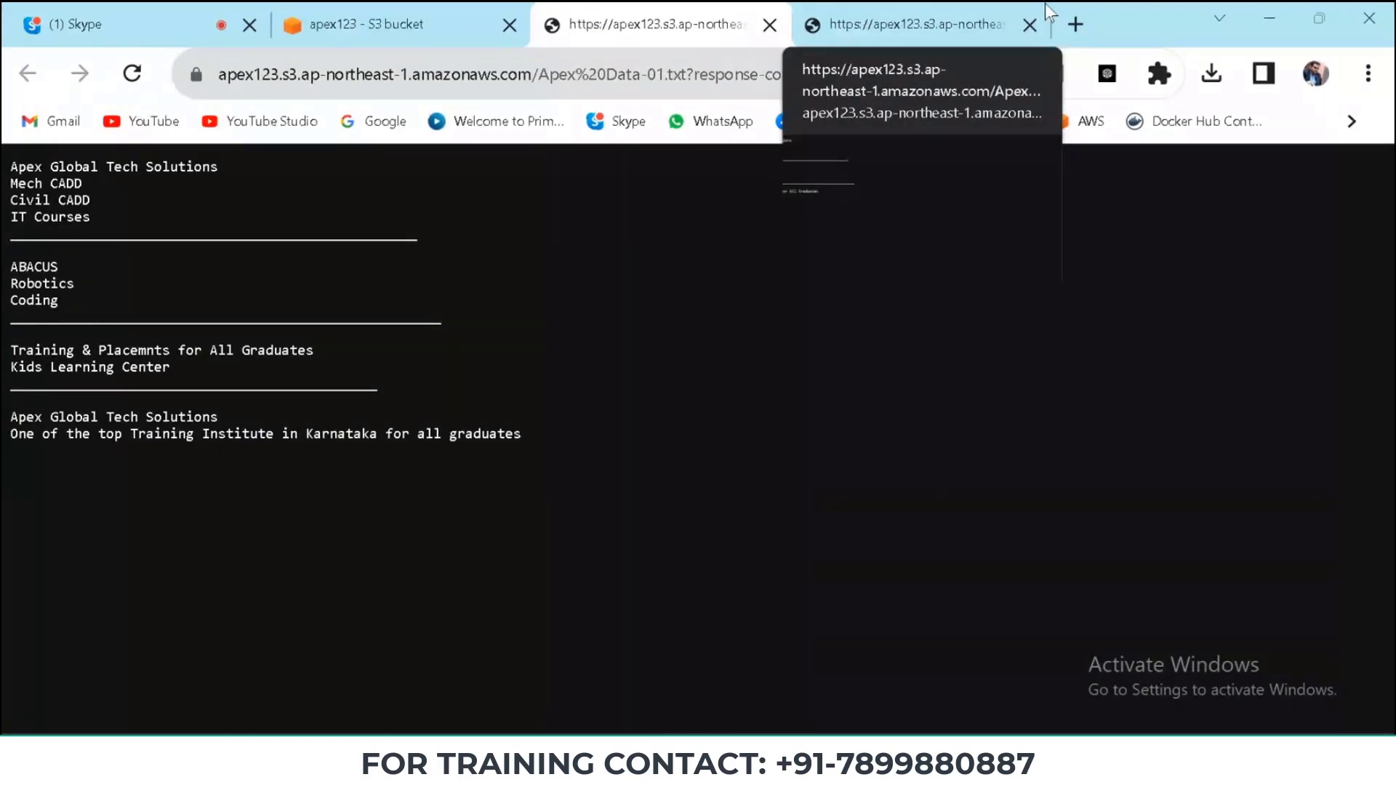
- Return to the S3 console and look over the properties of Apex Data-01.txt
left_click(341, 13)
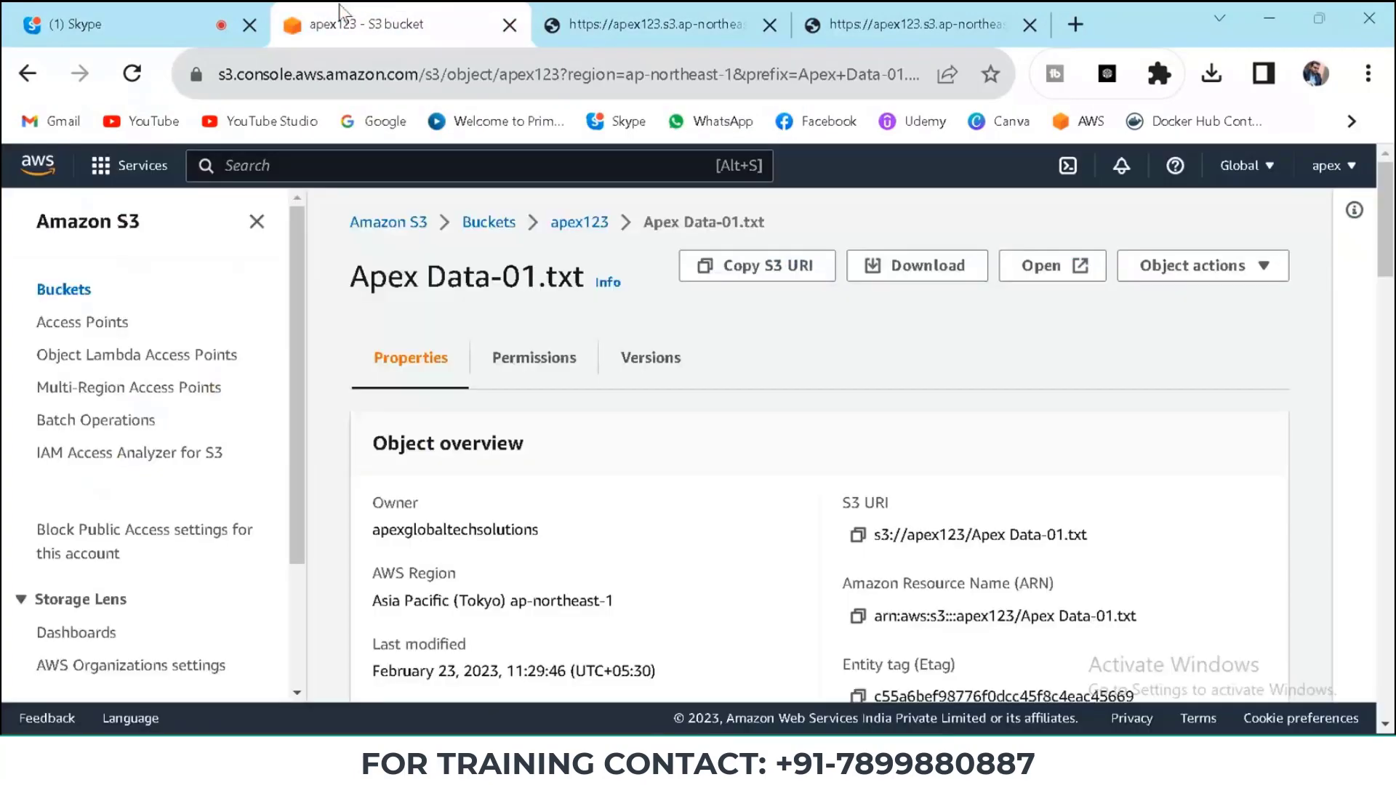
scroll(833, 495, "down", 15)
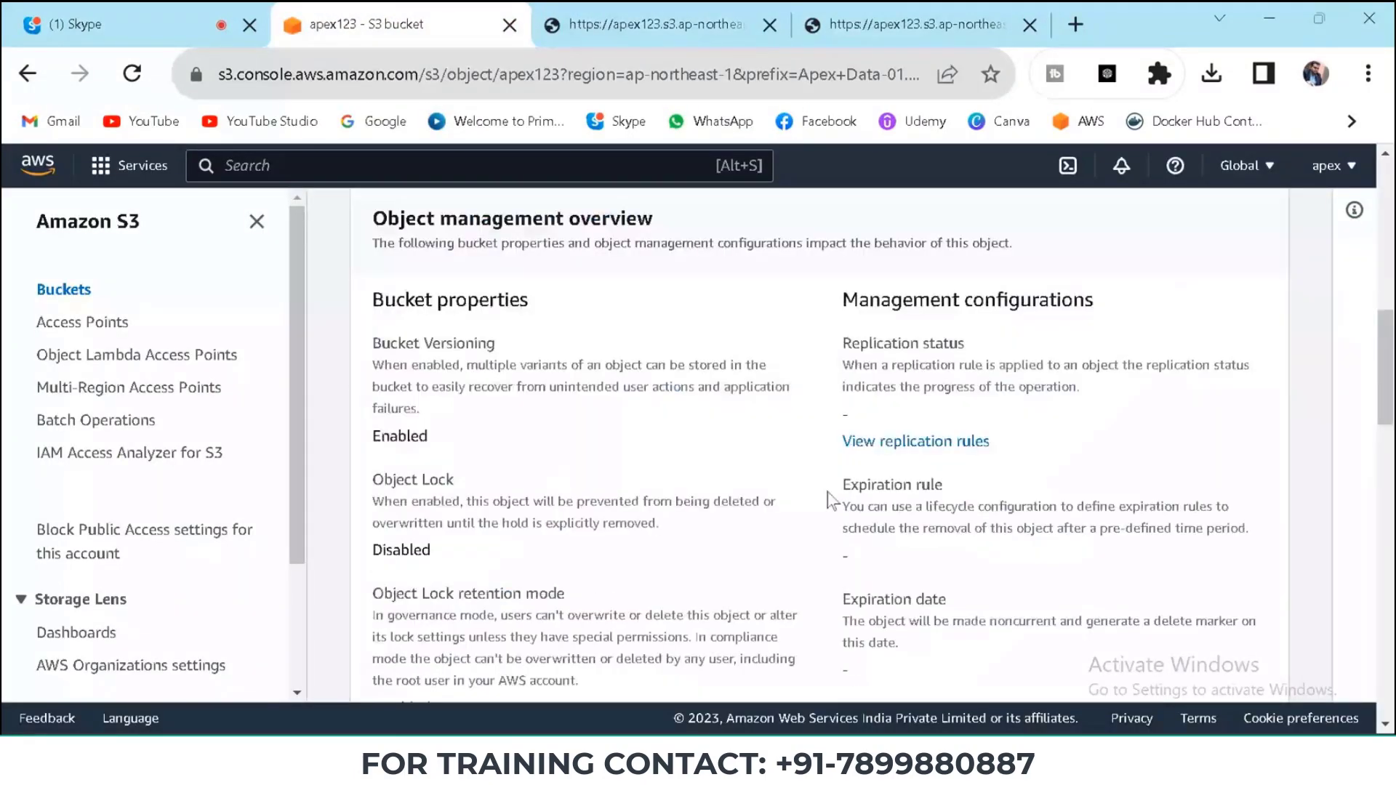
scroll(831, 501, "up", 15)
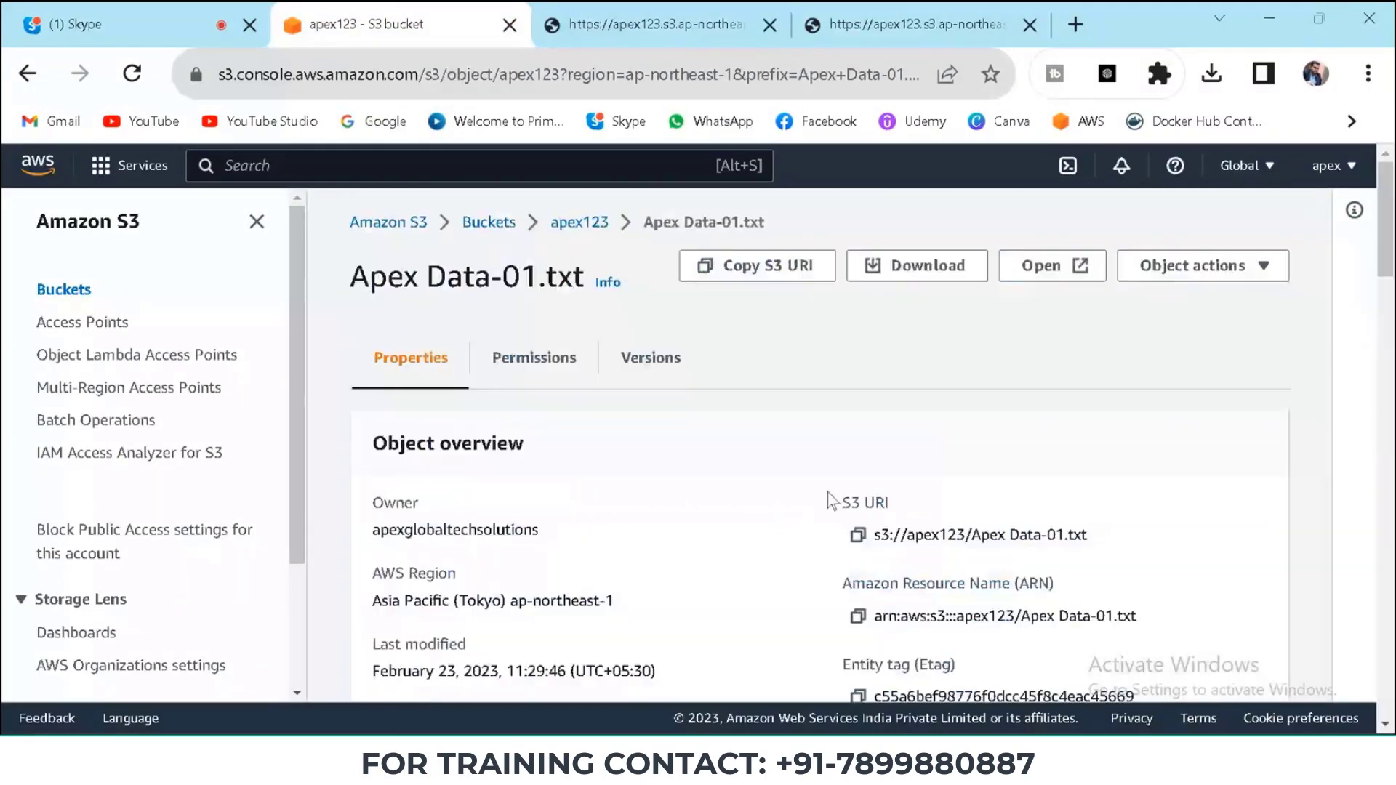
- Delete SAP A4 (210 × 297mm).jpg from apex123, confirming with "delete", and close the deletion status
left_click(579, 222)
scroll(482, 618, "down", 2)
scroll(481, 618, "down", 1)
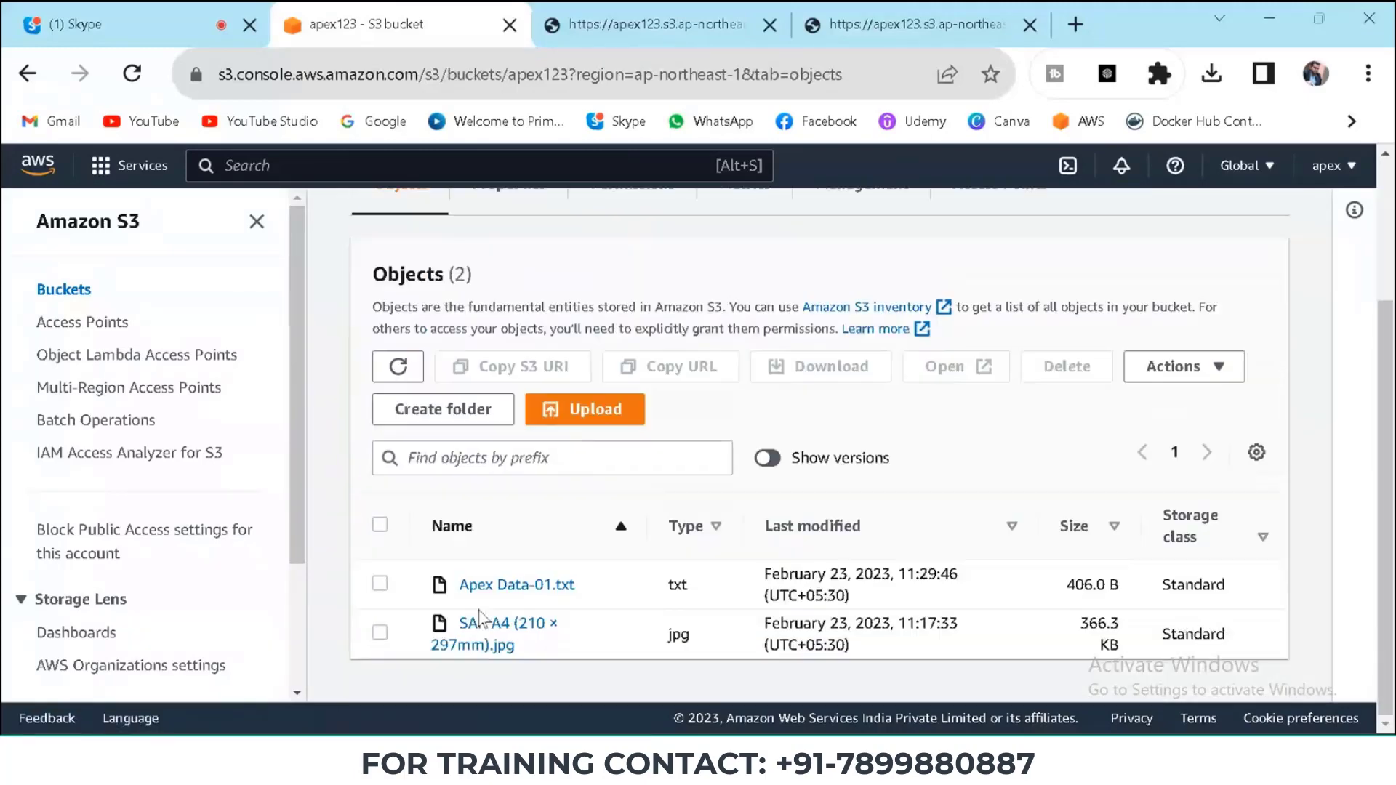
left_click(379, 633)
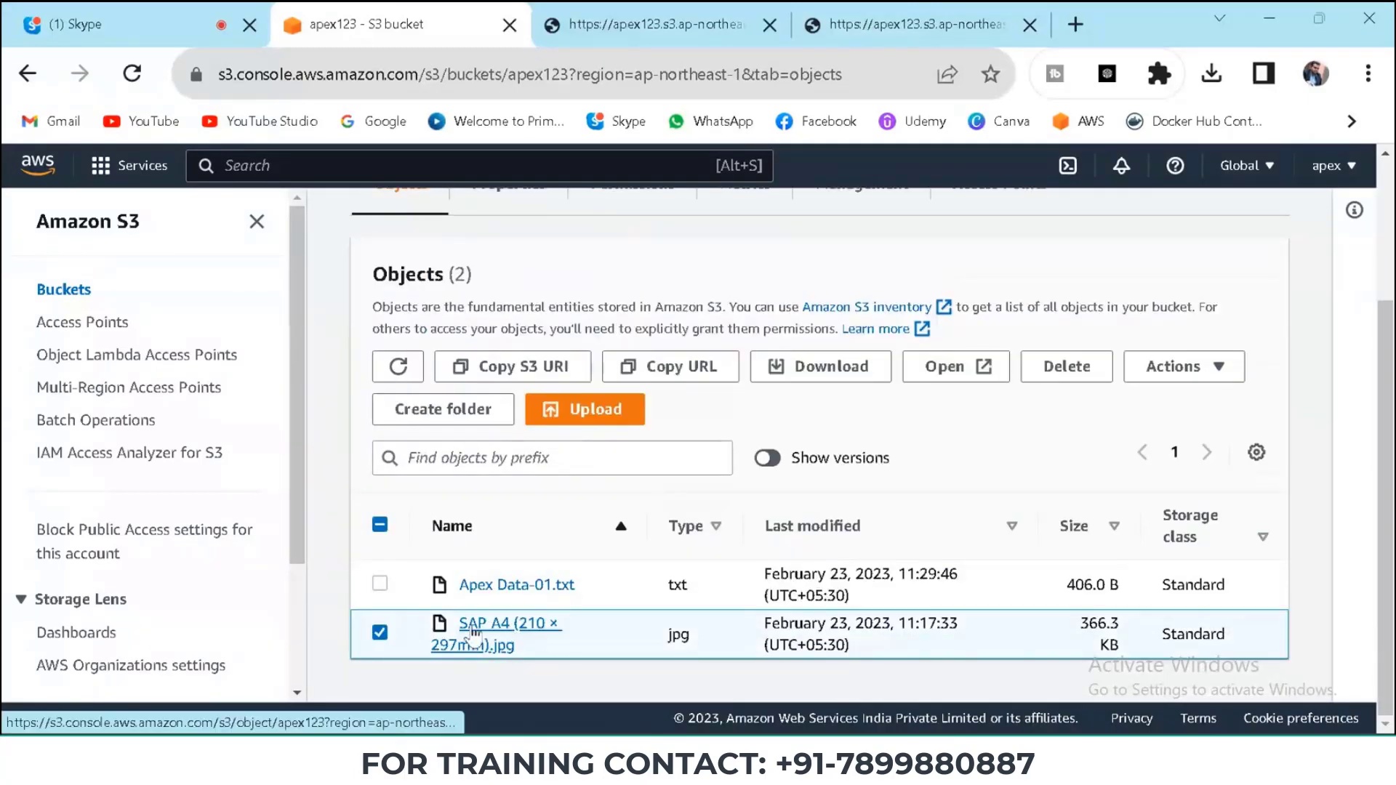
left_click(1066, 366)
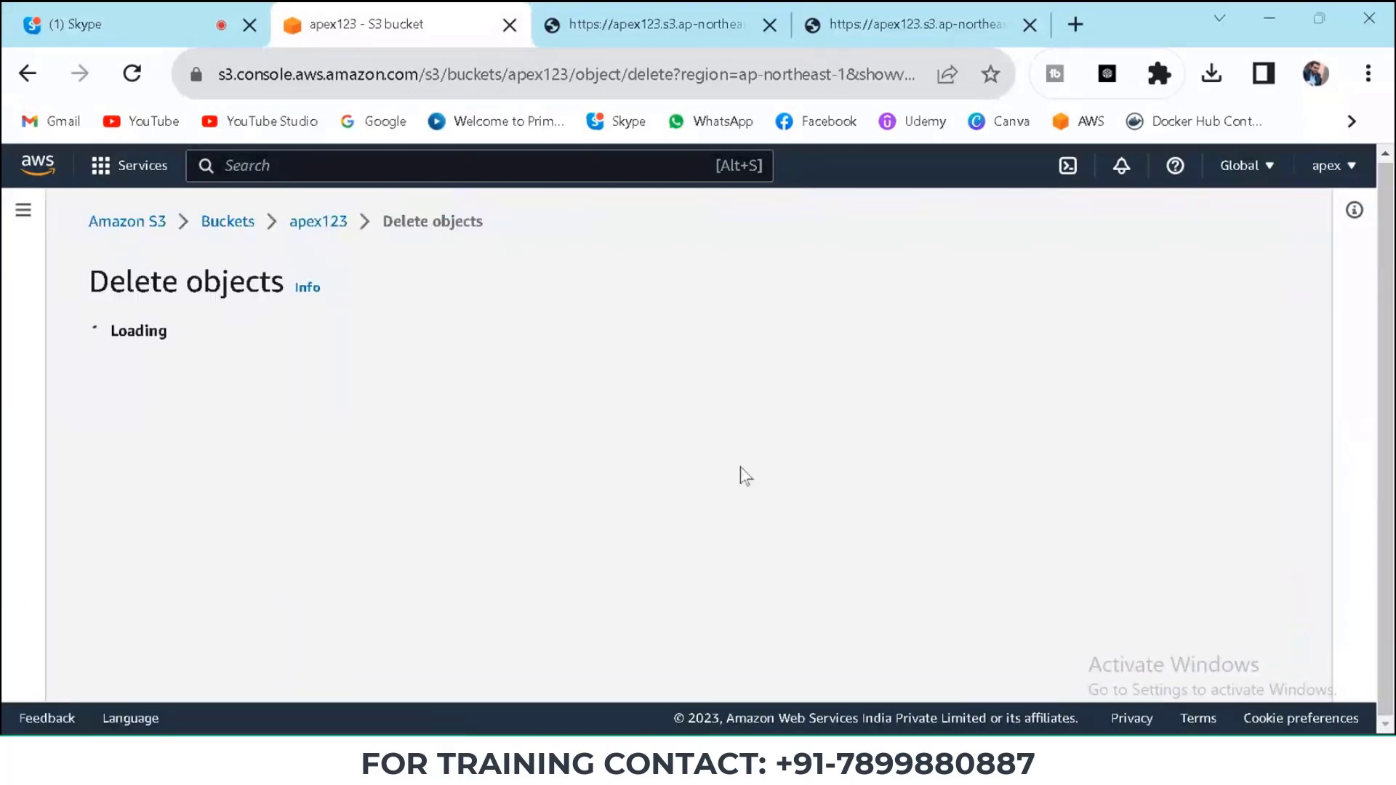
scroll(663, 502, "down", 4)
left_click(177, 584)
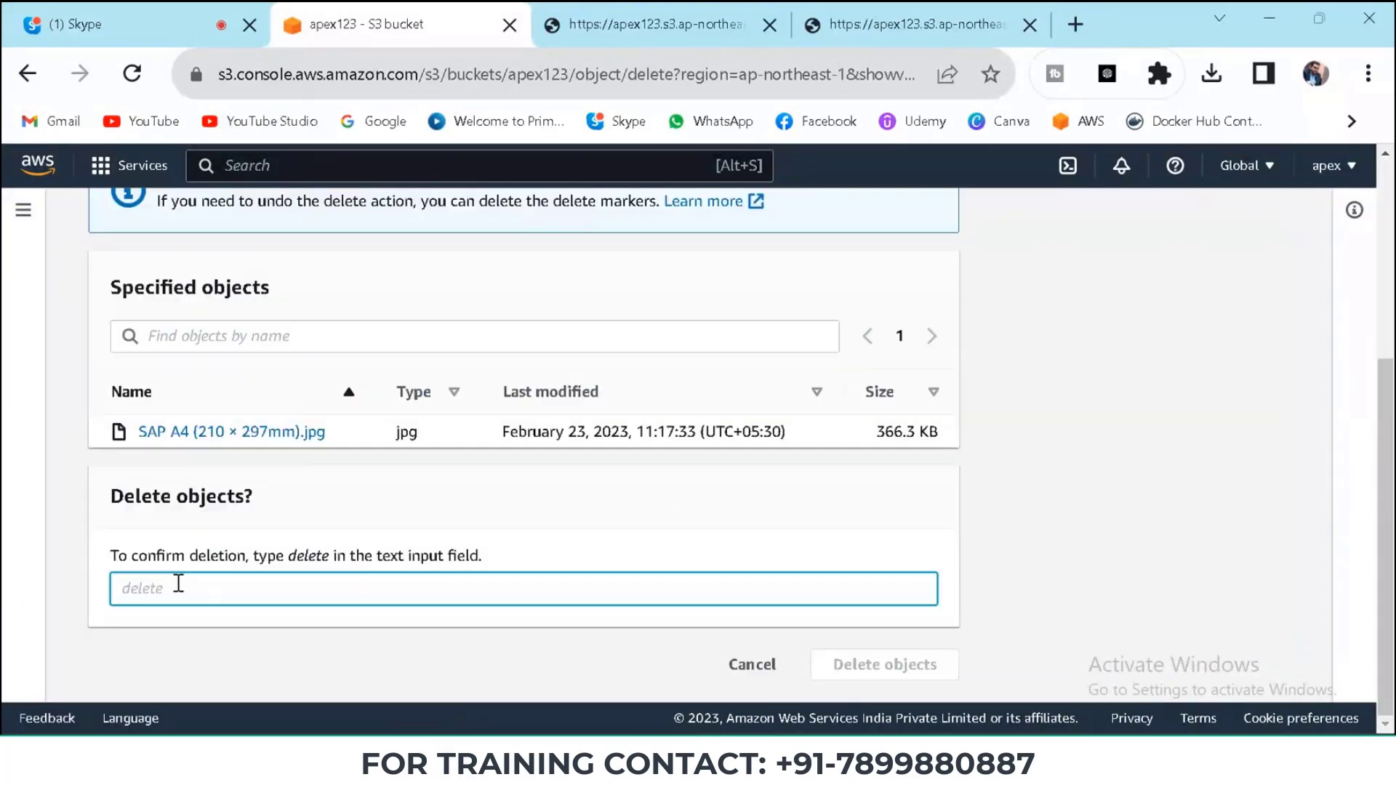
type("delete")
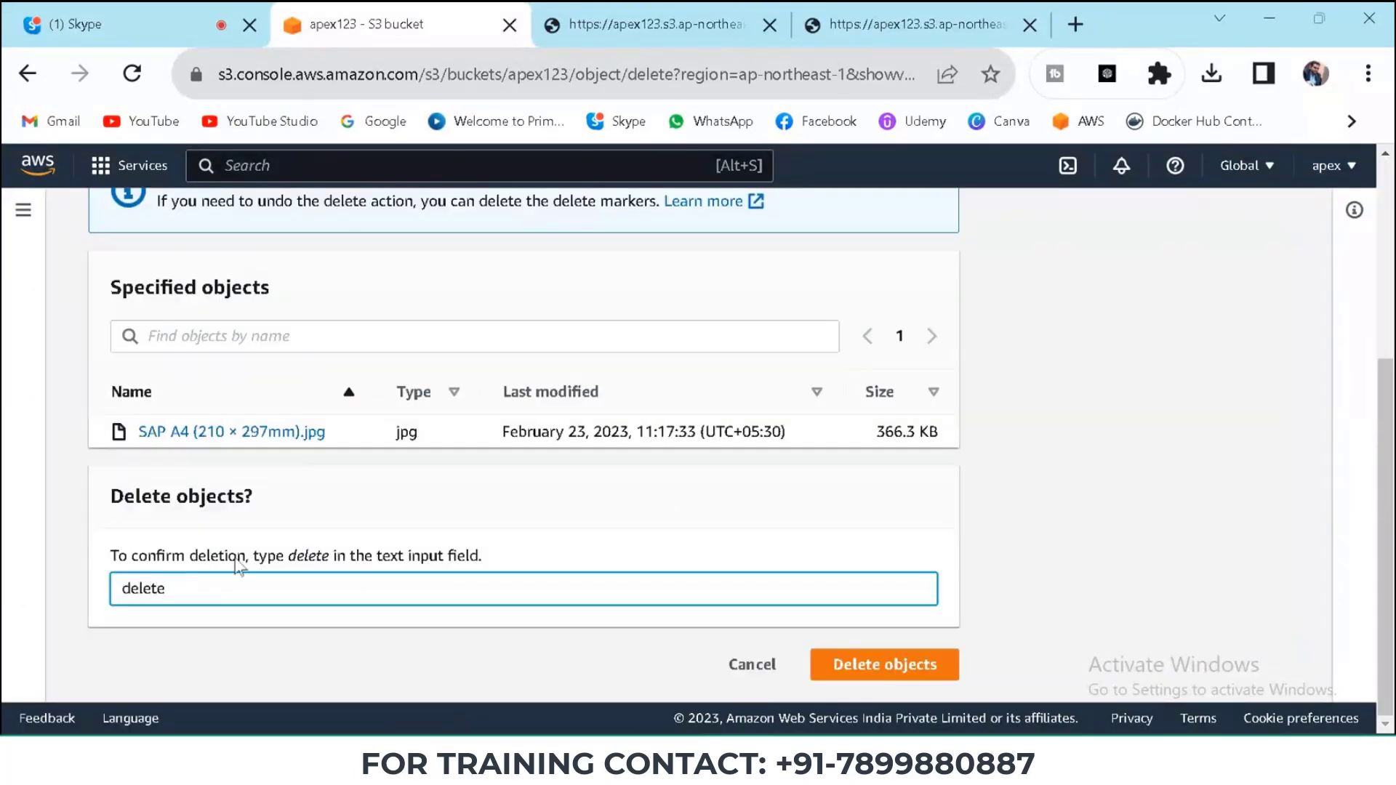
left_click(813, 665)
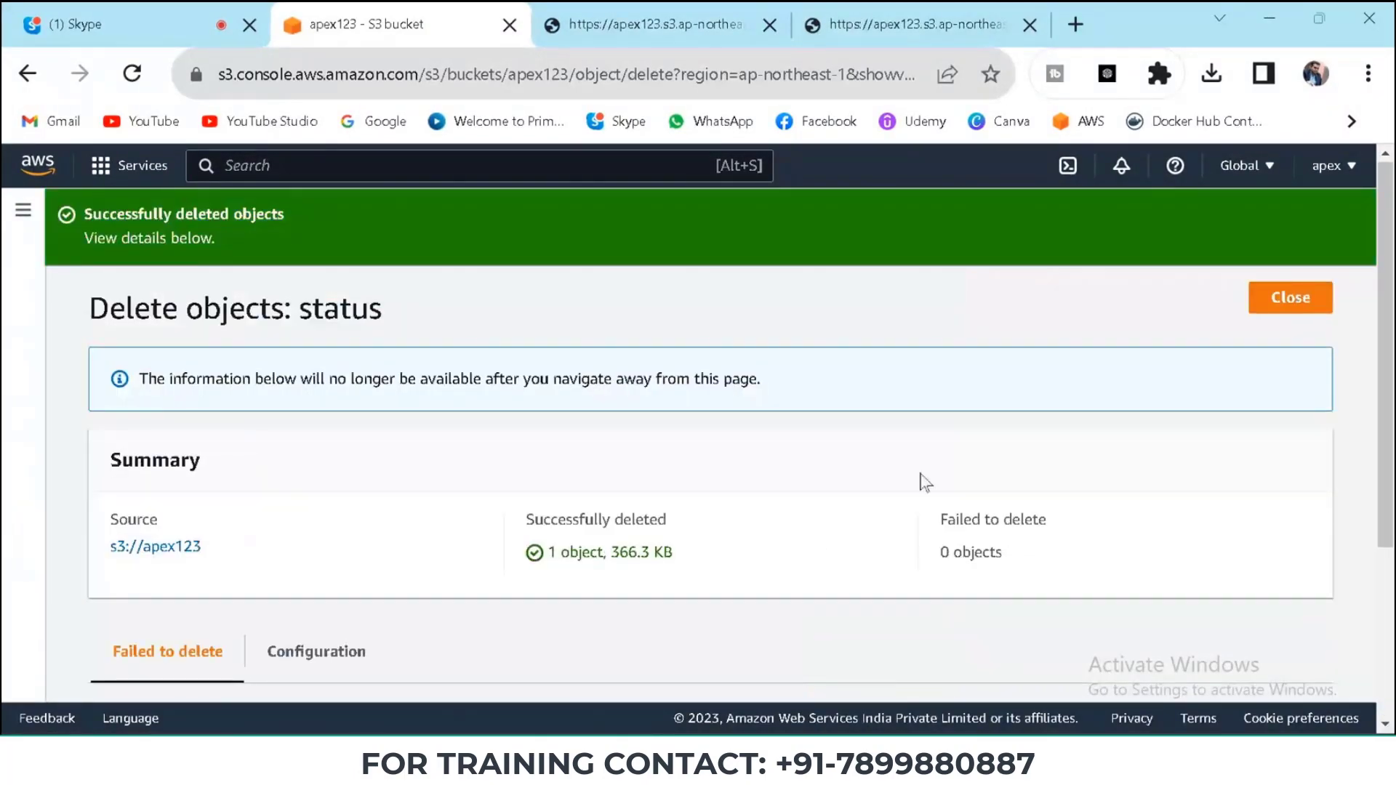
left_click(1290, 298)
- Turn on the display of versions for the objects in apex123
scroll(658, 494, "down", 2)
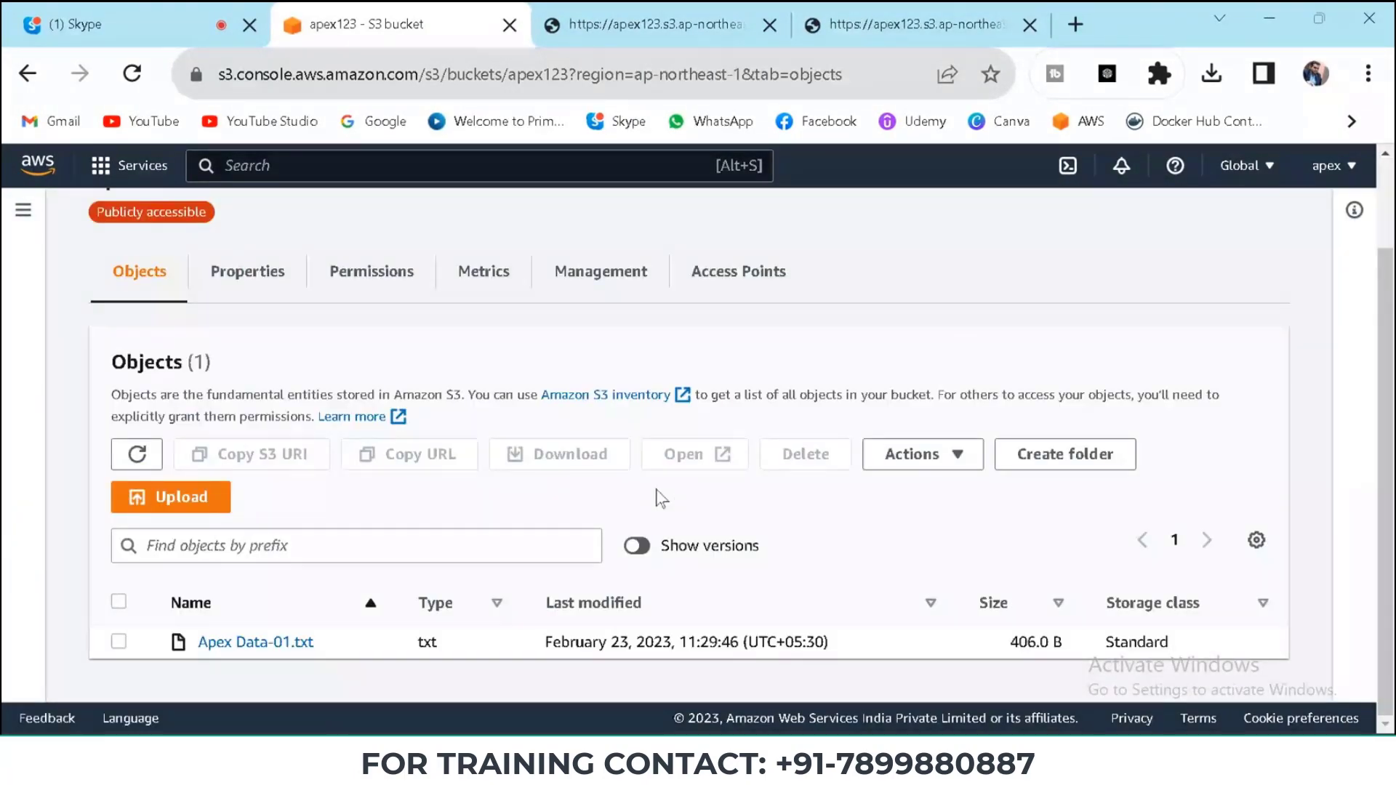
left_click(638, 547)
scroll(908, 564, "down", 2)
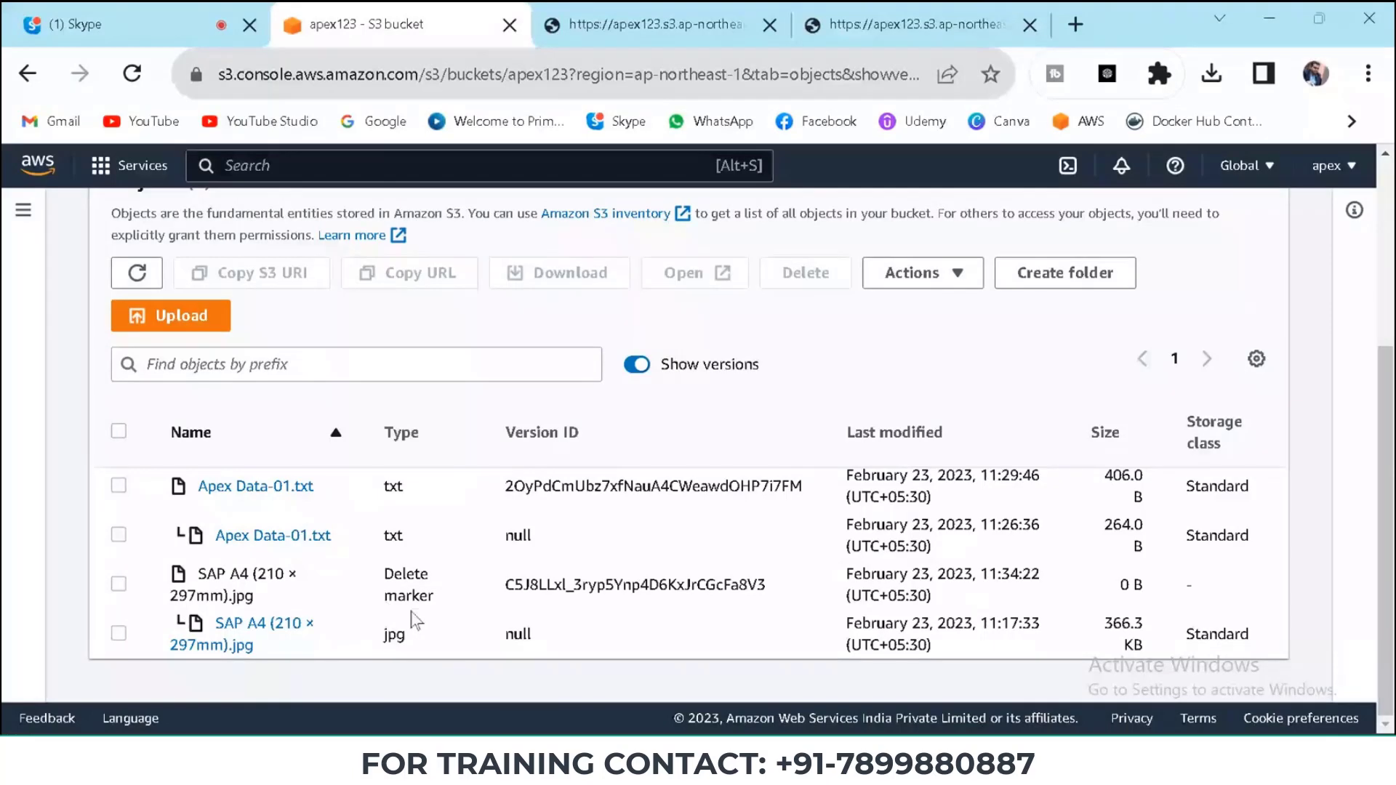
- Delete the delete marker of SAP A4 (210 × 297mm).jpg, confirming with "permanently delete", and close the deletion status
left_click(119, 585)
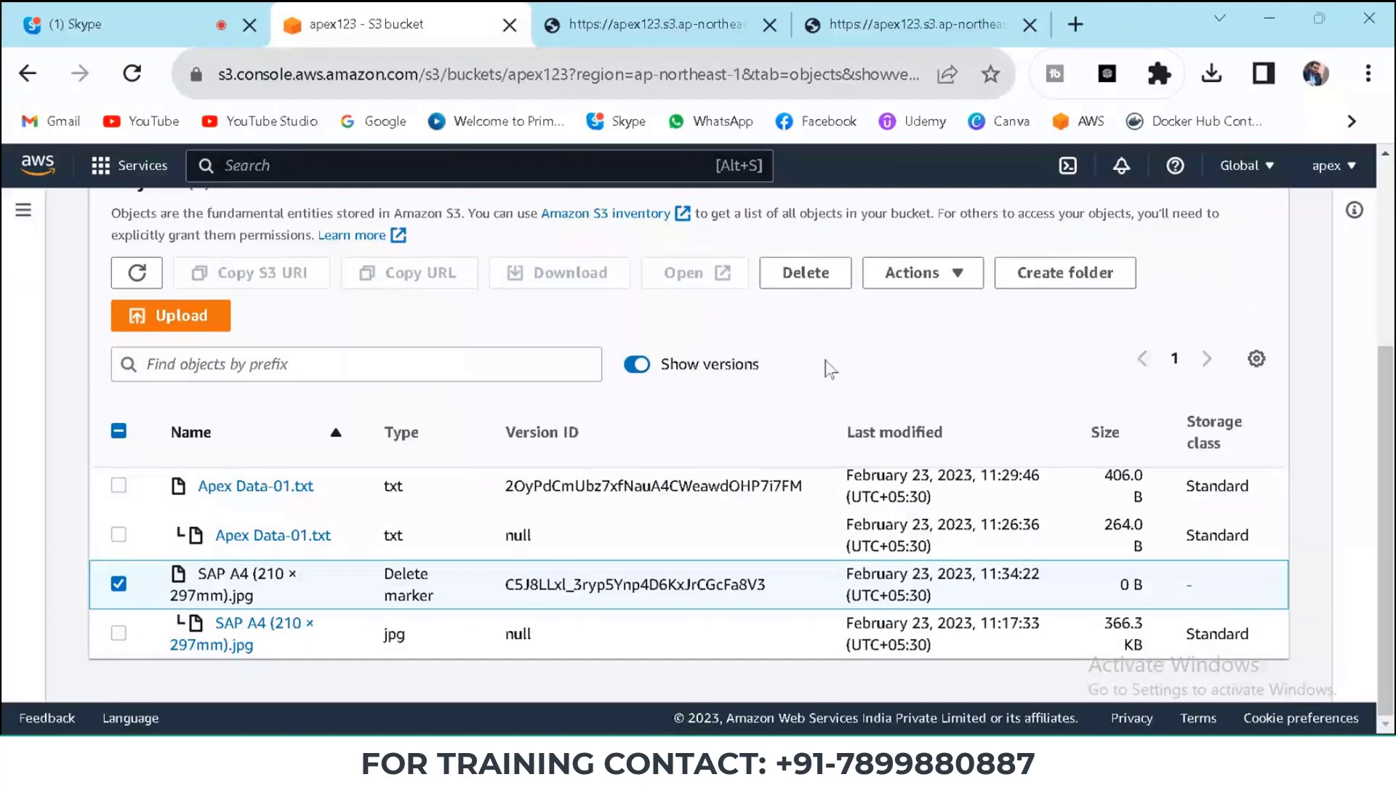
left_click(805, 273)
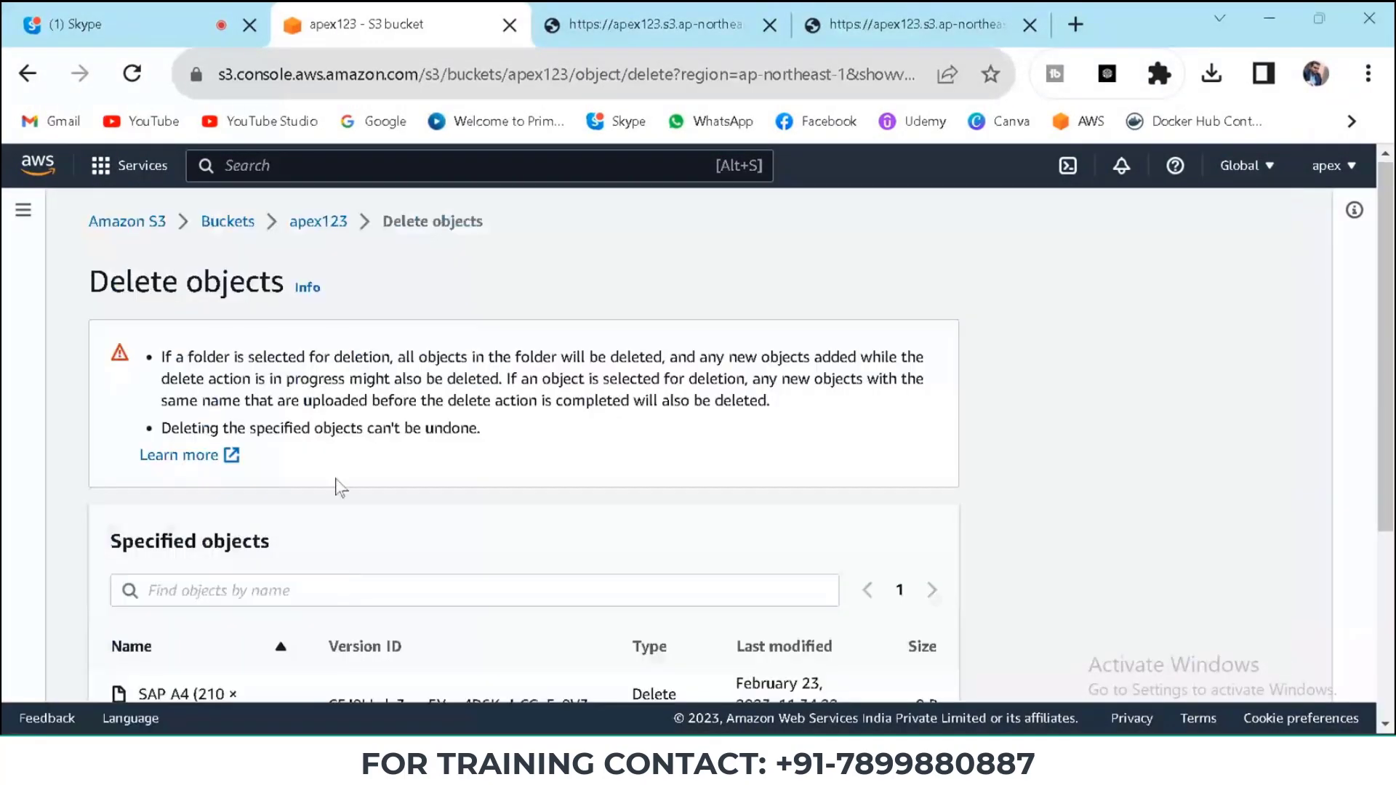
scroll(341, 488, "down", 4)
left_click_drag(110, 496, 294, 496)
key("ctrl+c")
left_click(296, 585)
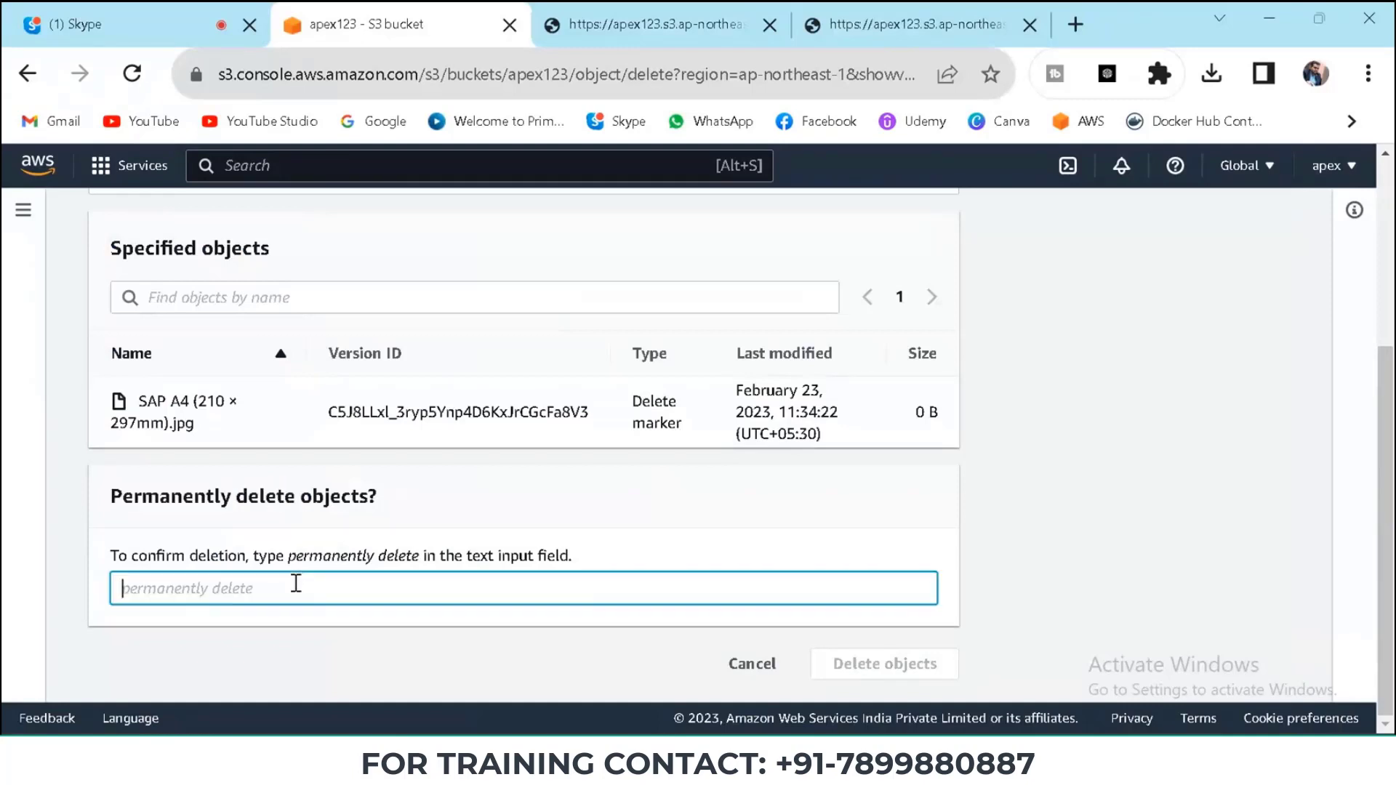
key("ctrl+v")
key("Home")
key("Right")
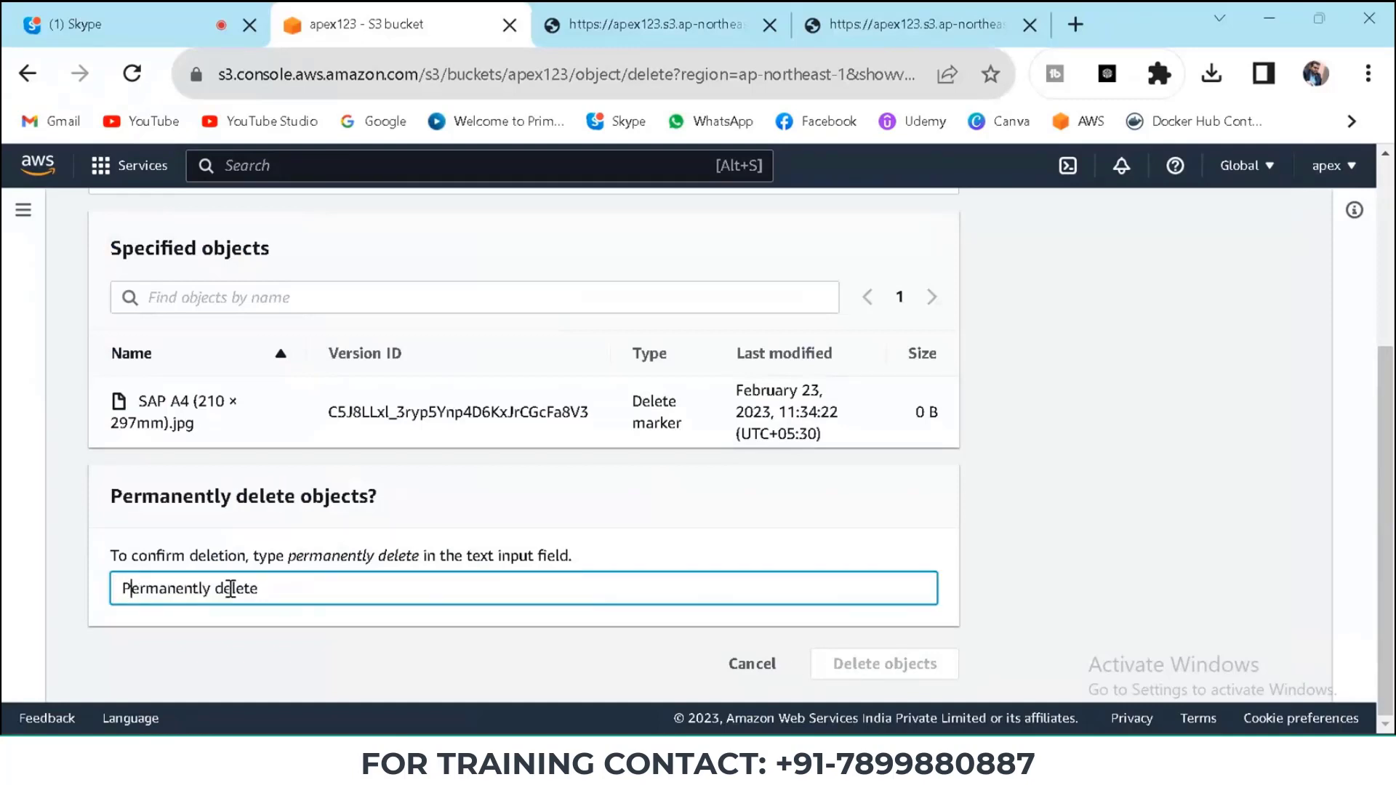
key("BackSpace")
type("p")
left_click(869, 673)
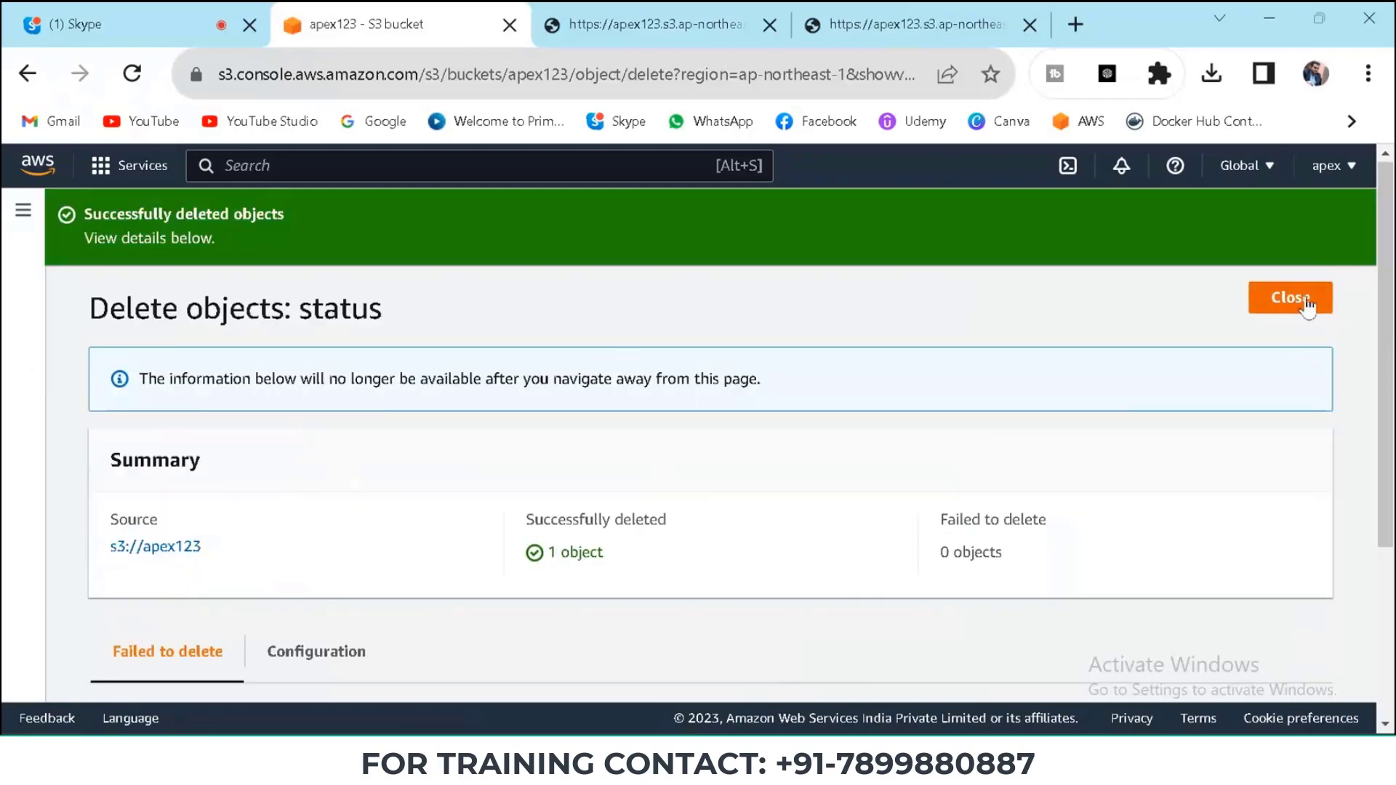
left_click(1307, 306)
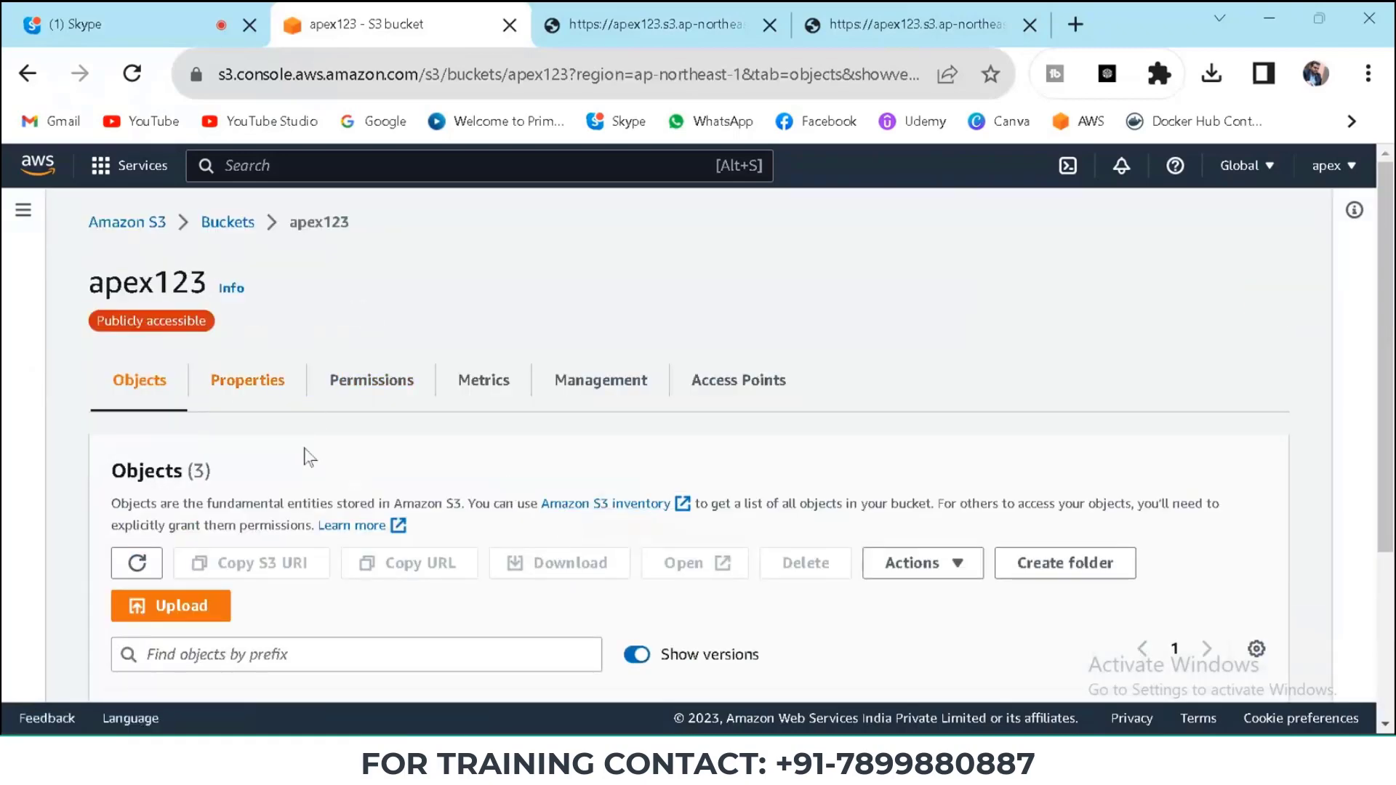
- Check the object versions in apex123 and go back to the bucket list
scroll(309, 457, "down", 5)
scroll(309, 457, "up", 5)
left_click(231, 222)
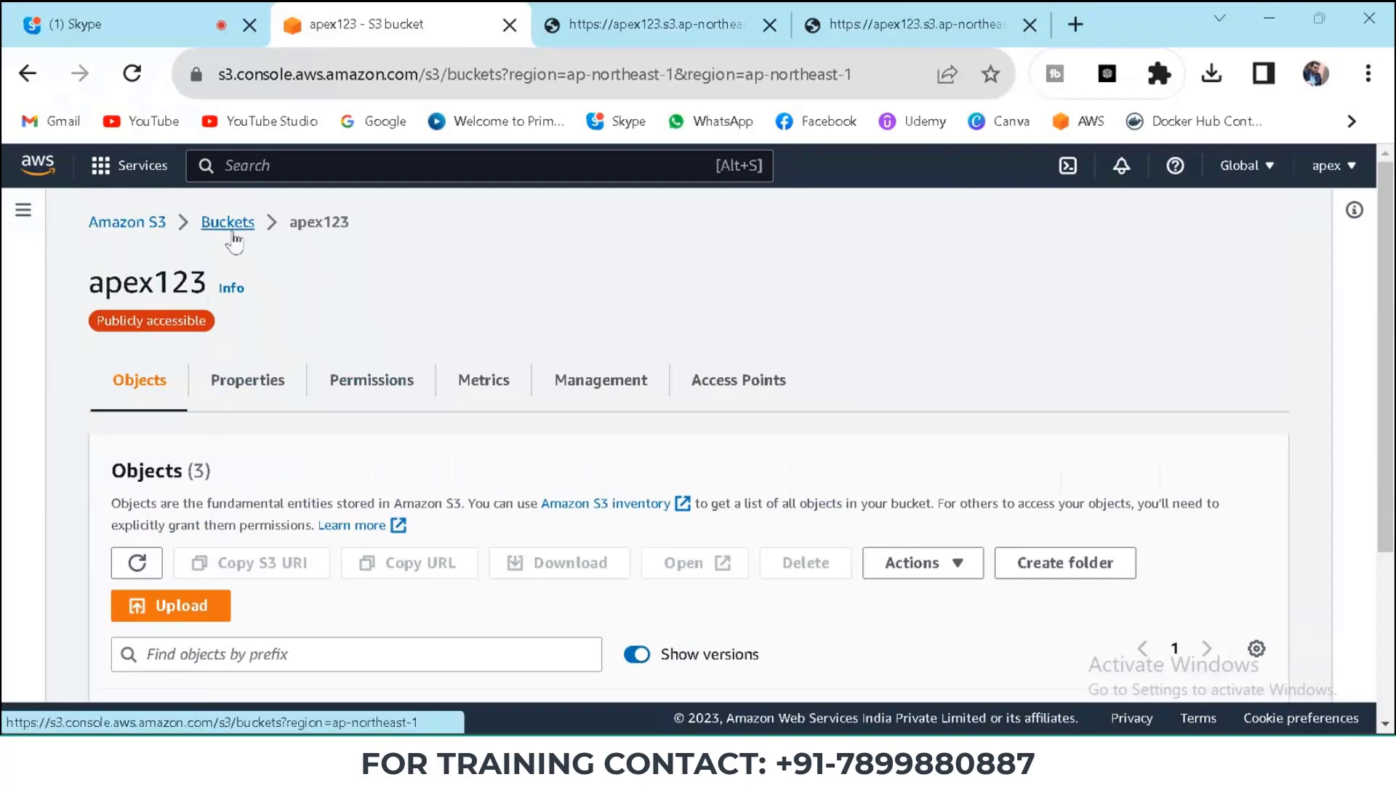
- Open the apex123 bucket and look over the objects stored in it
left_click(459, 608)
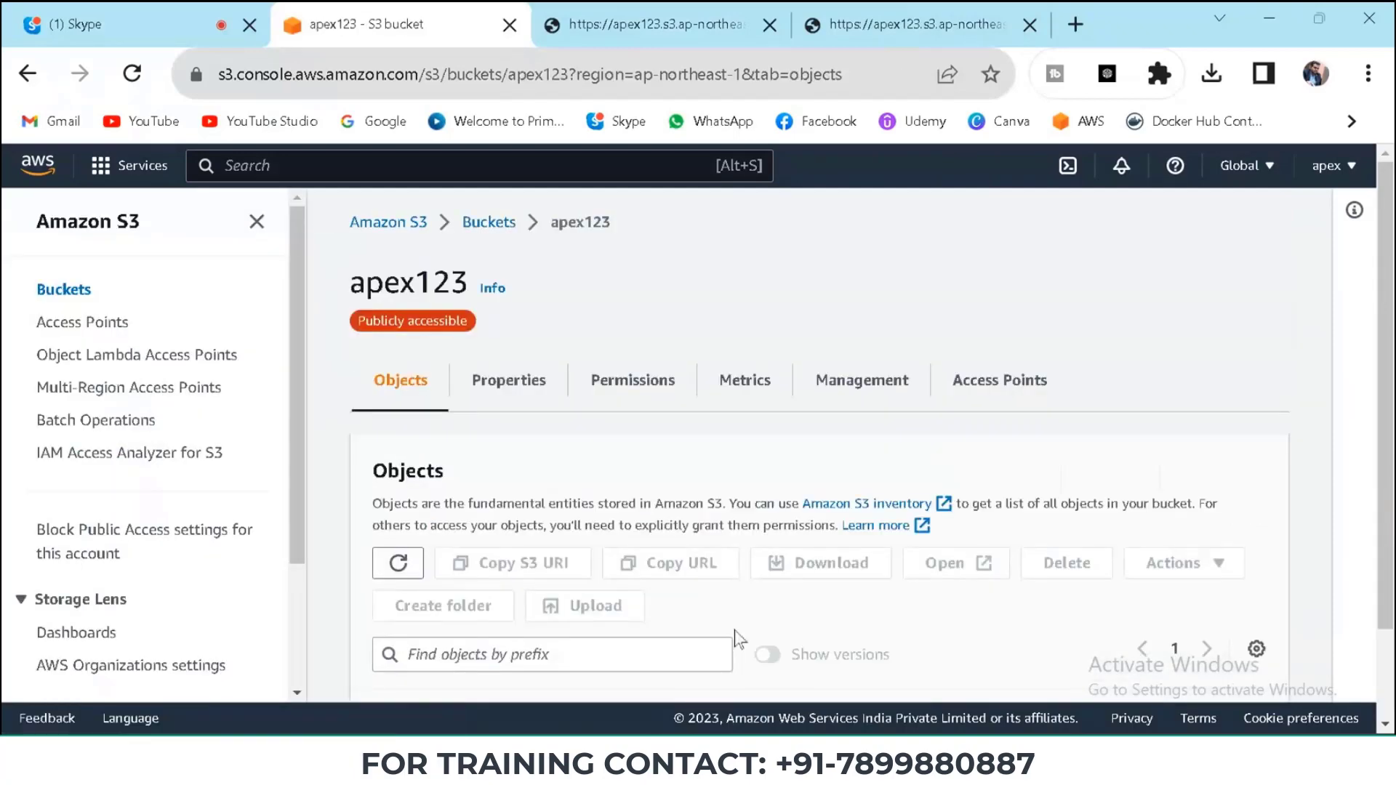
scroll(618, 647, "down", 3)
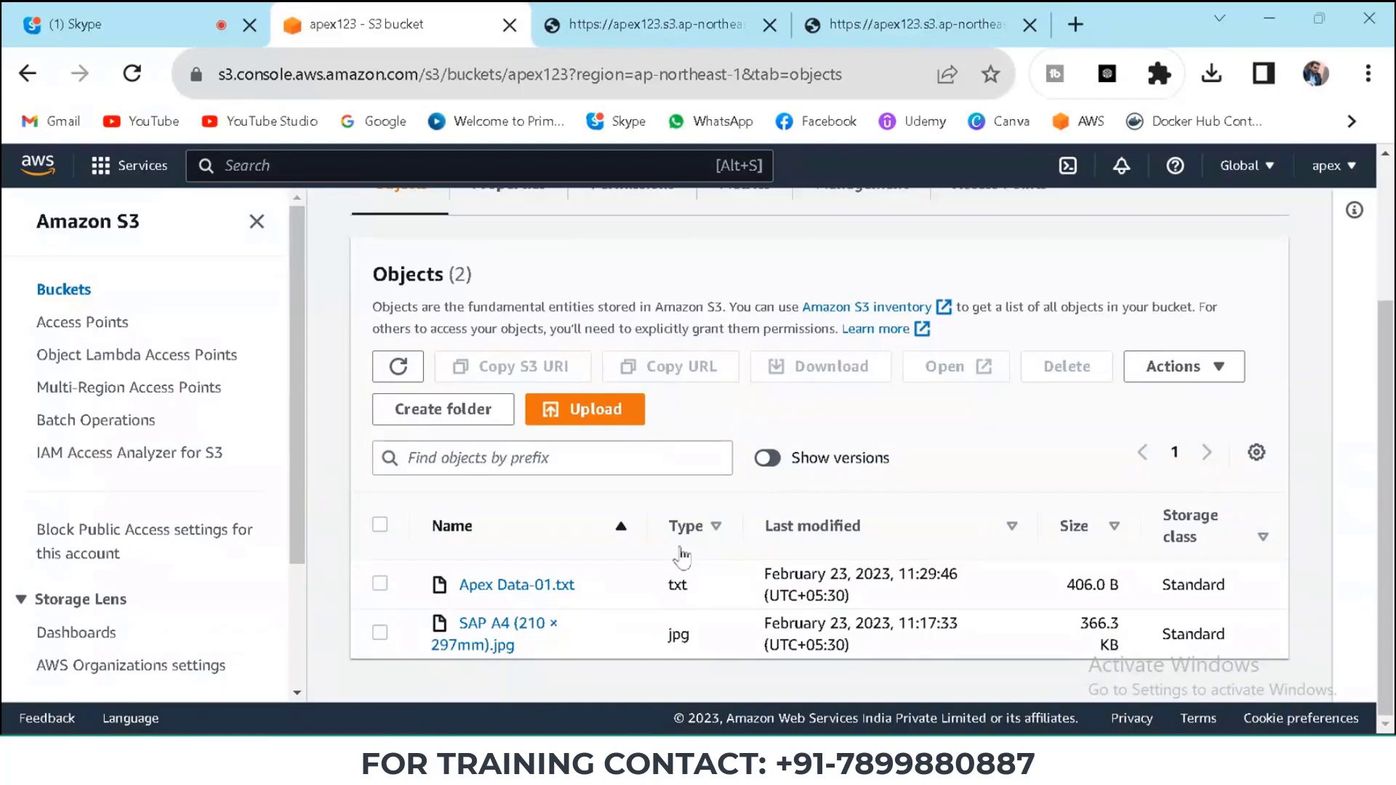
scroll(682, 556, "up", 3)
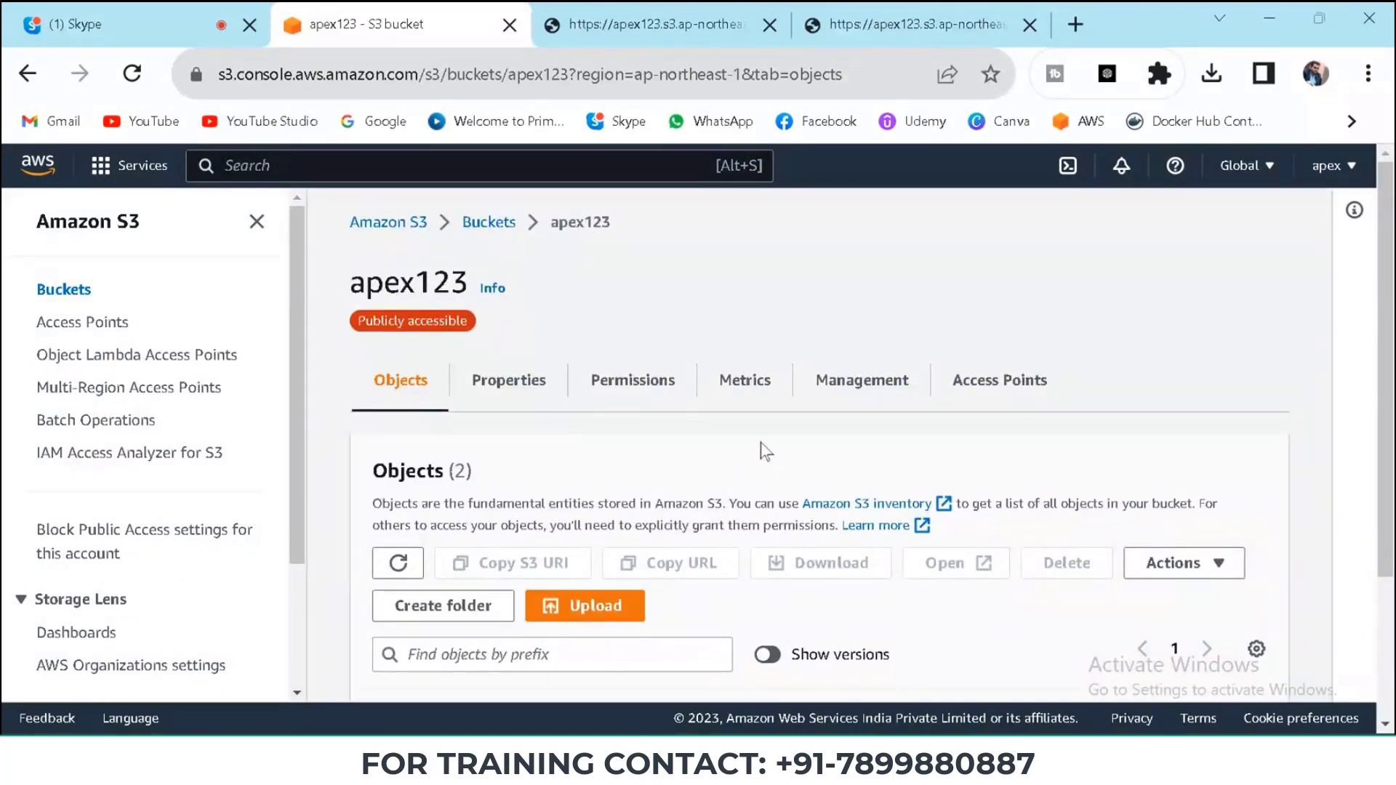
- Open the Bucket Versioning settings of apex123 for editing and review the Suspend, Enable and MFA delete options
left_click(512, 382)
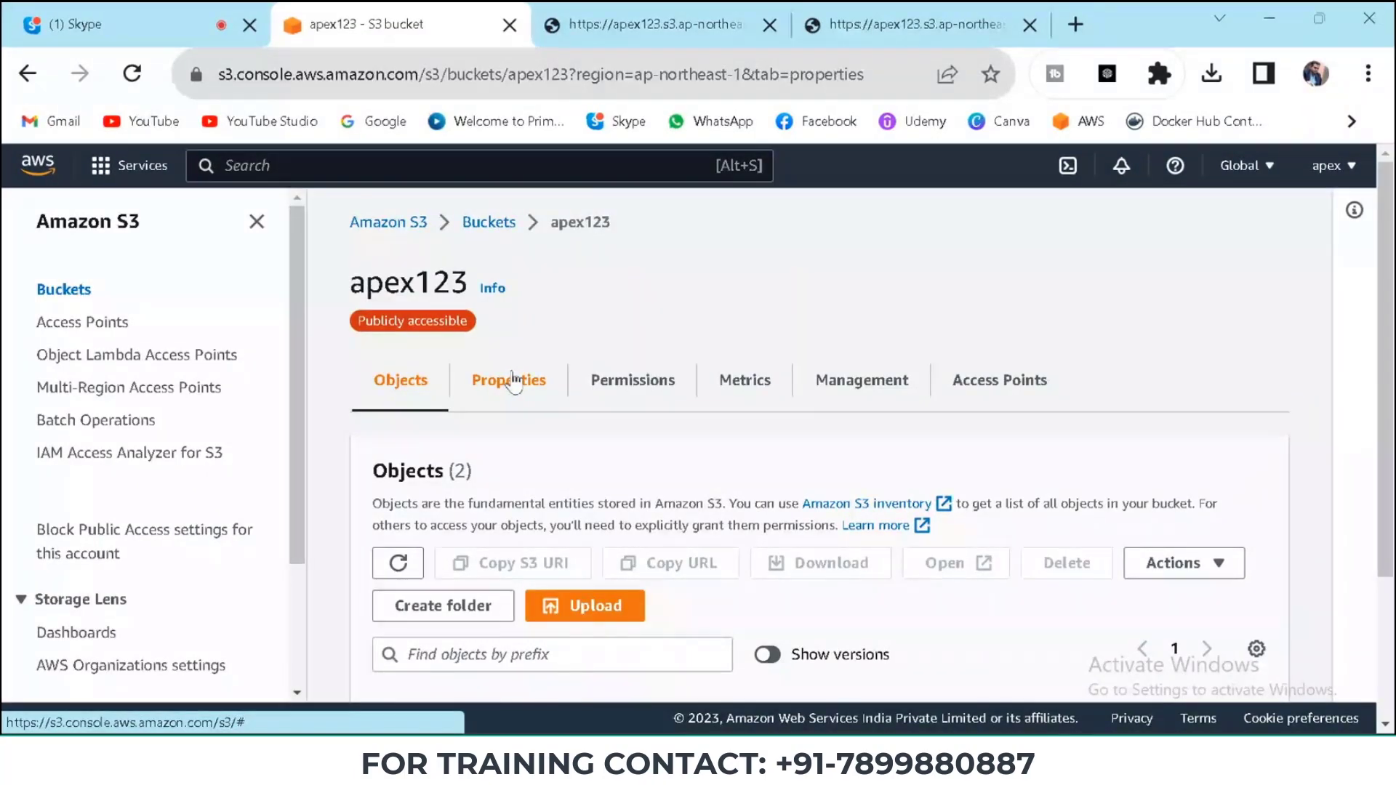
scroll(513, 378, "down", 3)
left_click(399, 519)
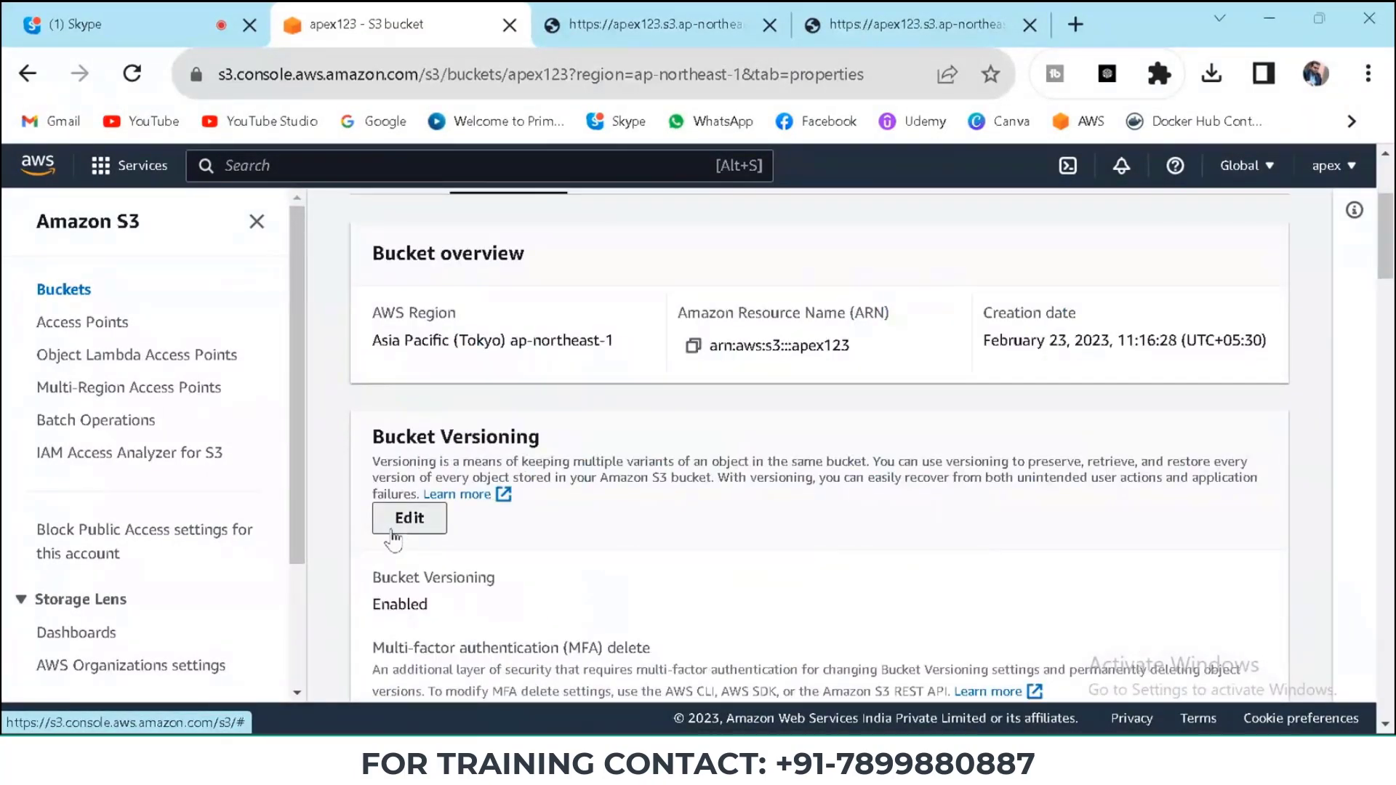
scroll(461, 567, "down", 2)
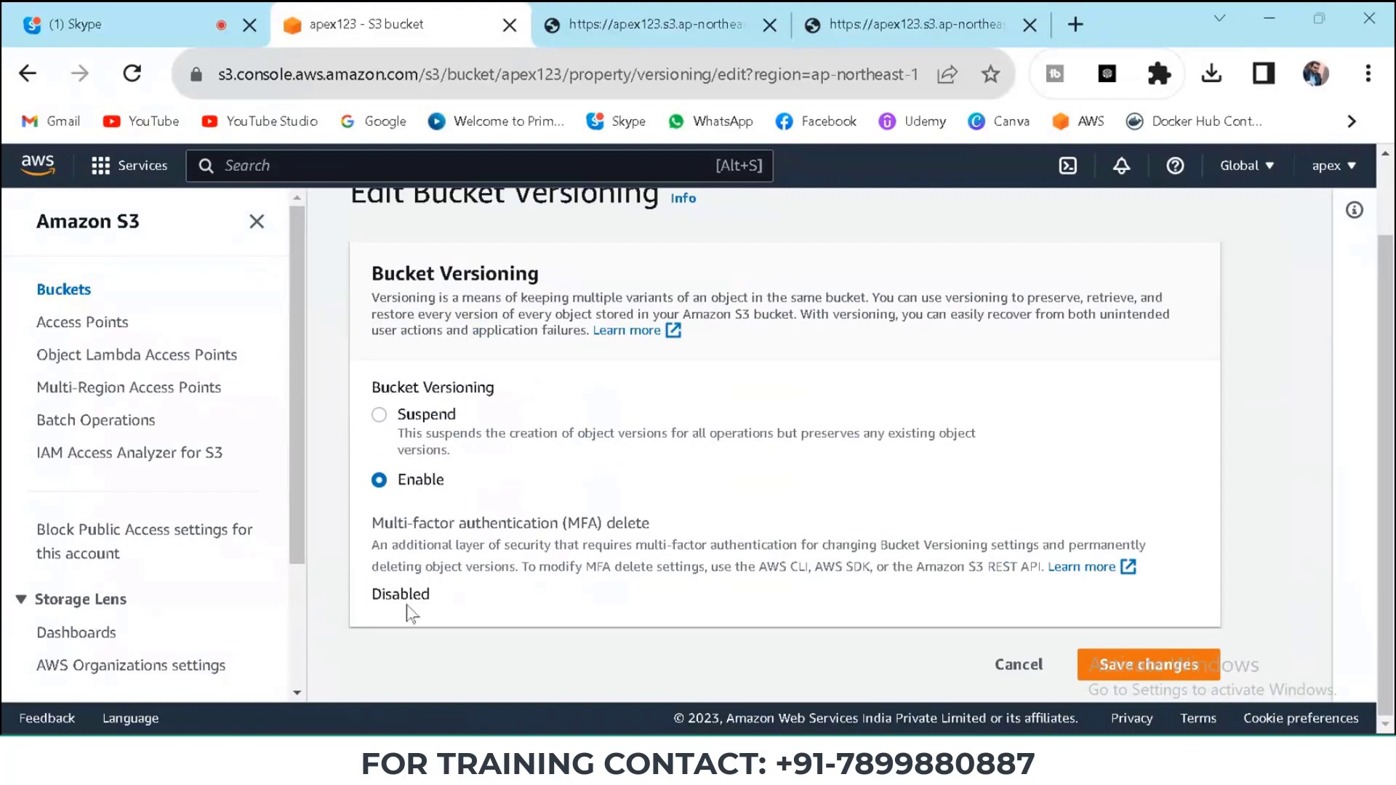
scroll(642, 541, "up", 2)
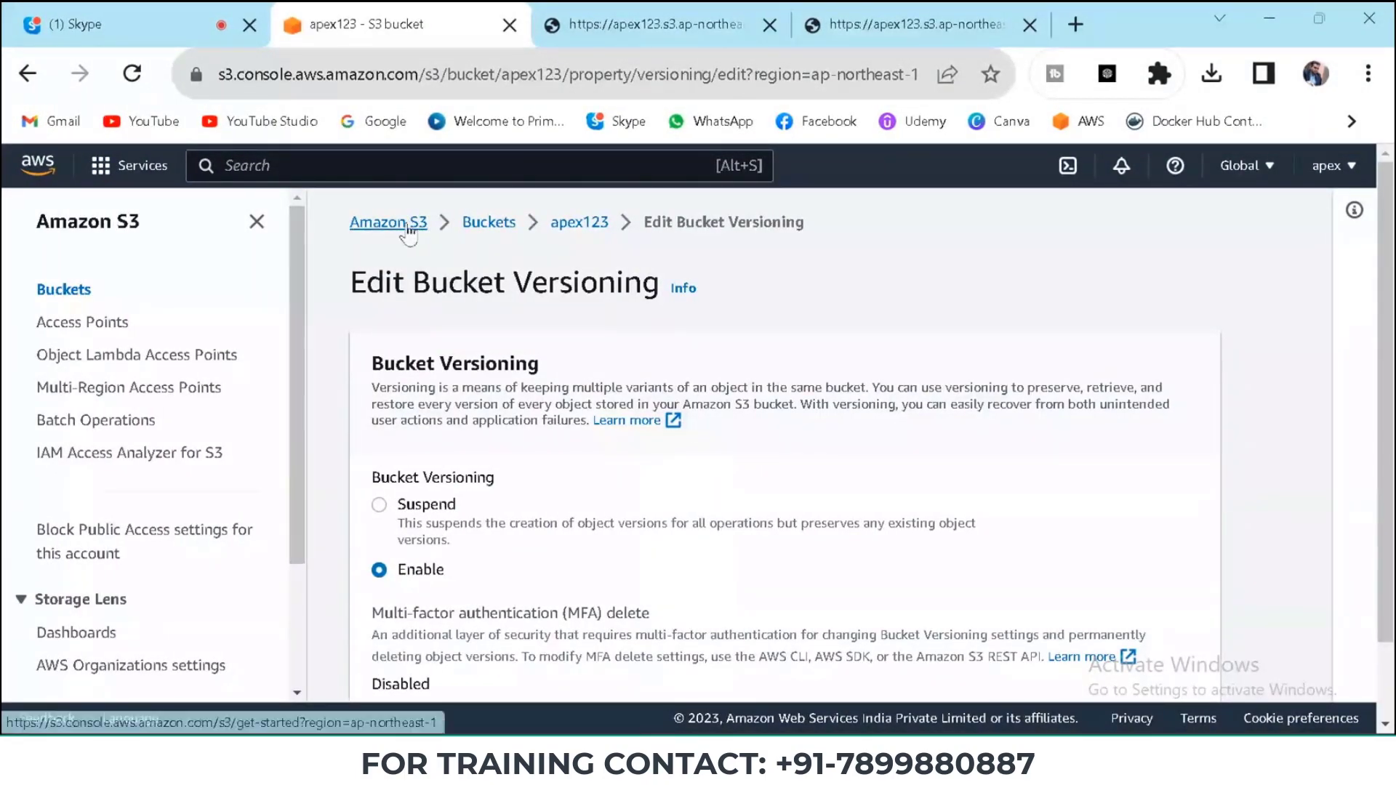
- Return to the bucket list and try to delete the apex123 bucket
left_click(488, 224)
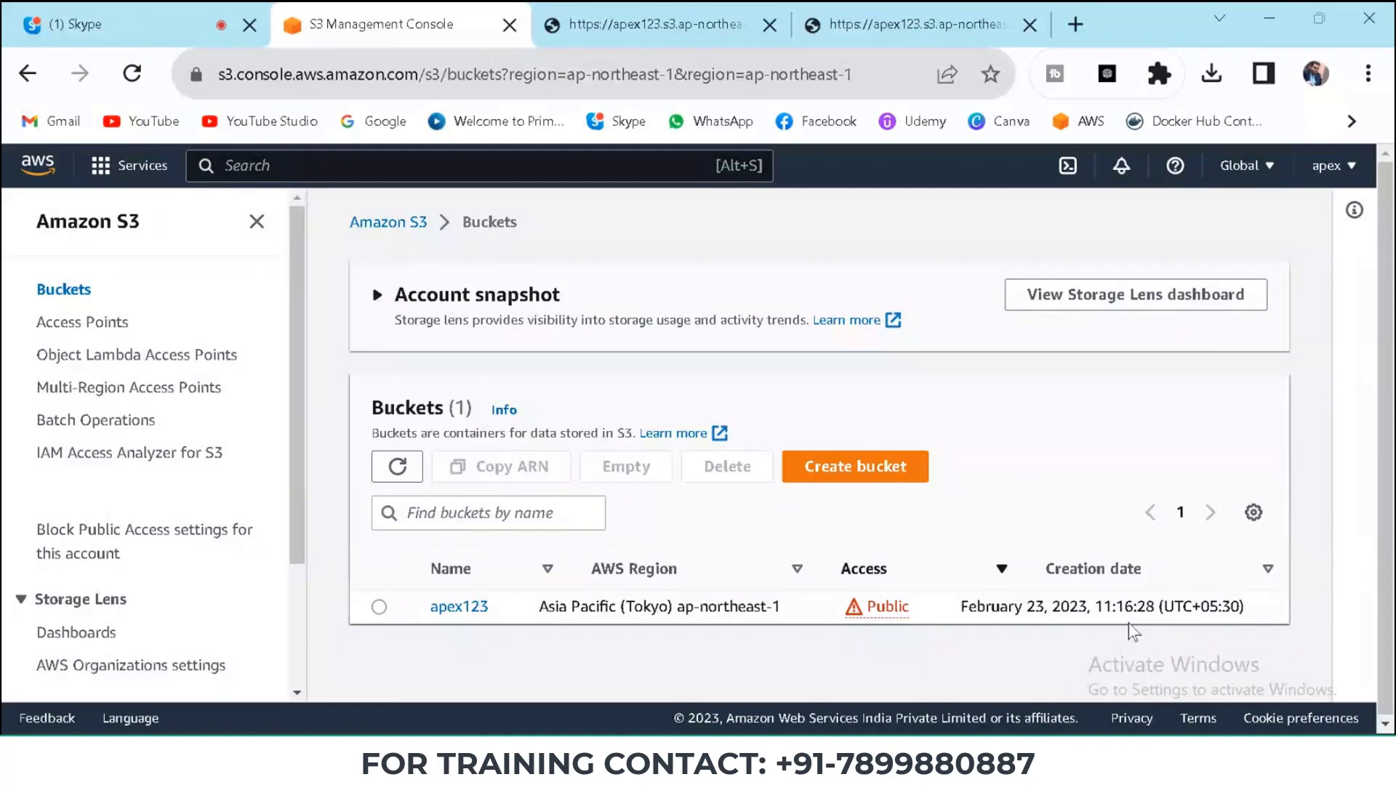
left_click(378, 608)
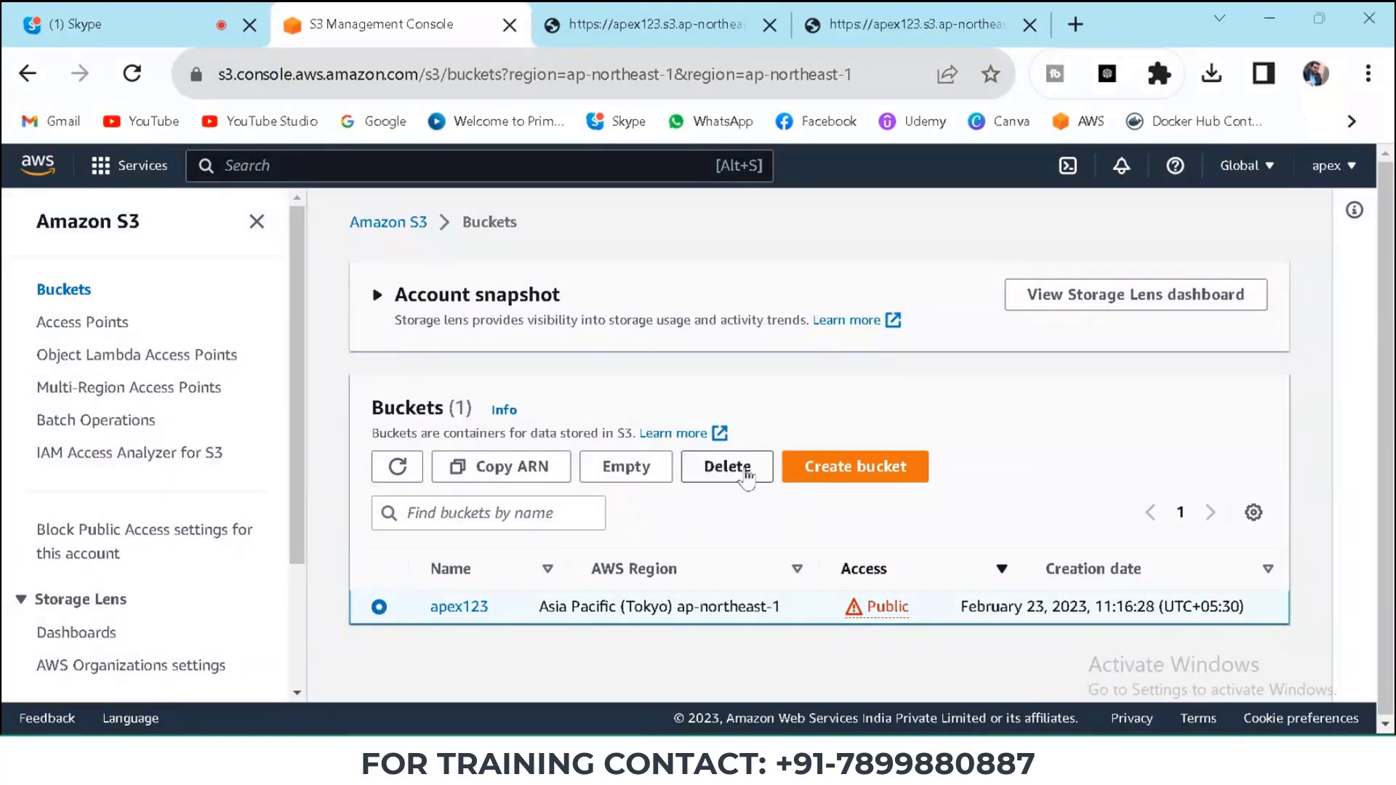
left_click(727, 467)
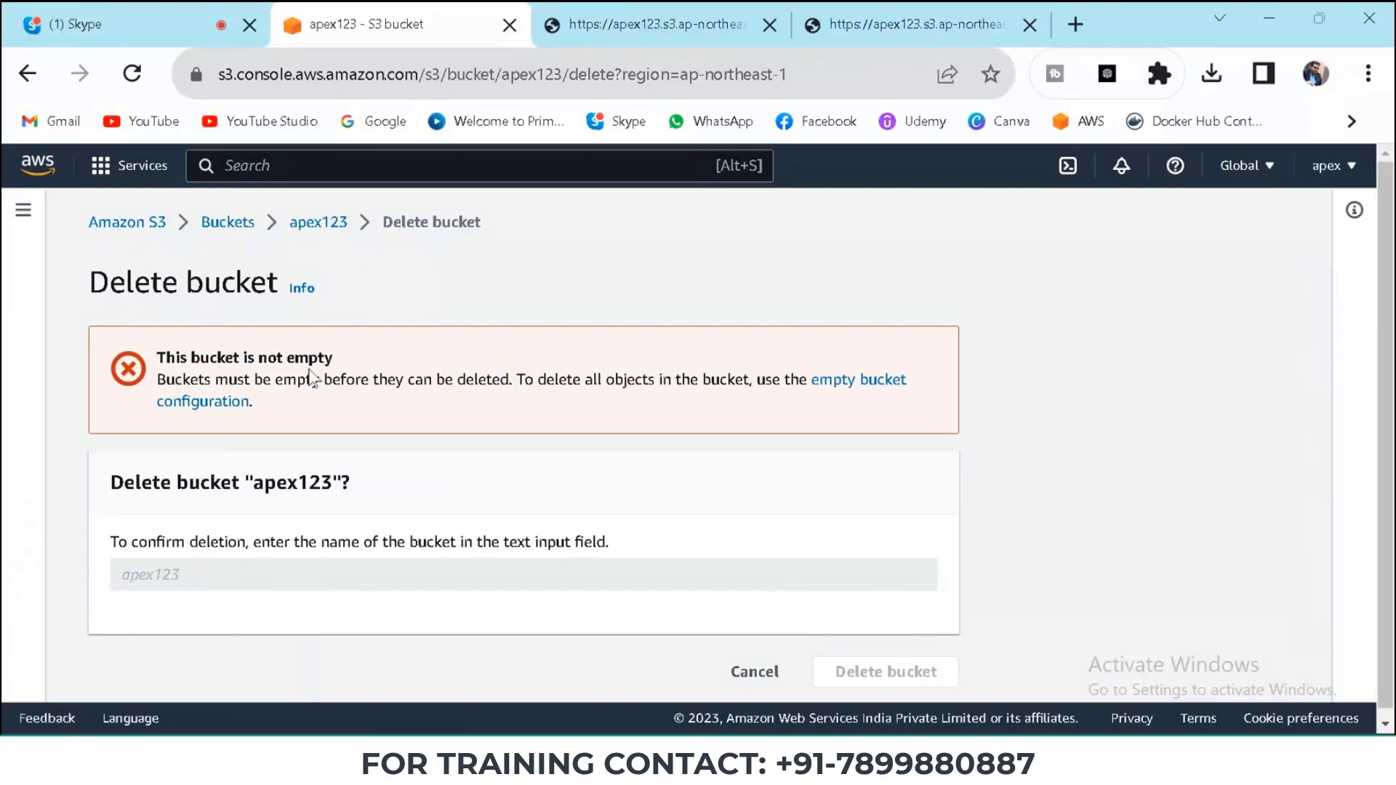
left_click(333, 232)
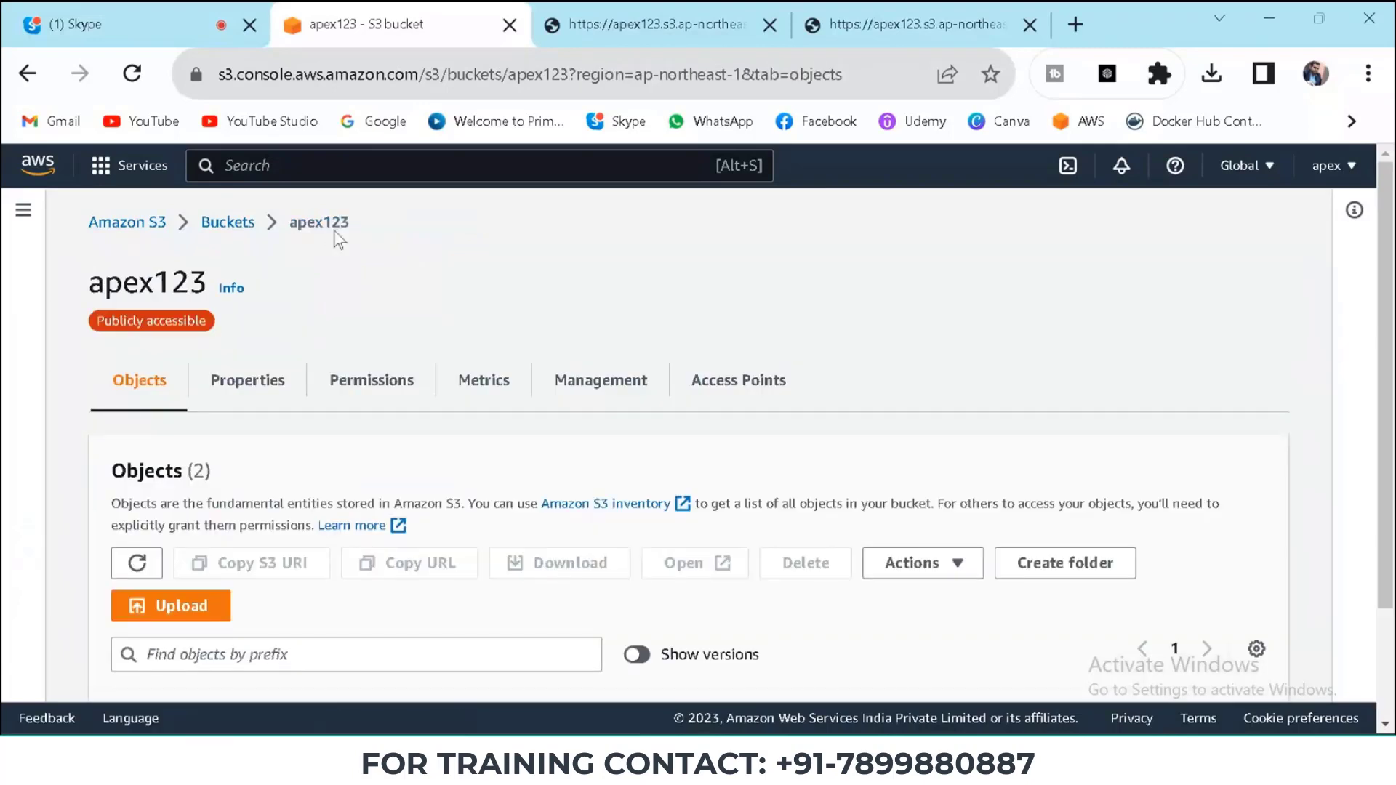
scroll(348, 568, "down", 2)
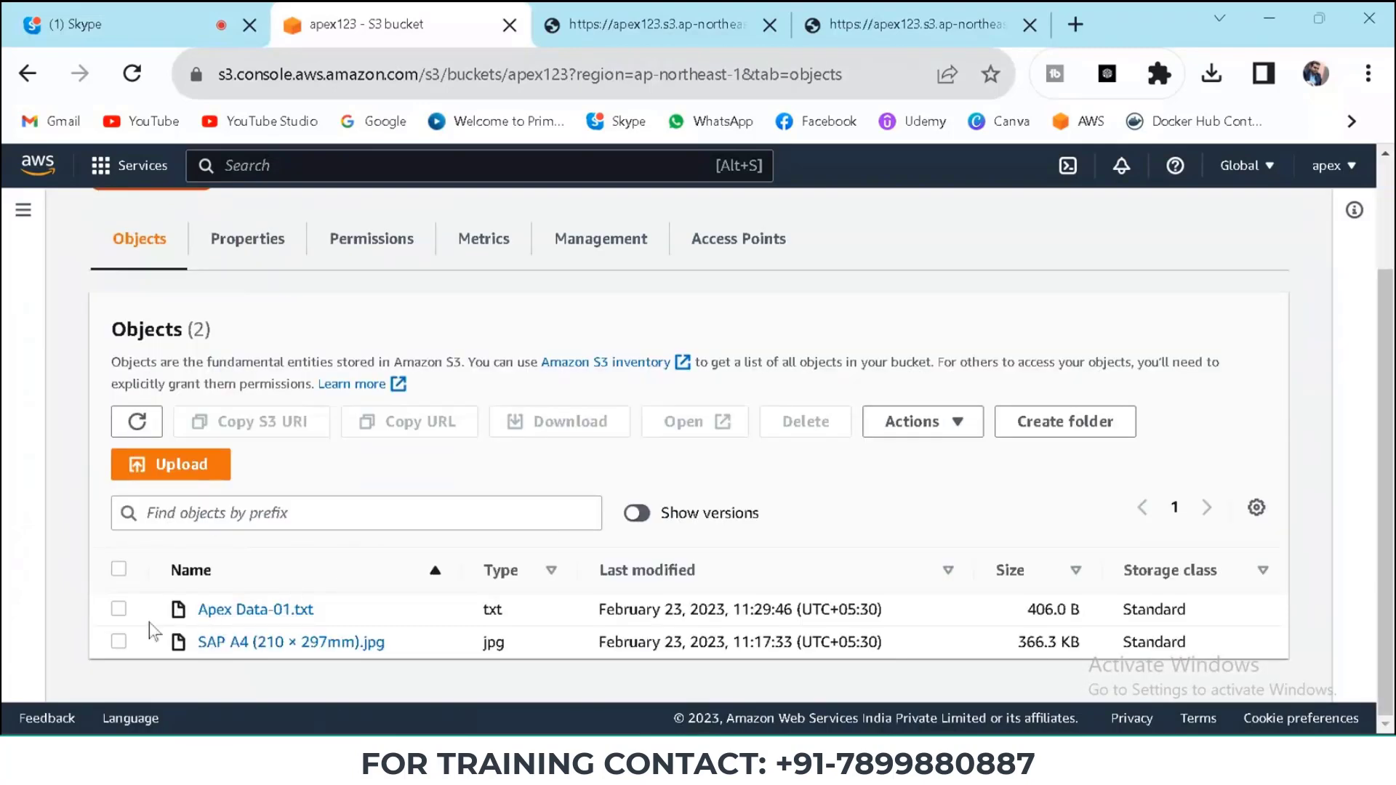
left_click(118, 610)
left_click(119, 641)
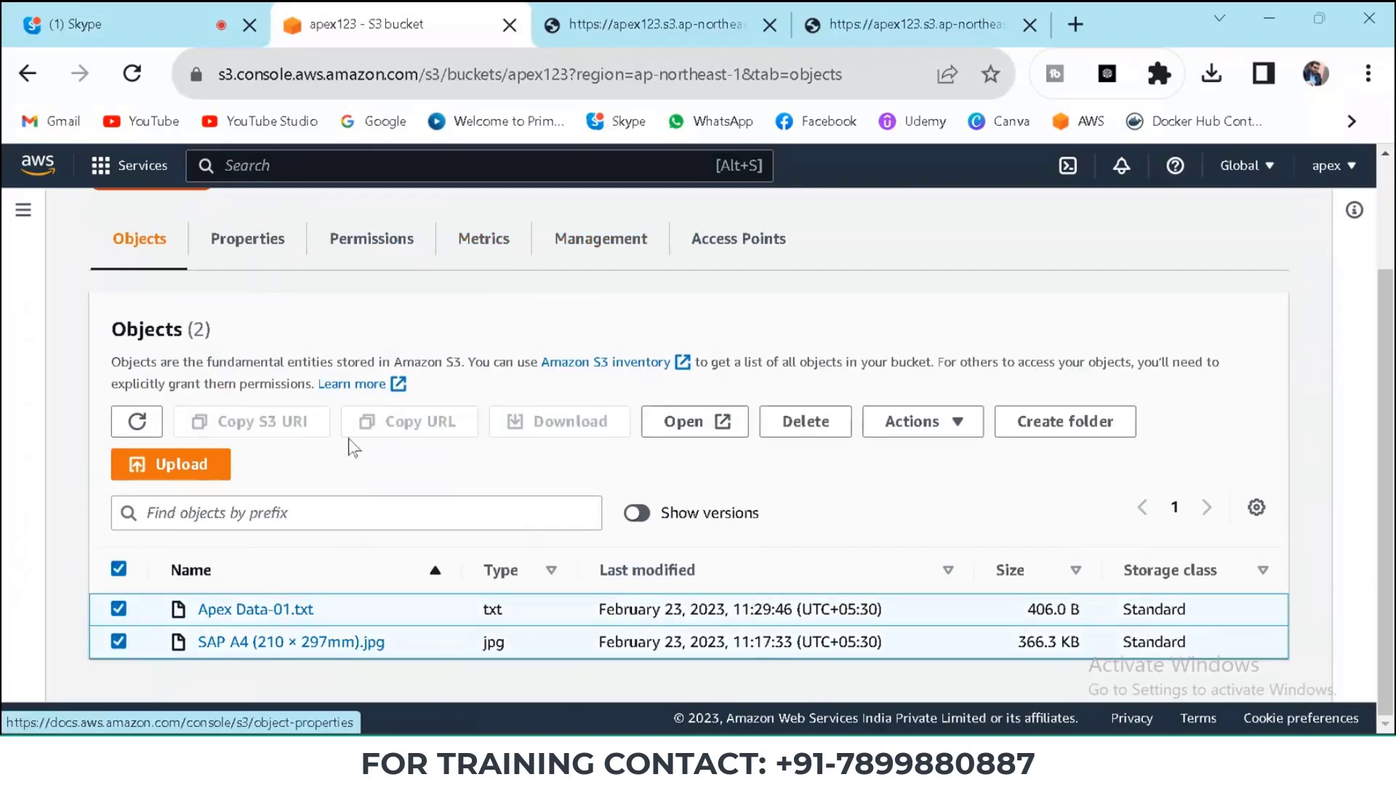
scroll(372, 311, "up", 2)
- Empty the apex123 bucket from the bucket list, confirming with "permanently delete", and exit the status page
left_click(228, 219)
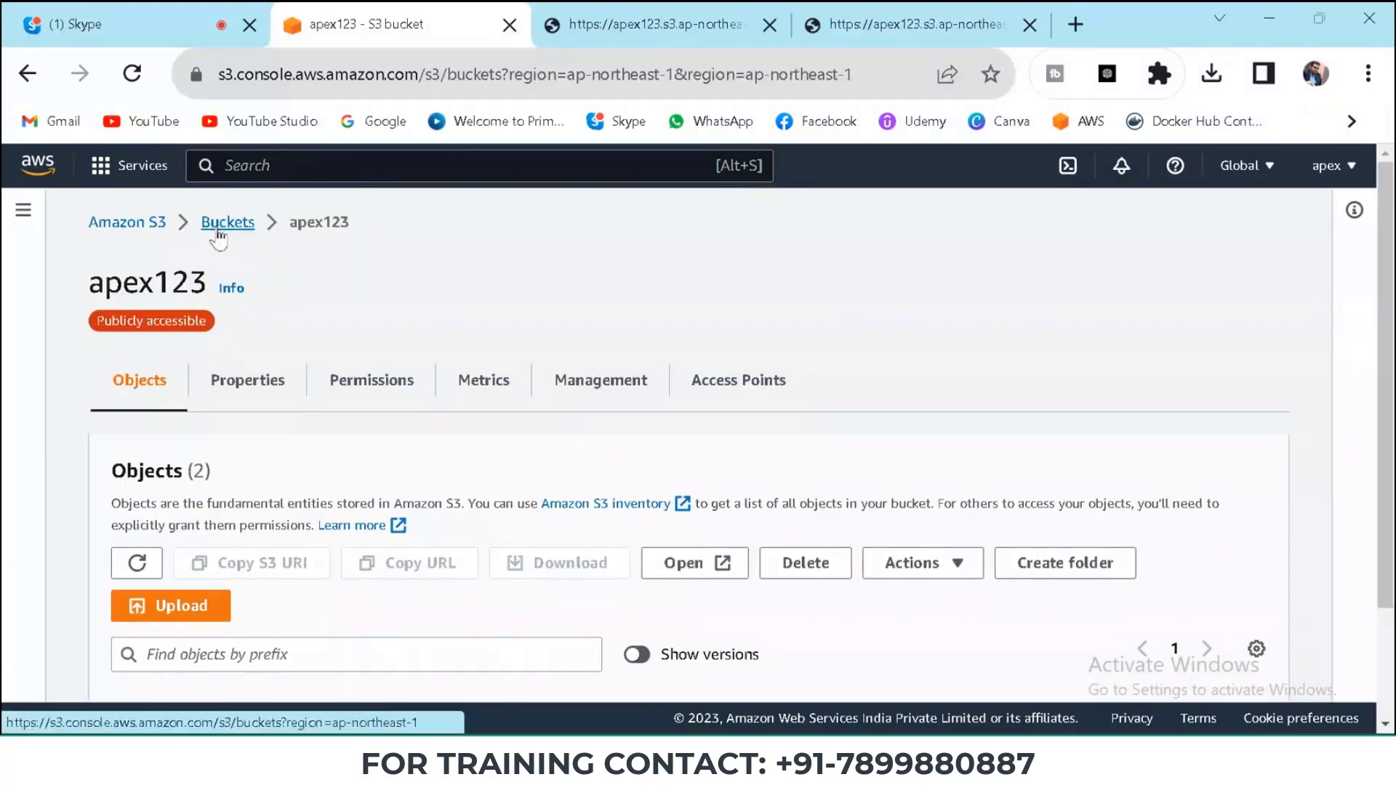
left_click(379, 607)
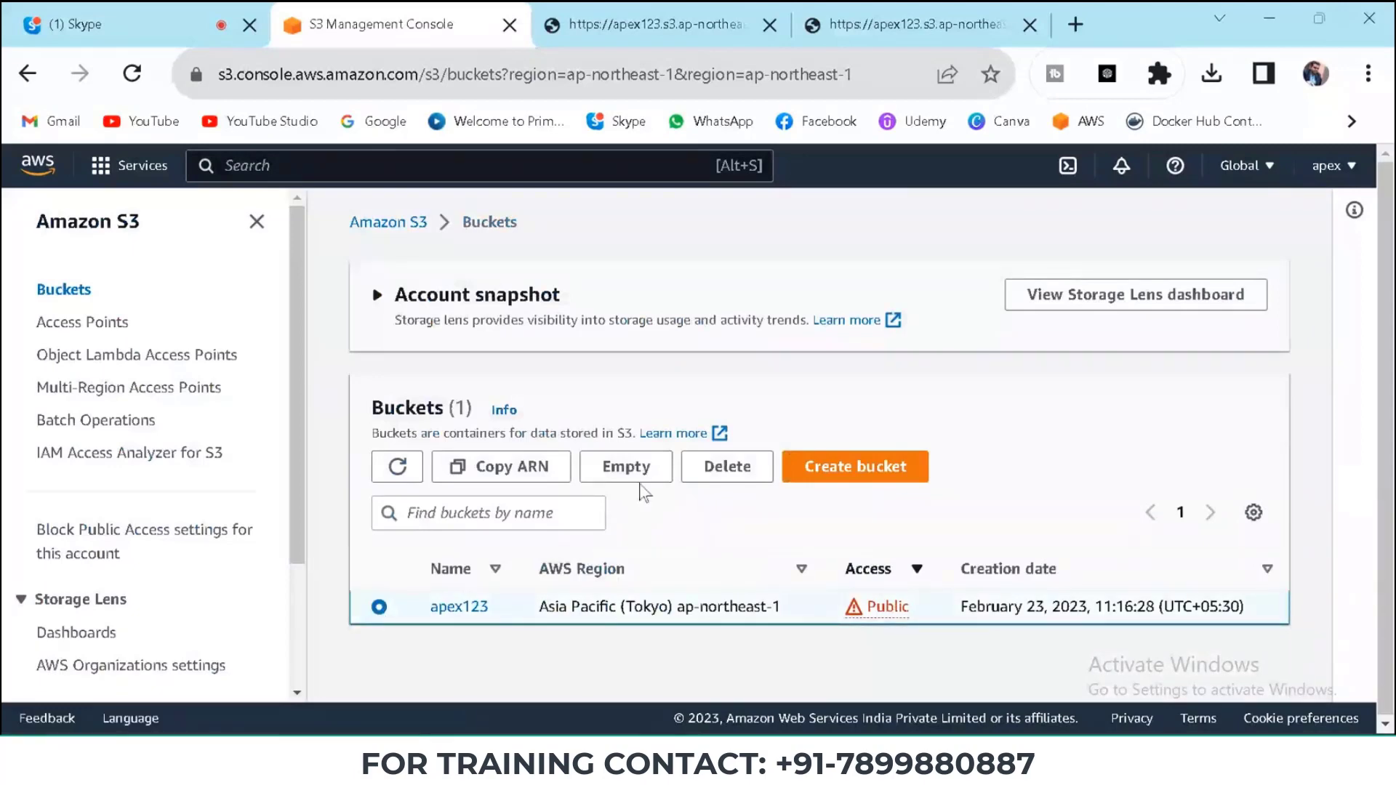
left_click(640, 471)
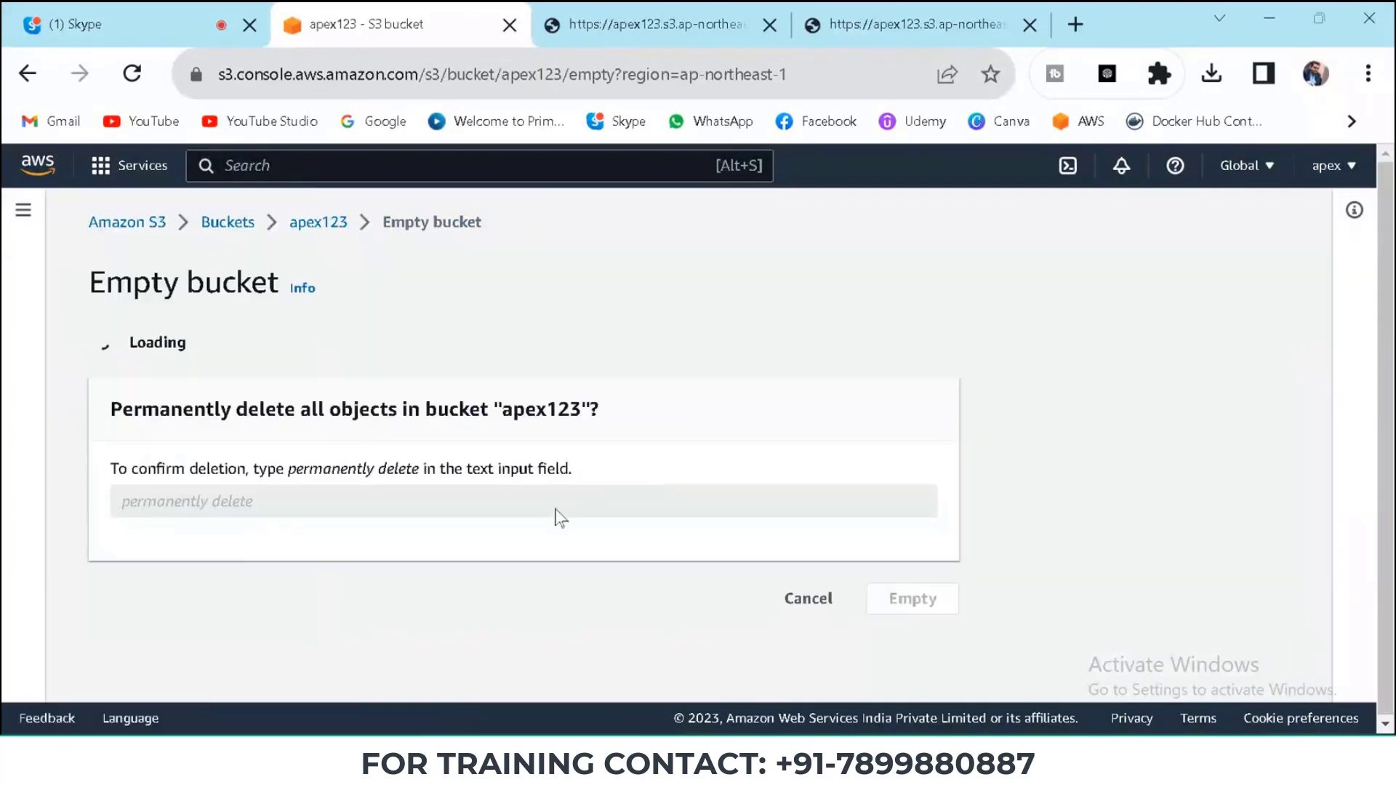
scroll(534, 560, "down", 2)
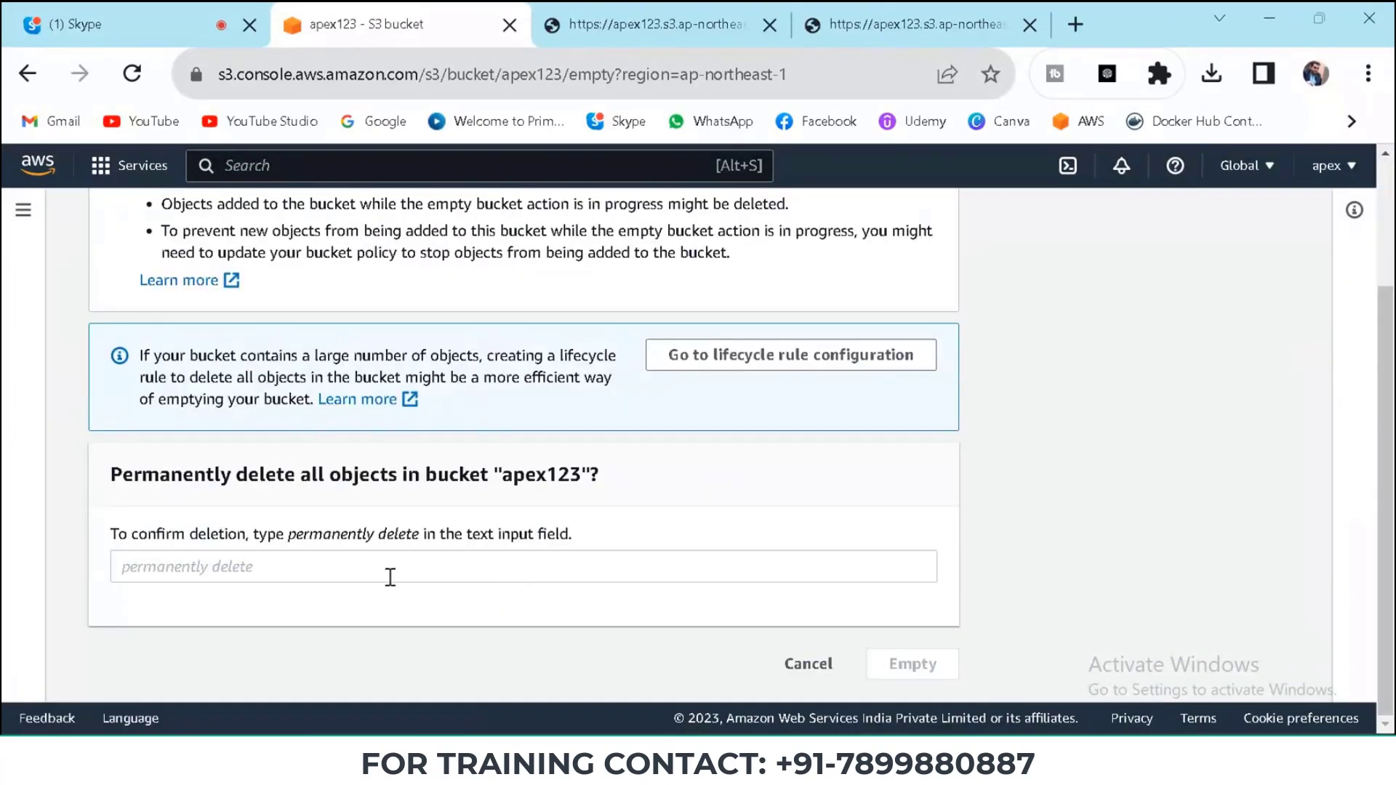
left_click(317, 565)
key("ctrl+v")
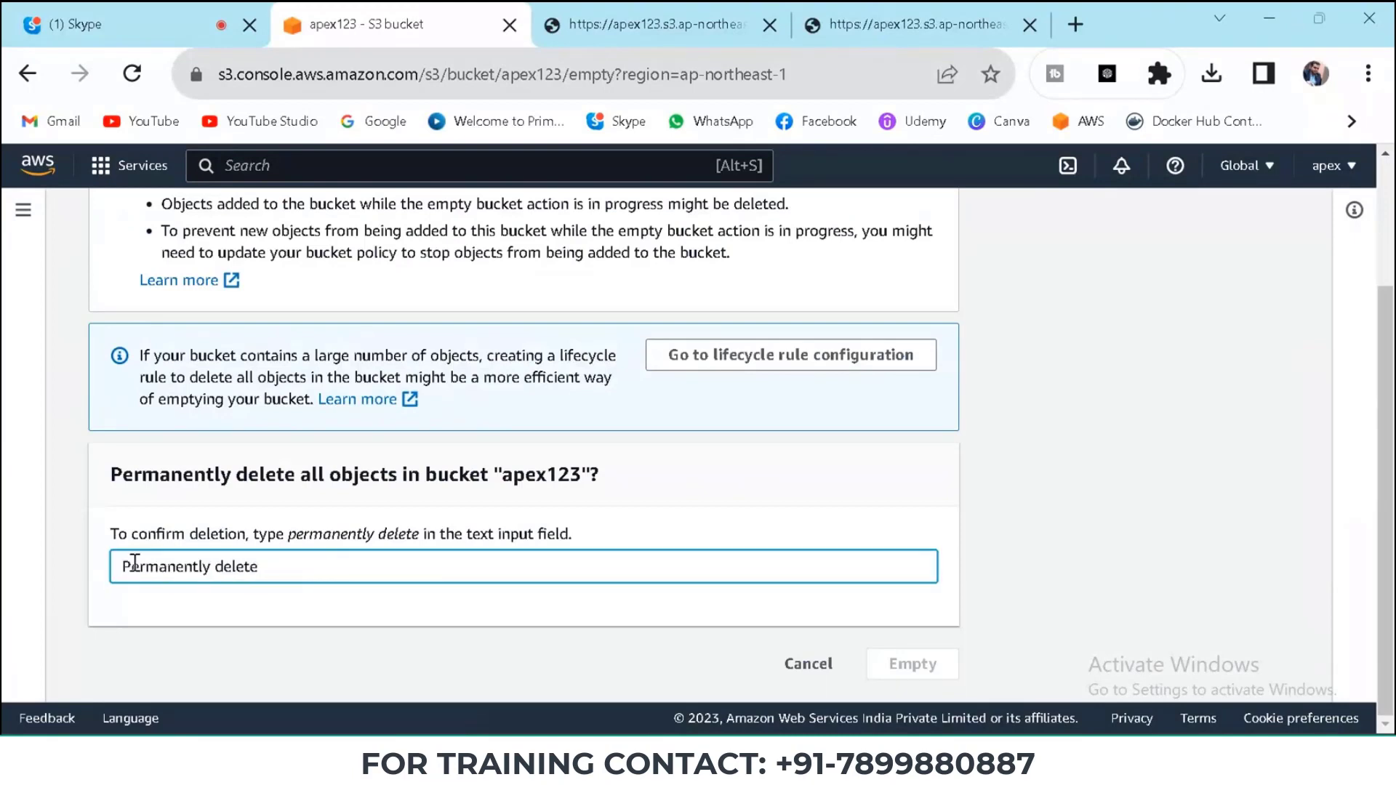
type("p")
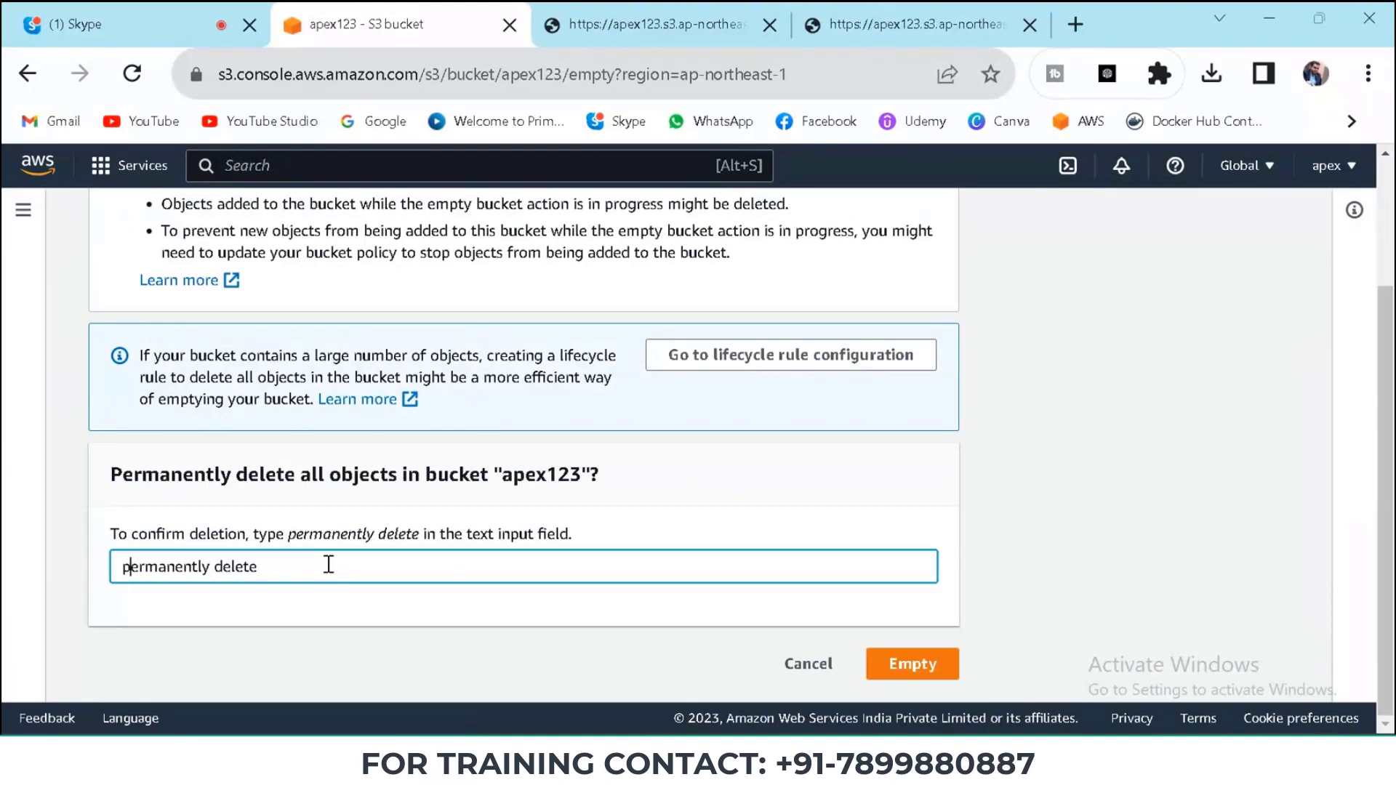
left_click(919, 674)
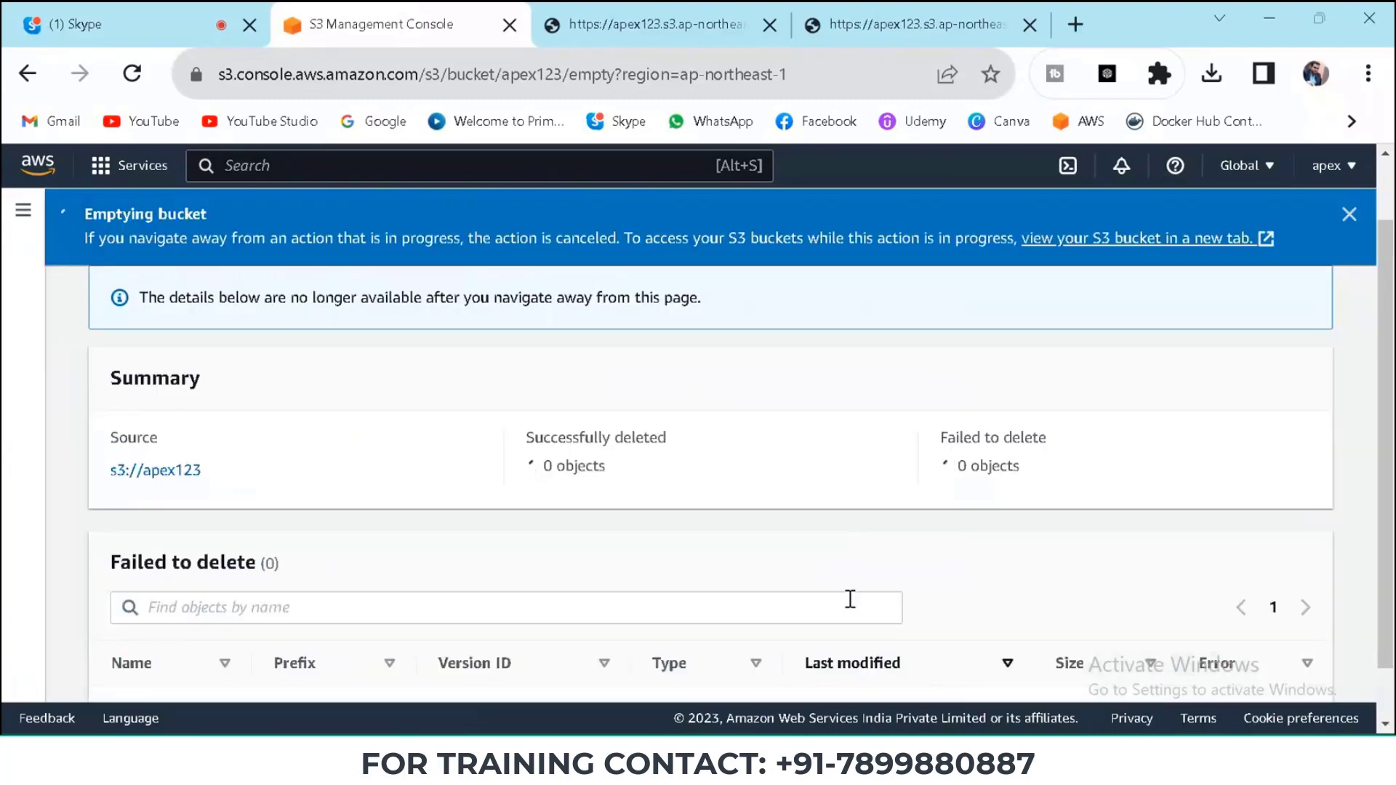
left_click(1349, 214)
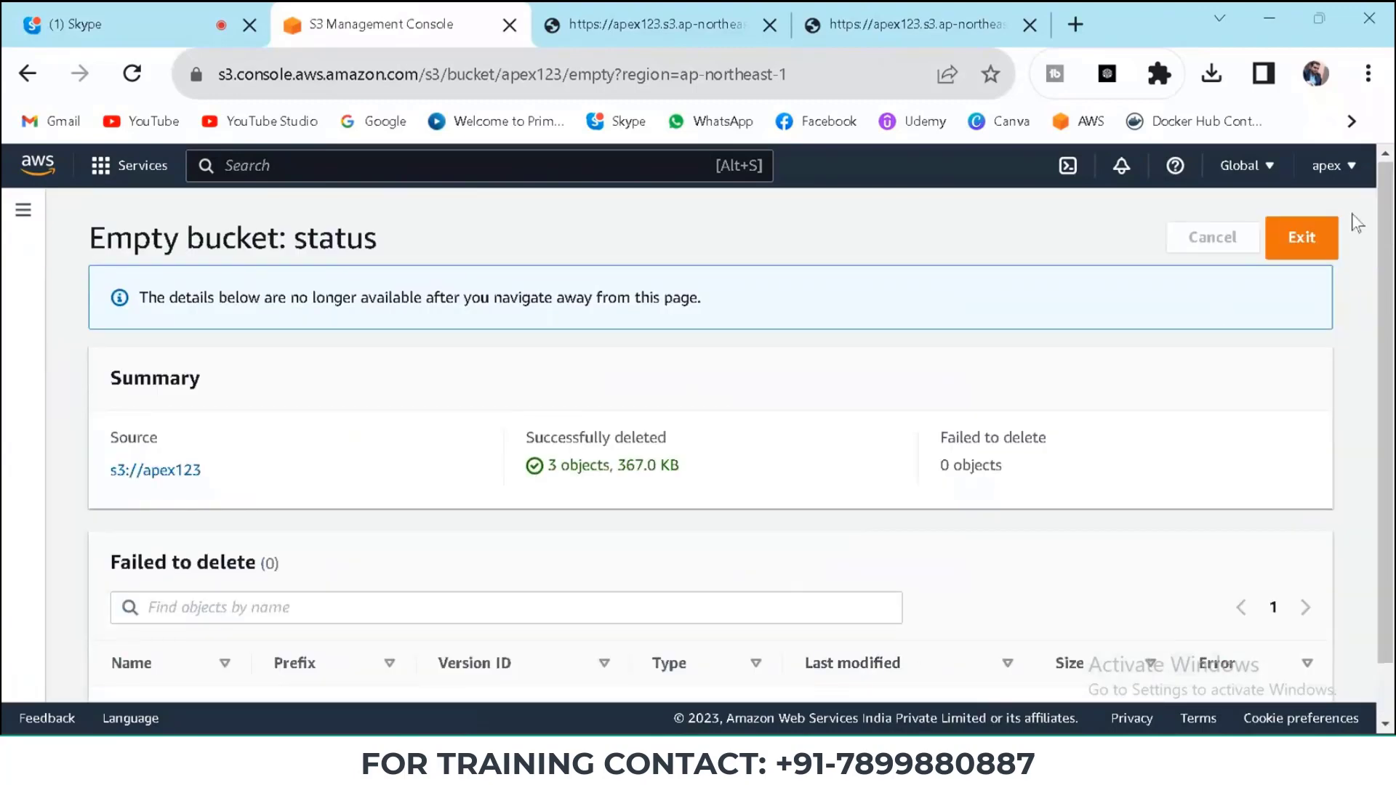
left_click(1306, 235)
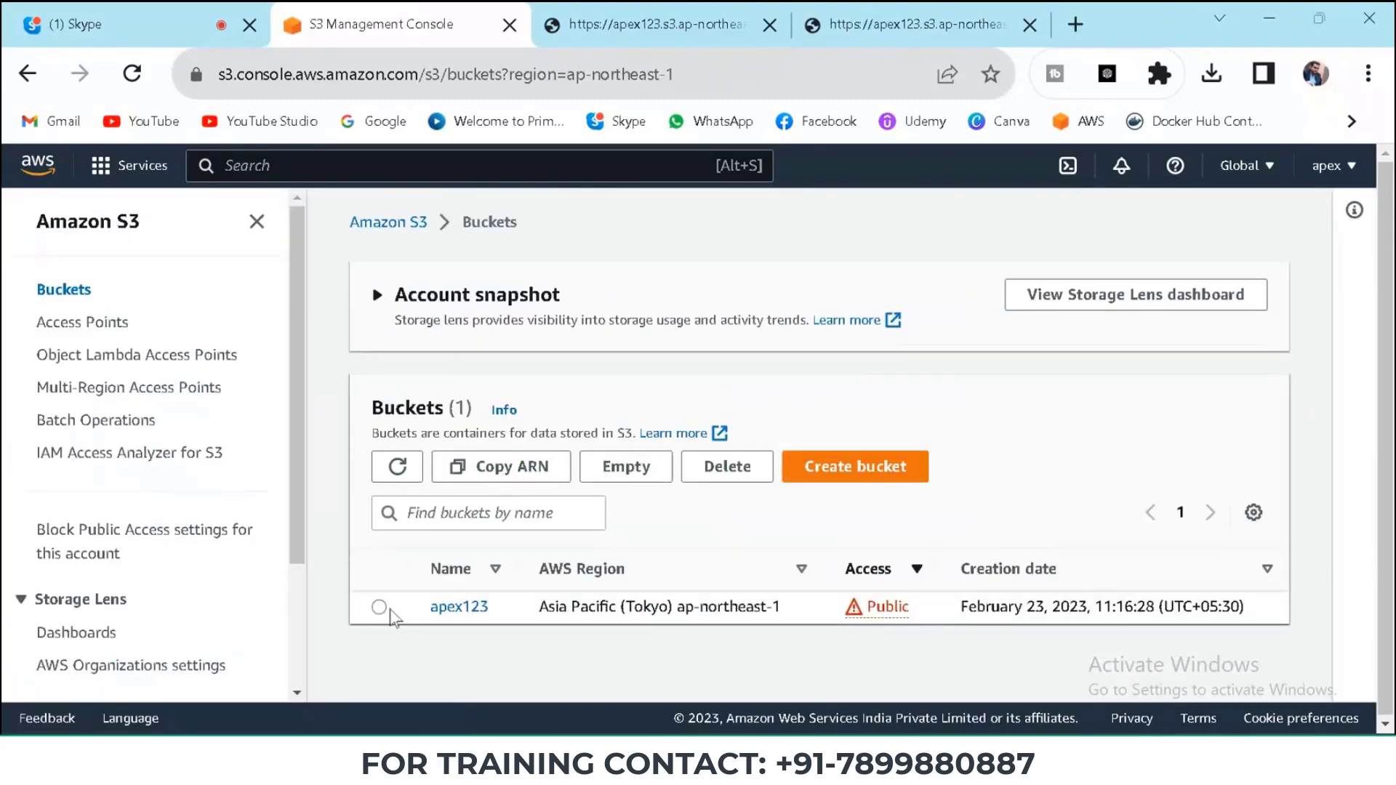
- Delete the apex123 bucket, confirming the deletion with the bucket name apex123
left_click(379, 607)
left_click(727, 466)
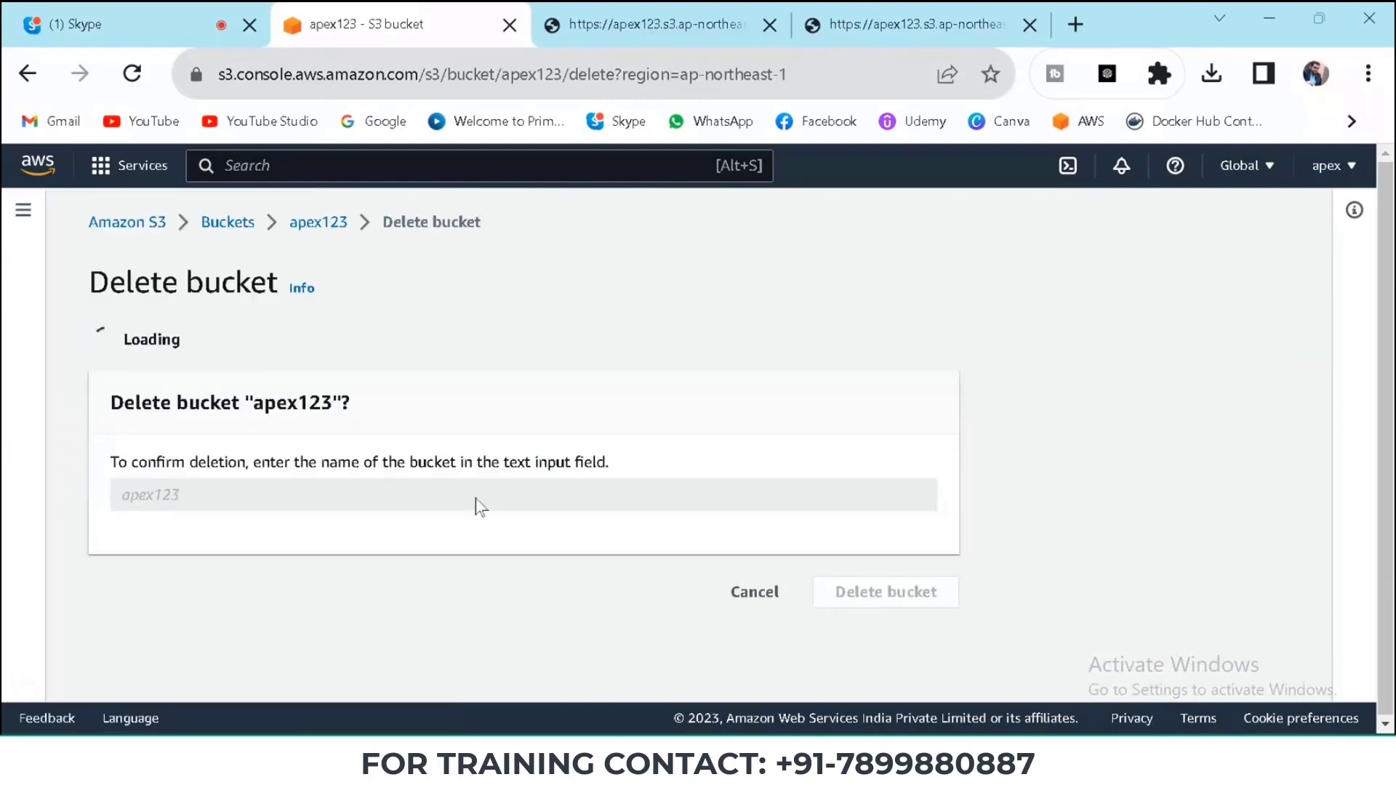
left_click(248, 586)
type("a")
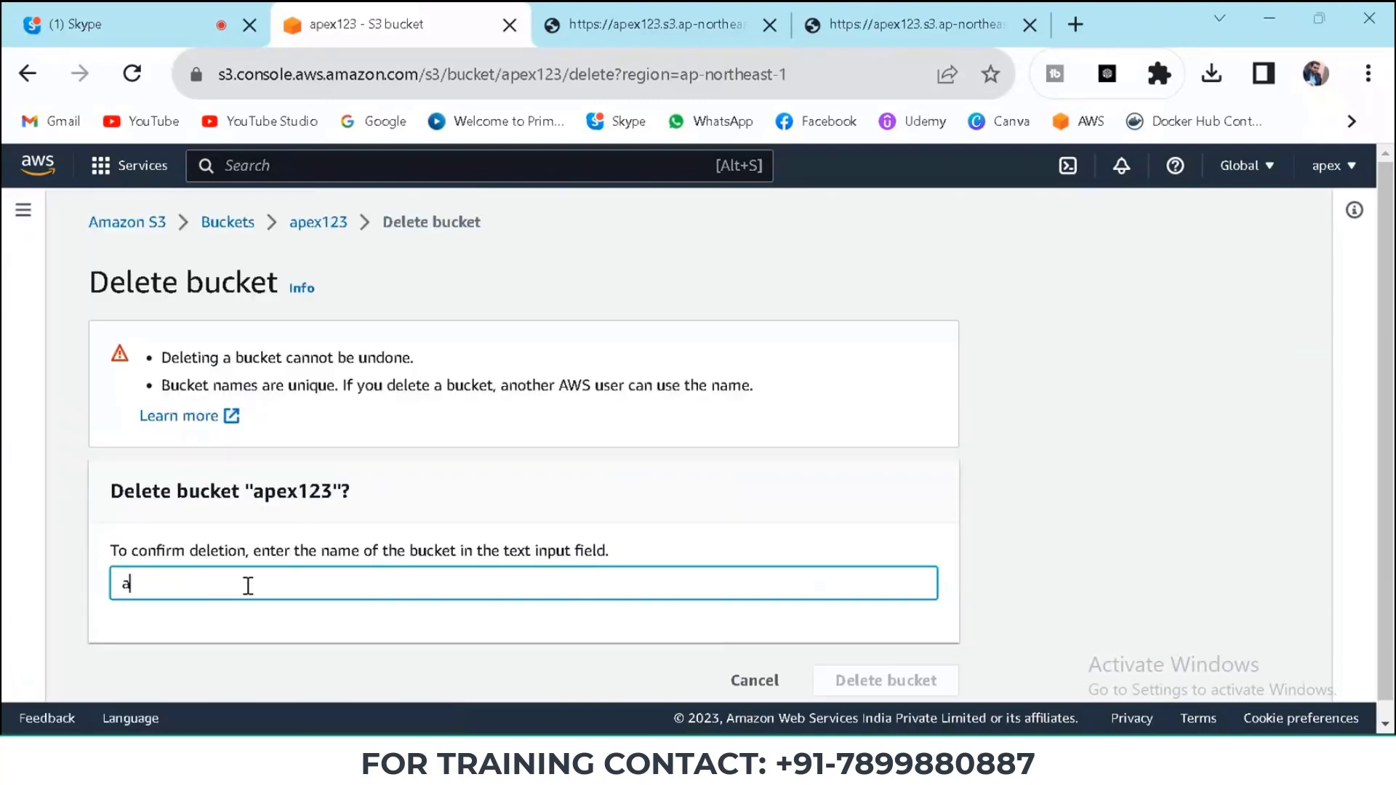
type("pex123")
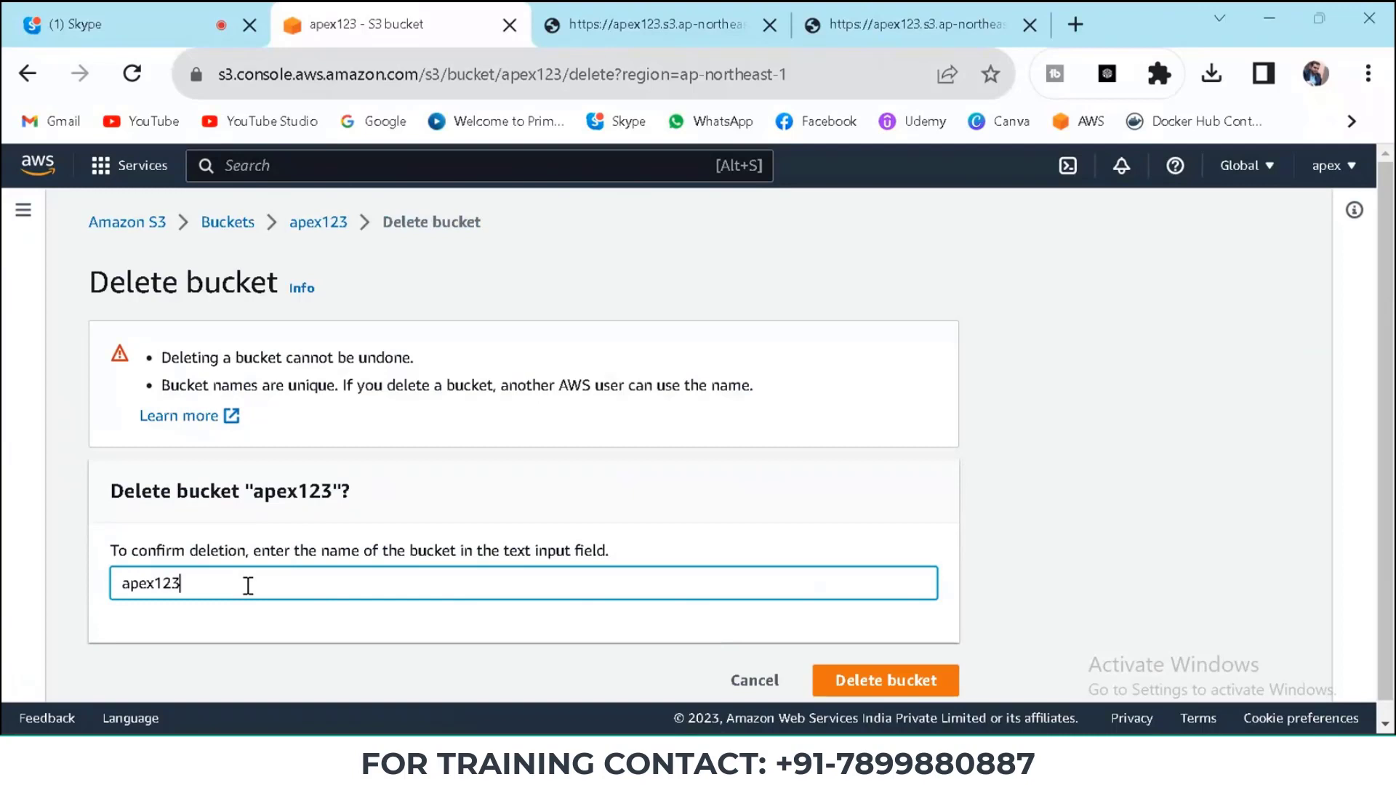
left_click(928, 683)
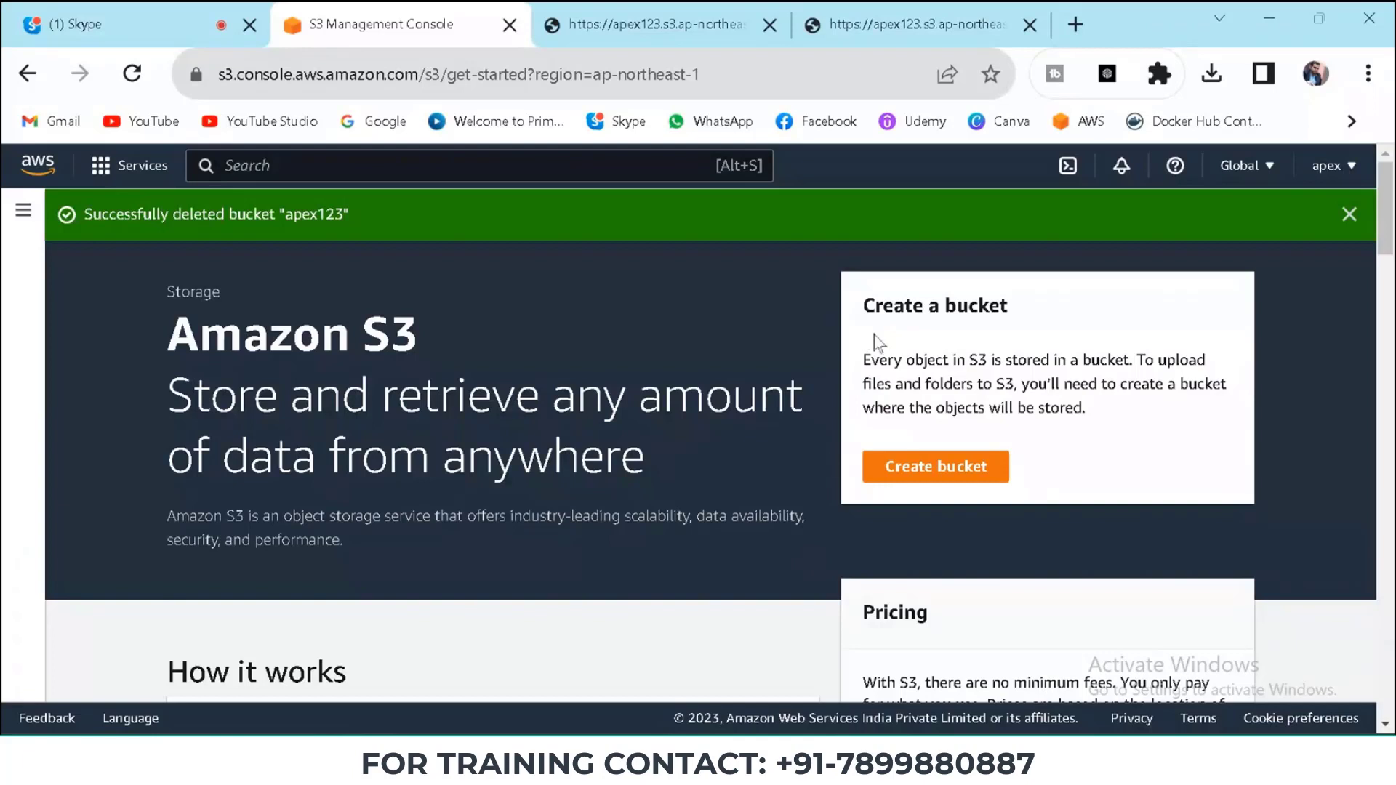
- Start creating a new bucket named apex-1, keeping the region Asia Pacific (Tokyo) ap-northeast-1
left_click(943, 476)
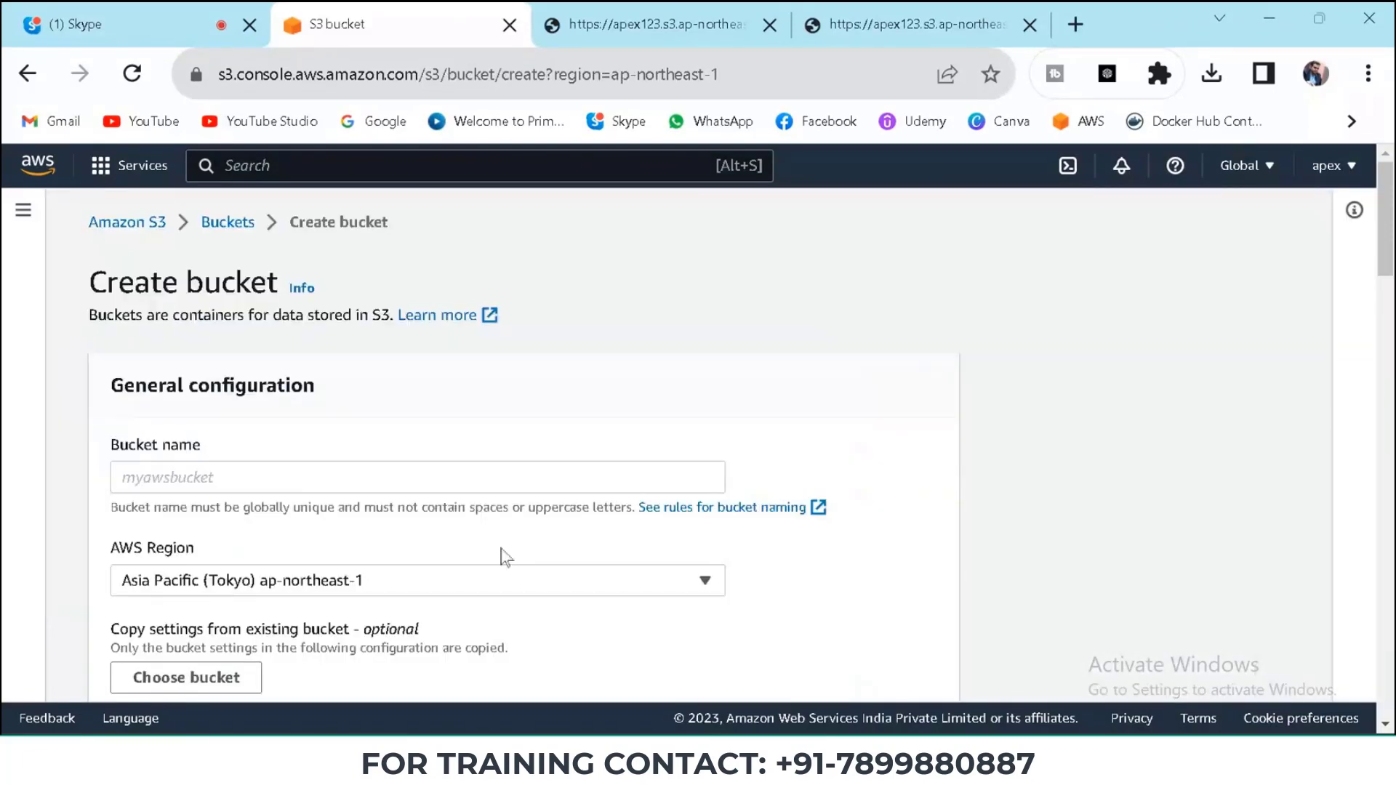
left_click(455, 482)
type("apw")
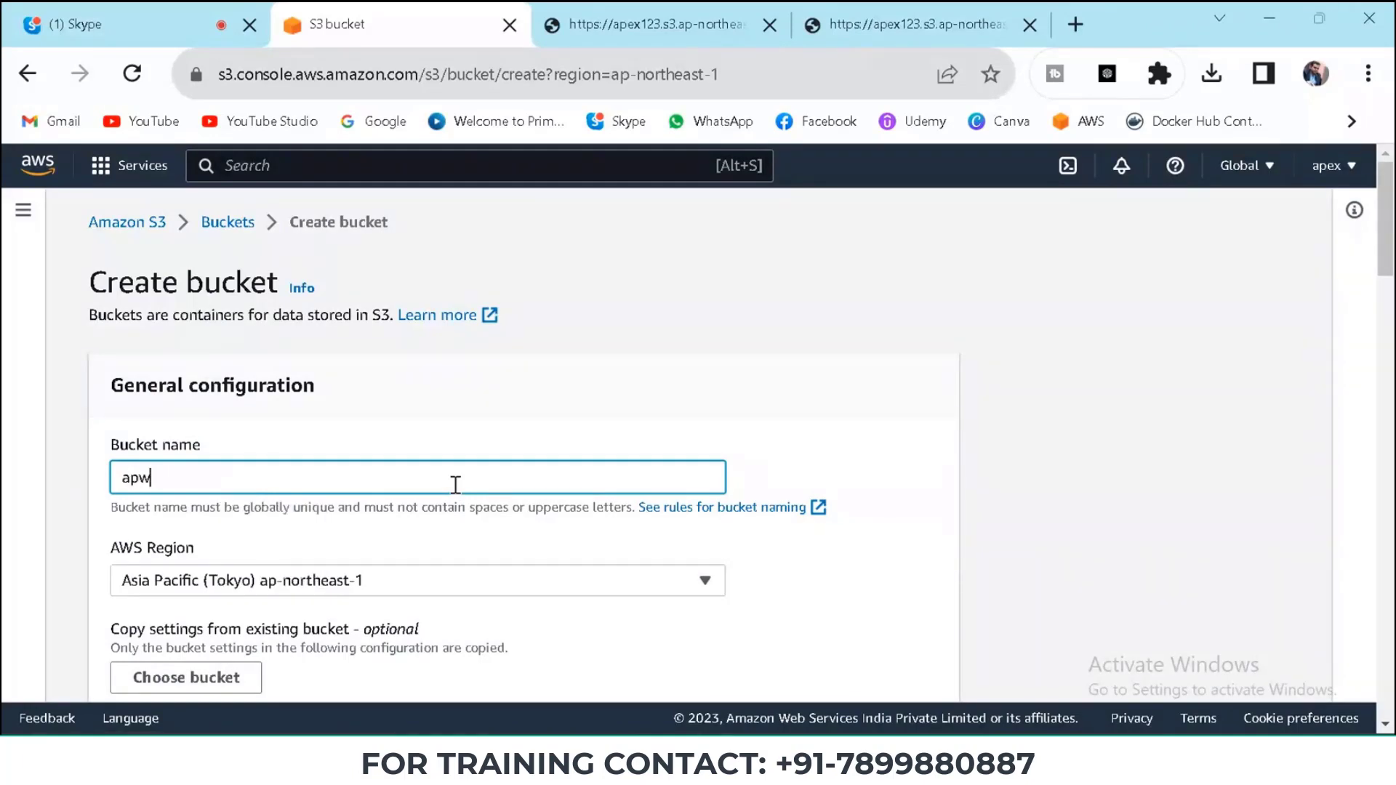
key("BackSpace")
type("ex-1")
left_click(409, 592)
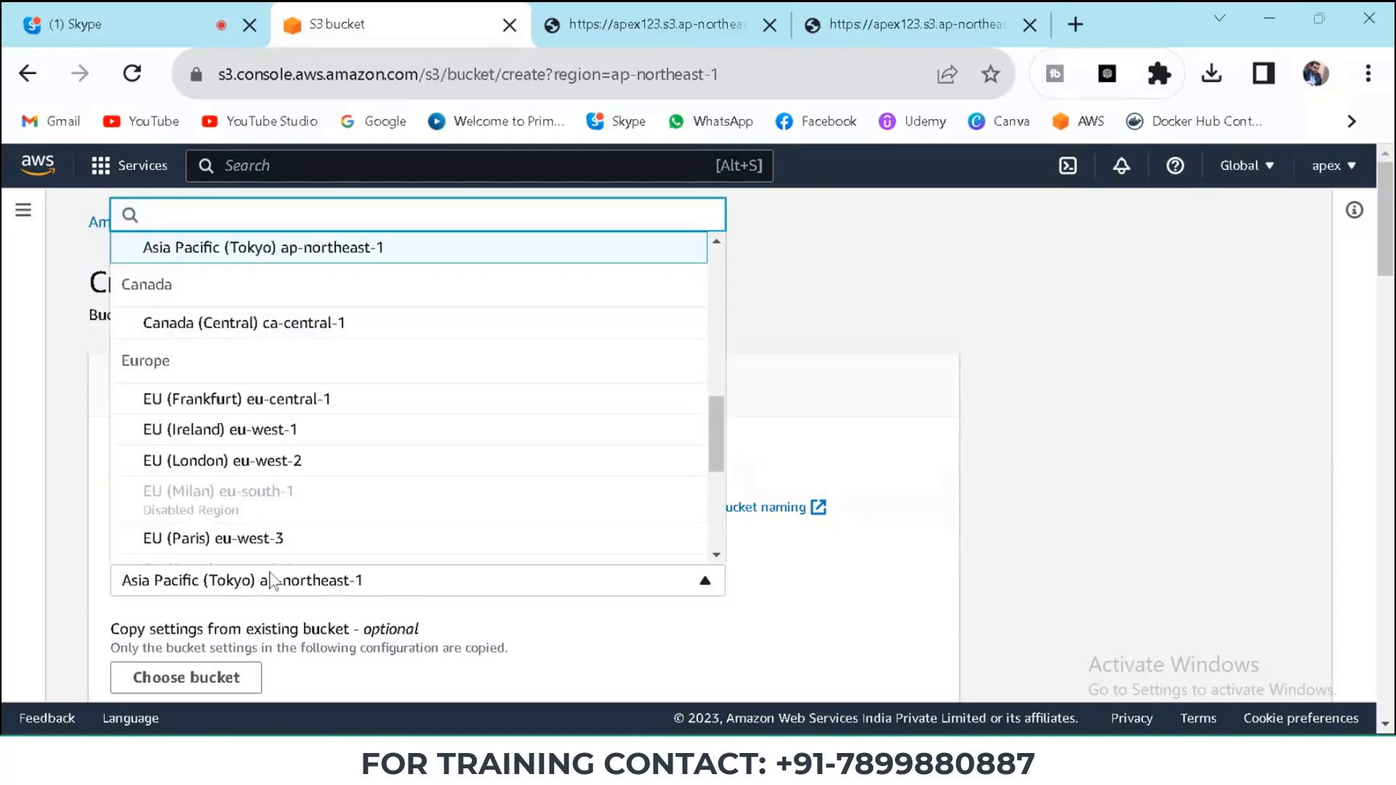
left_click(347, 588)
- Enable Bucket Versioning for the new bucket, leaving object ownership, public access blocking and default encryption at their preset options
scroll(350, 588, "down", 5)
scroll(350, 588, "down", 4)
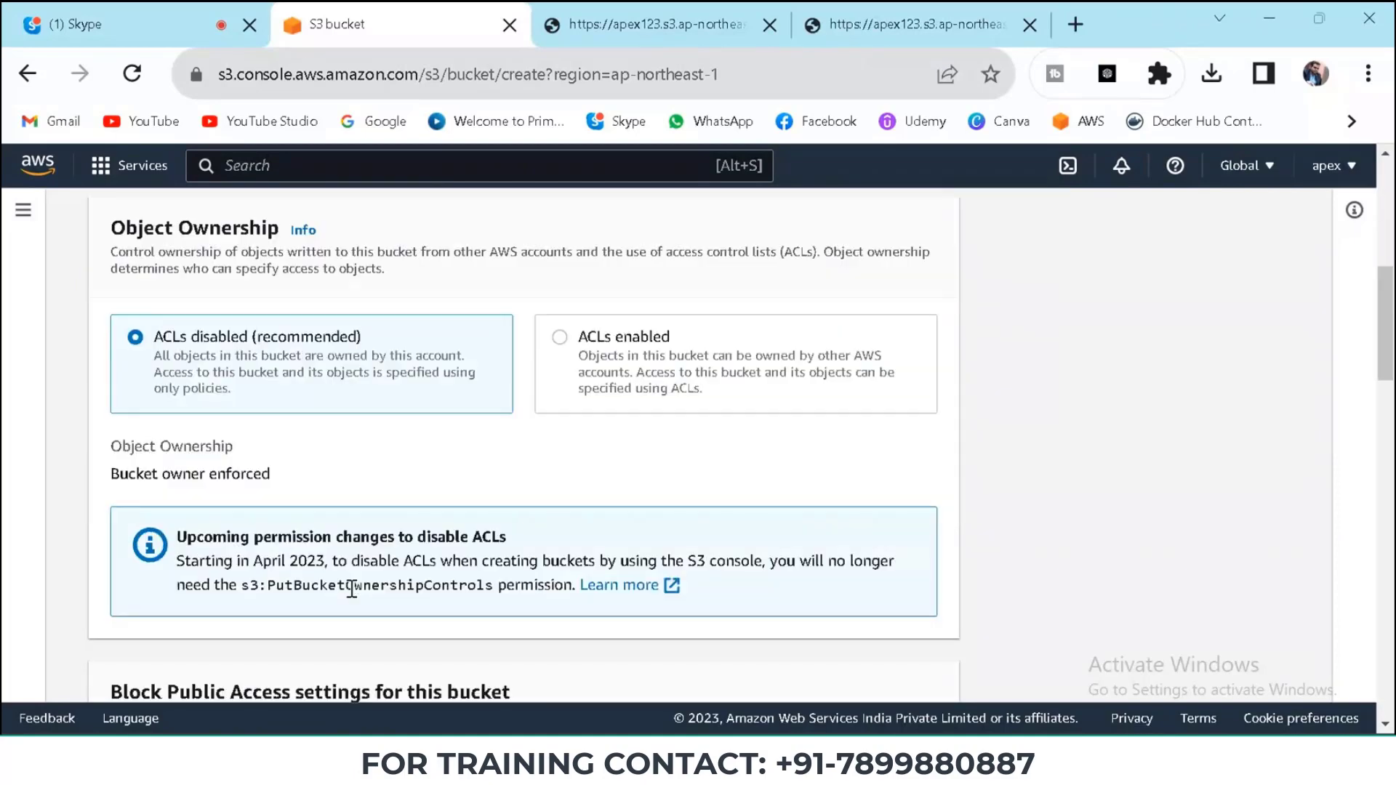
scroll(338, 583, "up", 3)
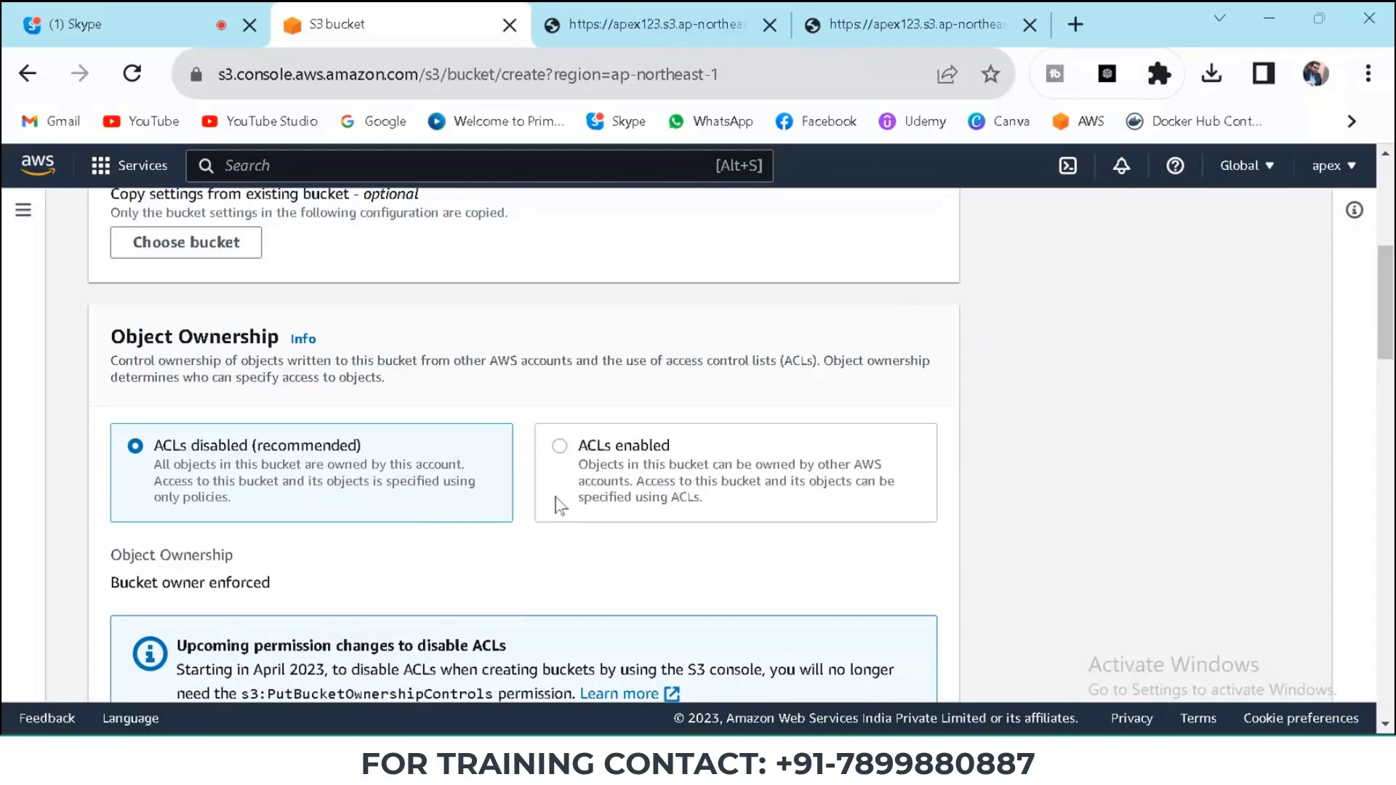
scroll(560, 505, "down", 8)
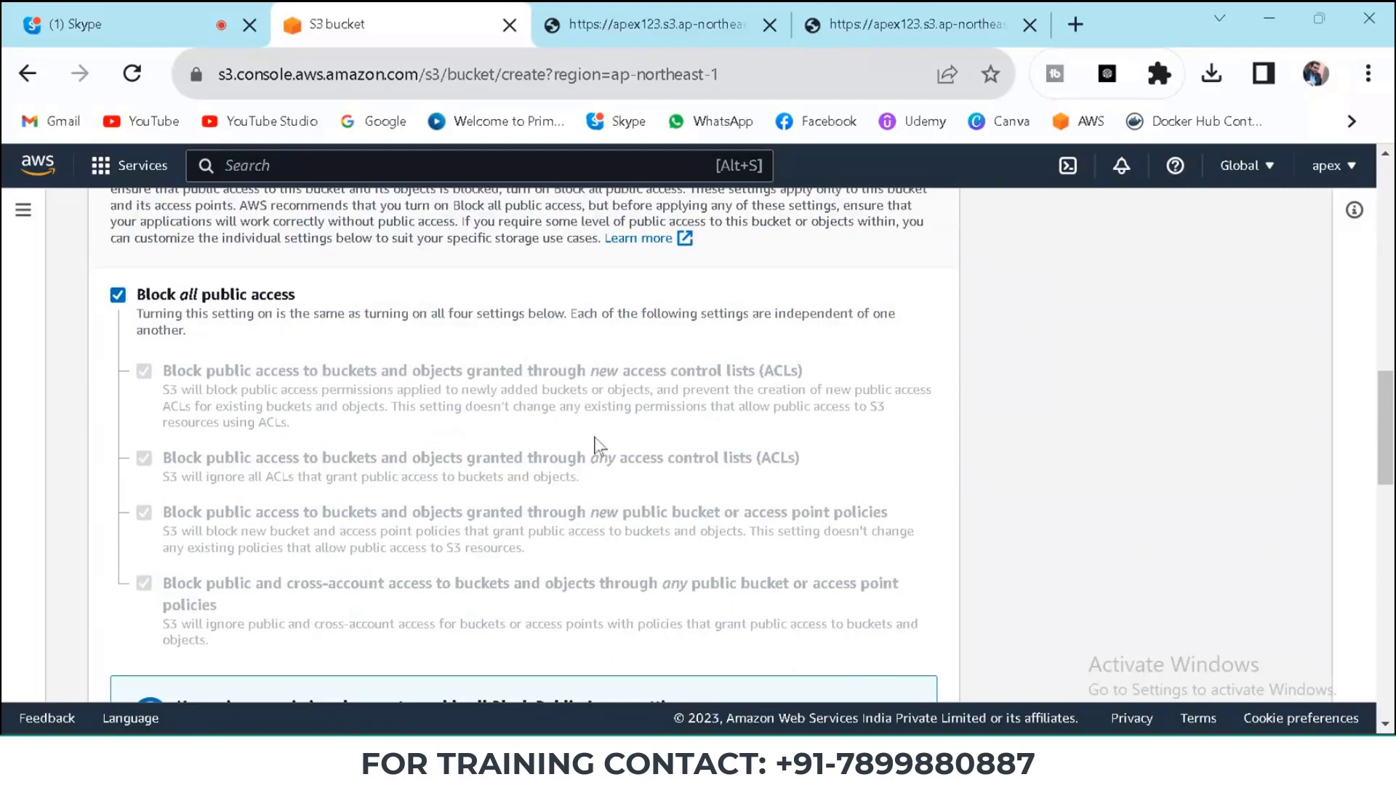
scroll(595, 446, "down", 7)
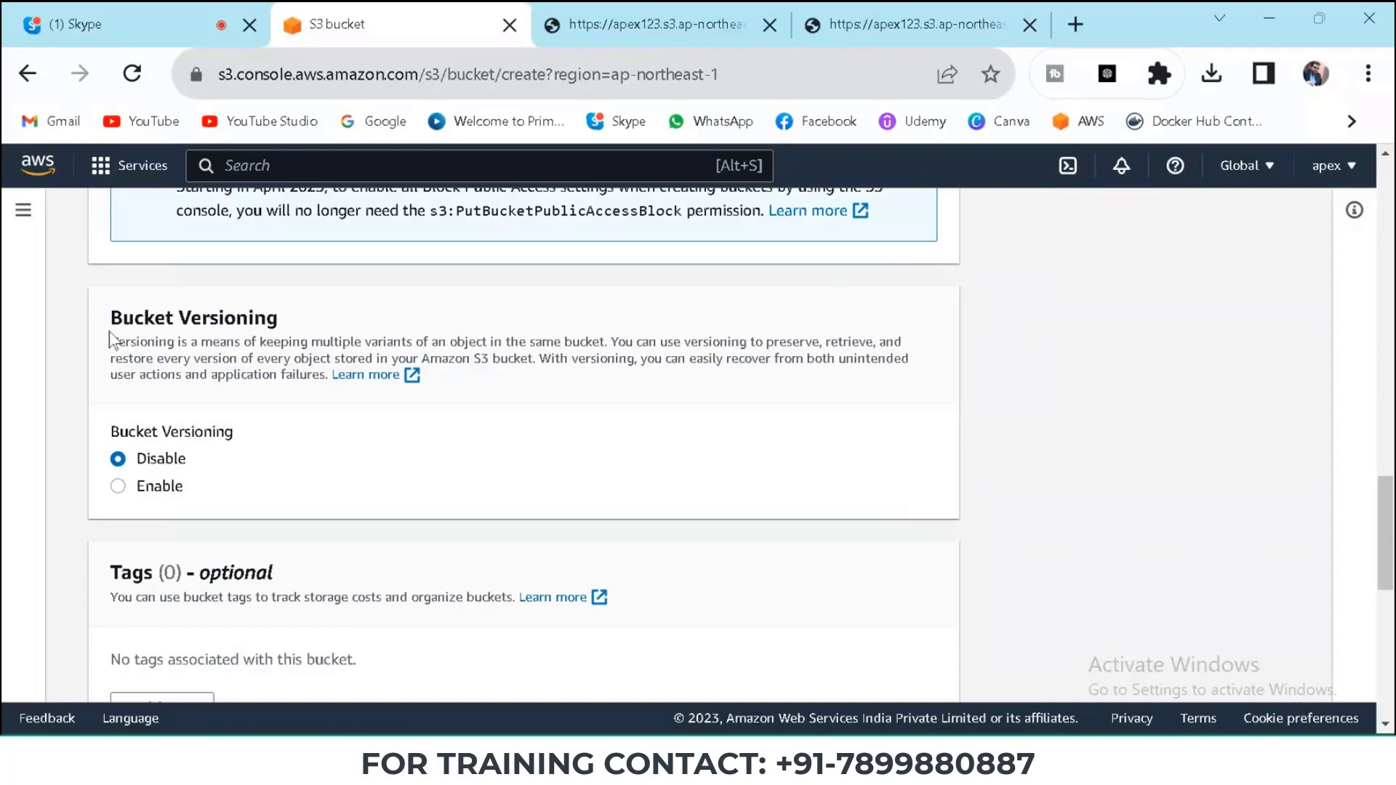
left_click(134, 490)
scroll(525, 494, "down", 4)
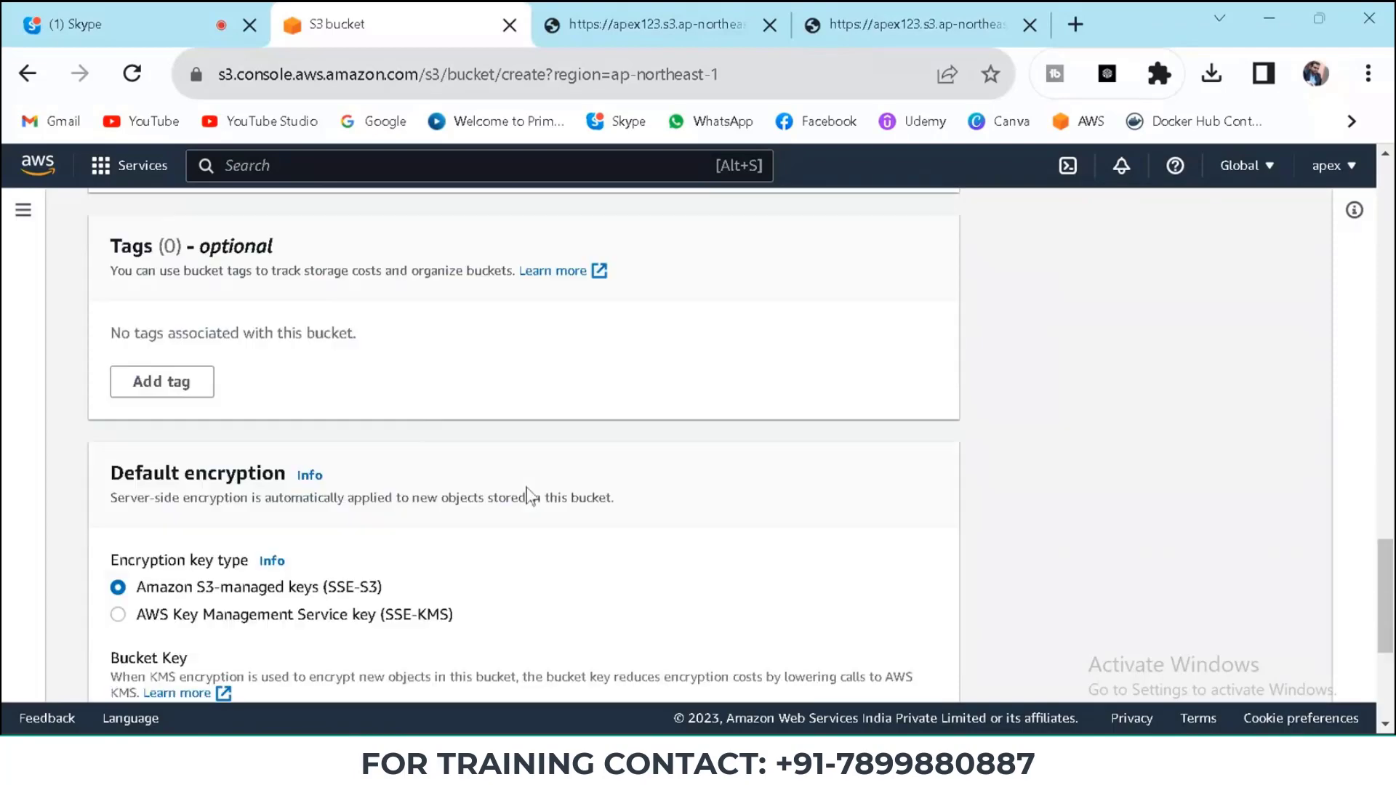
scroll(267, 405, "down", 5)
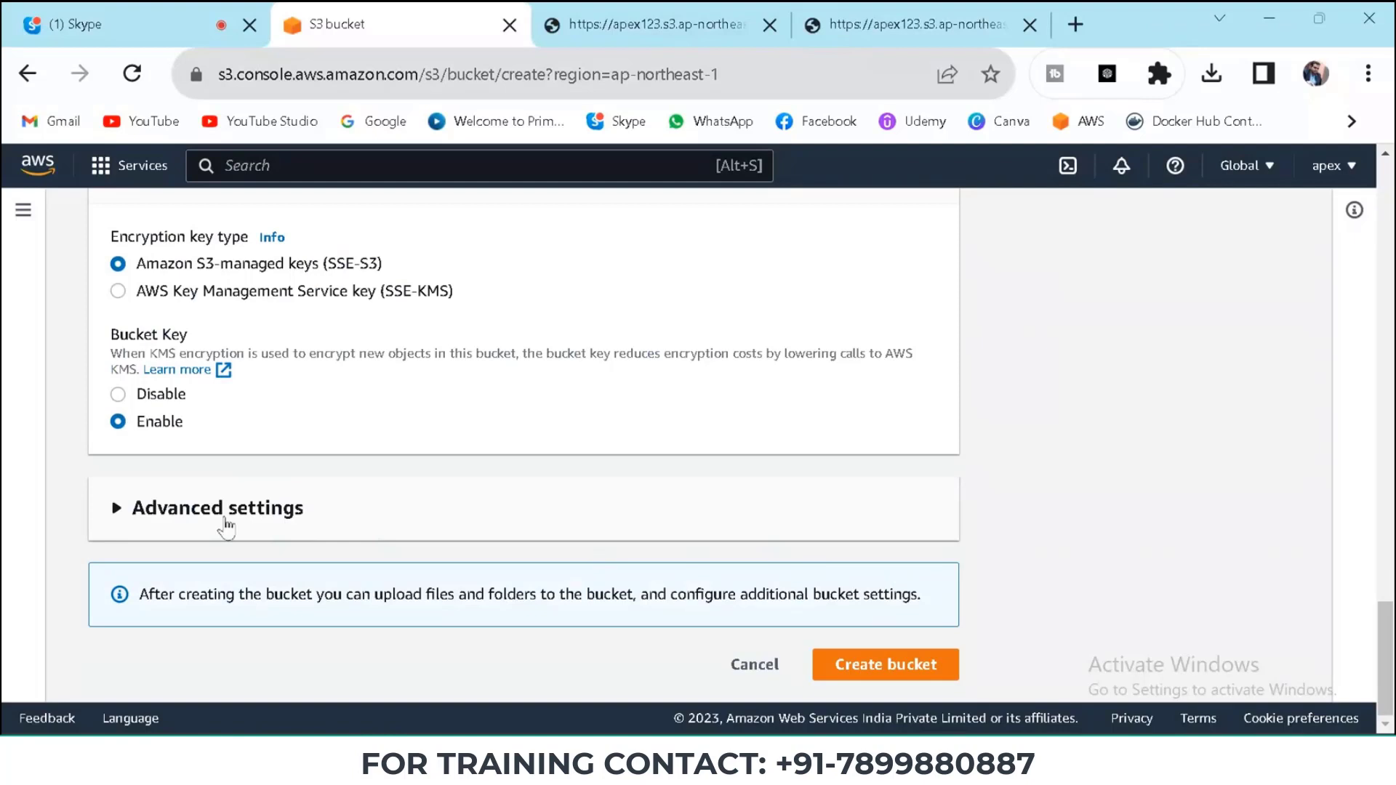
- Create the apex-1 bucket with the chosen settings, and close the two leftover browser tabs showing apex123 object URLs
left_click(857, 673)
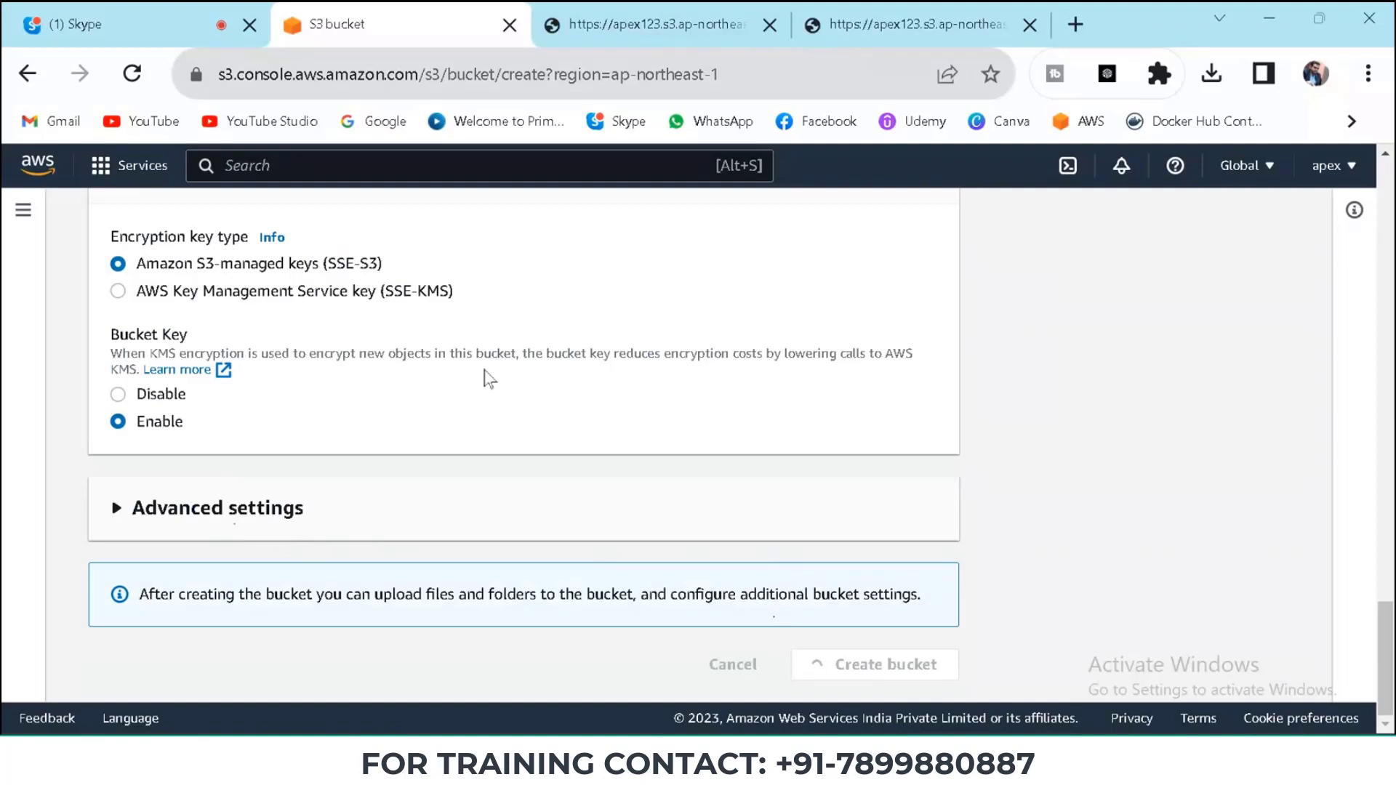
left_click(768, 29)
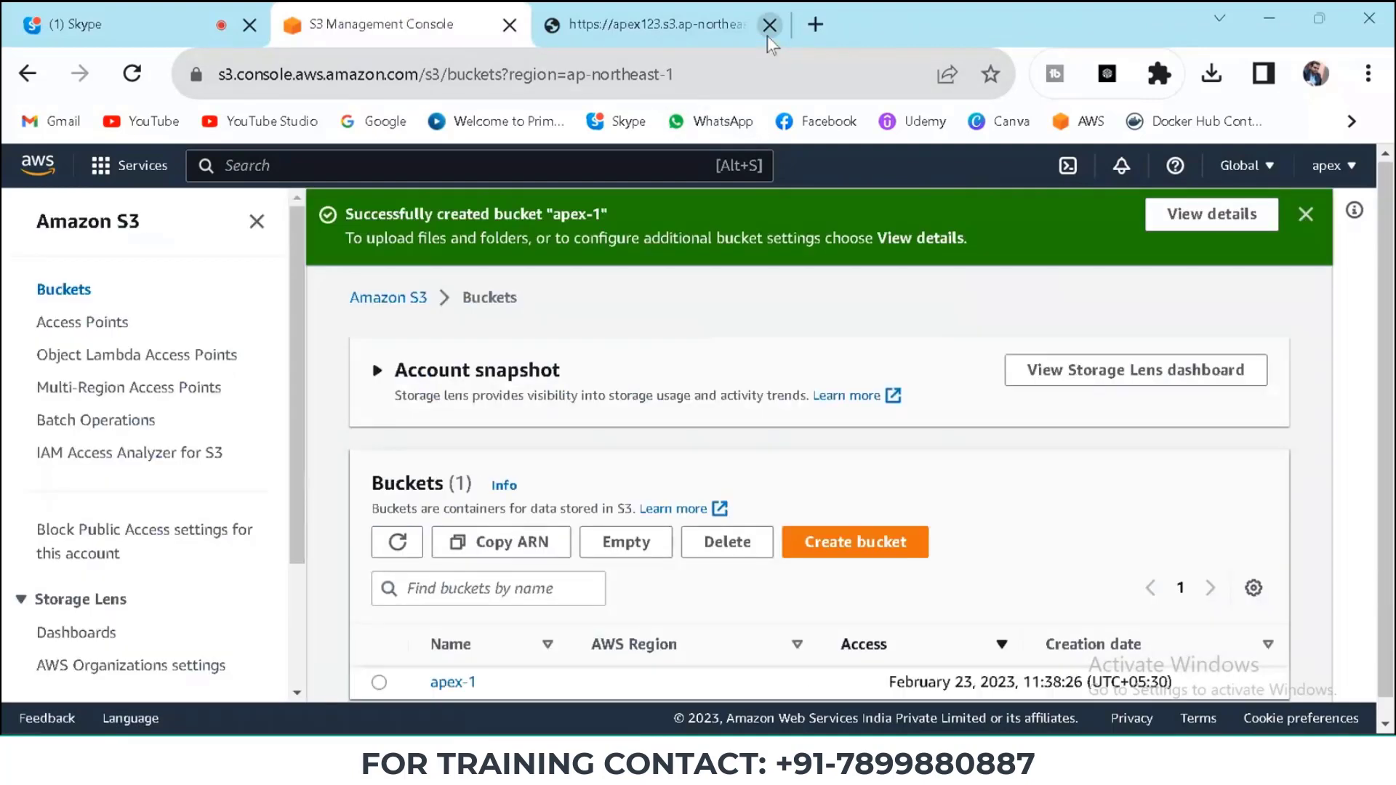
left_click(768, 29)
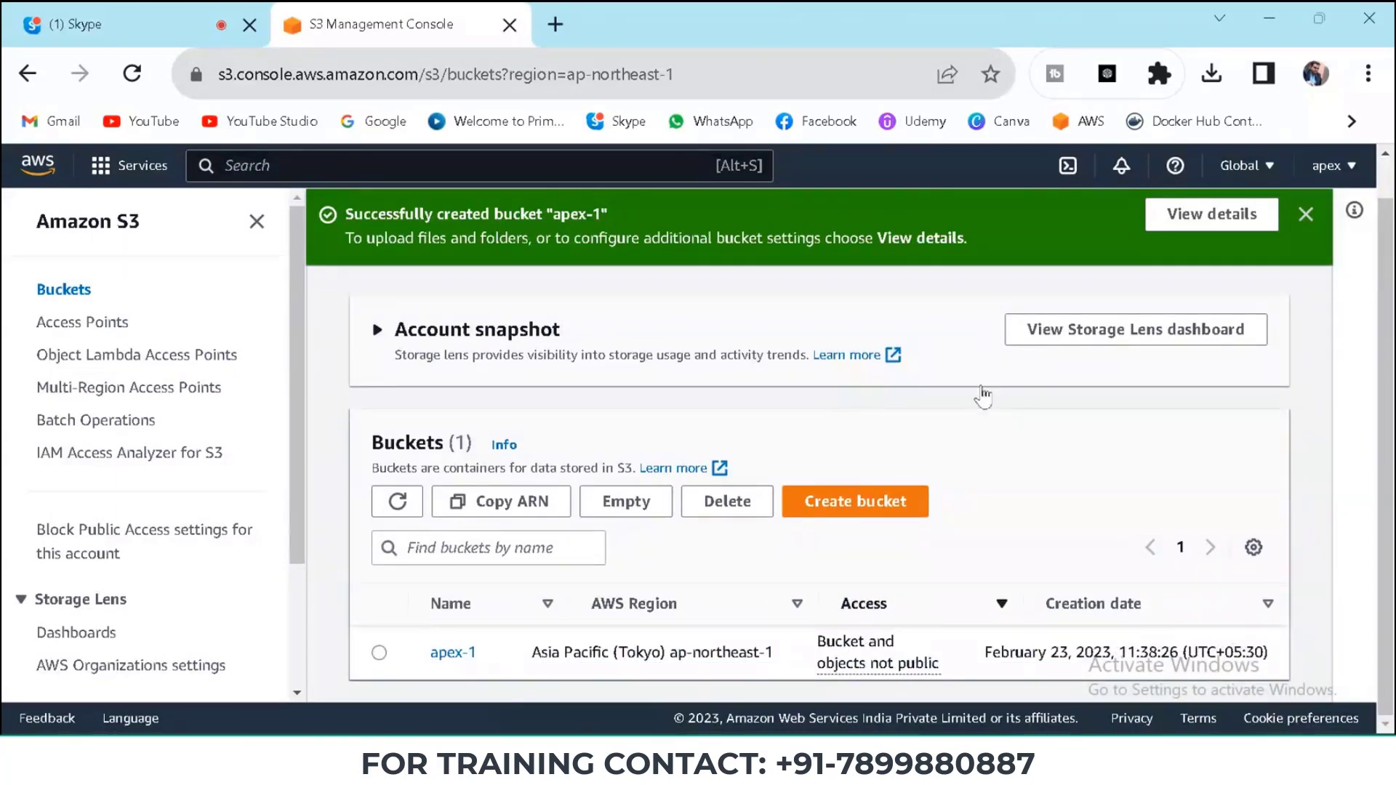
- Start creating a second bucket named apex-2 in the region Asia Pacific (Mumbai) ap-south-1
left_click(852, 514)
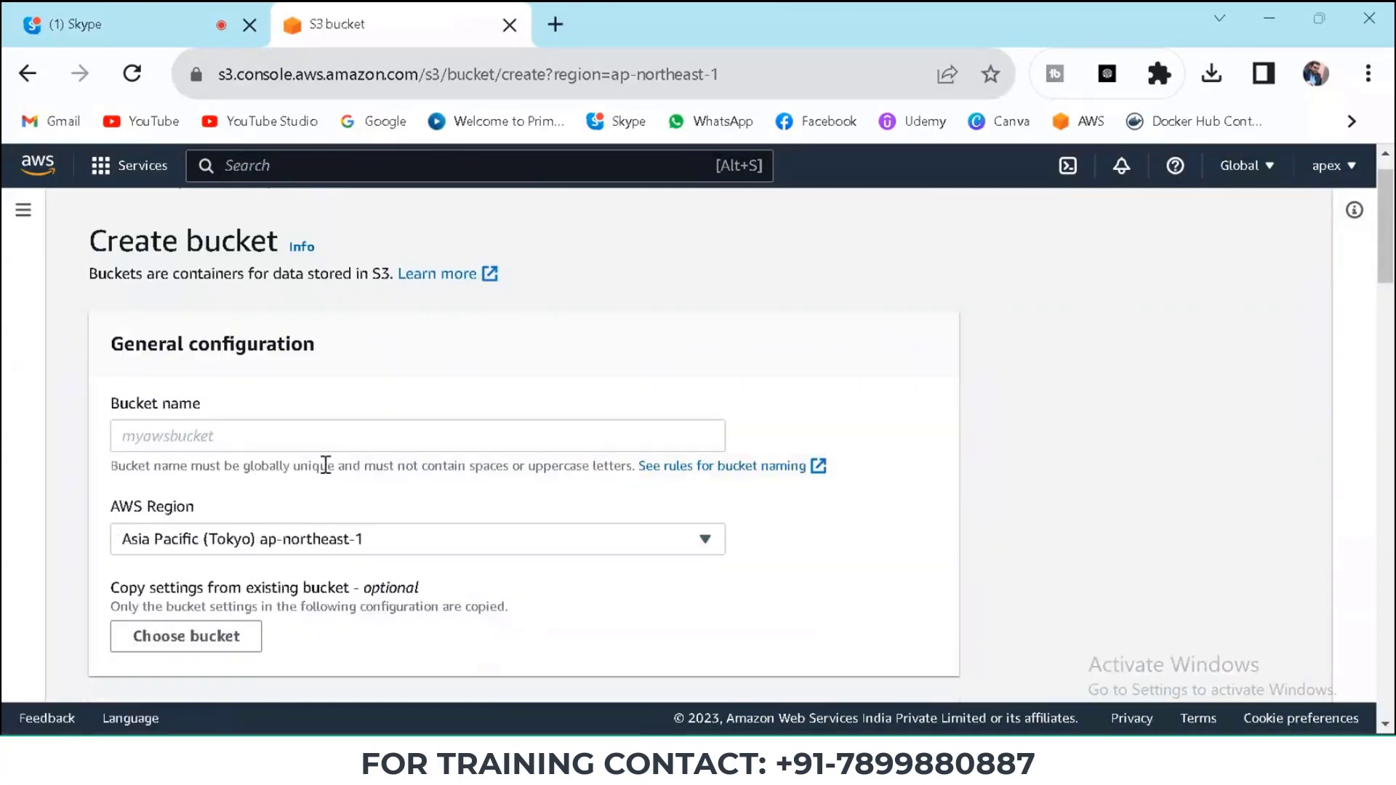
left_click(296, 430)
type("apex")
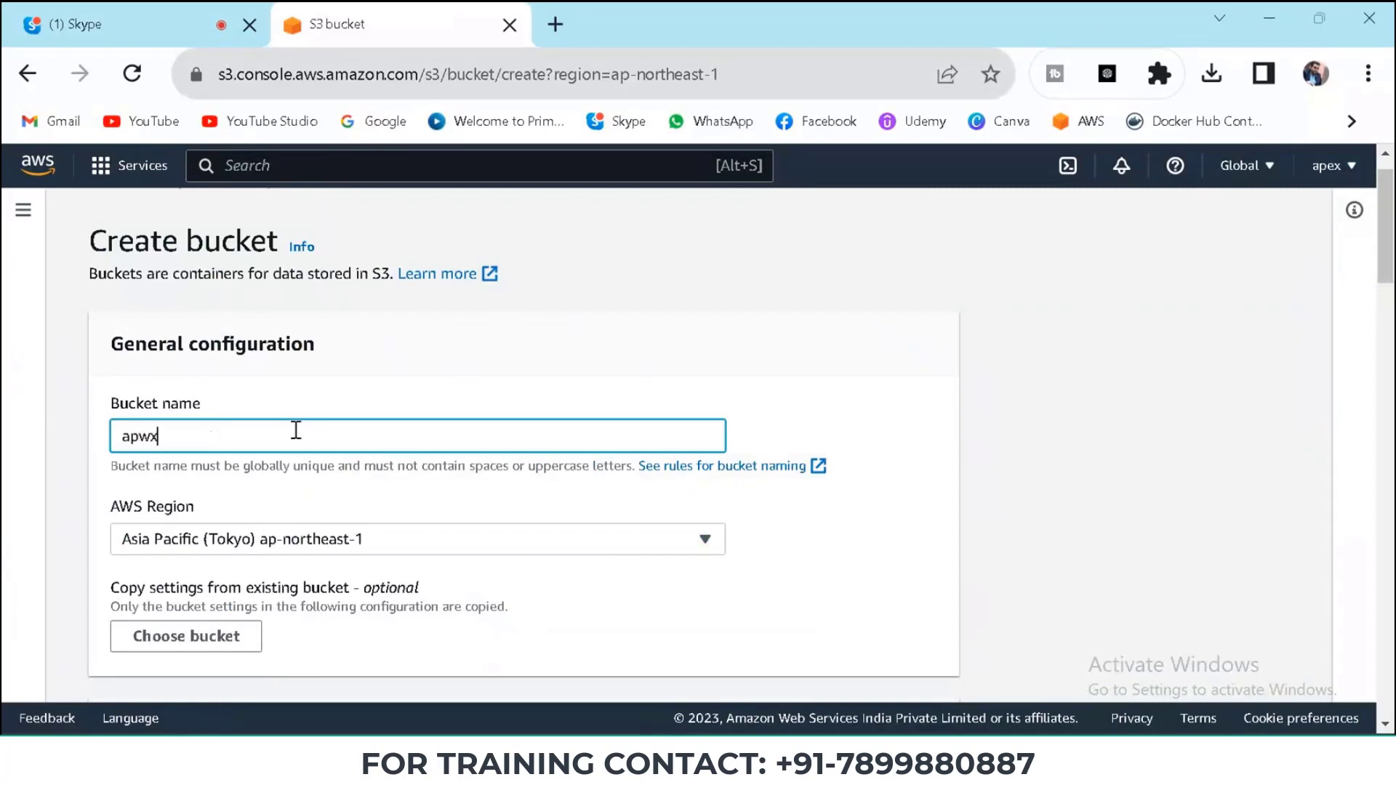
key("BackSpace")
key("BackSpace")
type("ex2")
key("BackSpace")
type("-2")
left_click(287, 553)
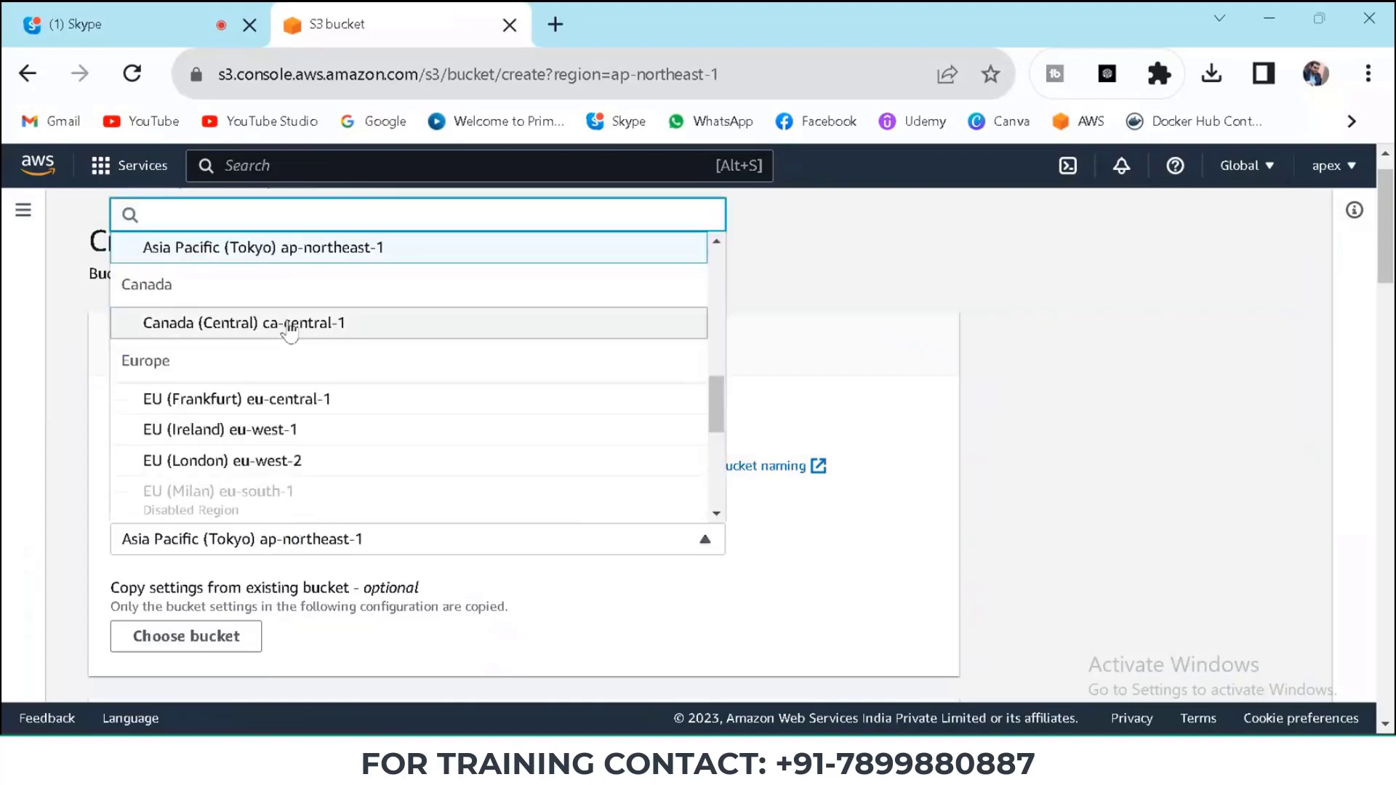
scroll(297, 398, "up", 3)
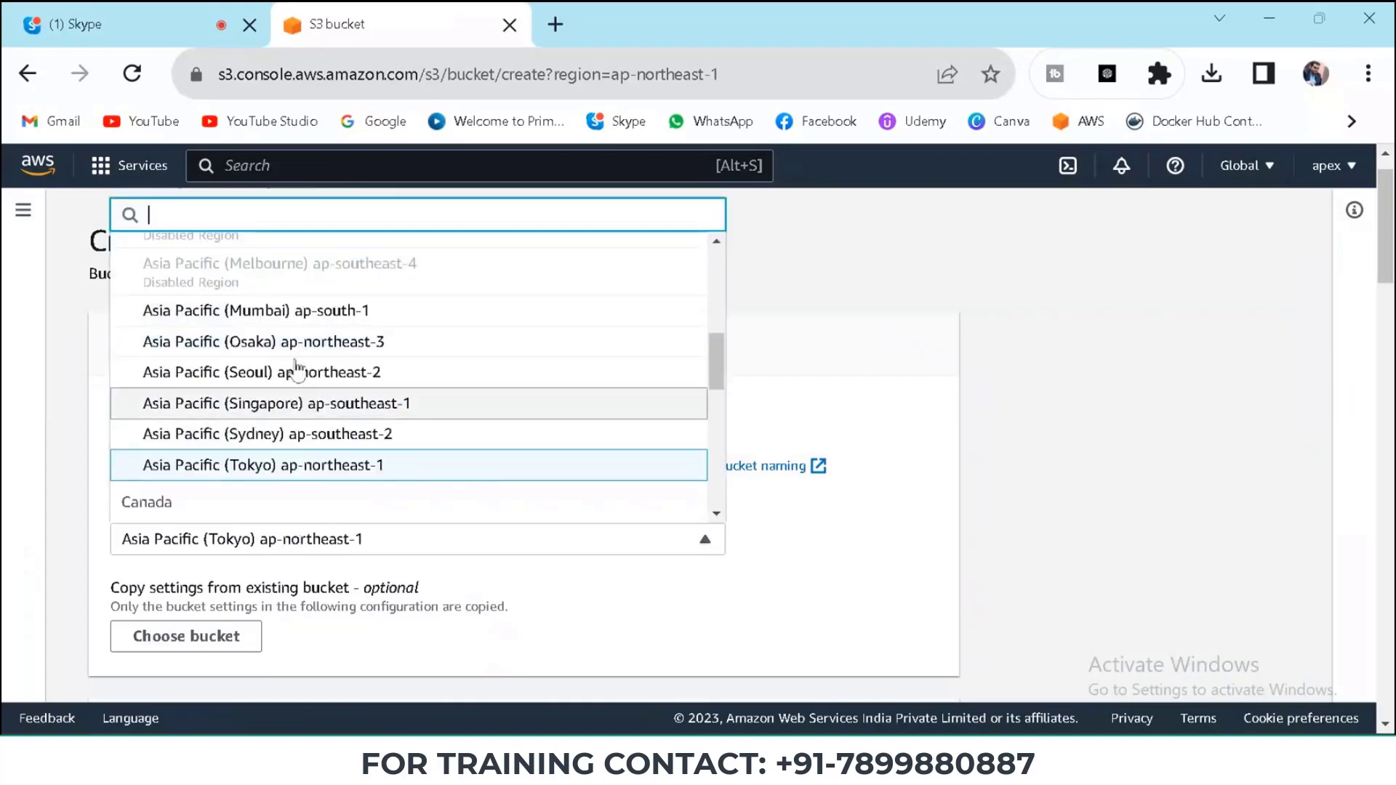
left_click(288, 325)
- Enable Bucket Versioning for apex-2, leave the other settings at their defaults, and create the bucket
scroll(483, 547, "down", 10)
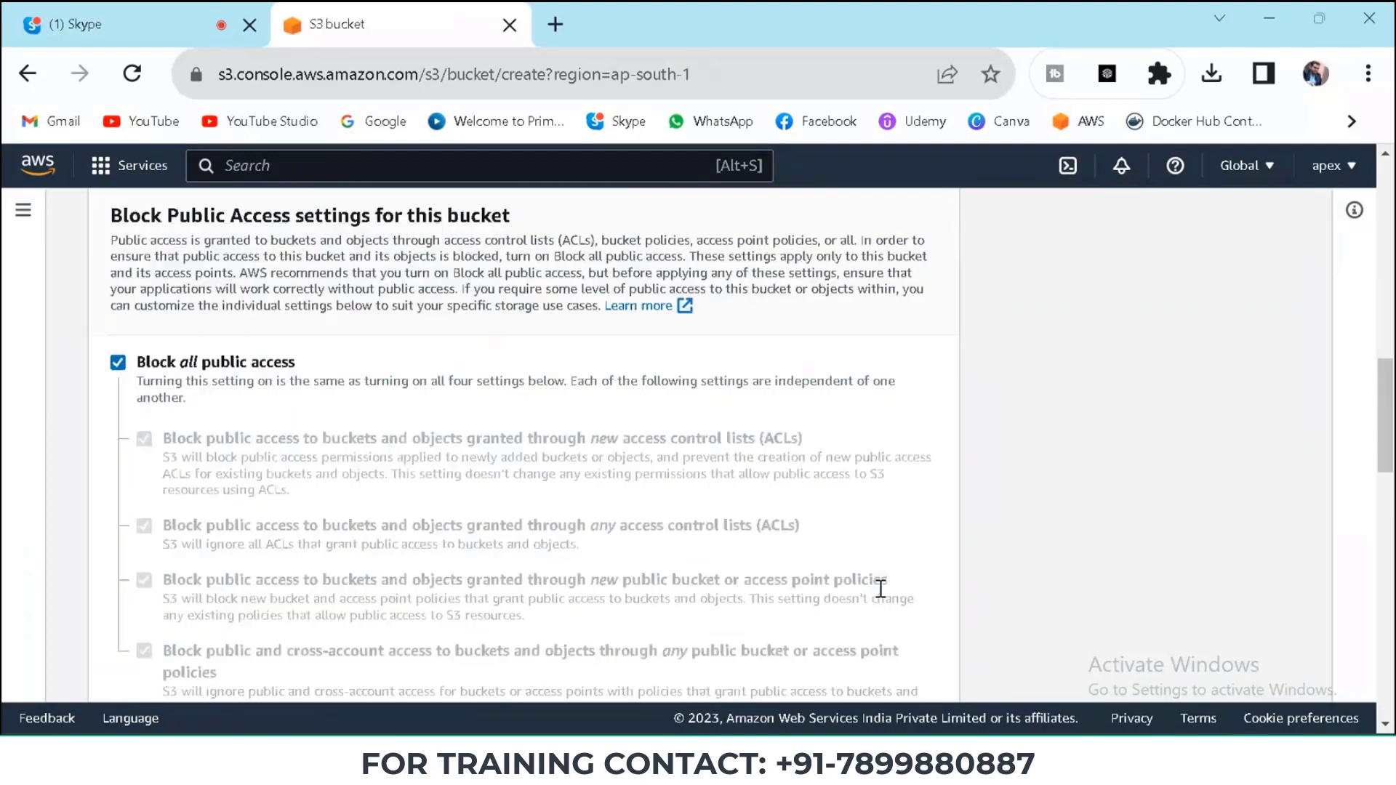
scroll(233, 446, "down", 5)
left_click(153, 553)
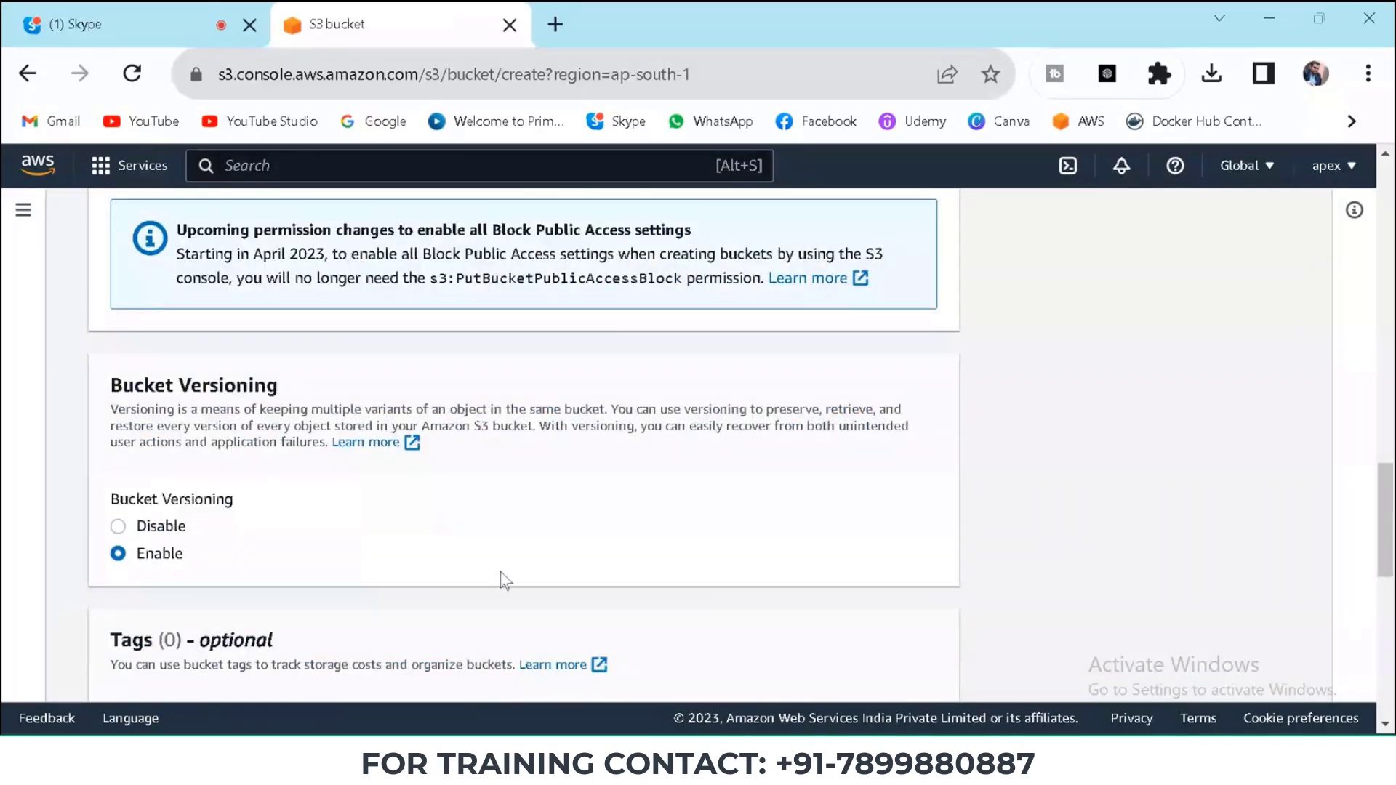
scroll(501, 580, "down", 10)
left_click(936, 668)
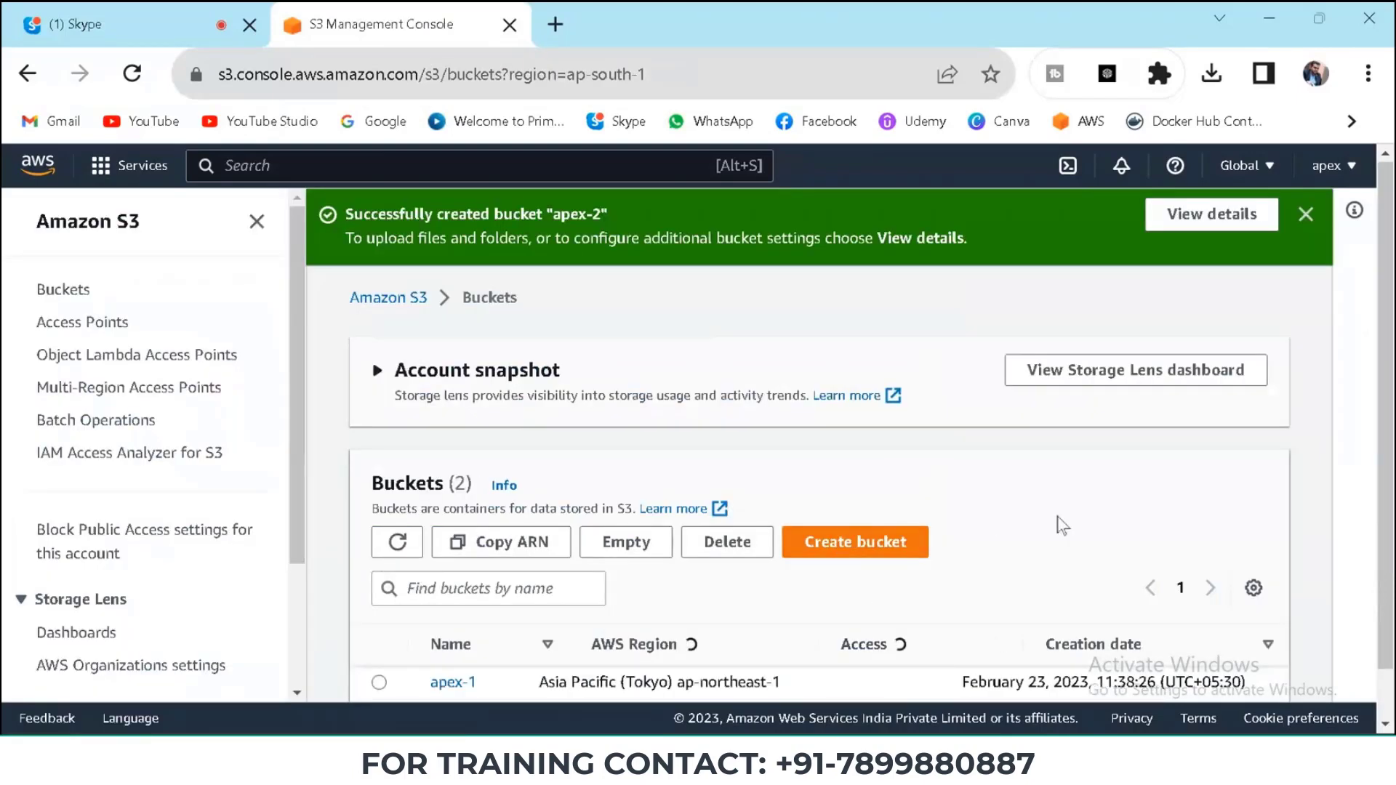
- Upload the file Apex Data-01 from the Desktop to the apex-1 bucket, and exit the upload status page
scroll(1062, 523, "down", 1)
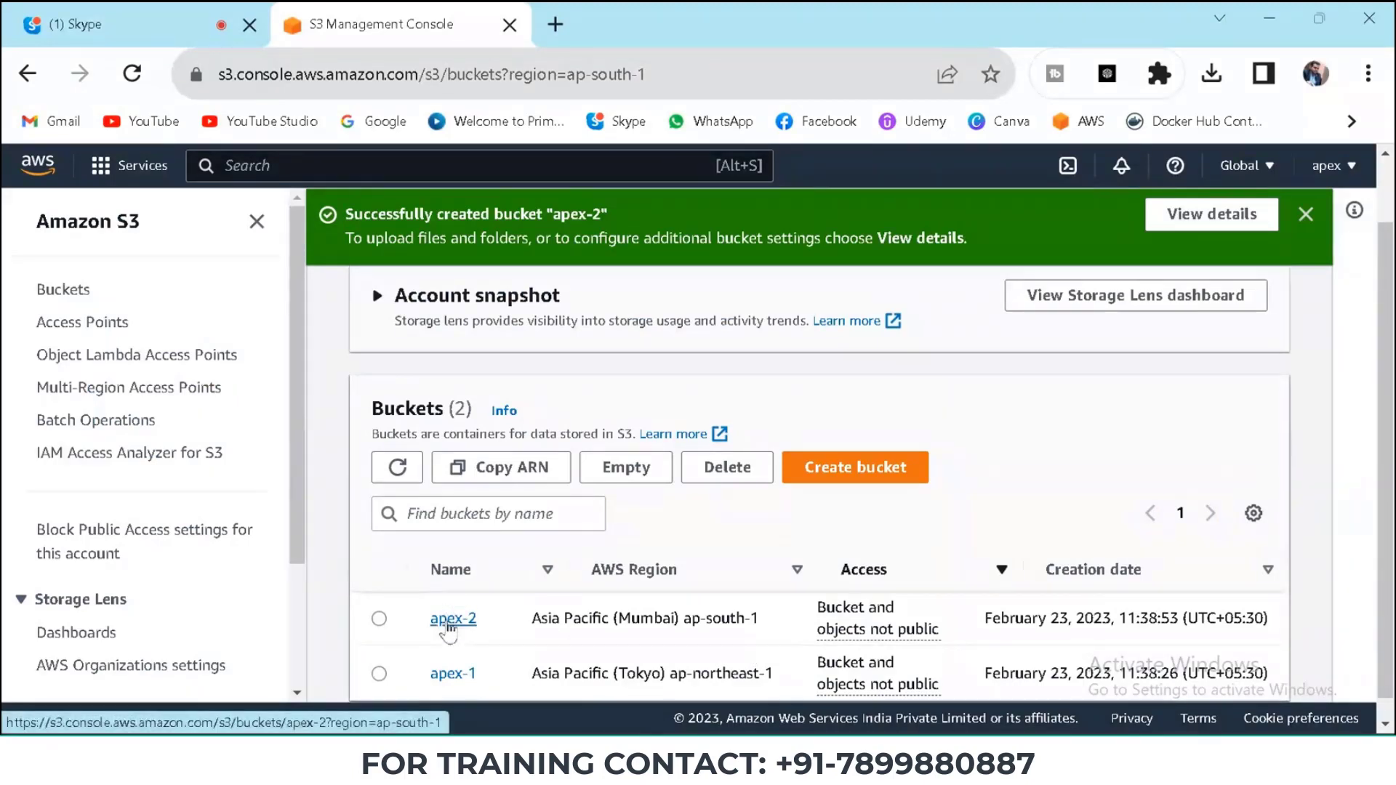
left_click(452, 674)
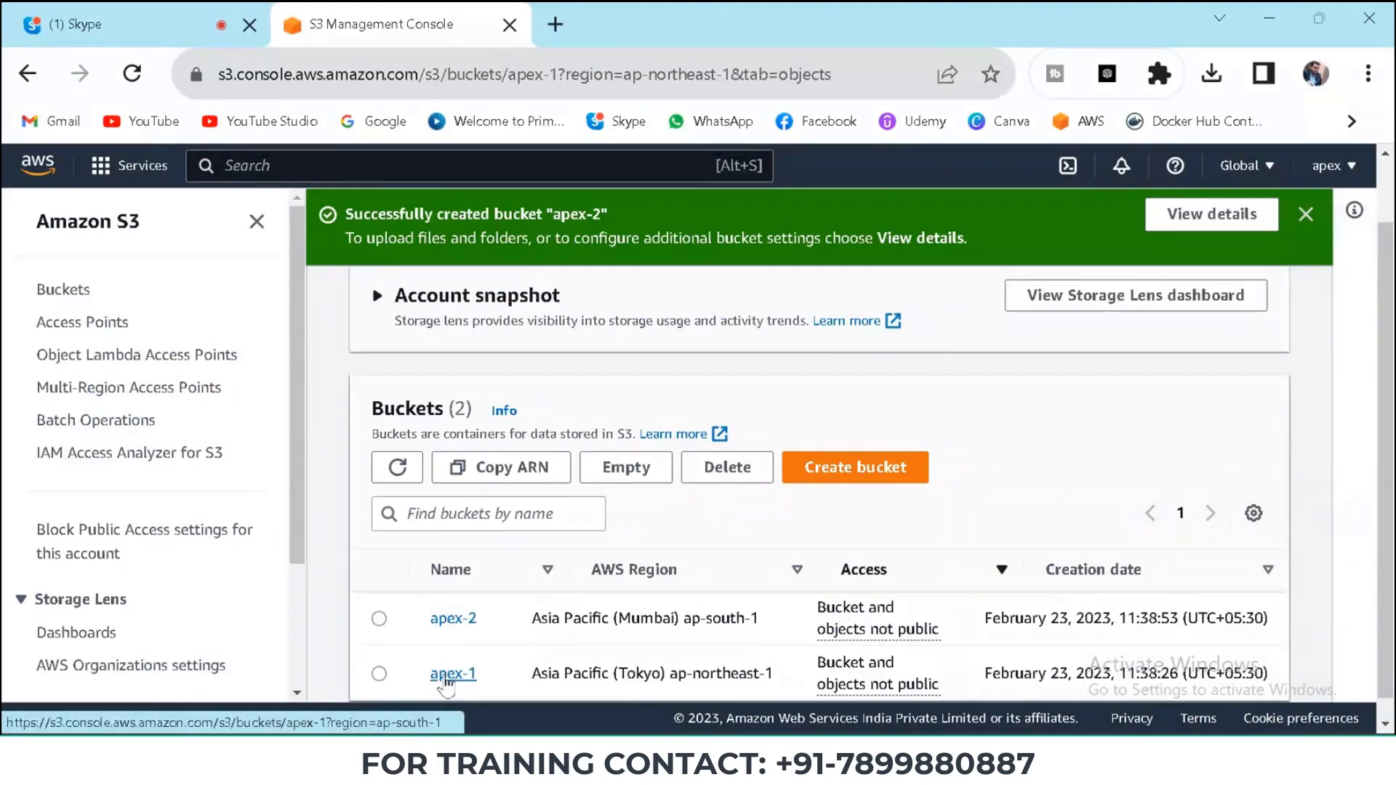
left_click(553, 584)
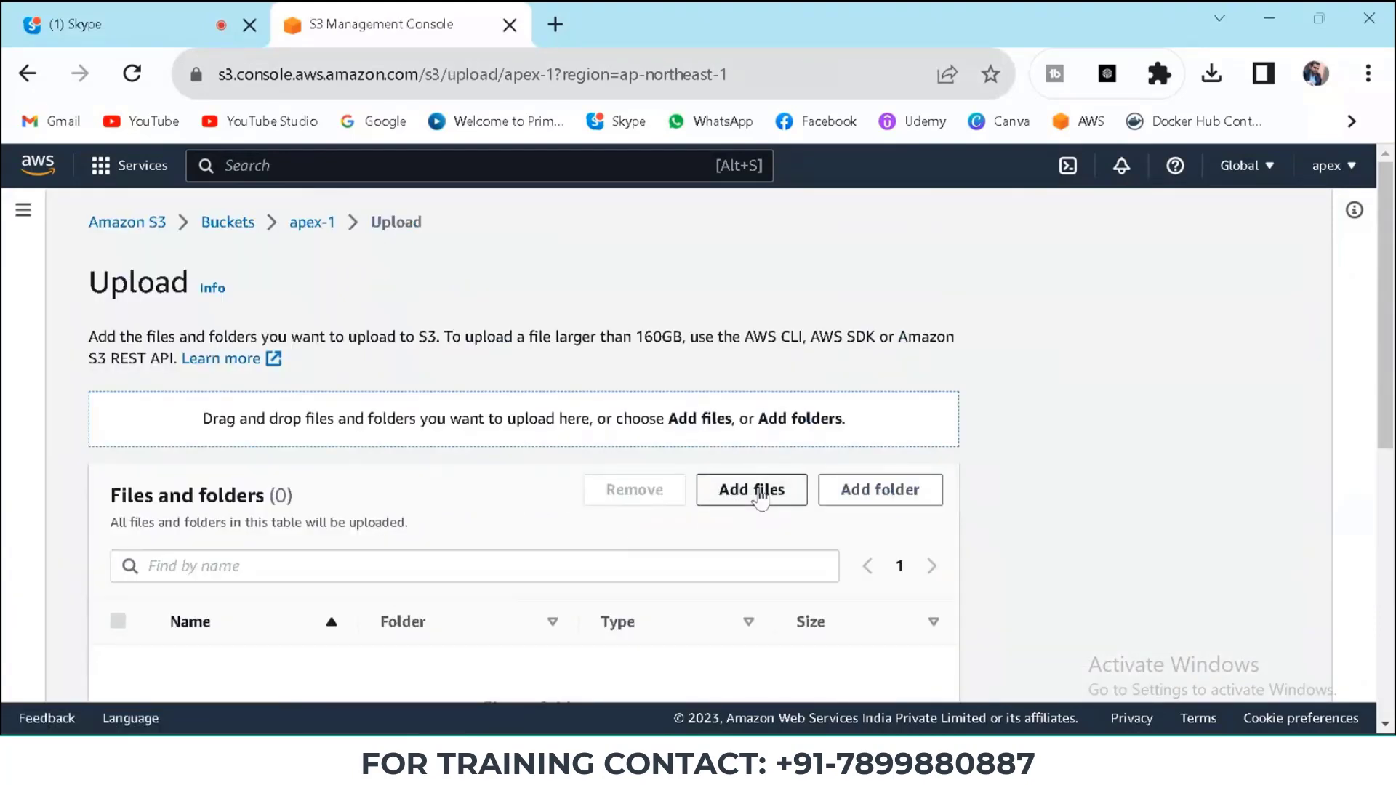
left_click(760, 495)
double_click(845, 303)
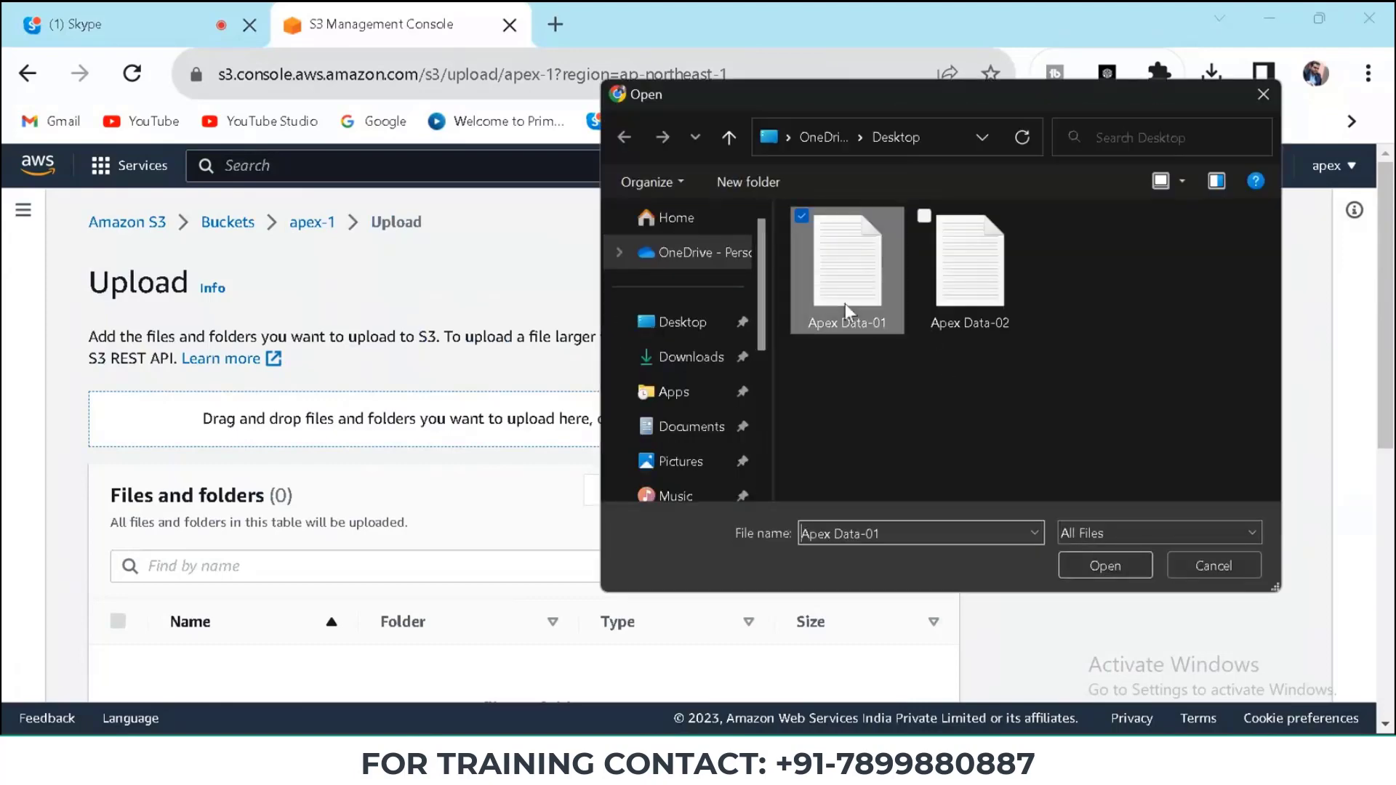
scroll(824, 427, "down", 5)
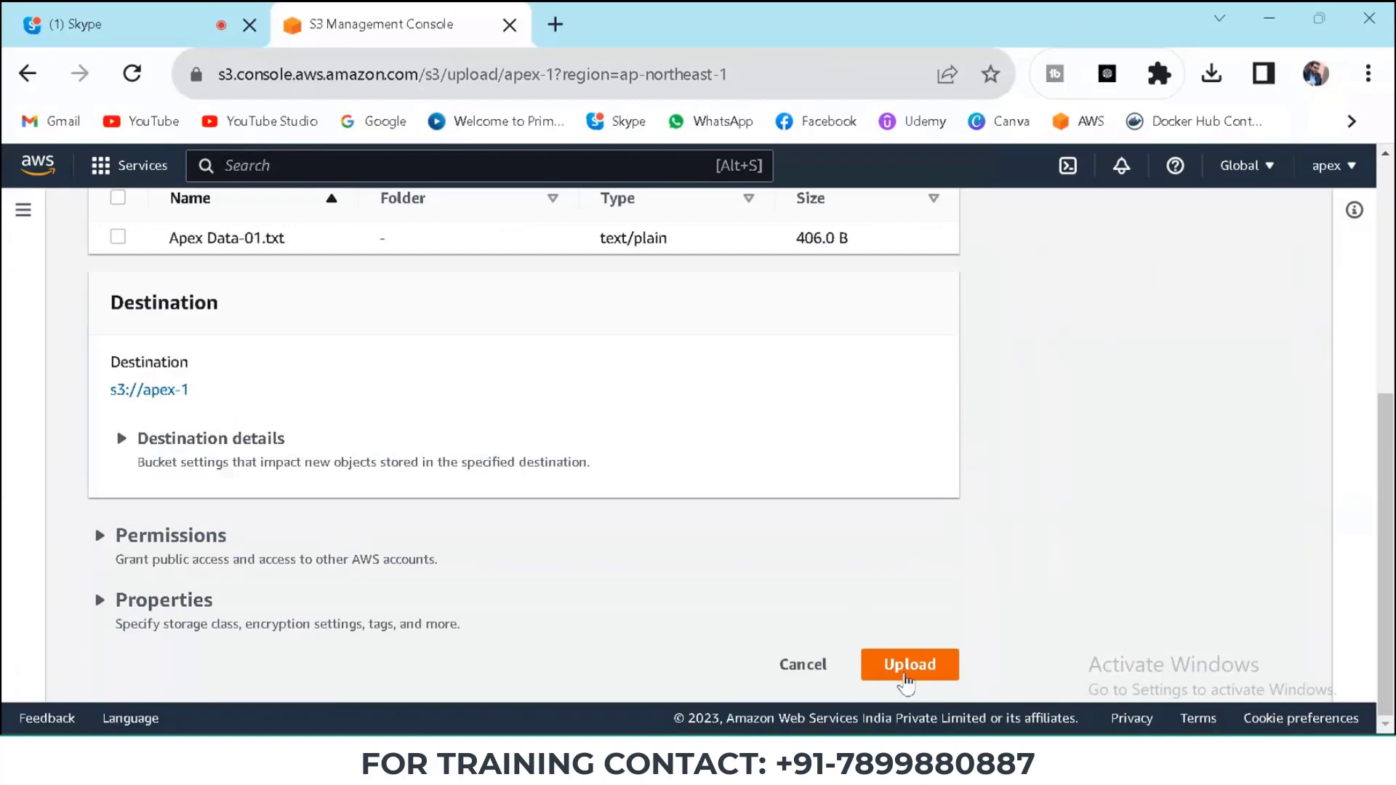
left_click(907, 665)
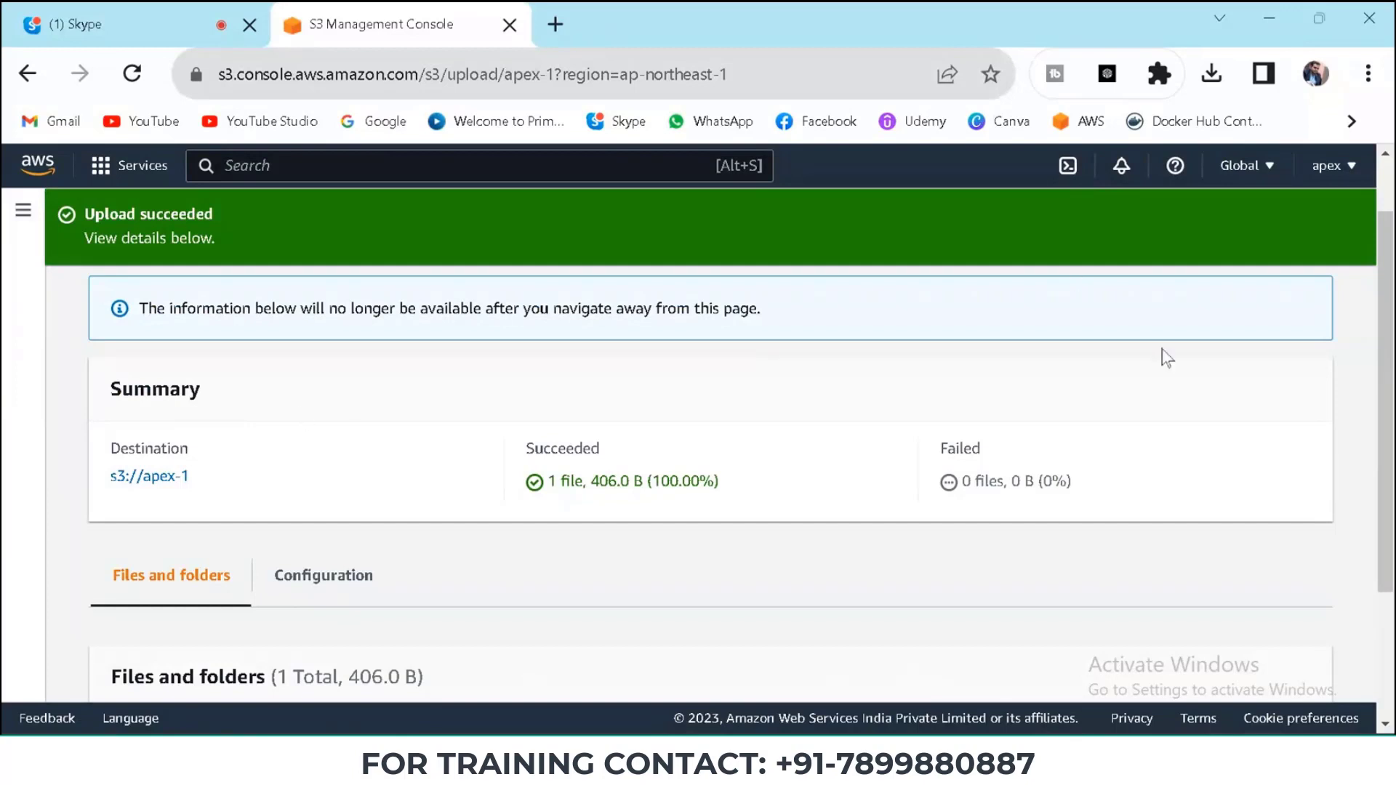
scroll(1062, 611, "up", 1)
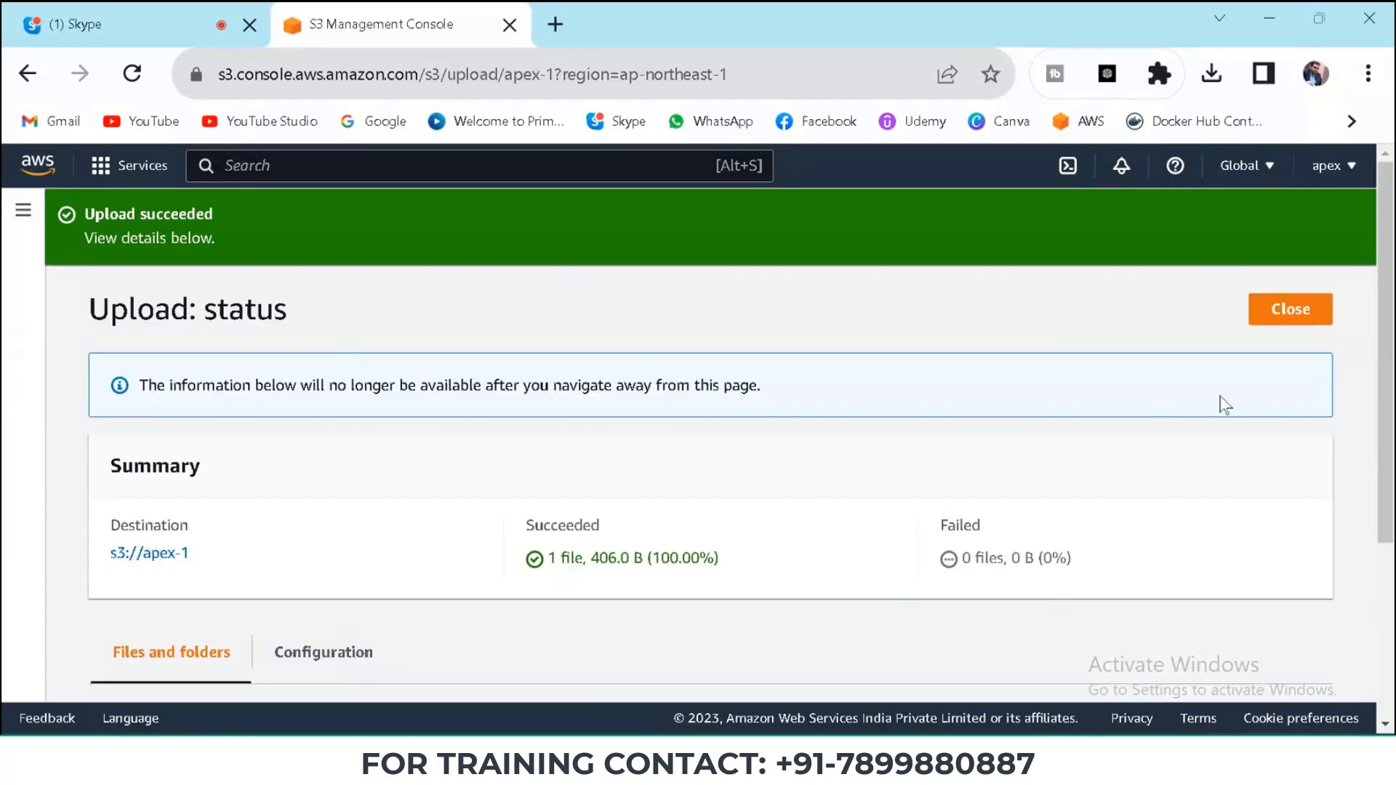
left_click(1264, 312)
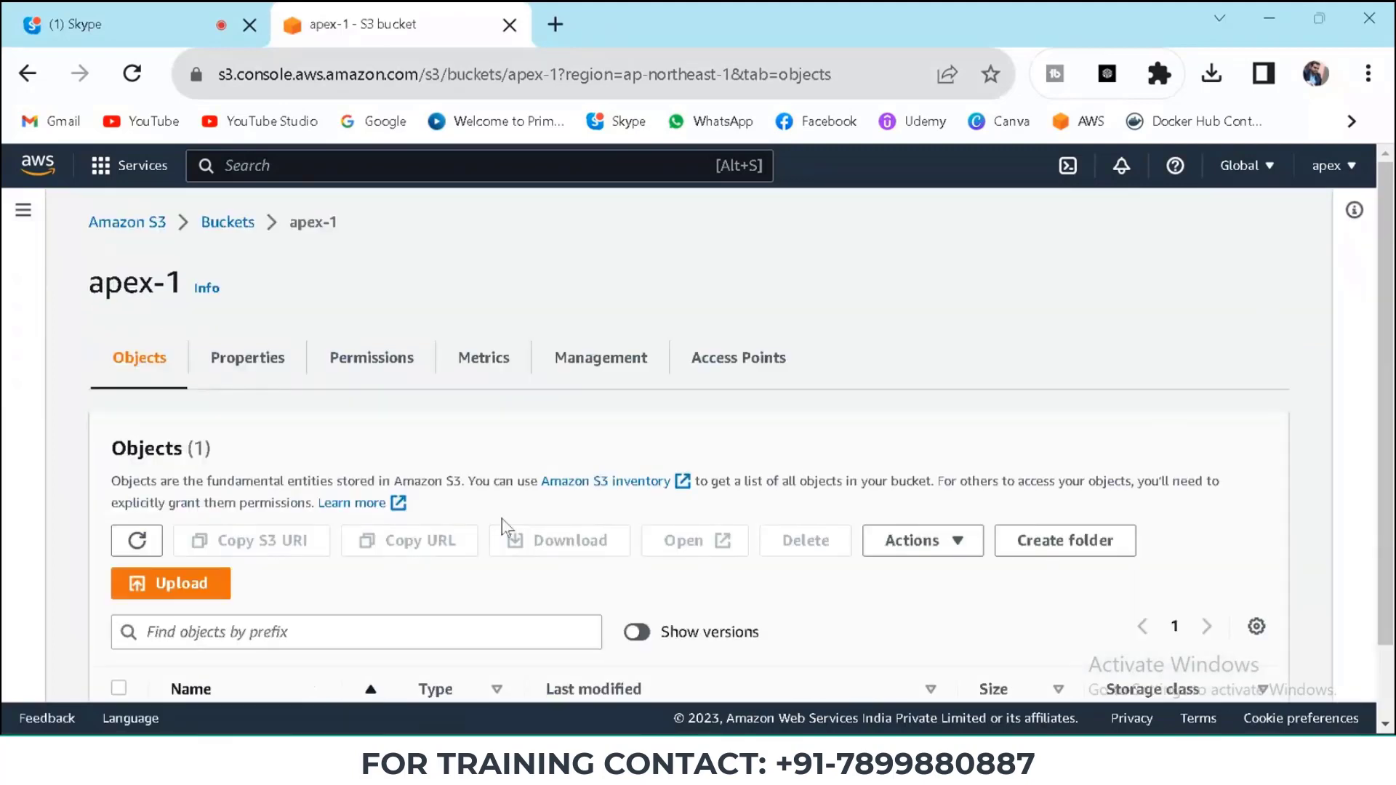
- Return to the bucket list, reopen apex-1, and start creating a replication rule from its management settings
left_click(228, 222)
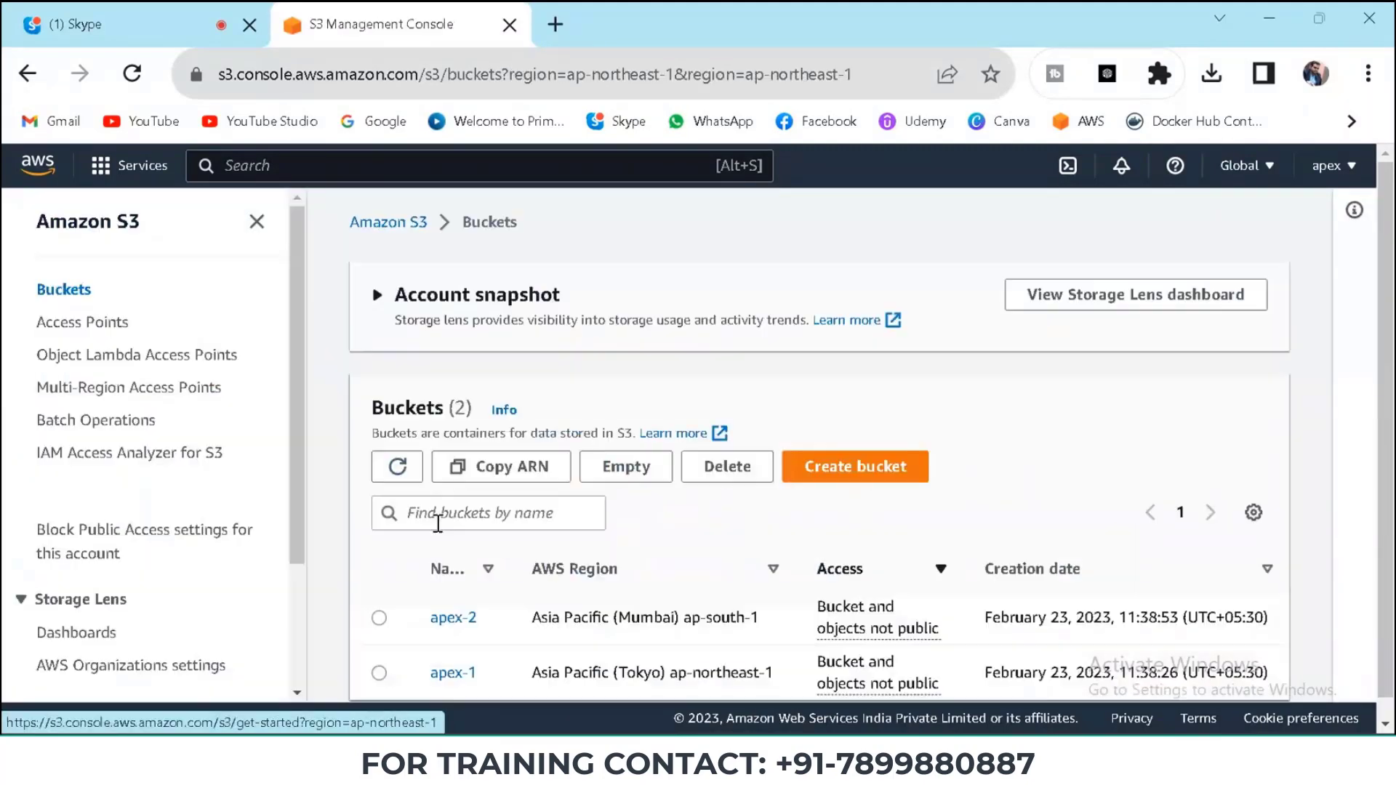
left_click(380, 653)
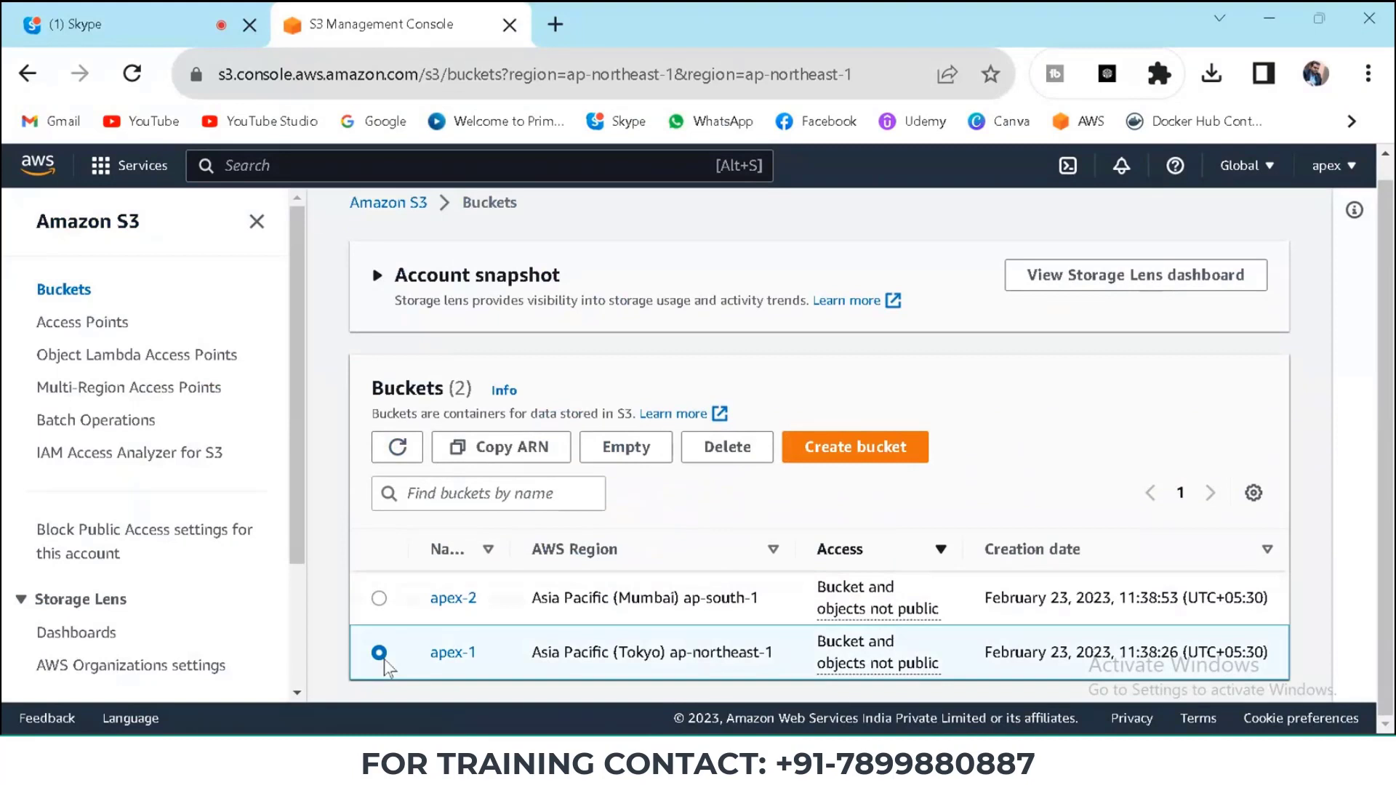
left_click(452, 652)
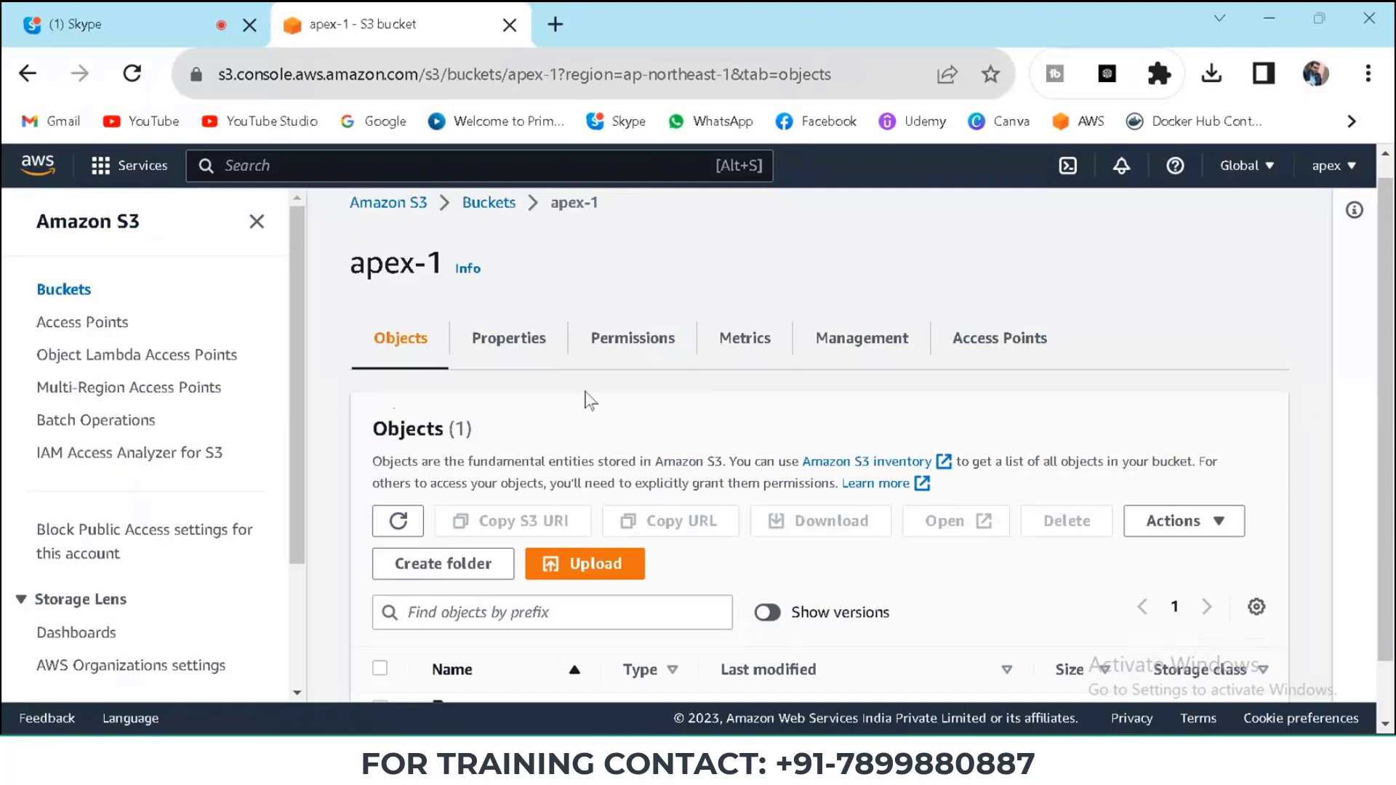
left_click(850, 342)
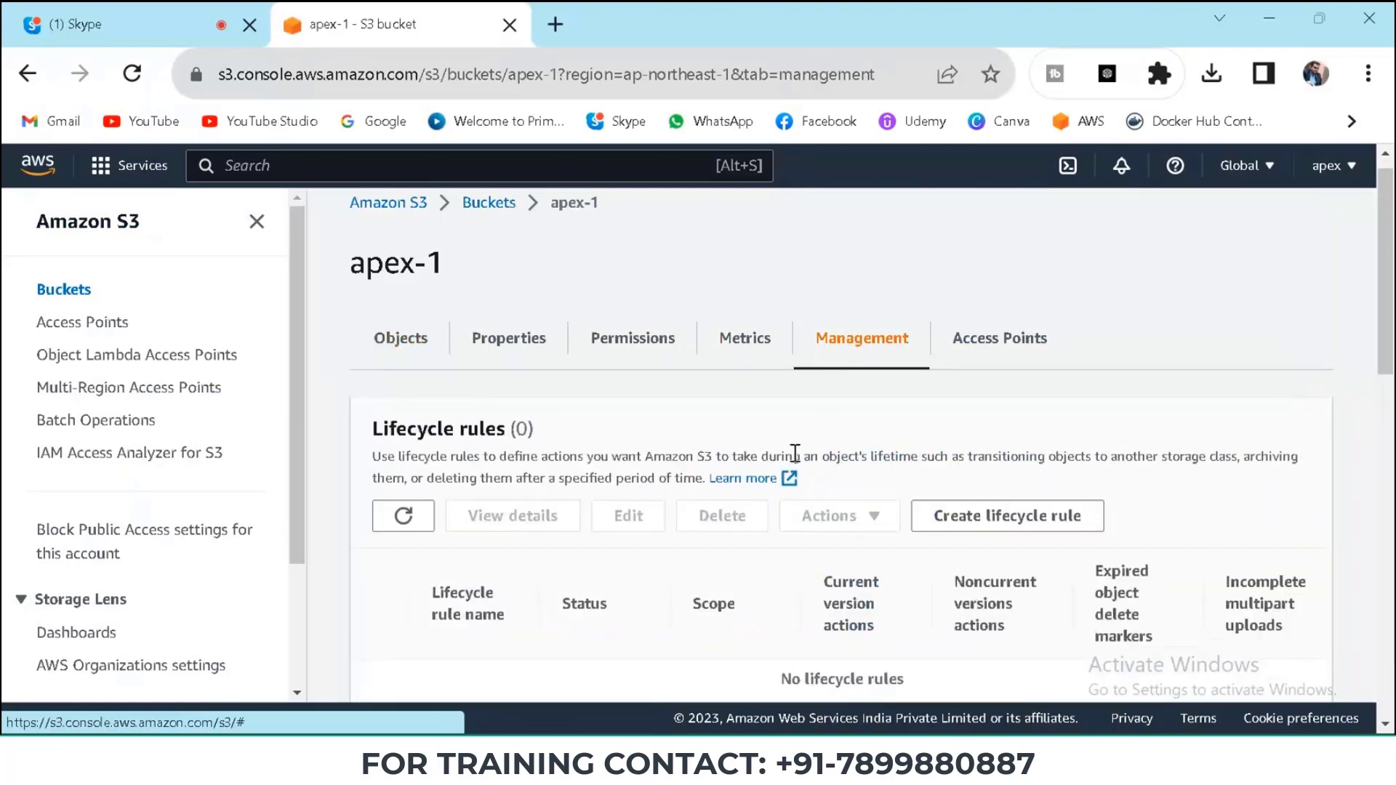
scroll(789, 462, "down", 5)
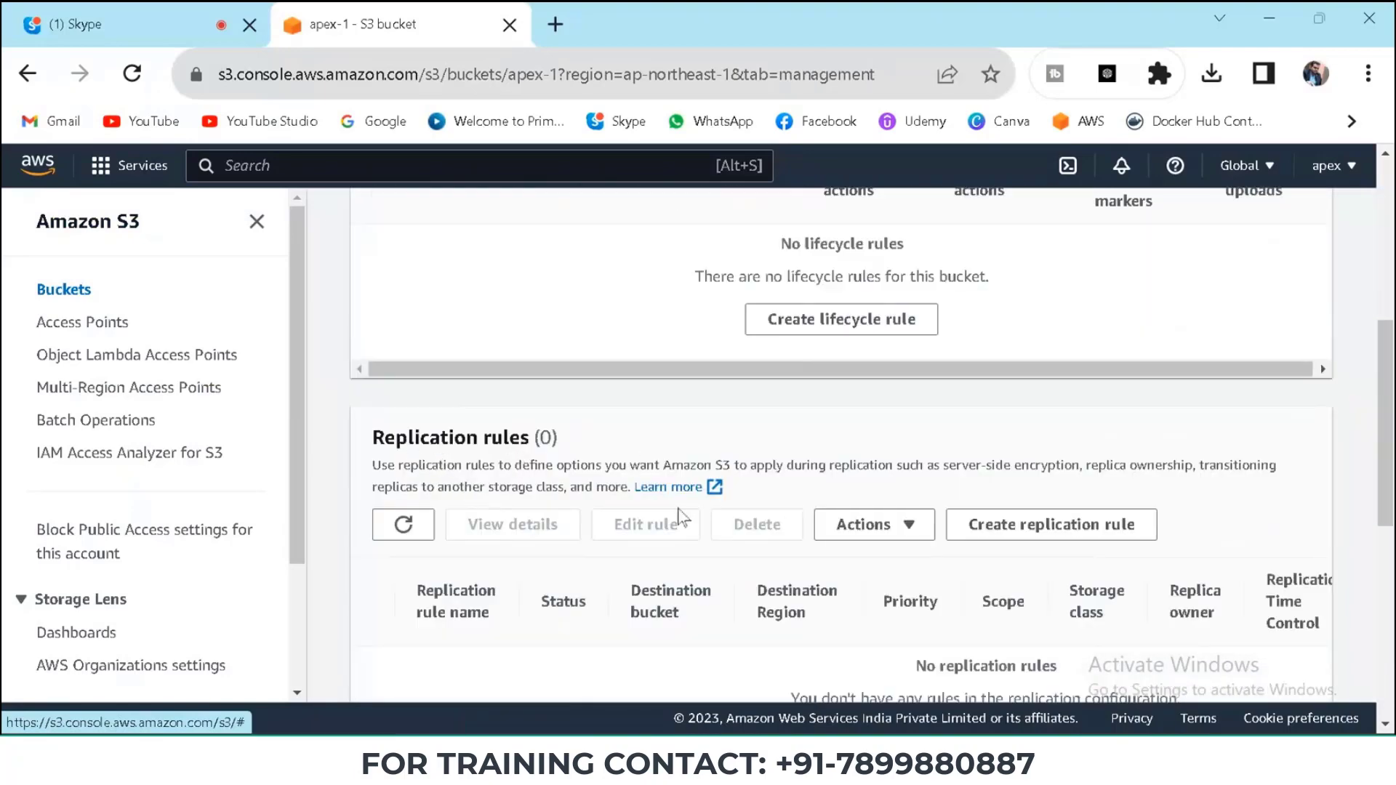
scroll(689, 522, "down", 3)
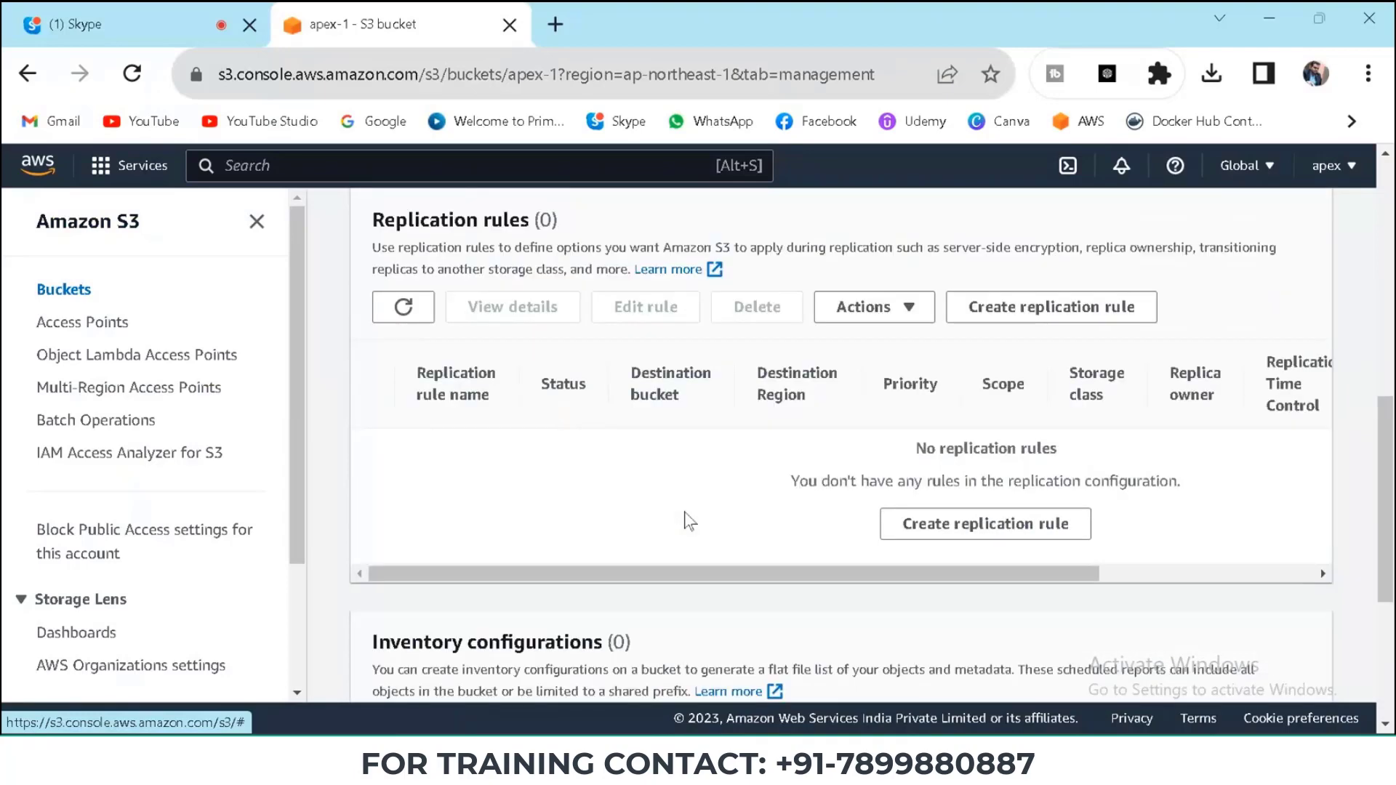
scroll(690, 522, "up", 8)
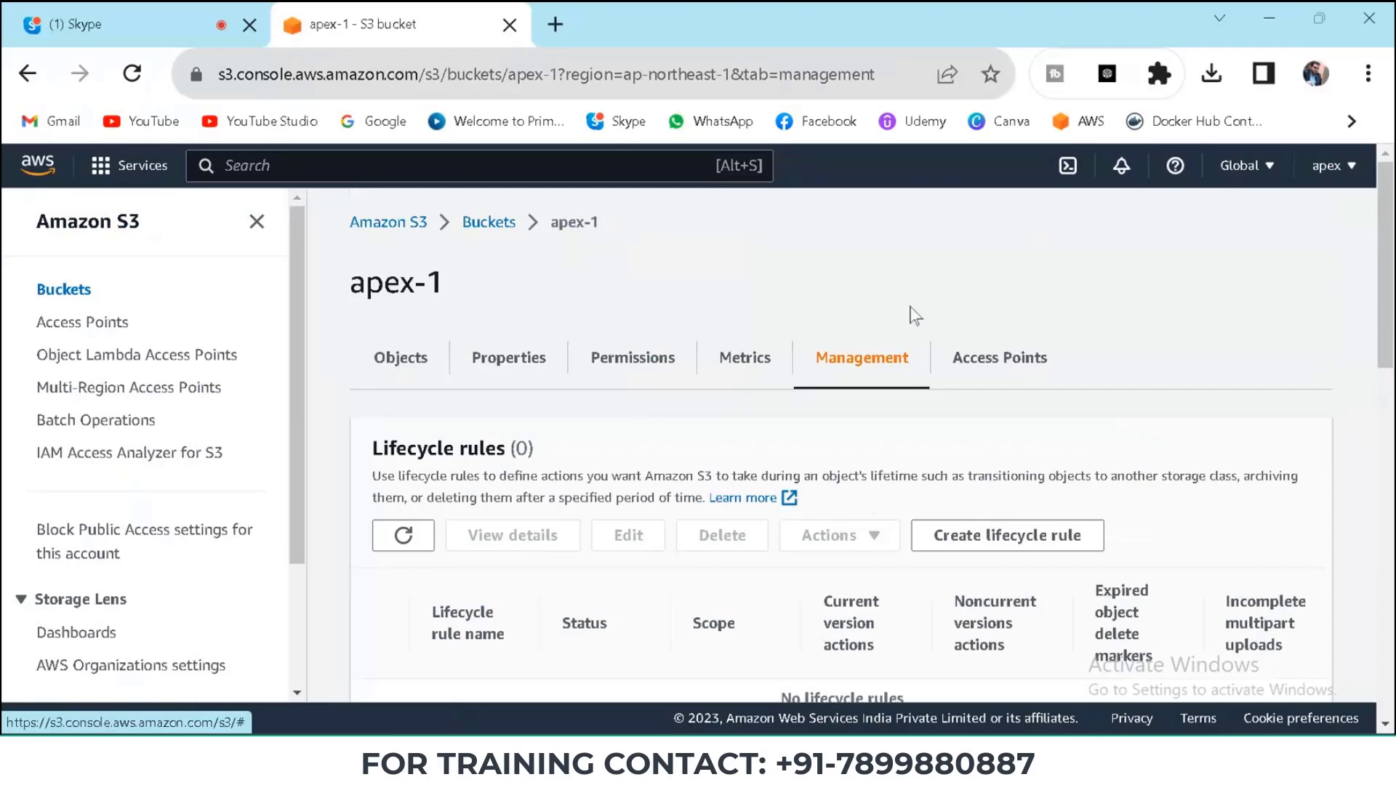
scroll(920, 346, "down", 10)
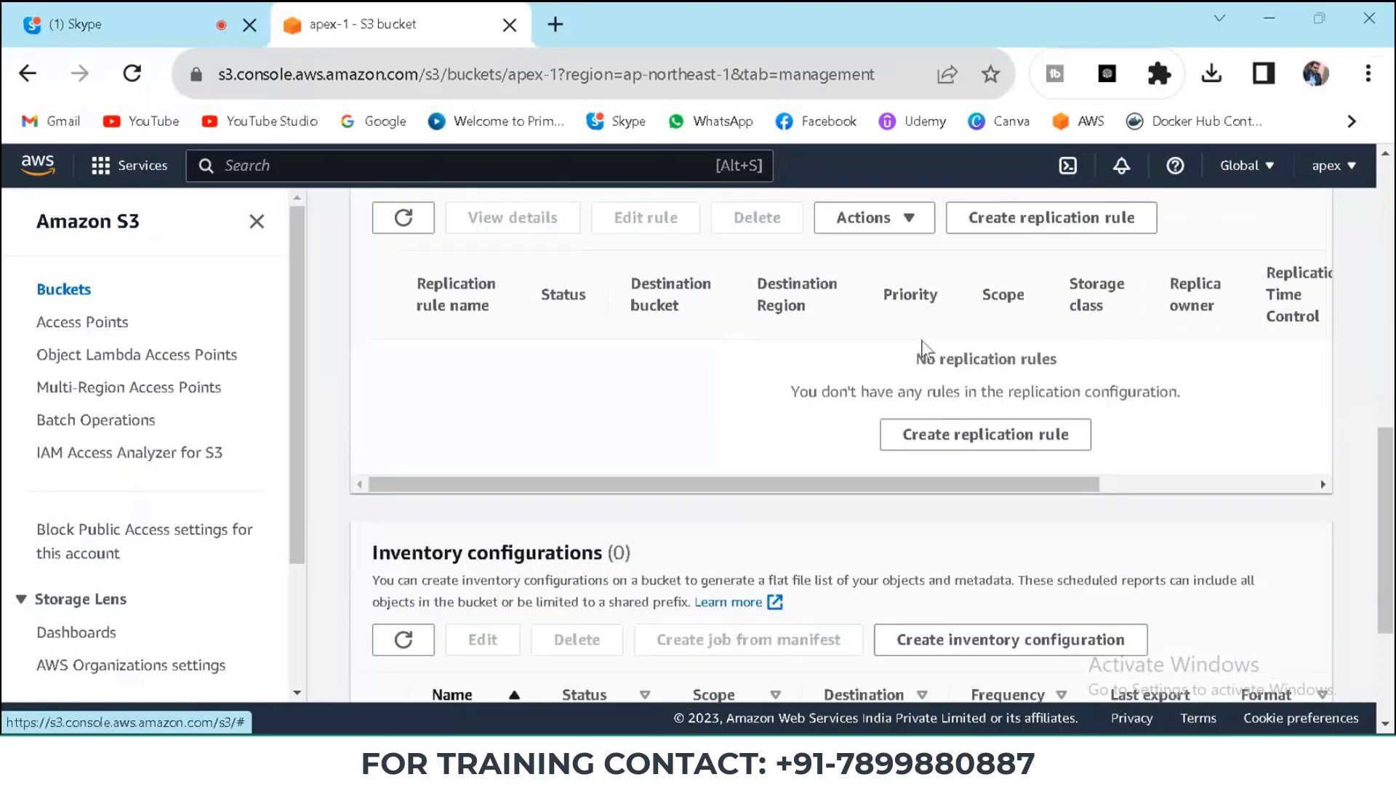
scroll(922, 346, "down", 3)
scroll(526, 389, "up", 6)
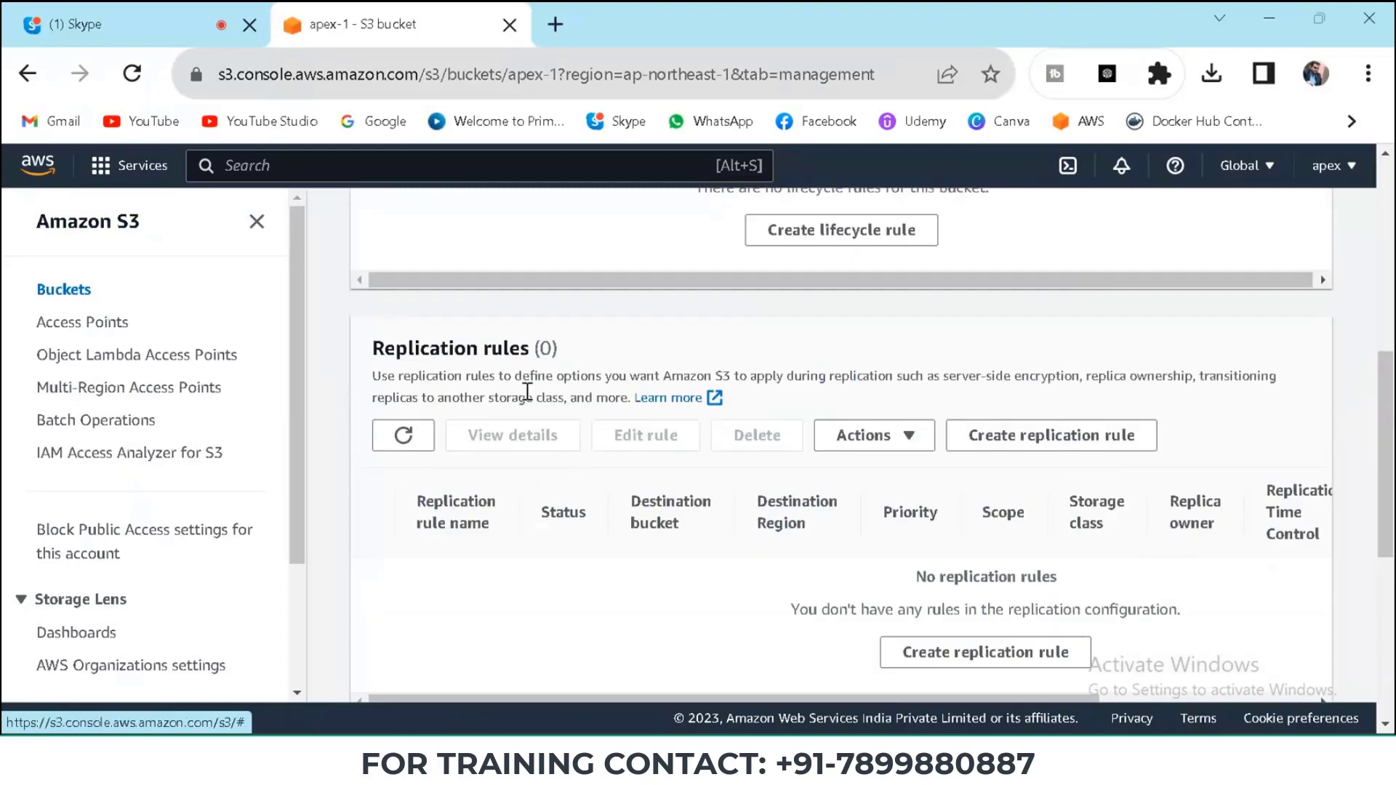
left_click(946, 656)
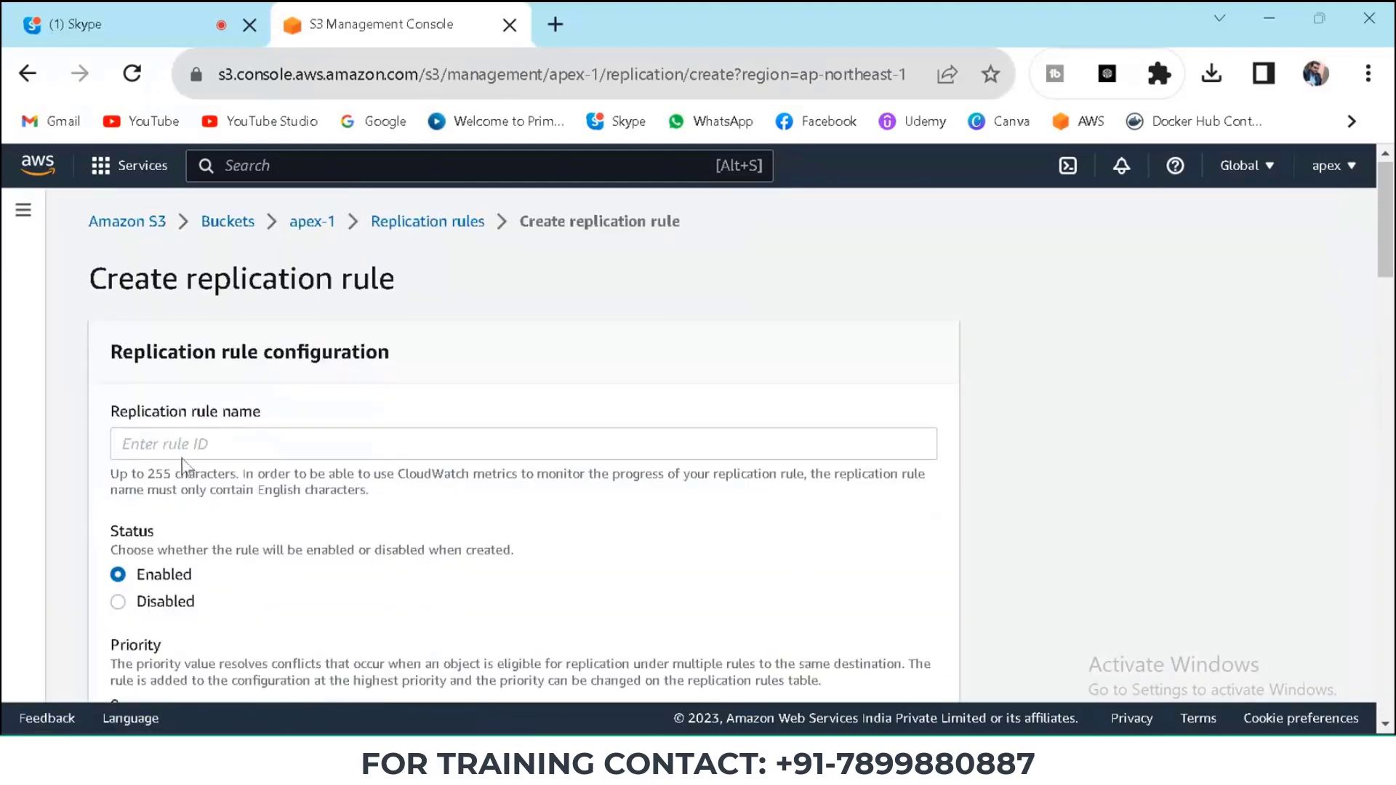
- Name the replication rule "apex replication 1"
left_click(281, 456)
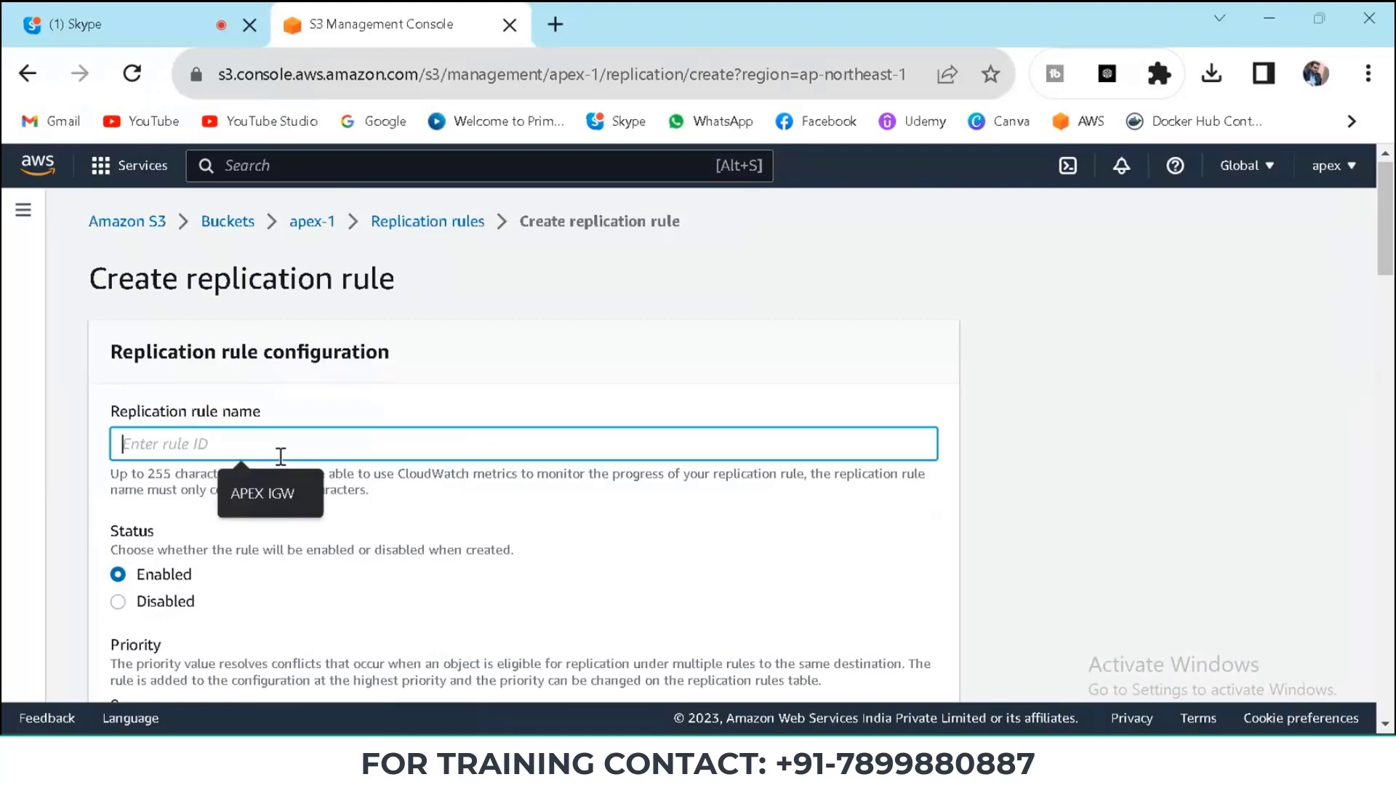
type("apex")
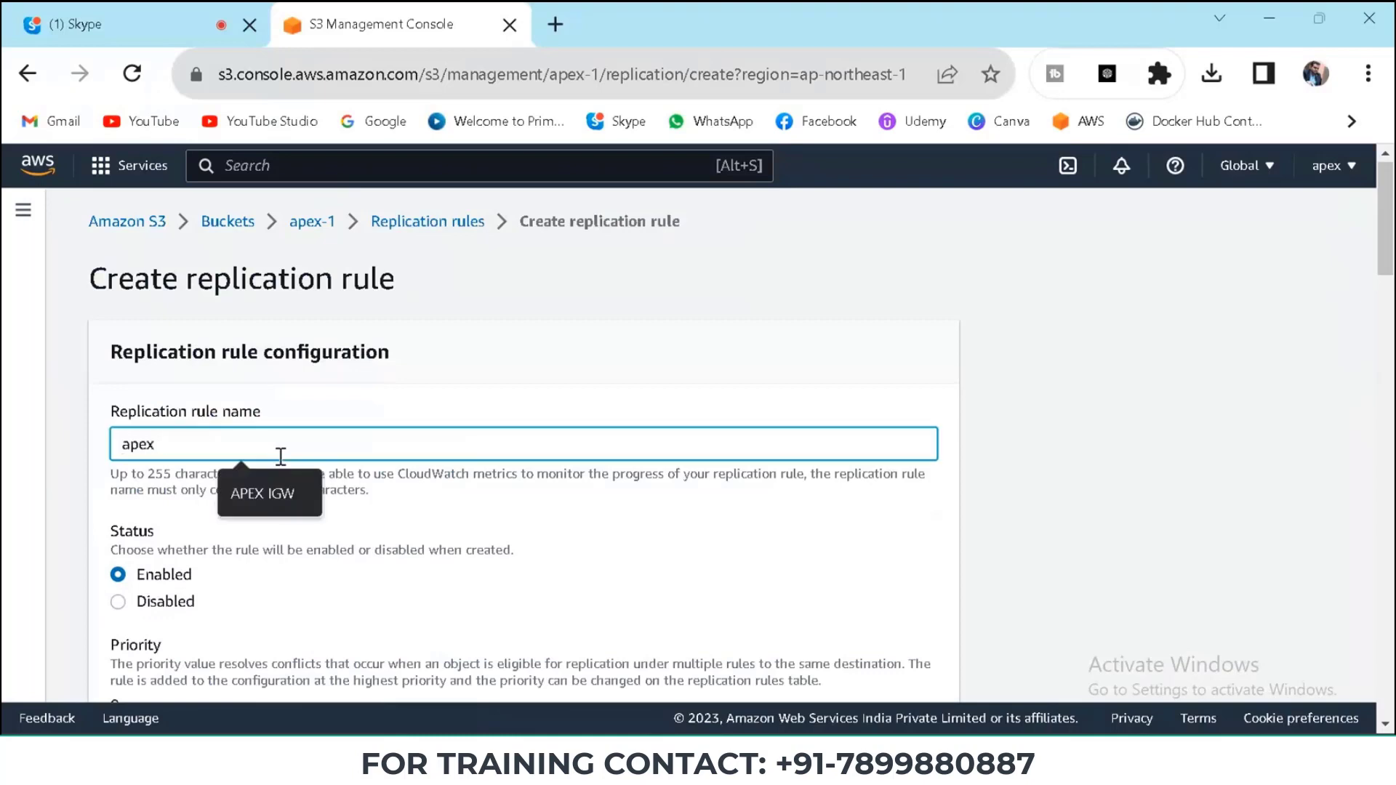
type(" re")
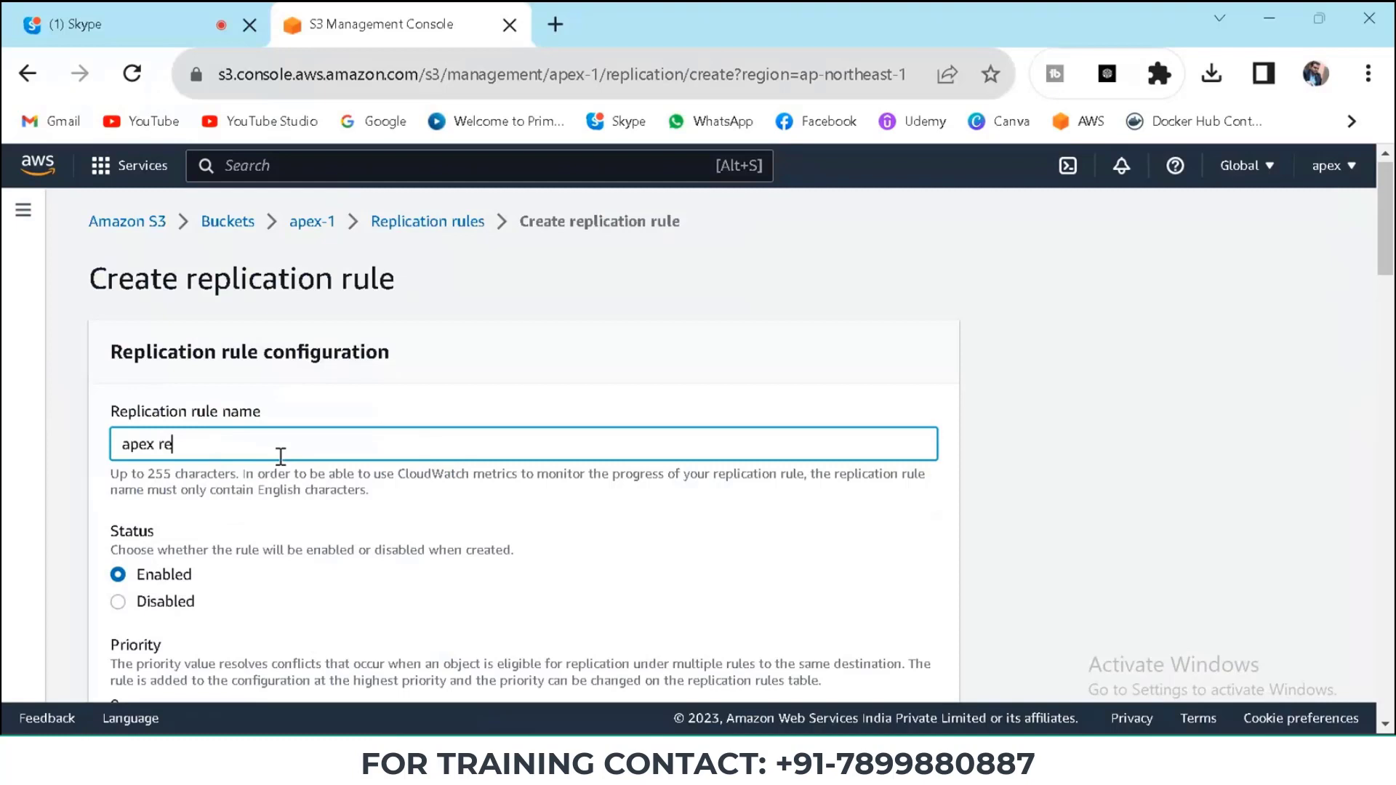
type("plication 1")
- Set the replication rule's scope to apply to all objects in the source bucket apex-1
scroll(304, 570, "down", 6)
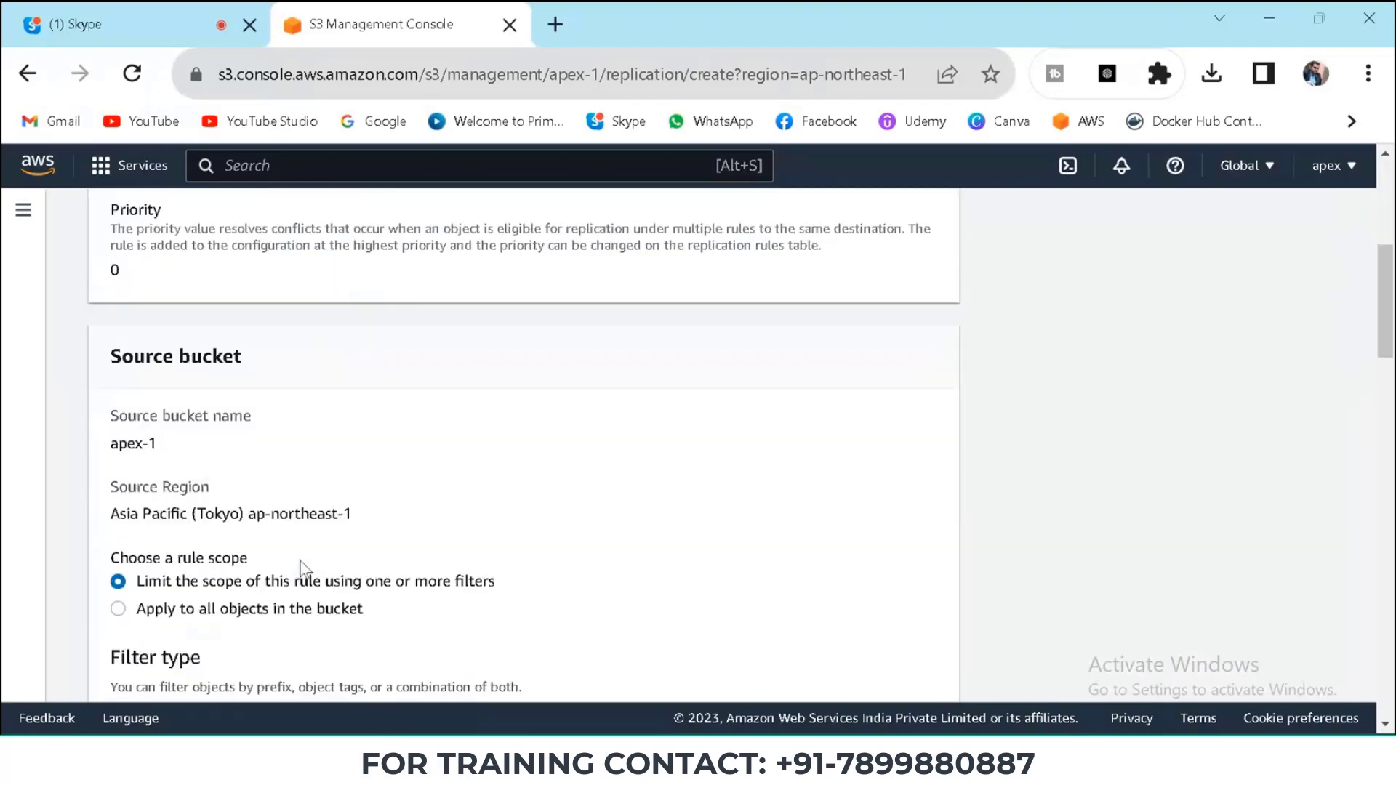
scroll(304, 570, "down", 1)
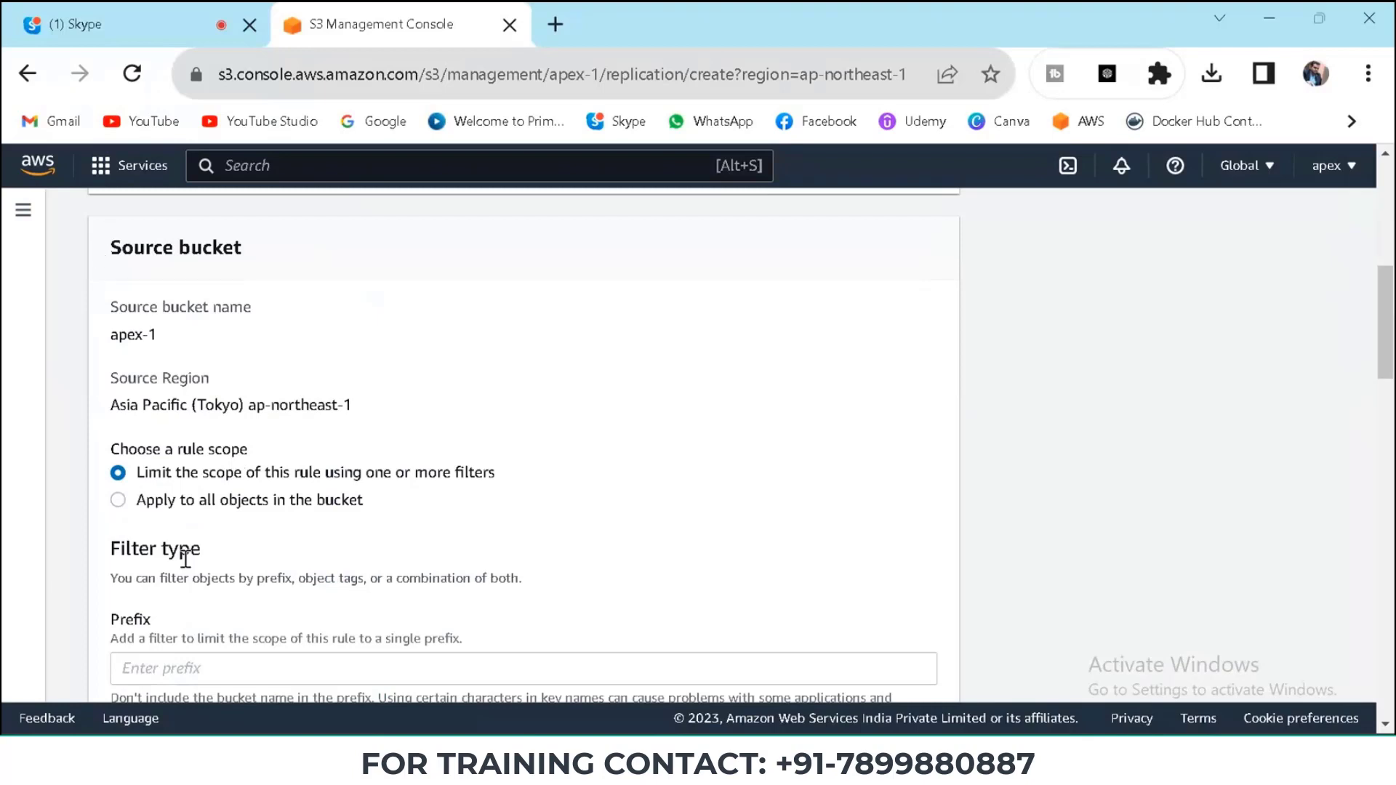
left_click(134, 510)
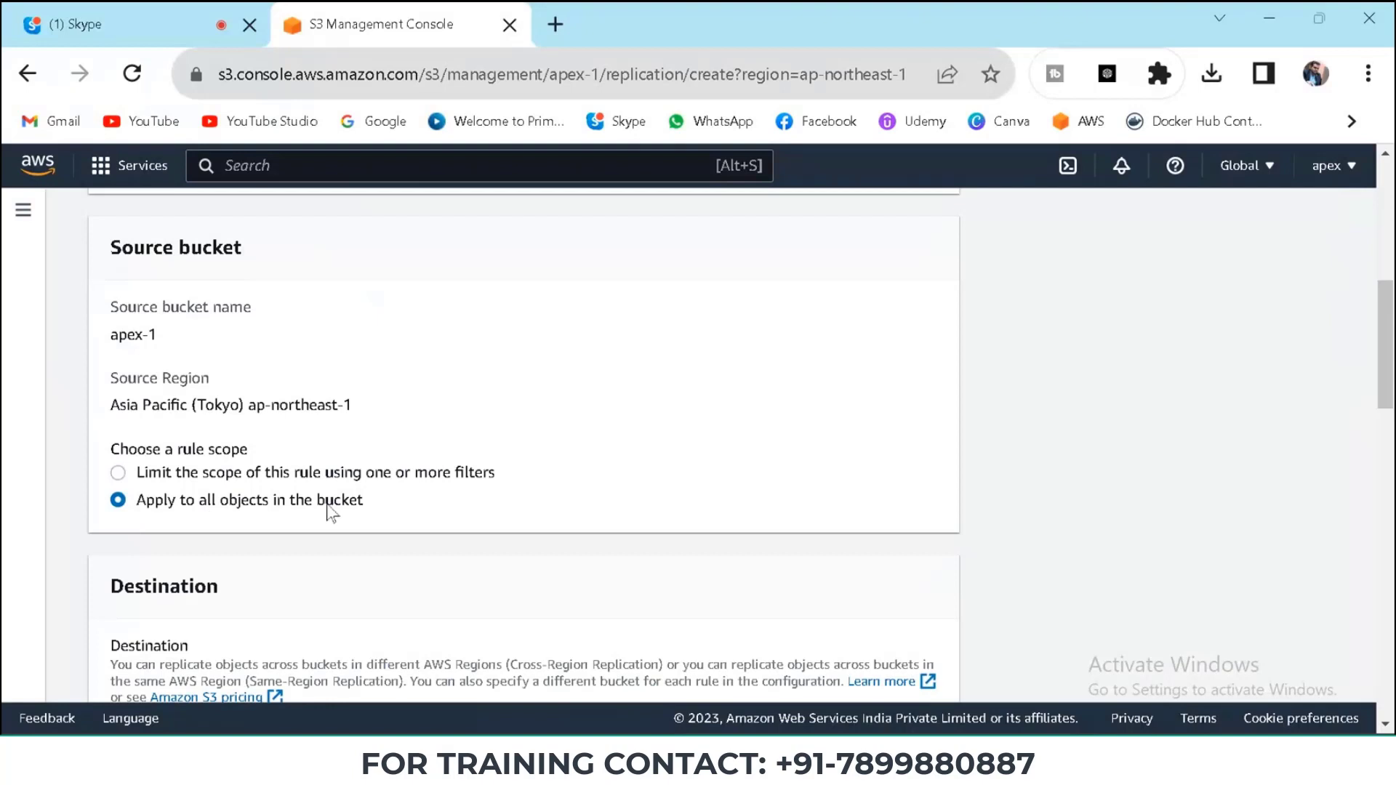
scroll(331, 511, "down", 3)
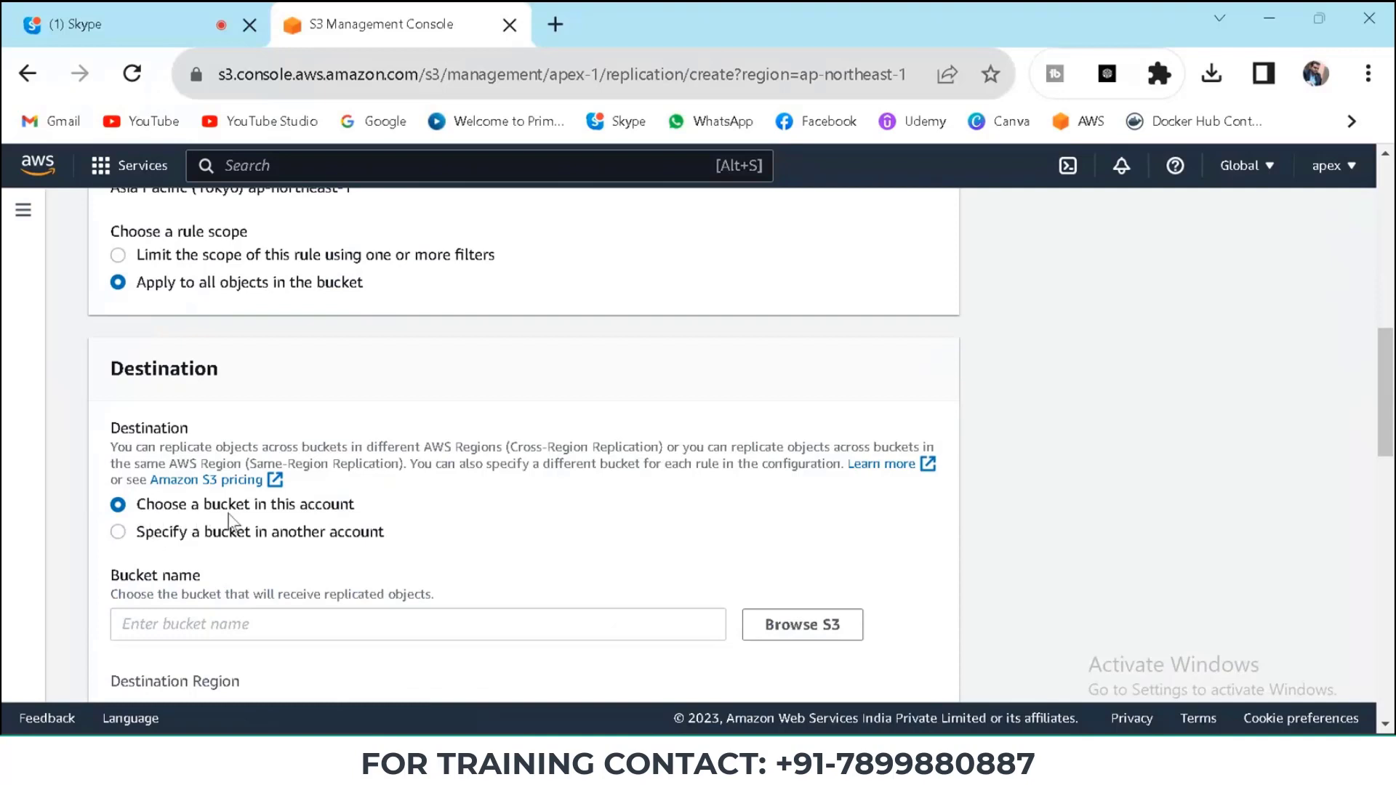
- Choose the apex-2 bucket in this account as the replication destination
left_click(794, 629)
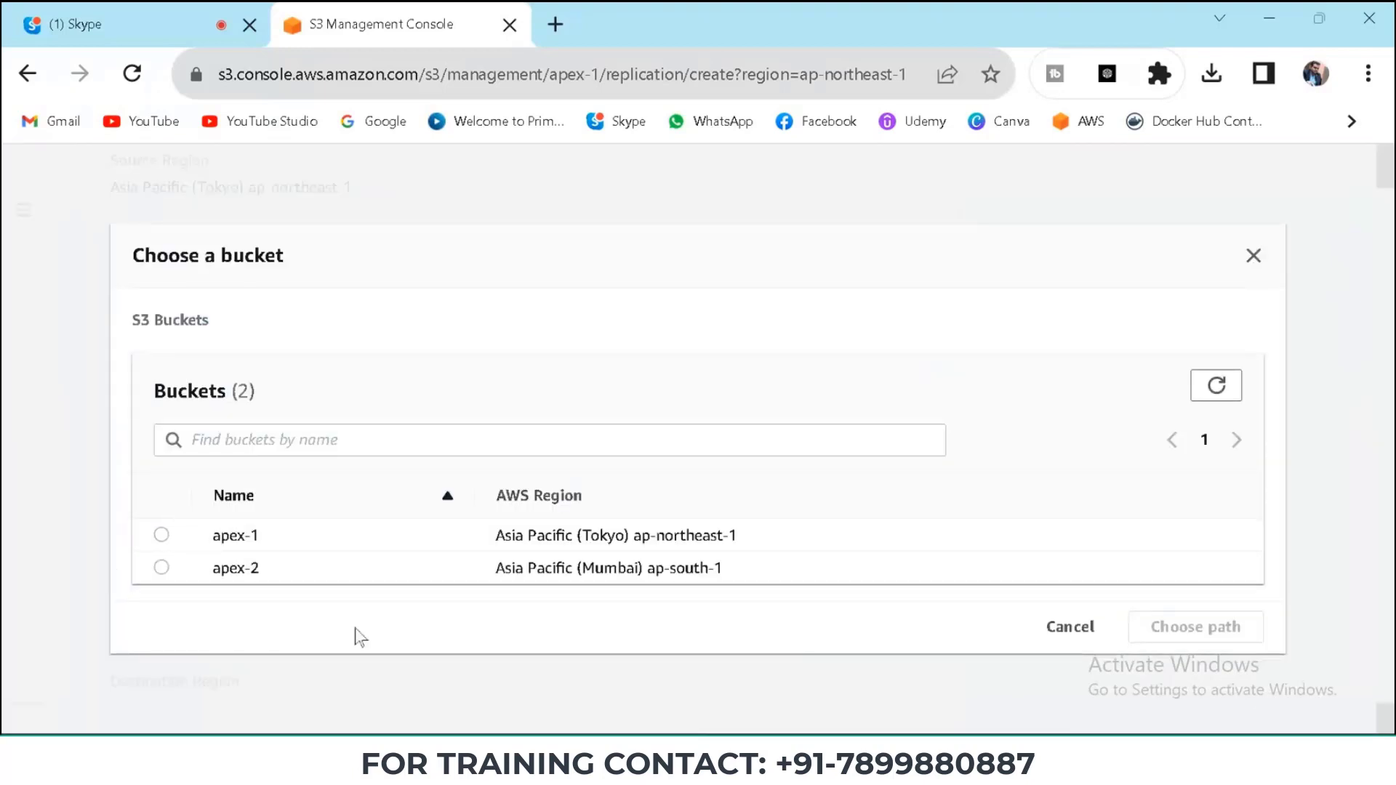
left_click(162, 569)
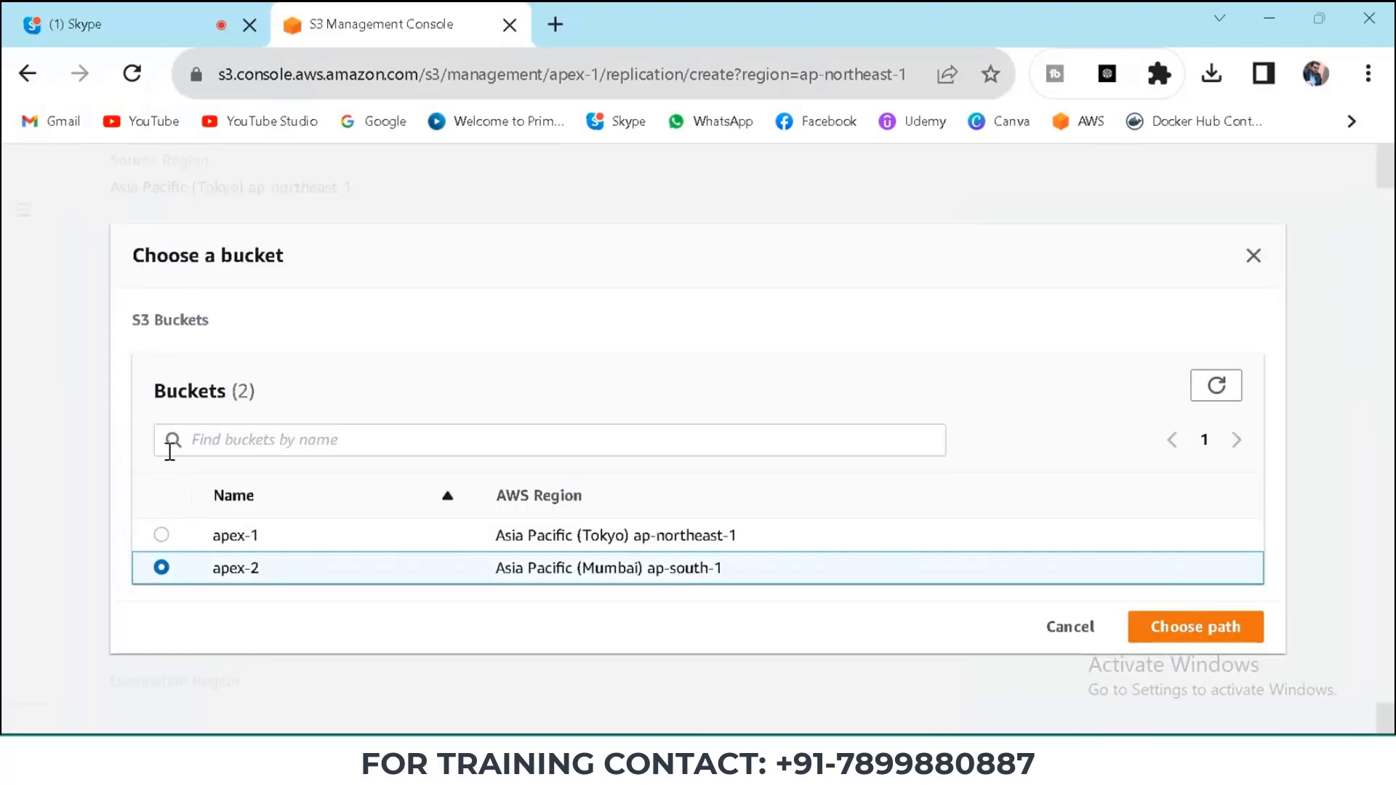
left_click(1190, 629)
- Set the replication rule's IAM role to Create new role
scroll(800, 533, "down", 5)
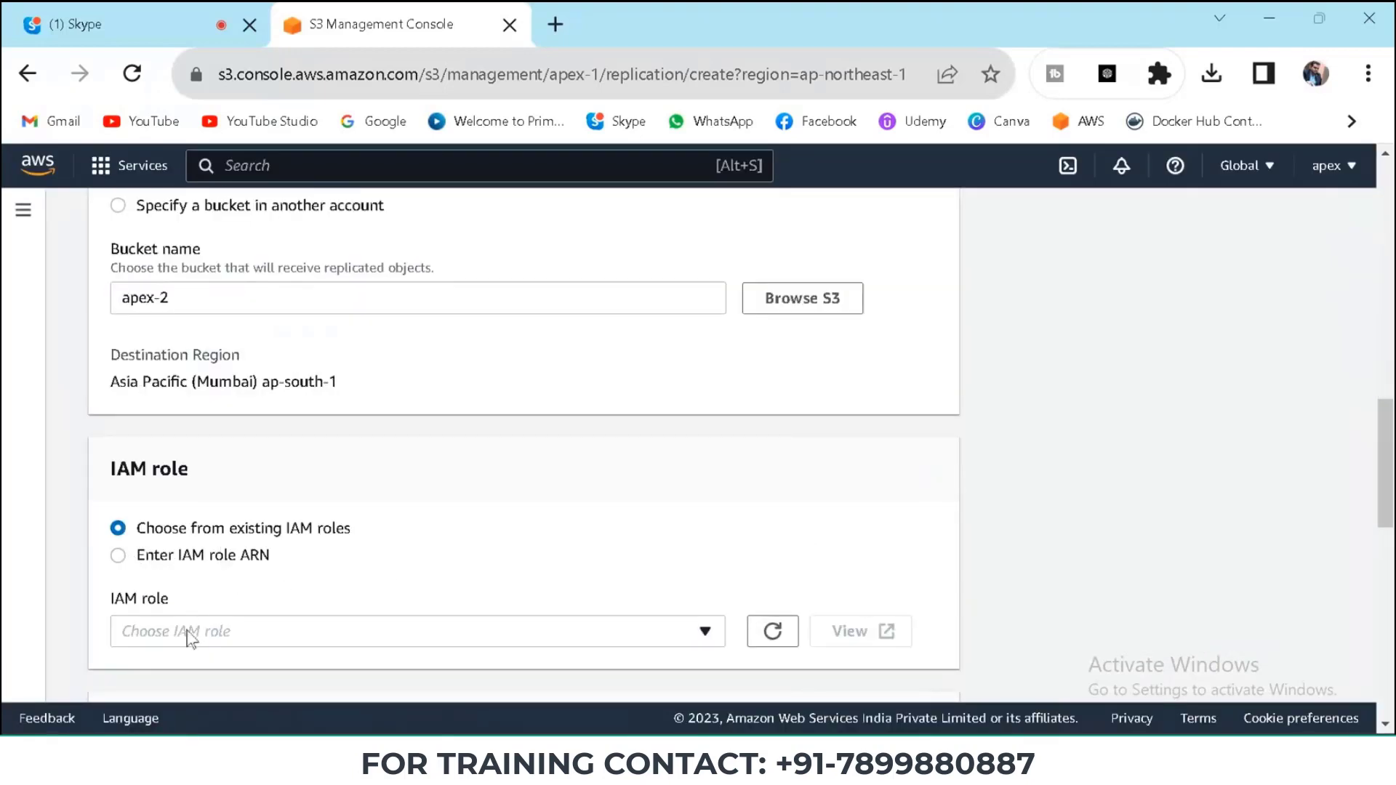
left_click(347, 643)
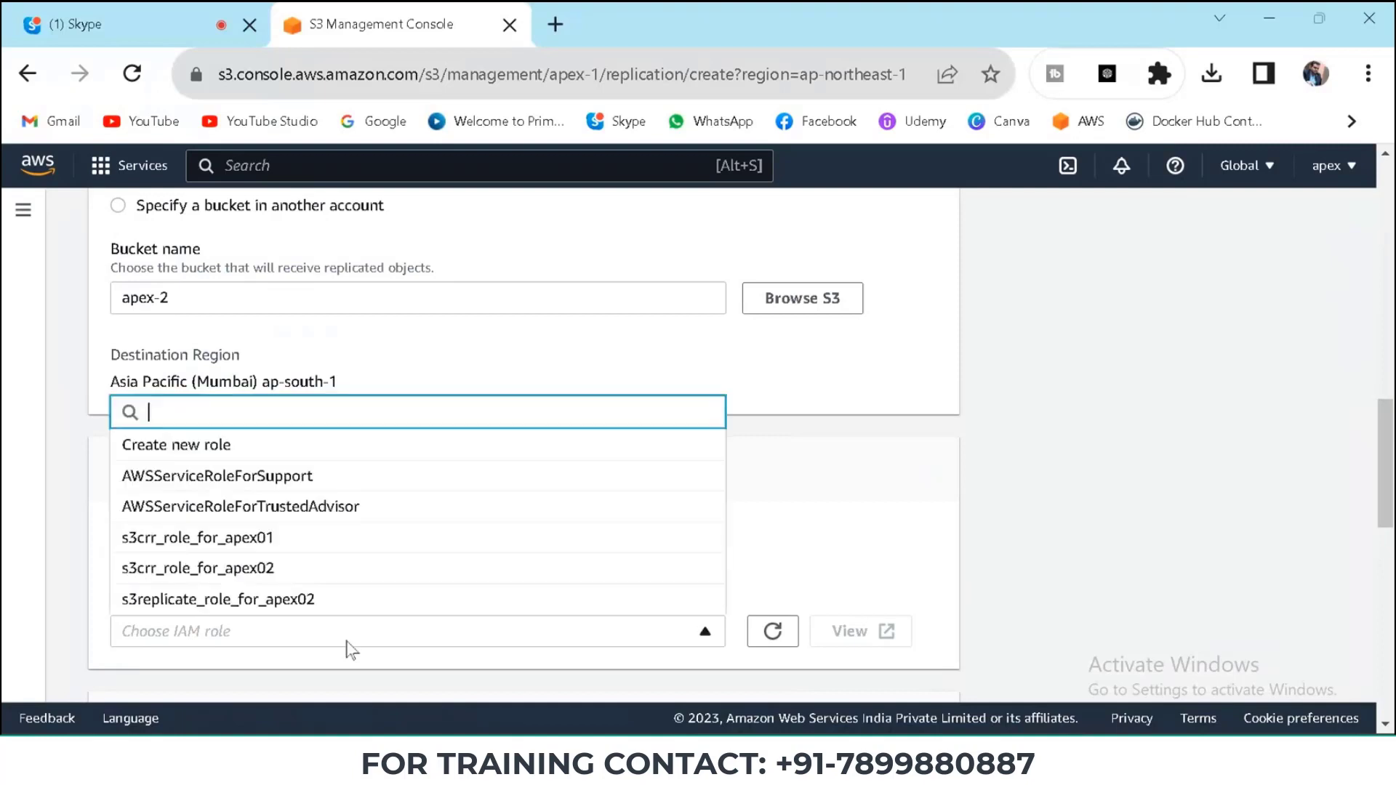
left_click(195, 447)
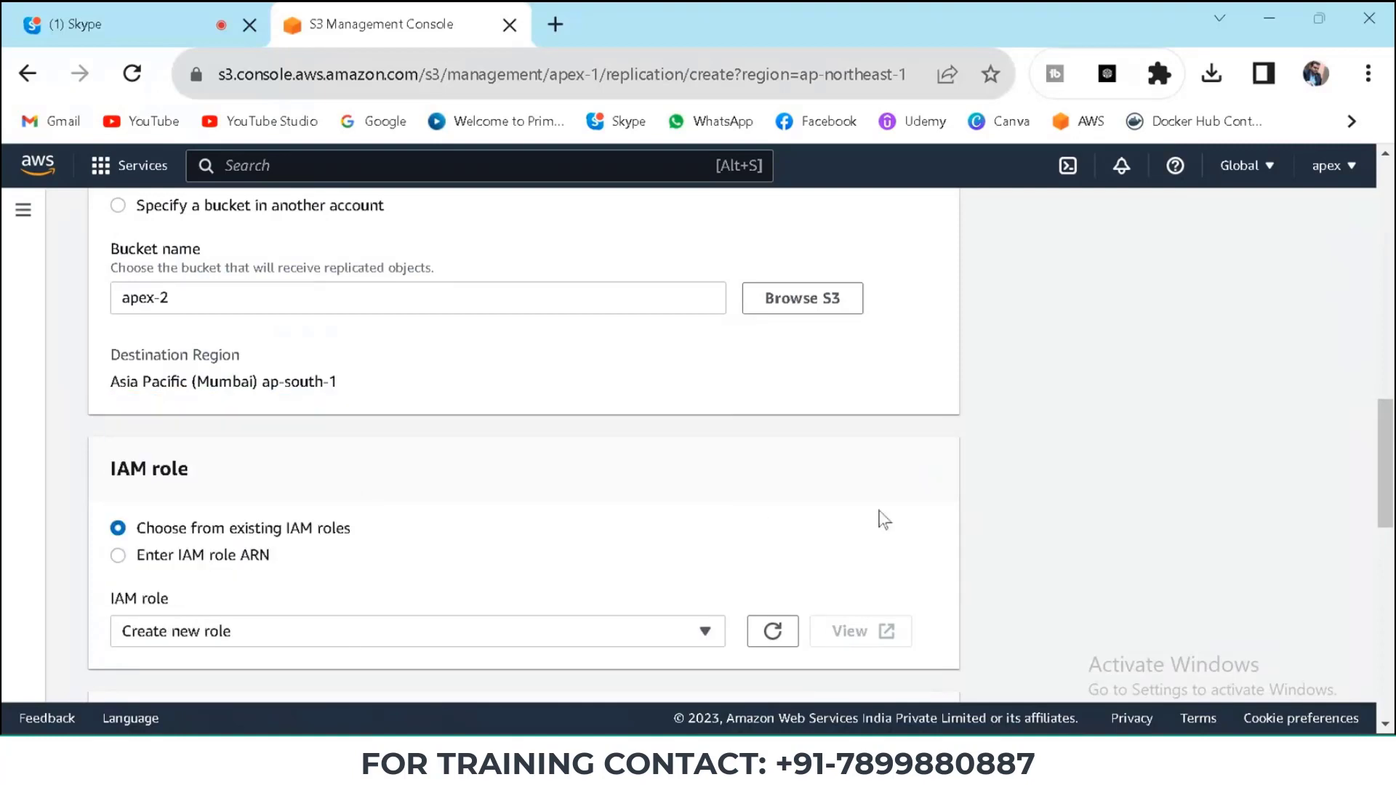
scroll(883, 519, "down", 3)
scroll(884, 520, "down", 2)
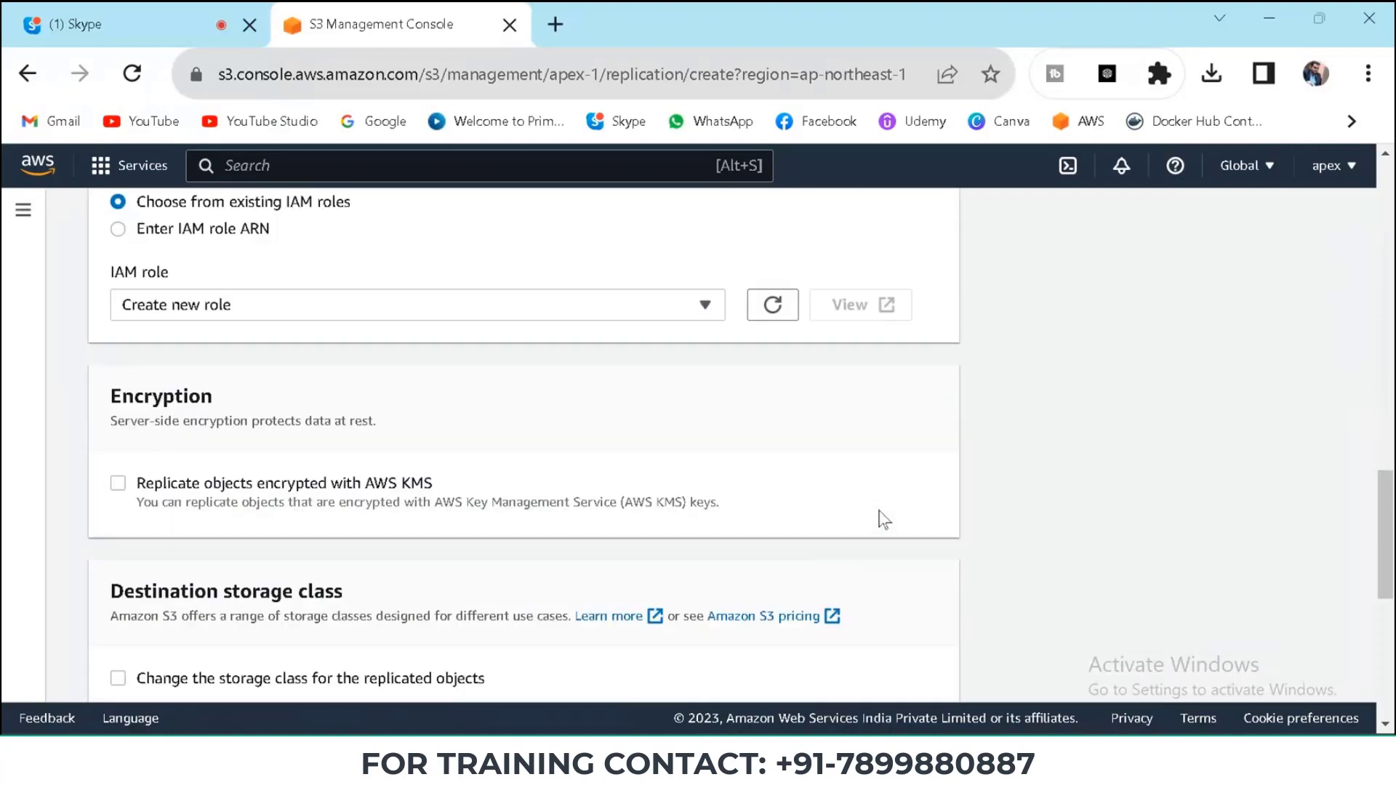
left_click(159, 493)
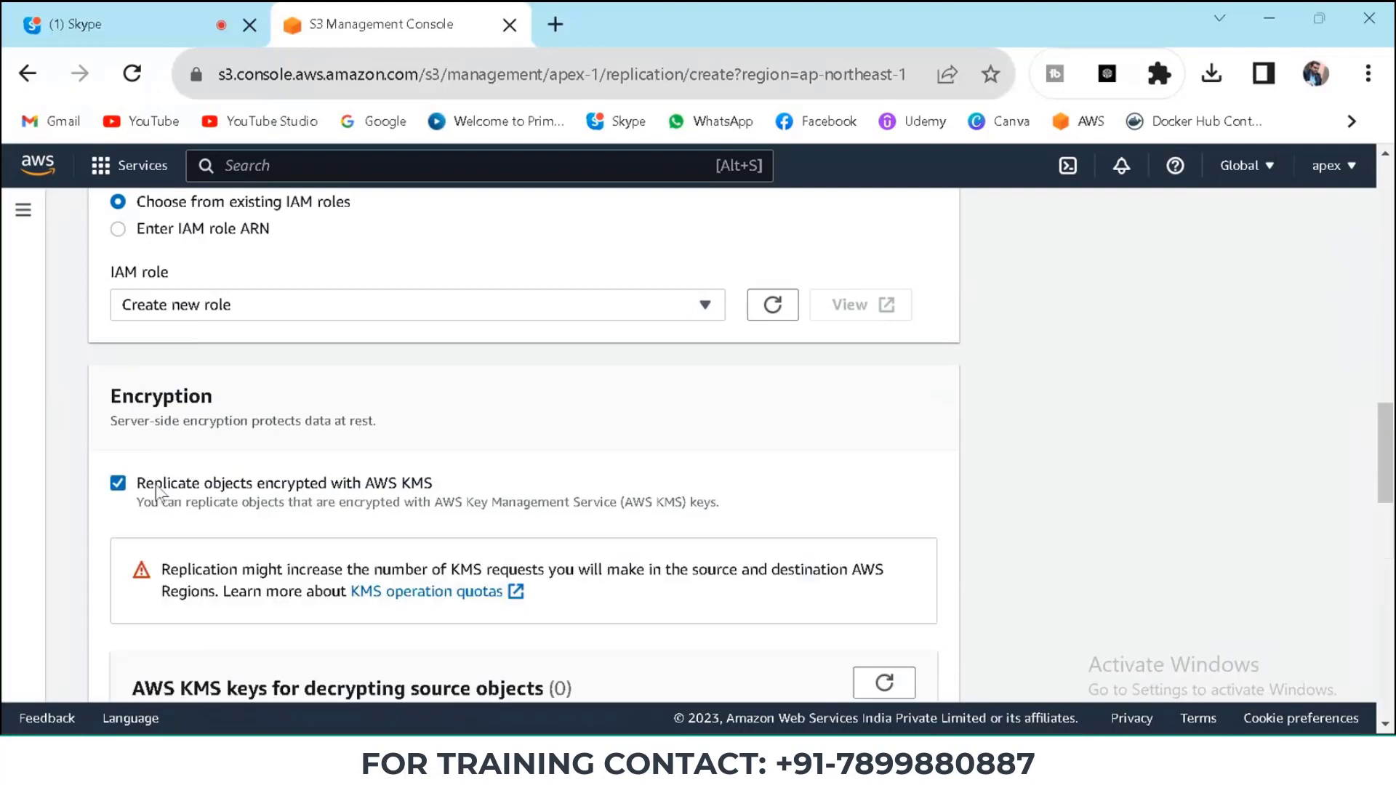
left_click(159, 493)
scroll(158, 489, "down", 2)
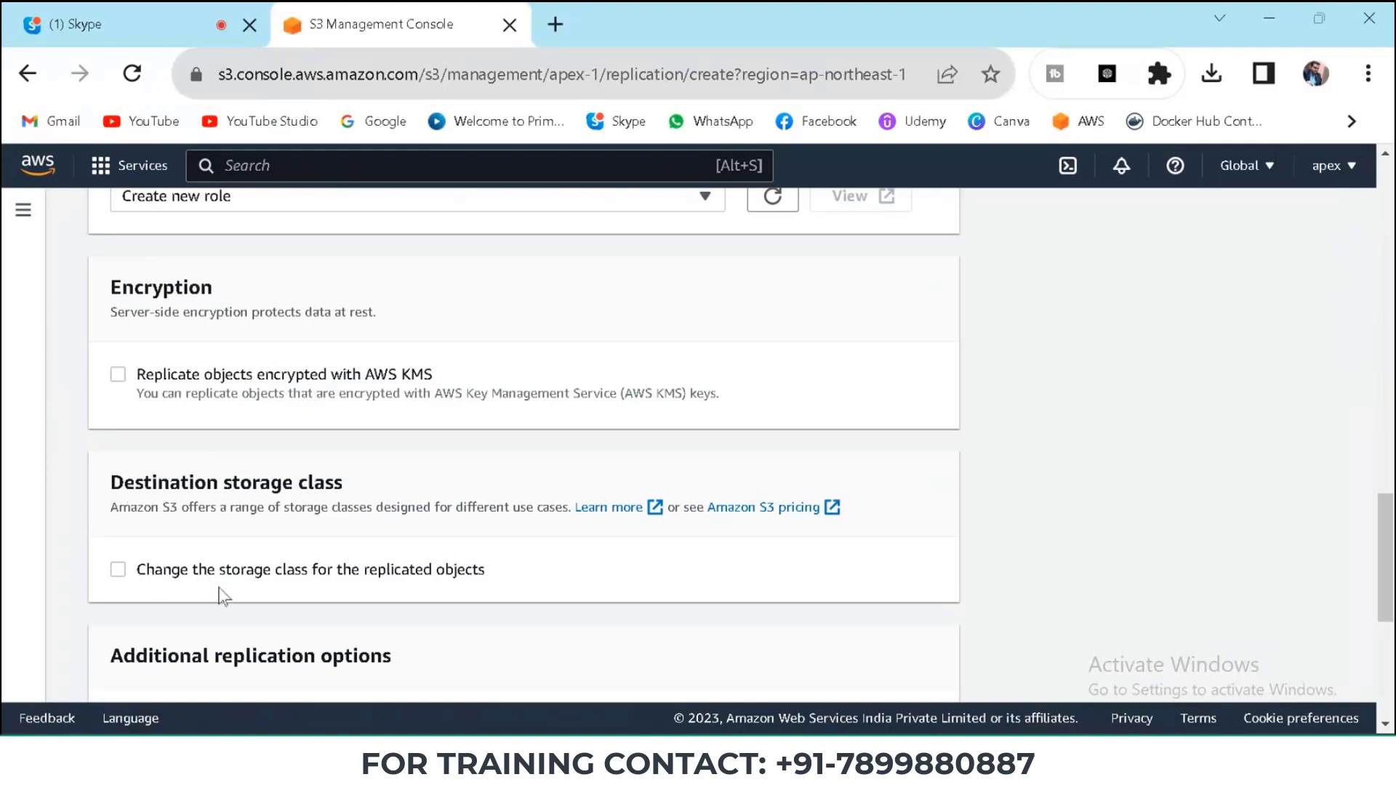
left_click(336, 572)
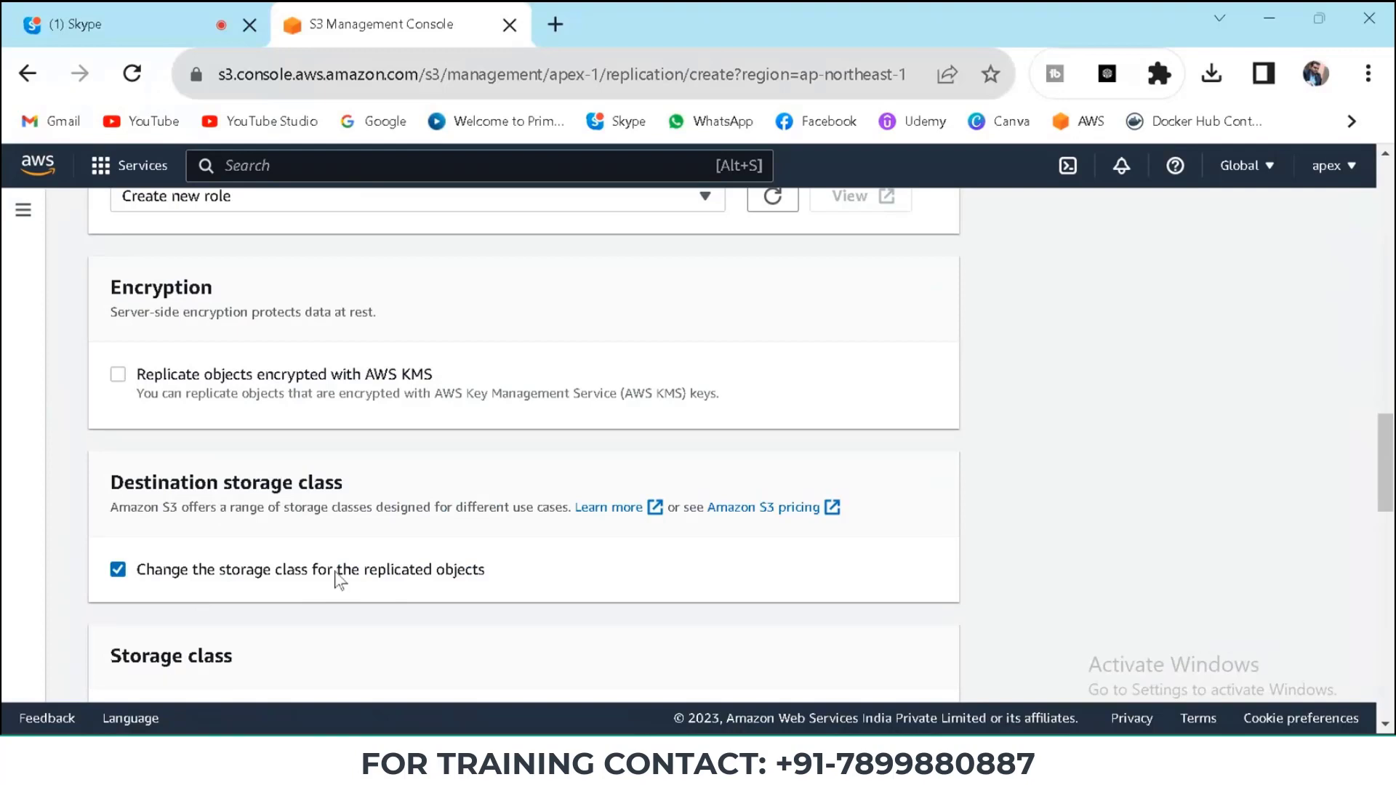
left_click(336, 572)
- Enable Replication Time Control, delete marker replication and replica modification sync for the replication rule
scroll(334, 570, "down", 4)
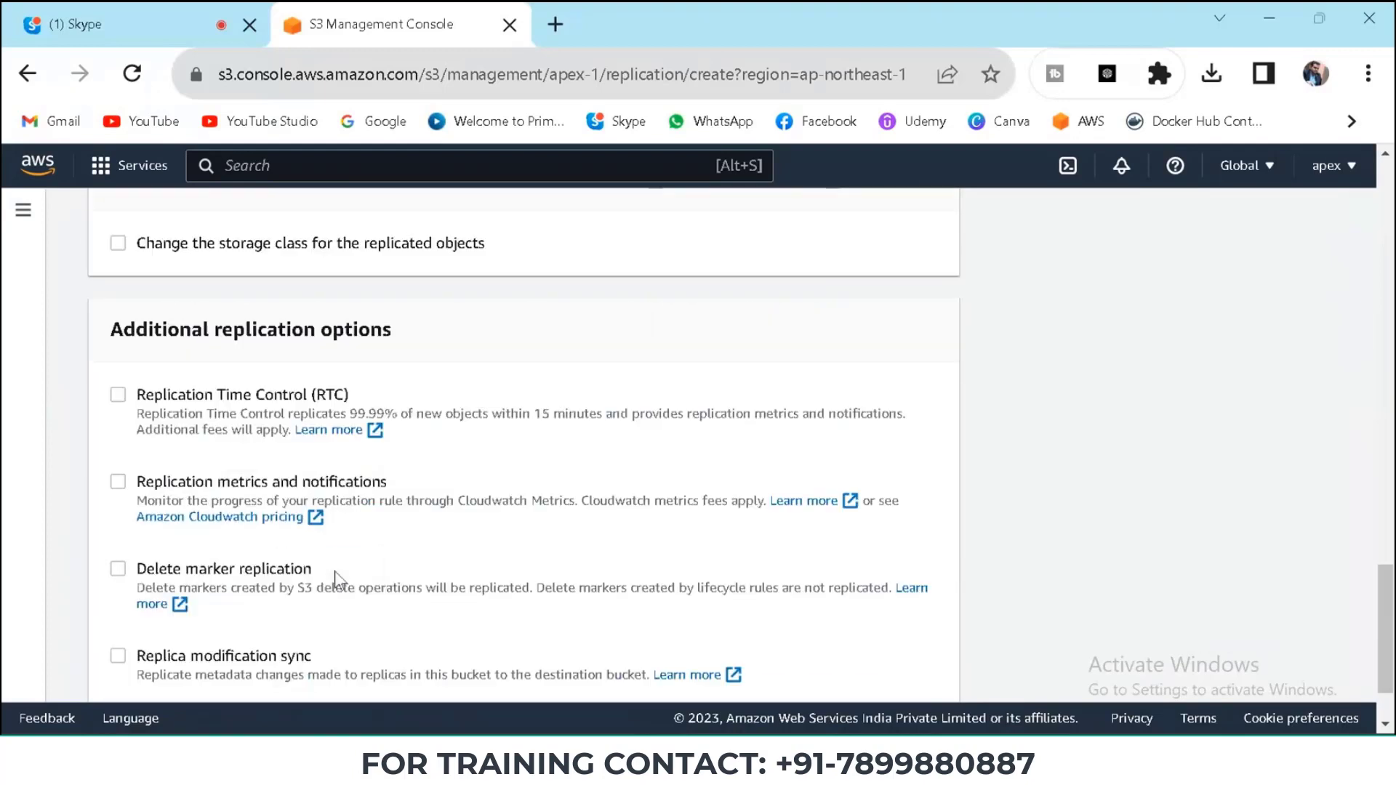
left_click(142, 397)
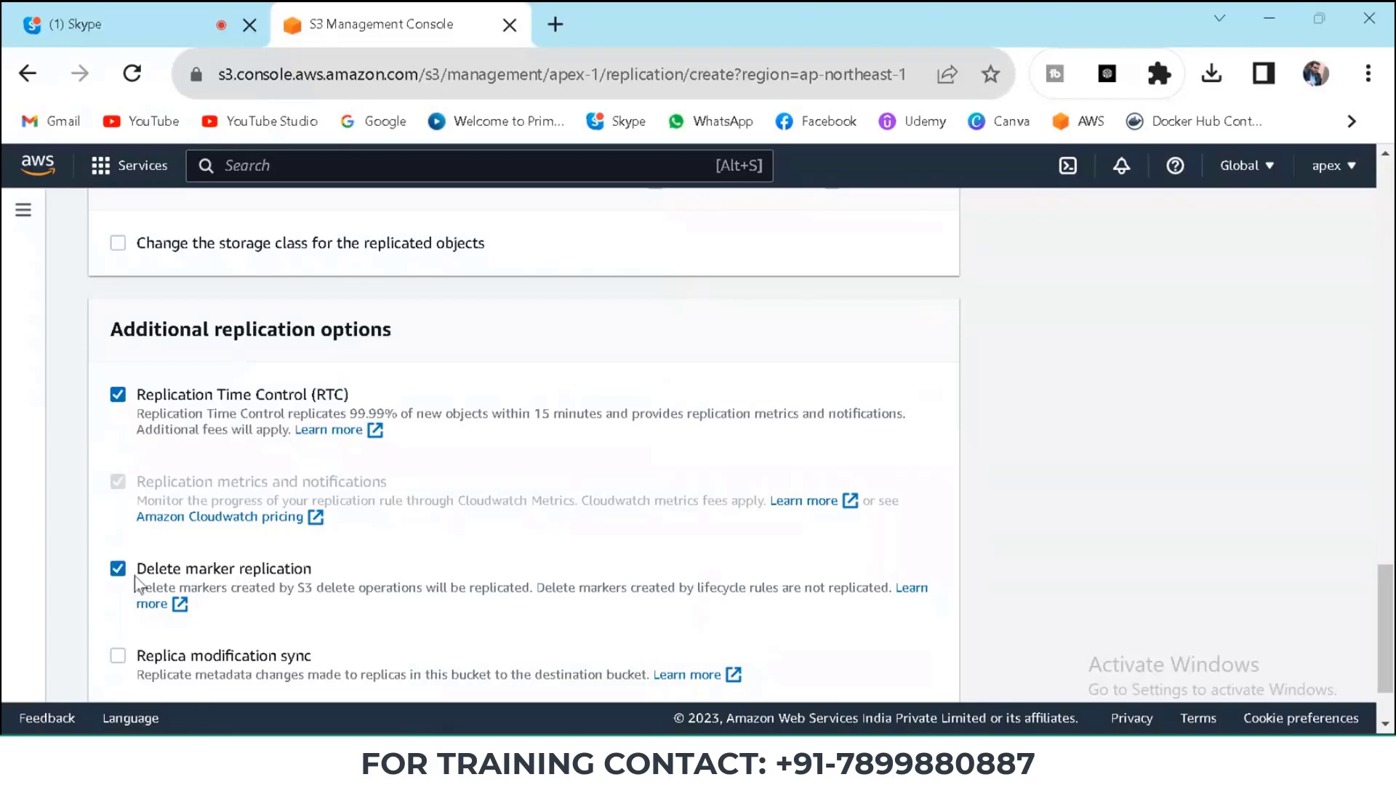
left_click(130, 658)
scroll(578, 574, "down", 2)
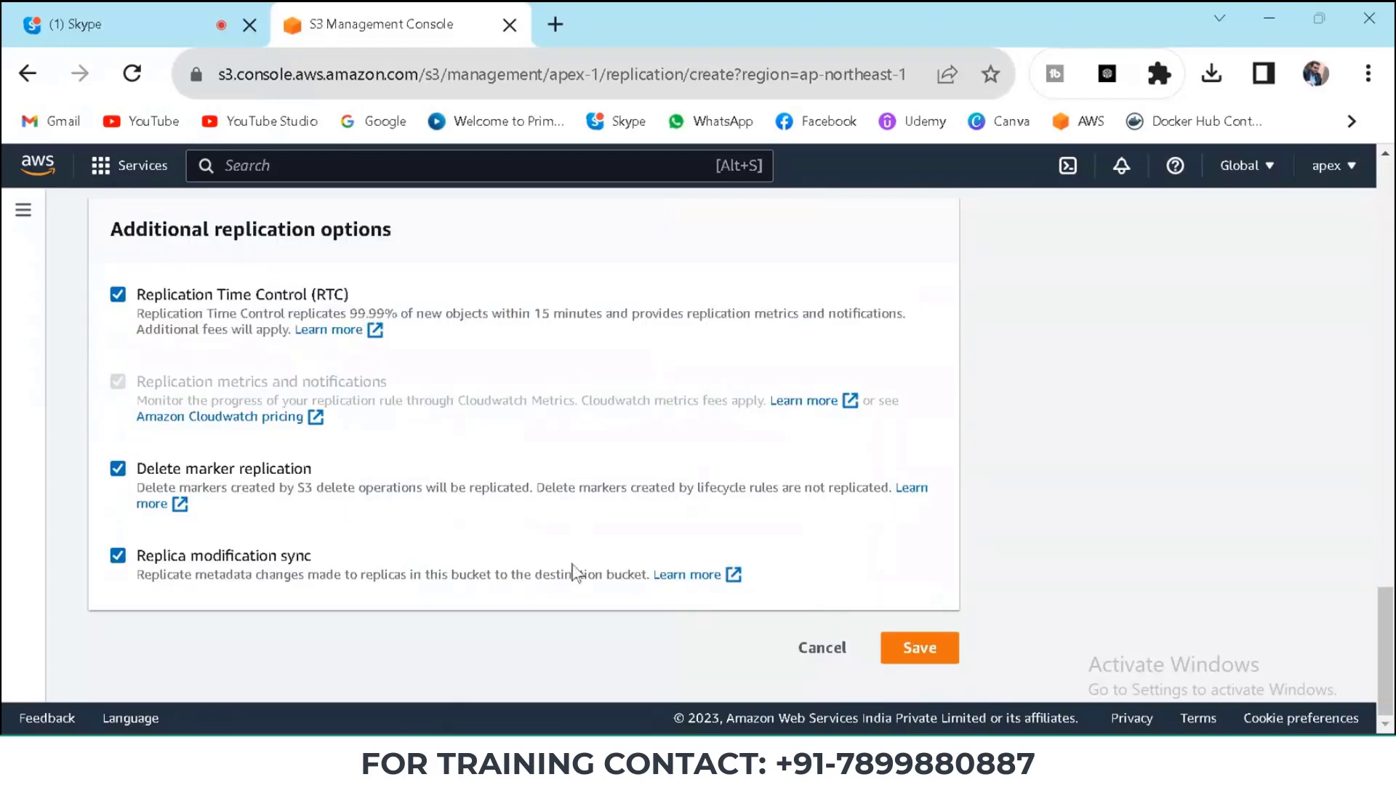
- Save the replication rule and choose to replicate the existing objects
left_click(928, 649)
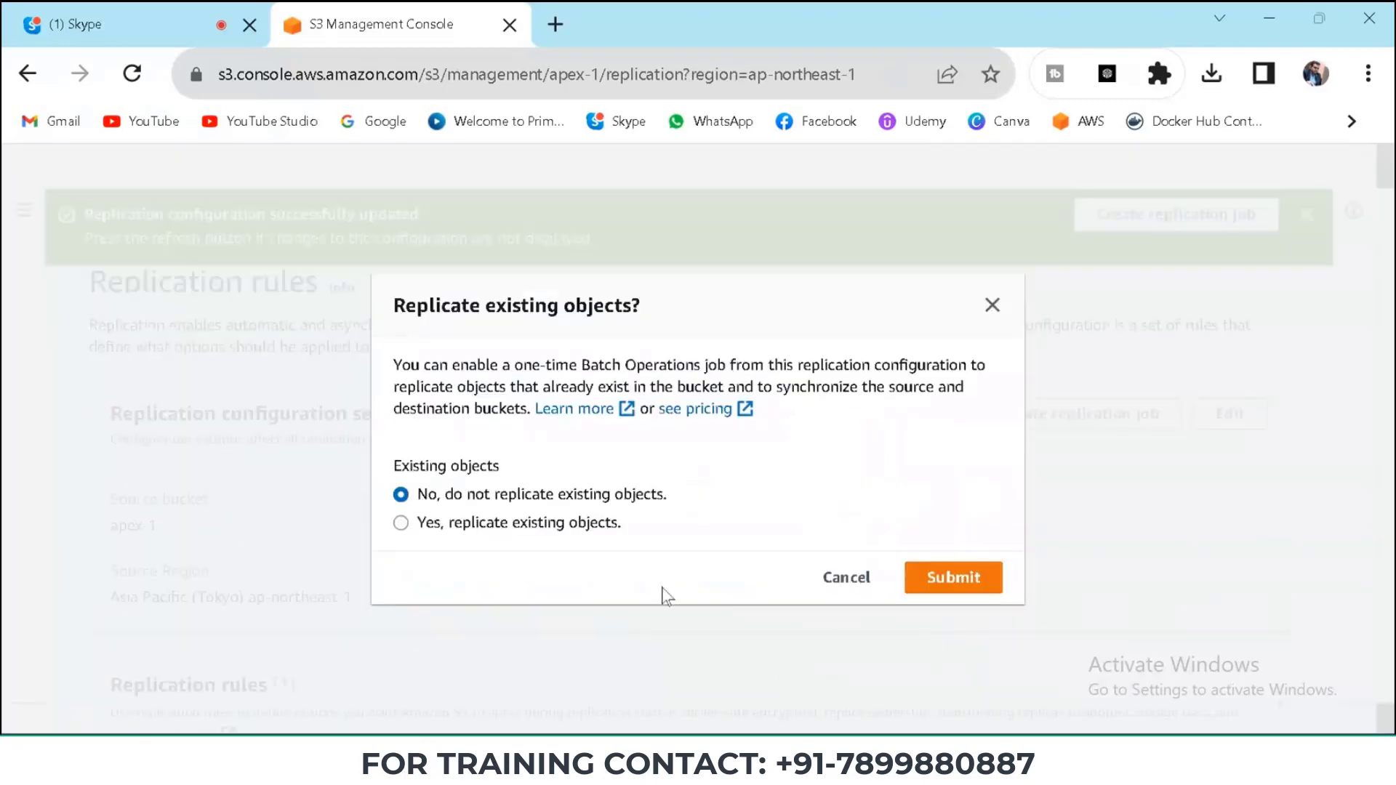
left_click(479, 523)
left_click(953, 578)
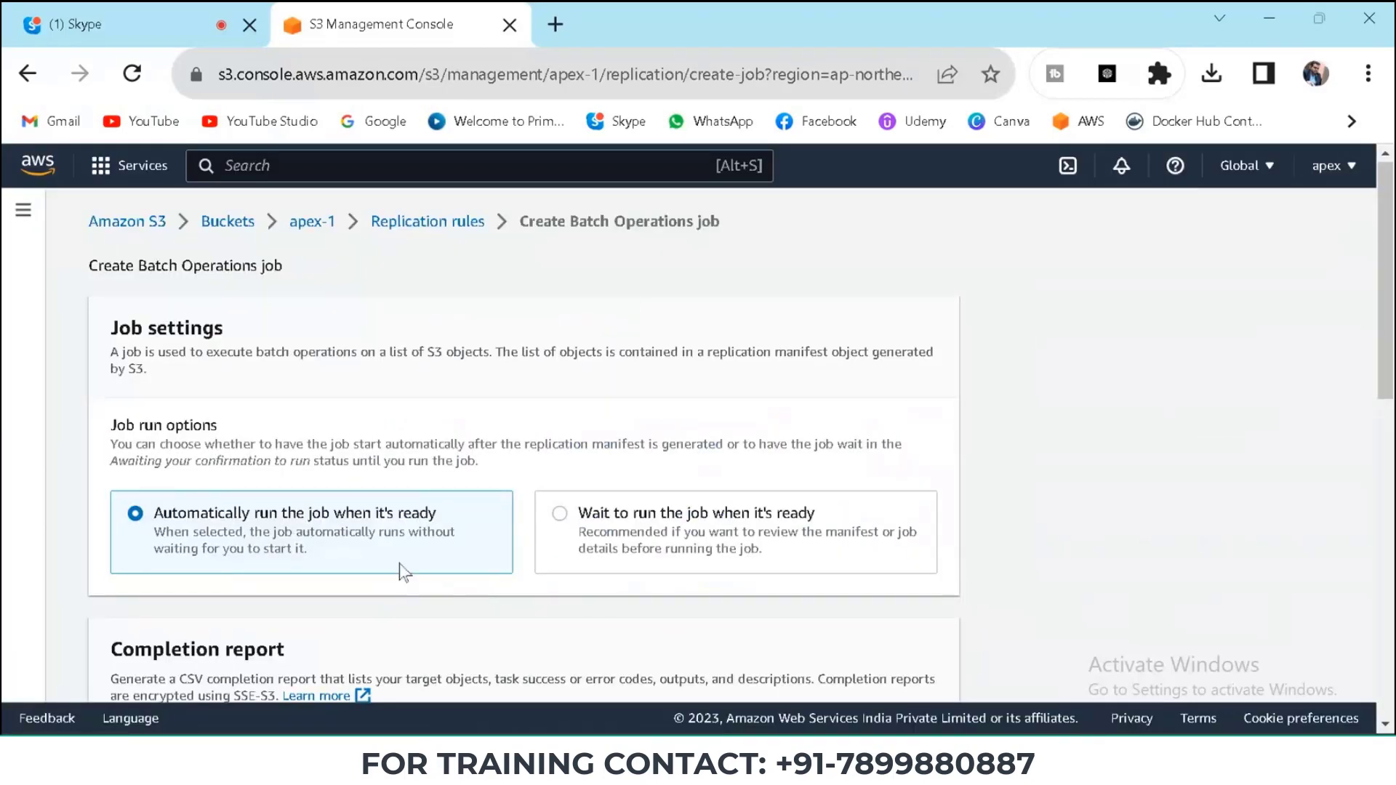
- Try to save the Batch Operations job without a report path, and browse into apex-2 as a possible completion report destination
scroll(405, 572, "down", 10)
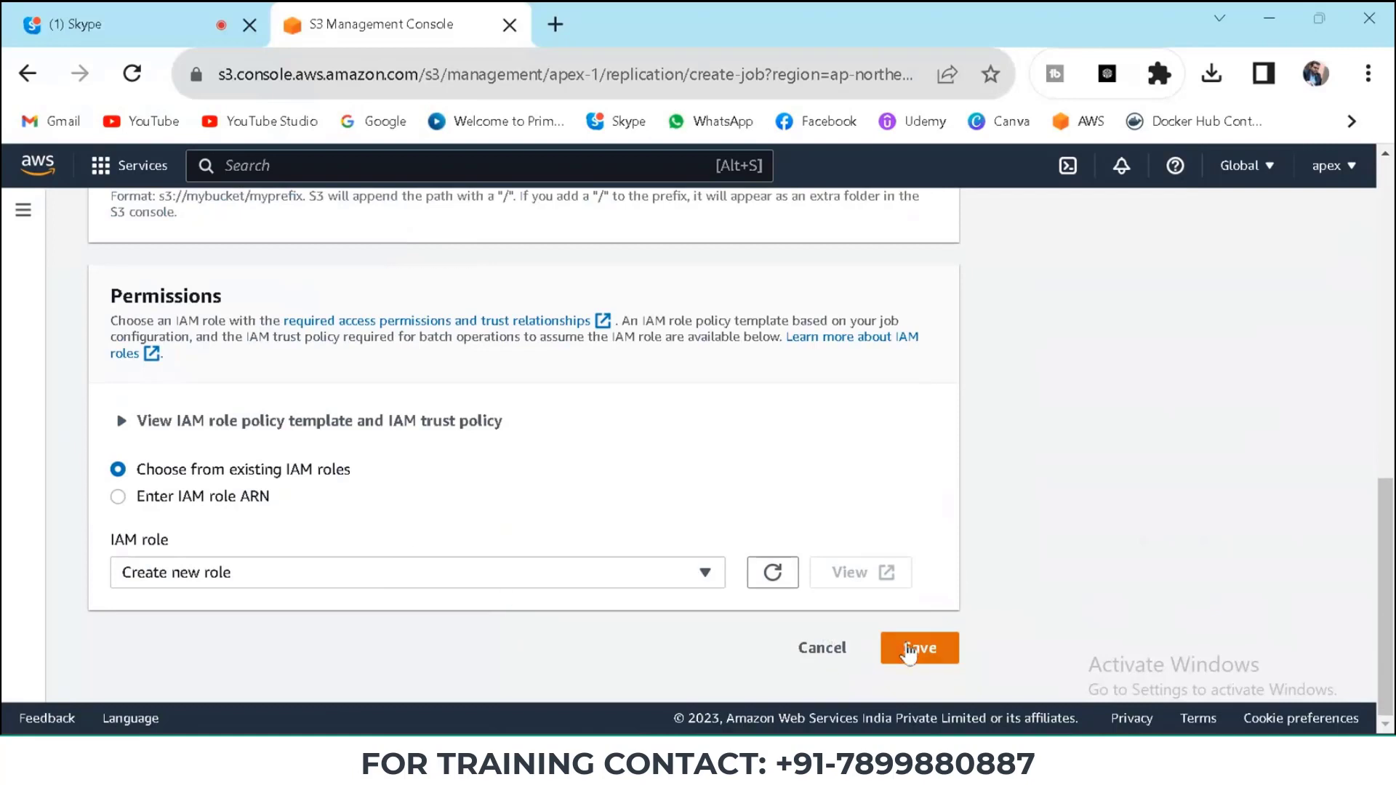
left_click(909, 649)
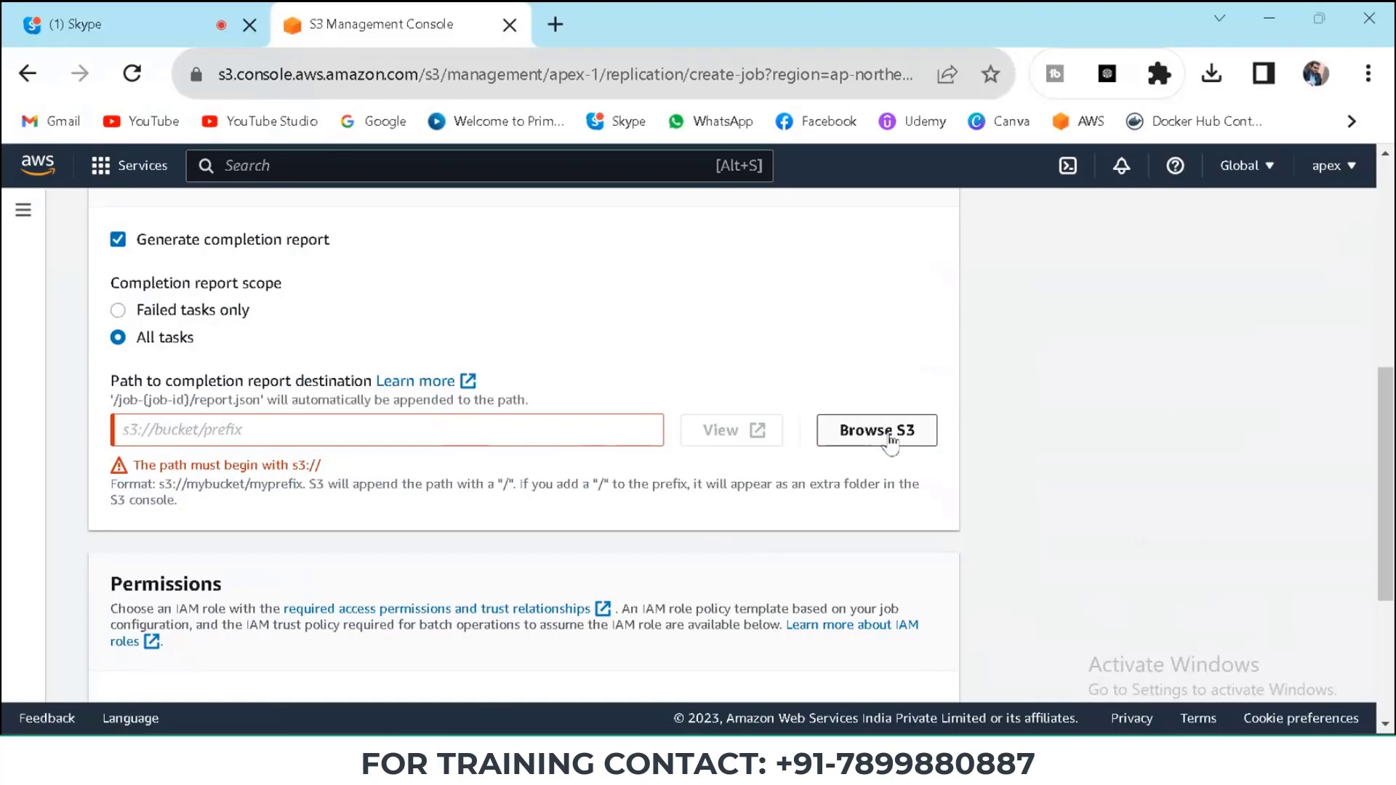
left_click(891, 437)
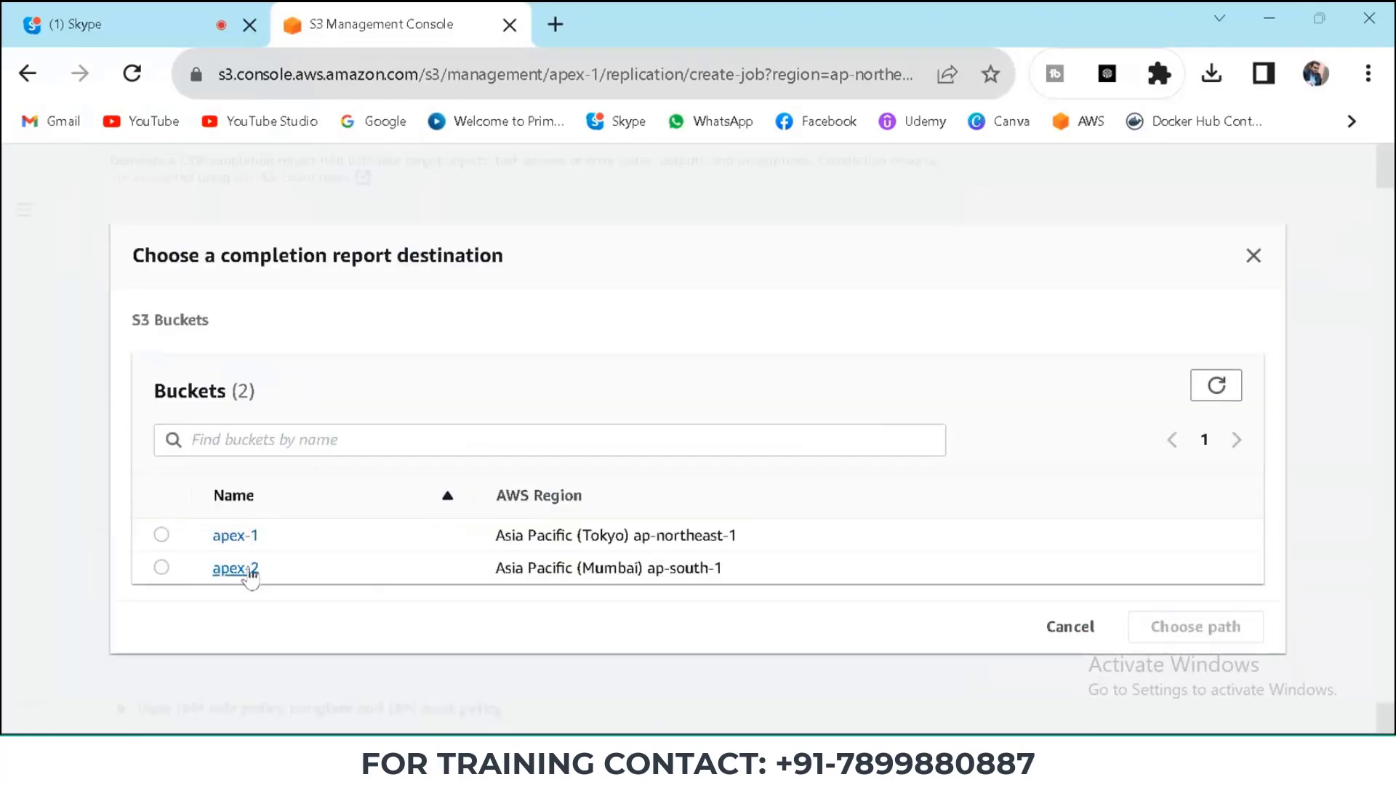
left_click(248, 569)
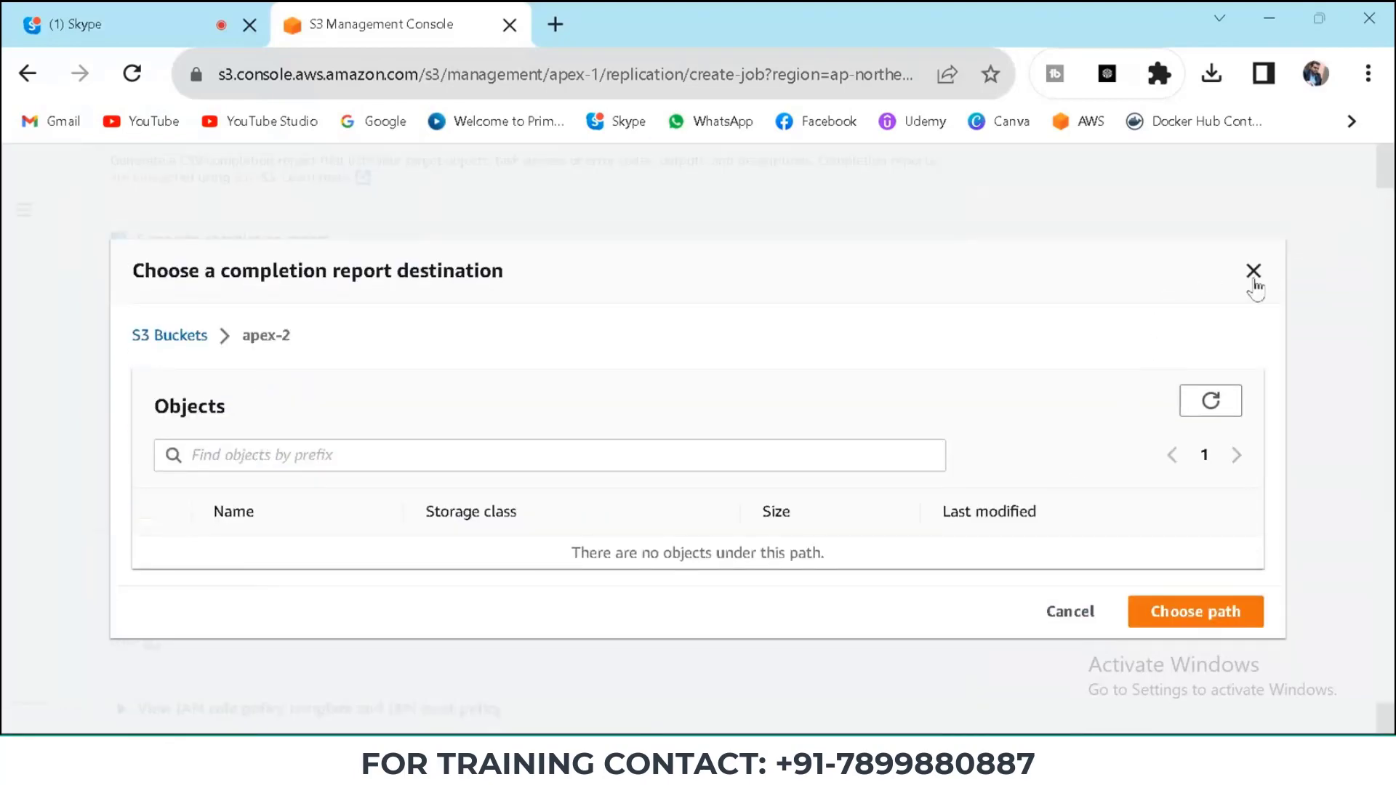
left_click(1255, 276)
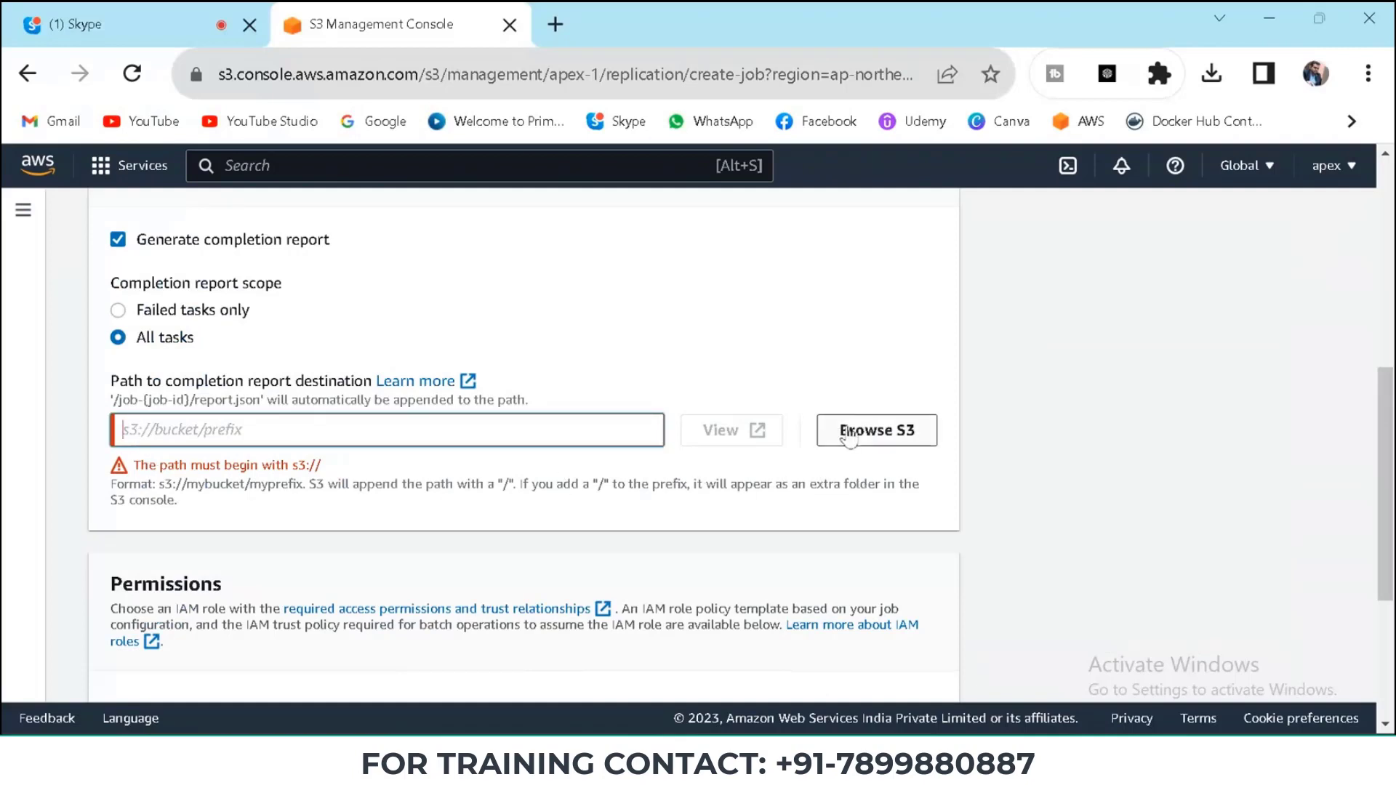
- Set the completion report destination to the apex-2 bucket and save the Batch Operations job
left_click(848, 434)
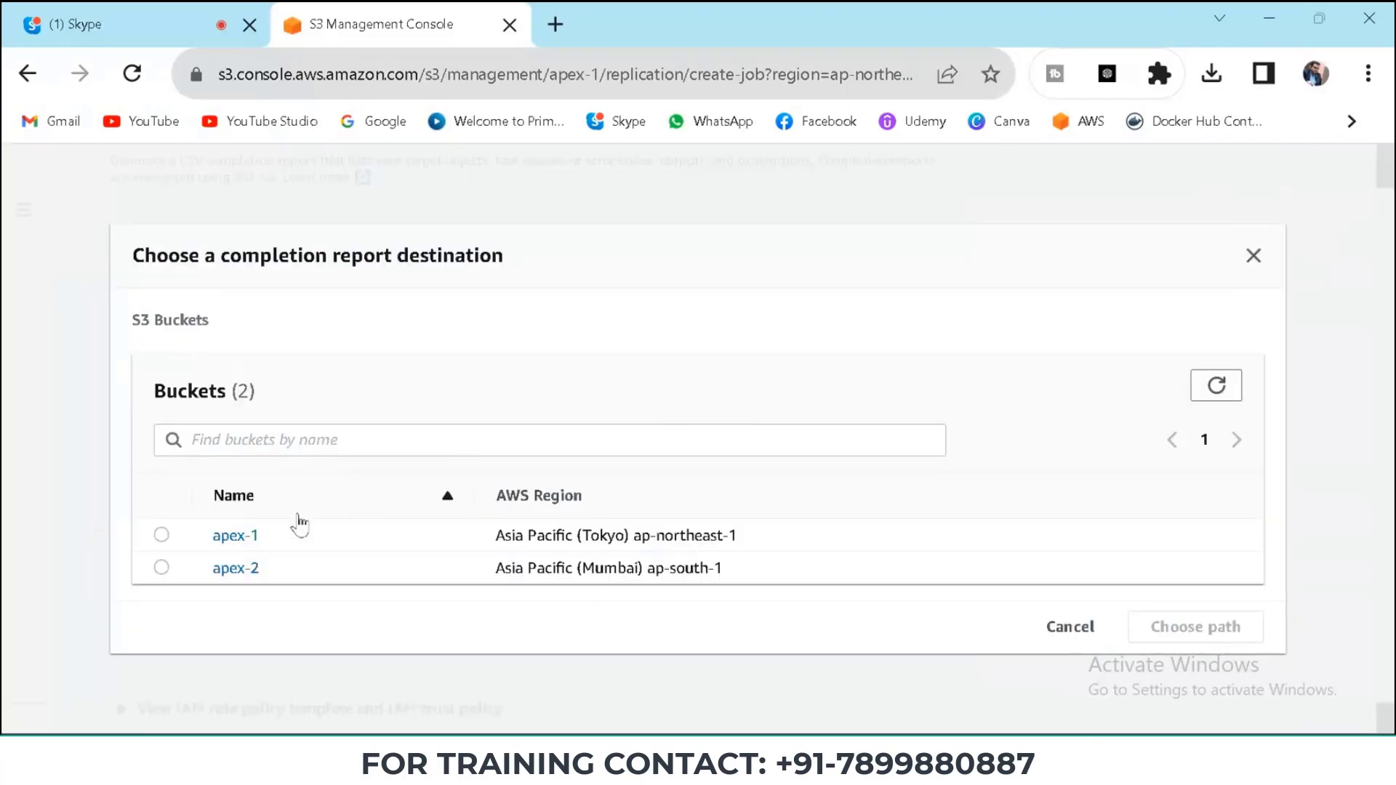
left_click(162, 568)
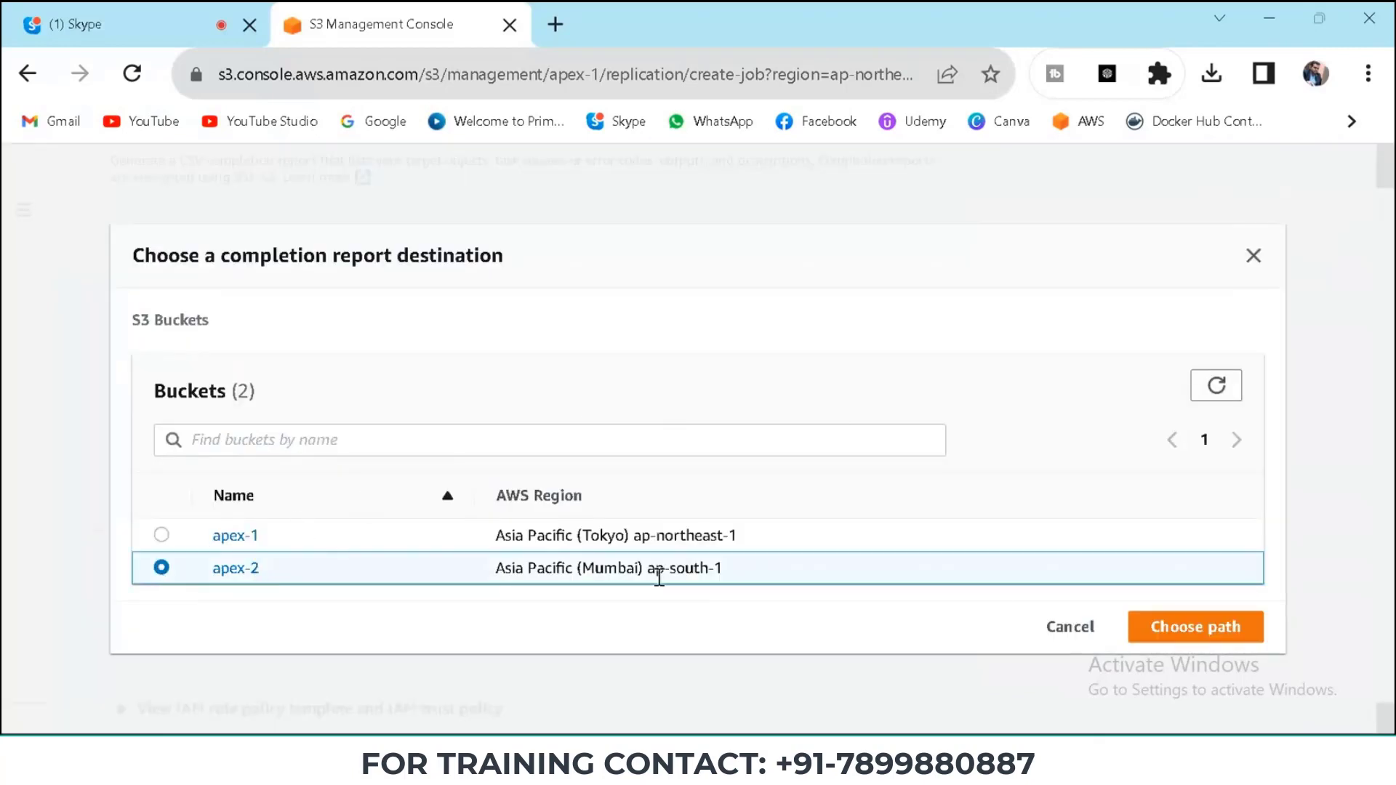
left_click(1256, 634)
scroll(914, 518, "down", 5)
left_click(938, 650)
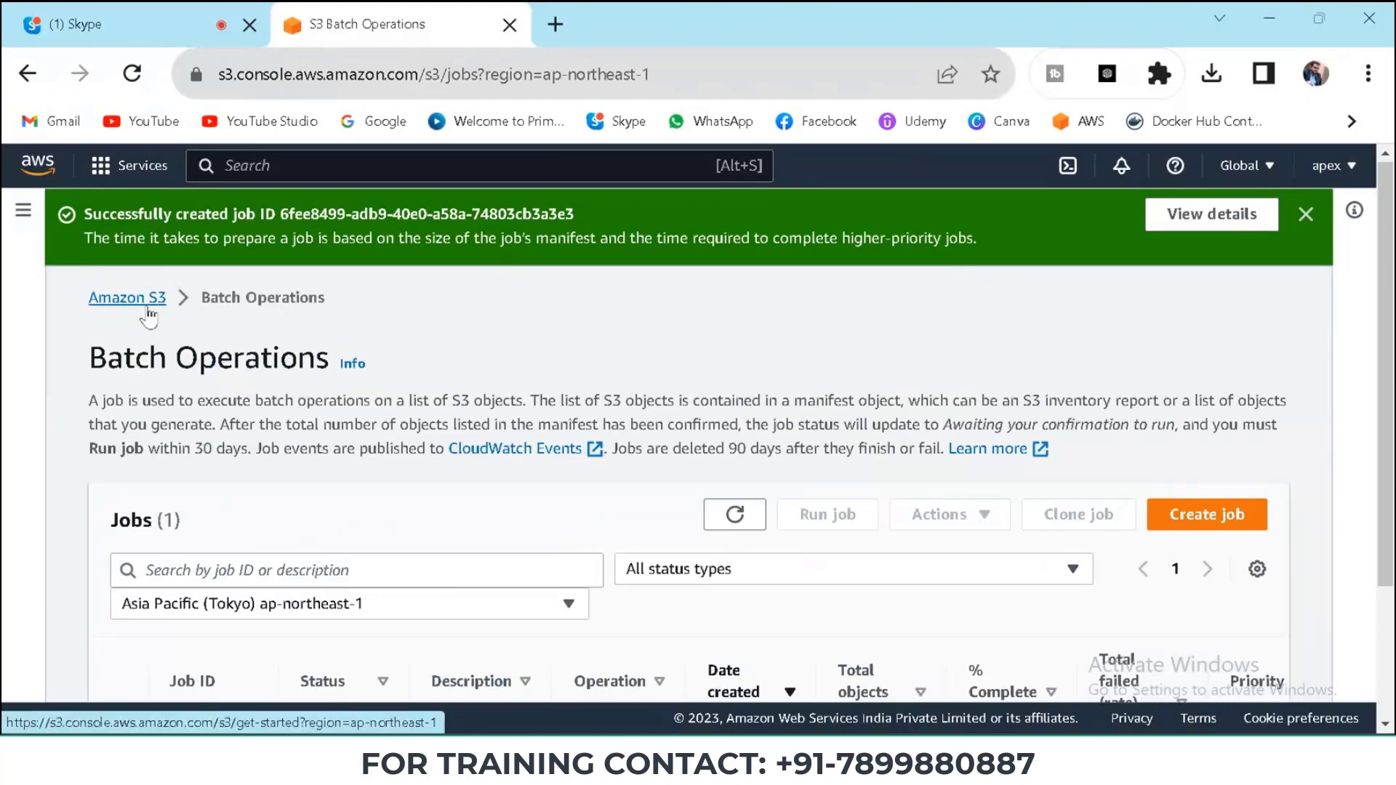
- Return to the S3 bucket list and open apex-2 to check its objects
left_click(127, 298)
scroll(920, 564, "down", 7)
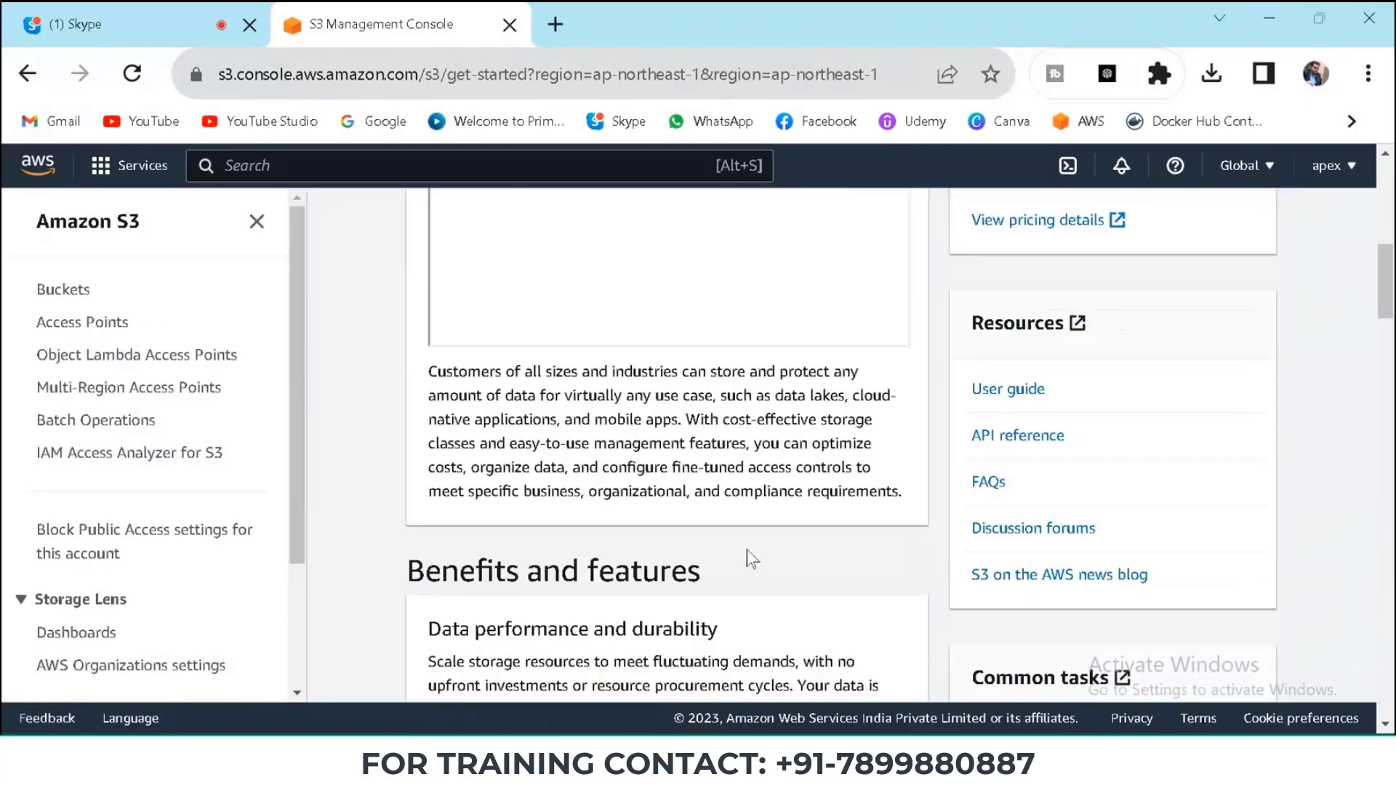
left_click(42, 294)
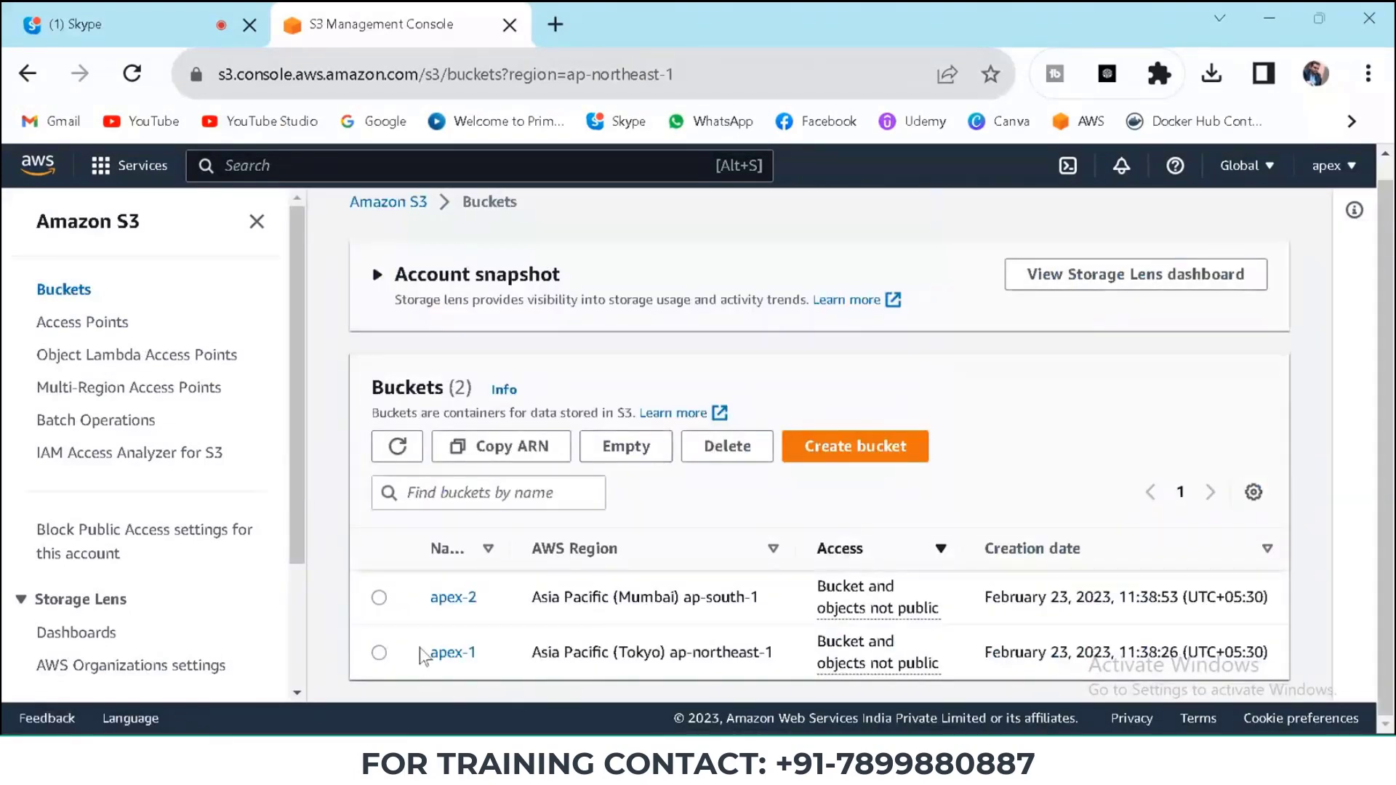
left_click(460, 601)
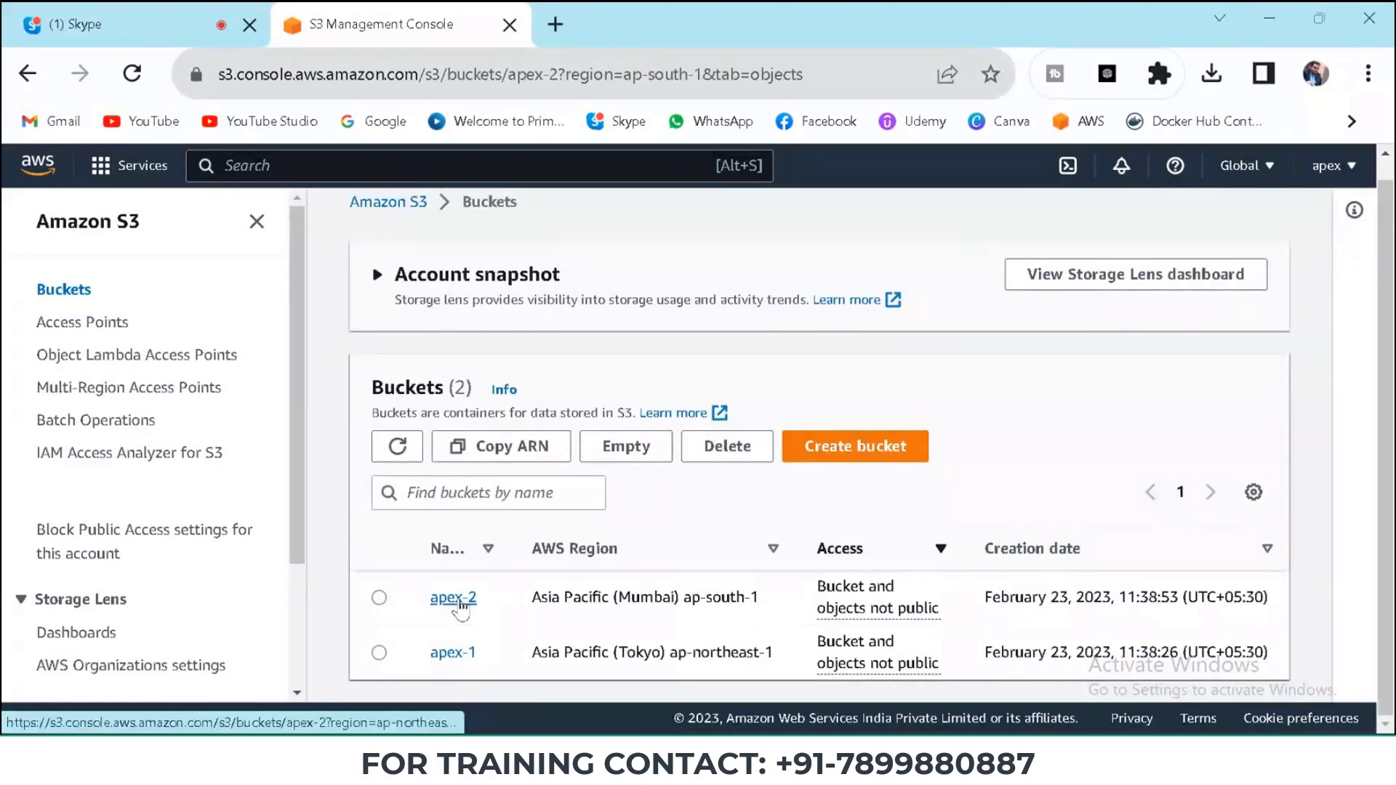
scroll(582, 558, "down", 3)
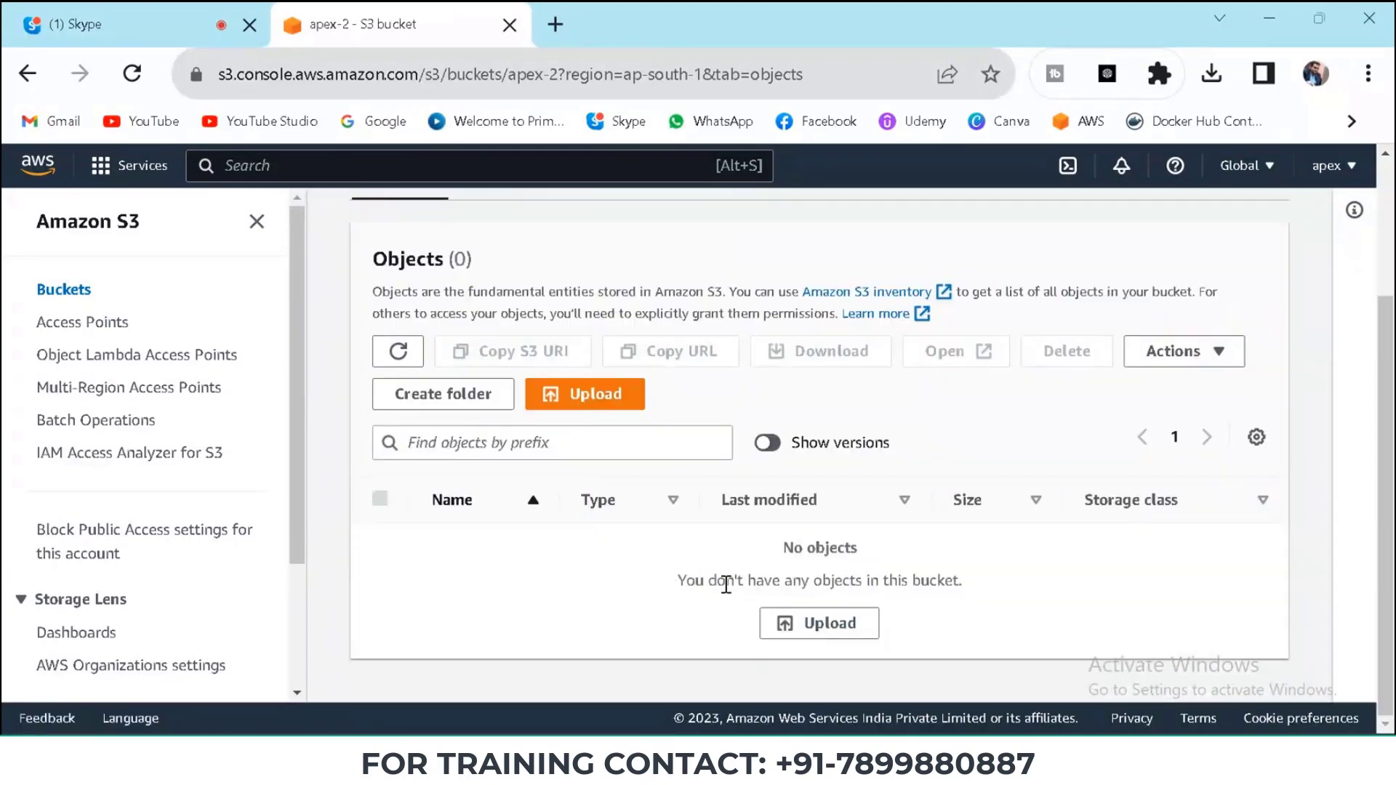
scroll(725, 584, "up", 3)
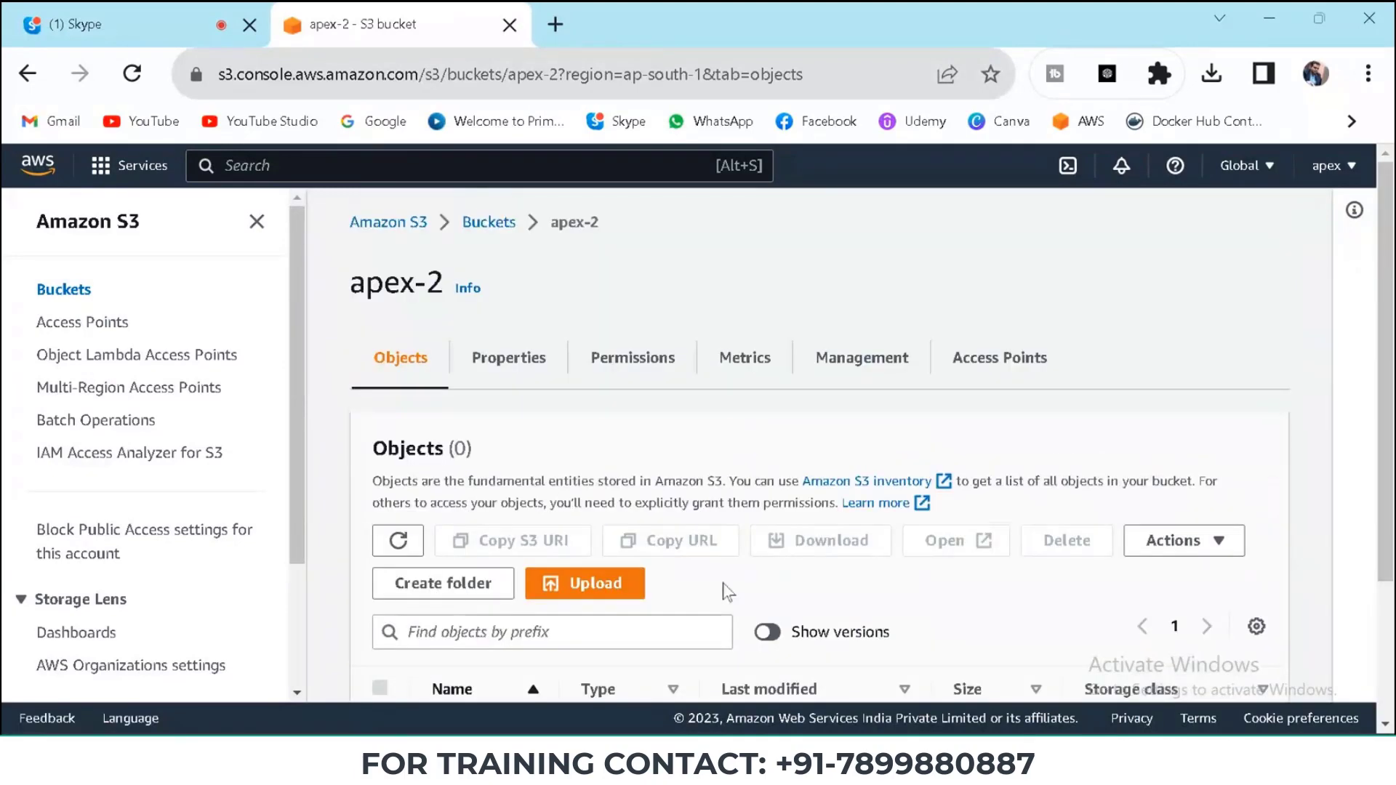
- Upload the file Apex Data-02.txt to the apex-2 bucket and exit the upload status page
scroll(727, 584, "down", 3)
left_click(816, 630)
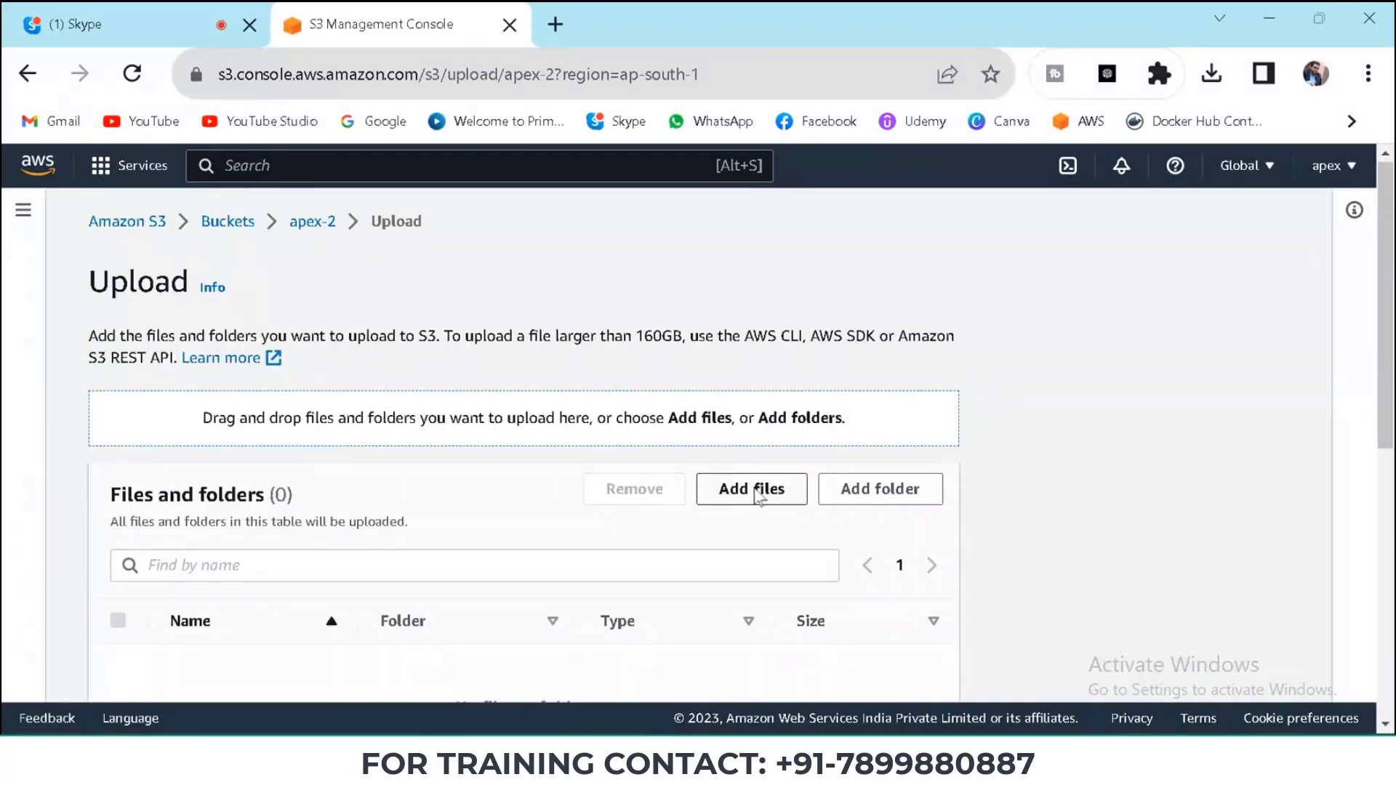
left_click(761, 490)
left_click(969, 306)
double_click(967, 304)
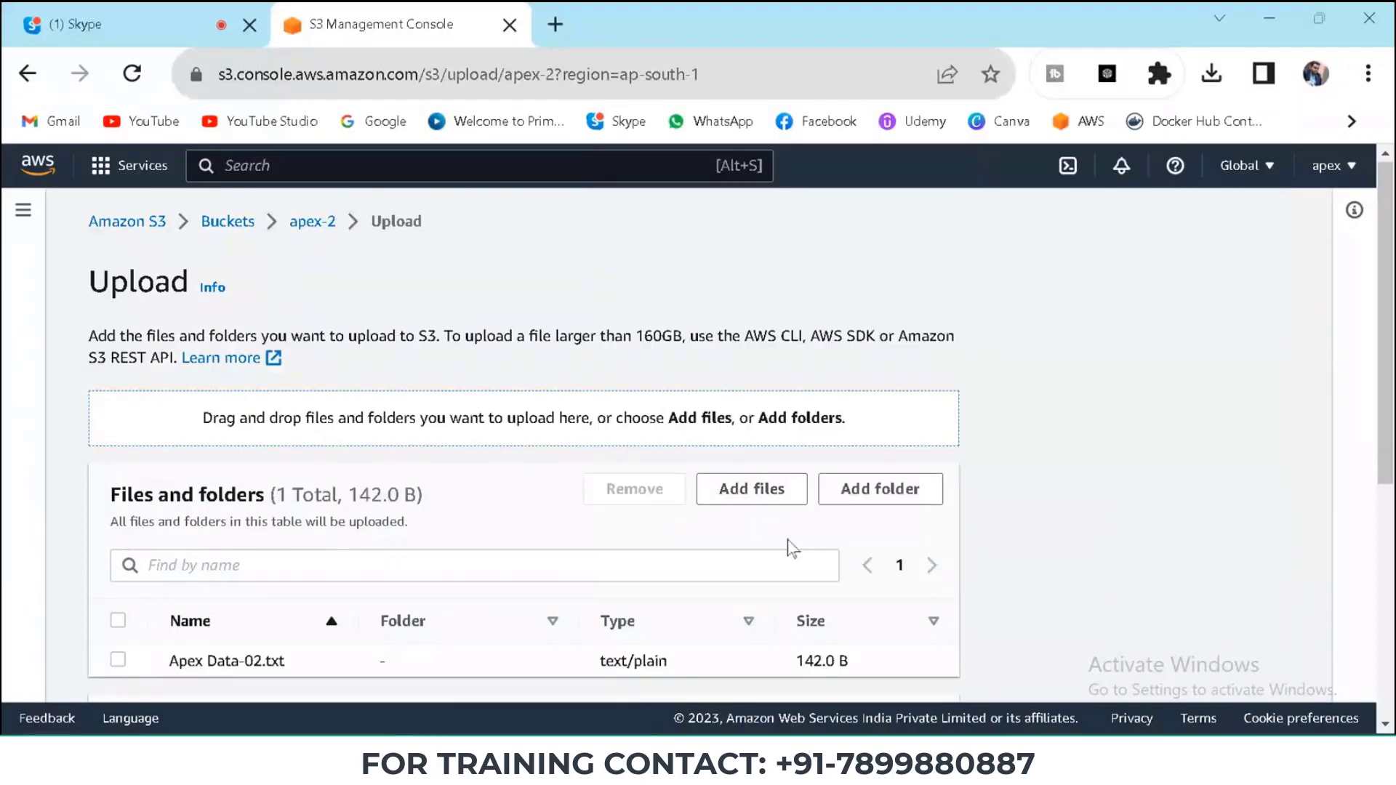
scroll(792, 582, "down", 5)
left_click(893, 673)
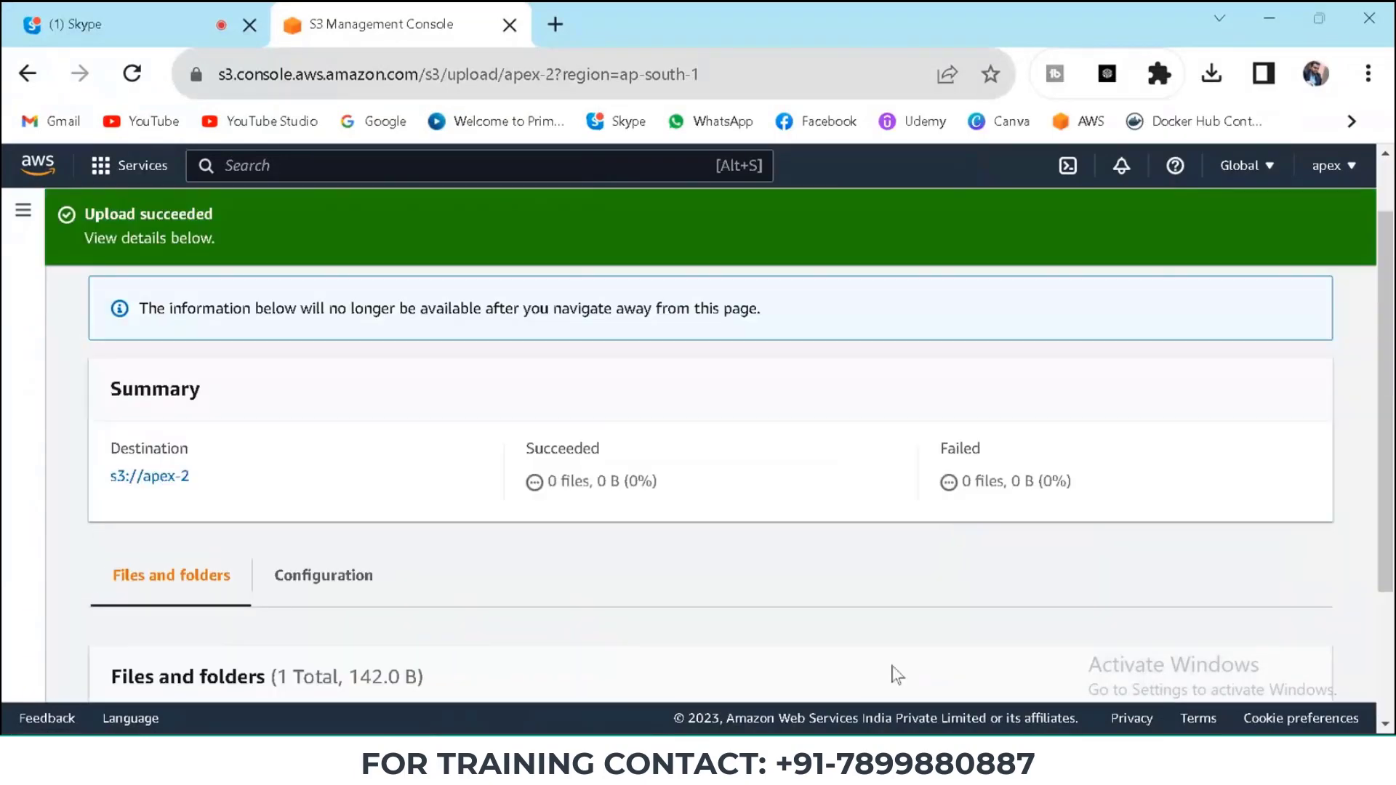
scroll(836, 575, "down", 3)
scroll(839, 574, "up", 5)
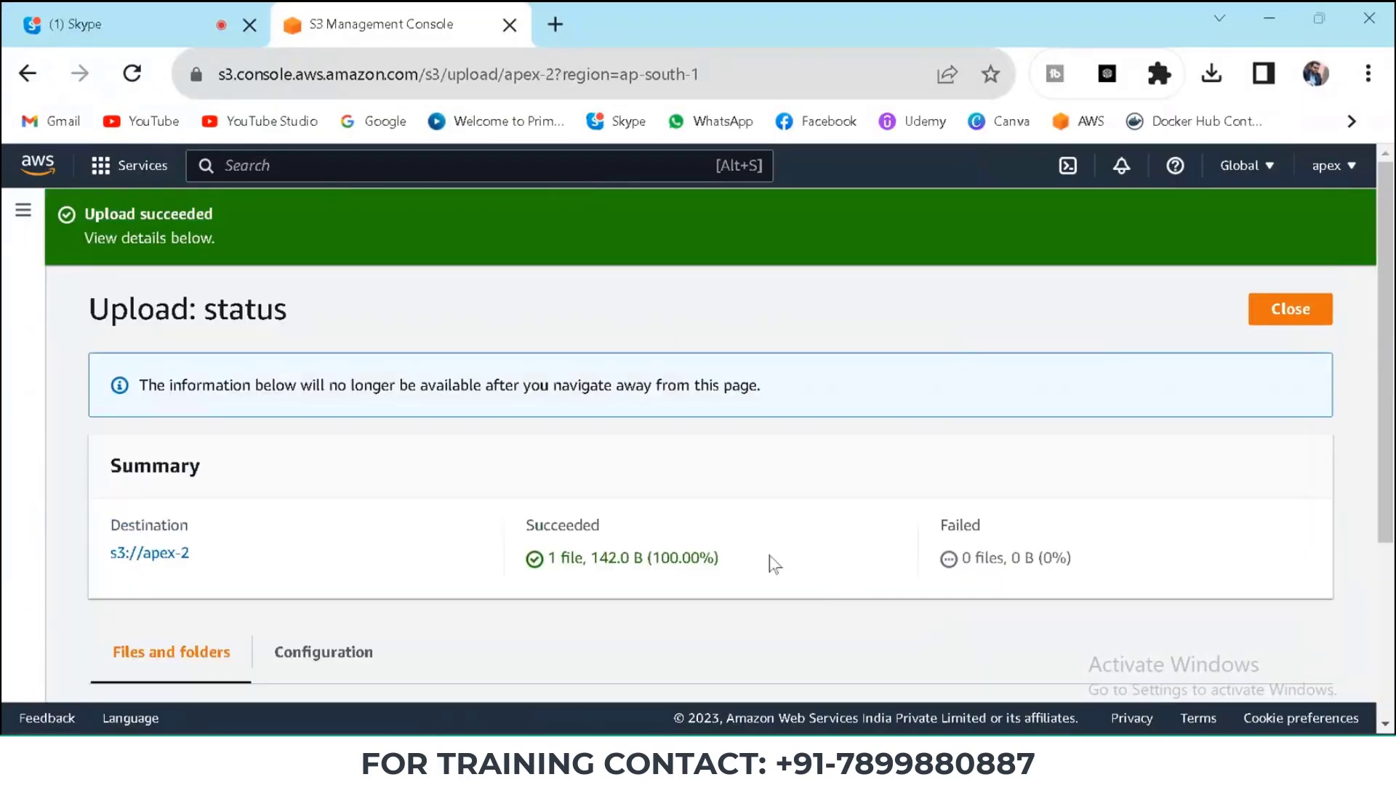
left_click(1276, 321)
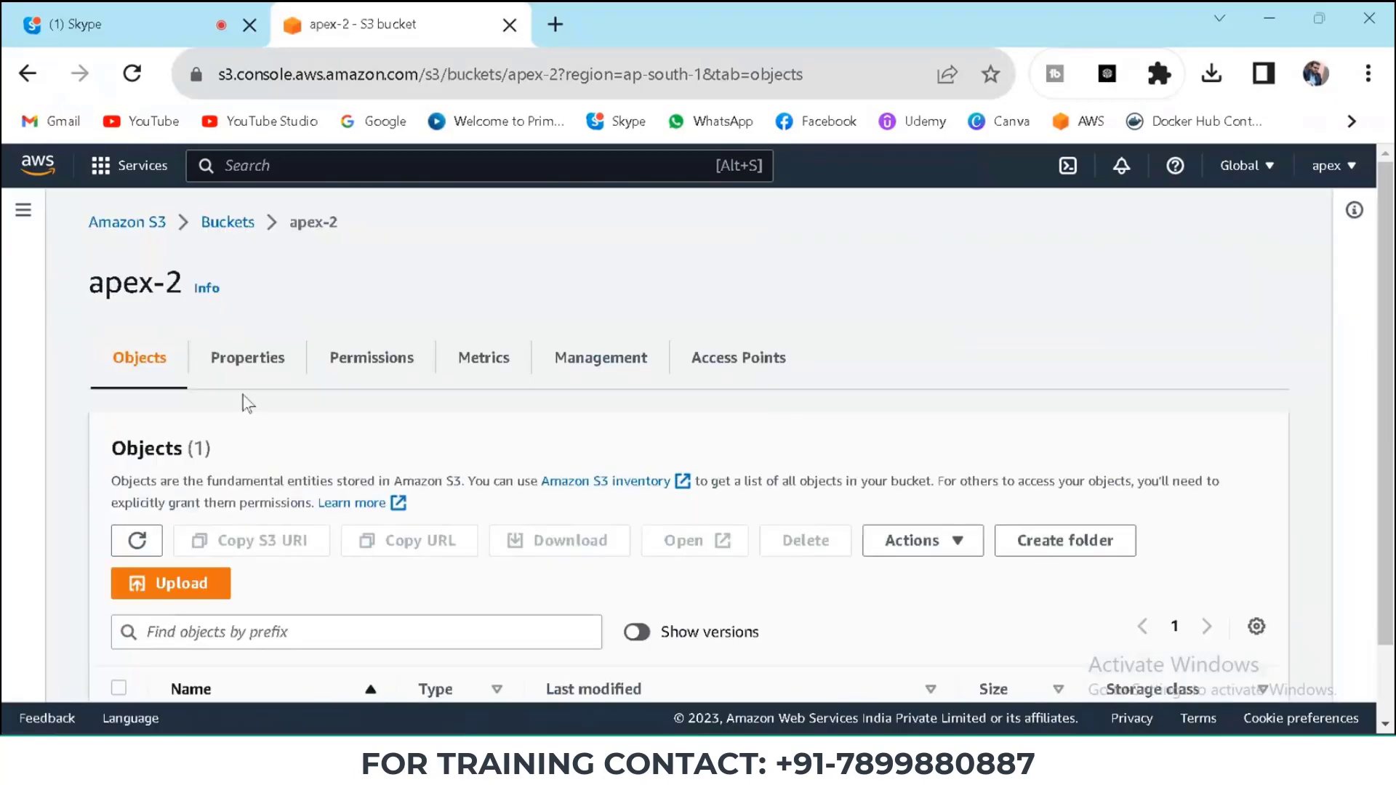
- Return to the bucket list, open the apex-1 bucket and start a new upload to it
left_click(226, 224)
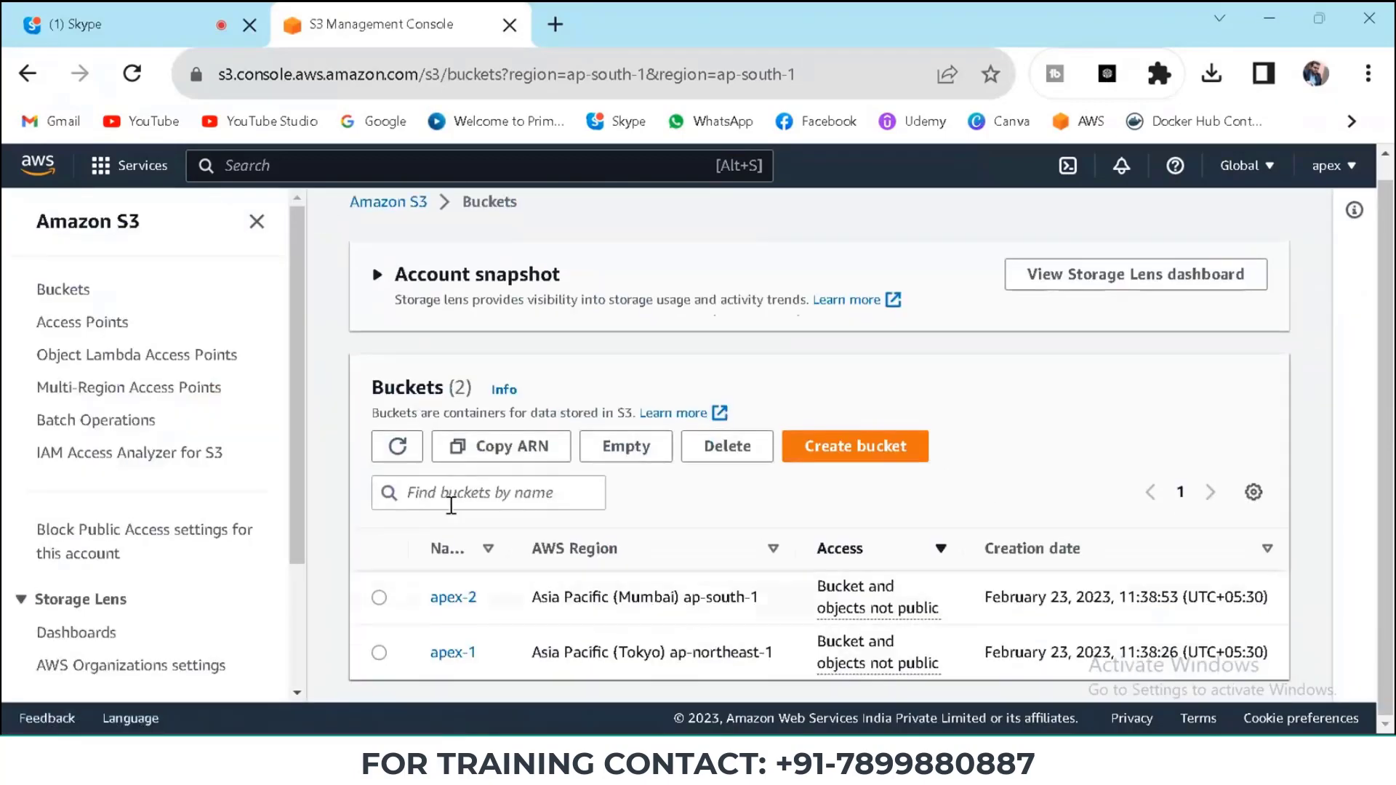
left_click(452, 653)
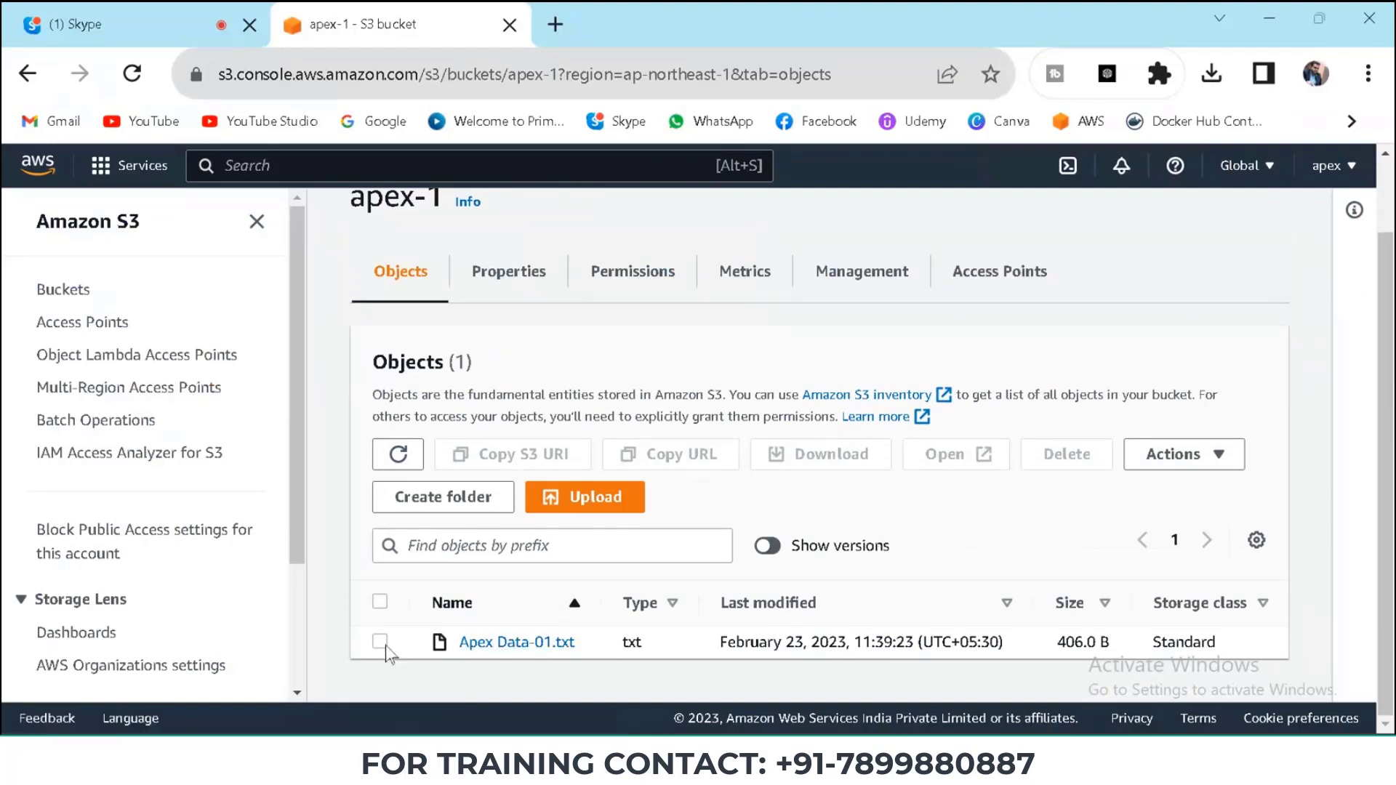
left_click(611, 504)
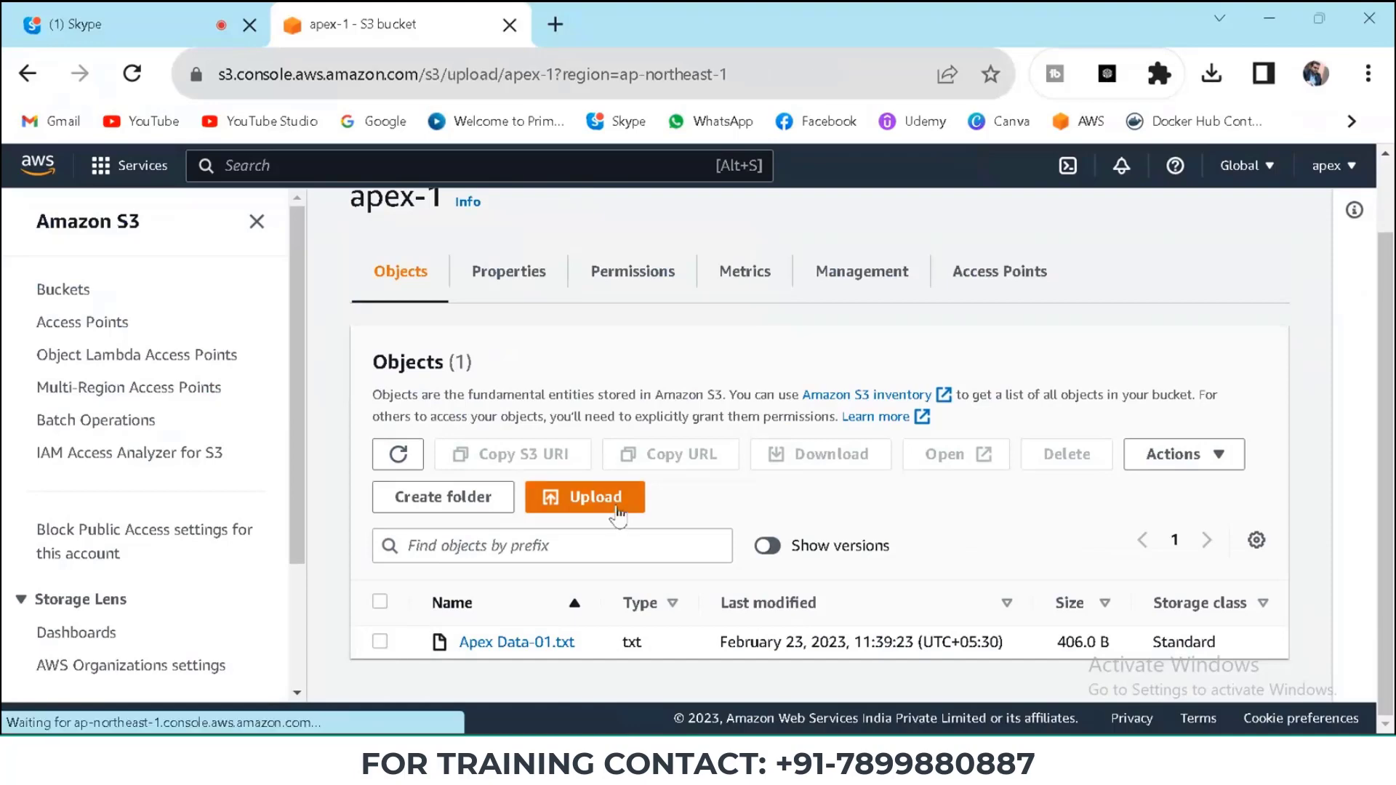
left_click(751, 498)
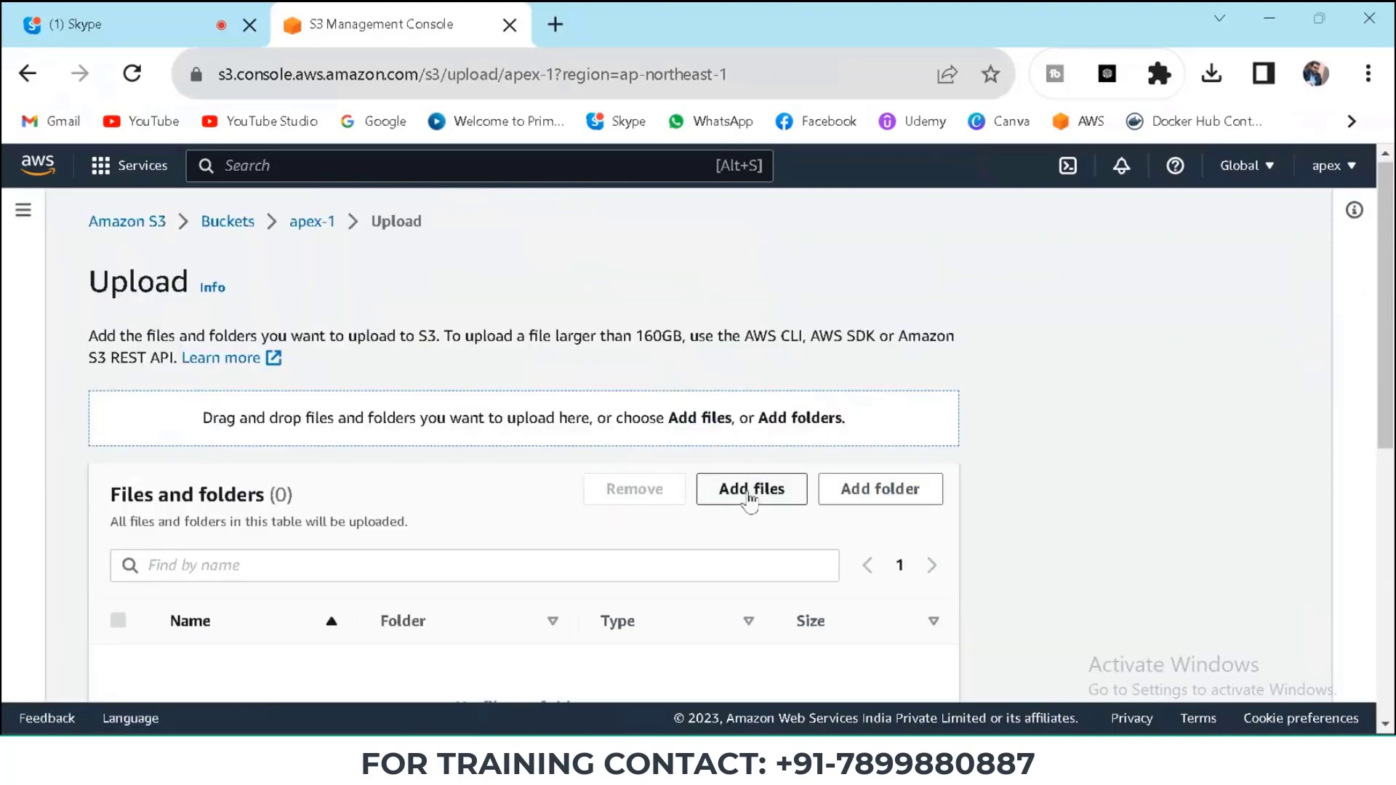
left_click(750, 498)
double_click(962, 301)
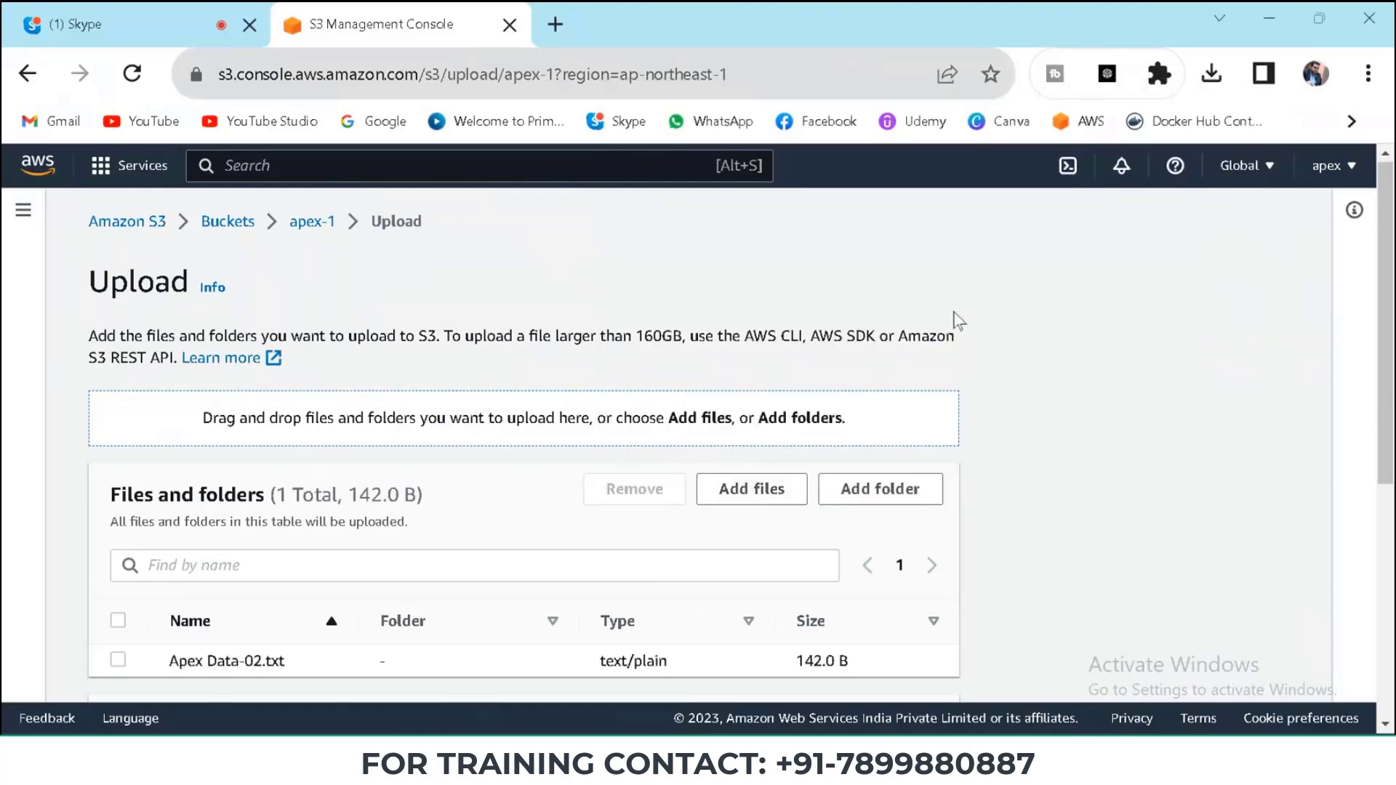
scroll(897, 565, "down", 5)
scroll(897, 571, "up", 5)
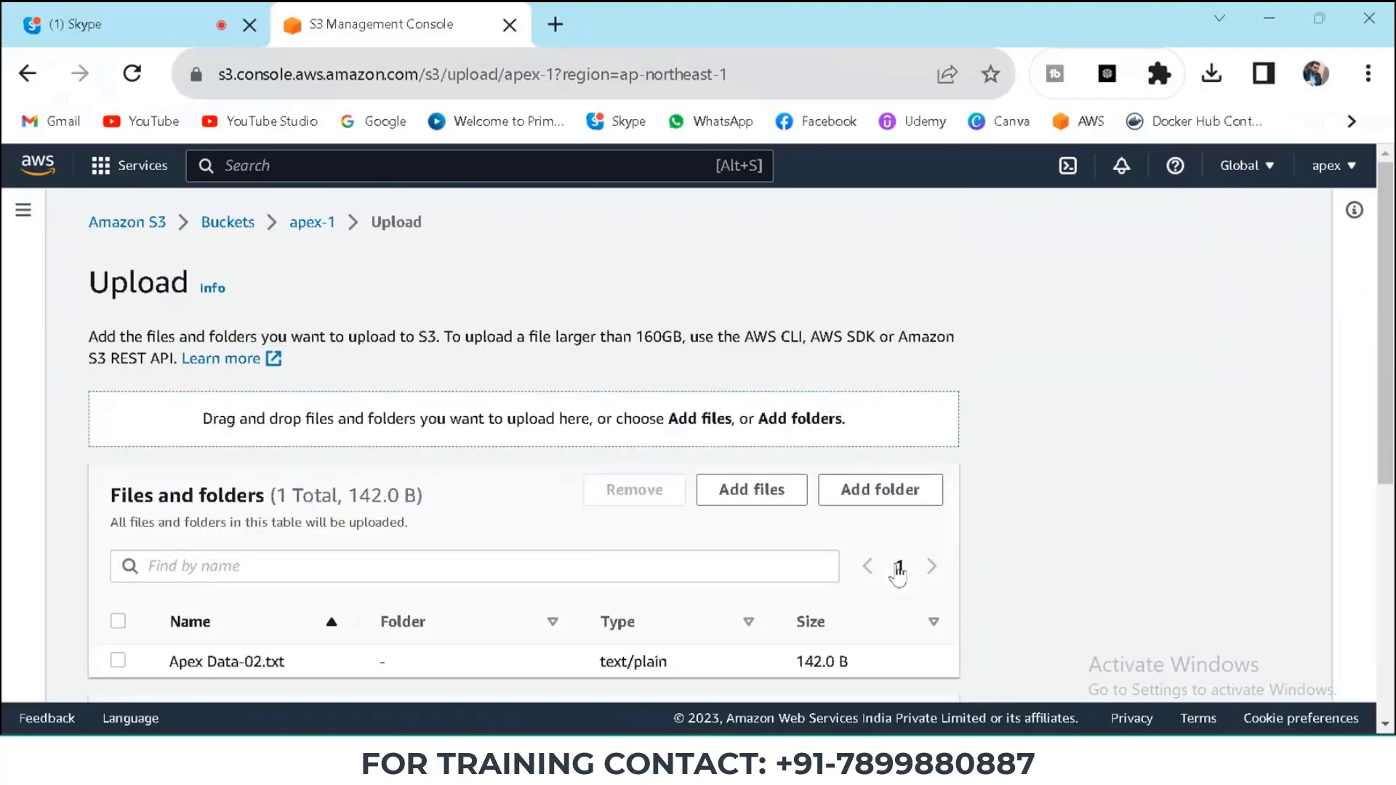
scroll(312, 647, "down", 3)
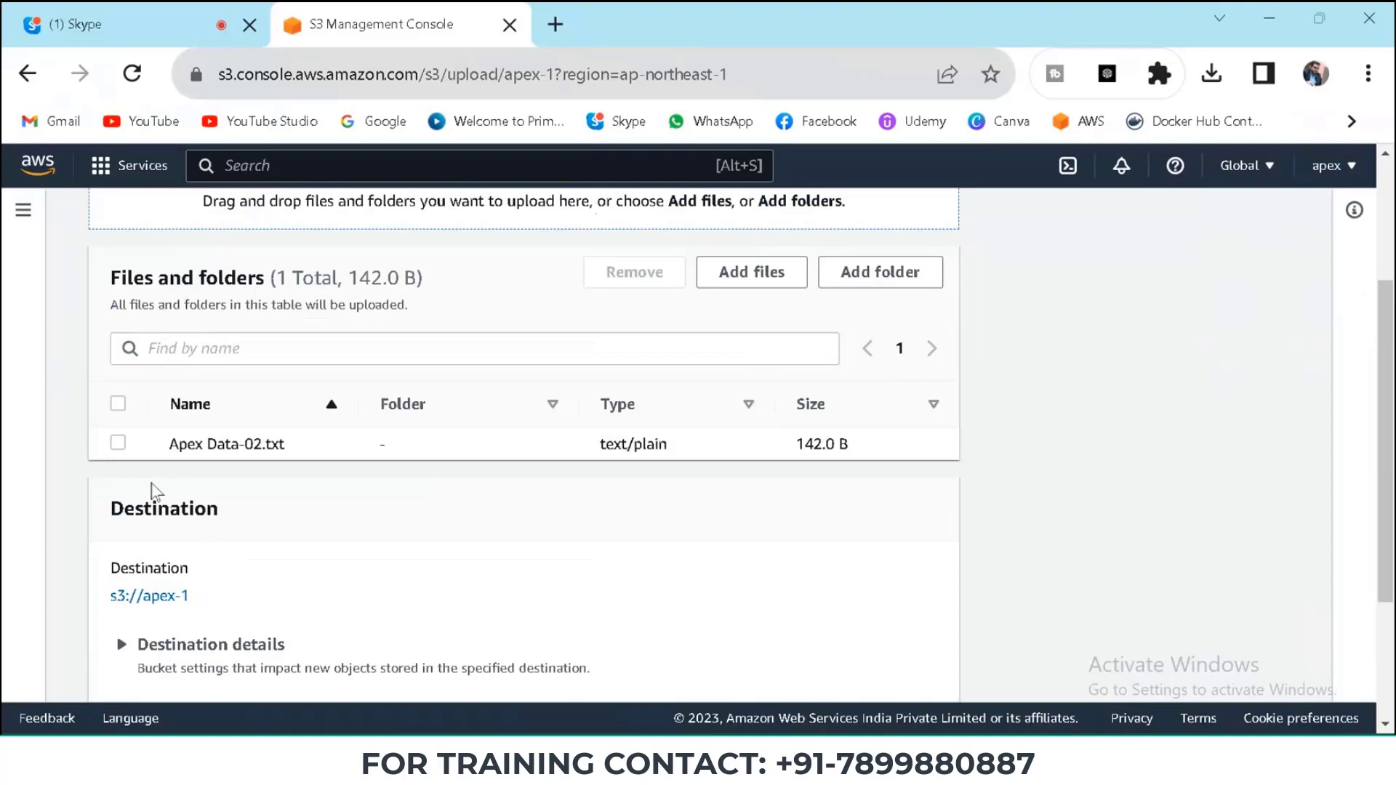
left_click(118, 445)
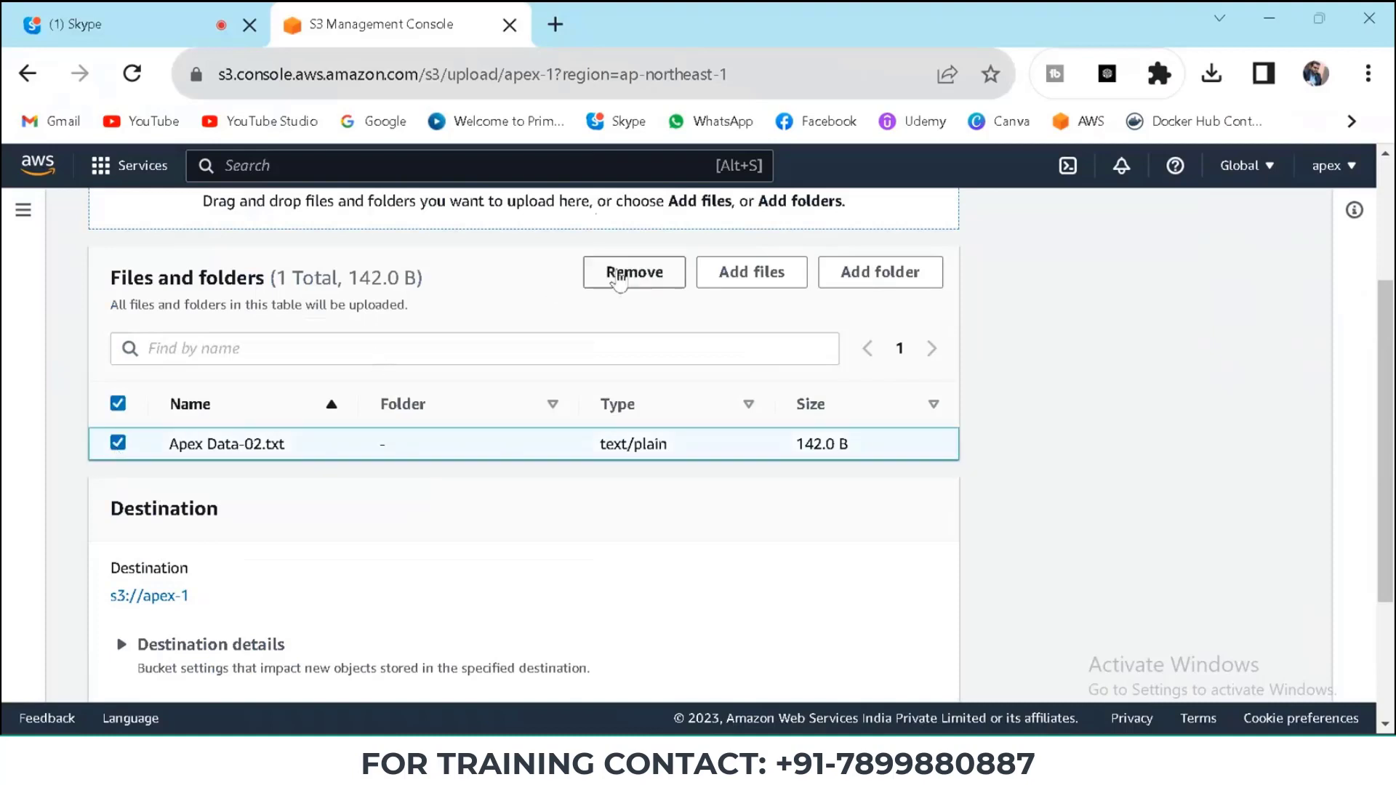
left_click(596, 278)
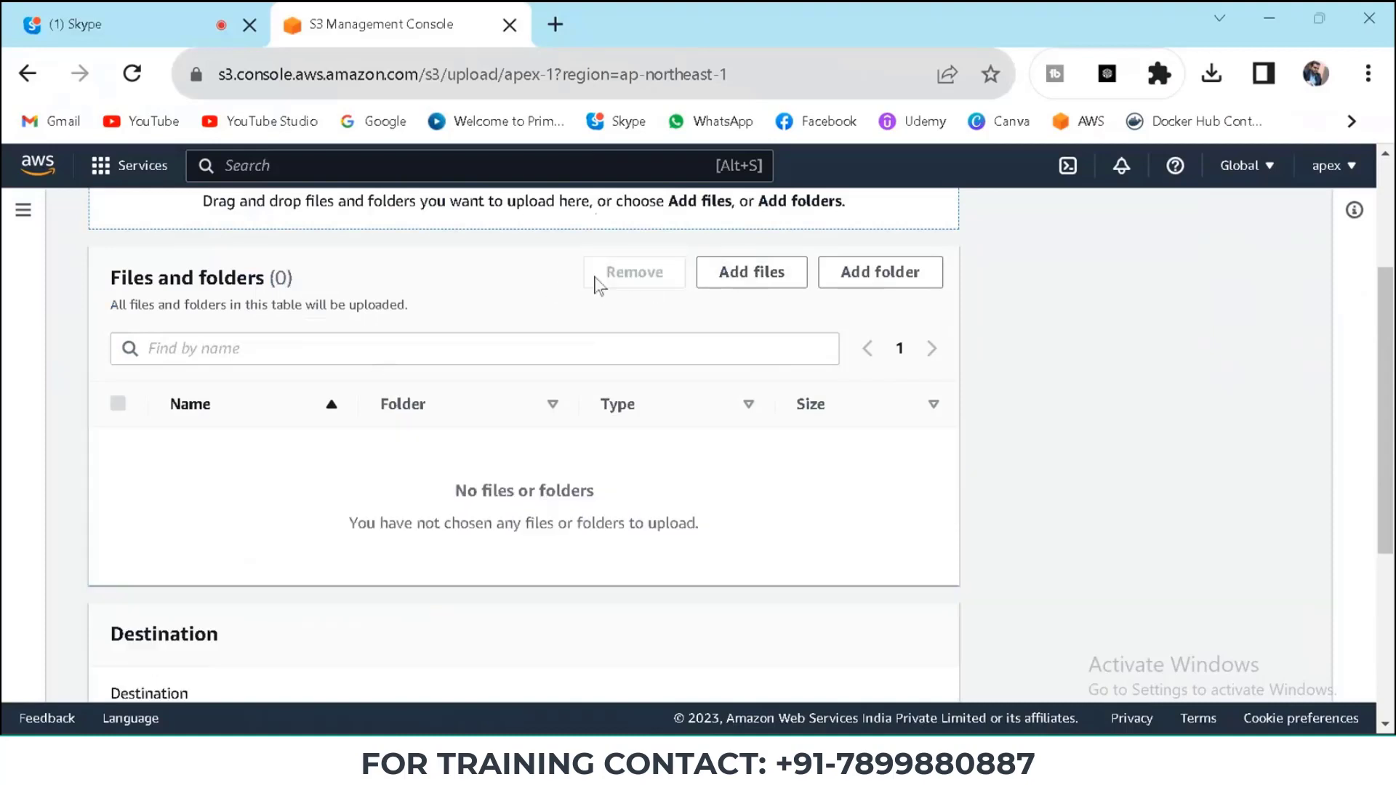
- Upload _Kids Summer Camp Poster.jpg from the Downloads folder to the apex-1 bucket and close the upload status page
left_click(765, 271)
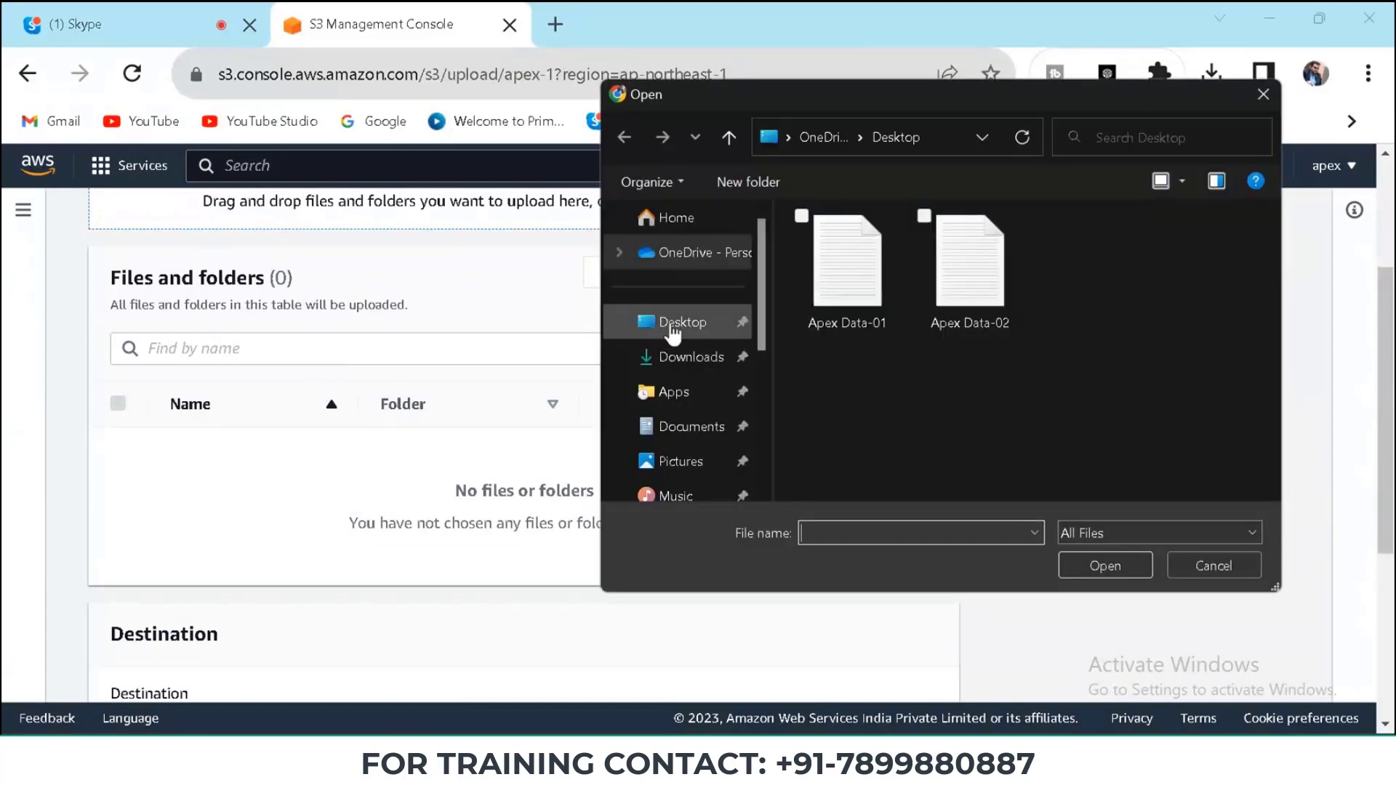
left_click(693, 361)
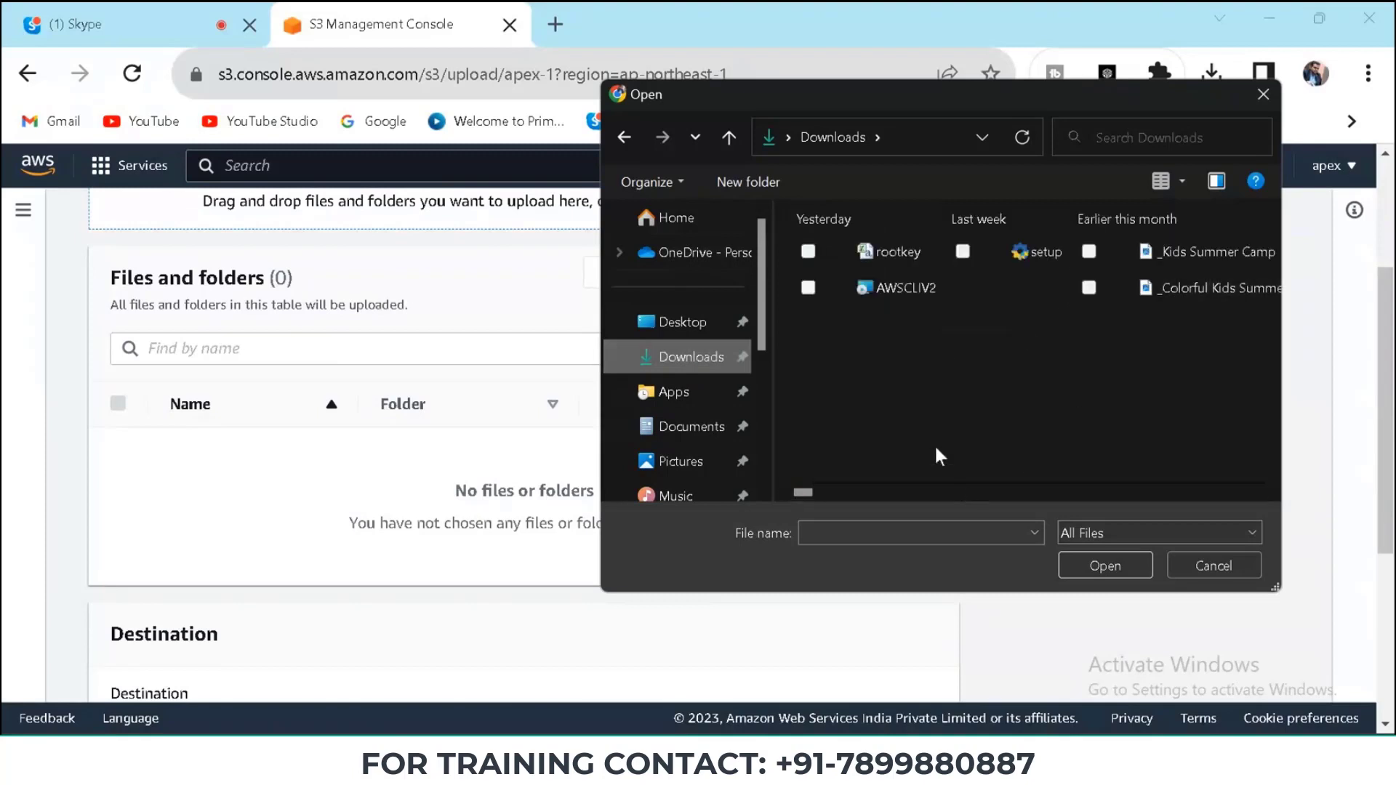
double_click(1115, 267)
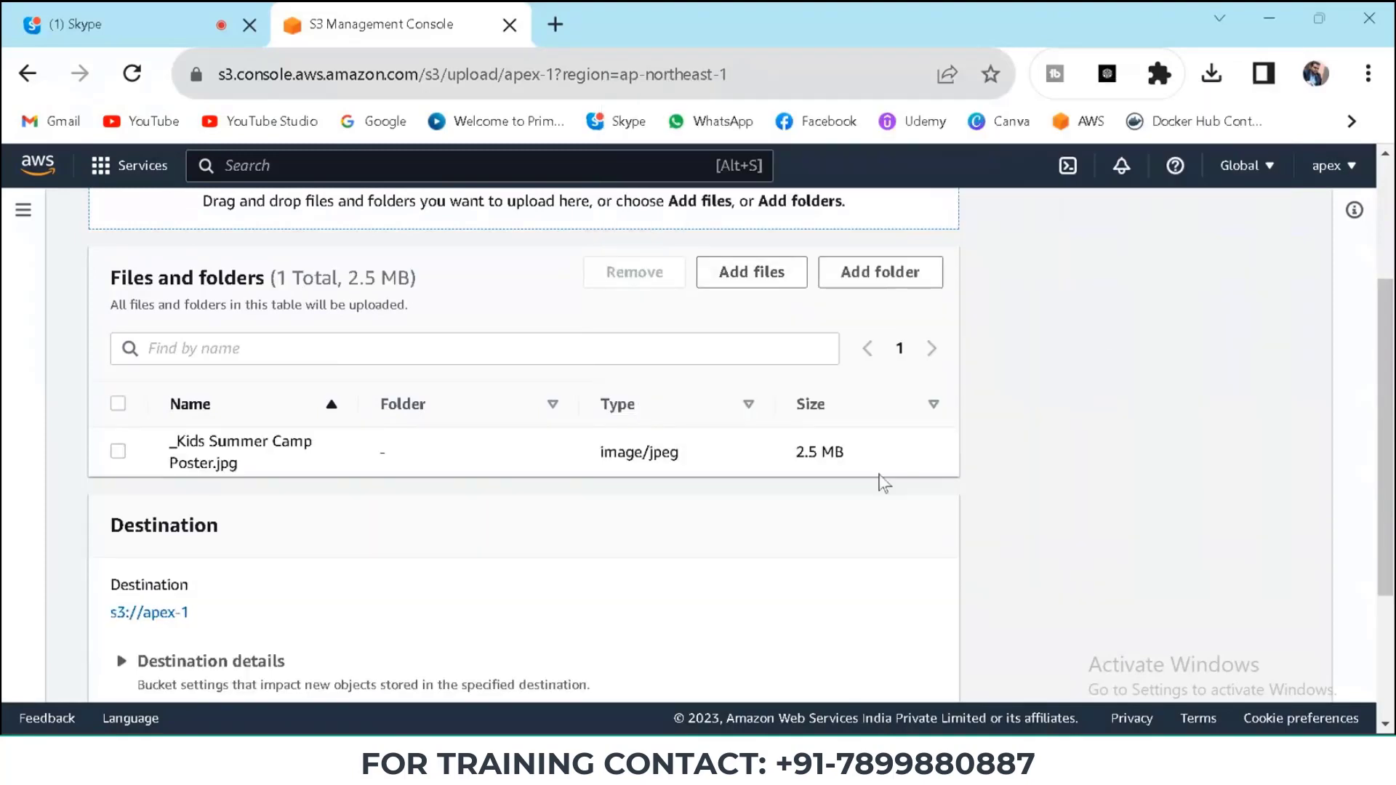
scroll(882, 484, "down", 3)
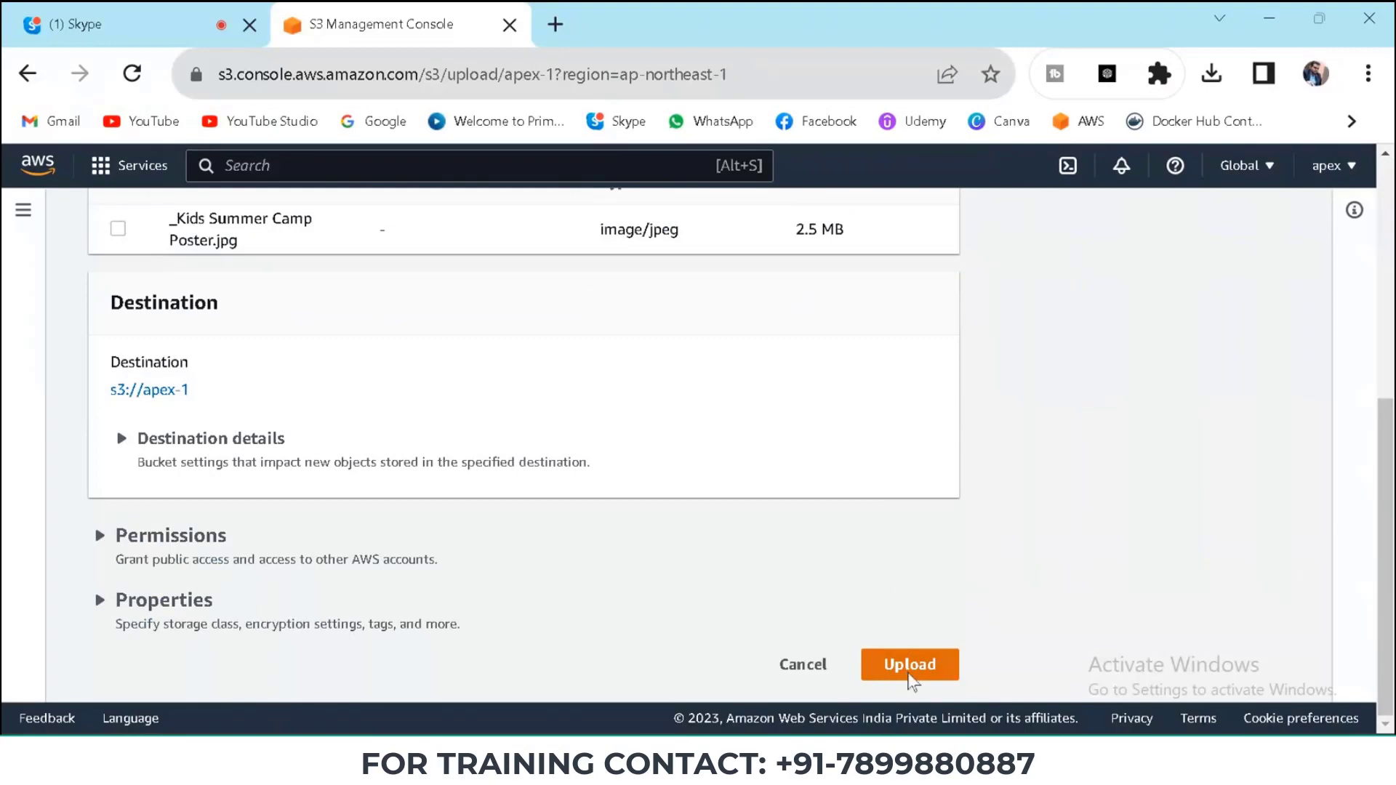
left_click(909, 664)
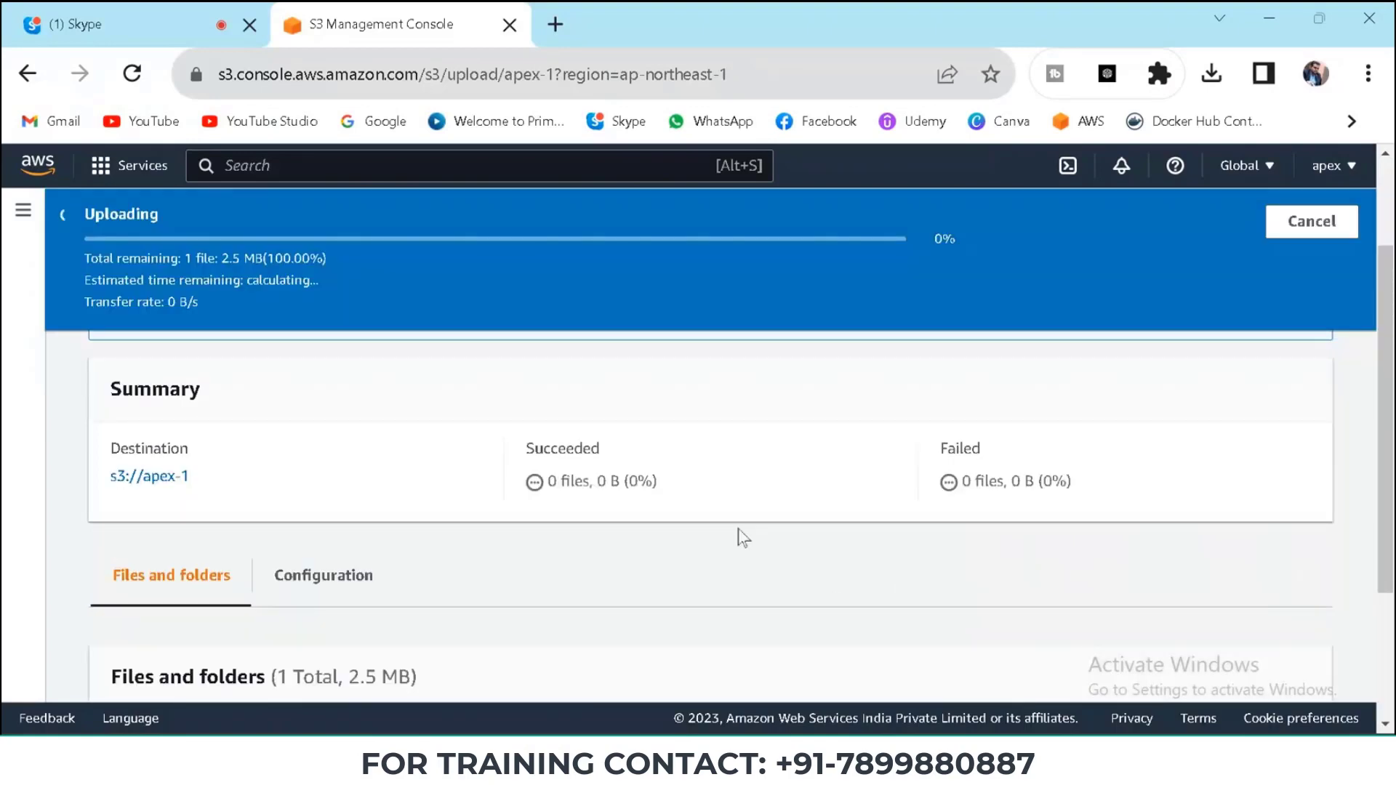
scroll(741, 538, "down", 3)
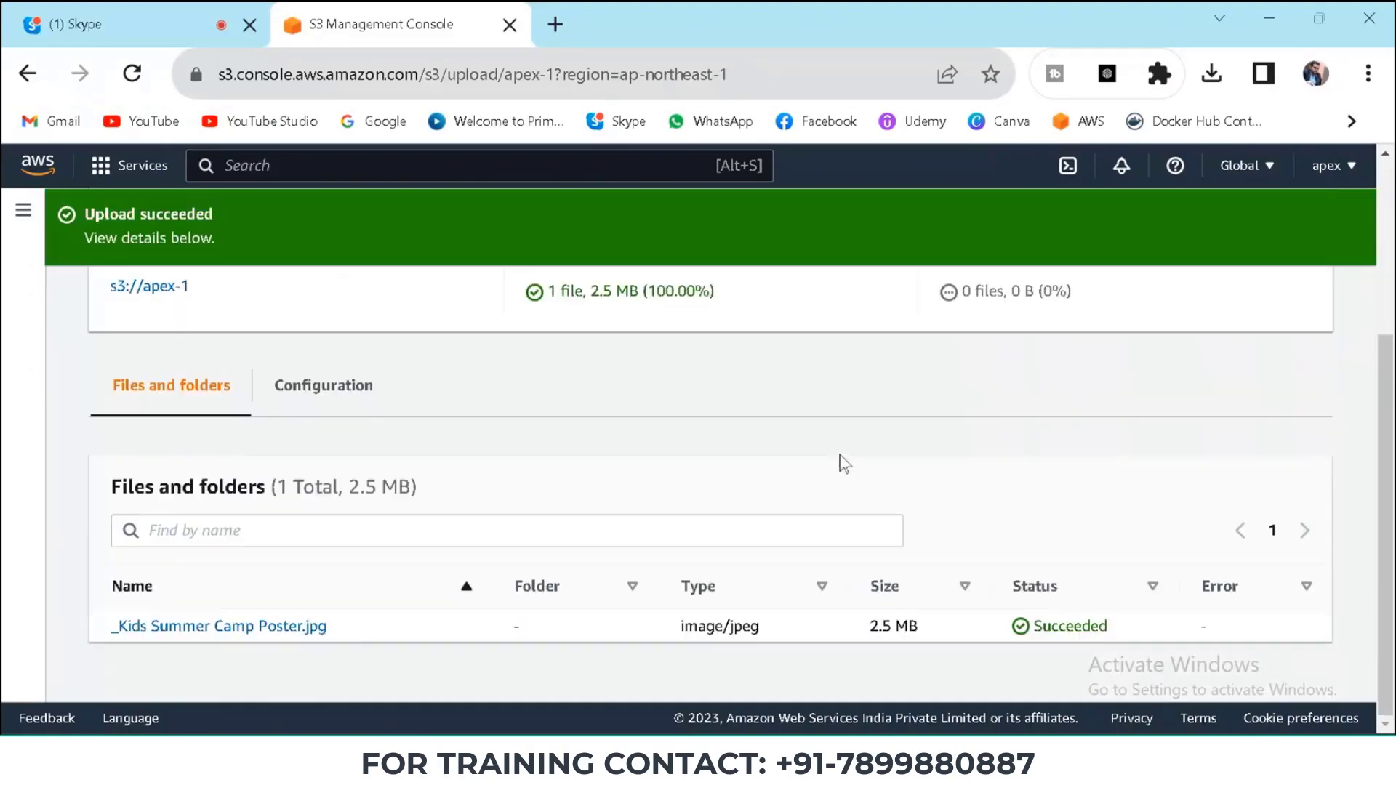
scroll(838, 461, "up", 4)
left_click(1269, 310)
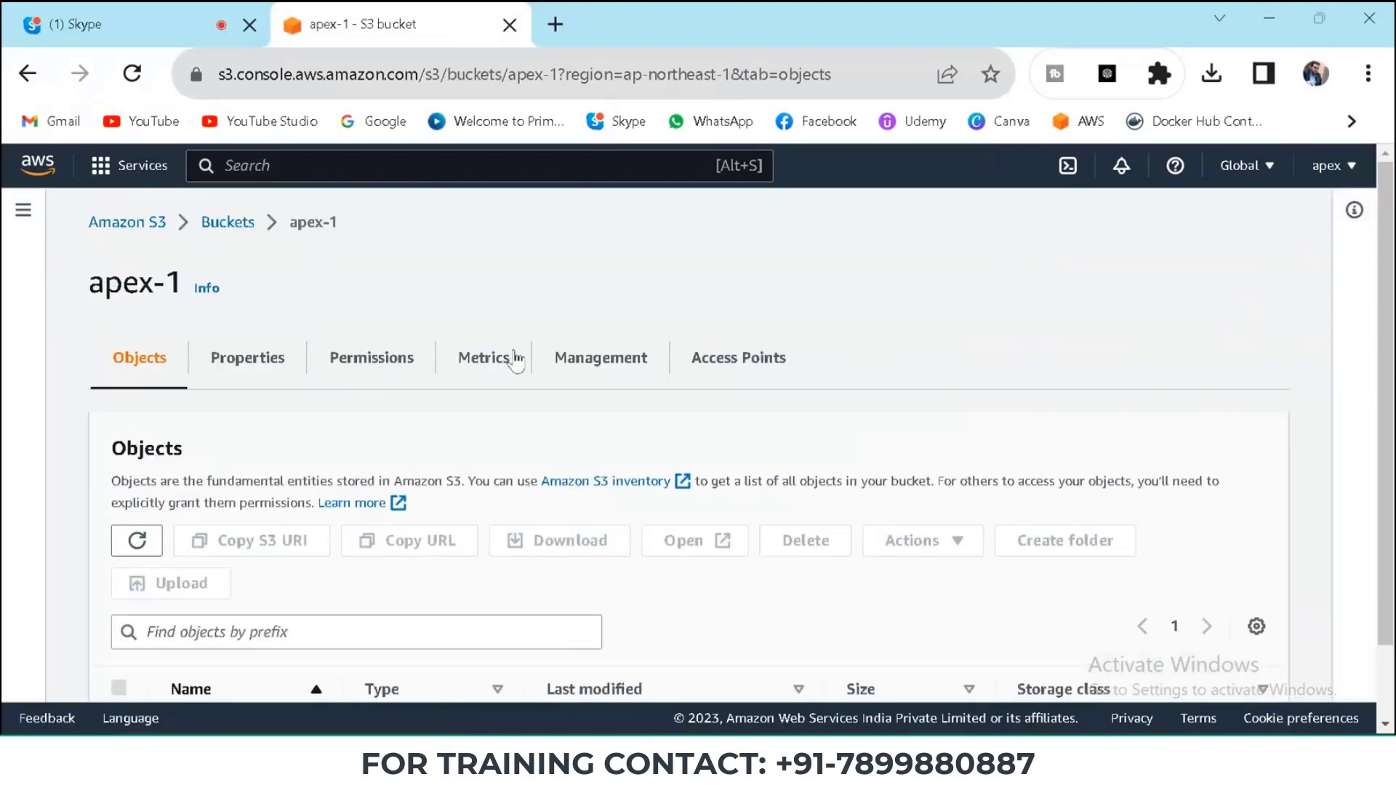
- Open the apex-2 bucket from the bucket list and examine its objects and the contents of the batch job folder
left_click(232, 224)
scroll(432, 601, "down", 1)
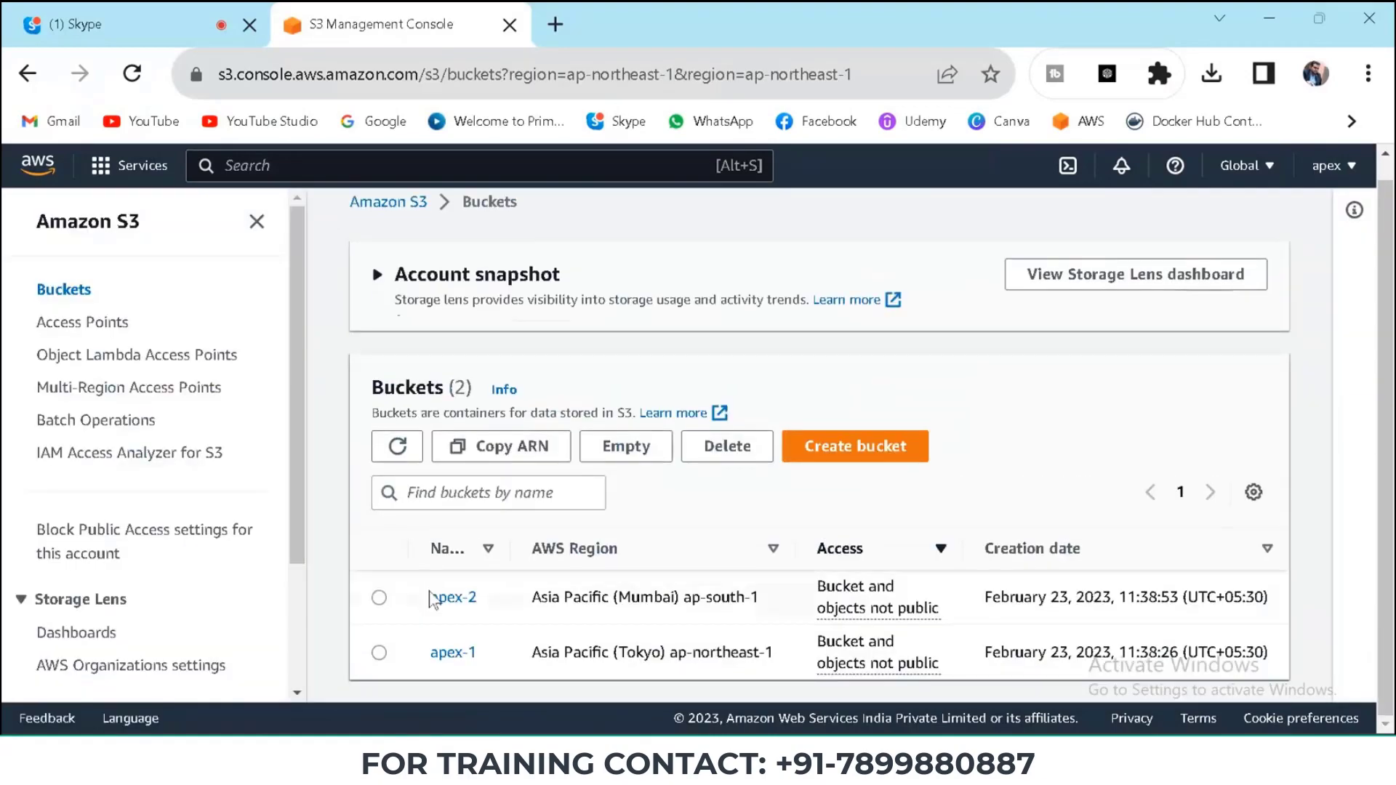
left_click(432, 600)
scroll(443, 607, "down", 1)
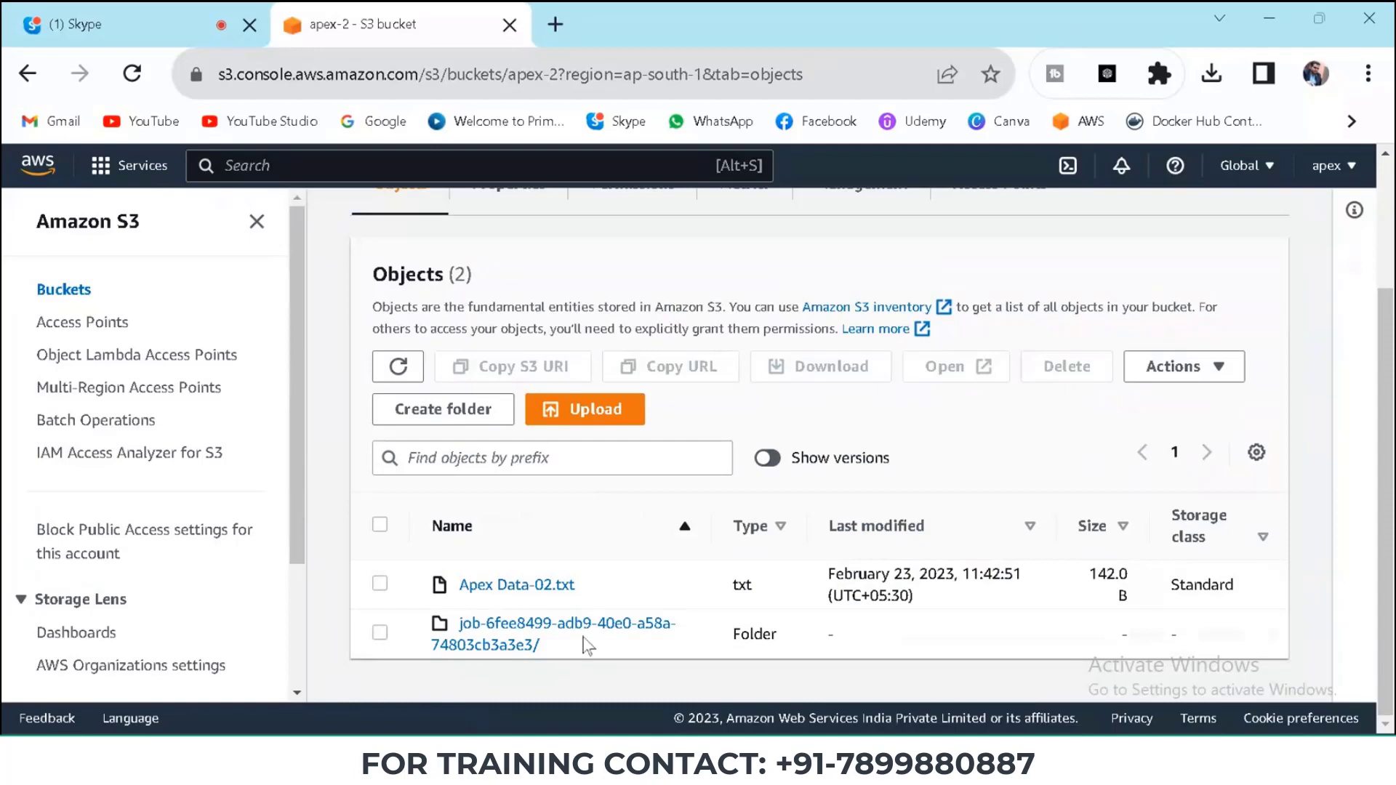
left_click(560, 645)
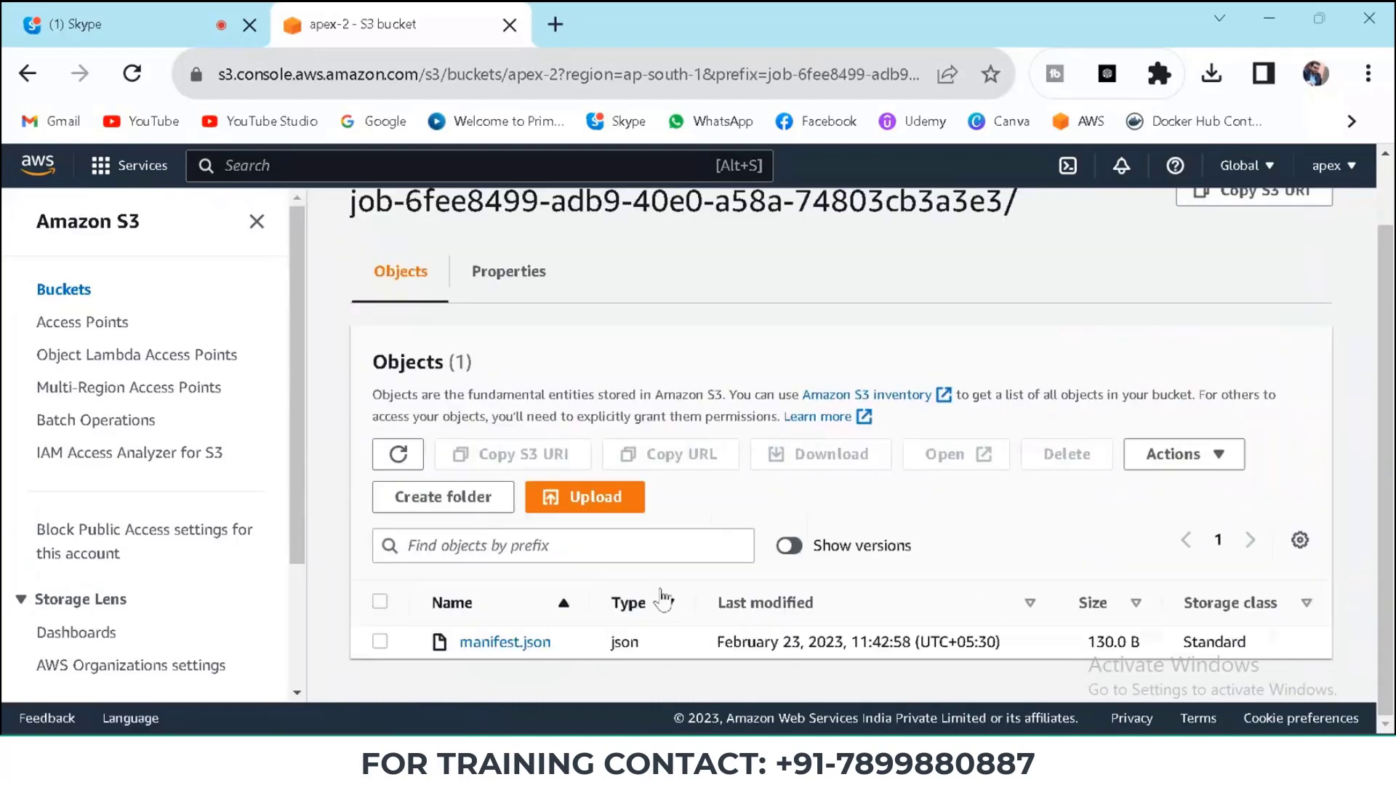
scroll(663, 598, "up", 1)
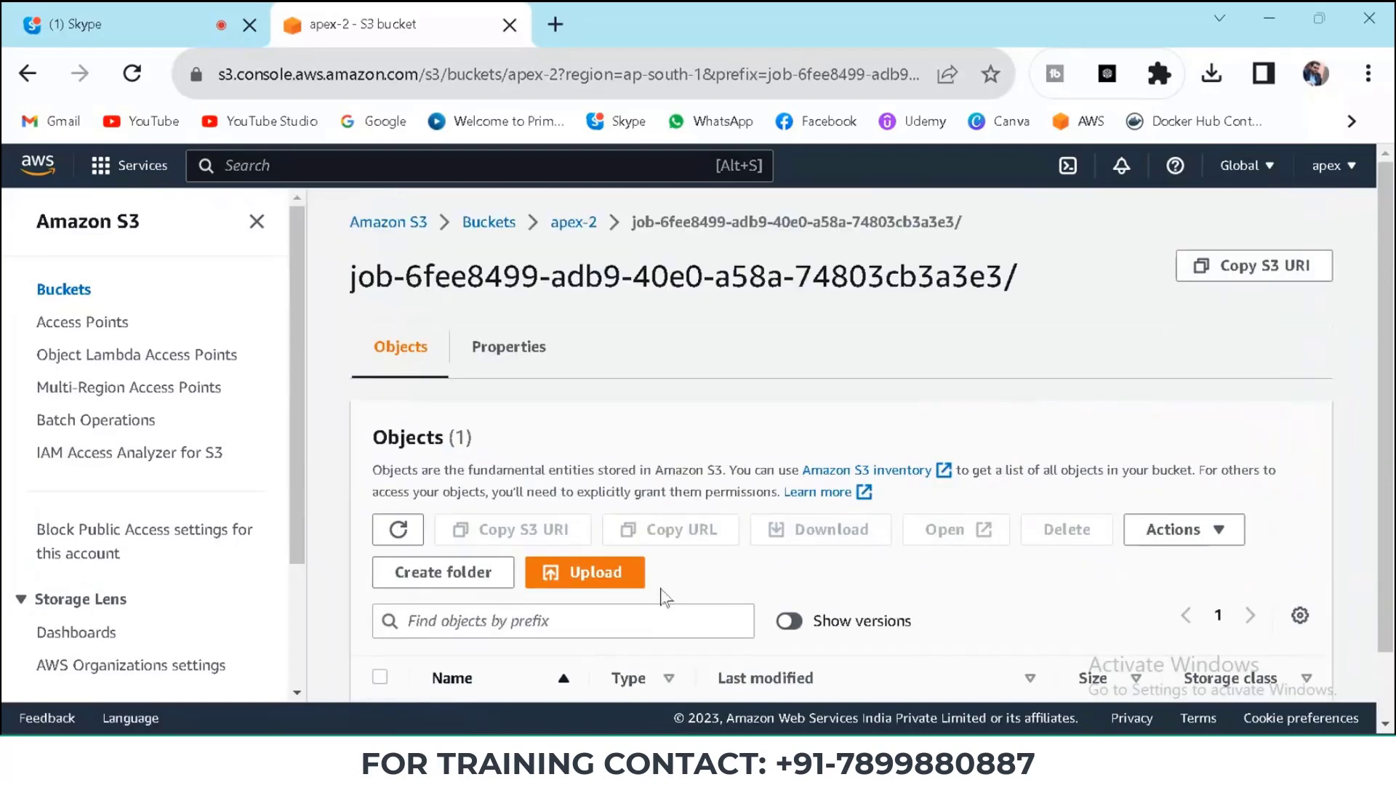
- Go back to the bucket list and reopen apex-2 to recheck its objects for the replicated file
left_click(501, 234)
scroll(546, 502, "down", 1)
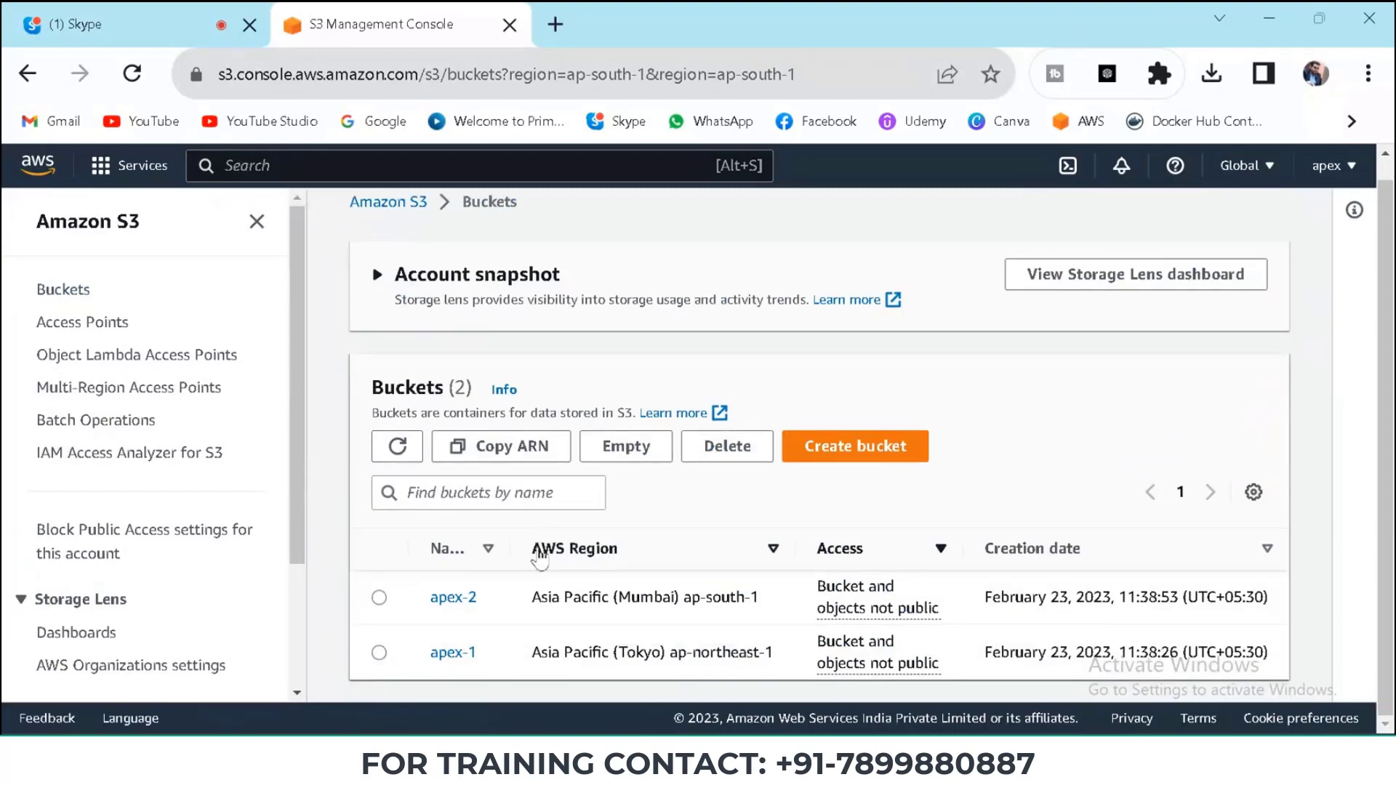
left_click(453, 597)
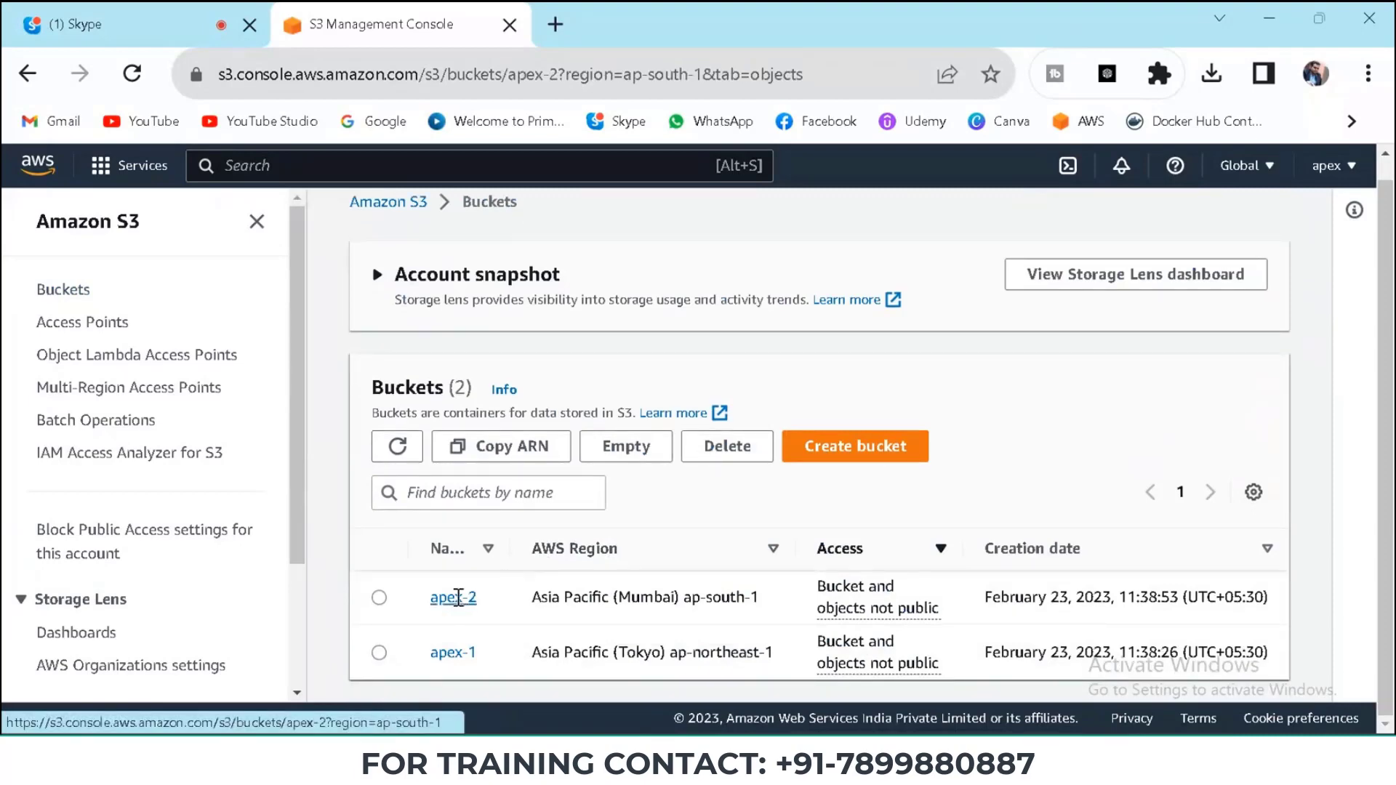
scroll(582, 552, "down", 1)
scroll(574, 509, "up", 3)
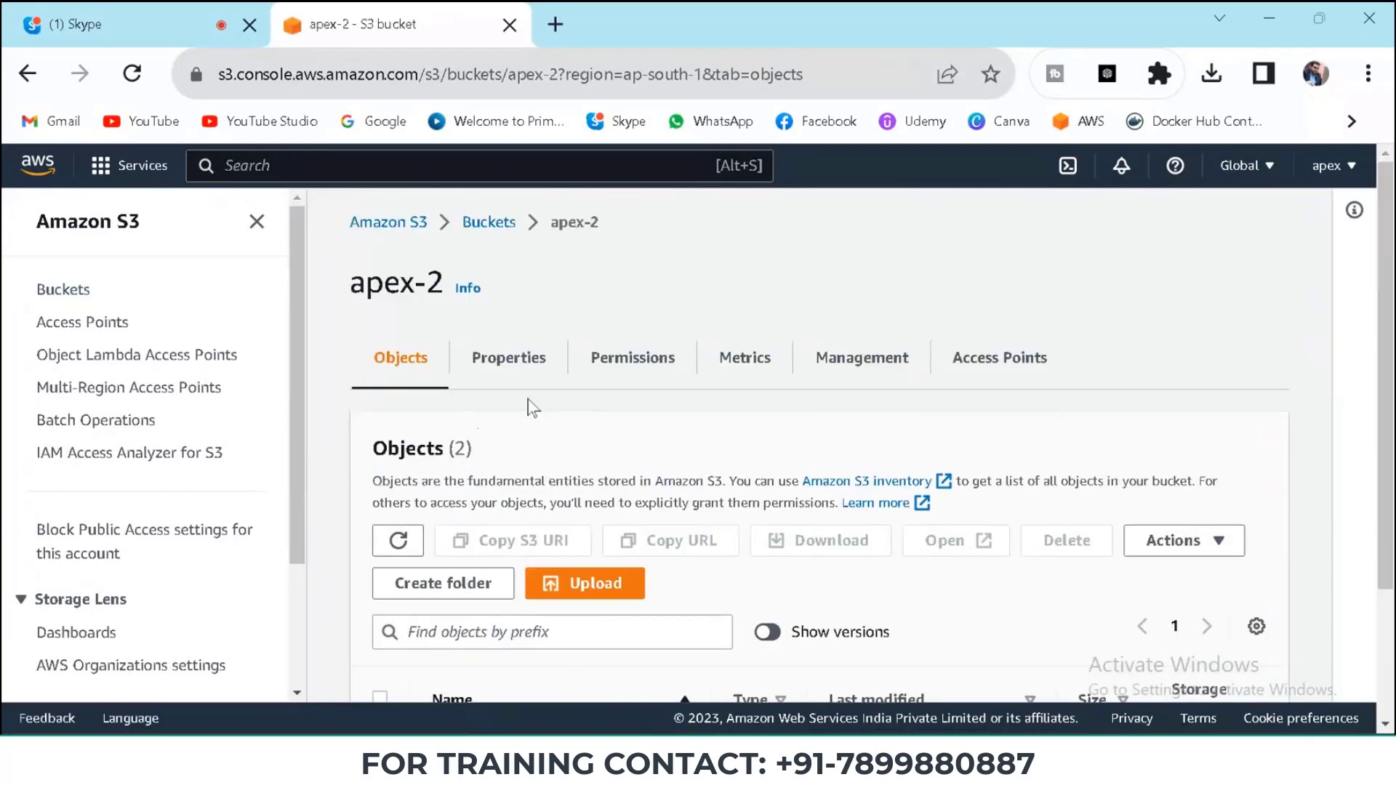
- Open the apex-1 bucket from the bucket list and review which objects it holds
left_click(486, 224)
scroll(494, 509, "down", 1)
left_click(455, 654)
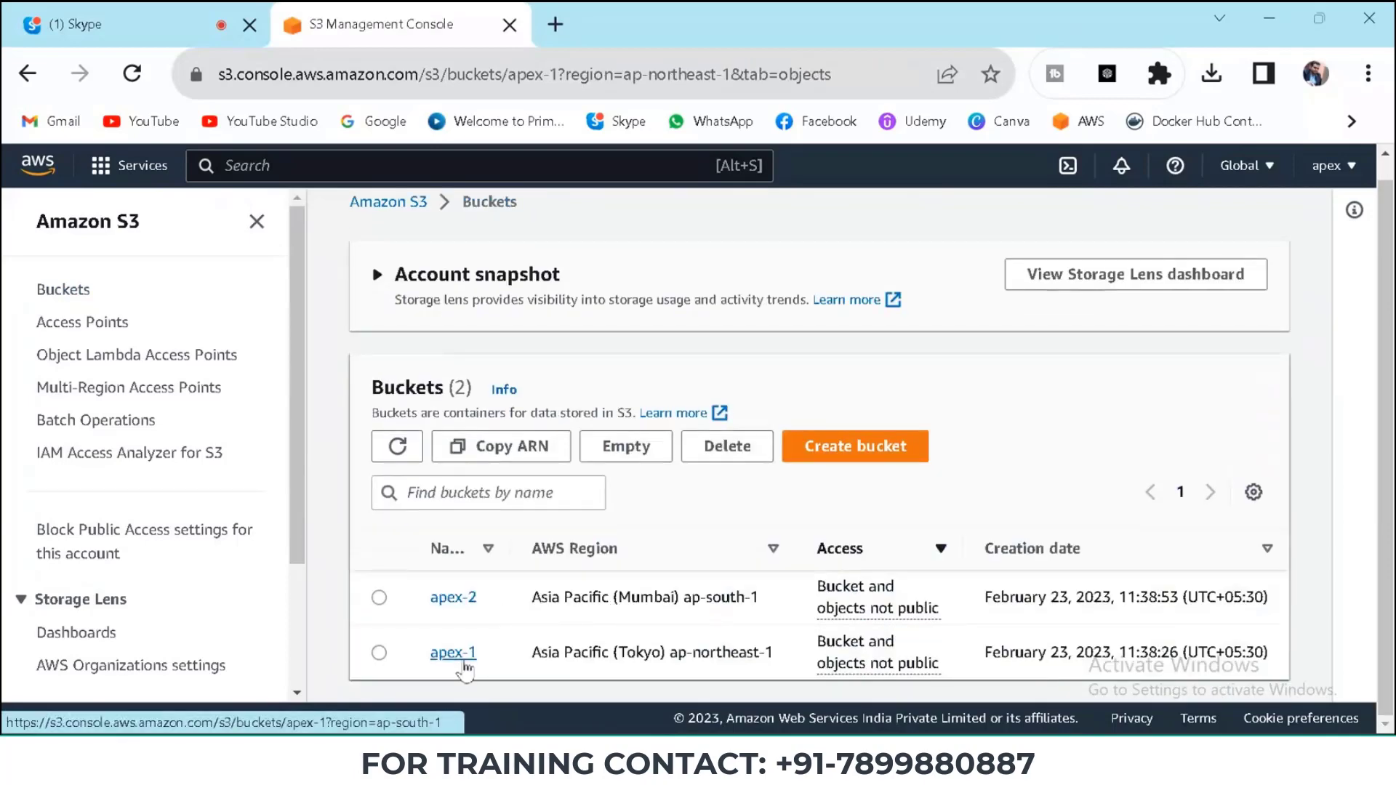
scroll(465, 669, "down", 2)
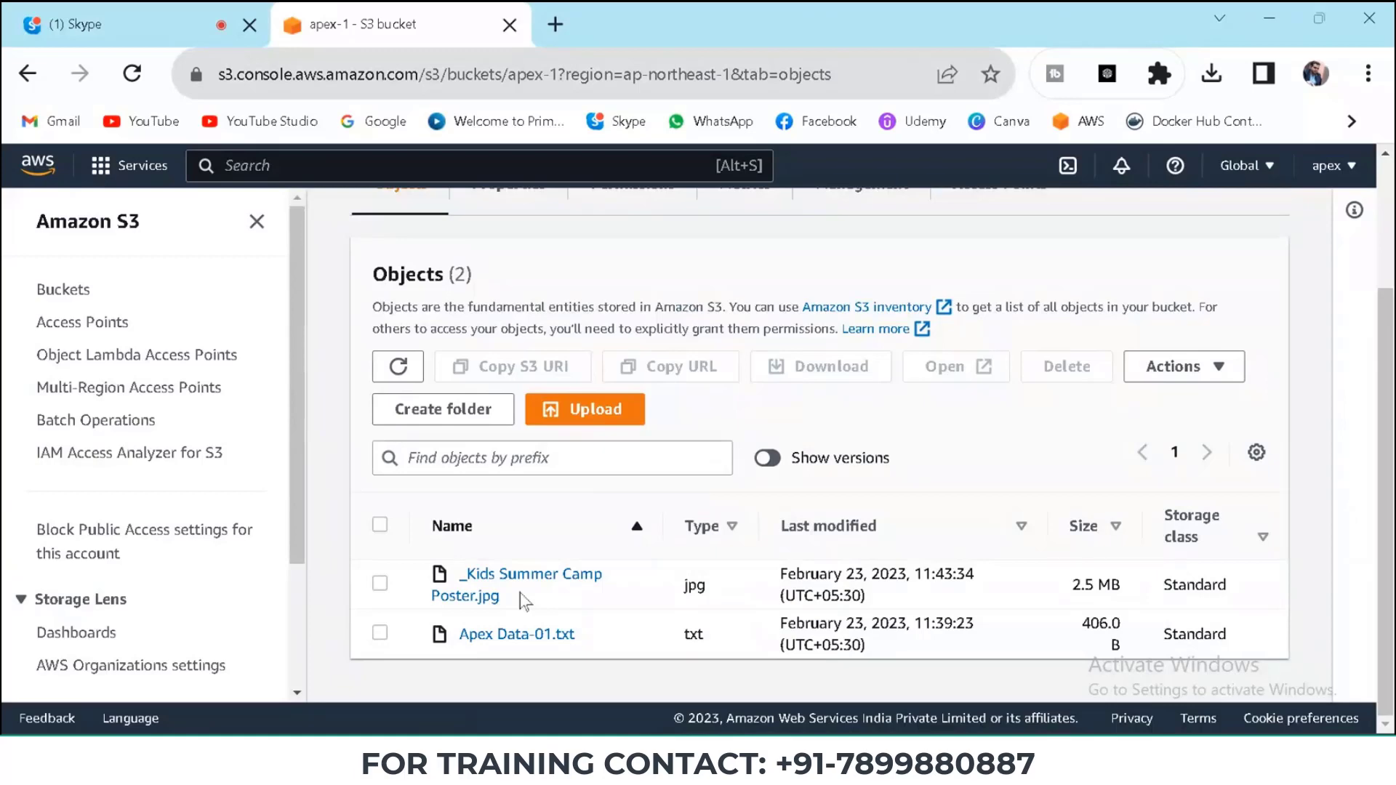
scroll(522, 600, "up", 2)
- Return to the apex-2 bucket and compare its object list with the contents of apex-1
left_click(489, 222)
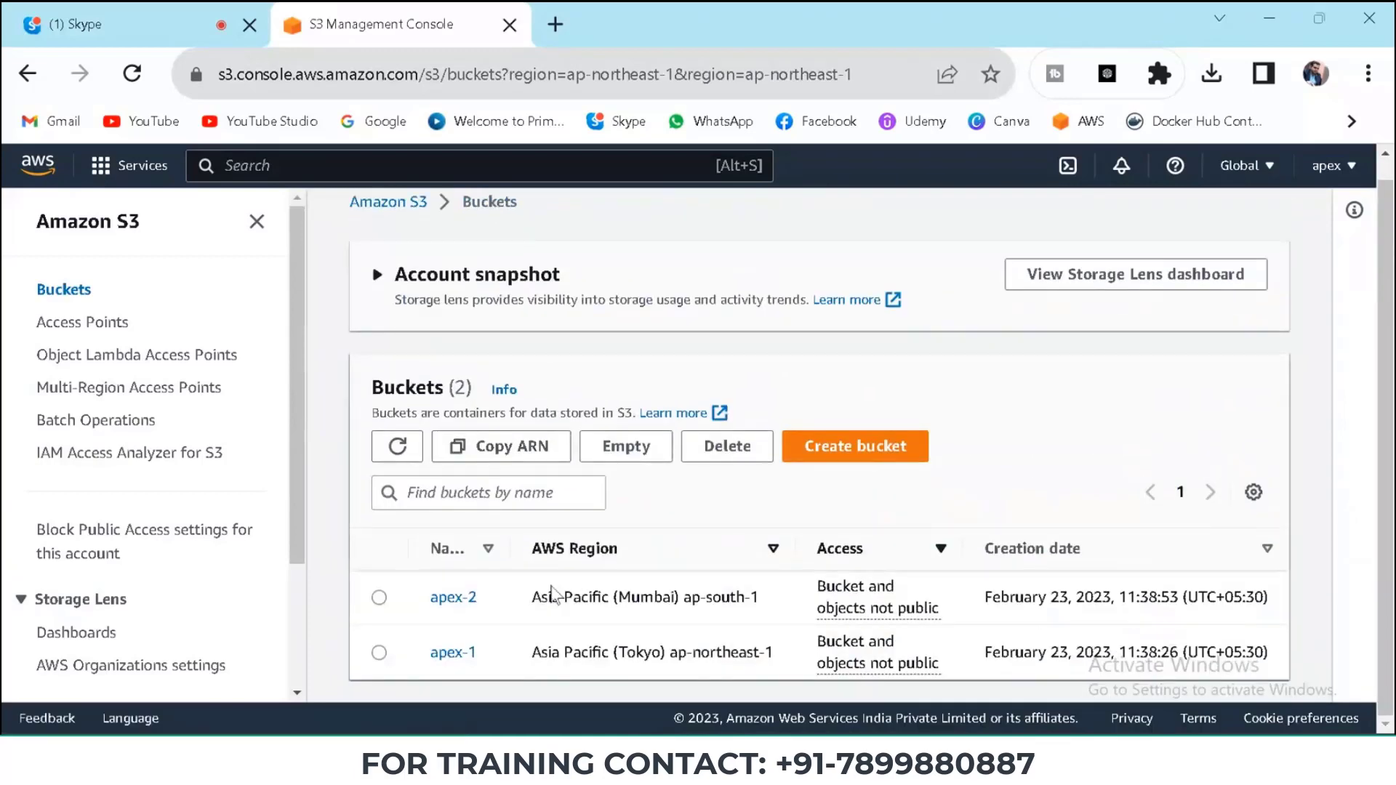
left_click(452, 597)
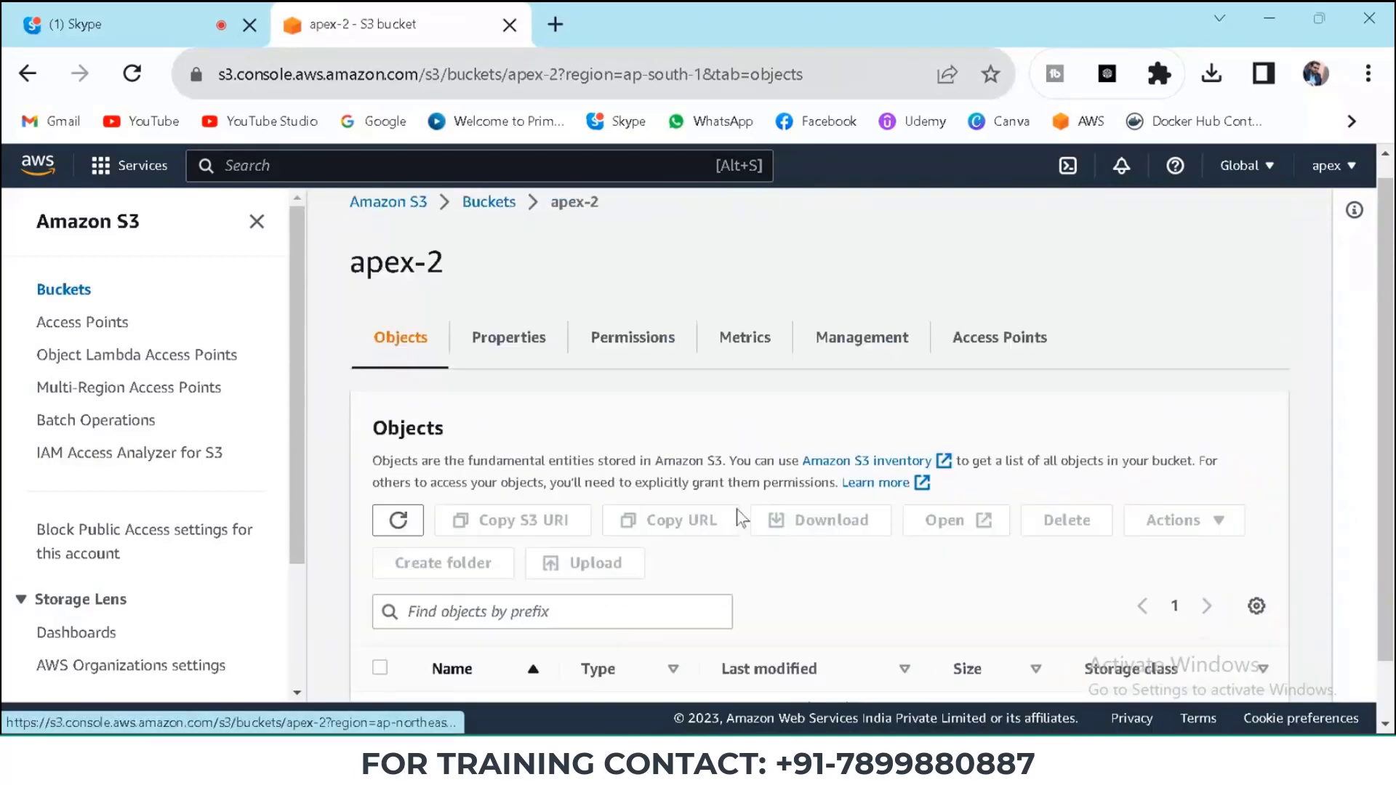
scroll(738, 518, "down", 2)
scroll(739, 519, "up", 2)
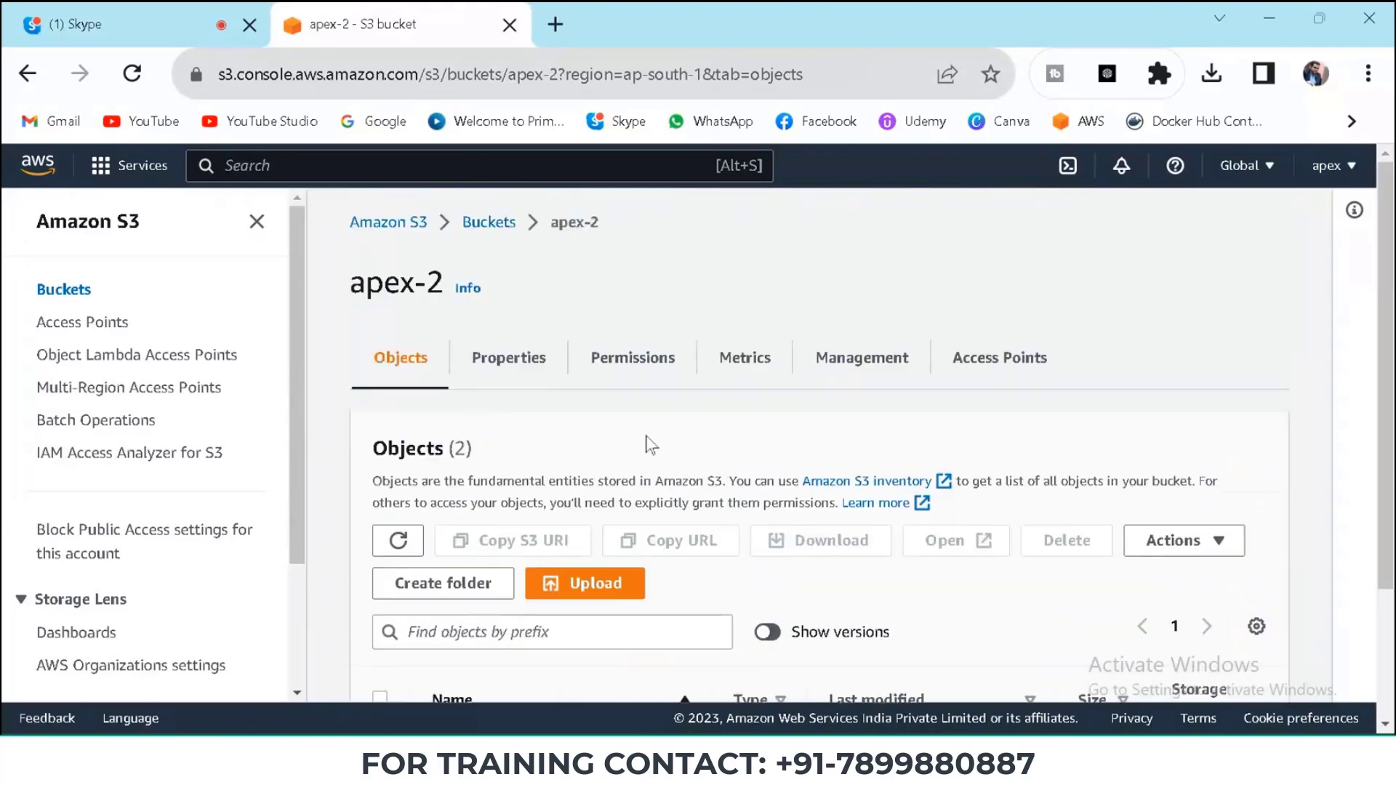
scroll(650, 444, "down", 2)
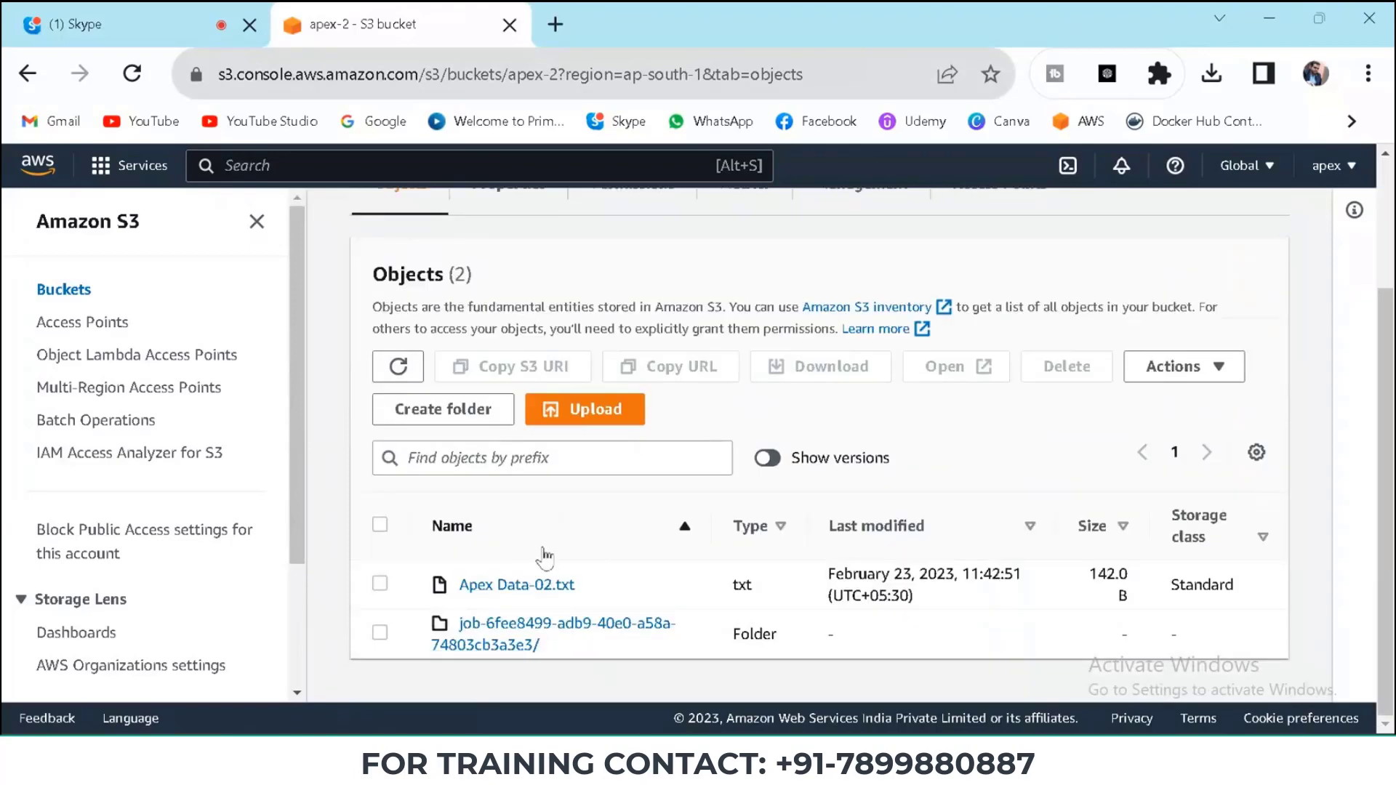
scroll(553, 623, "up", 2)
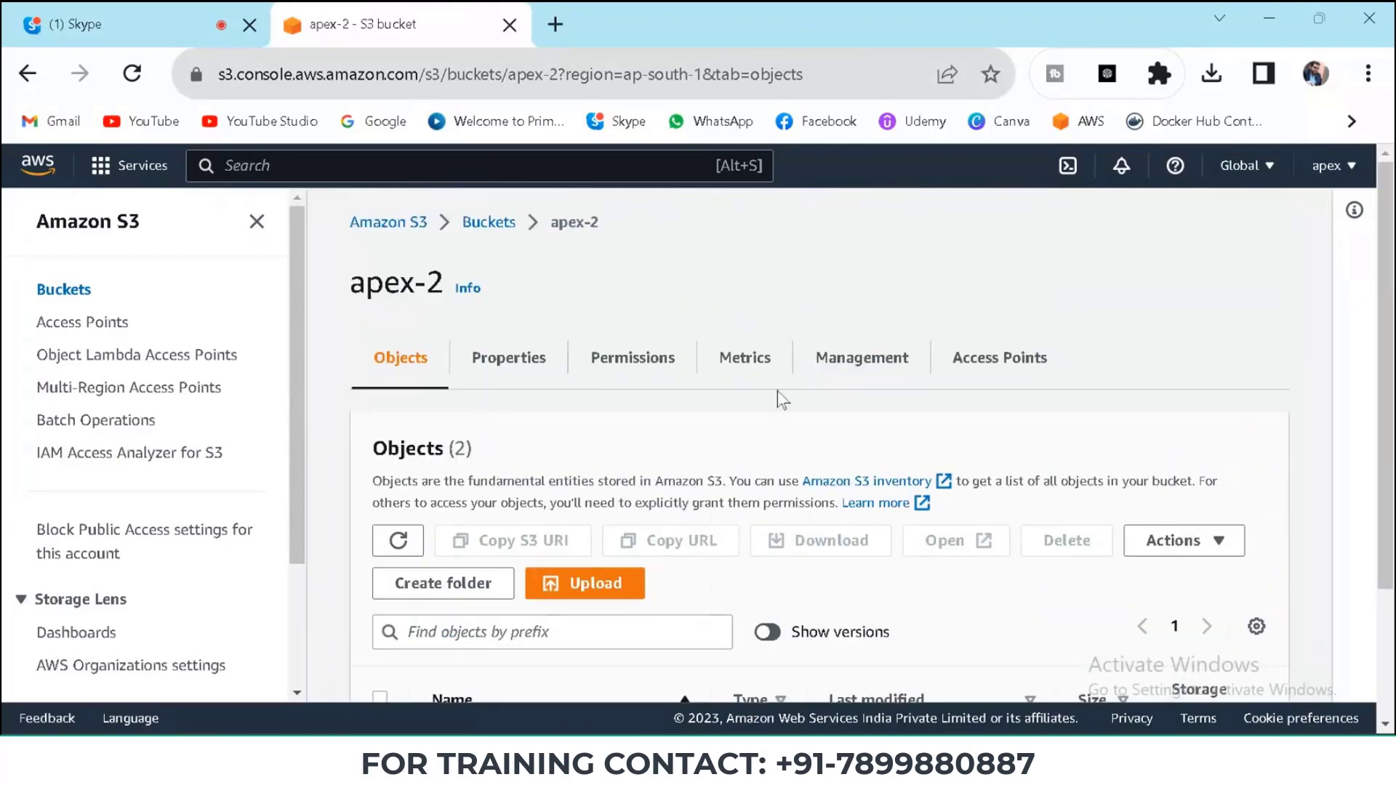
- Start creating a replication rule with apex-2 as the source bucket
left_click(861, 357)
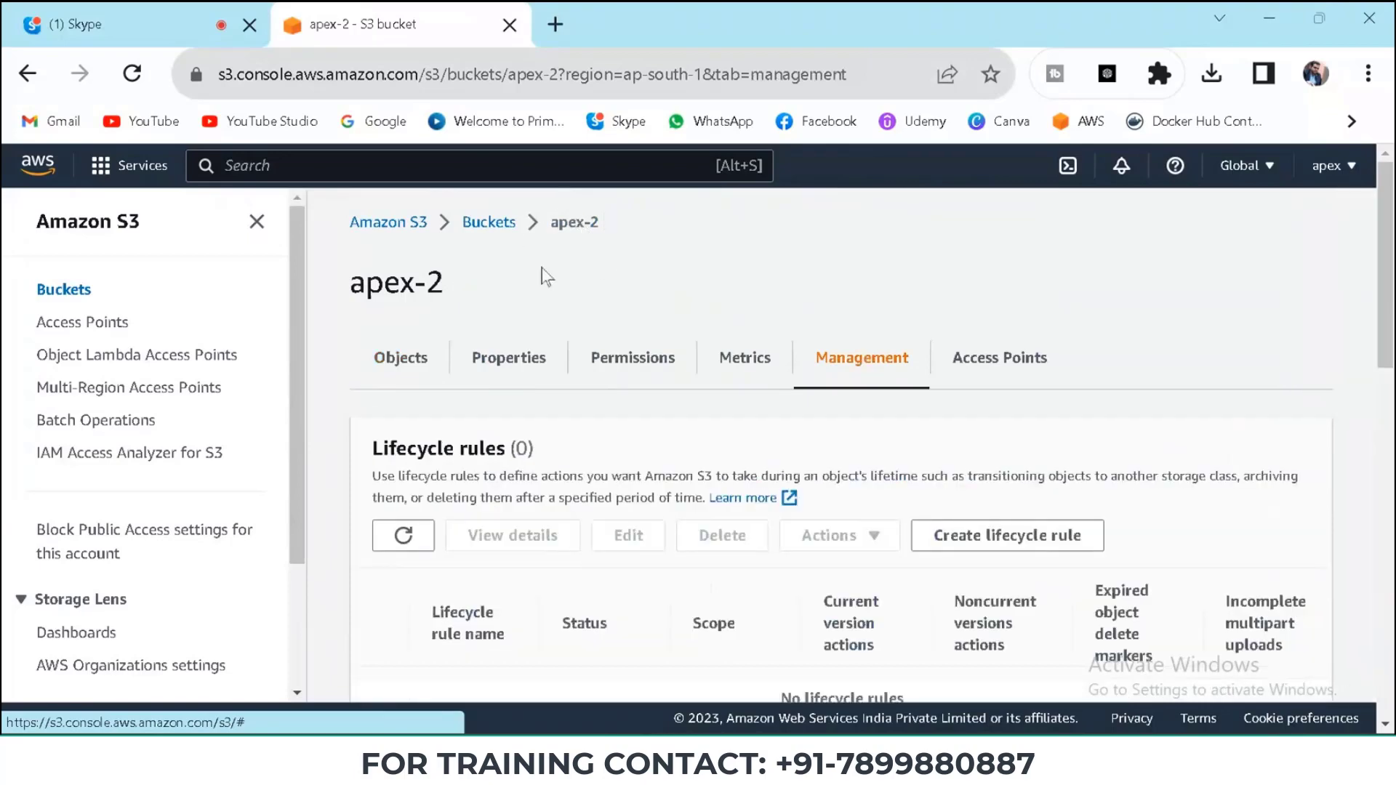
scroll(889, 525, "down", 3)
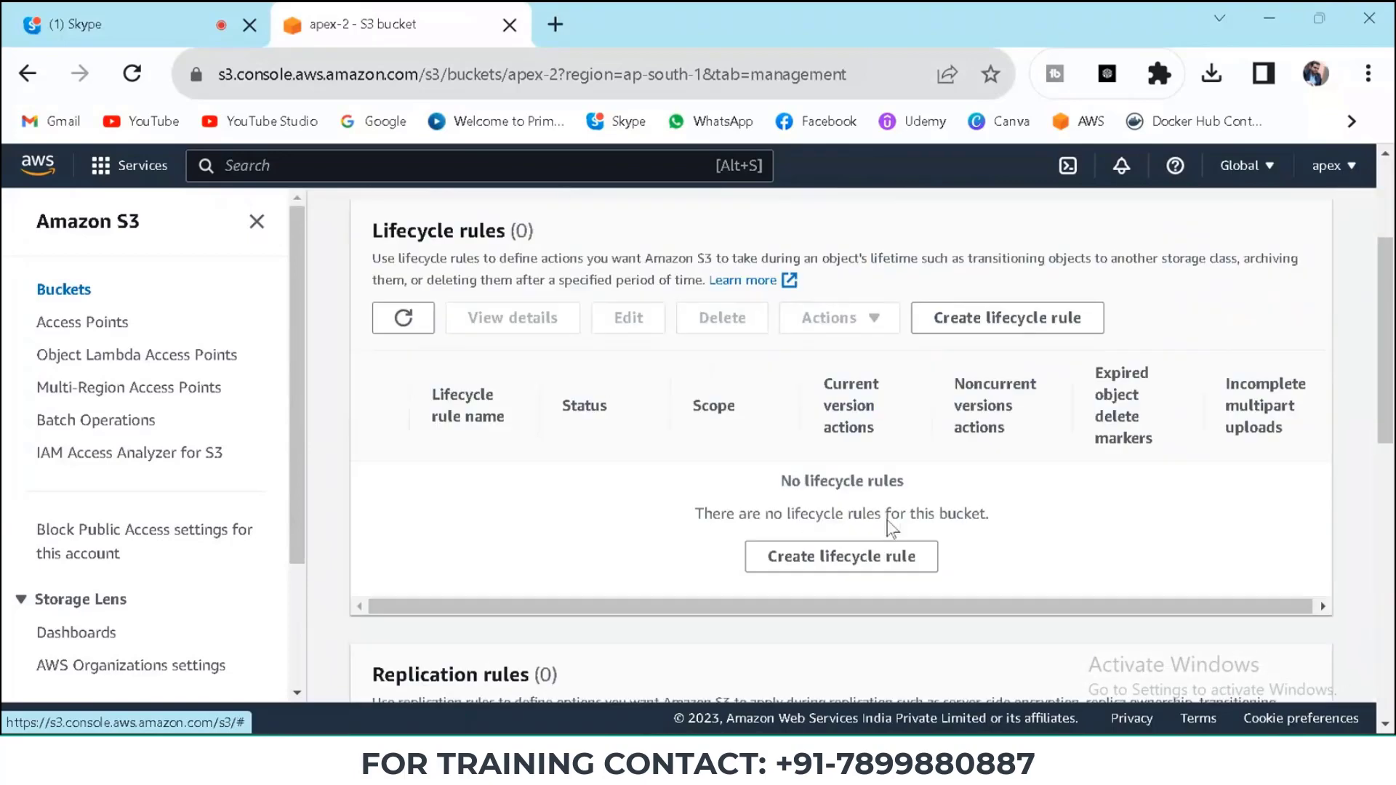
scroll(891, 525, "down", 6)
left_click(962, 557)
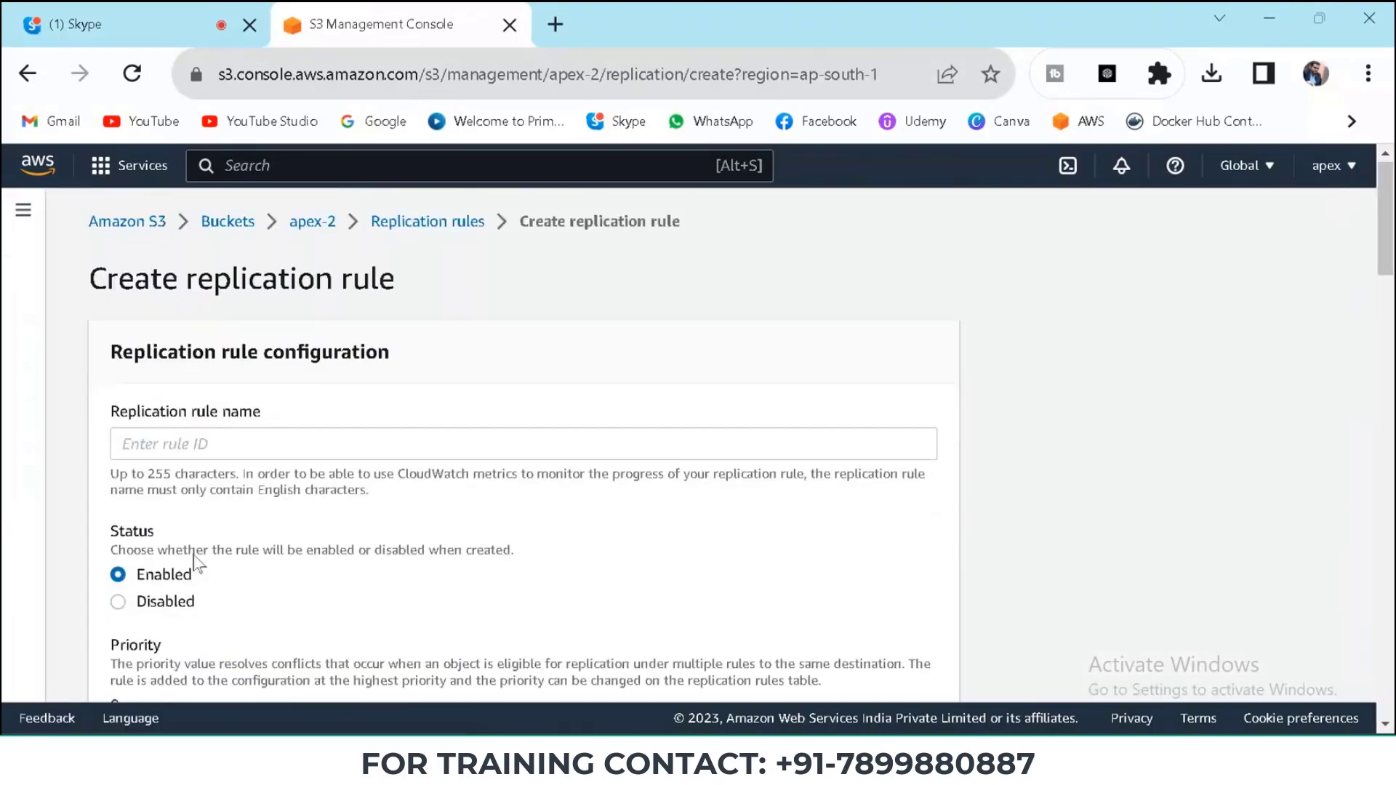
- Name the new apex-2 replication rule "apex replication" and leave its status enabled
left_click(201, 451)
type("apw")
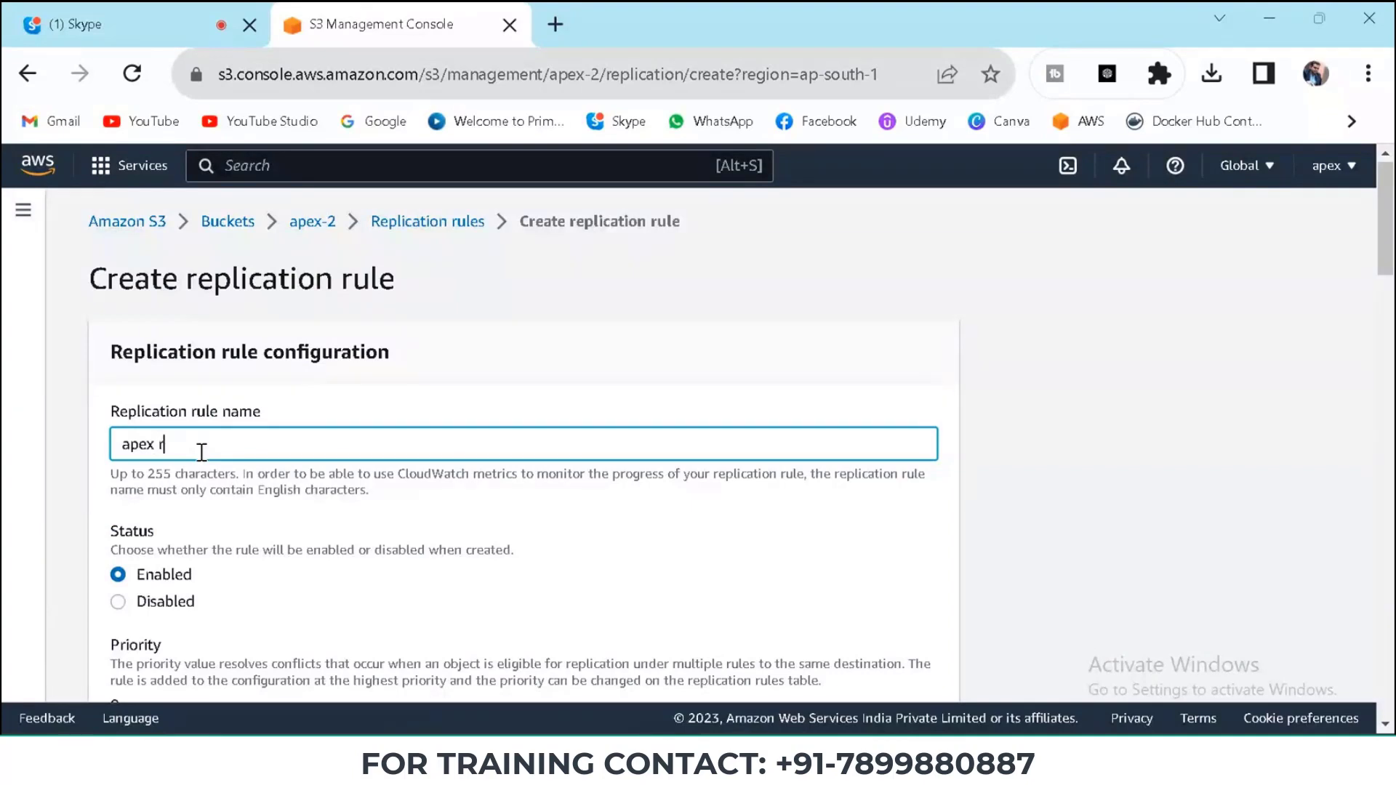
type("x reploicatiopn")
scroll(294, 435, "down", 5)
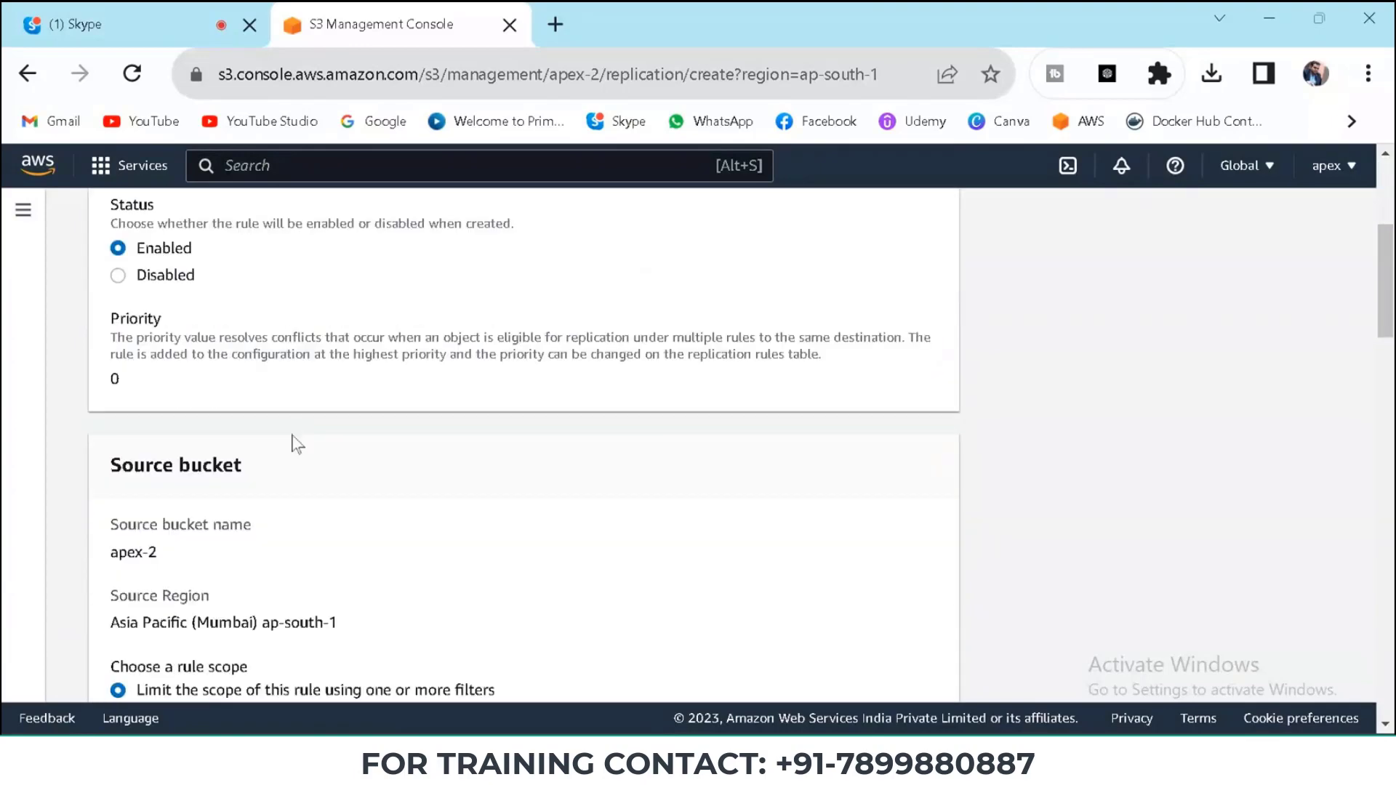
- Apply the replication rule to all objects in apex-2 and choose apex-1 in this account as the destination bucket
scroll(293, 435, "down", 5)
left_click(290, 394)
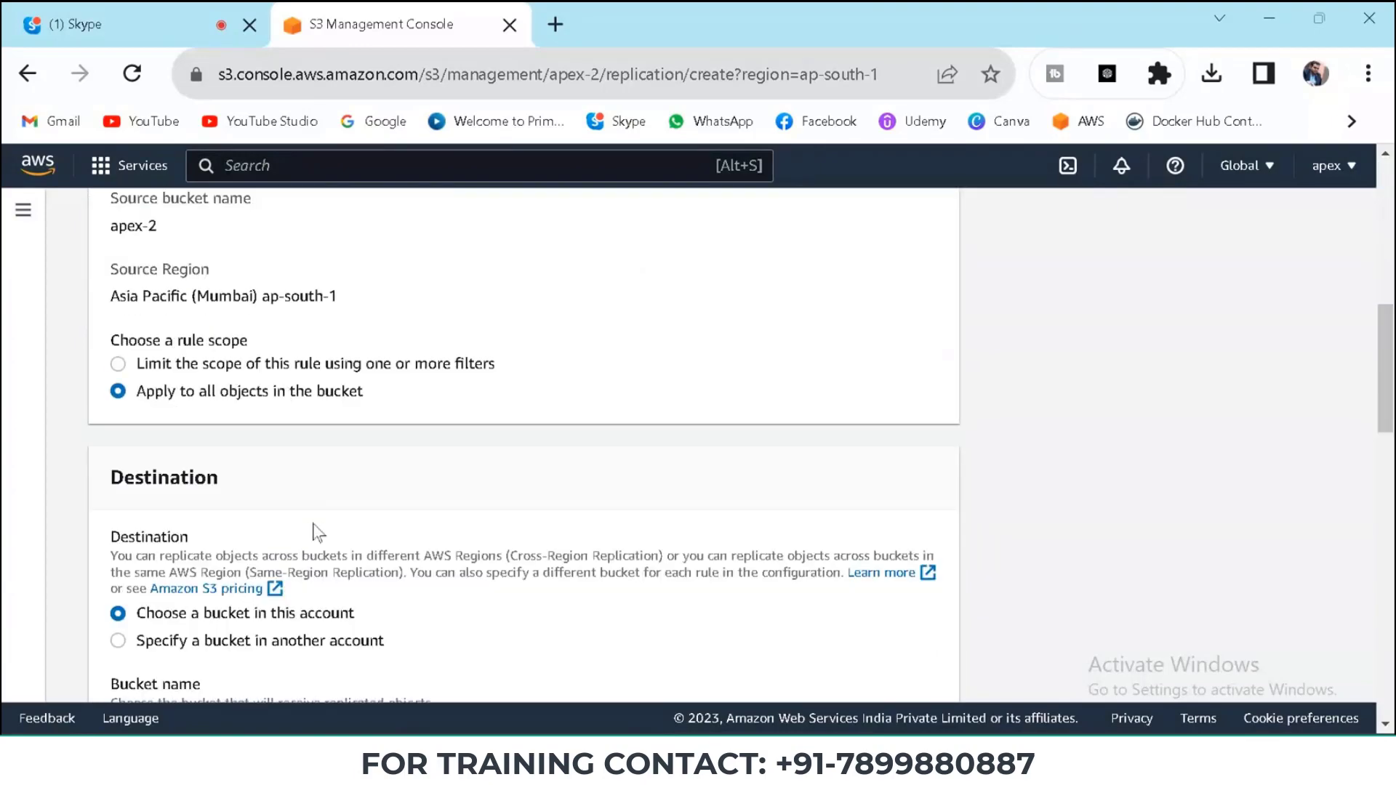
scroll(312, 533, "down", 5)
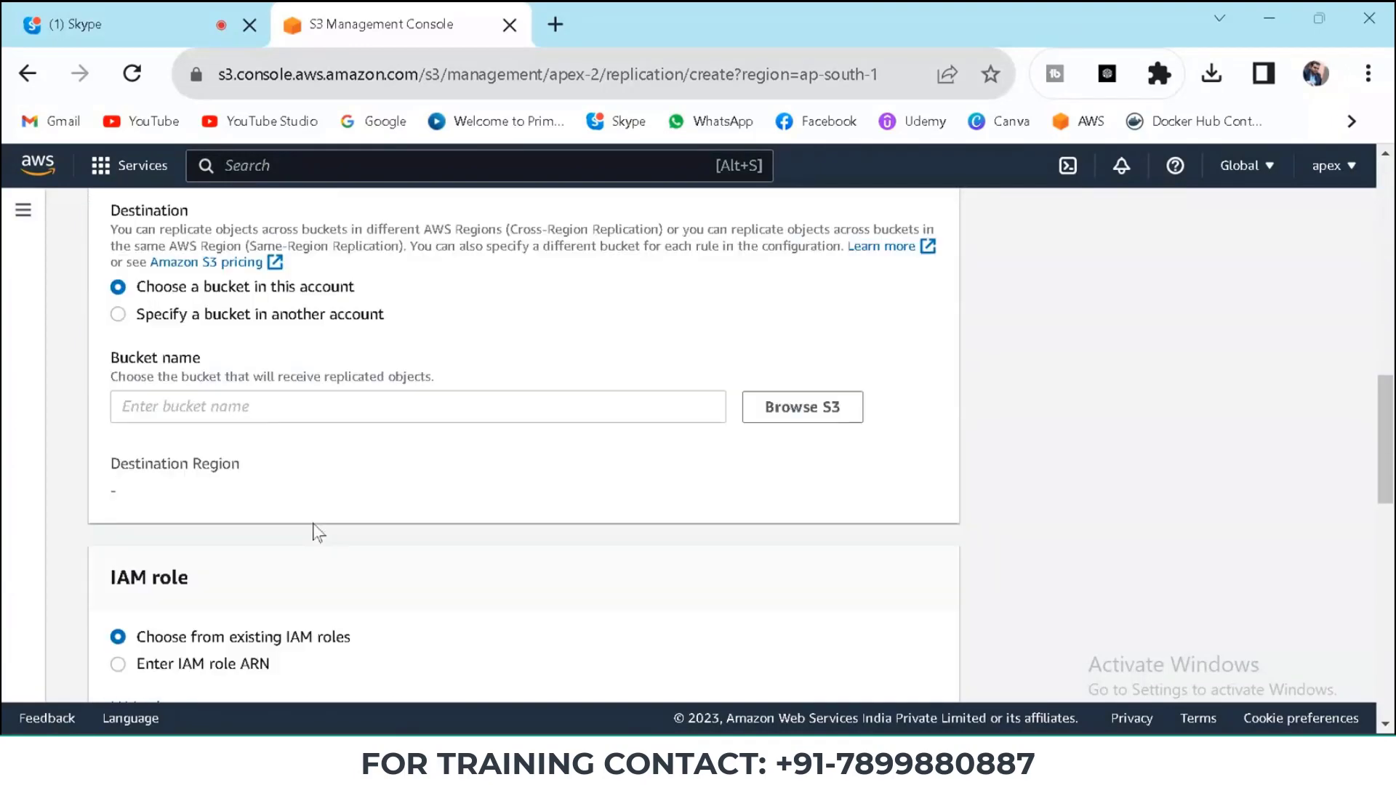
left_click(819, 411)
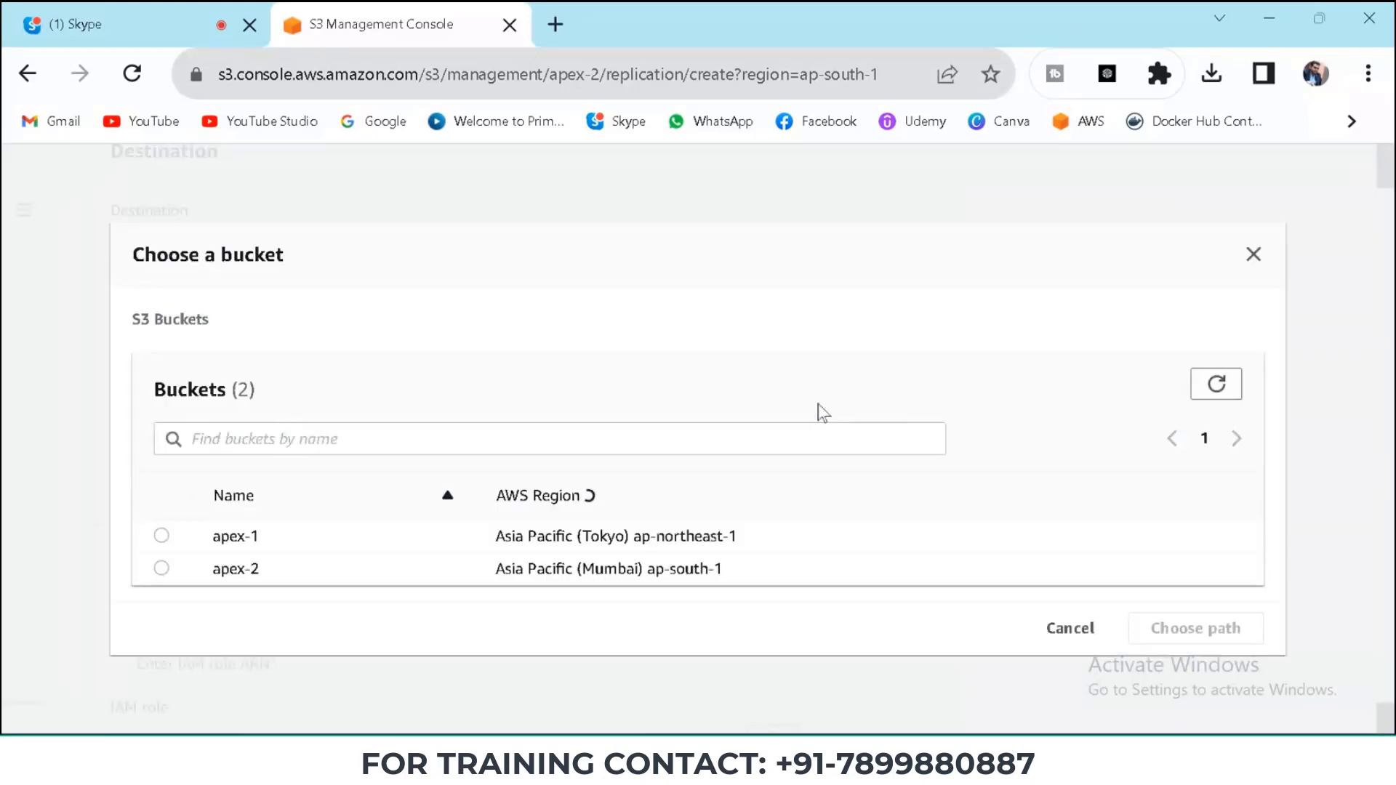
left_click(161, 536)
left_click(1196, 626)
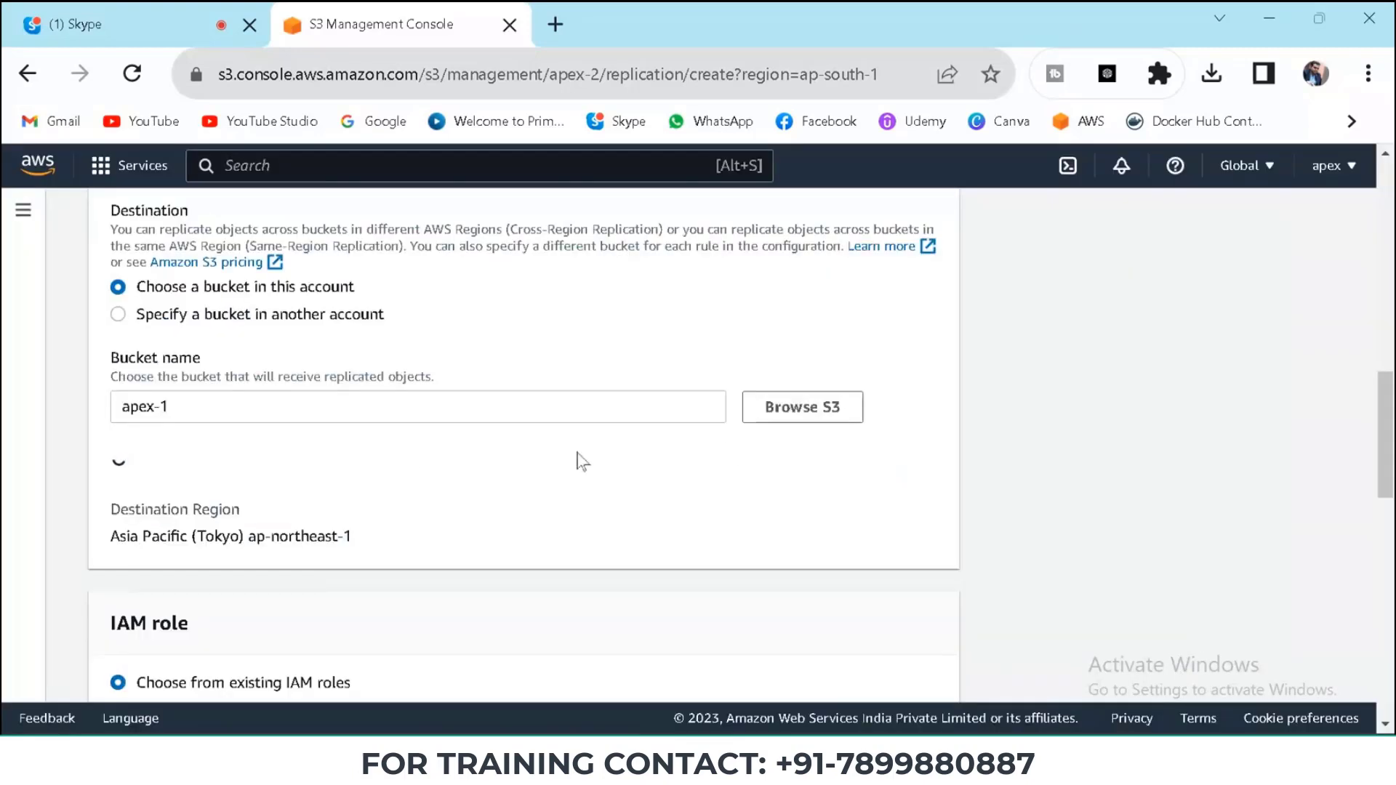
- Set the replication rule's IAM role to Create new role under the existing IAM roles option
scroll(396, 462, "down", 1)
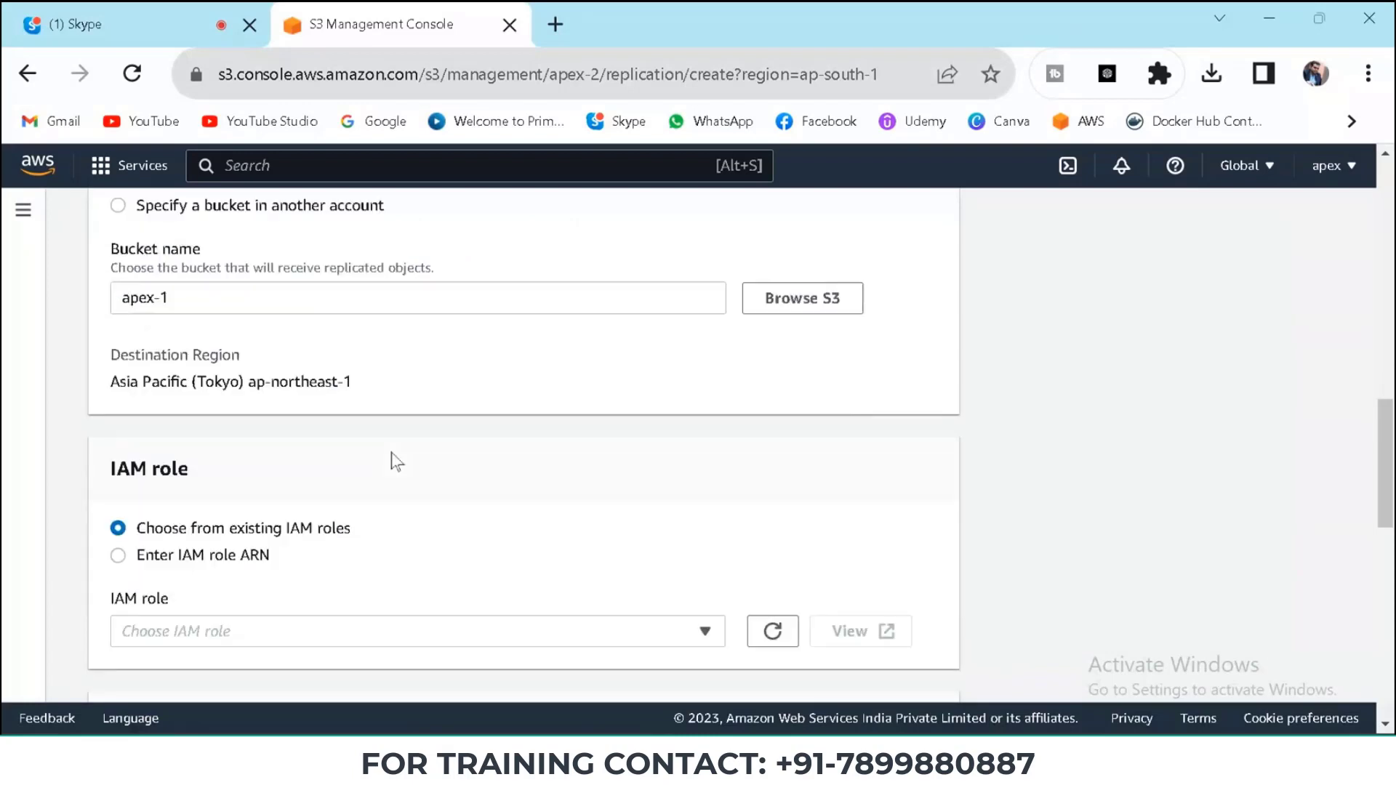
left_click(223, 560)
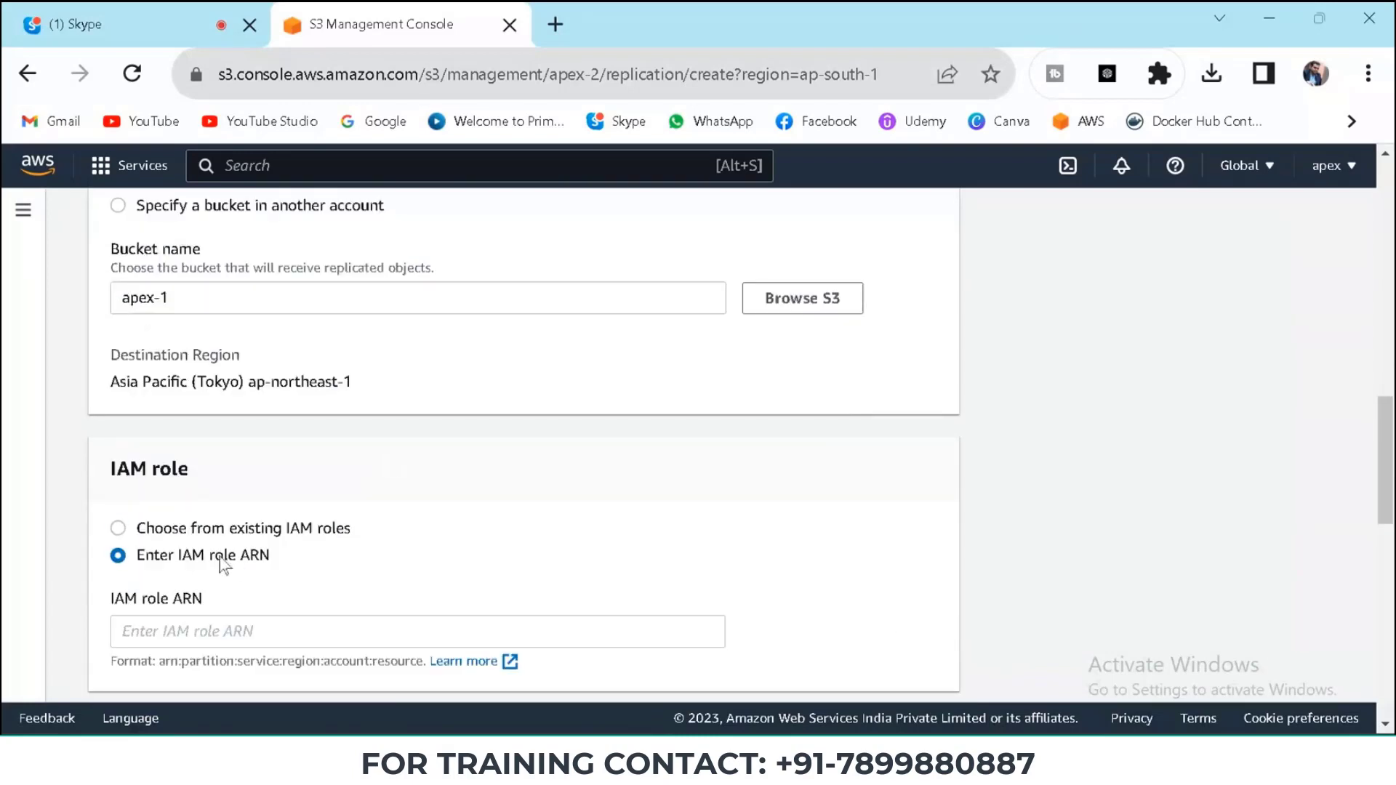
left_click(222, 531)
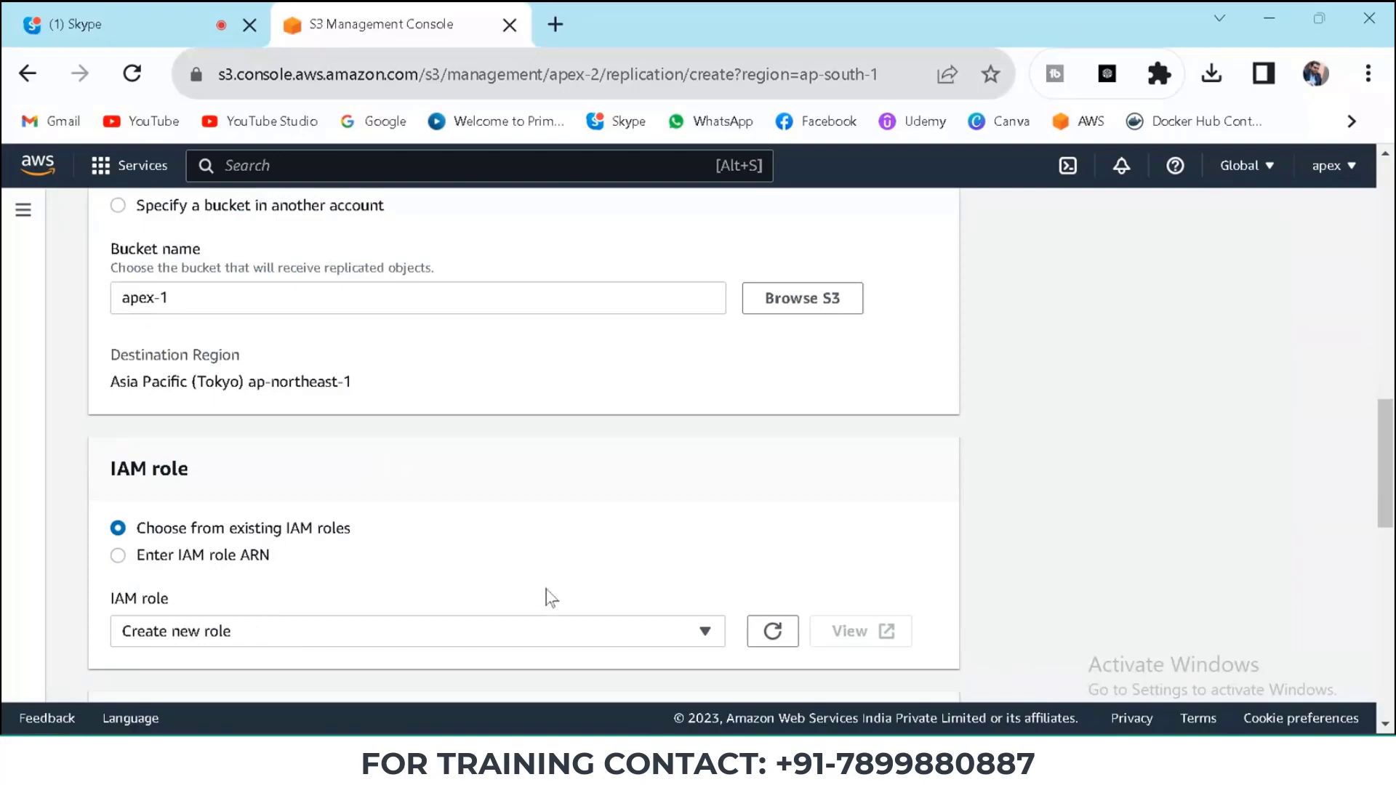
- Enable Replication Time Control, delete marker replication and replica modification sync, and save the apex-2 rule
scroll(546, 595, "down", 3)
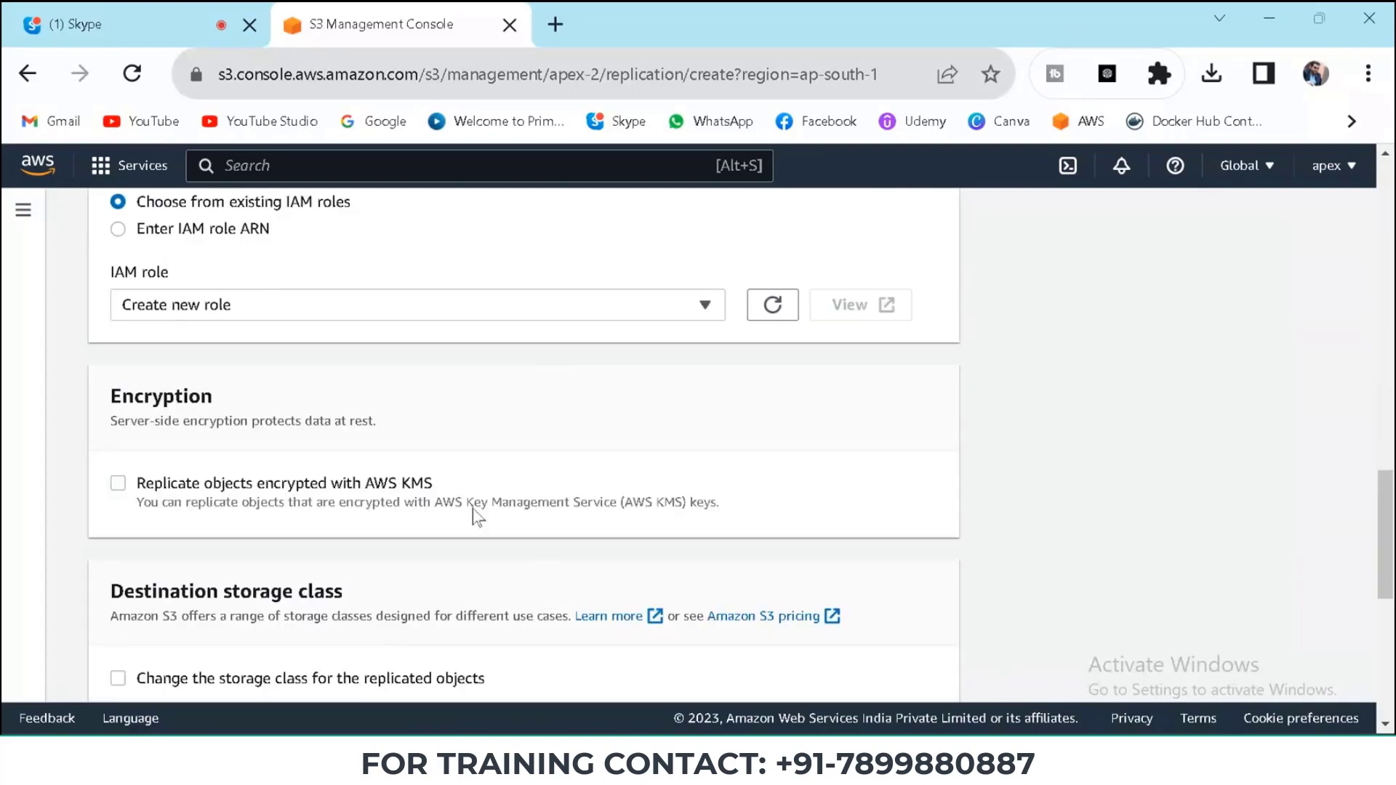
scroll(489, 516, "down", 3)
left_click(198, 508)
scroll(280, 549, "down", 3)
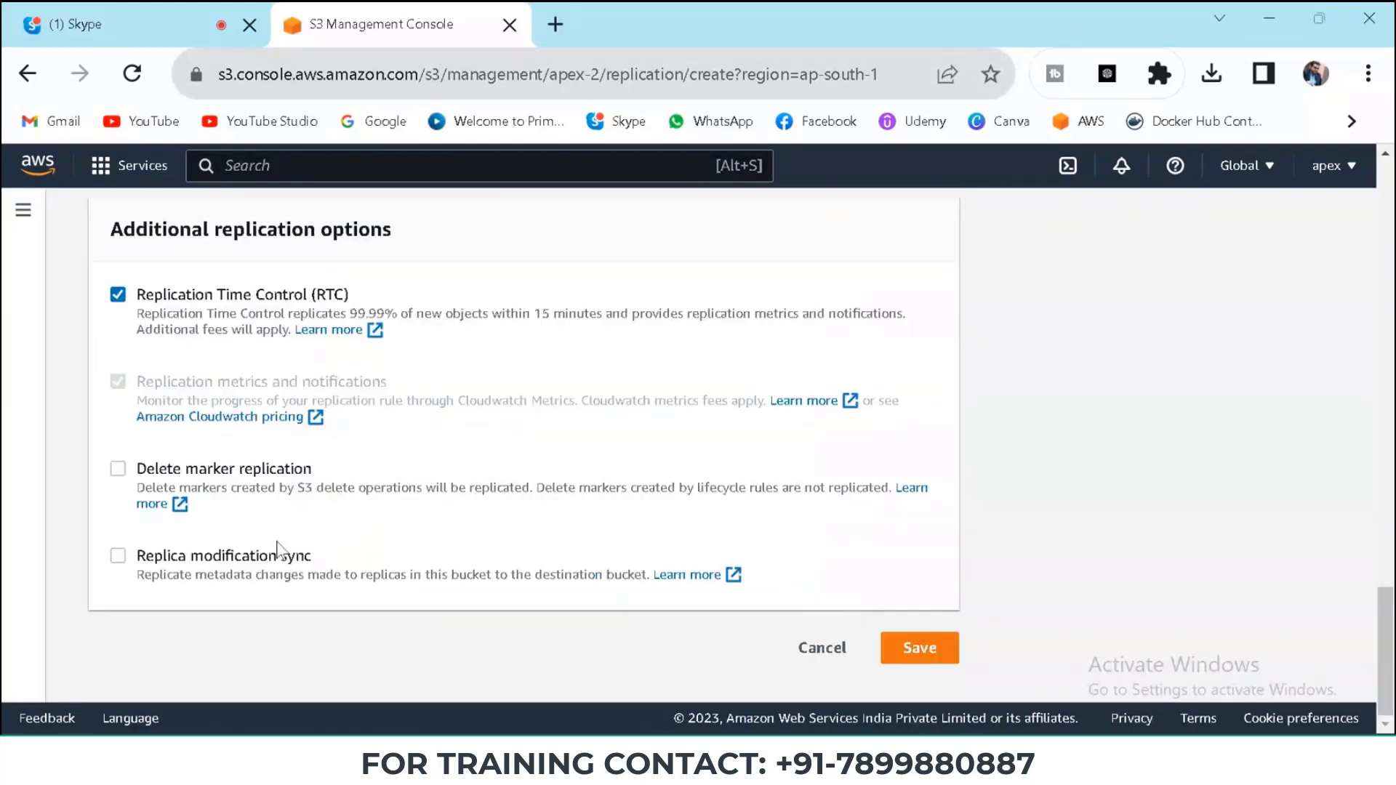
left_click(155, 478)
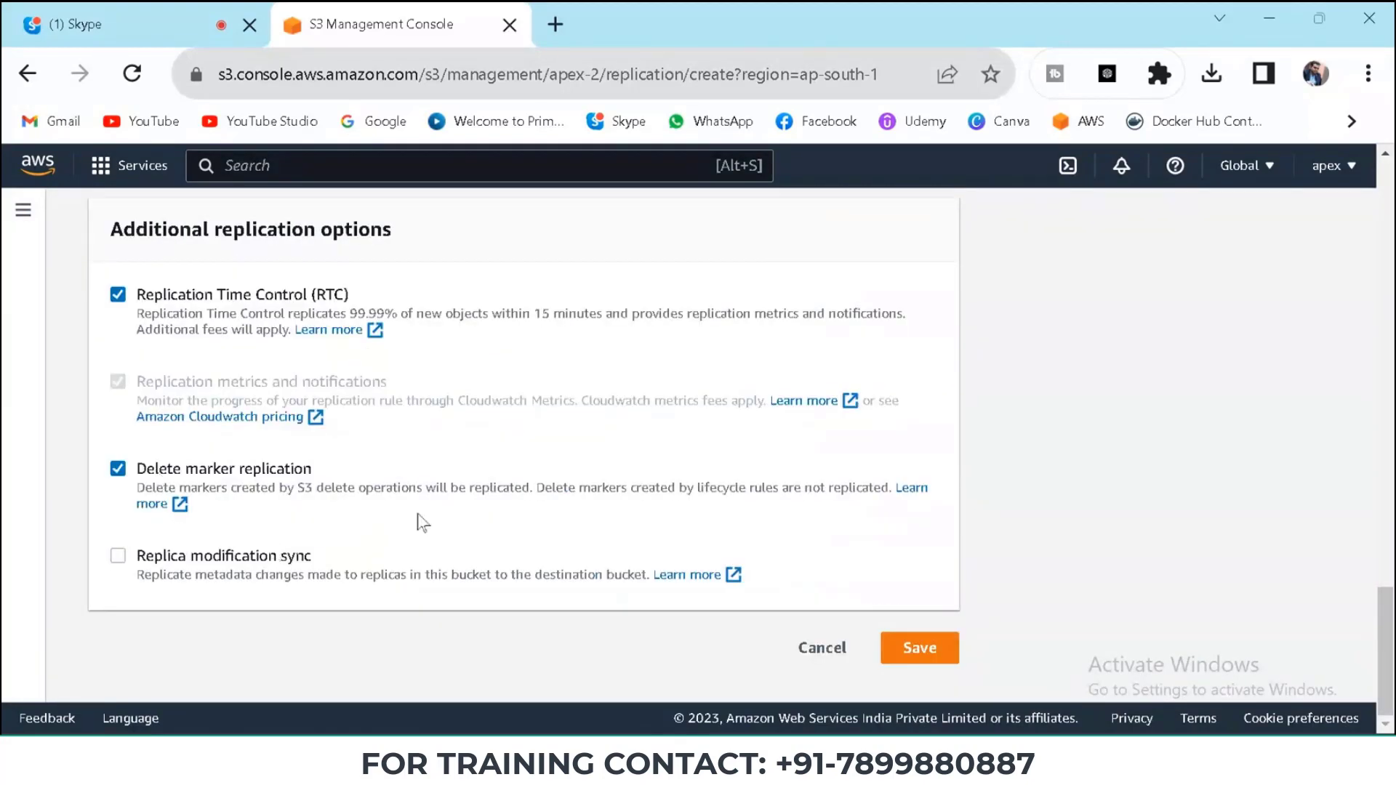
left_click(118, 556)
left_click(920, 650)
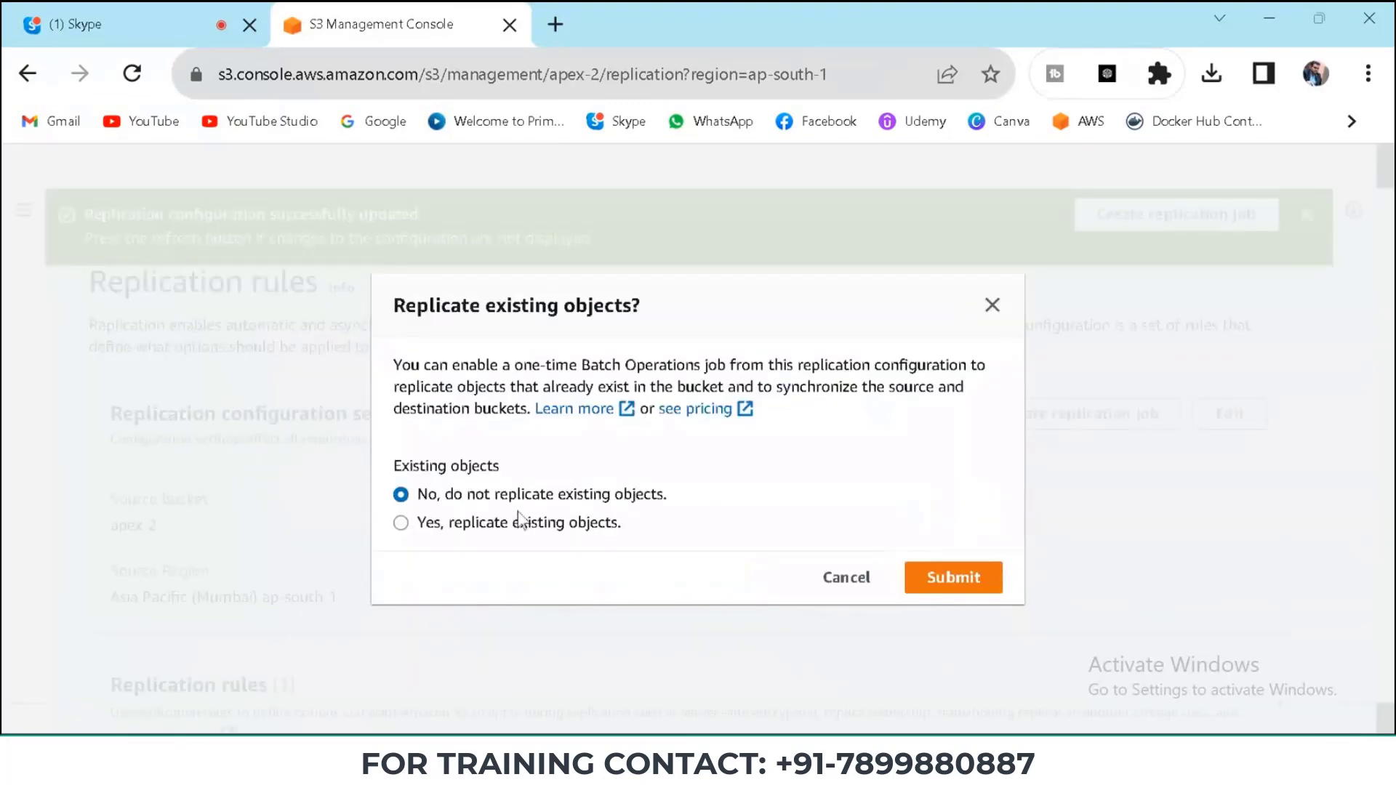
- Replicate the existing apex-2 objects with a Batch Operations job that saves its completion report to s3://apex-1 and creates a new IAM role
left_click(519, 517)
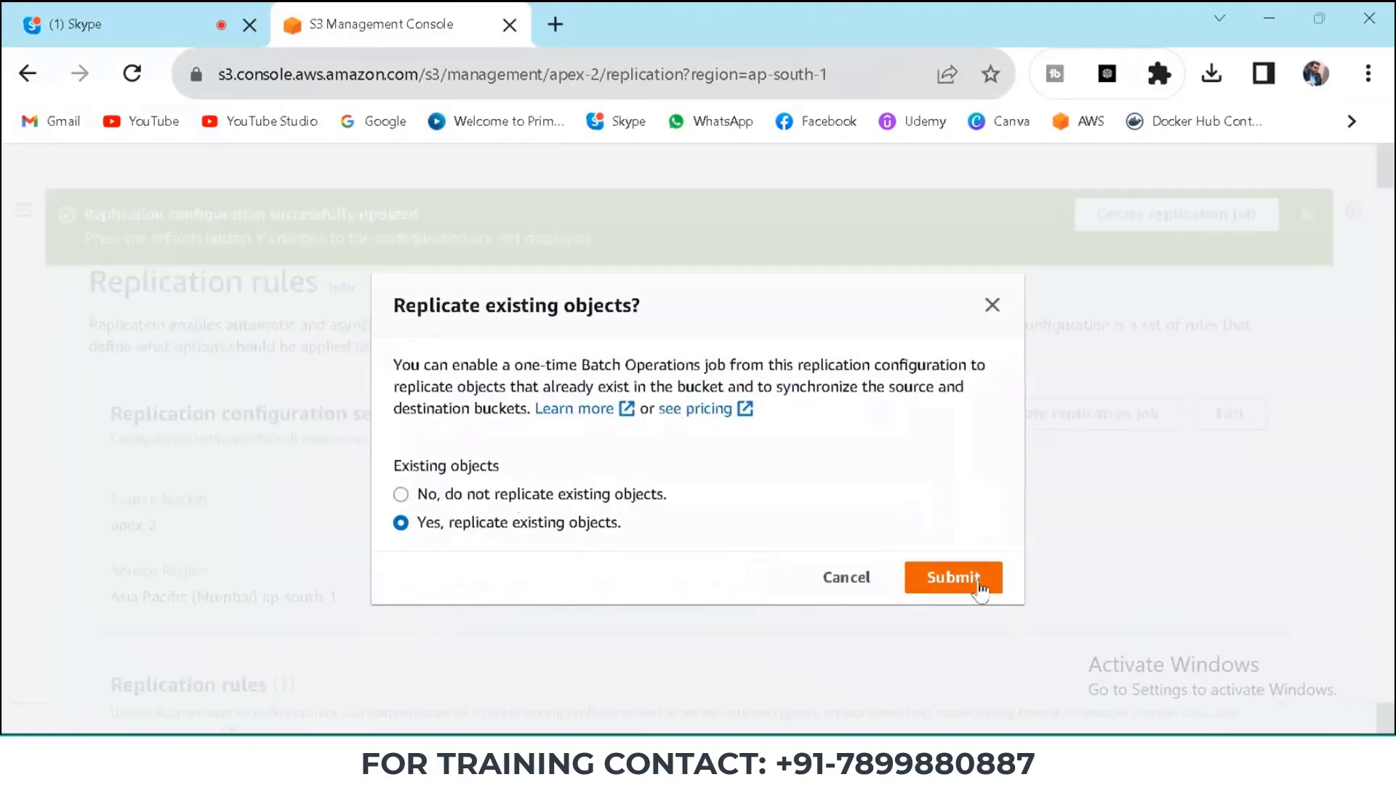
left_click(953, 578)
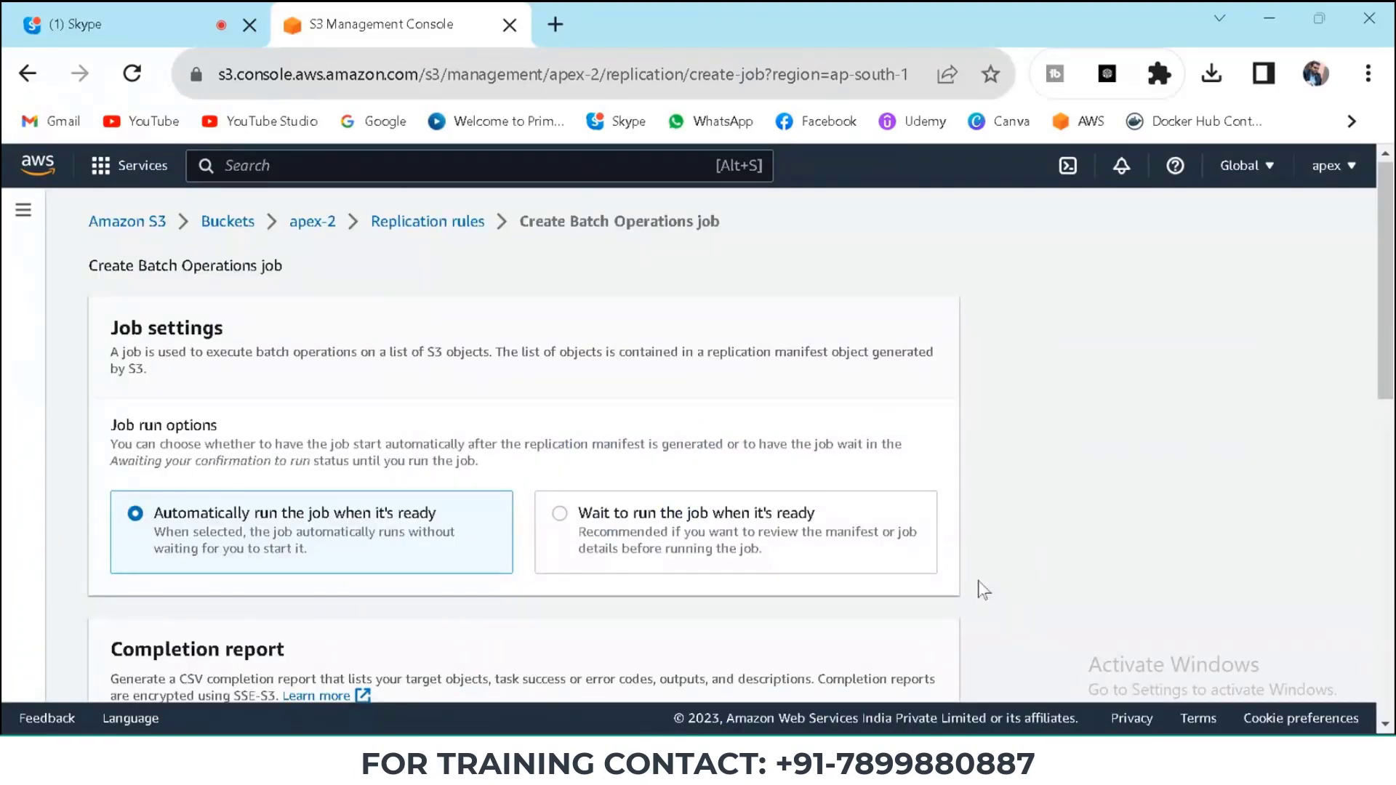
scroll(447, 351, "down", 6)
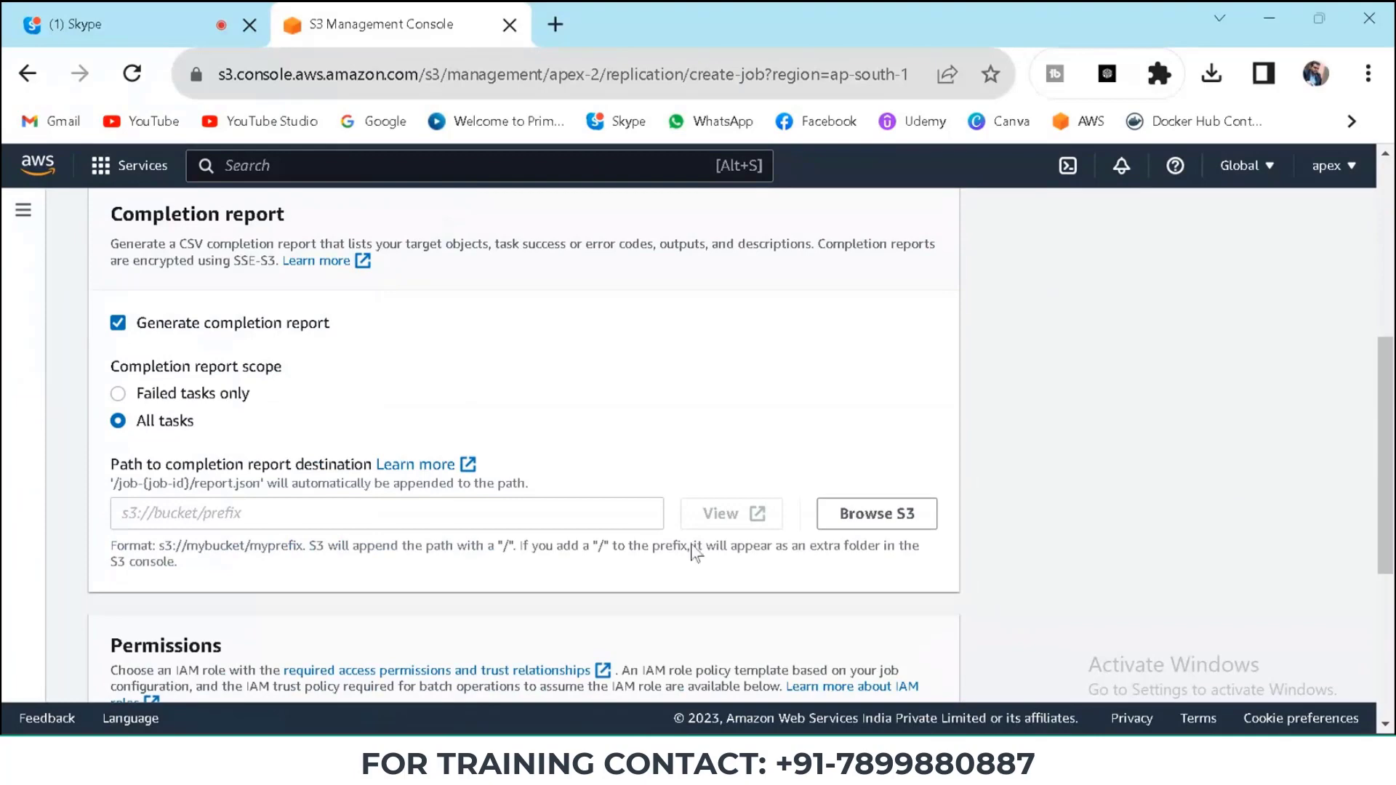
left_click(900, 516)
left_click(161, 536)
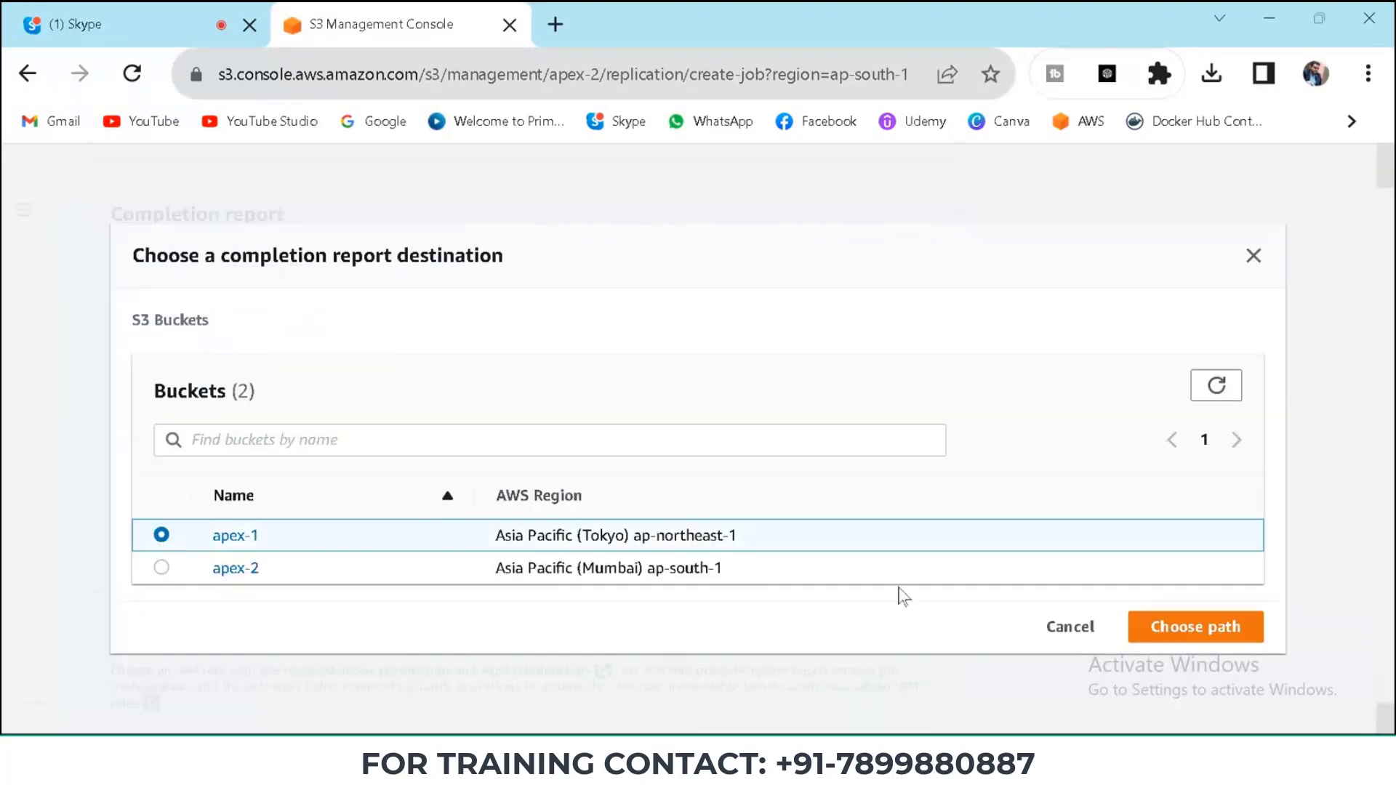
left_click(1170, 639)
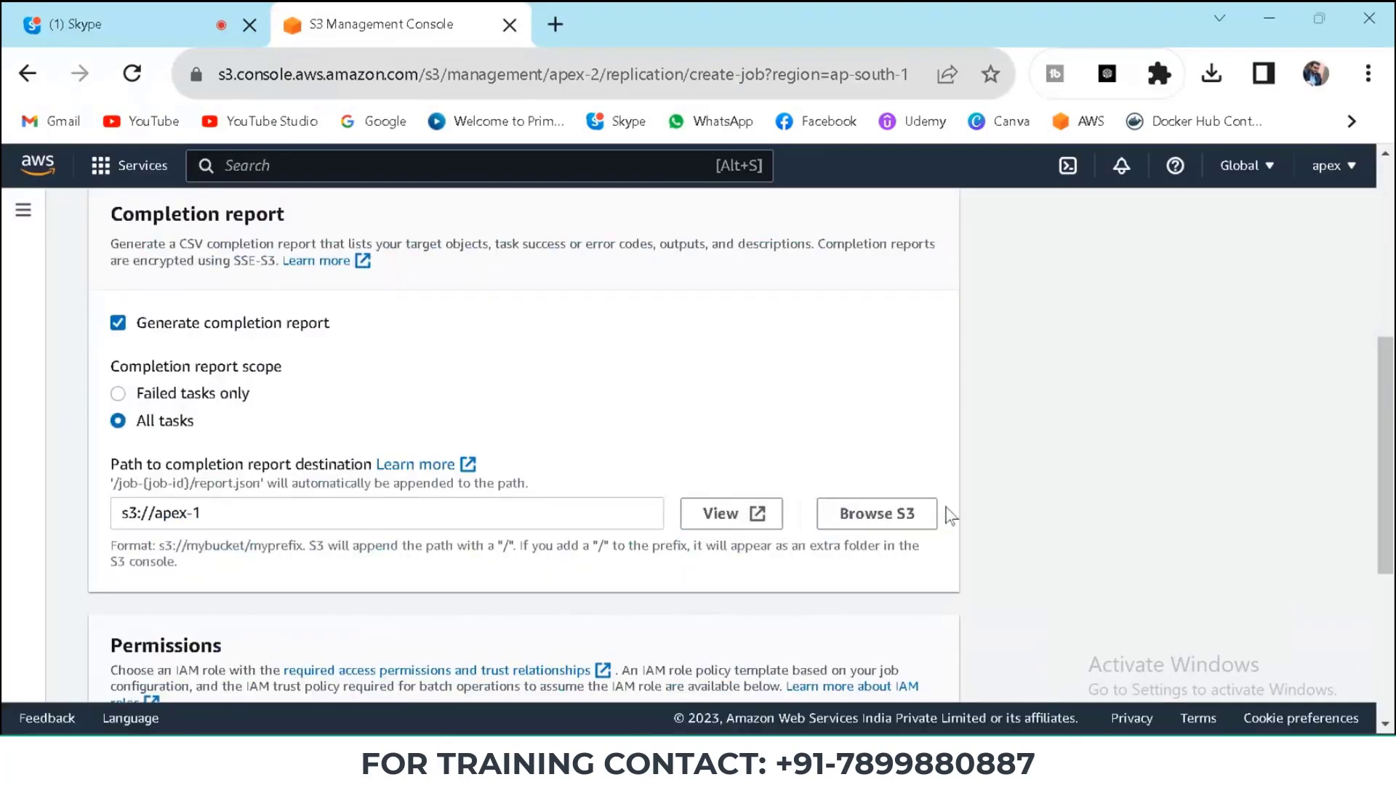
scroll(949, 515, "down", 5)
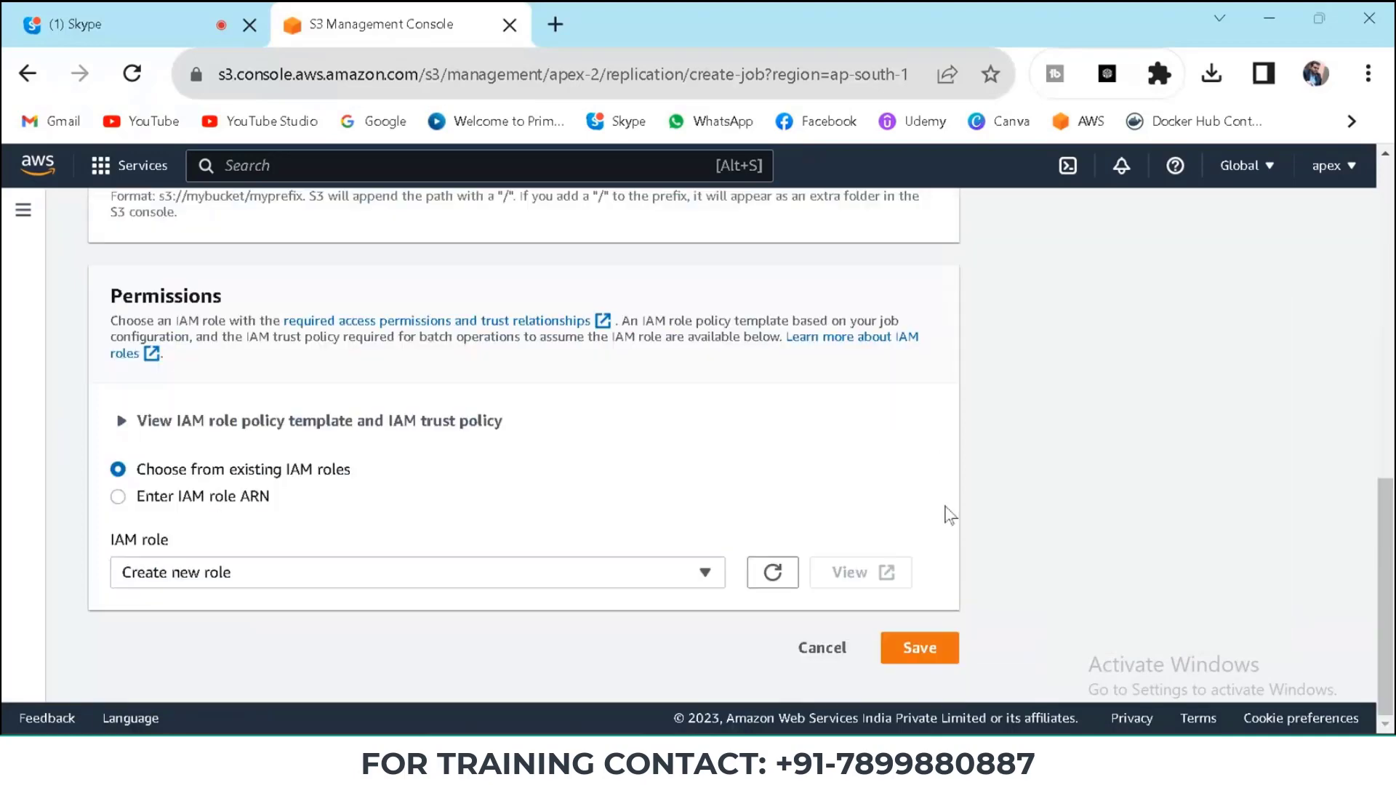
left_click(923, 650)
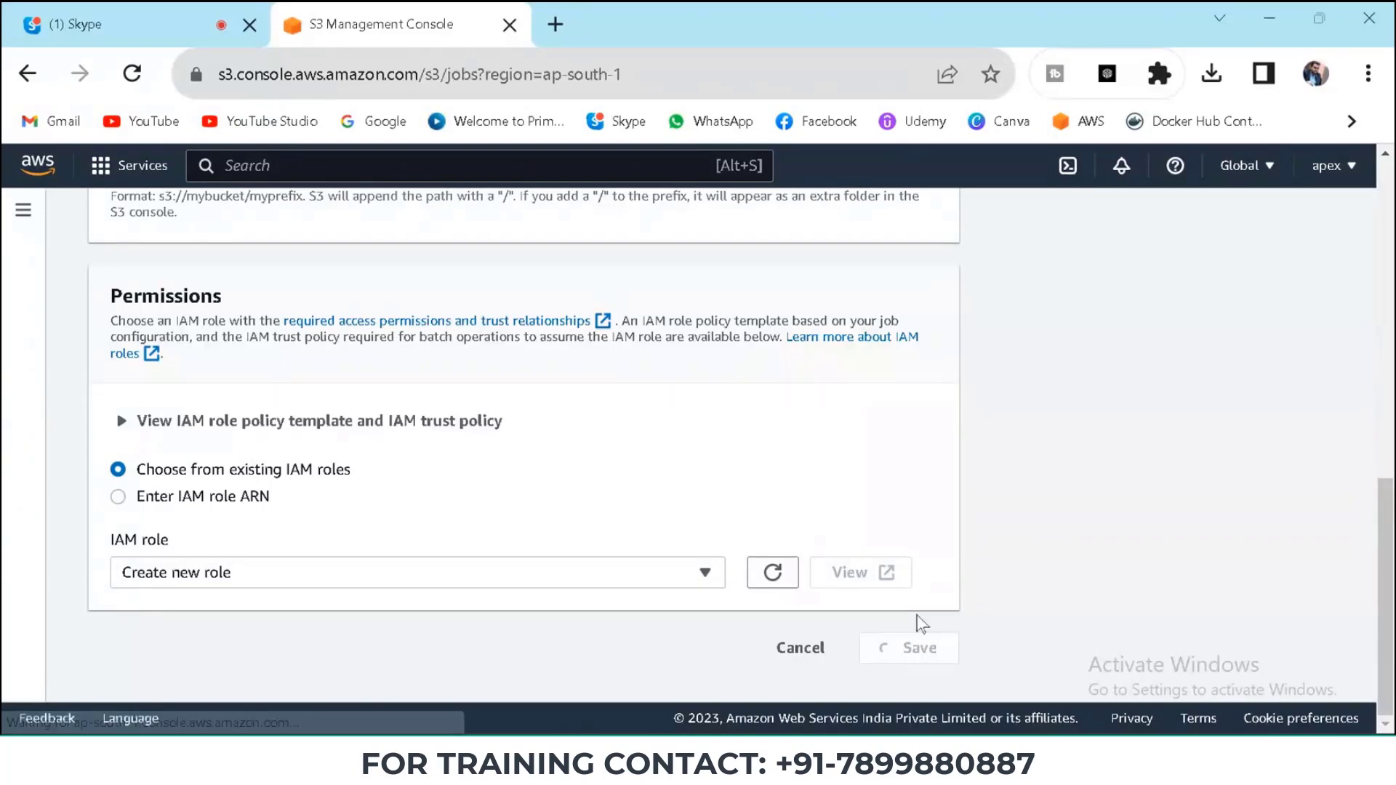
- Open the apex-2 bucket from the bucket list and review its objects
left_click(138, 299)
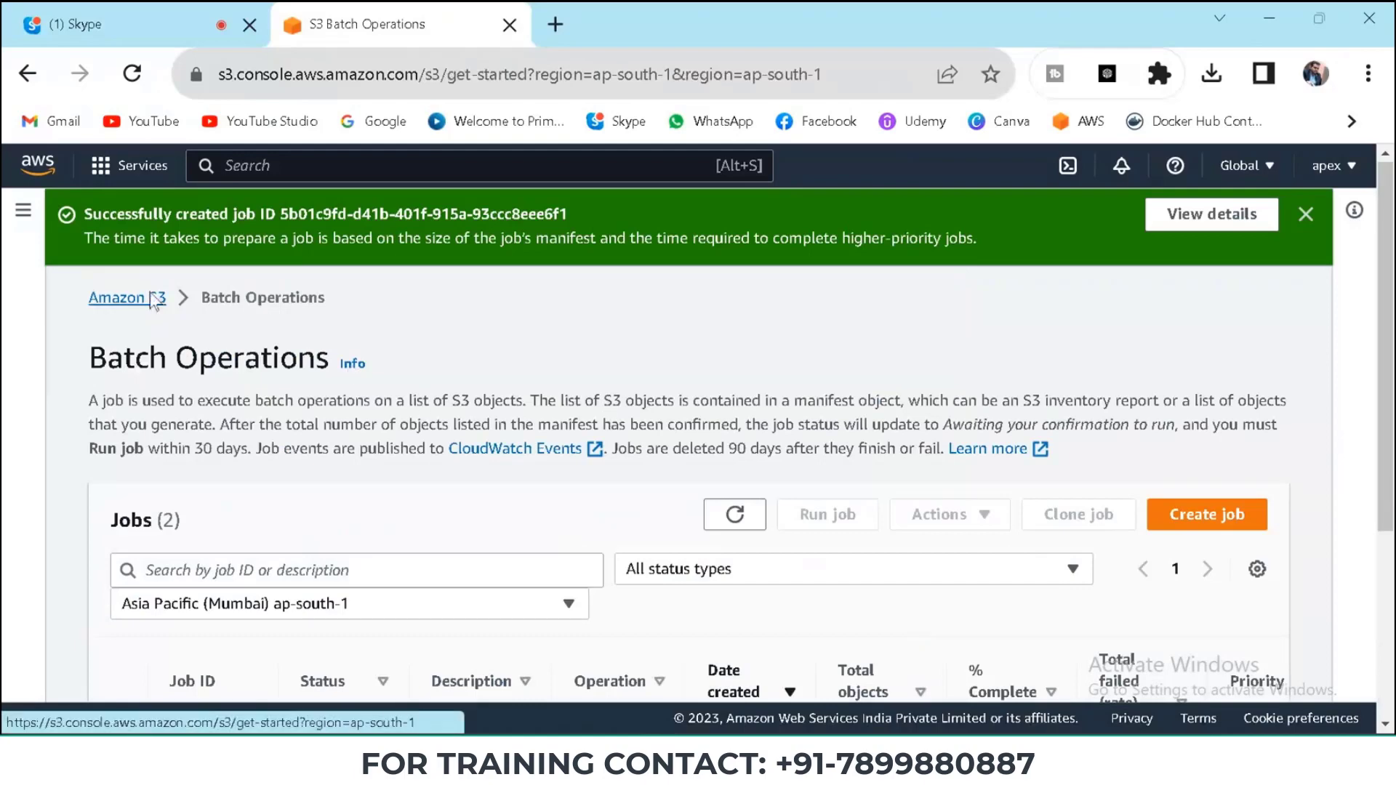
left_click(64, 291)
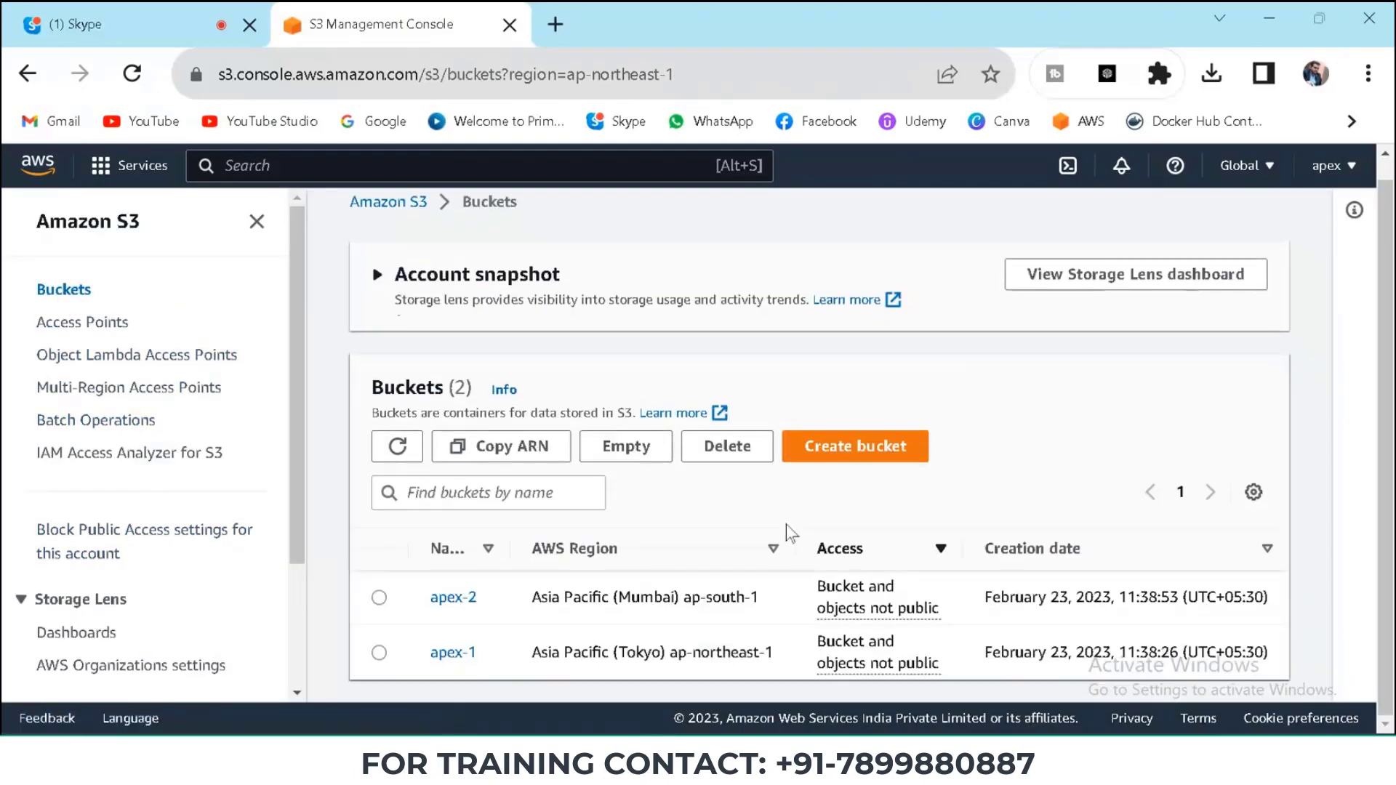
left_click(453, 598)
scroll(686, 548, "down", 3)
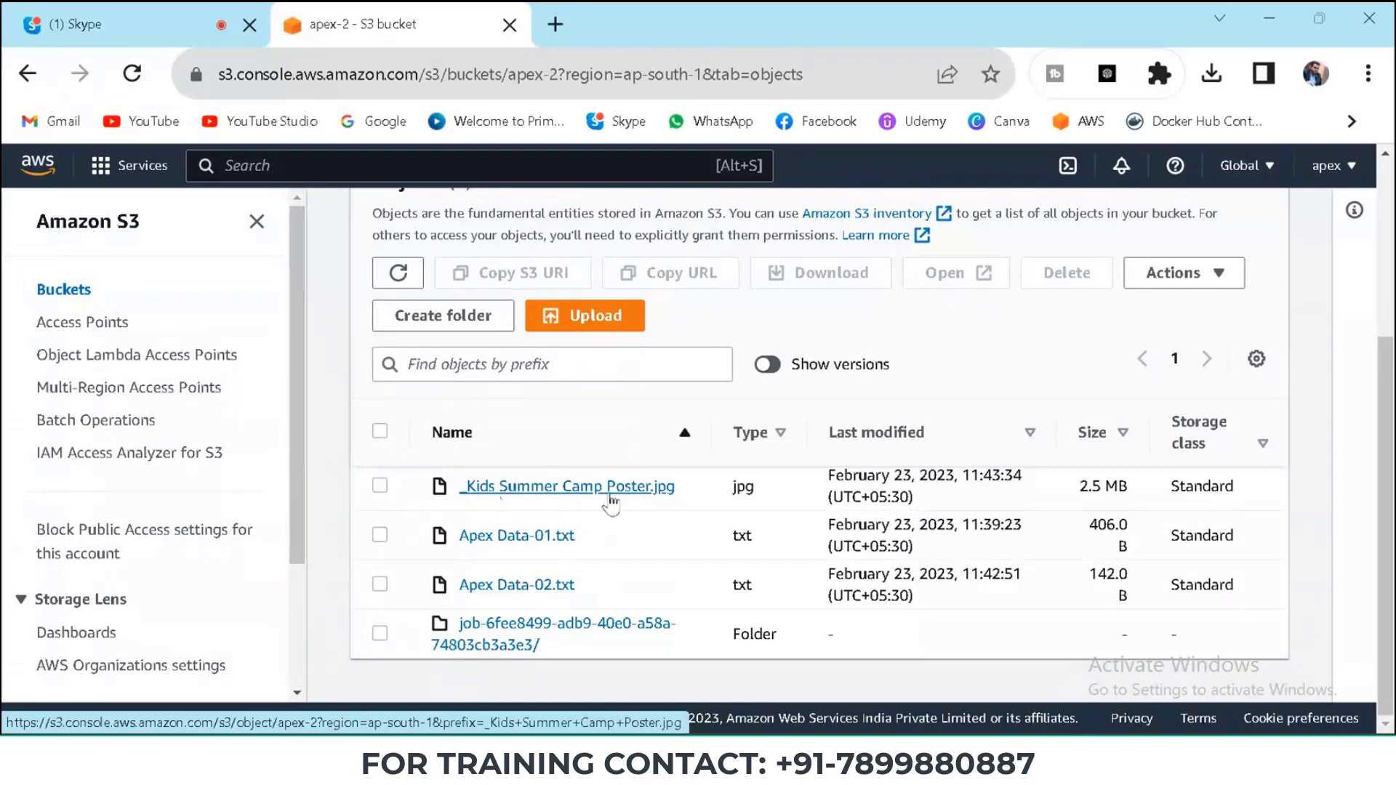
scroll(478, 431, "up", 4)
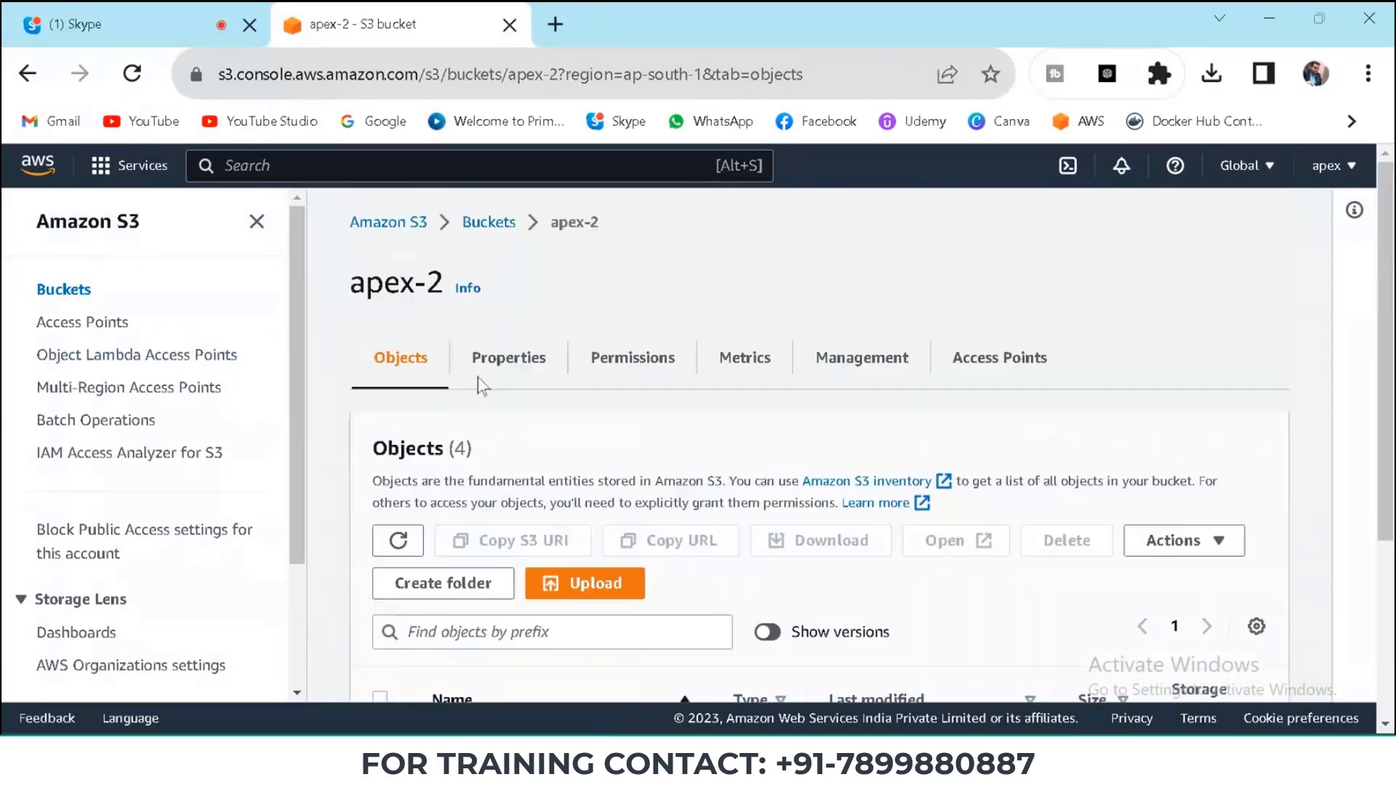
- Open the apex-1 bucket and check which of the apex-2 objects it holds
left_click(489, 221)
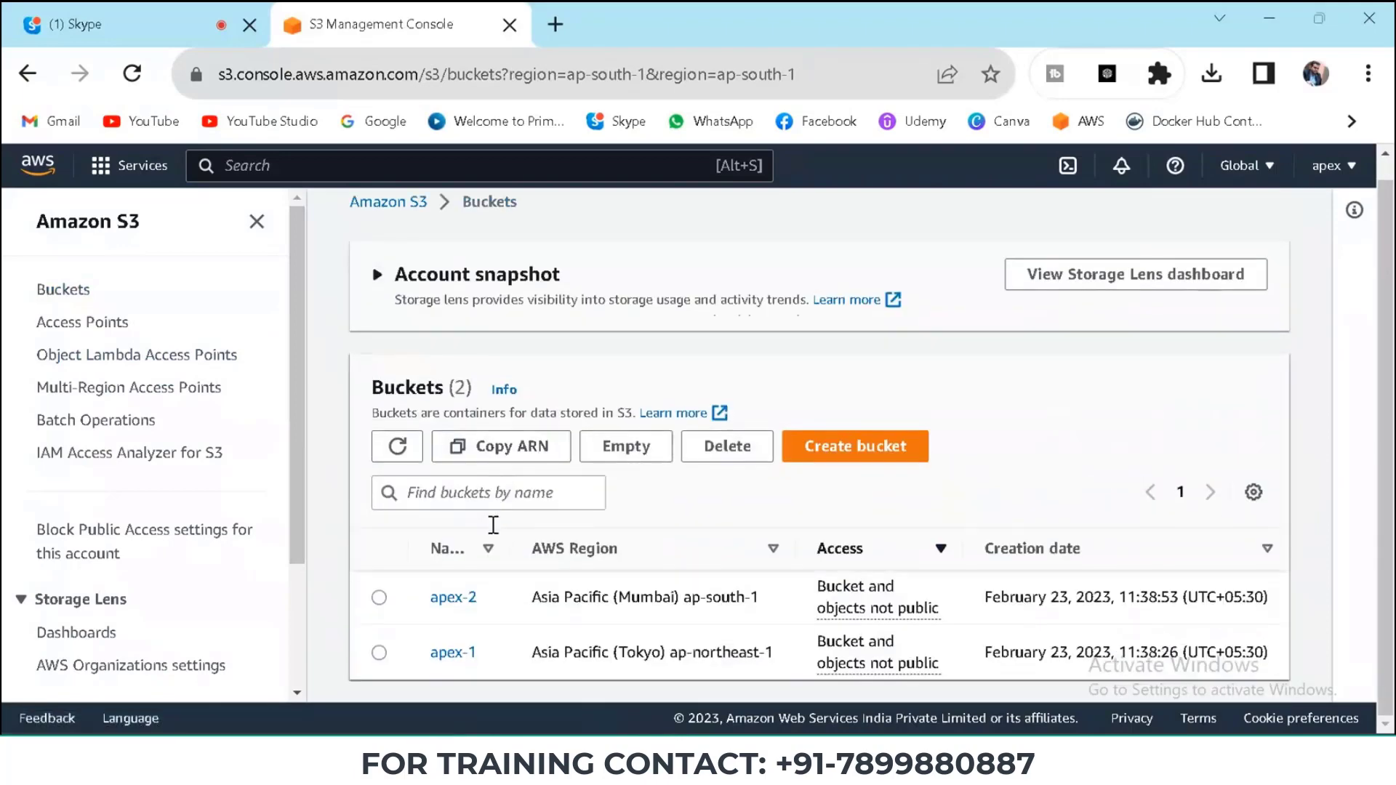
left_click(452, 652)
scroll(567, 486, "down", 1)
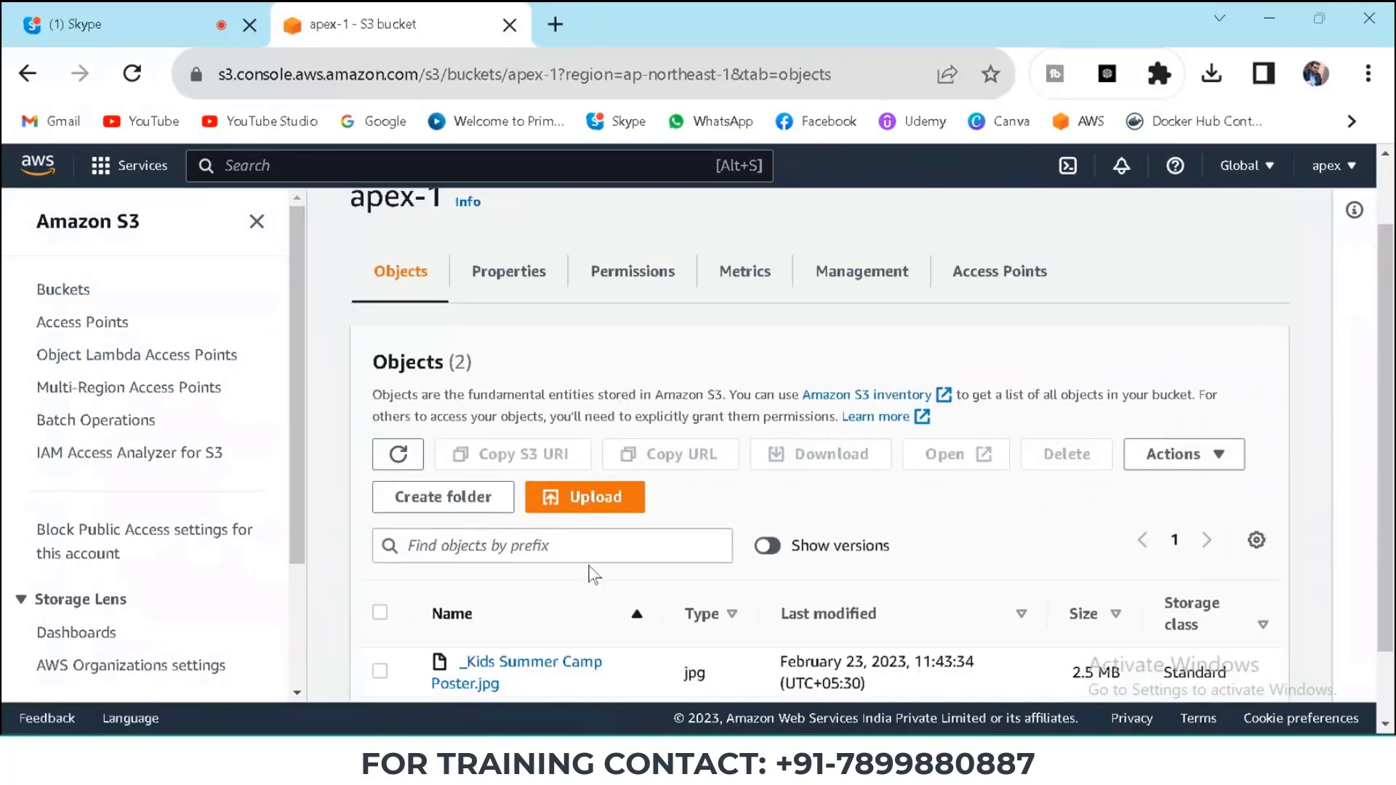
scroll(593, 571, "down", 1)
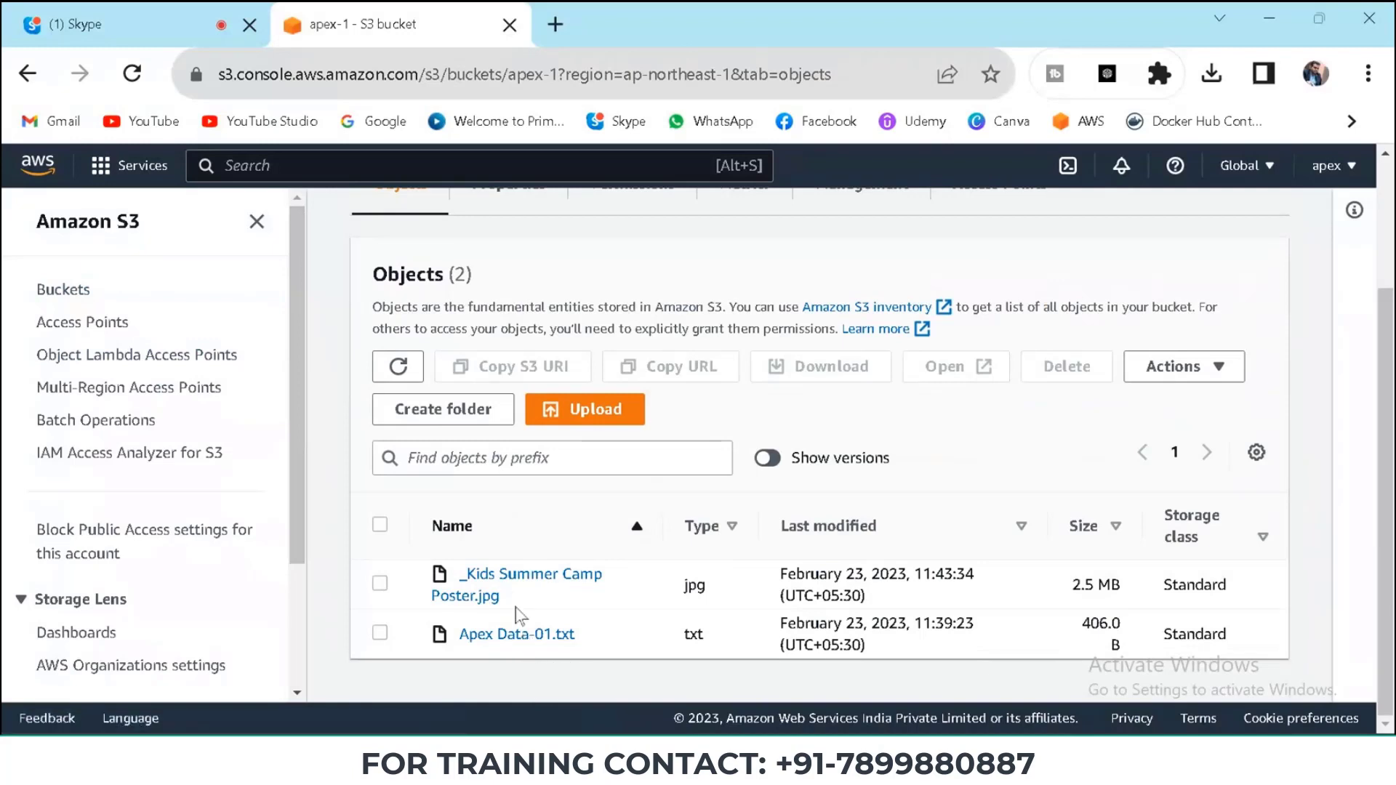
scroll(519, 614, "up", 3)
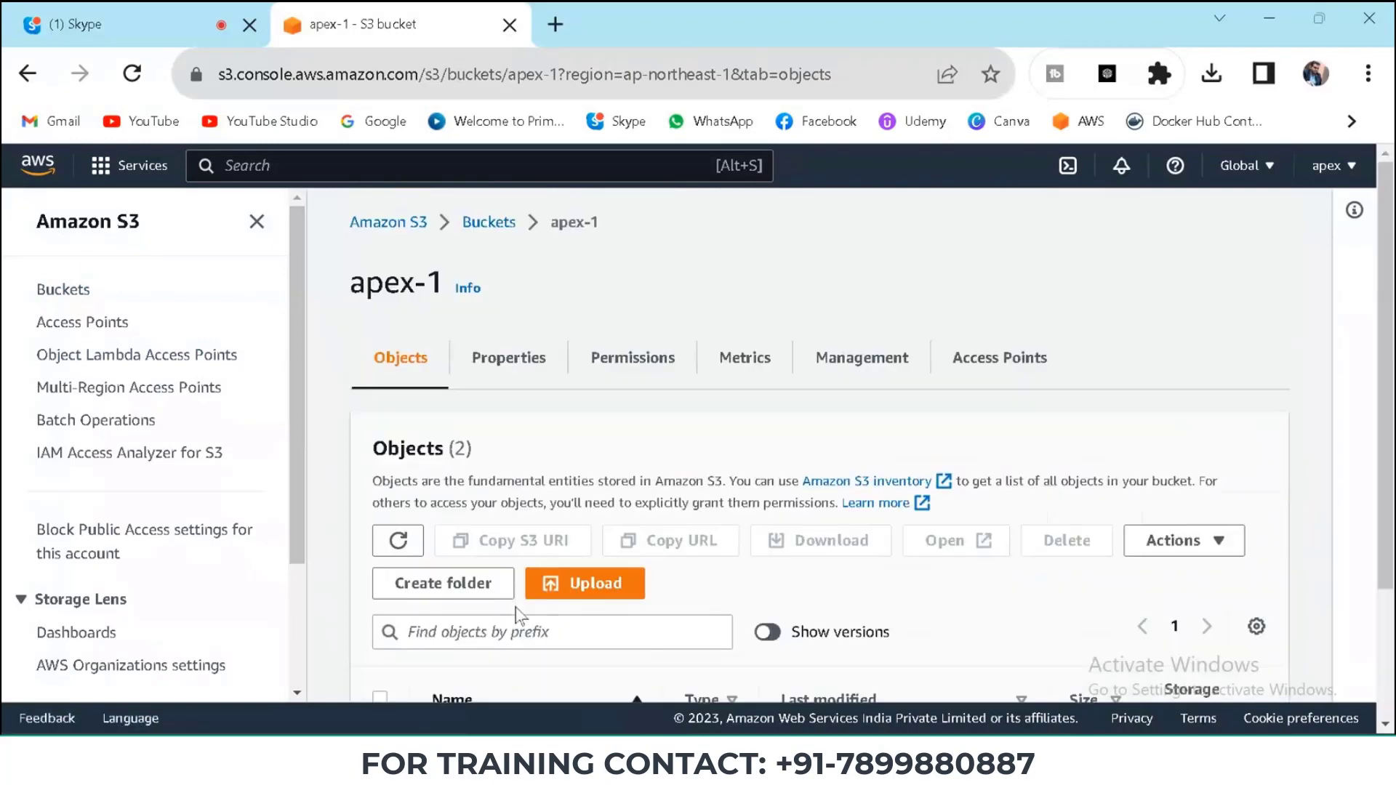
scroll(520, 615, "down", 3)
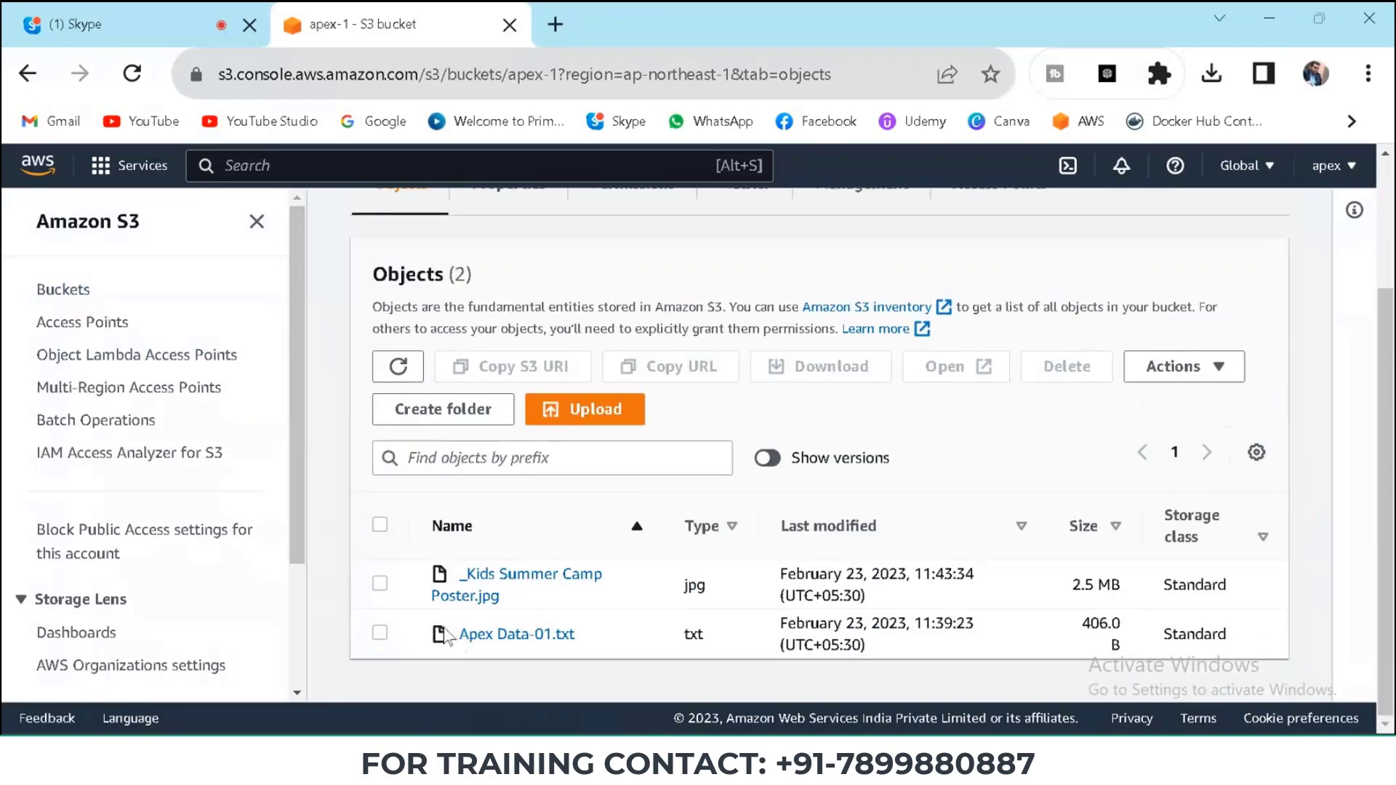
- Upload the file One Click (1).png from the Downloads folder to the apex-1 bucket
left_click(568, 415)
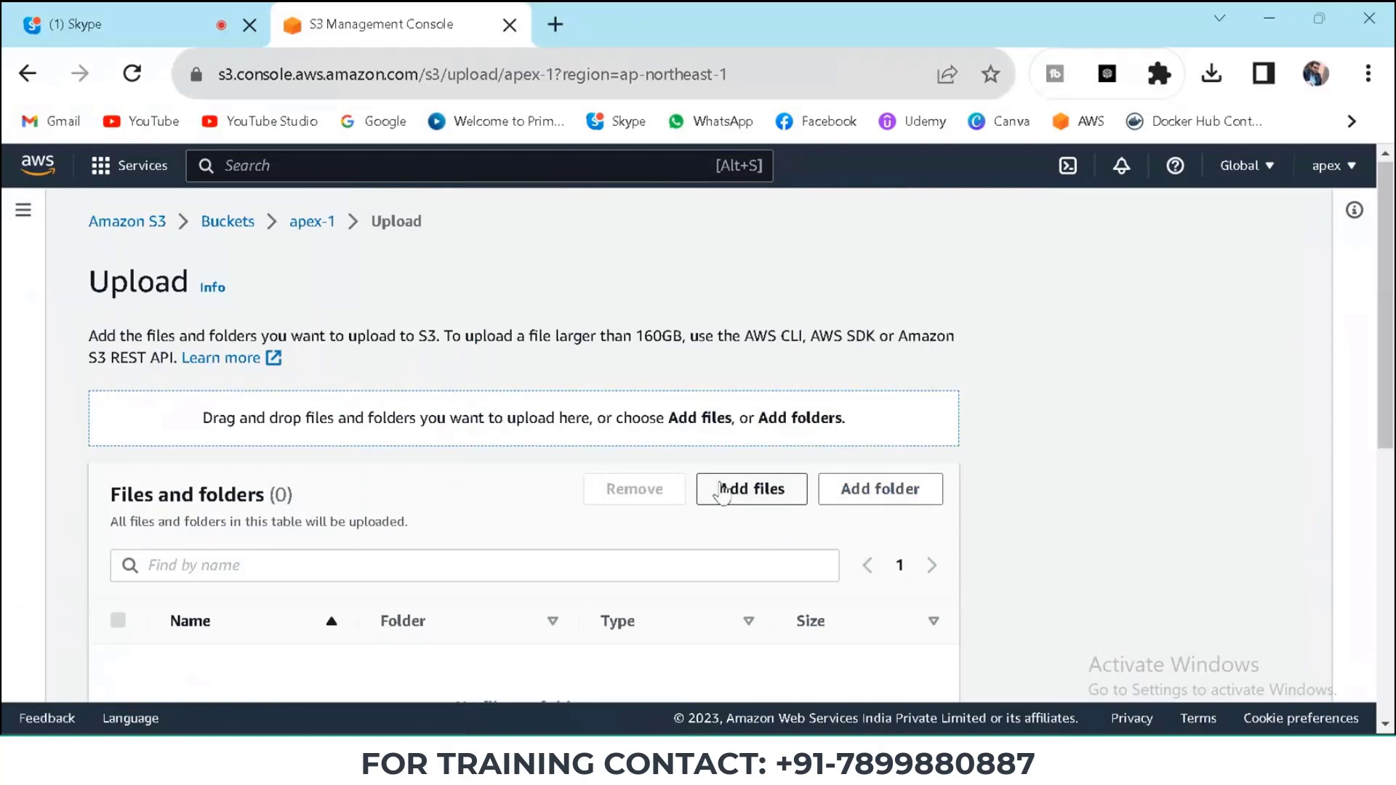
left_click(722, 491)
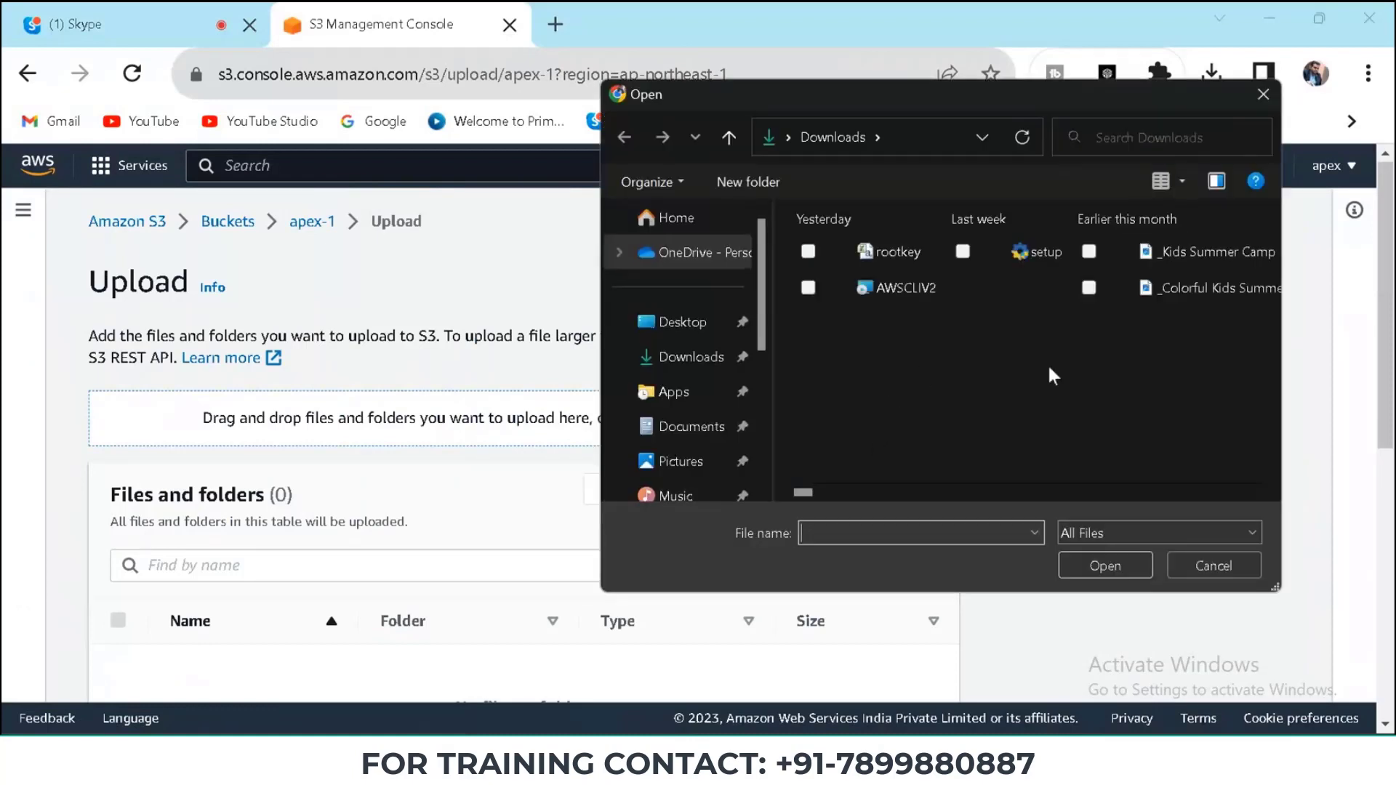
left_click_drag(803, 492, 935, 516)
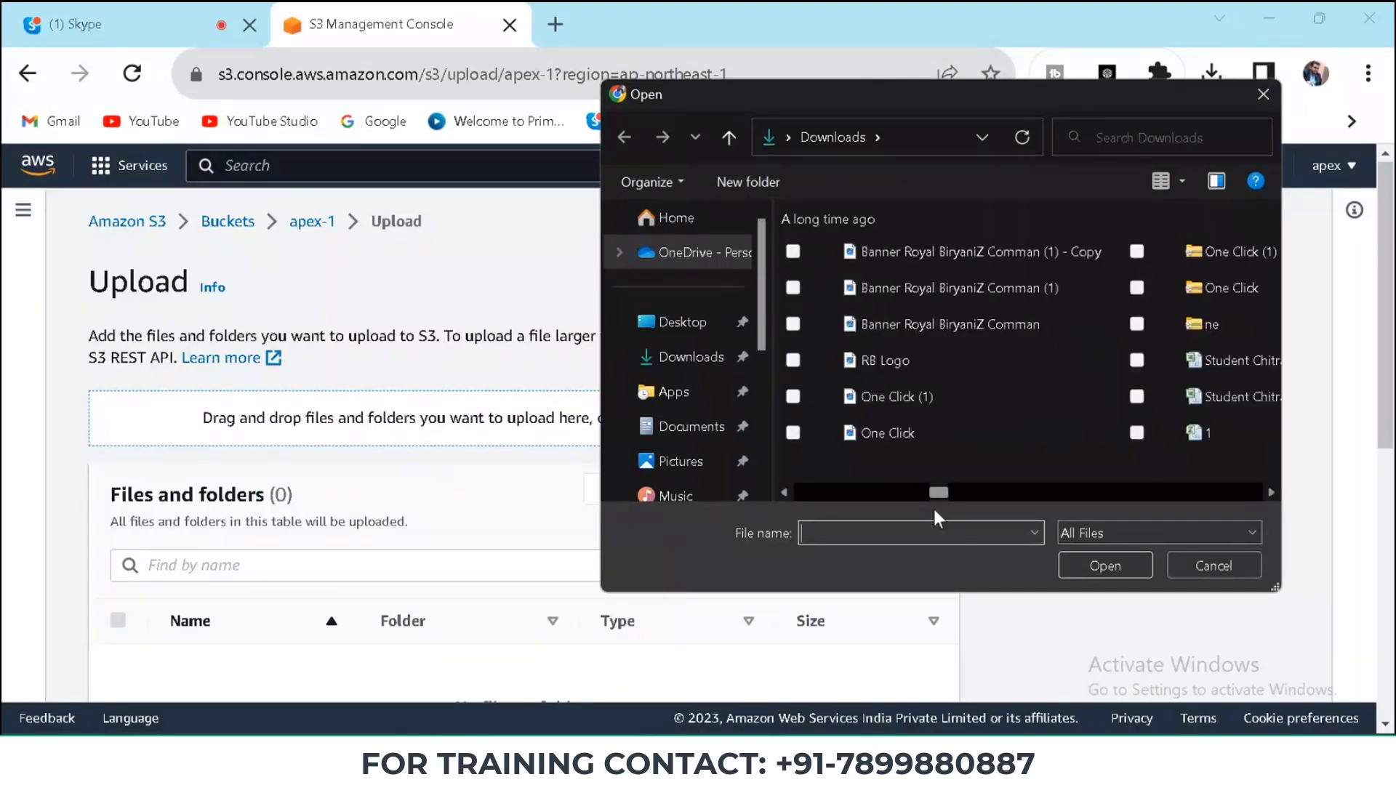
double_click(889, 396)
scroll(528, 542, "down", 5)
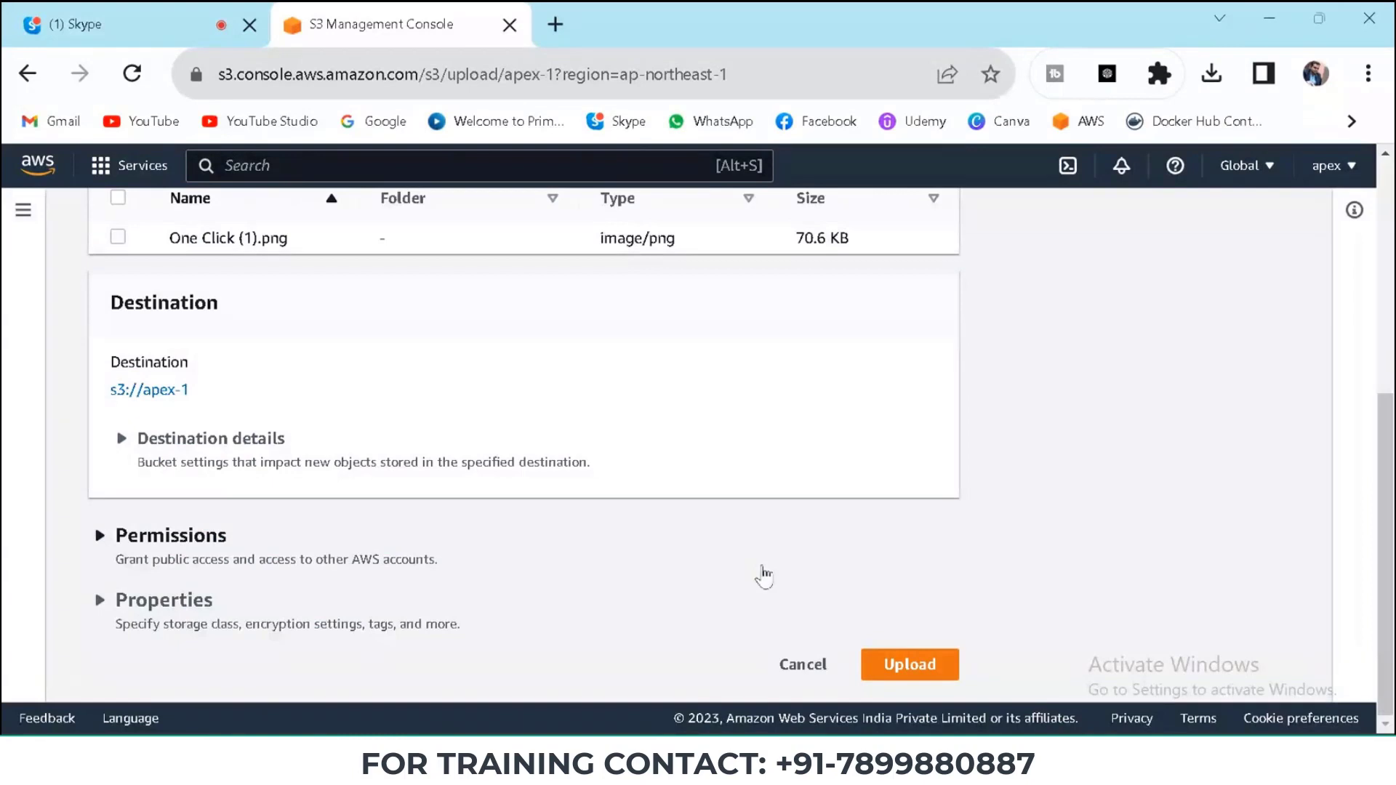
left_click(909, 670)
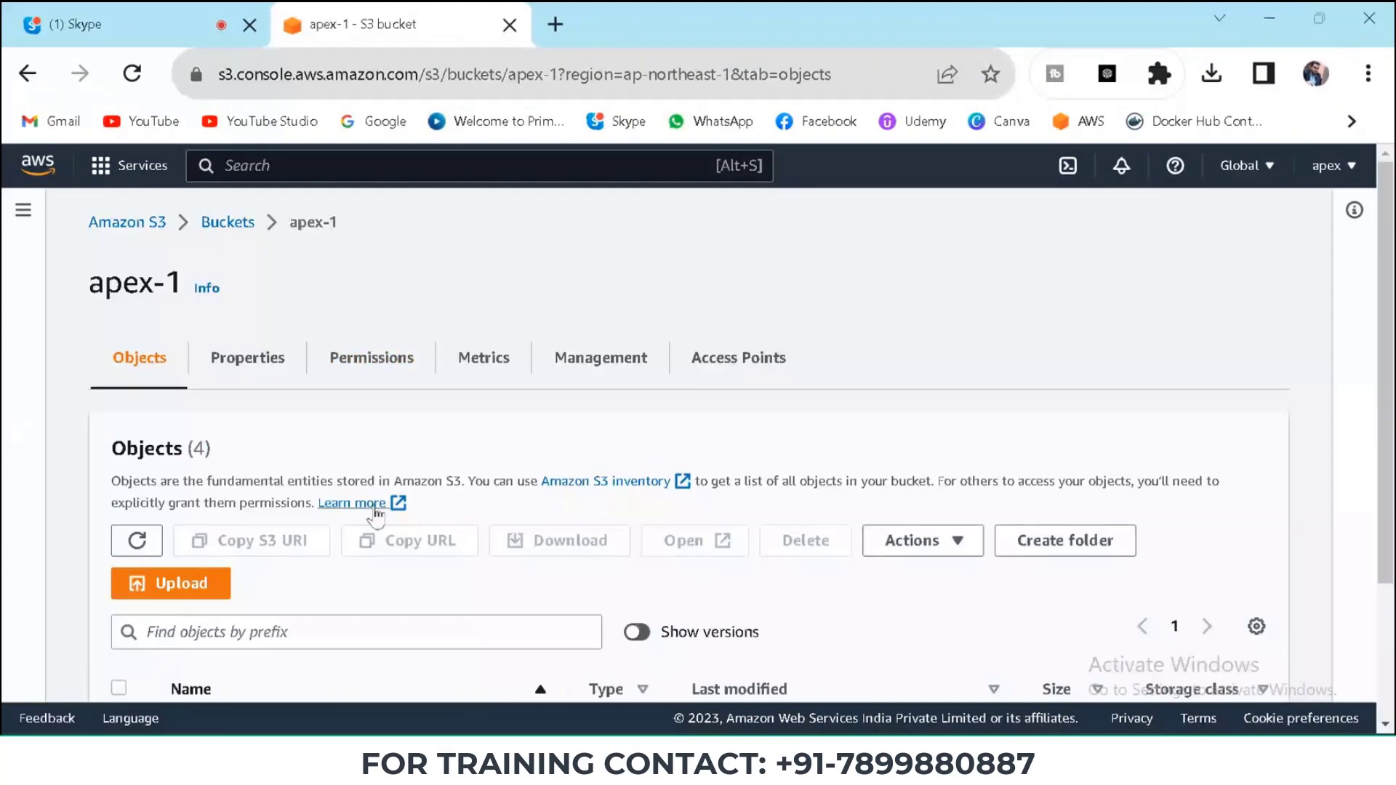
- Check the apex-1 object list for the uploaded image and the job folder, and return to the bucket list
scroll(372, 509, "down", 3)
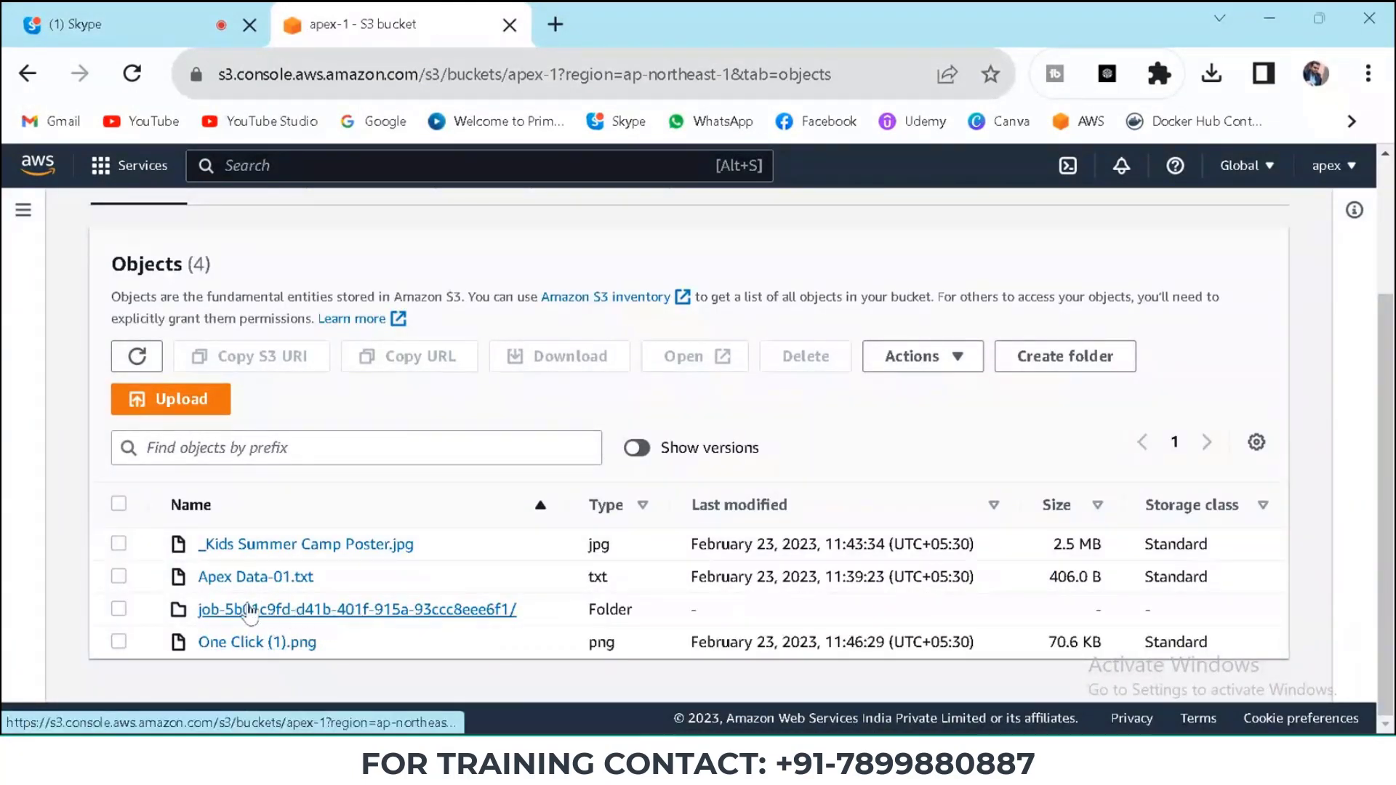
scroll(291, 625, "up", 3)
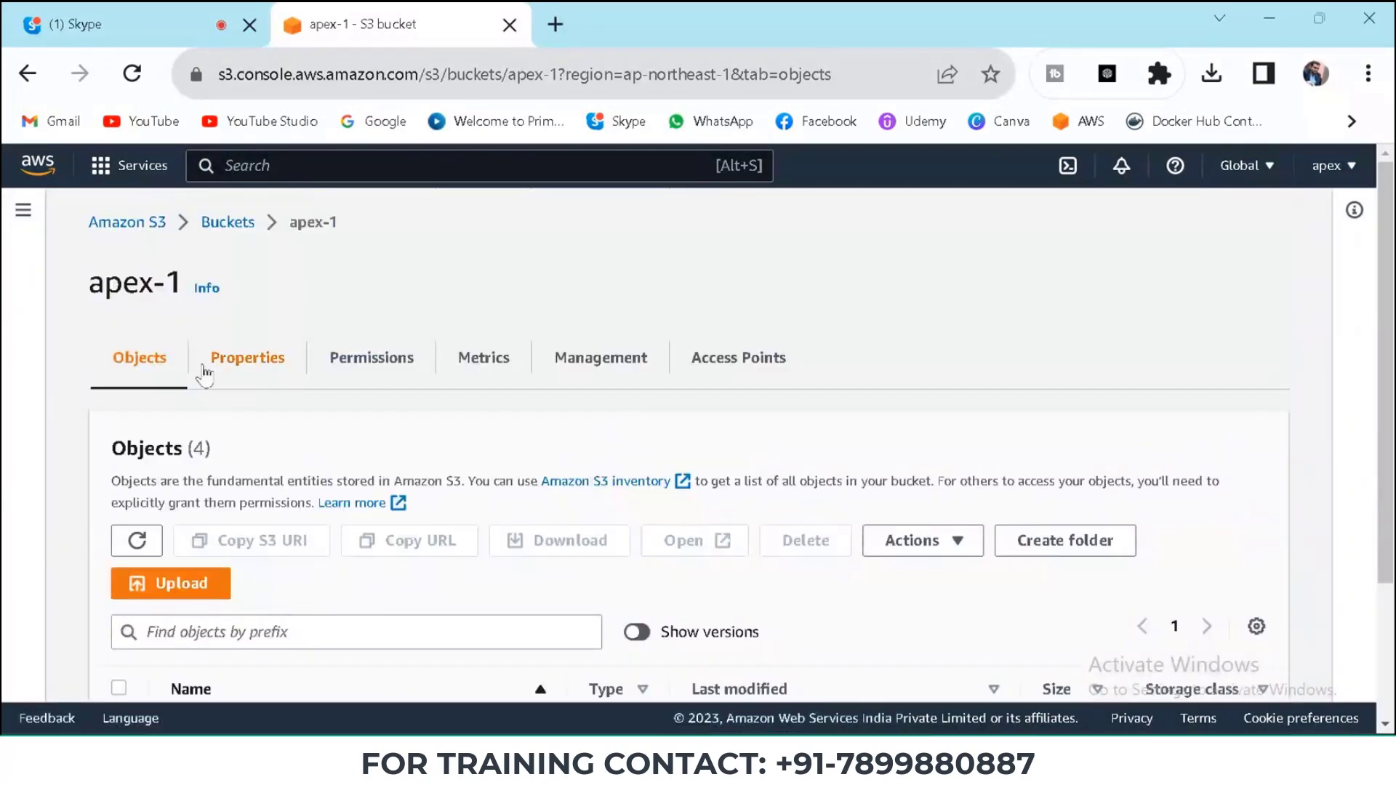
left_click(229, 224)
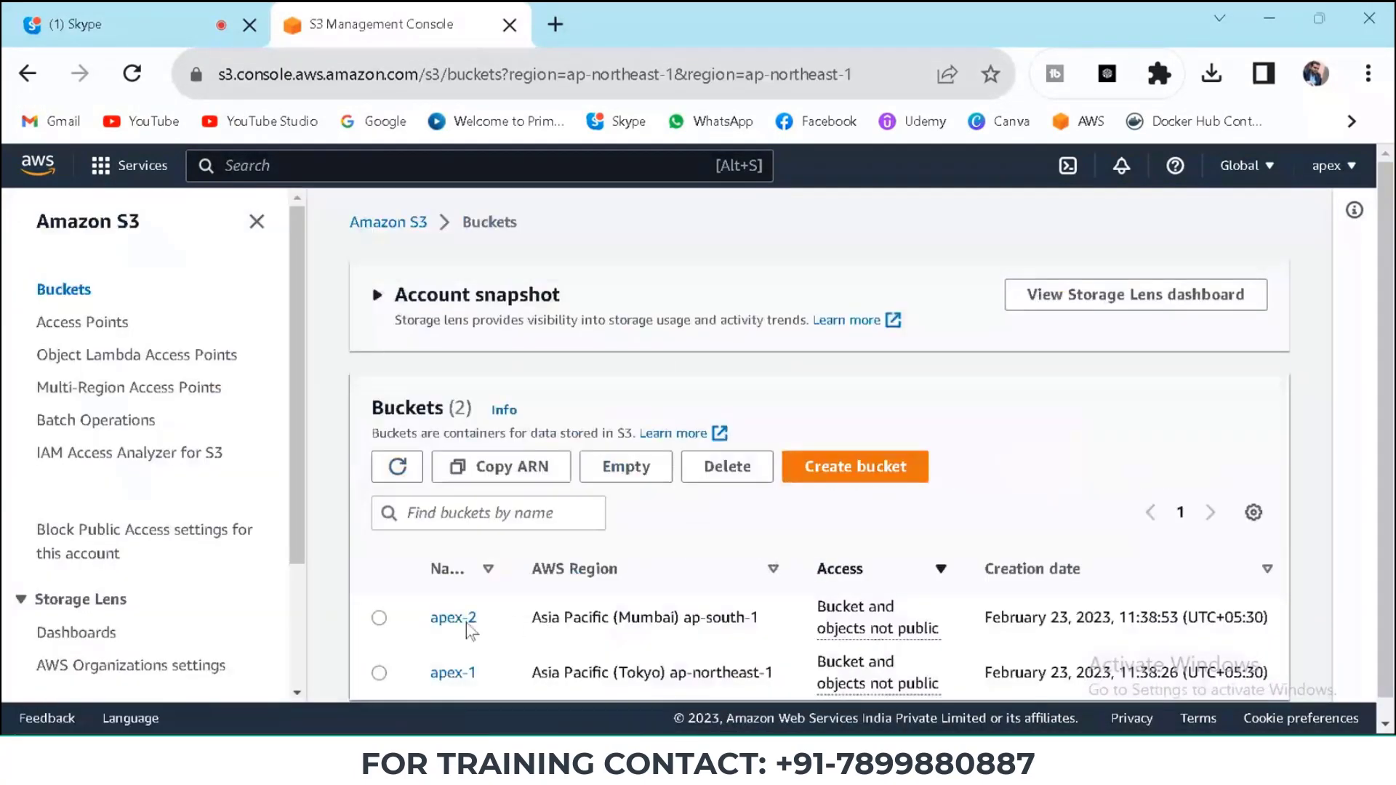
- Open the apex-2 bucket, refresh its object list to look for One Click (1).png, and return to the bucket list
left_click(450, 620)
scroll(887, 501, "down", 4)
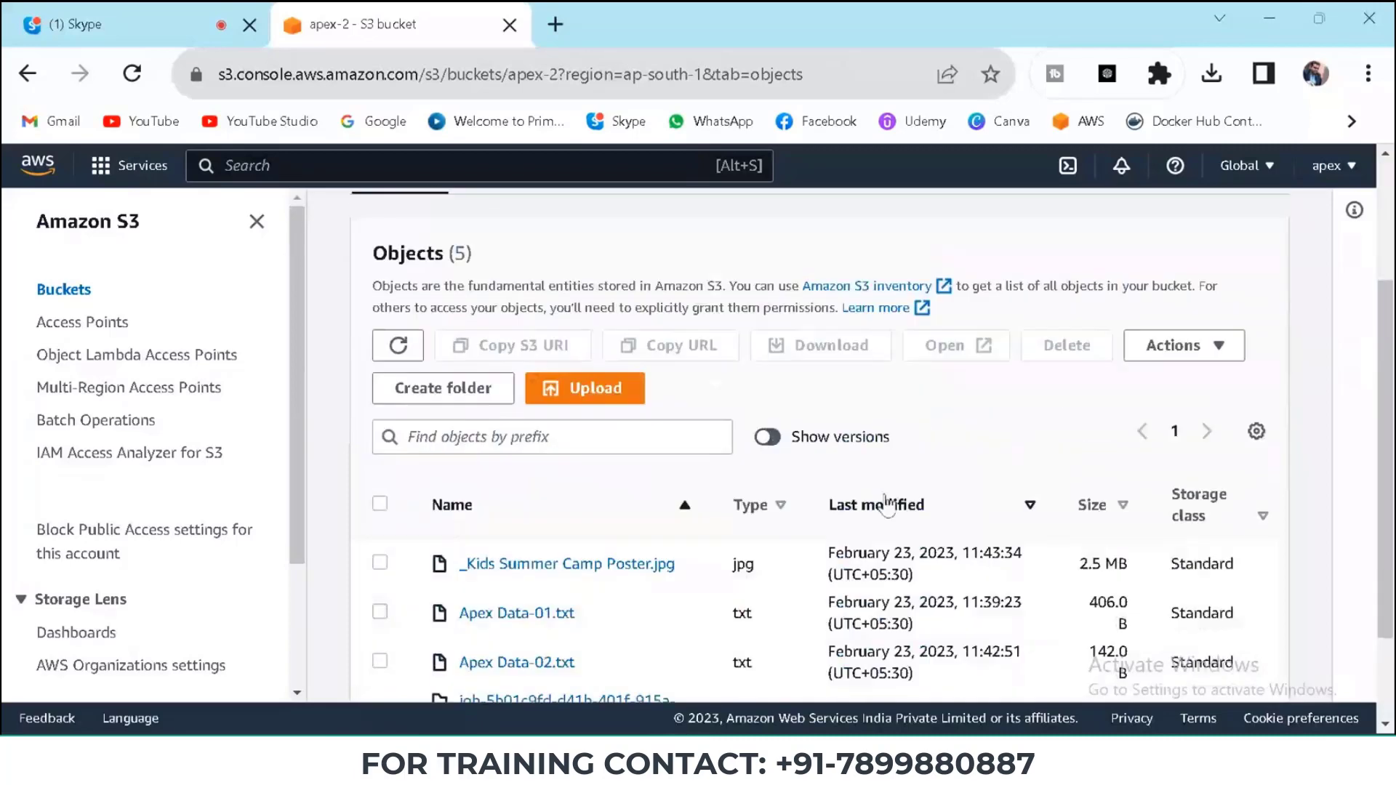
scroll(800, 487, "up", 1)
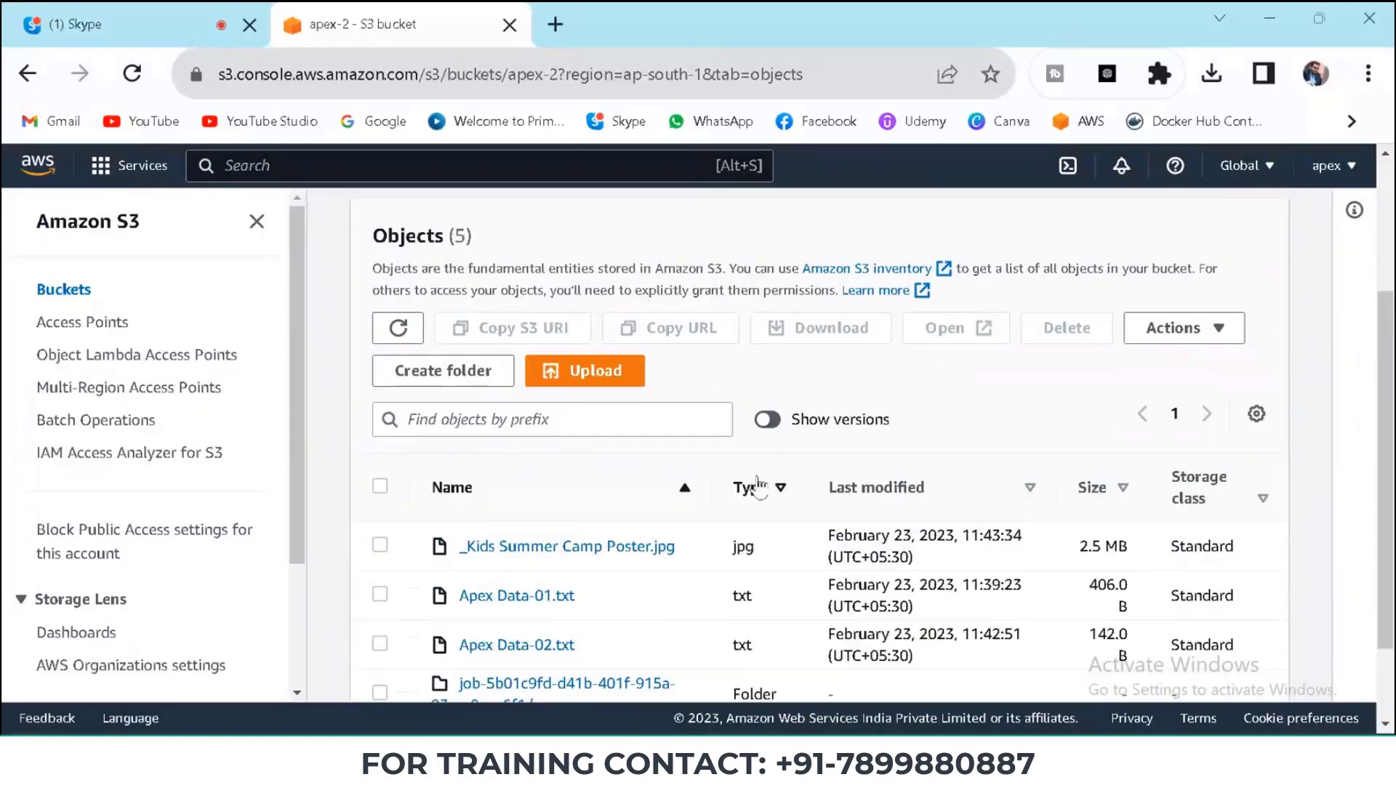
left_click(398, 328)
scroll(747, 472, "down", 2)
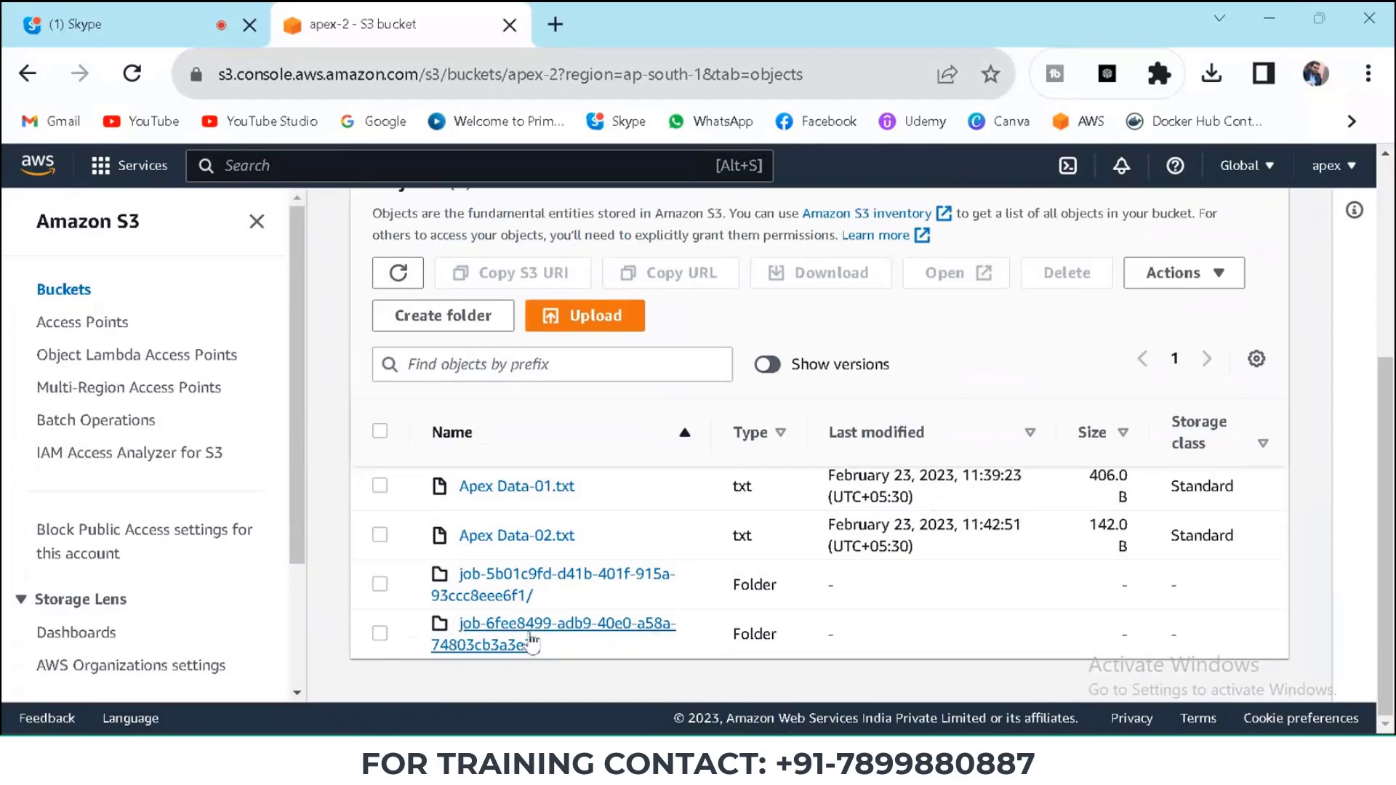
scroll(466, 604, "up", 3)
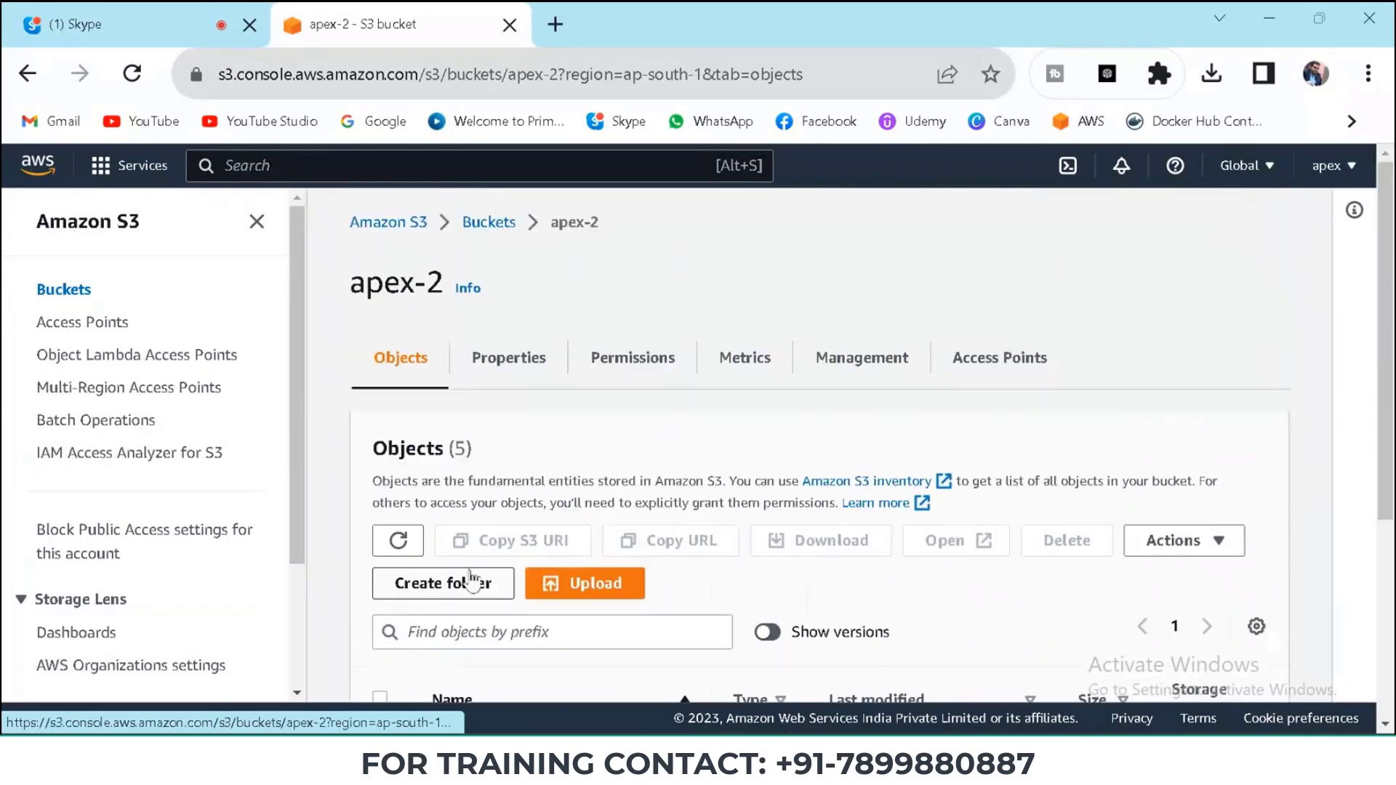
left_click(399, 540)
scroll(738, 509, "down", 4)
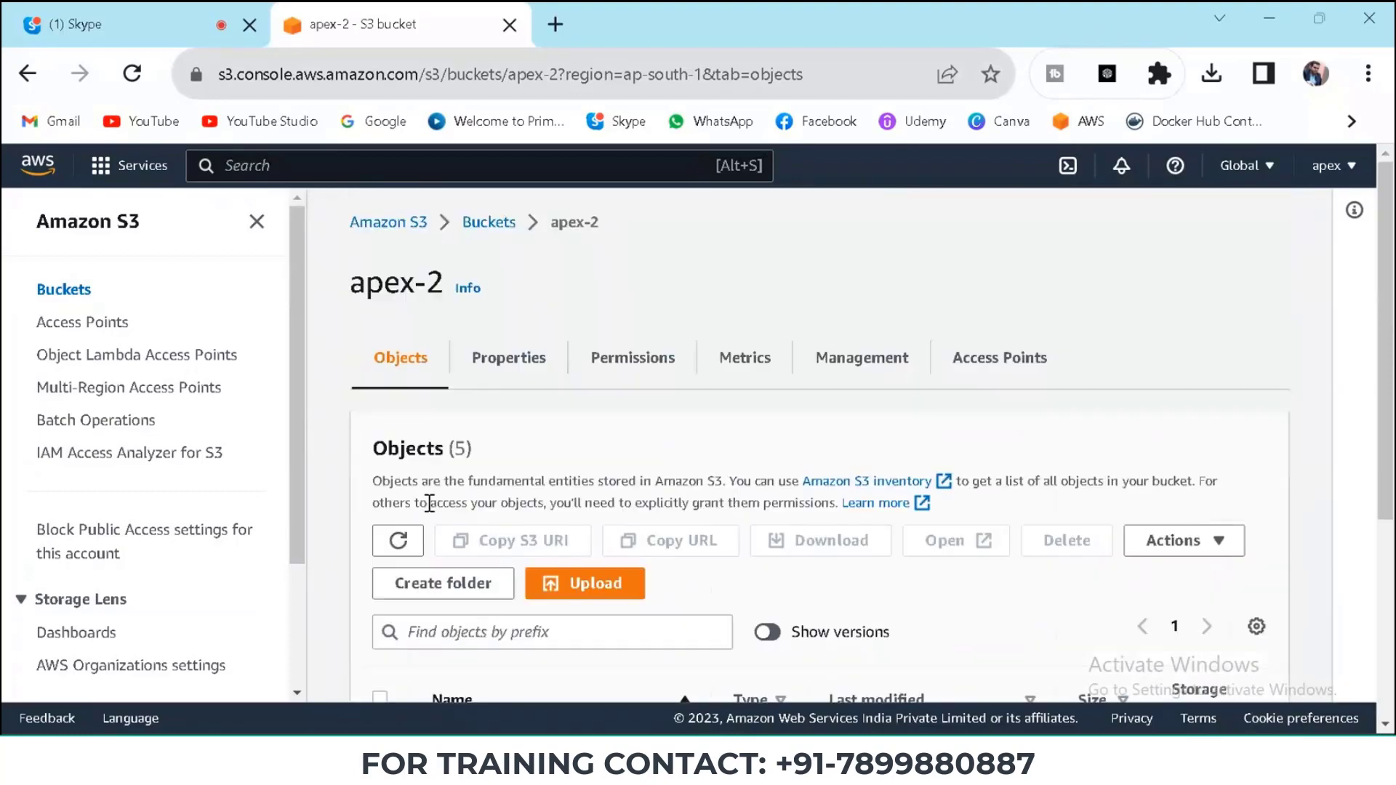
left_click(397, 540)
left_click(488, 222)
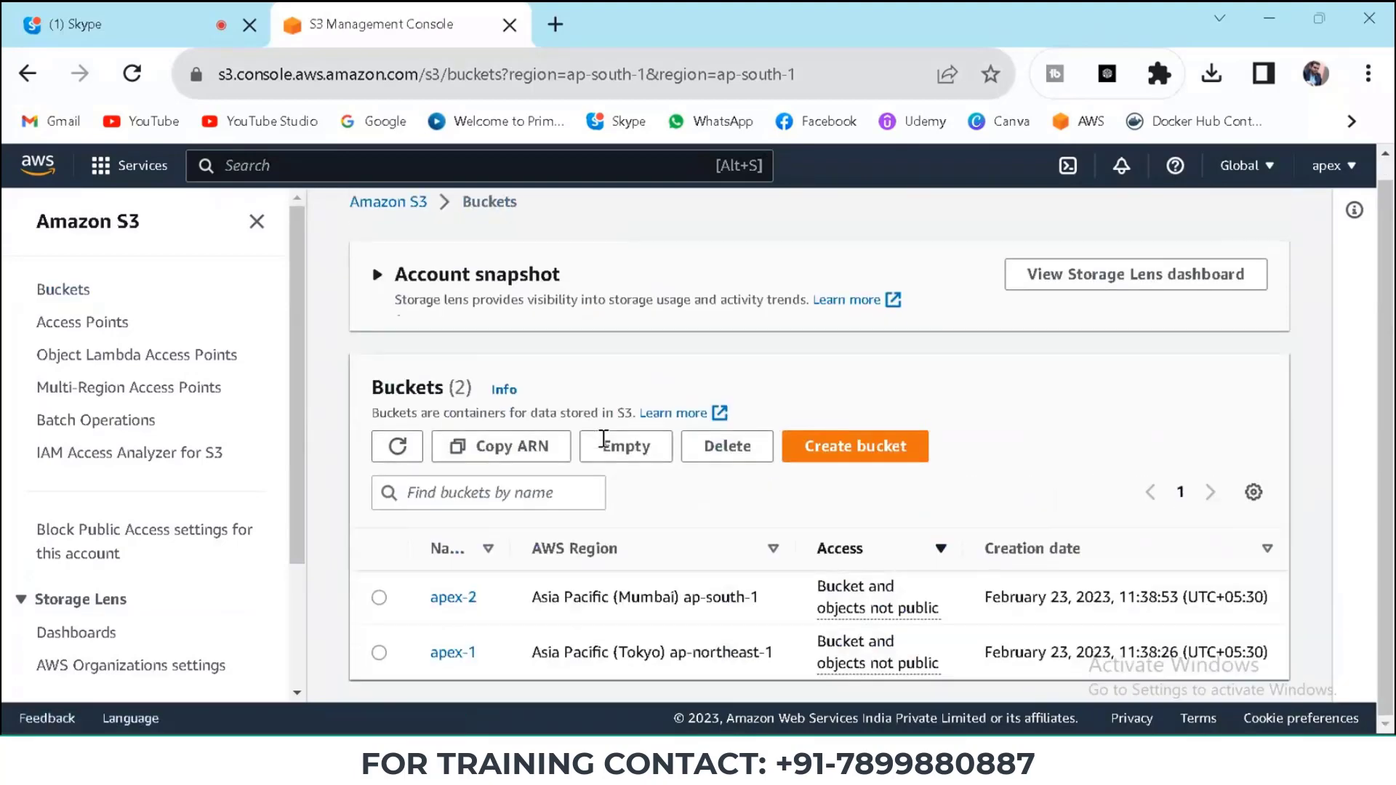
- Open the apex-1 bucket, review its objects including One Click (1).png, and return to the bucket list
left_click(451, 653)
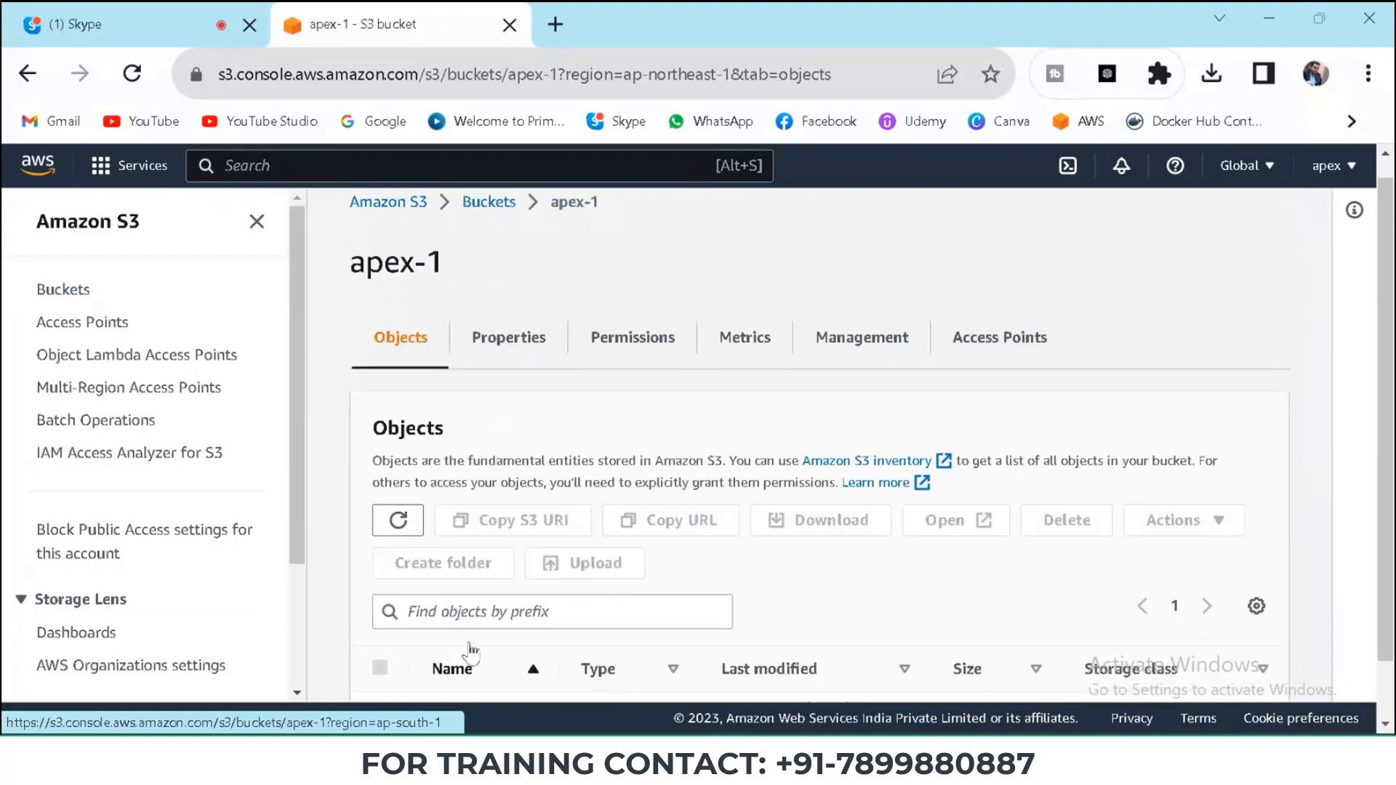
scroll(376, 619, "down", 3)
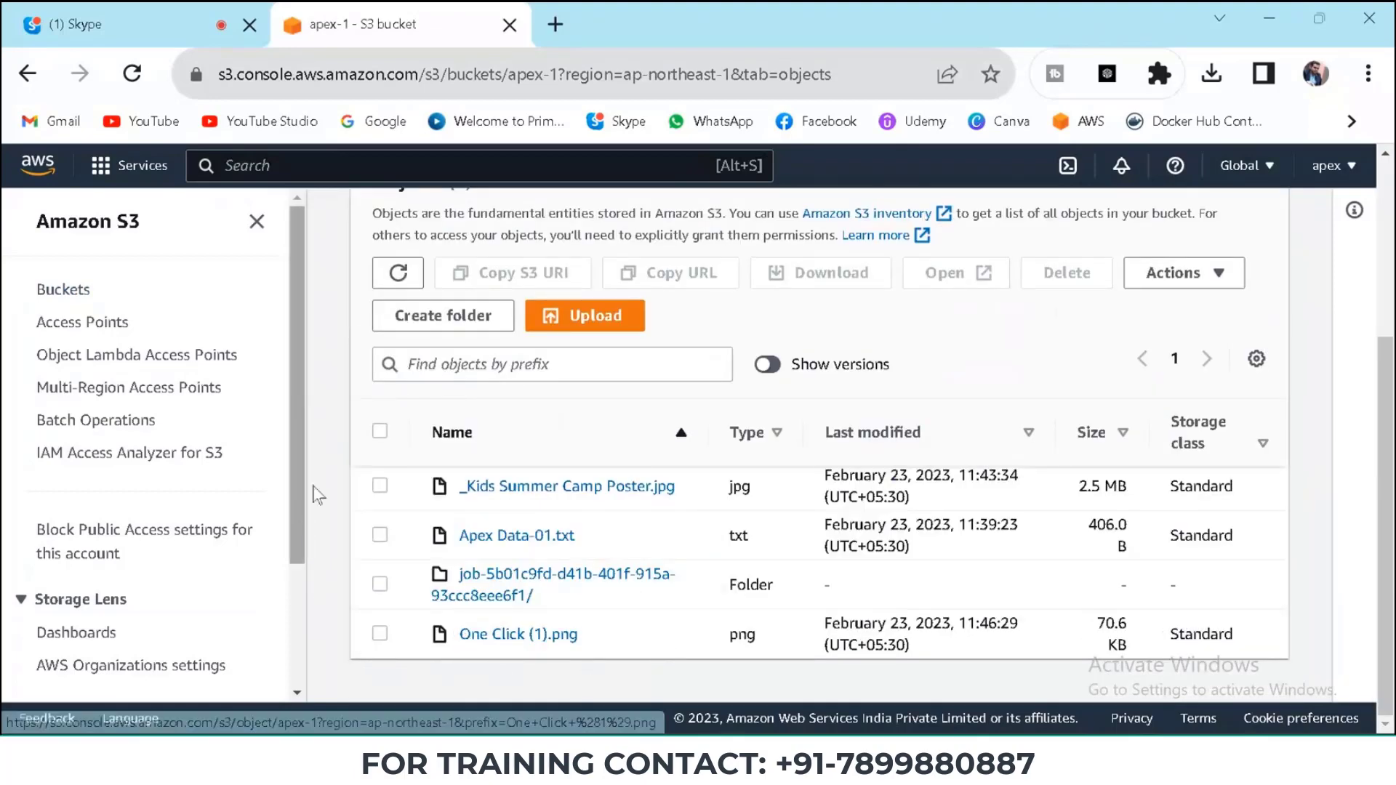
scroll(560, 542, "up", 3)
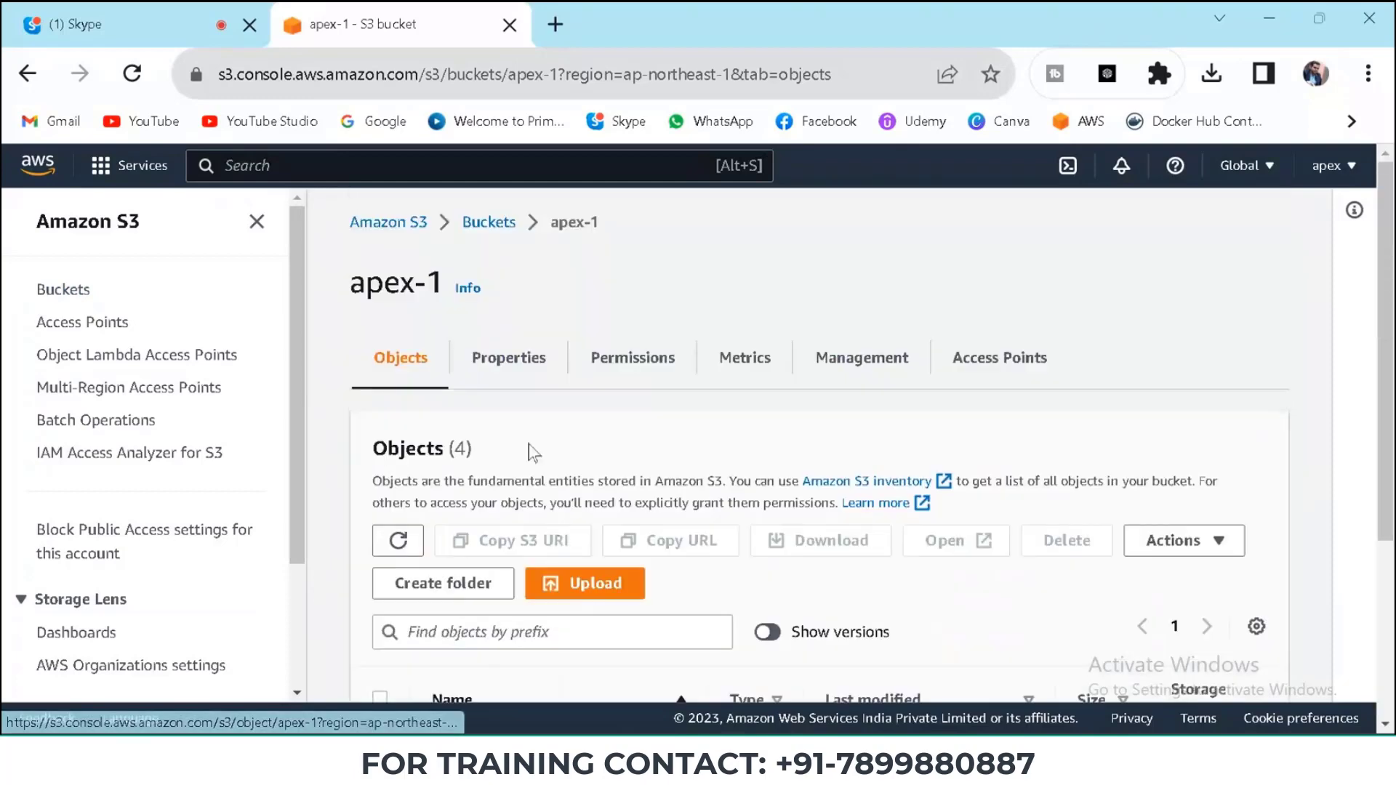
left_click(492, 222)
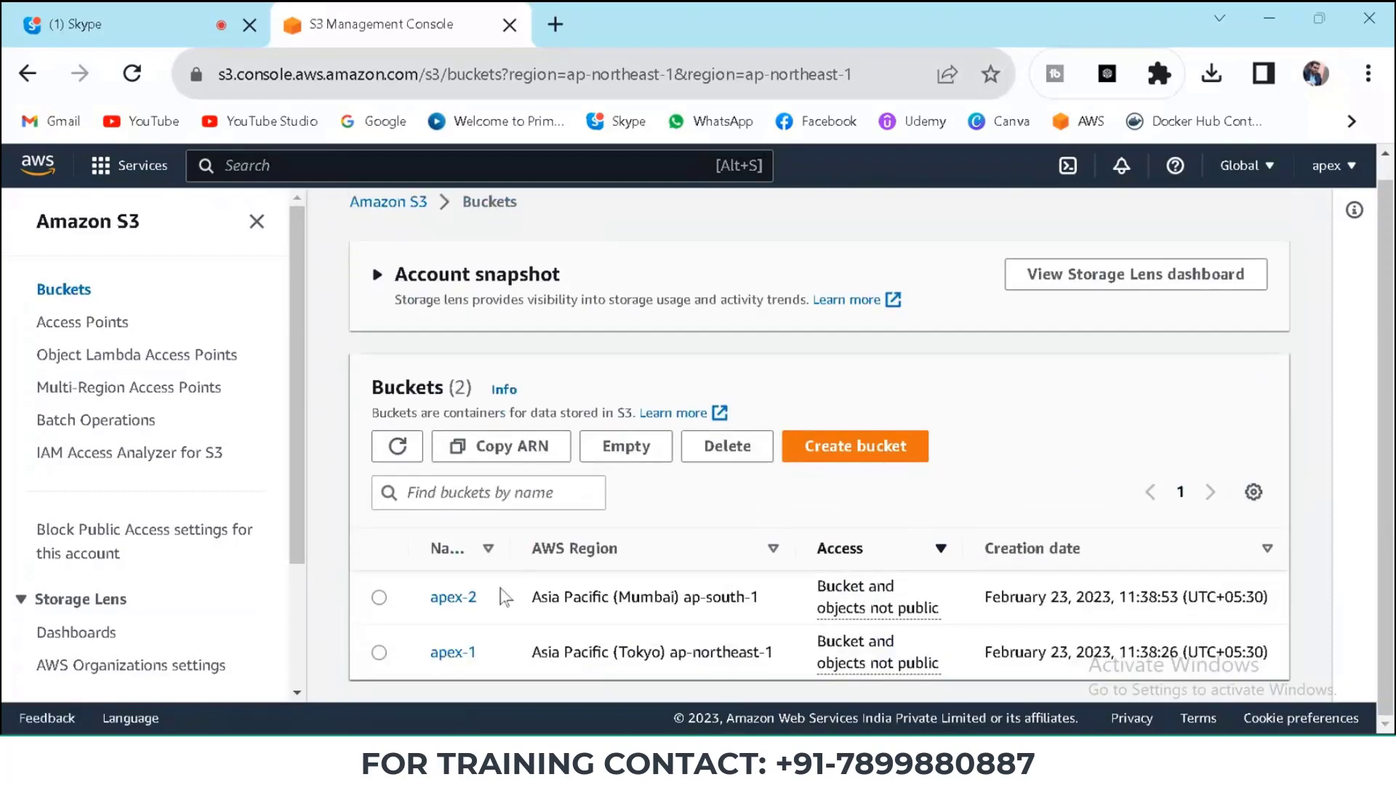
- Reopen the apex-2 bucket and check its object list for the replicated One Click (1).png
double_click(444, 607)
left_click(472, 599)
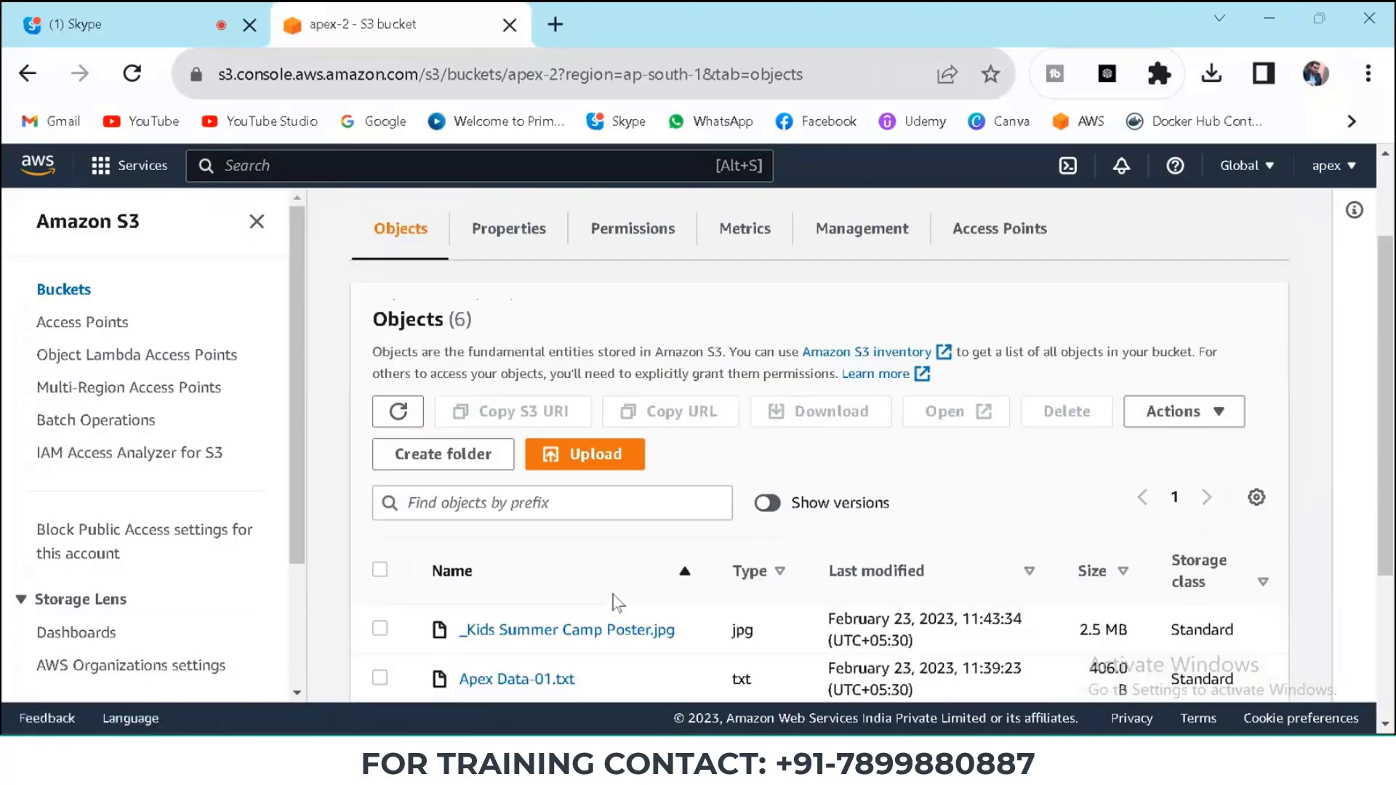
scroll(618, 602, "down", 3)
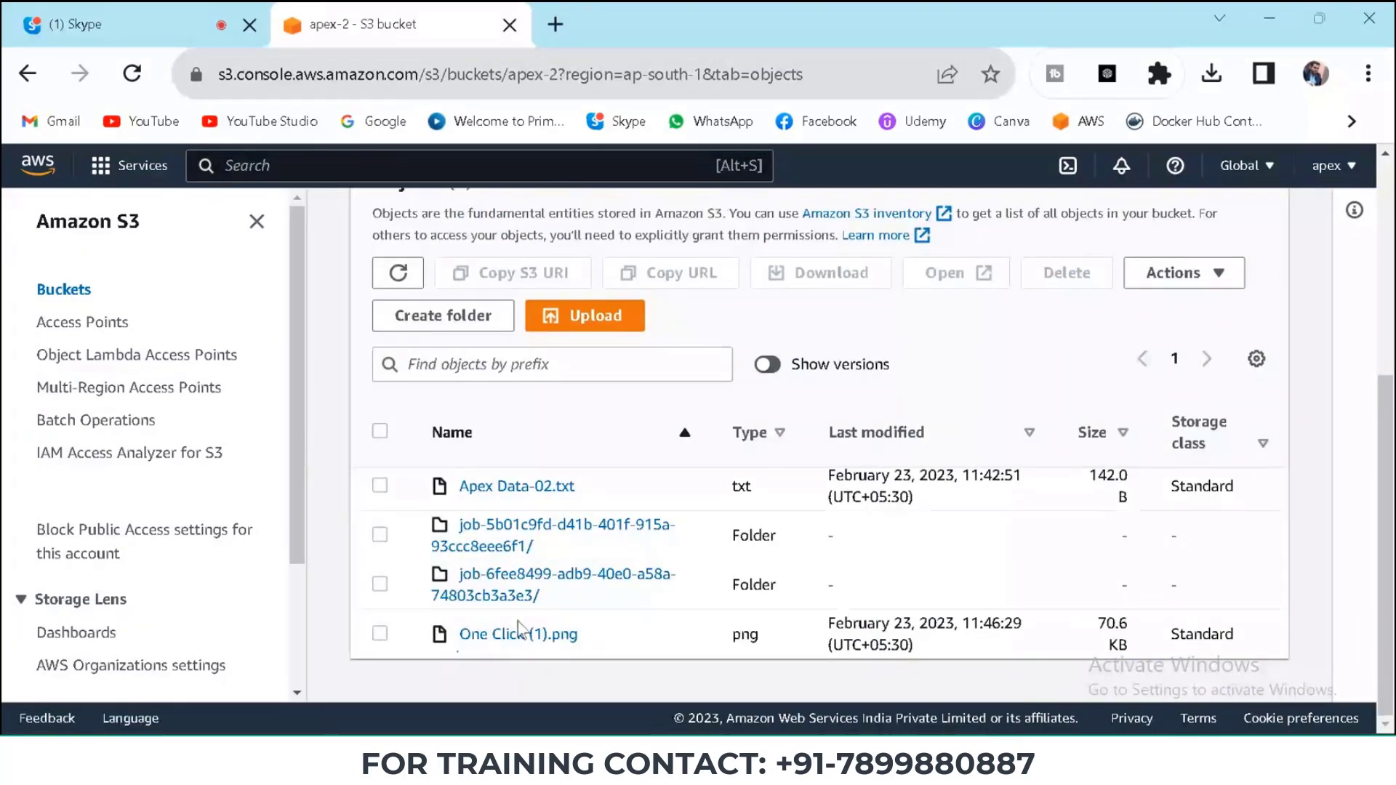
scroll(458, 523, "up", 3)
scroll(458, 522, "down", 3)
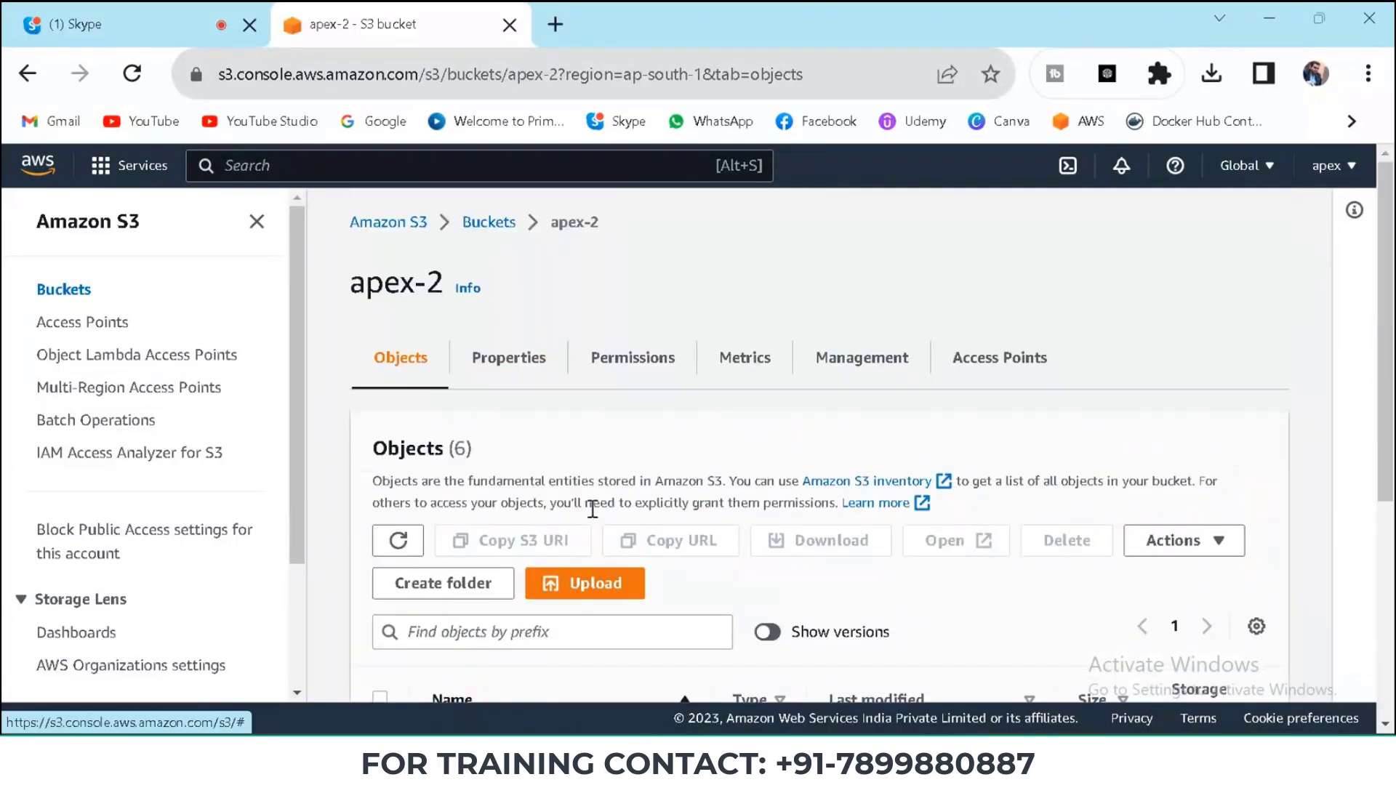
- Upload the file AWS & DevOps Curriculum-1.docx from the Downloads folder to the apex-2 bucket and close the upload status
left_click(580, 587)
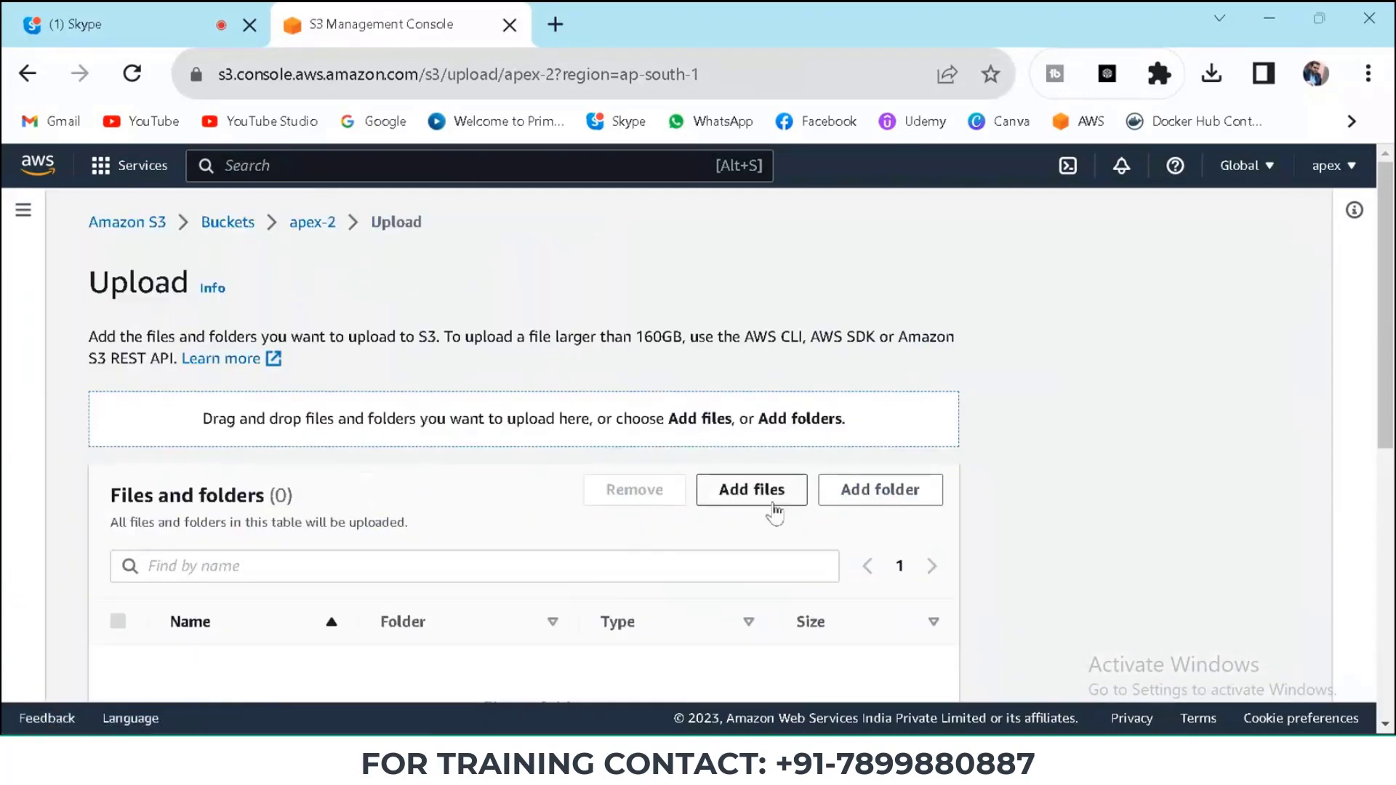
left_click(775, 504)
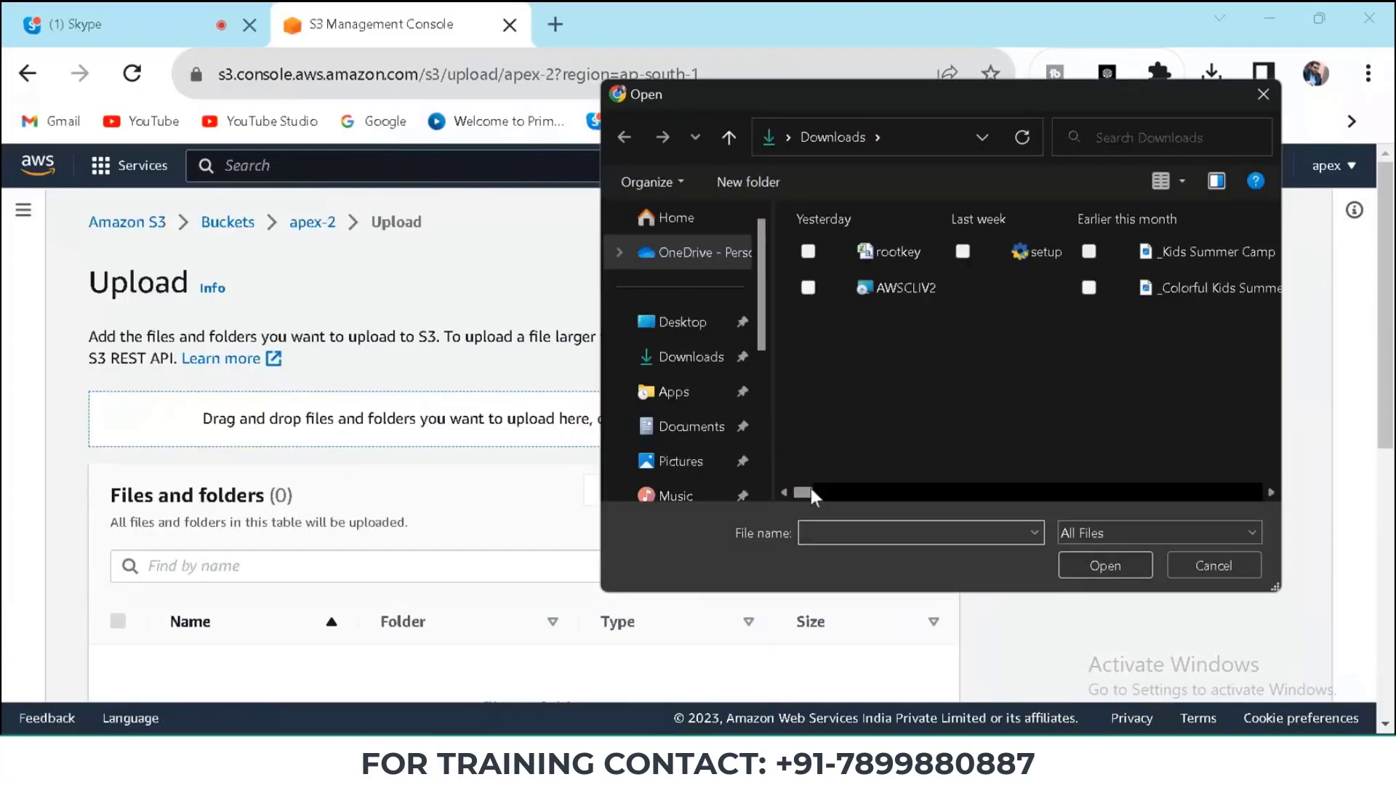
left_click_drag(809, 493, 949, 493)
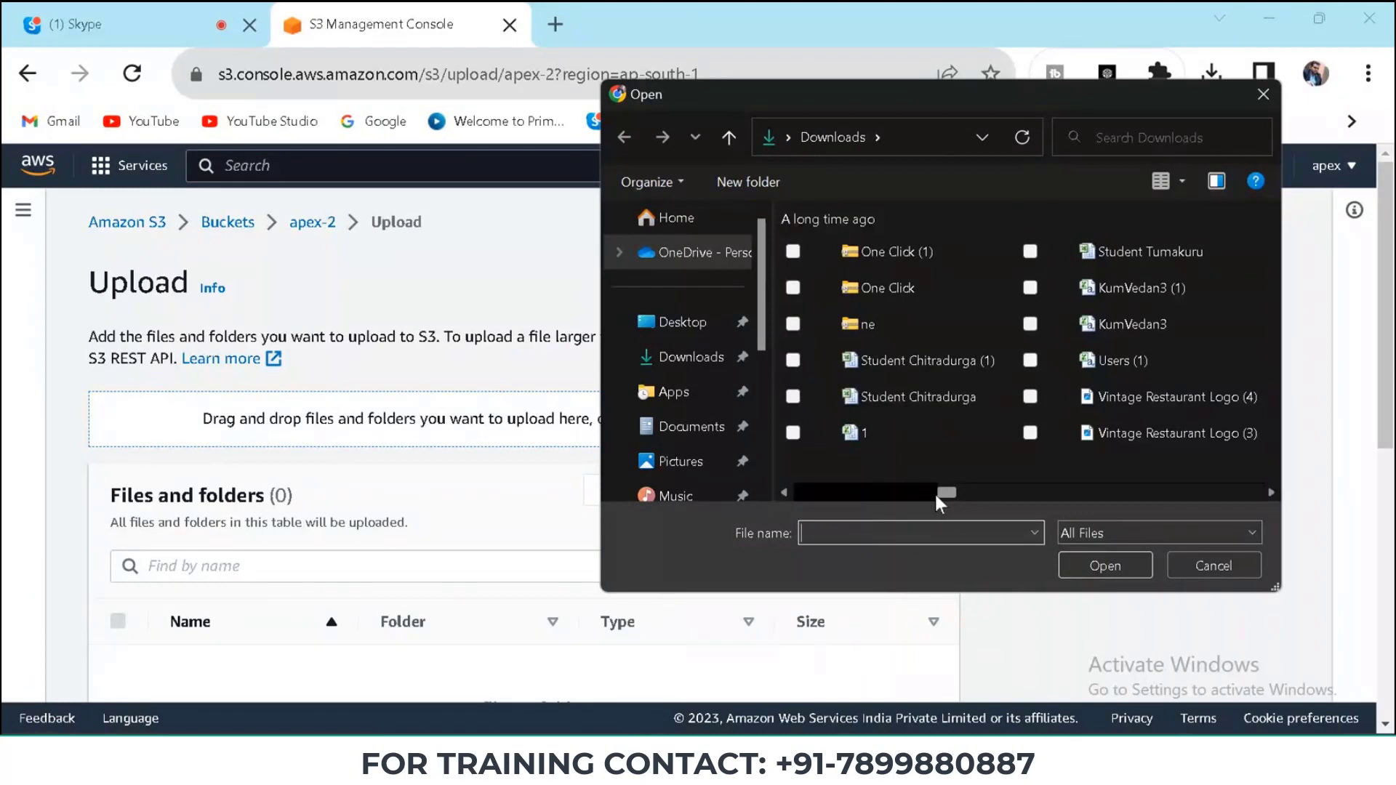
left_click_drag(935, 494, 1014, 495)
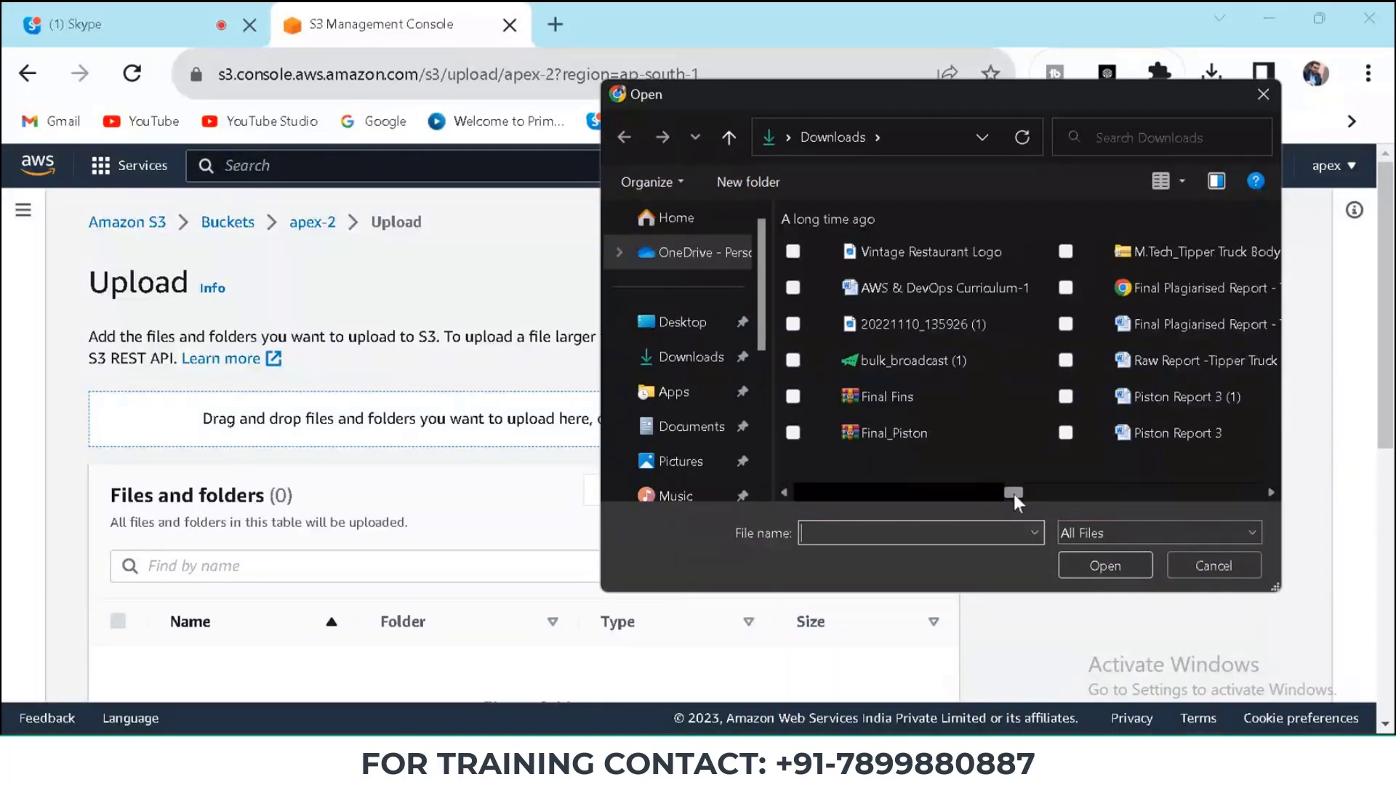
double_click(948, 289)
scroll(377, 582, "down", 6)
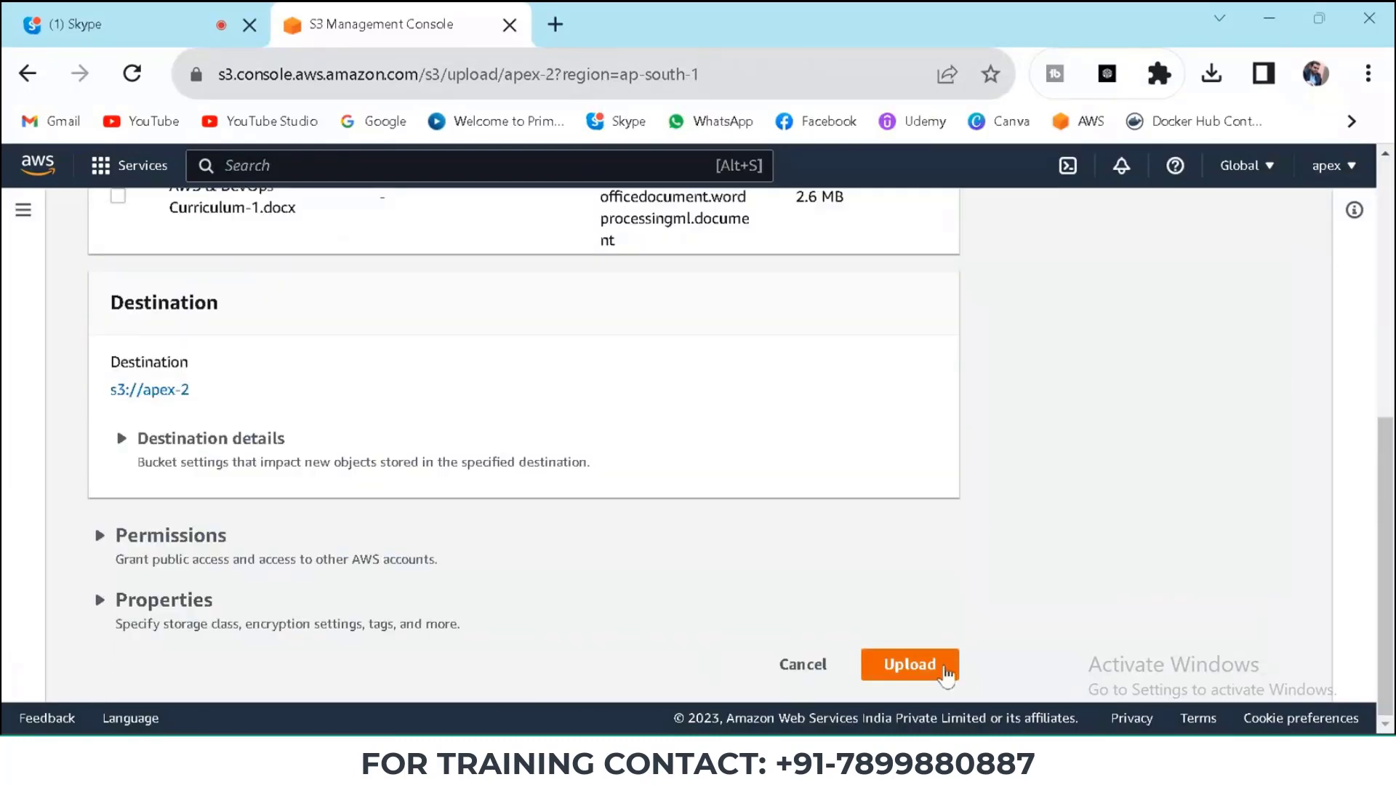
left_click(946, 675)
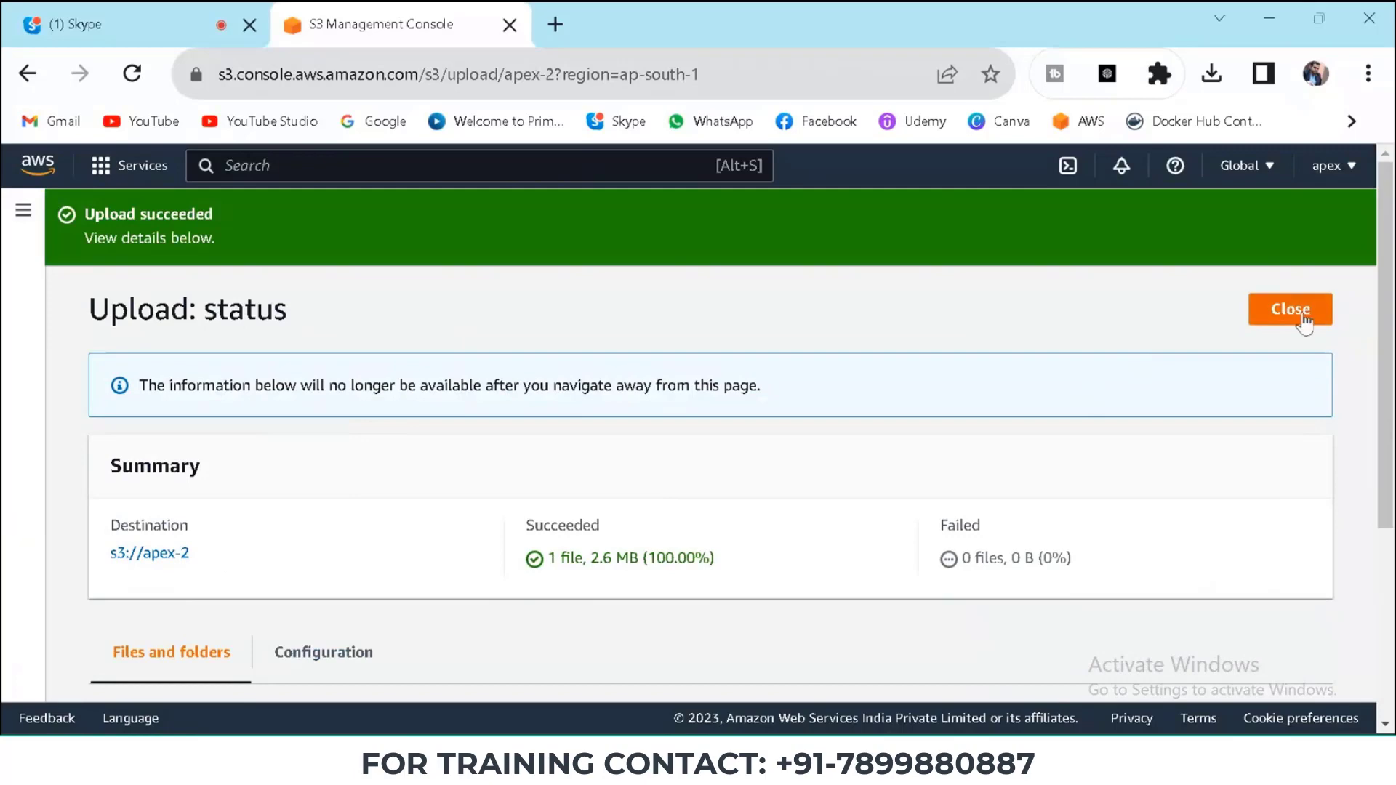
left_click(1304, 321)
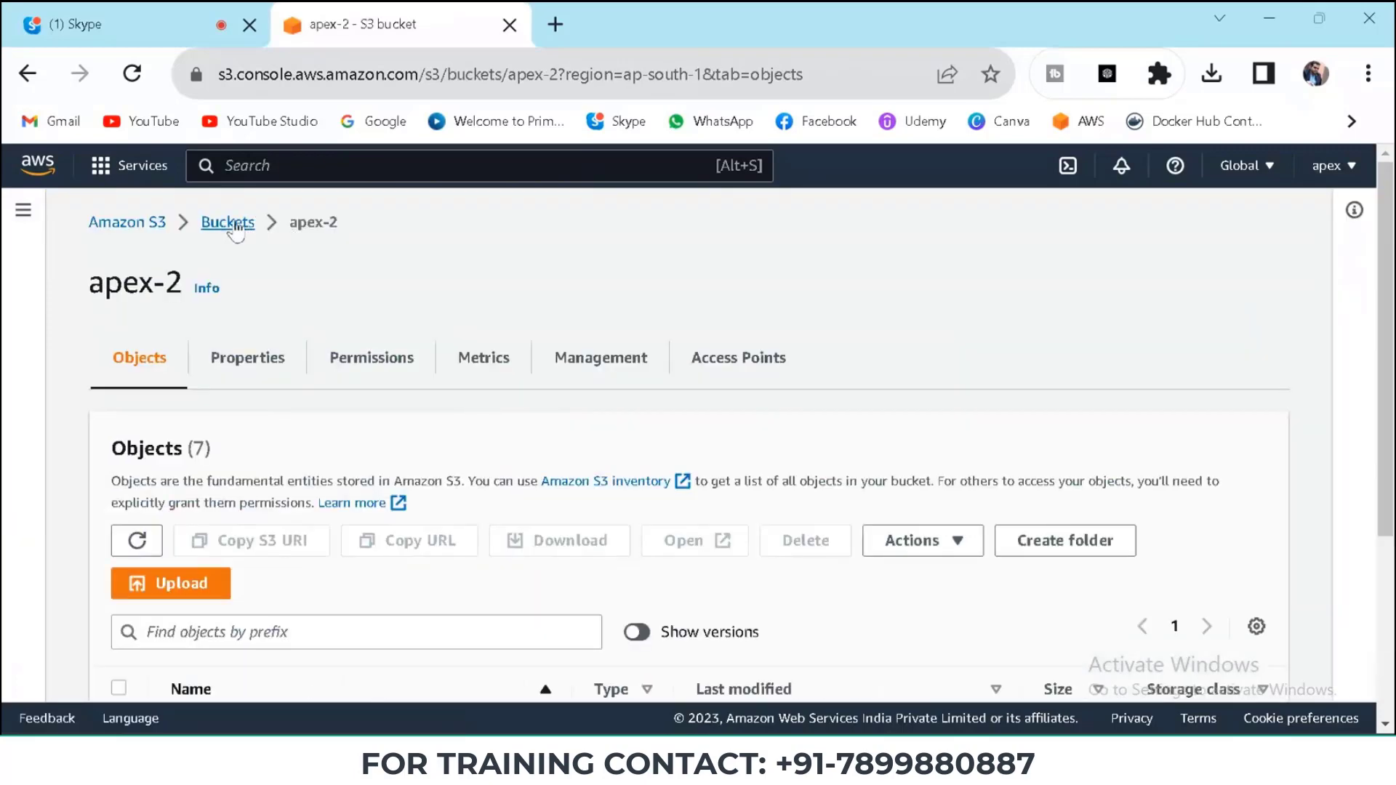
- Open the apex-1 bucket, refresh its objects to check for AWS & DevOps Curriculum-1.docx, and return to the bucket list
left_click(231, 224)
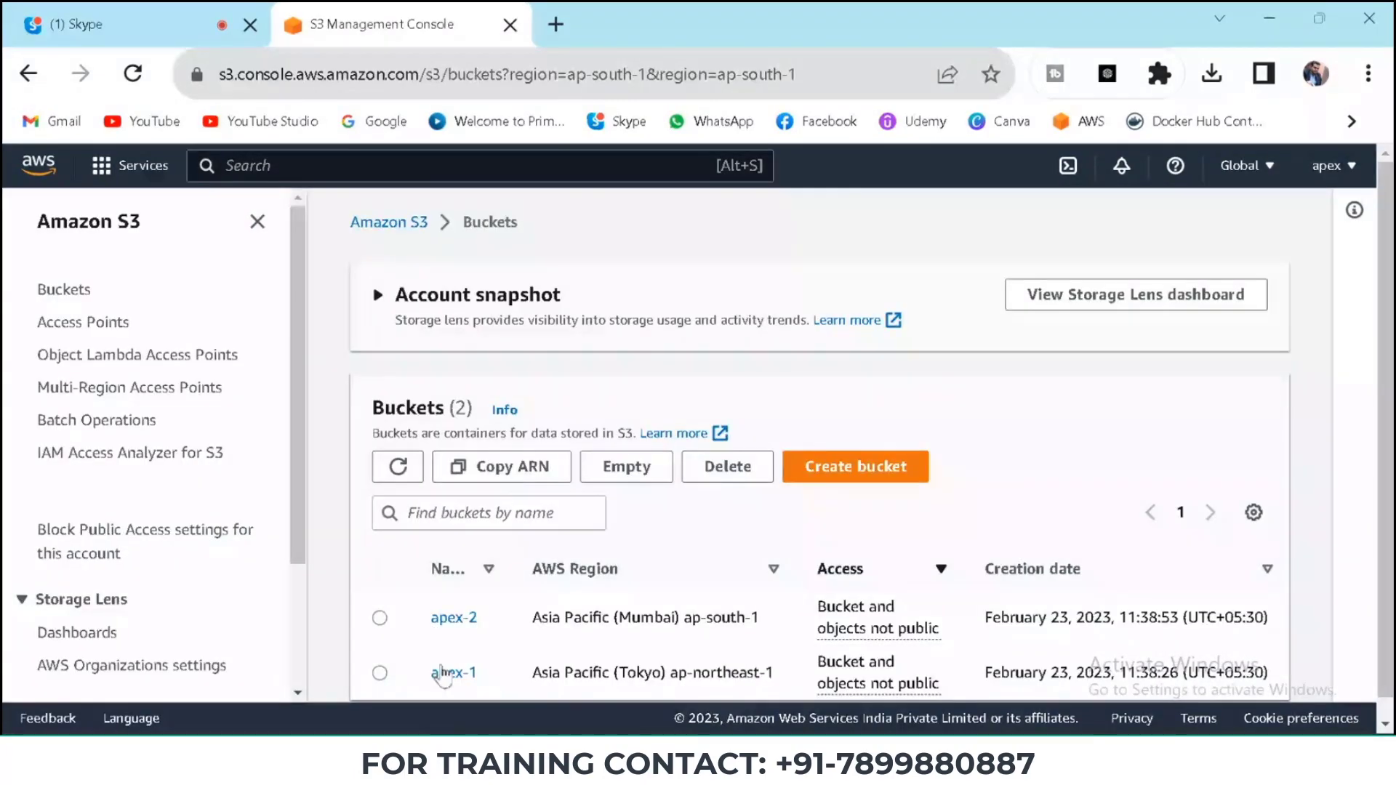
left_click(449, 669)
scroll(748, 611, "down", 4)
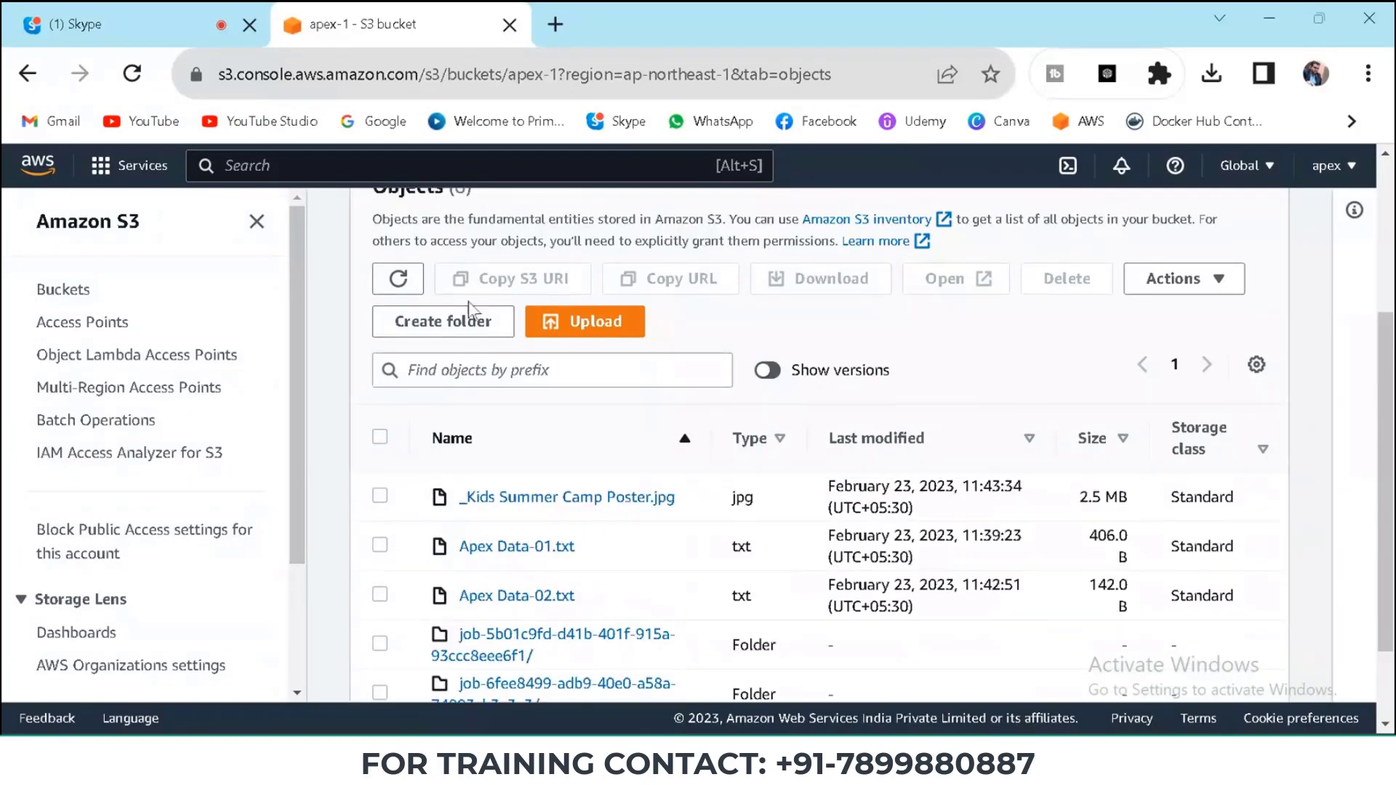
left_click(398, 274)
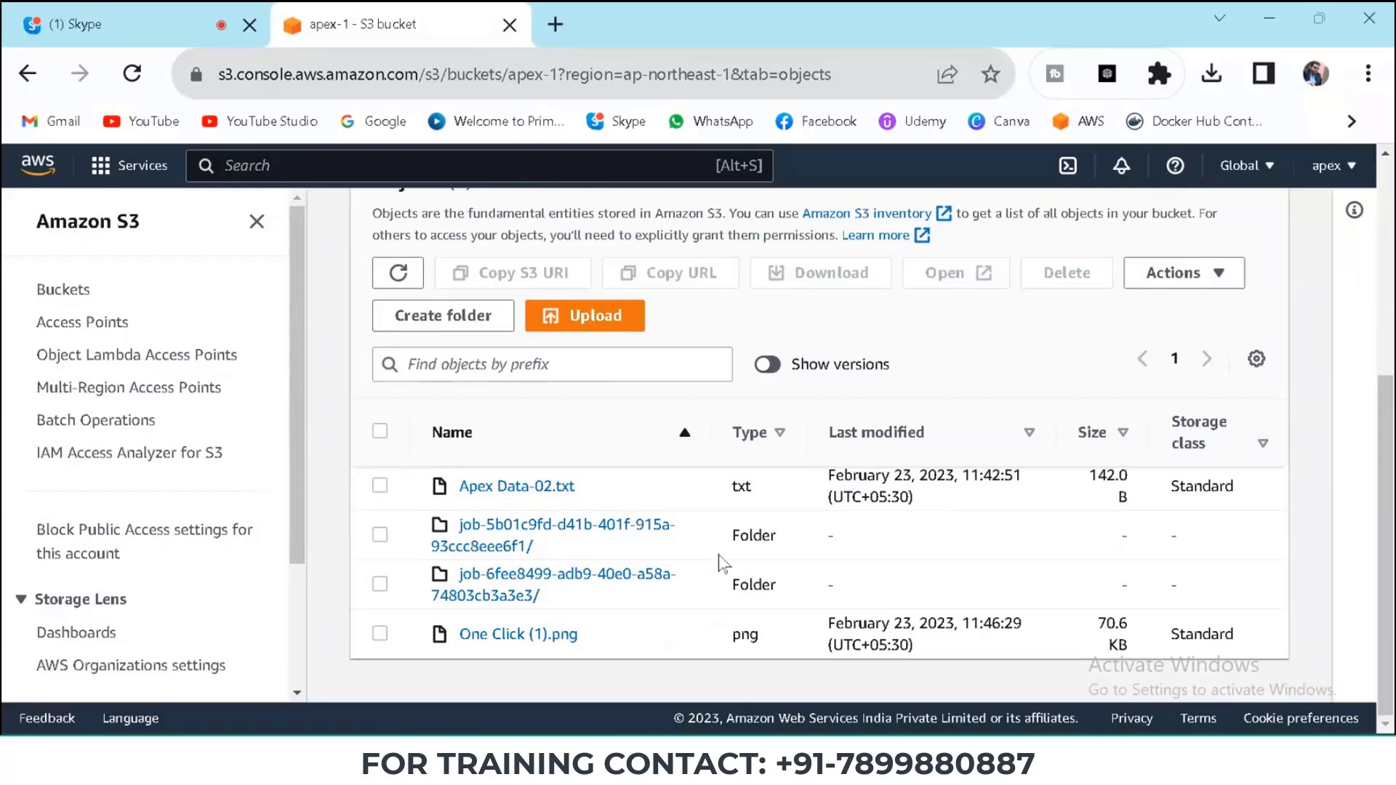
scroll(719, 554, "up", 3)
left_click(488, 223)
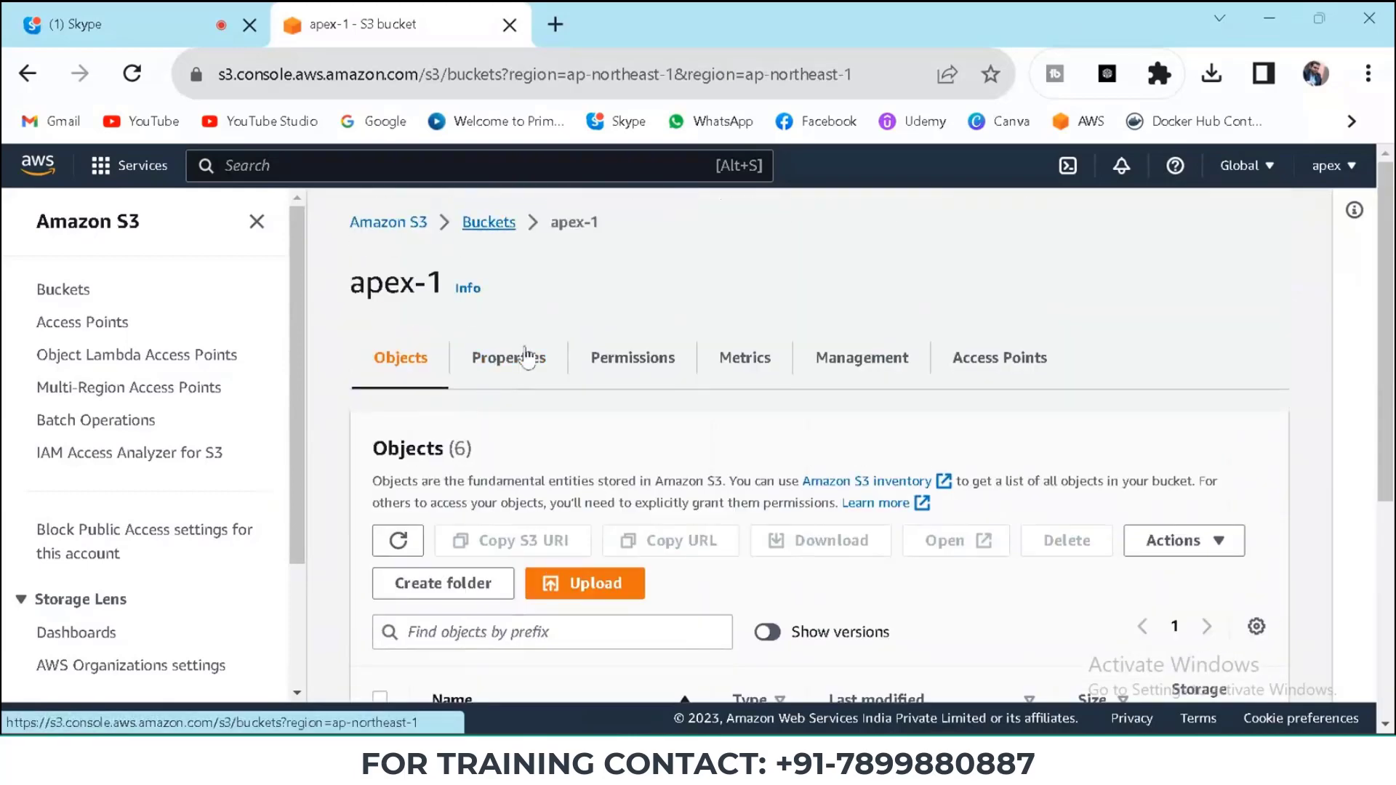
- Check the apex-2 bucket for the uploaded AWS & DevOps Curriculum-1.docx and go back to the bucket list
left_click(452, 596)
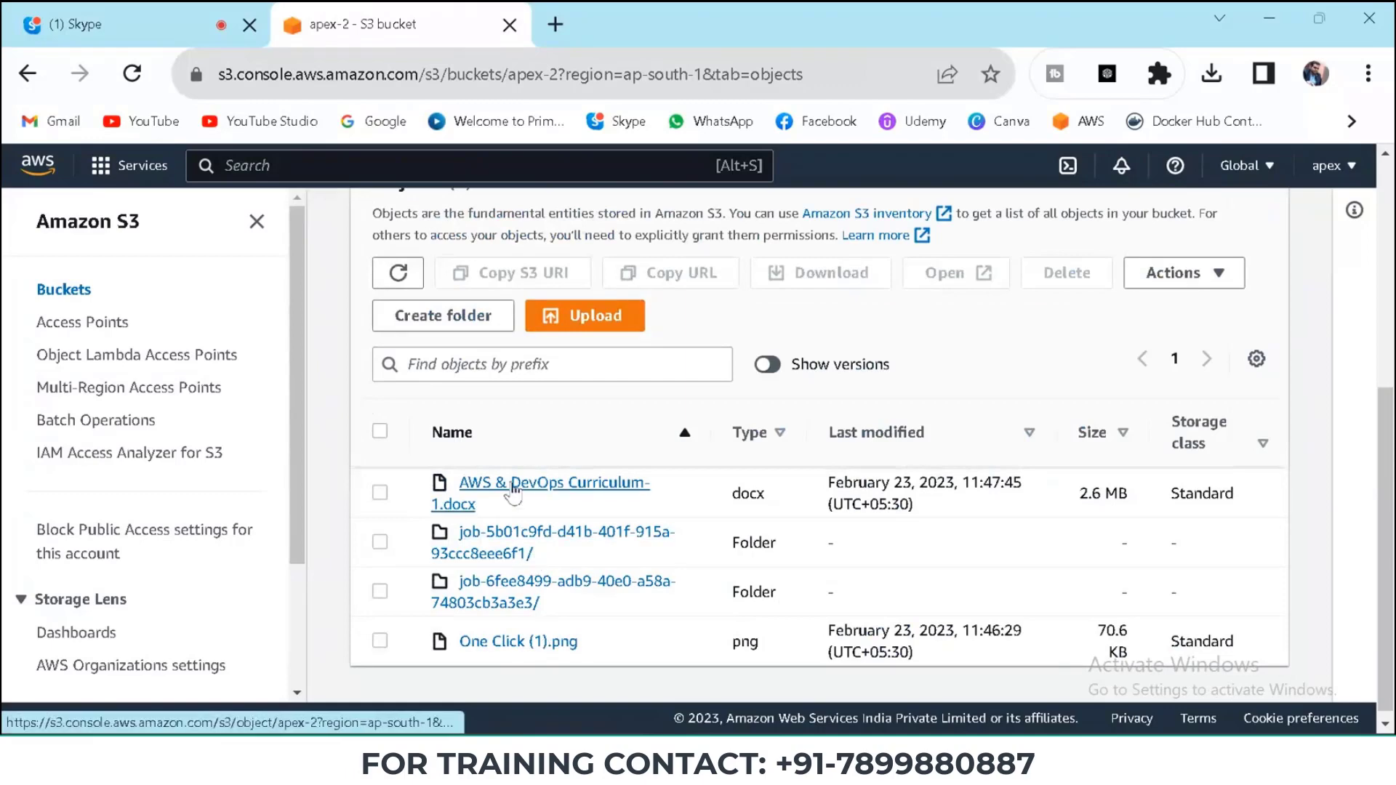
scroll(530, 491, "up", 3)
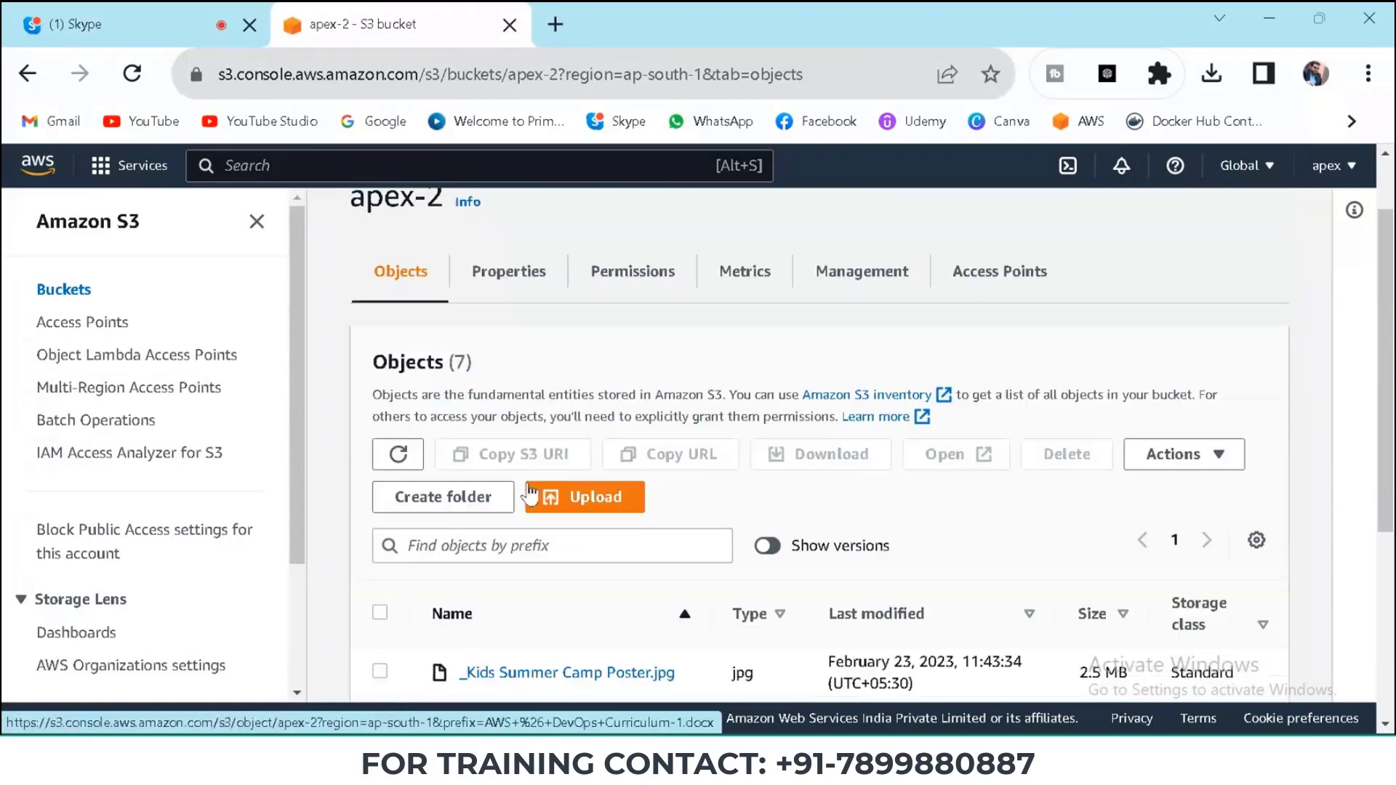
left_click(490, 221)
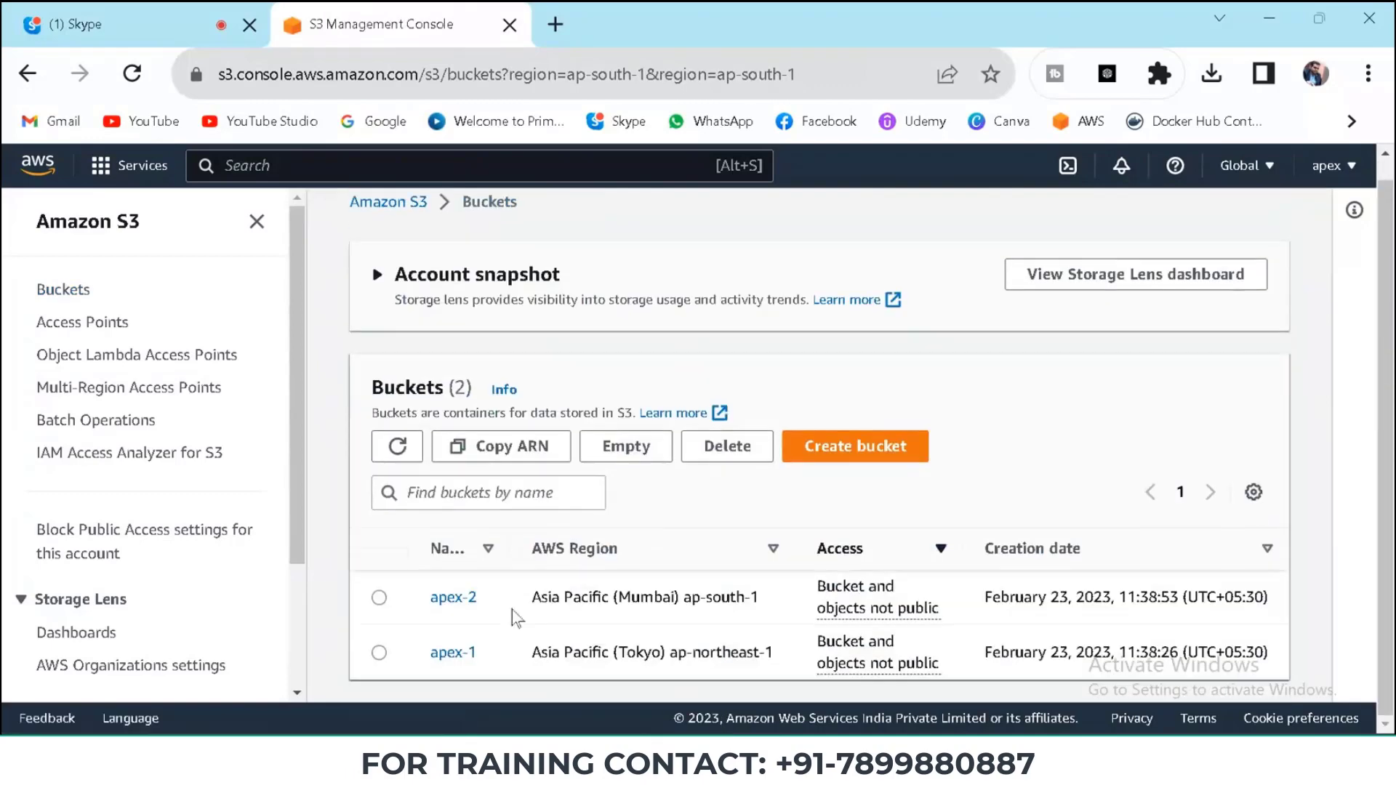
- Open the apex-1 bucket and refresh its object list to check for the replicated AWS & DevOps Curriculum-1.docx
left_click(451, 652)
scroll(712, 525, "down", 3)
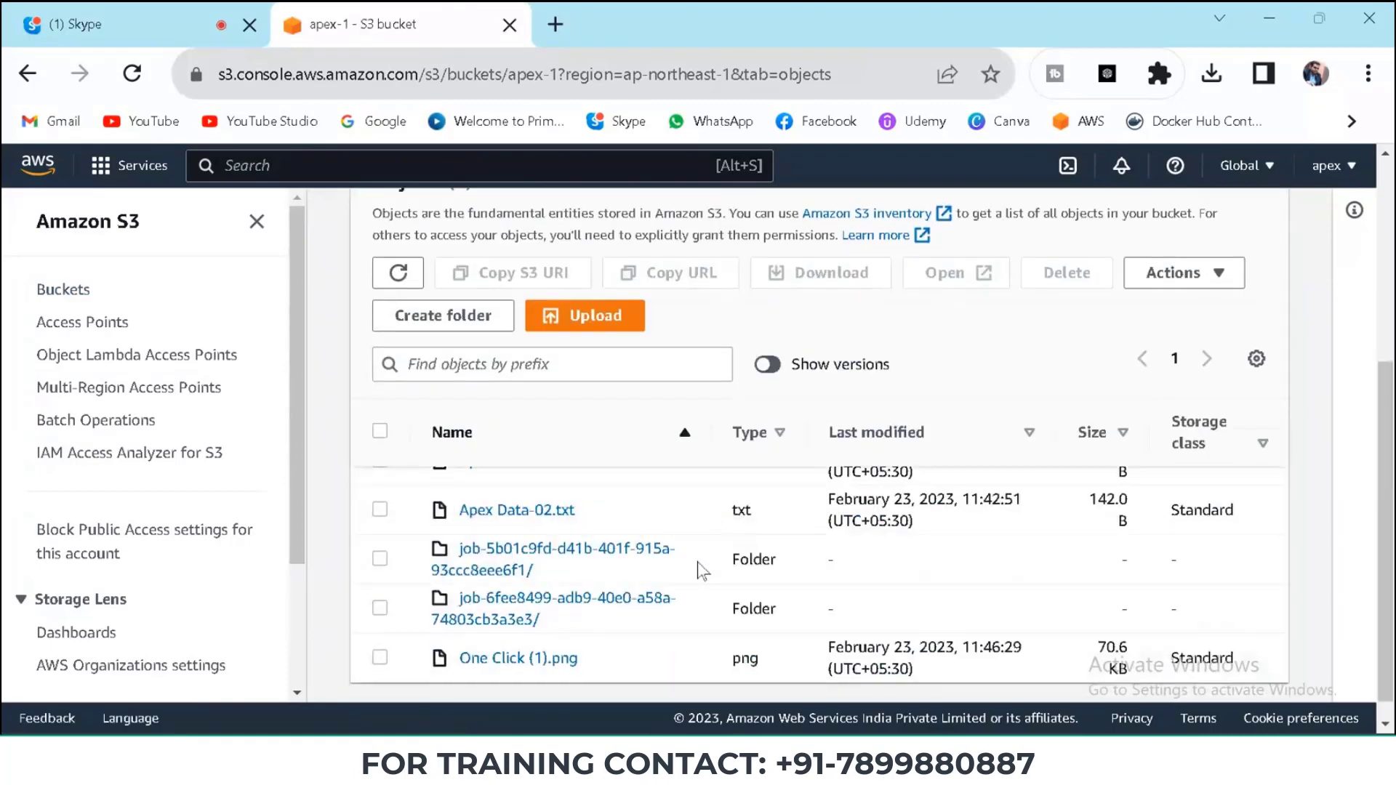
scroll(700, 572, "up", 2)
scroll(700, 571, "down", 2)
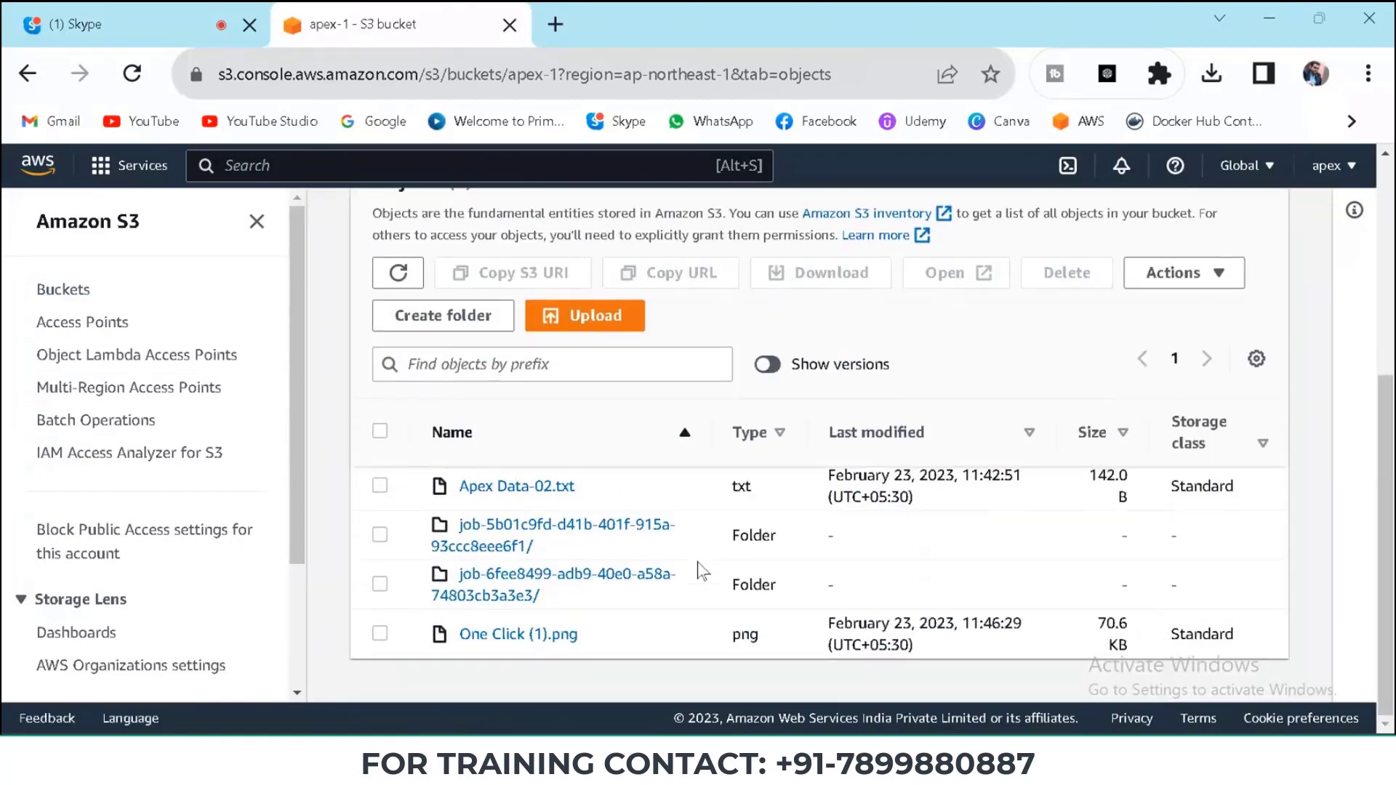
left_click(398, 273)
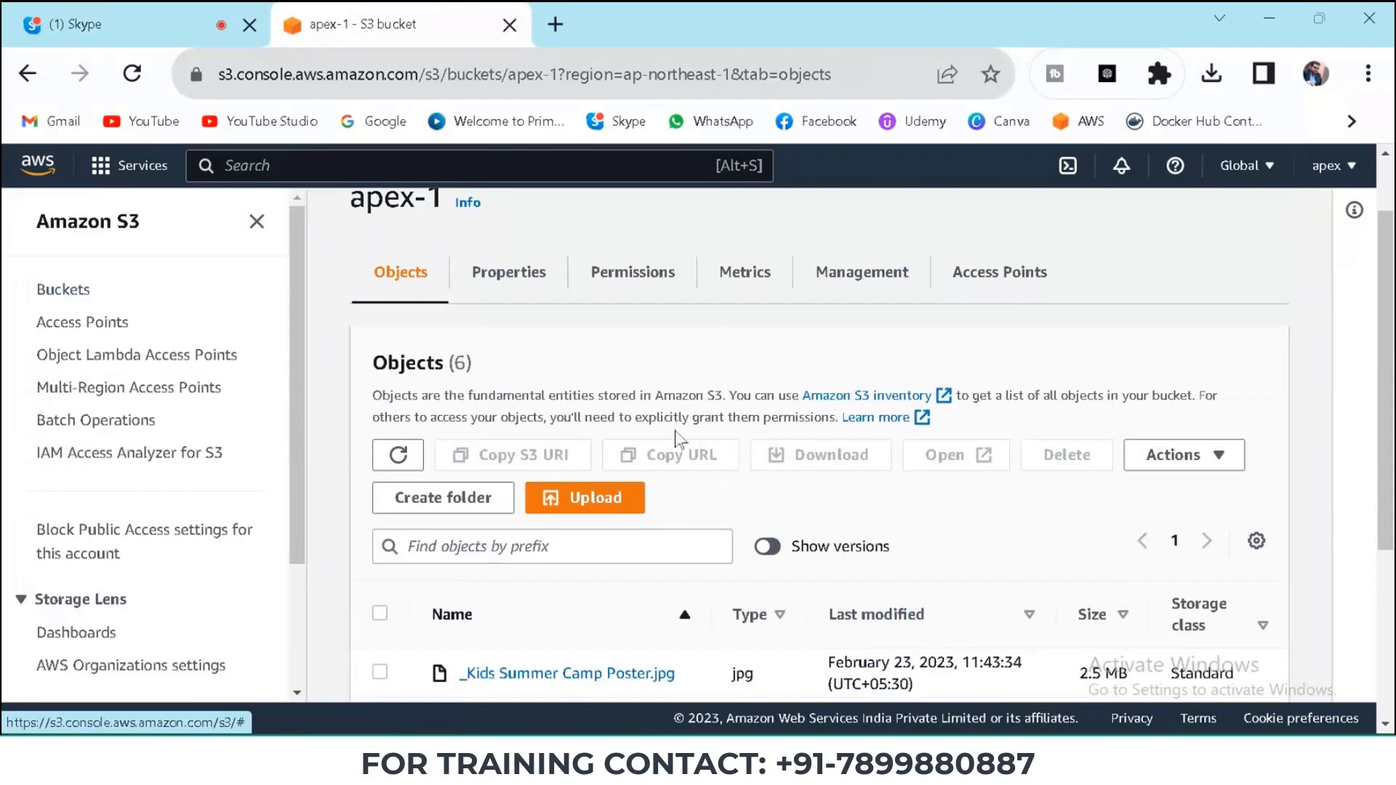
scroll(731, 587, "down", 2)
scroll(1106, 567, "down", 2)
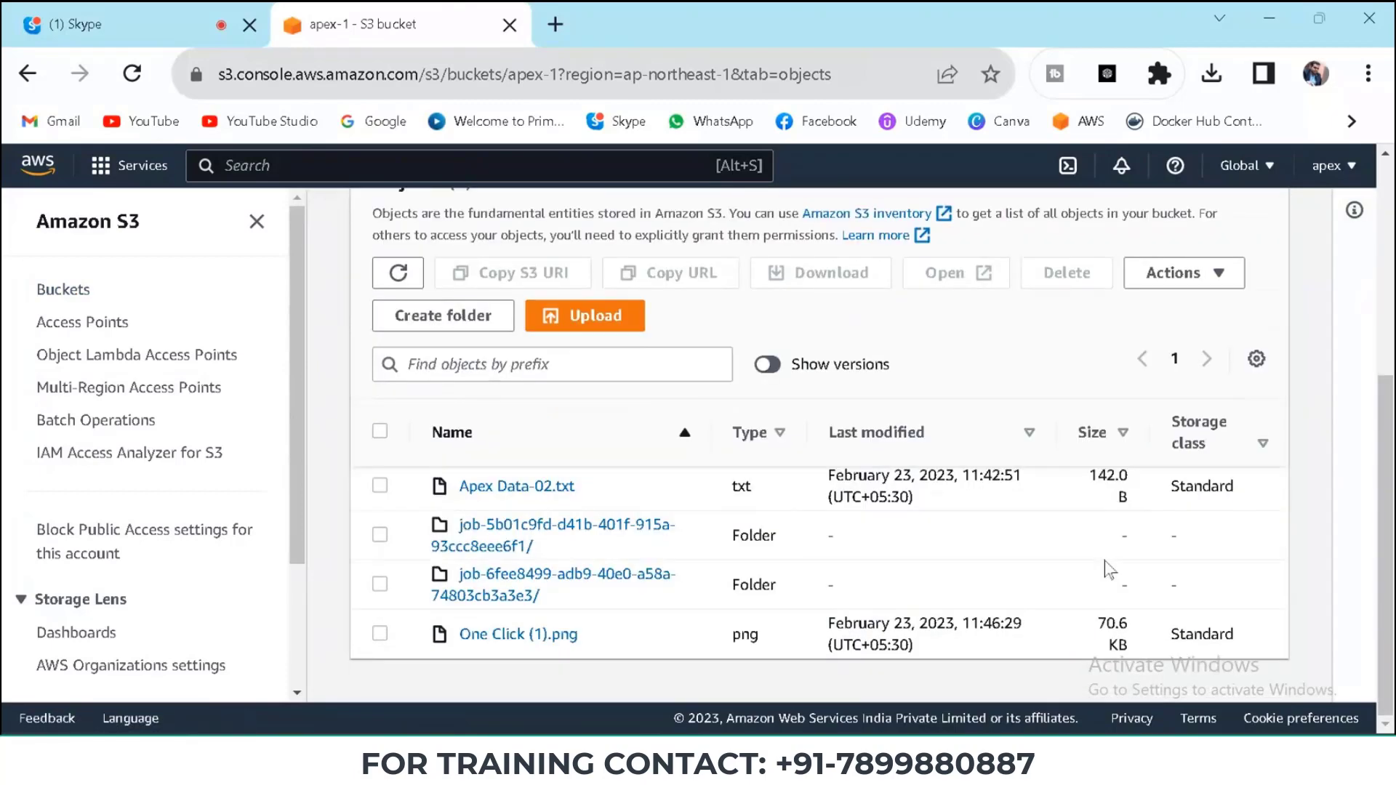
scroll(1084, 586, "up", 1)
scroll(1084, 589, "down", 2)
scroll(1085, 589, "up", 2)
- Keep refreshing the apex-1 objects and examine the list for AWS & DevOps Curriculum-1.docx
left_click(398, 278)
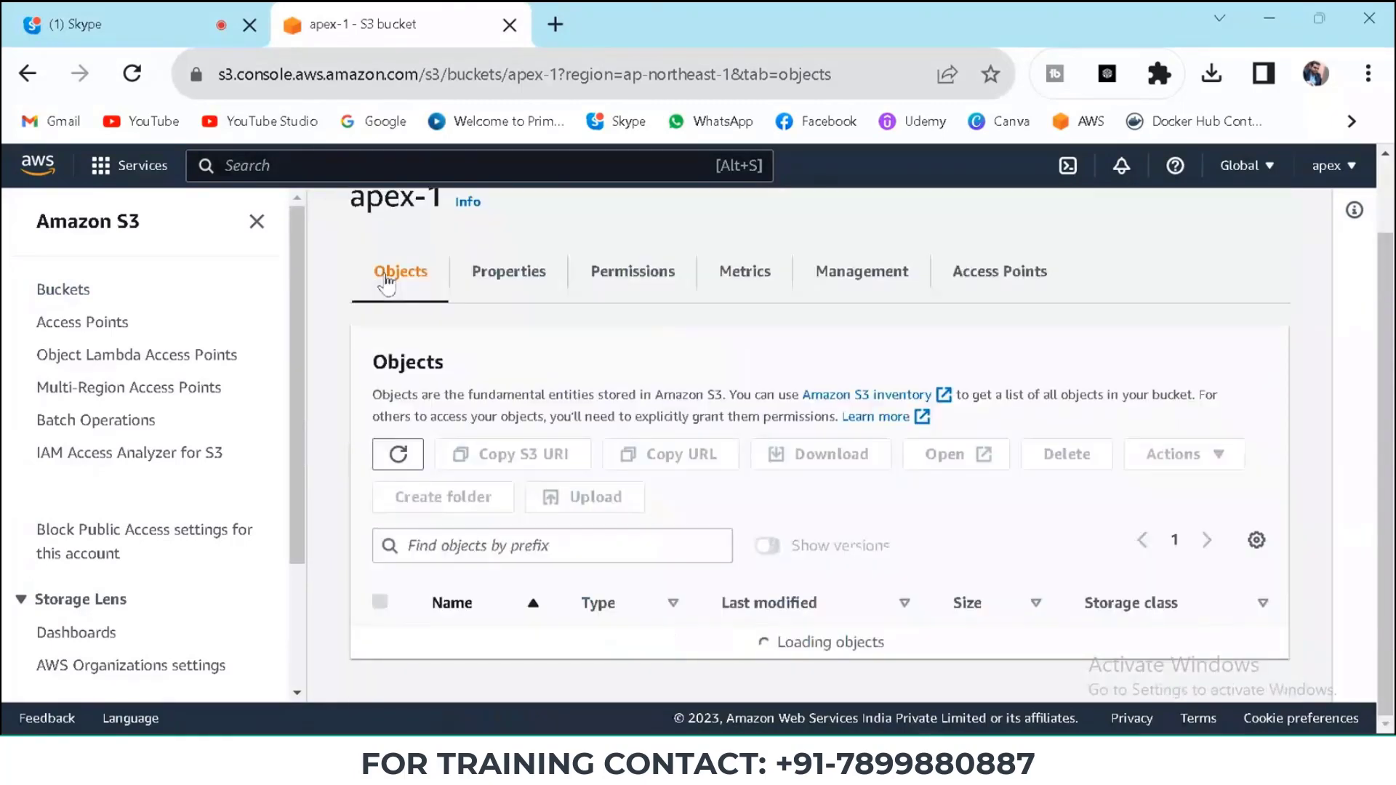
scroll(726, 493, "down", 2)
scroll(706, 563, "up", 1)
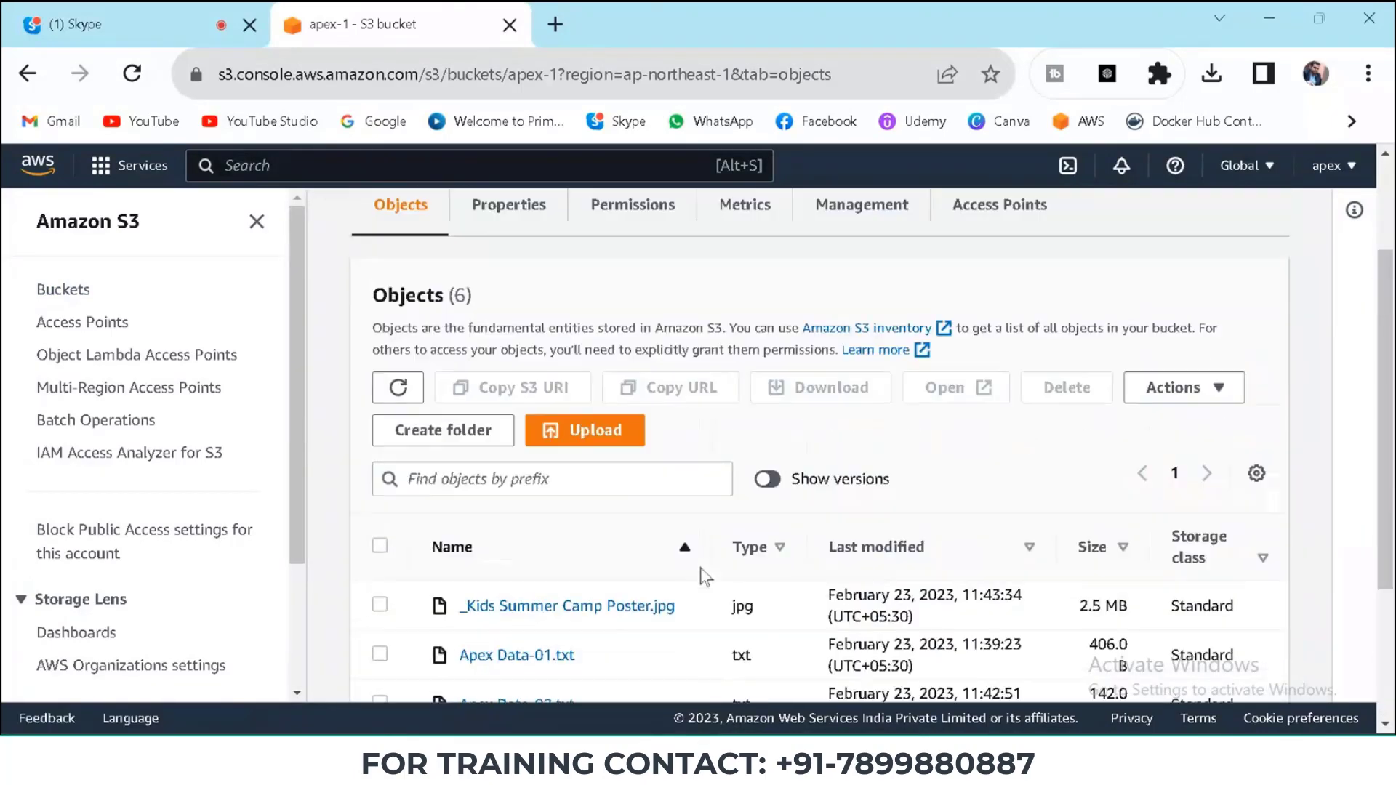
scroll(703, 575, "down", 2)
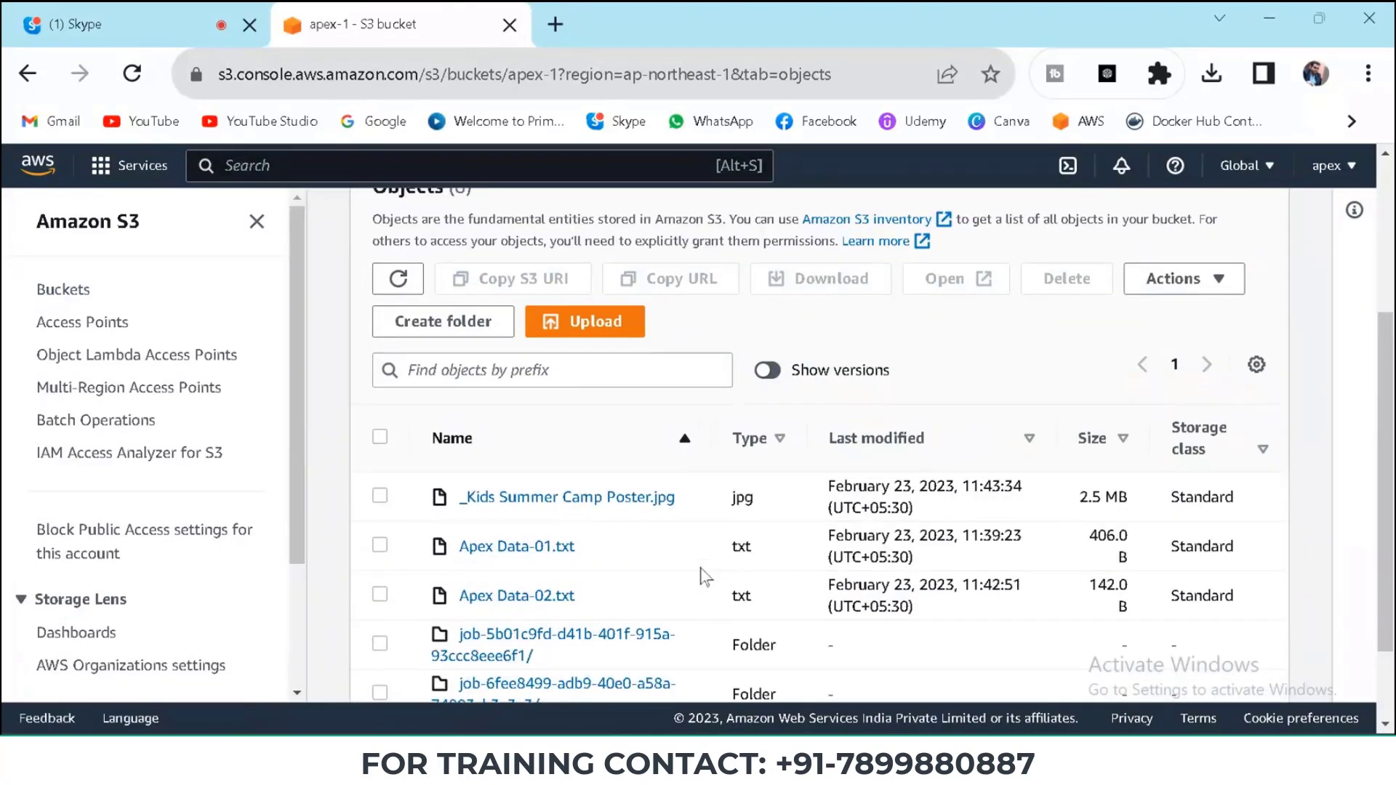
left_click(401, 278)
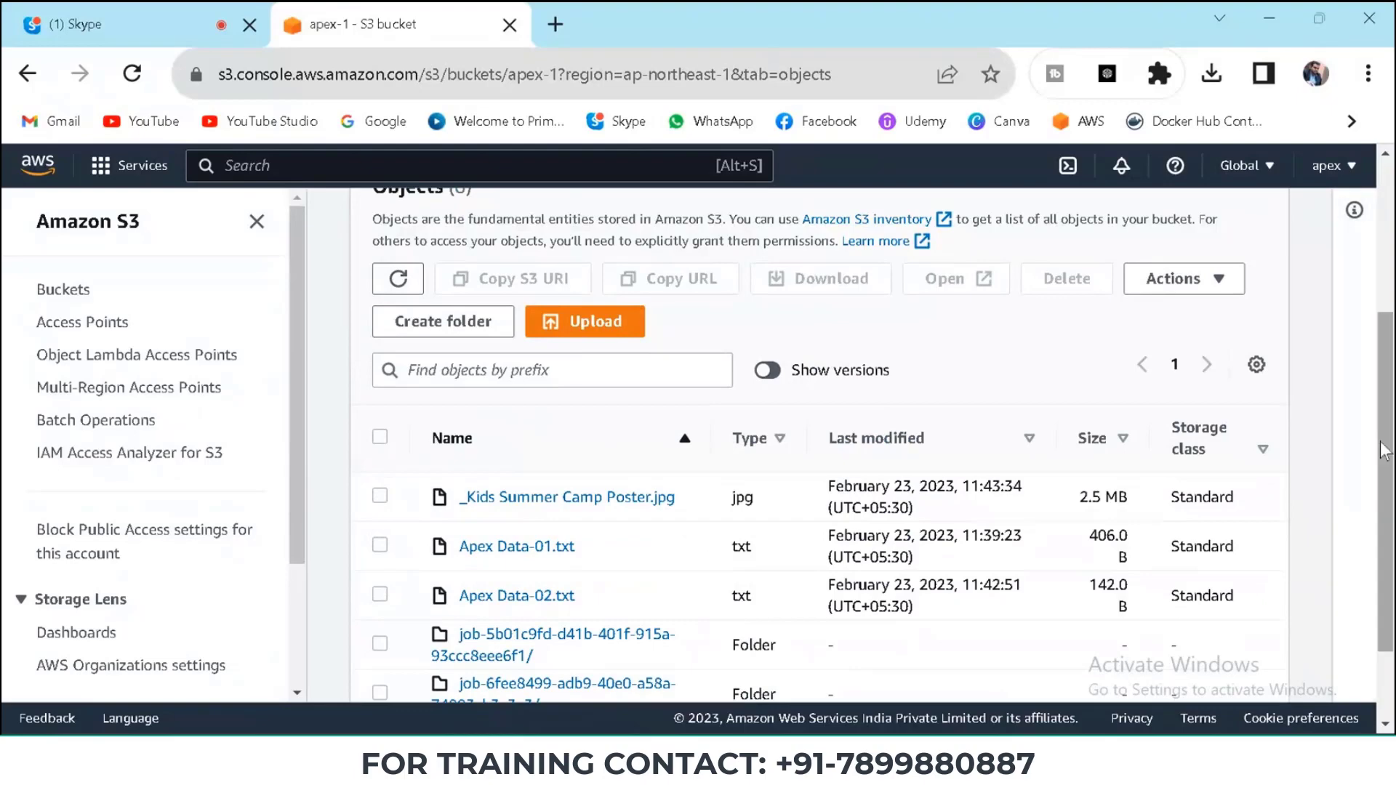
left_click_drag(1381, 442, 1366, 404)
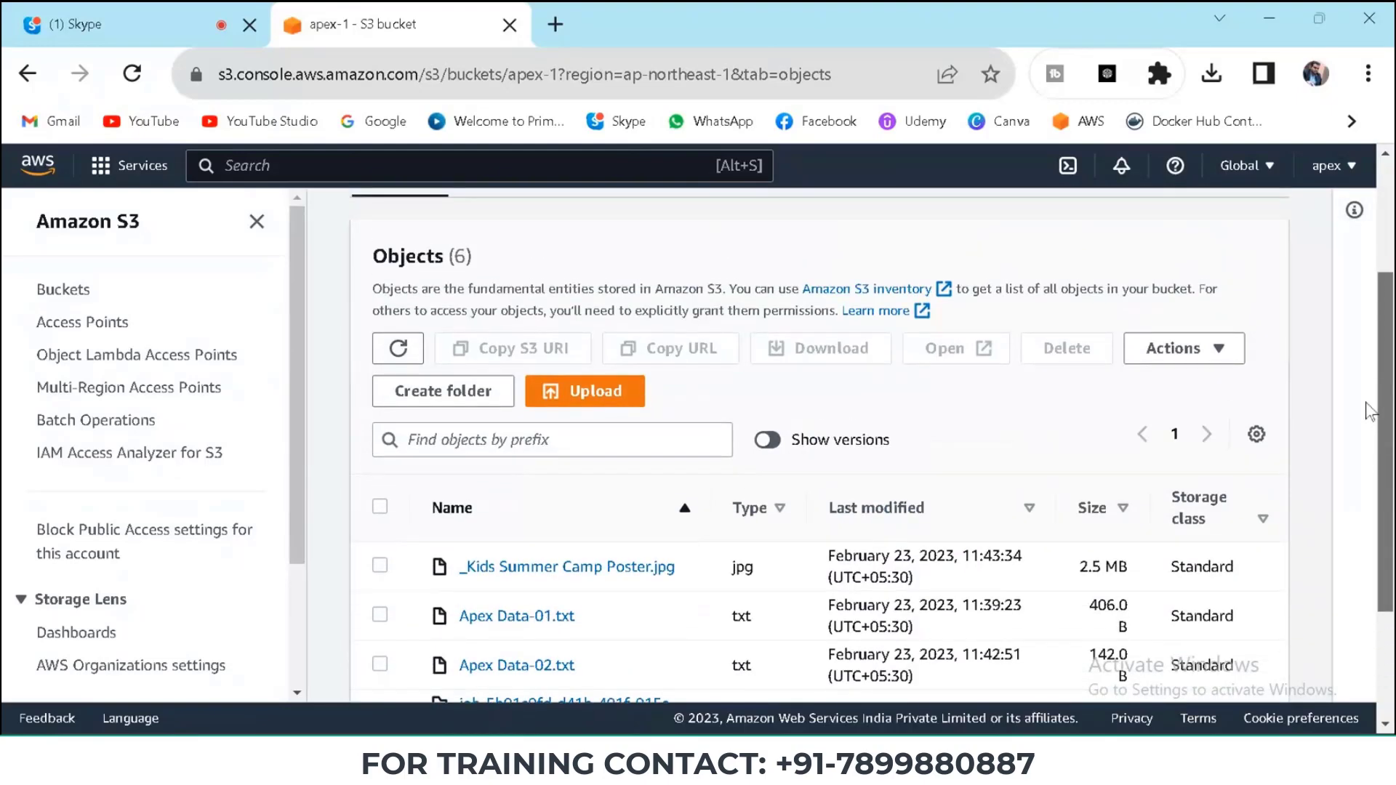
left_click(400, 350)
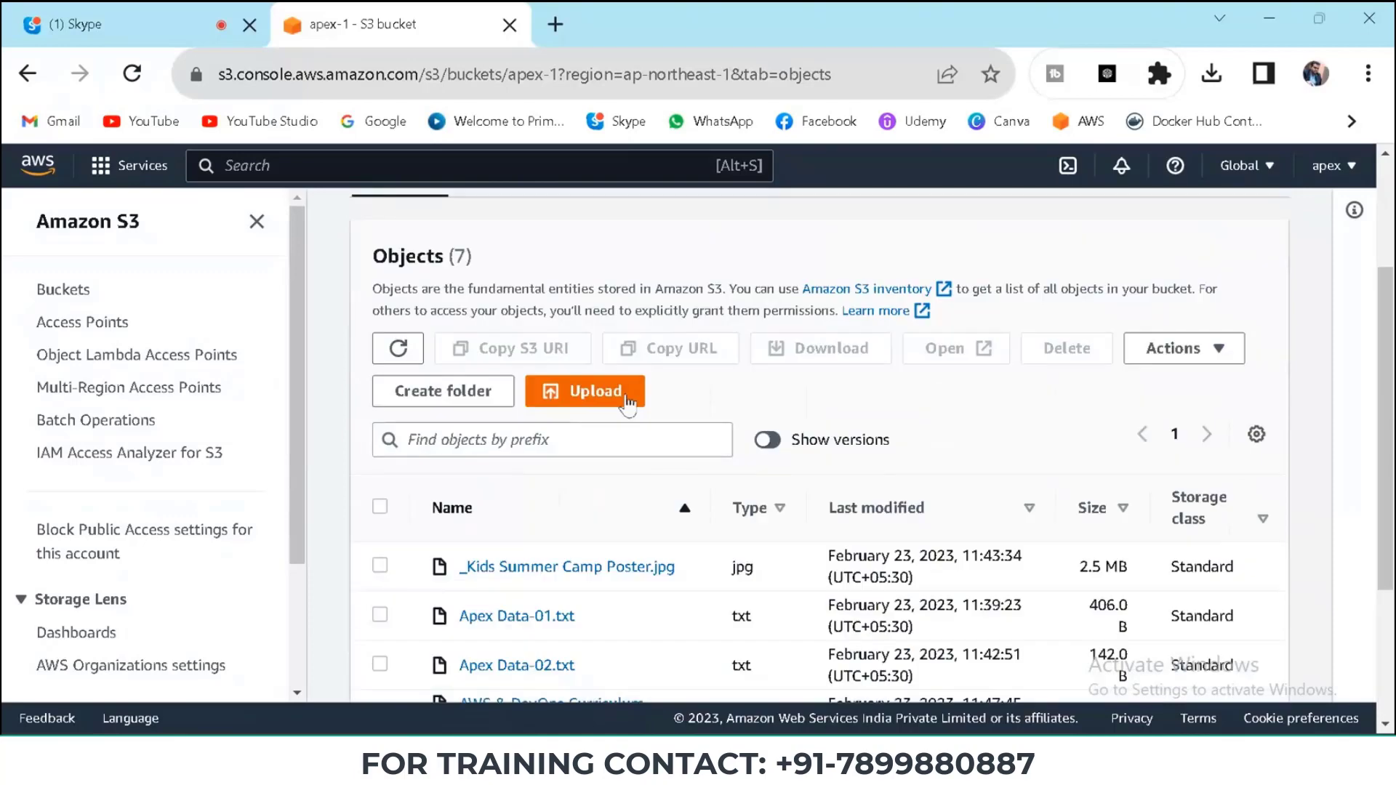
scroll(553, 473, "down", 3)
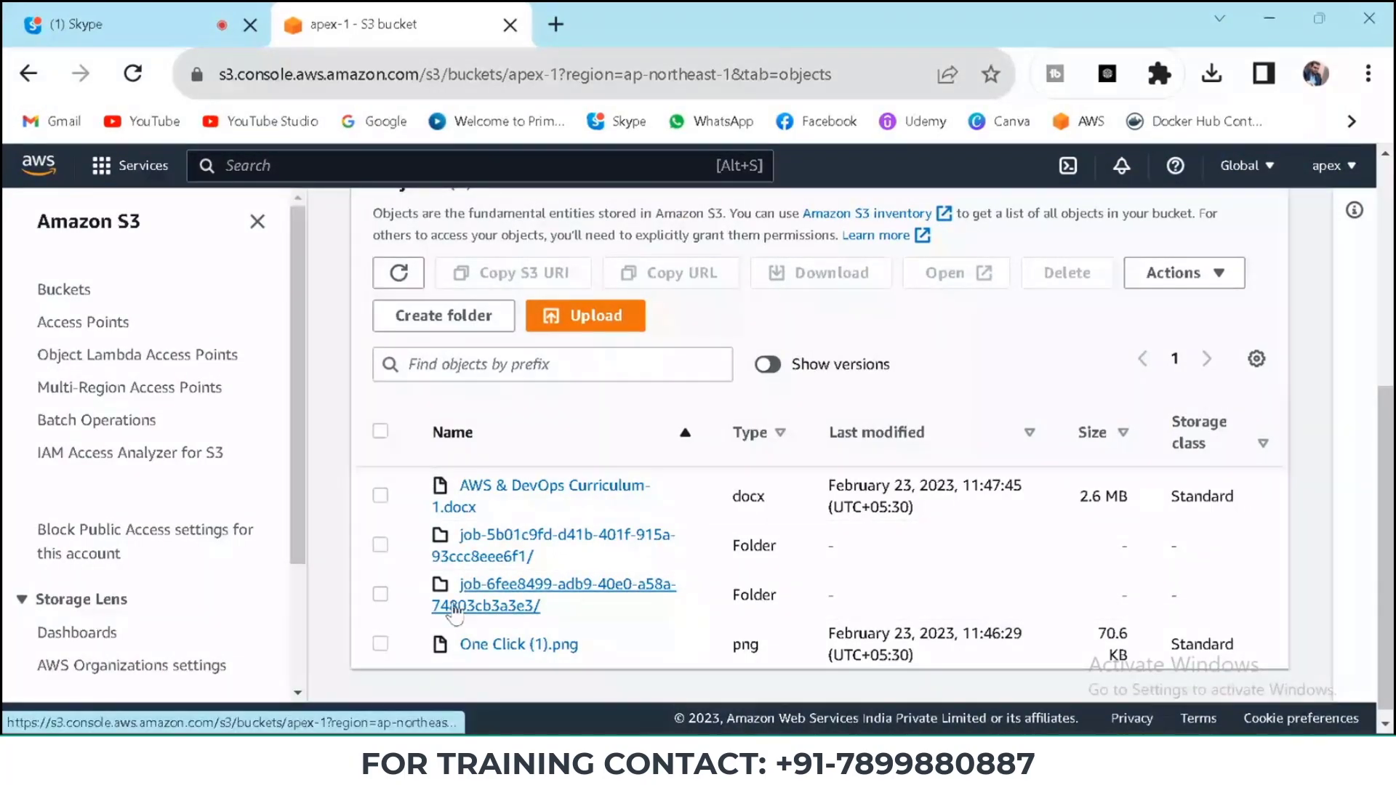
scroll(454, 613, "up", 2)
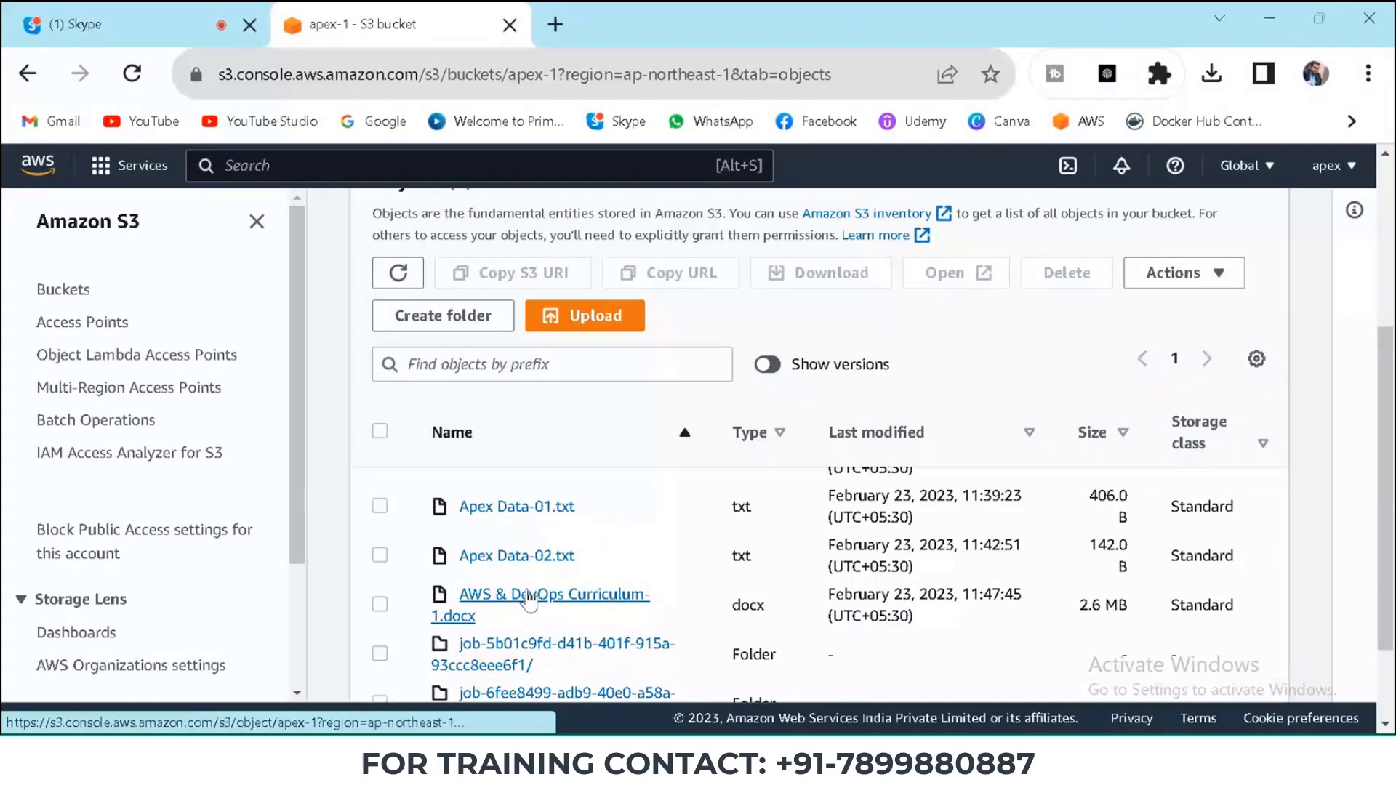
scroll(673, 538, "up", 3)
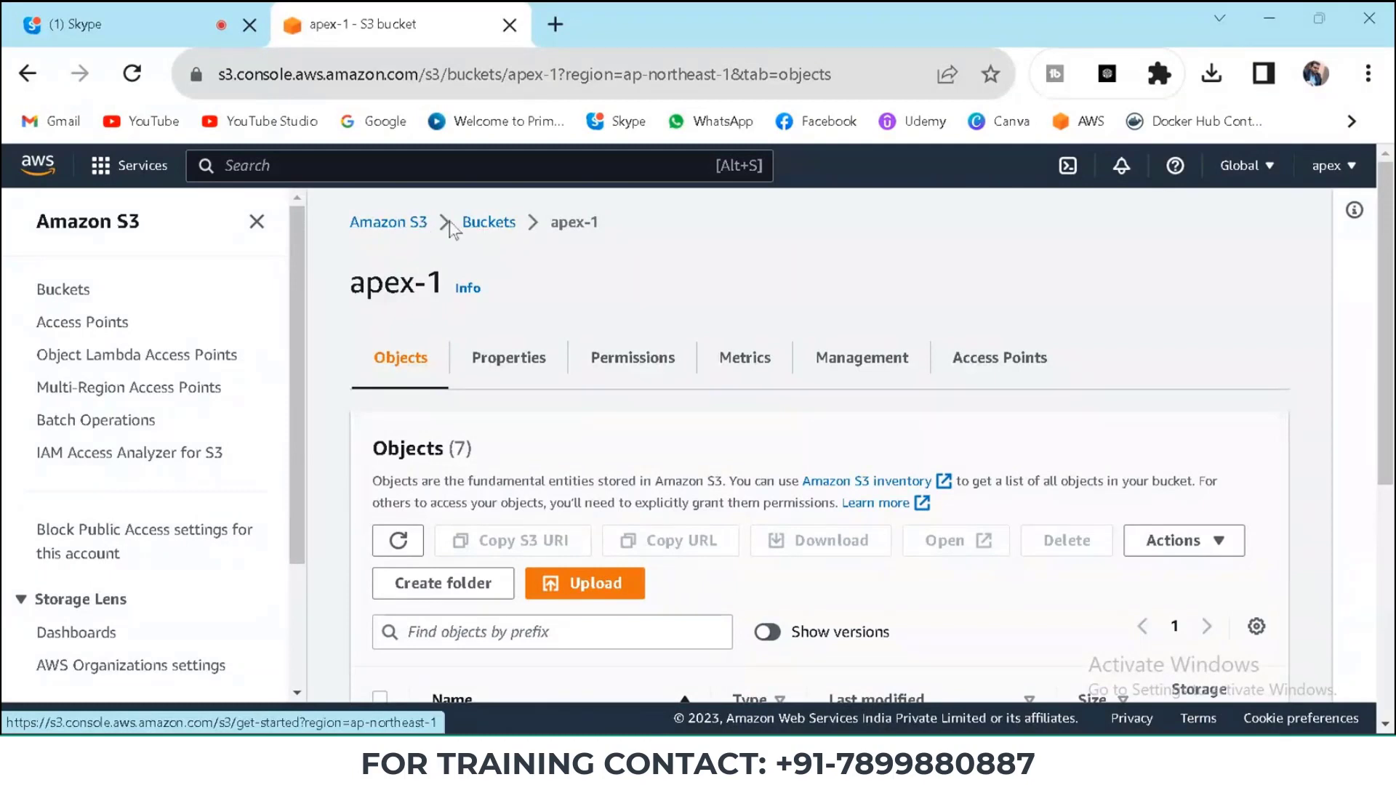
- Switch to the apex-2 bucket and review all its properties, from the bucket overview and versioning to static website hosting
left_click(483, 240)
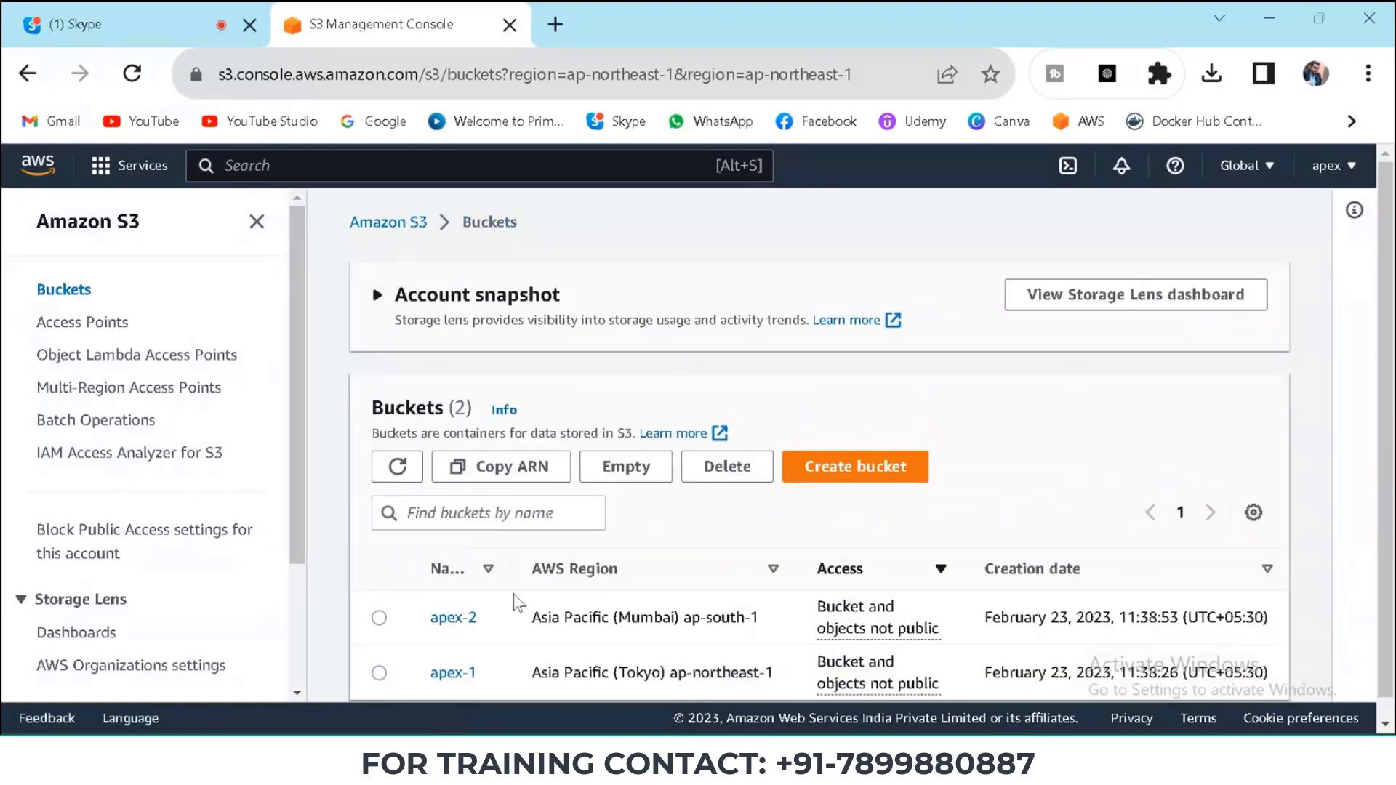
scroll(509, 604, "down", 1)
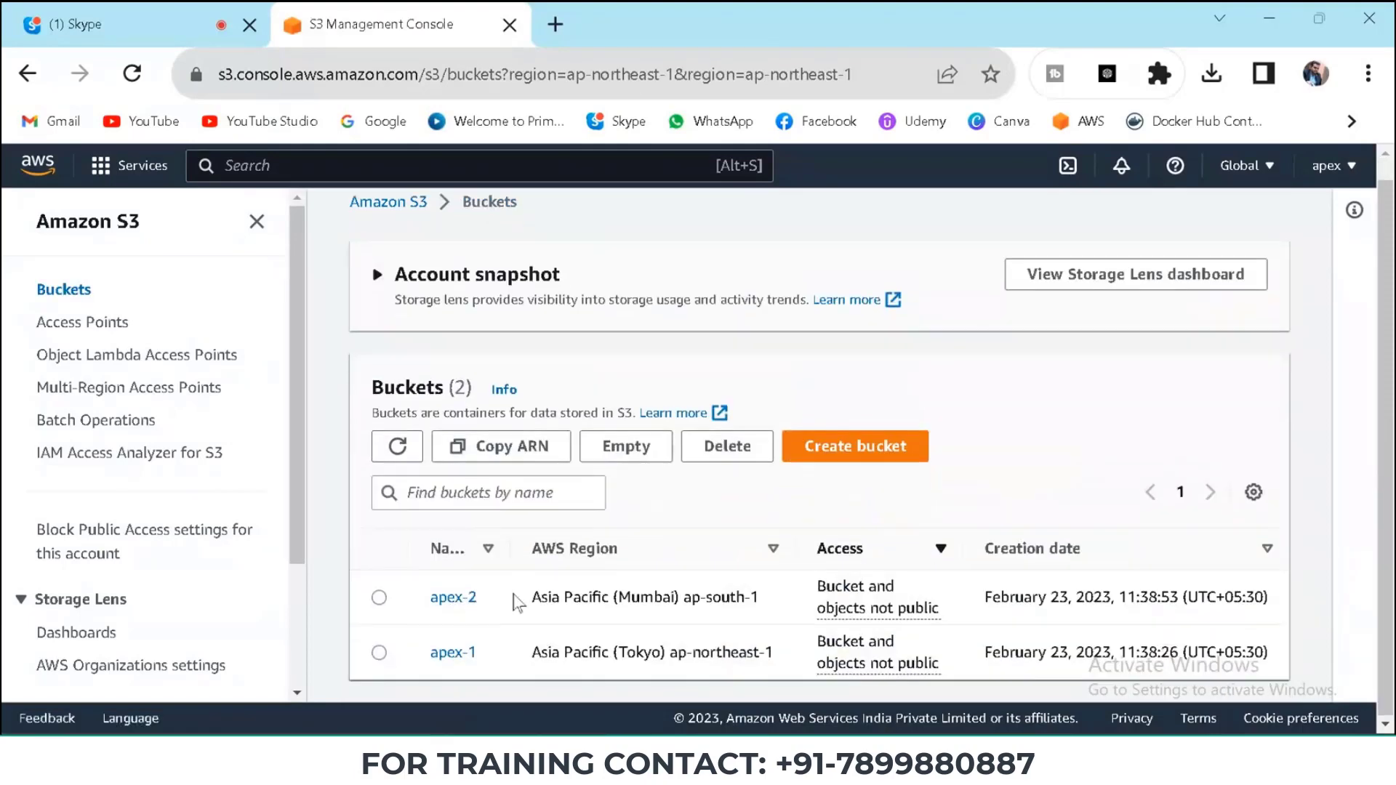
left_click(456, 601)
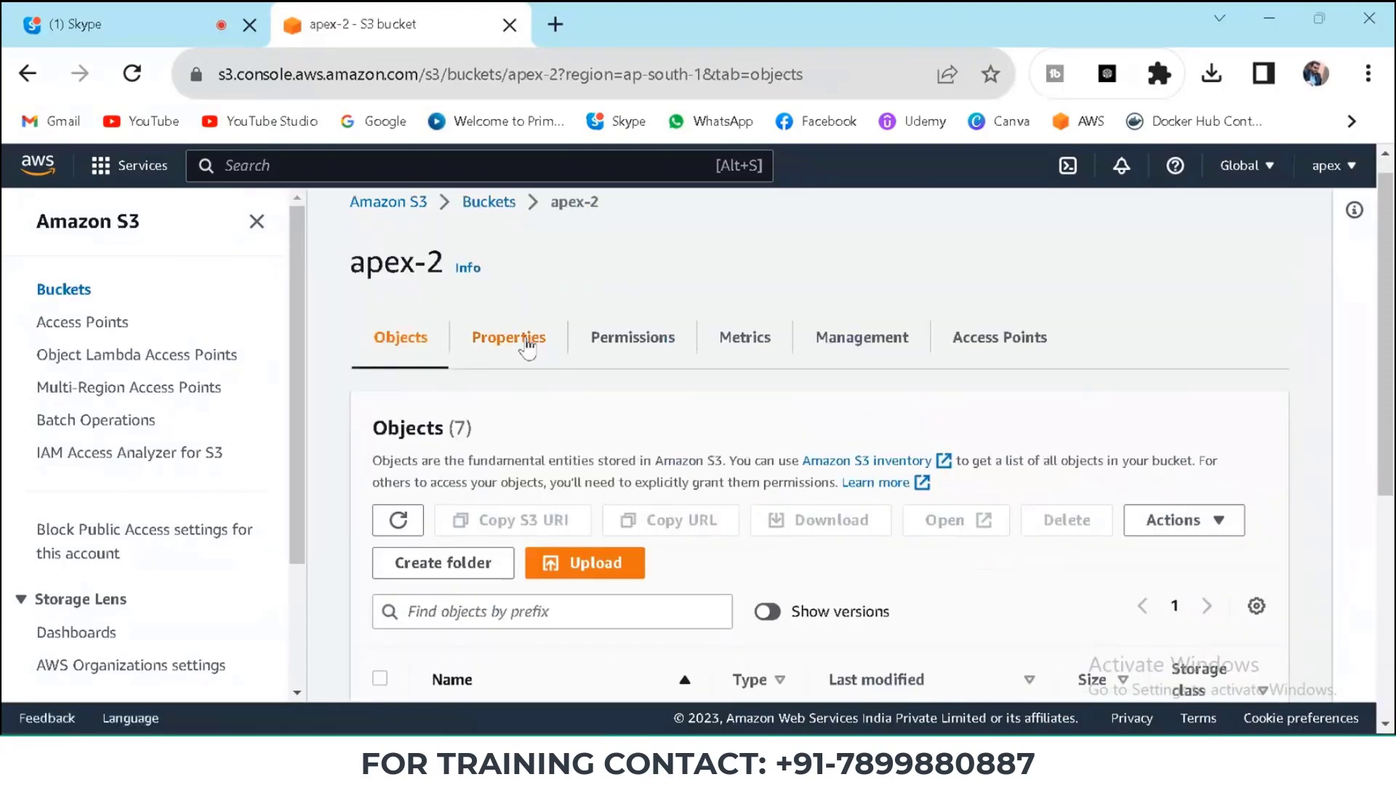
left_click(527, 347)
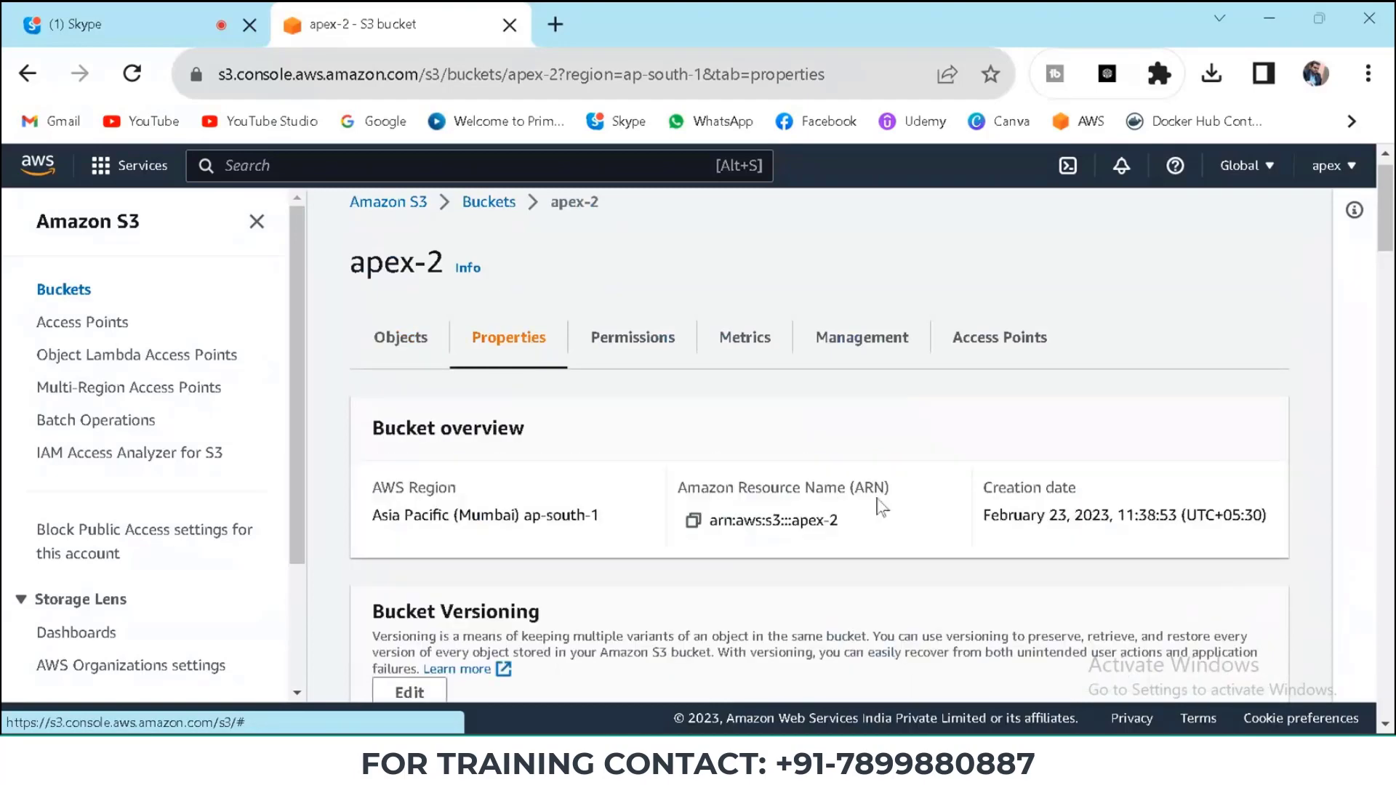
scroll(881, 507, "down", 2)
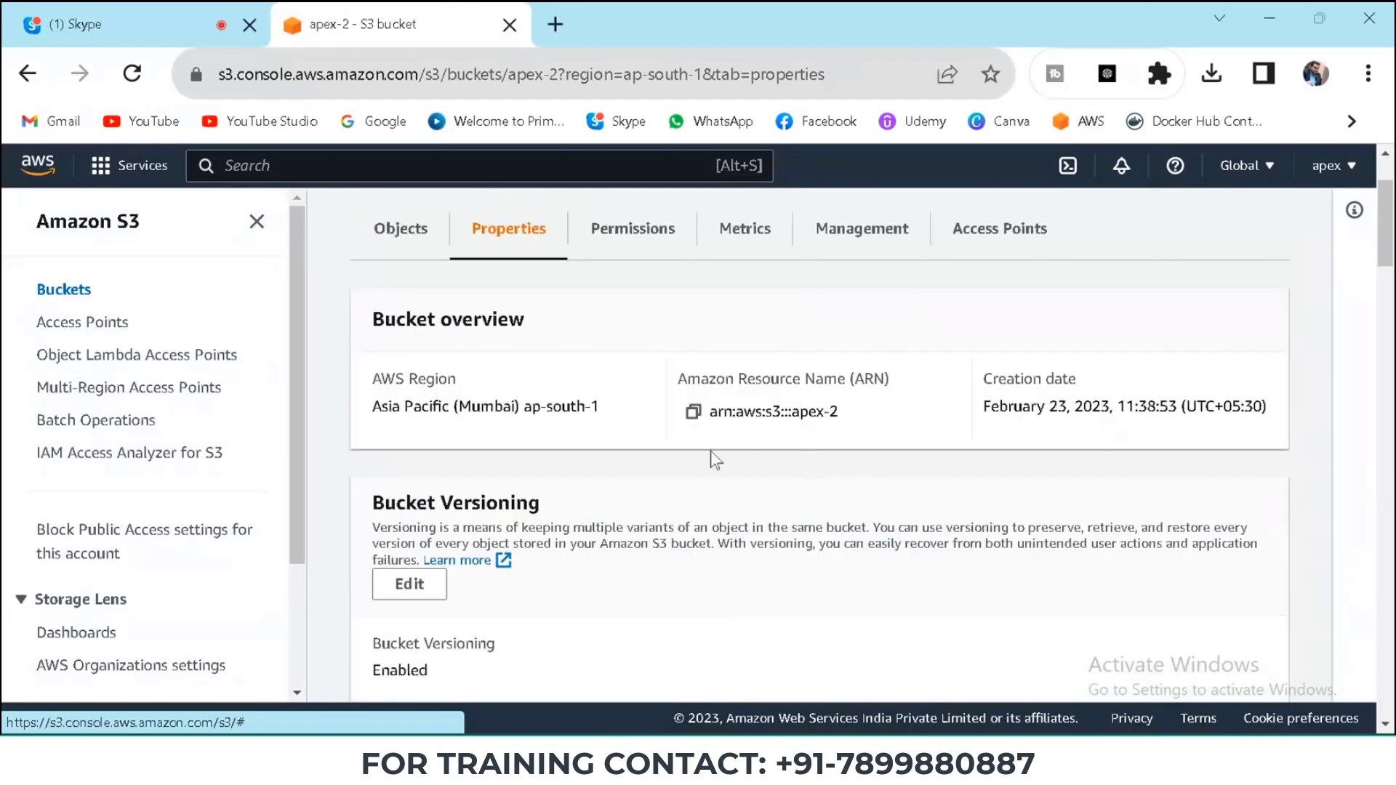
scroll(711, 458, "down", 6)
scroll(711, 458, "down", 10)
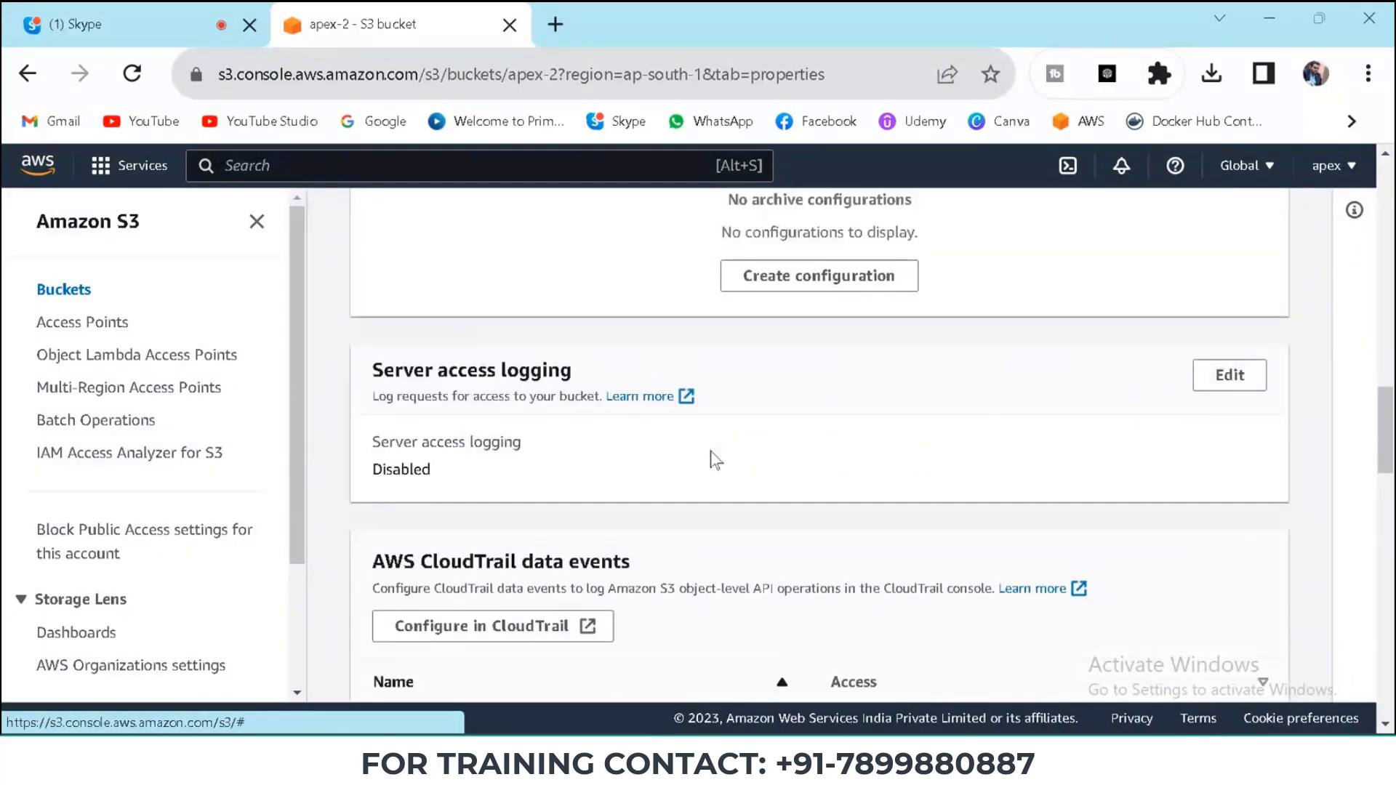
scroll(716, 460, "down", 12)
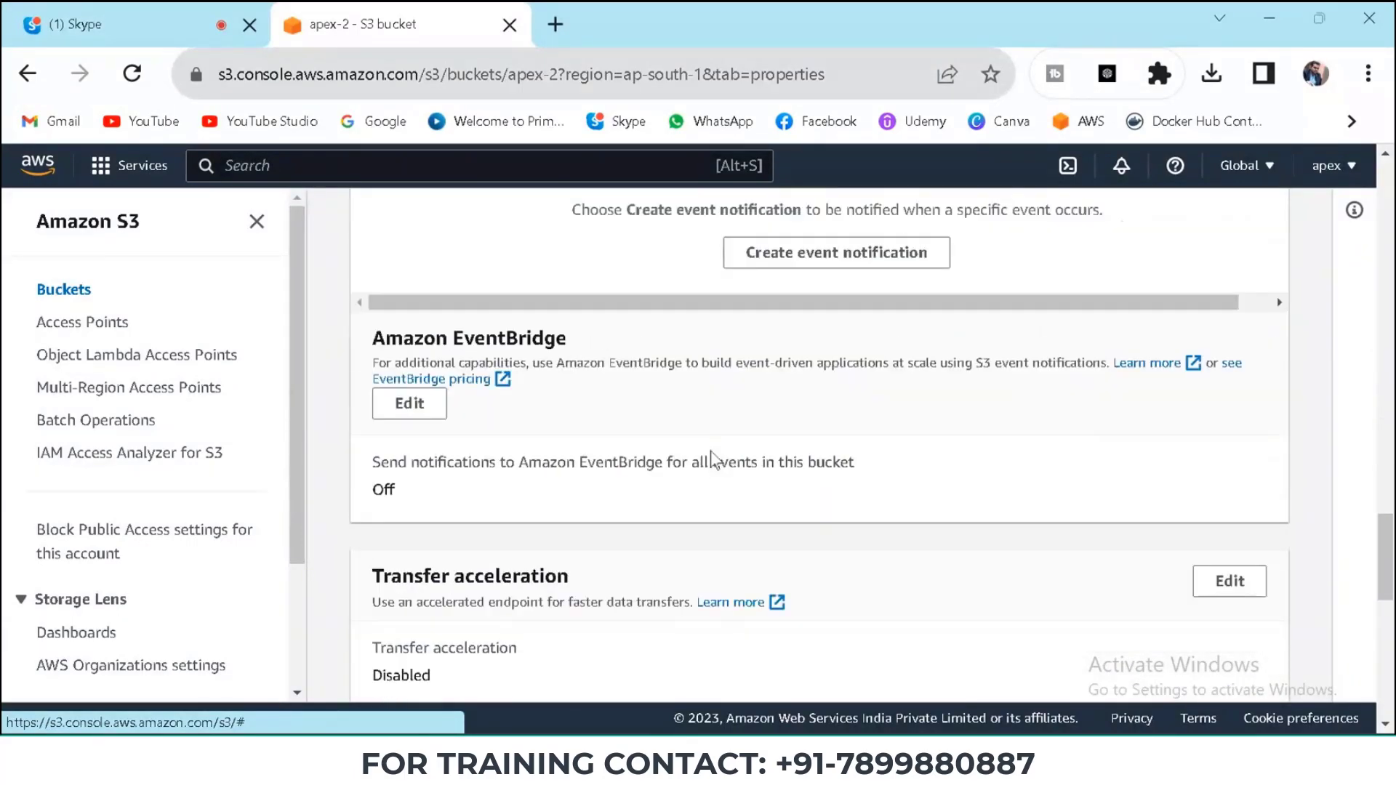
scroll(712, 459, "down", 10)
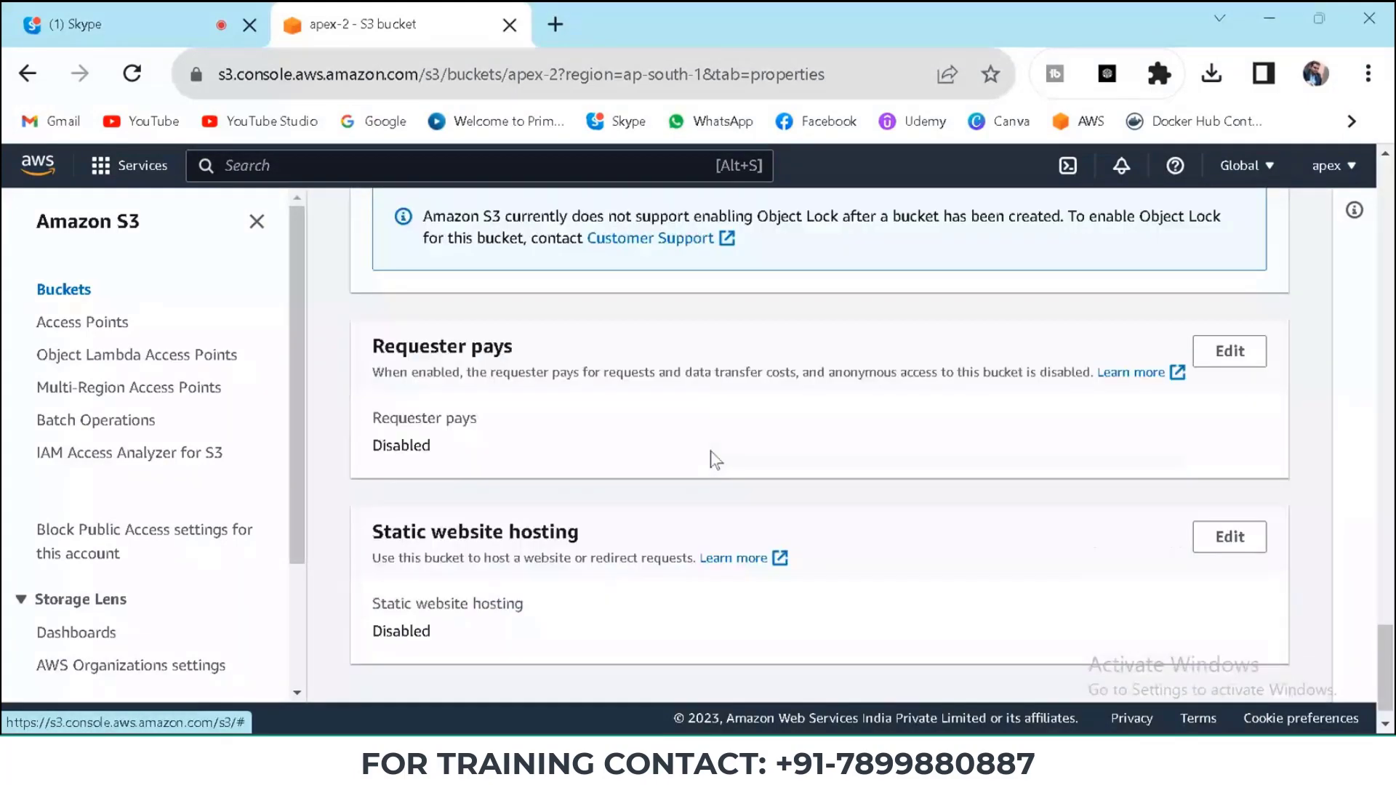
scroll(717, 460, "down", 1)
scroll(717, 459, "up", 20)
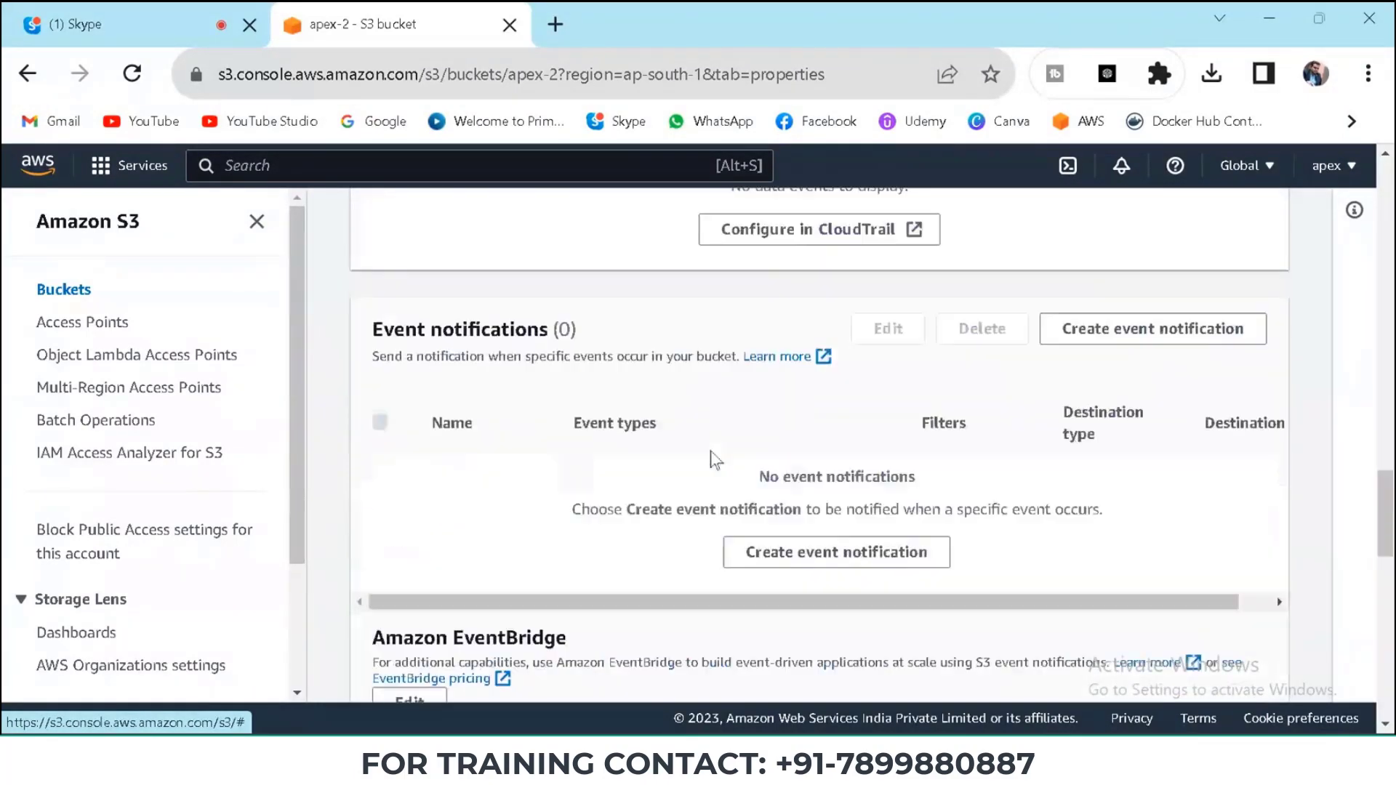
scroll(678, 431, "up", 10)
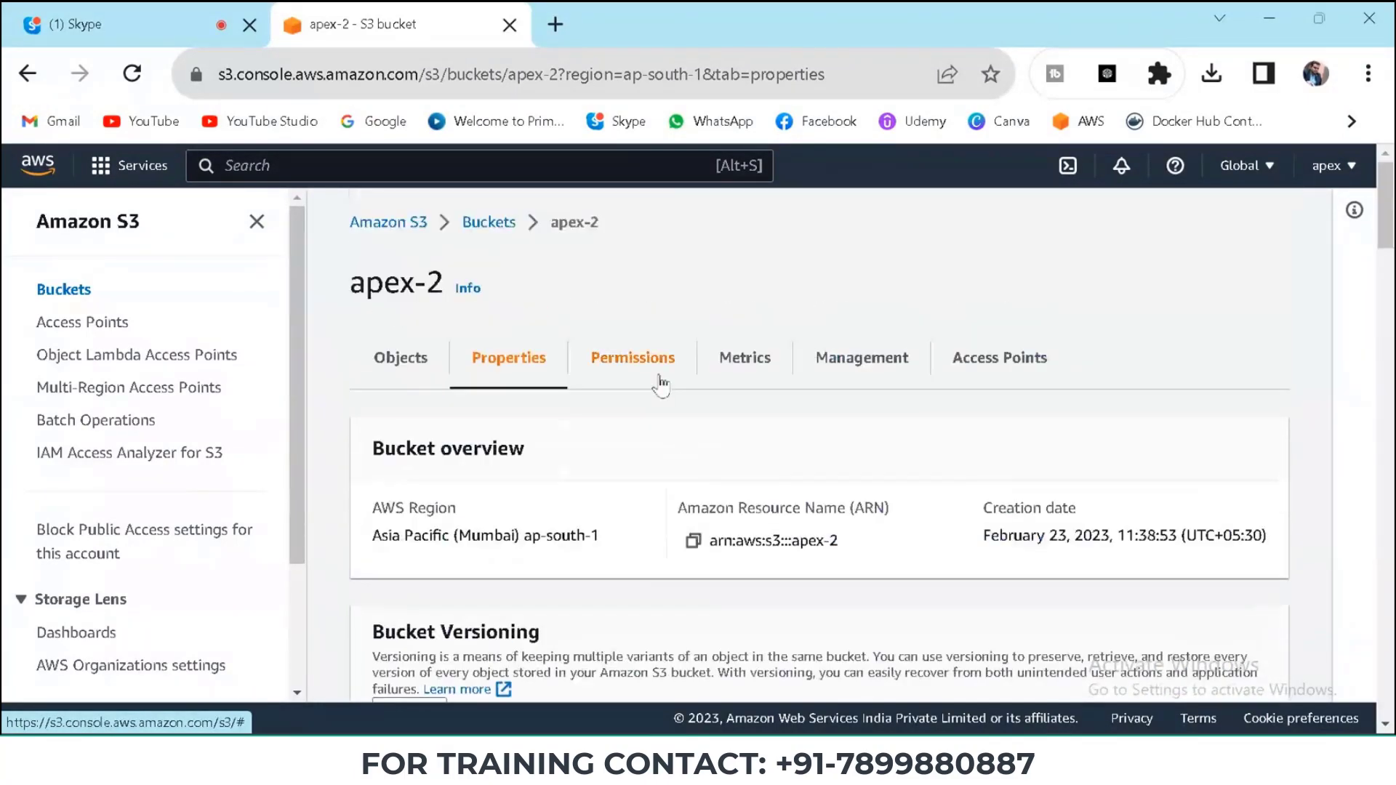
- Look over the access points and the lifecycle rules of the apex-2 bucket
left_click(1016, 371)
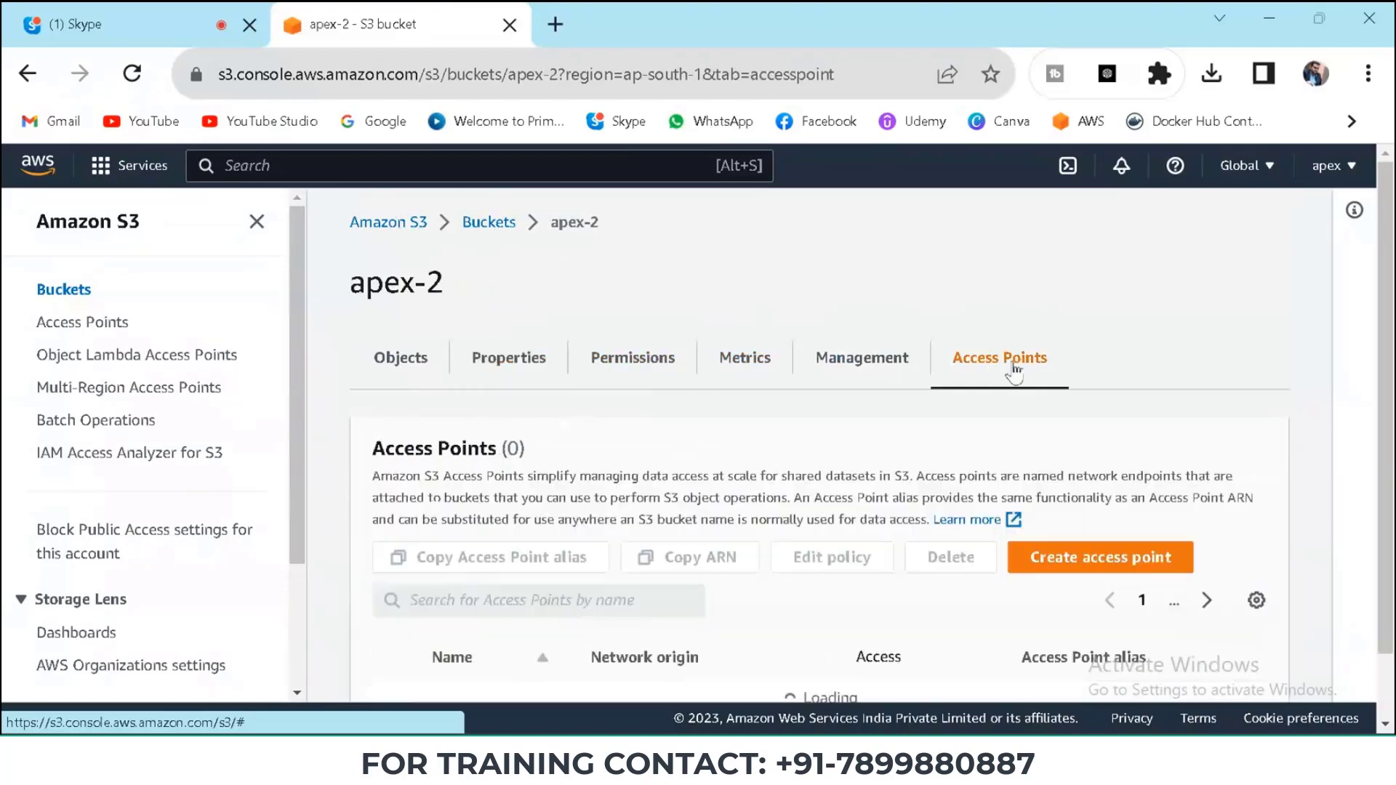
scroll(836, 579, "down", 3)
scroll(837, 578, "up", 3)
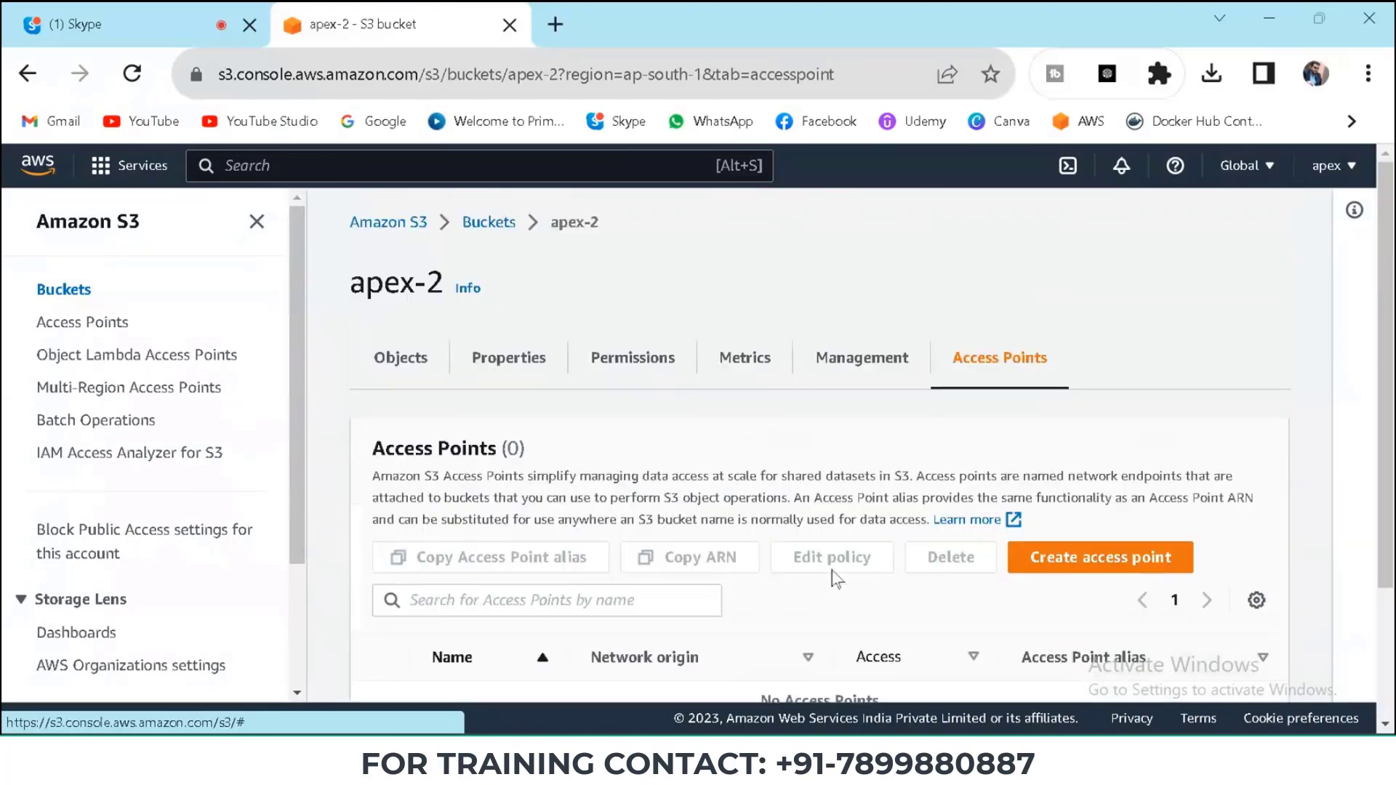
left_click(838, 366)
scroll(809, 442, "down", 3)
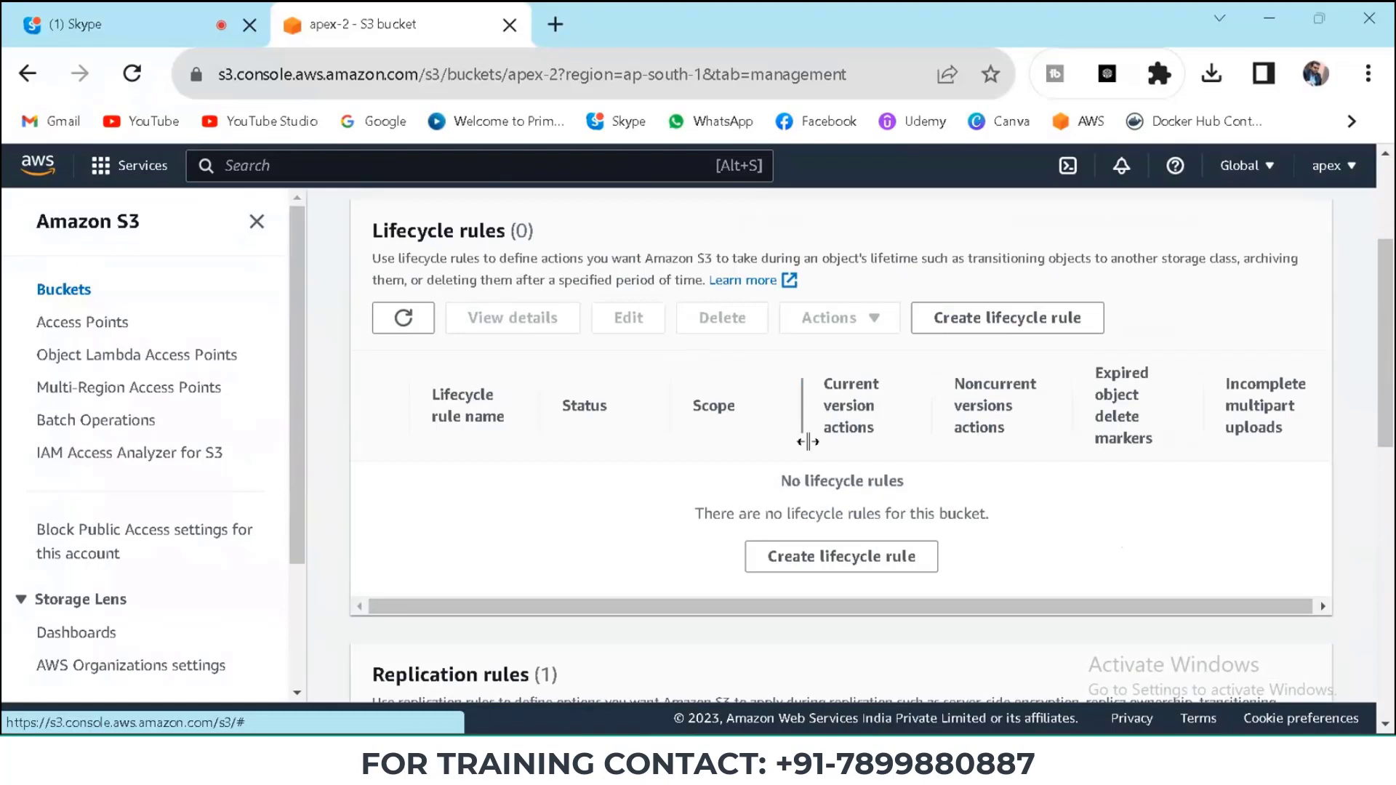
scroll(808, 442, "up", 3)
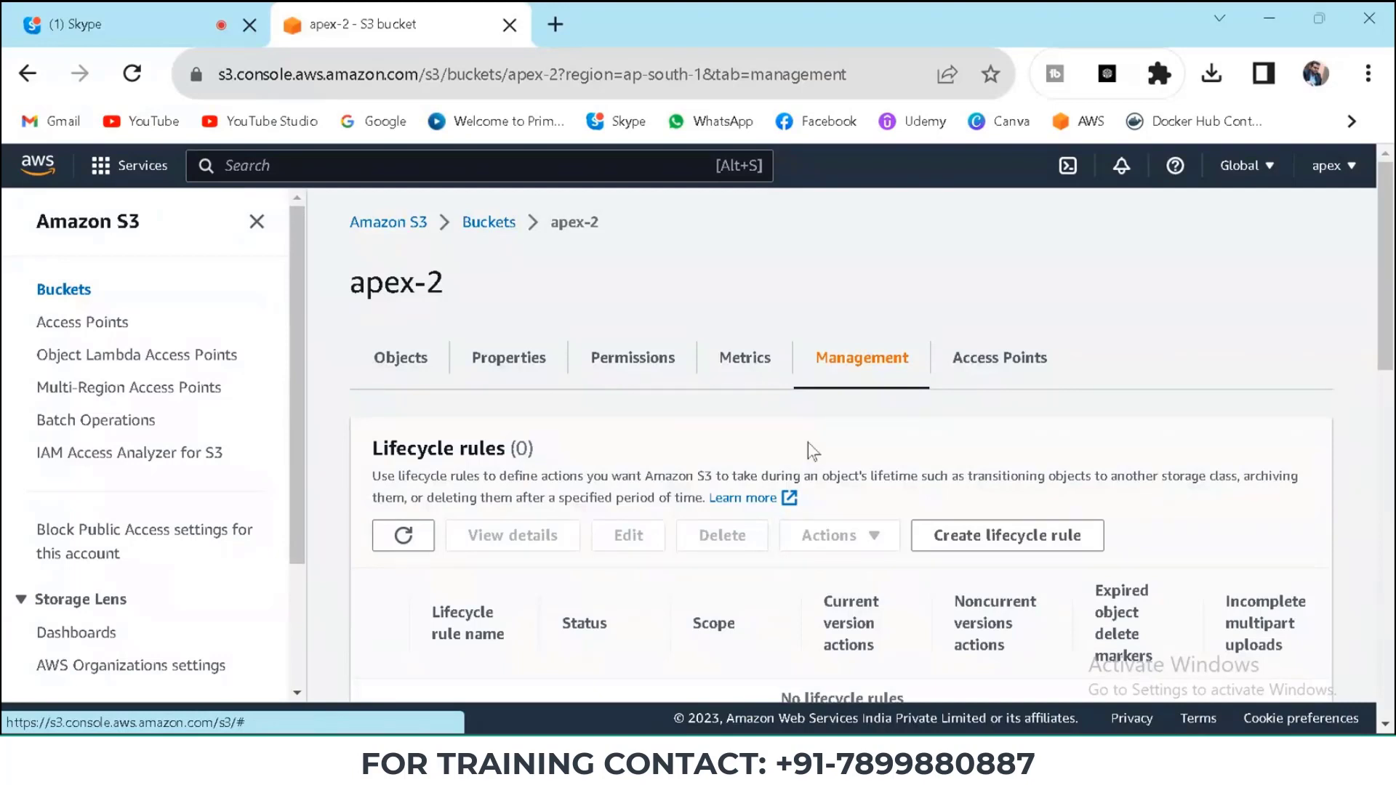
- Review the apex-2 bucket's metrics, including bucket size, object count, storage class analysis and replication metrics
left_click(729, 356)
scroll(751, 536, "down", 4)
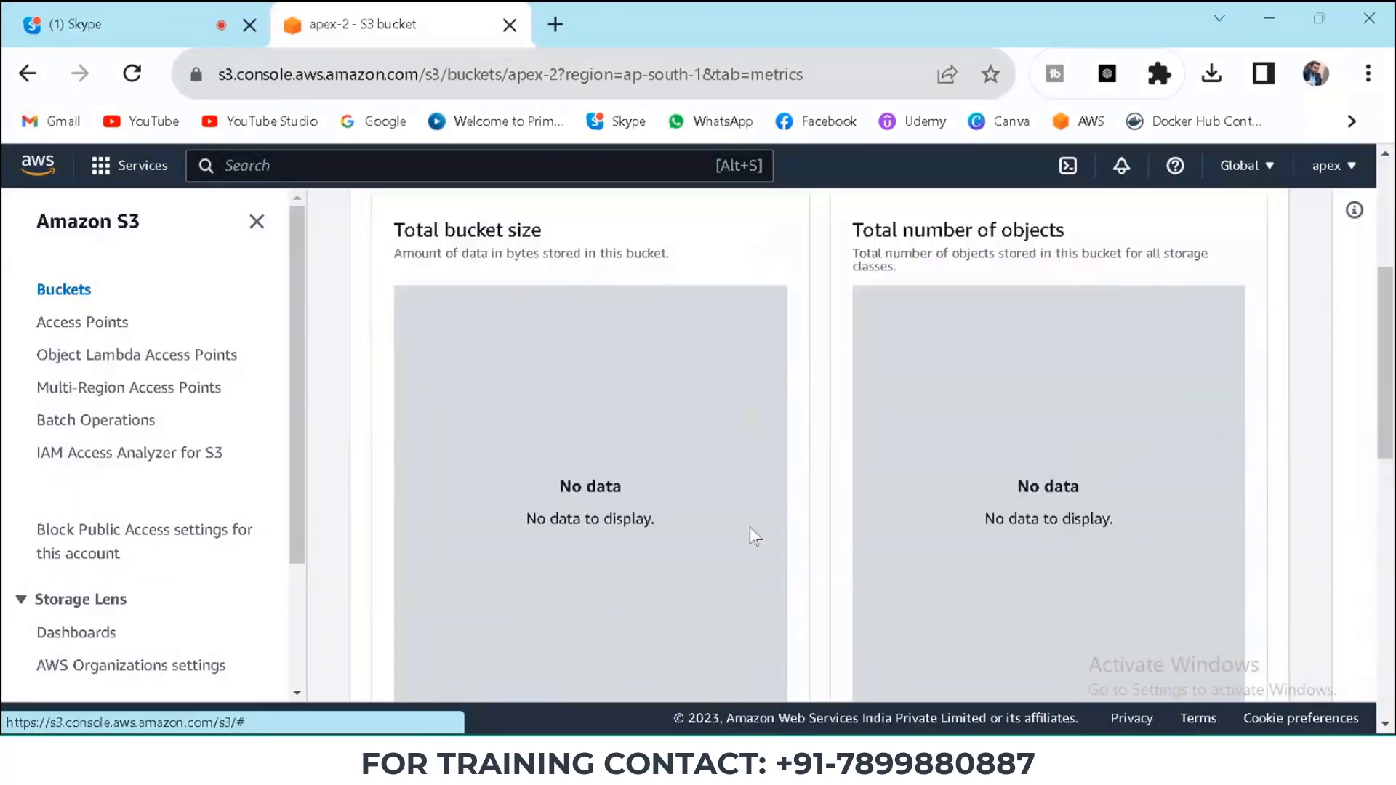
scroll(751, 526, "down", 7)
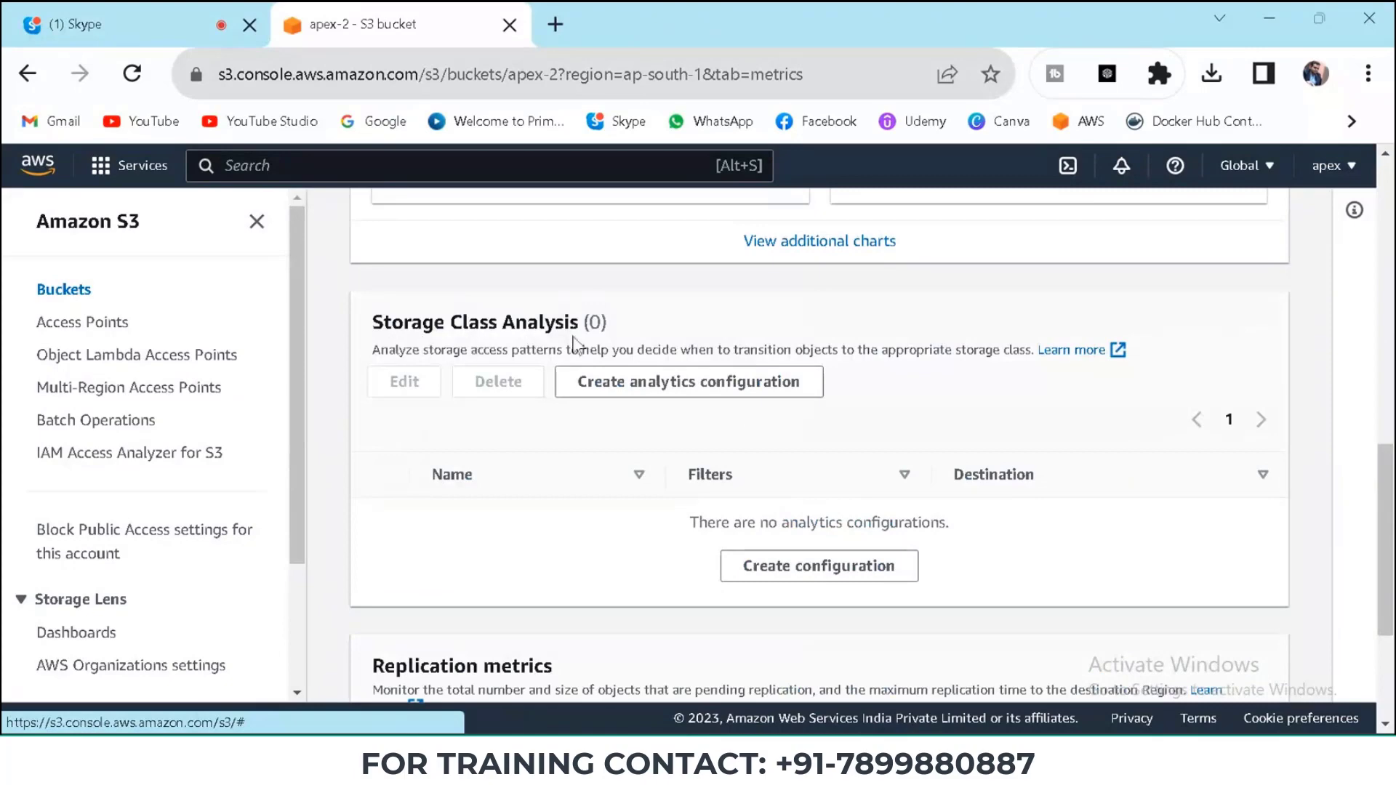
scroll(614, 597, "down", 3)
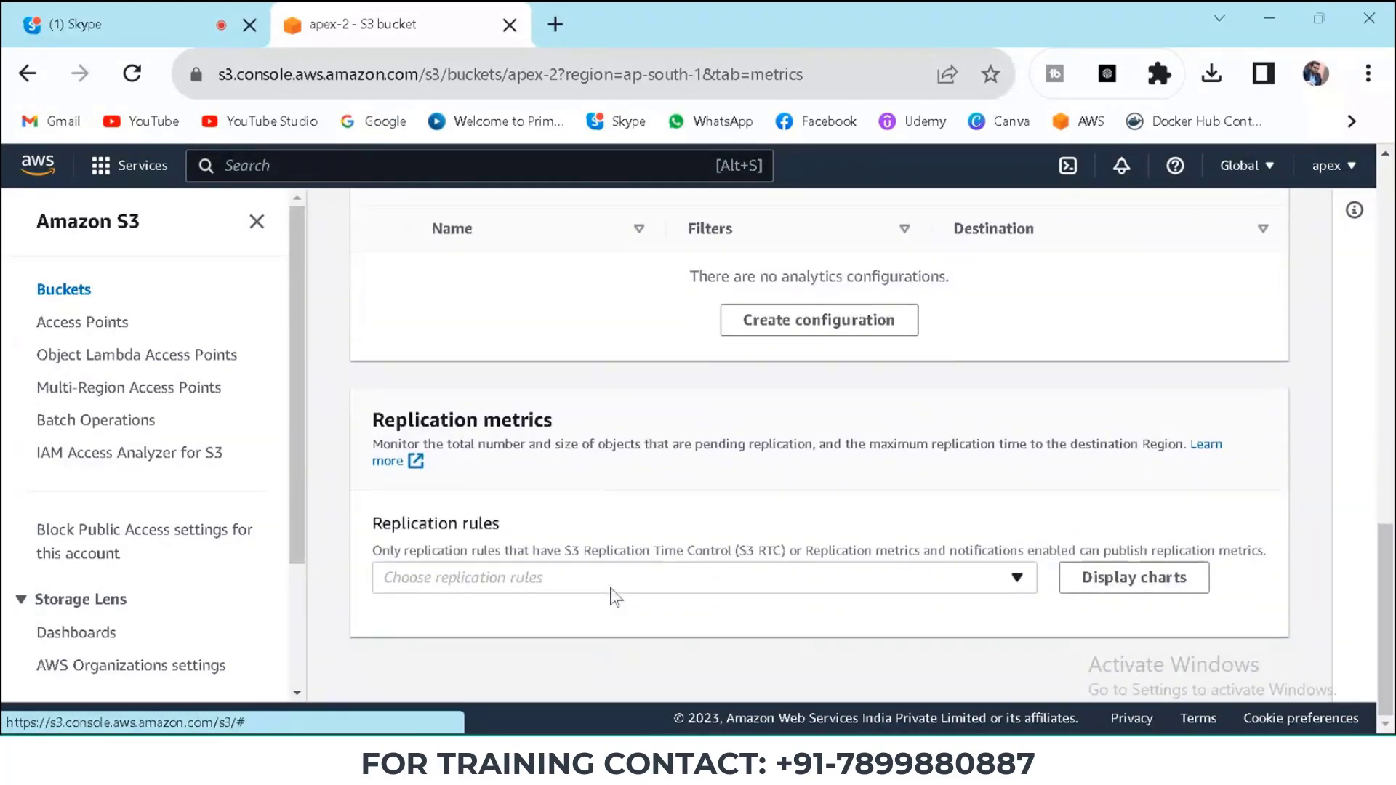
scroll(616, 597, "up", 6)
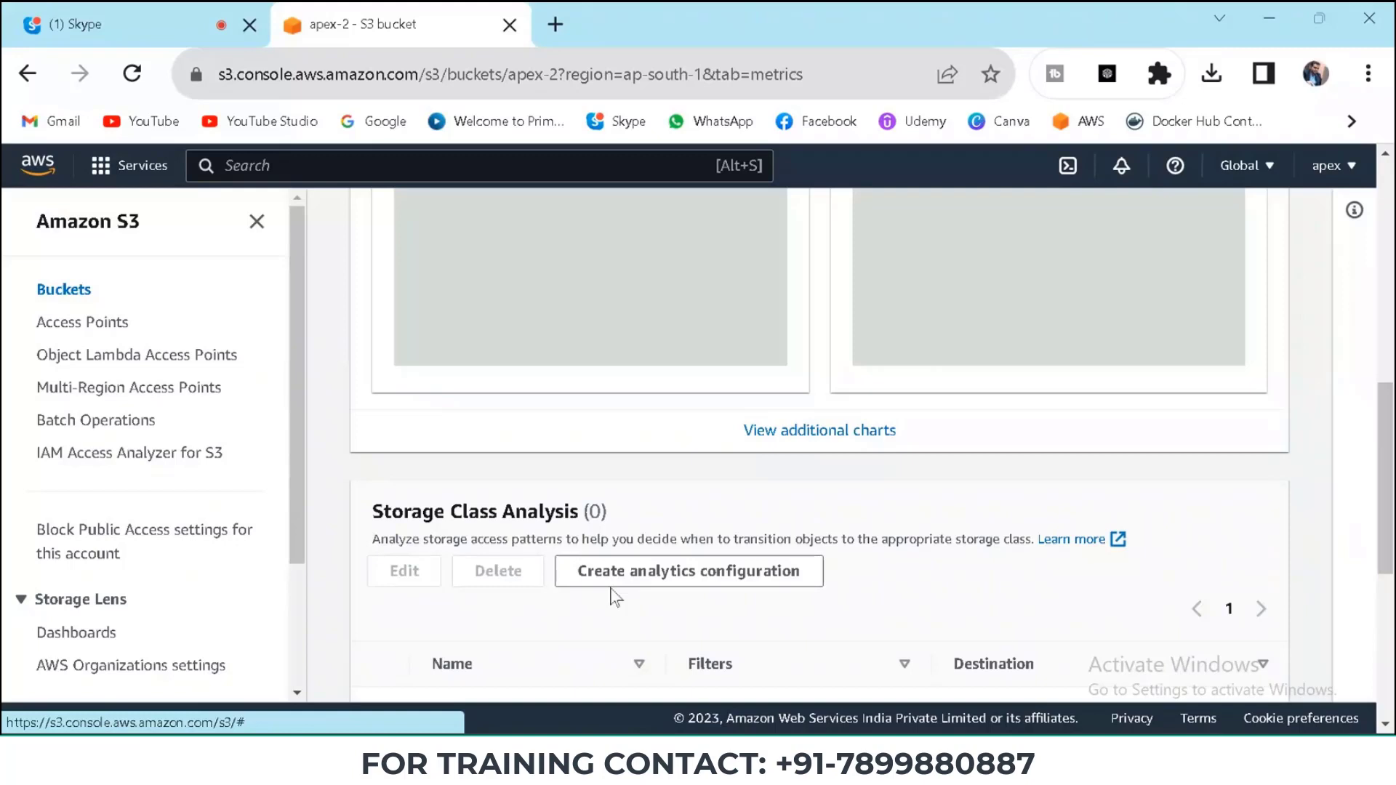
scroll(616, 596, "up", 6)
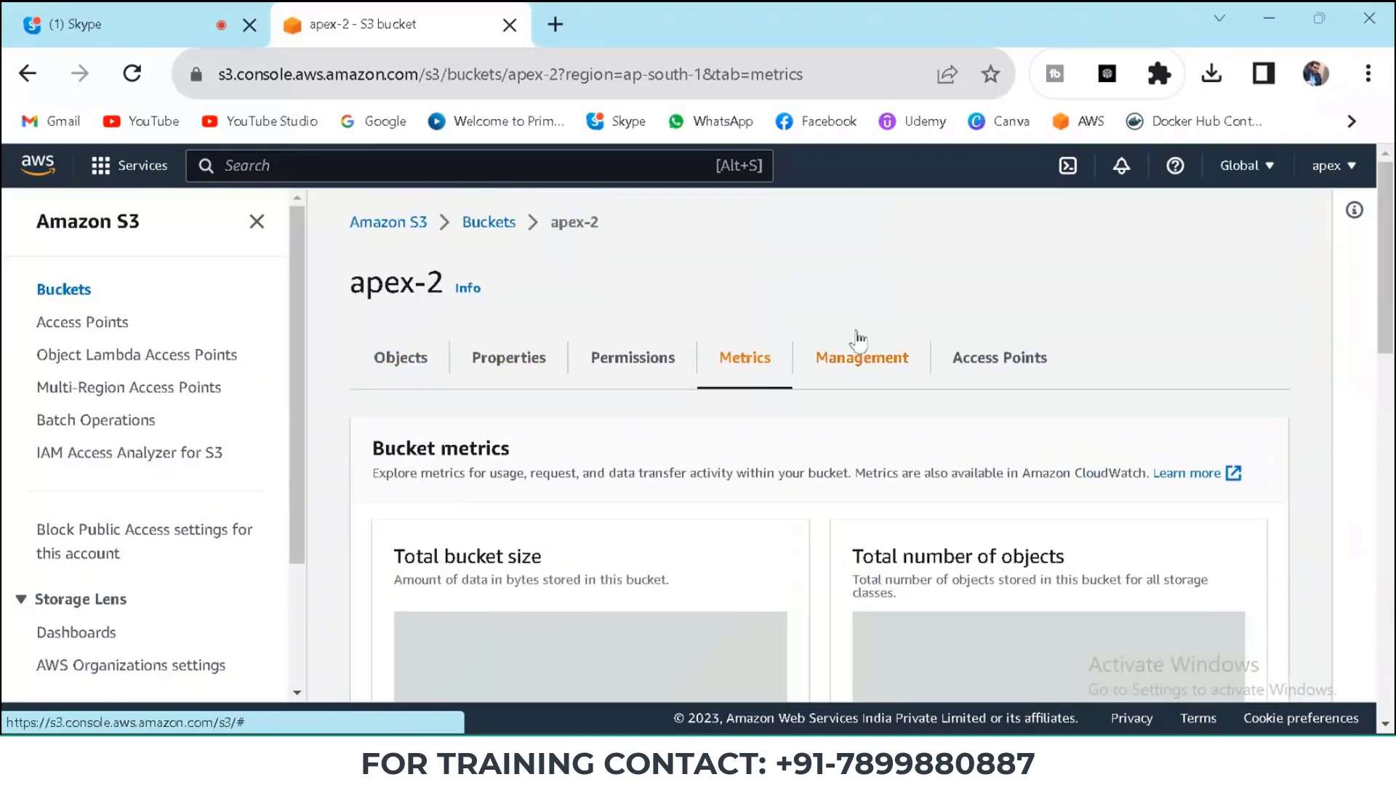
- Start a new lifecycle rule for the apex-2 bucket and name it "apex lifecycle"
left_click(877, 365)
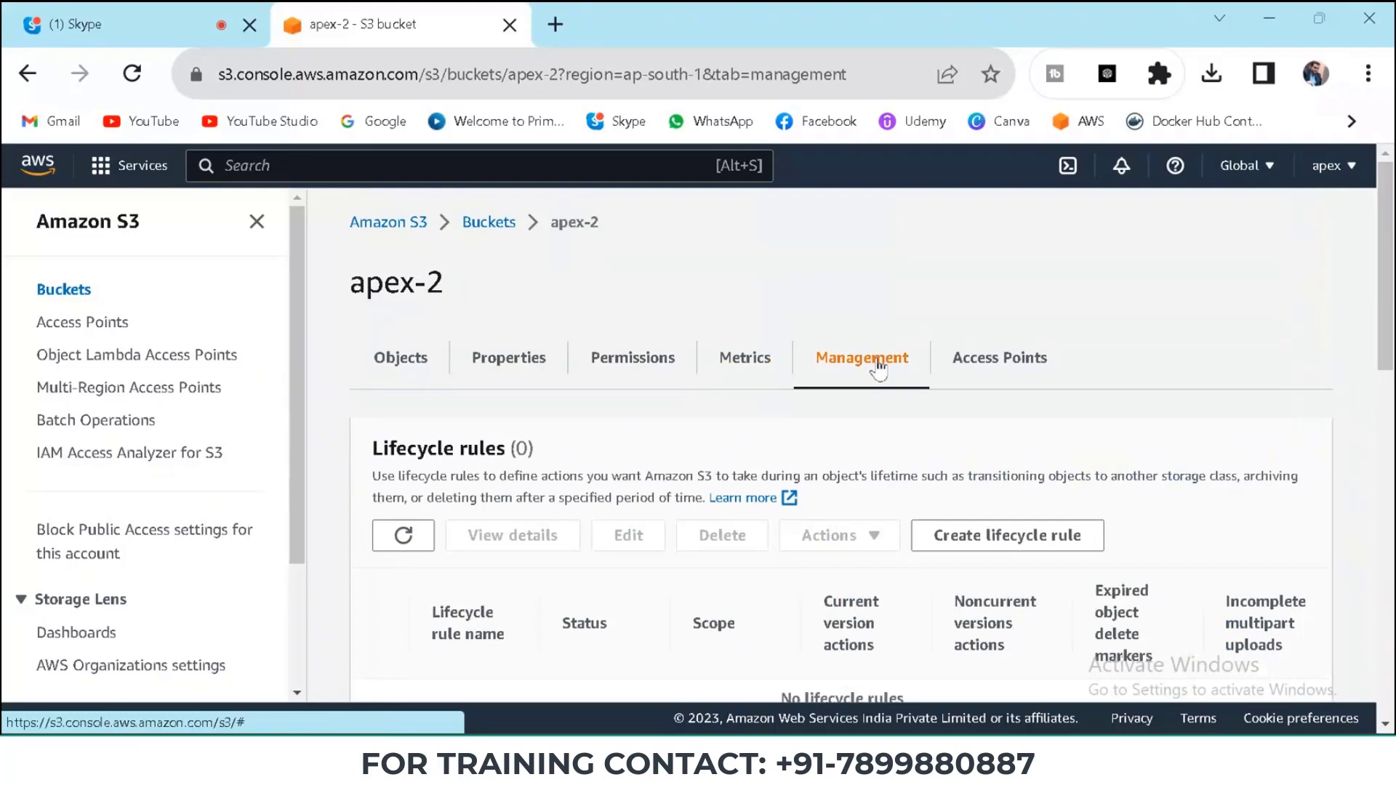
scroll(876, 365, "down", 3)
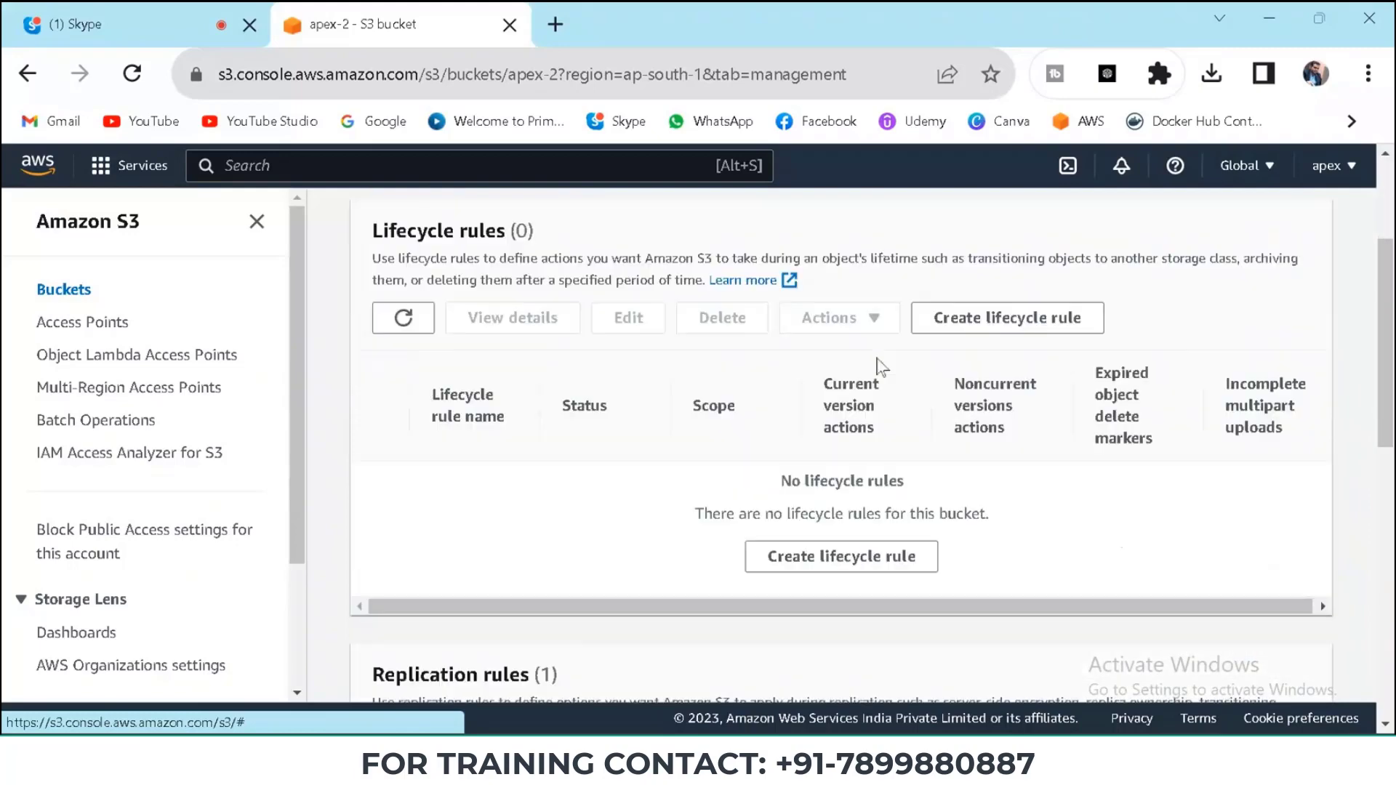
left_click(1045, 328)
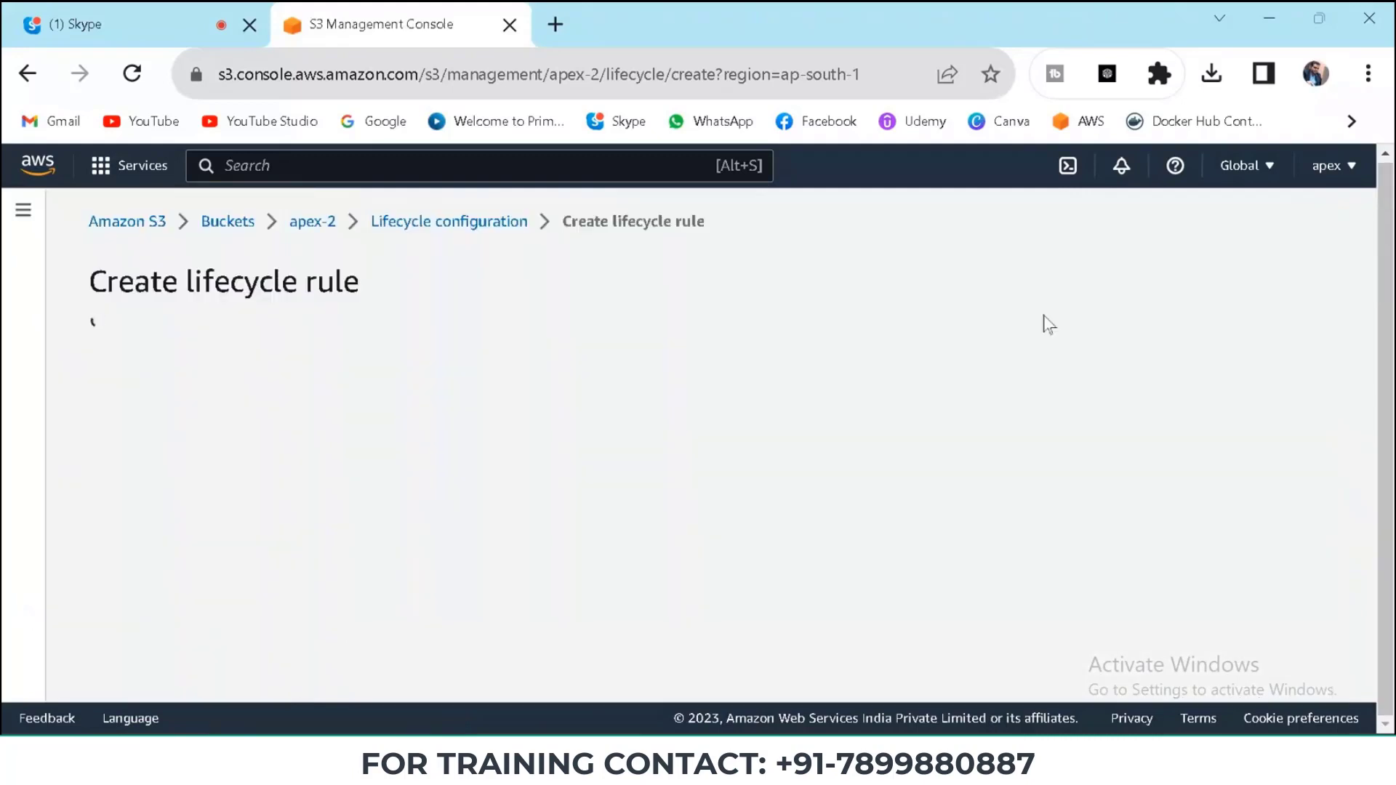
left_click(413, 454)
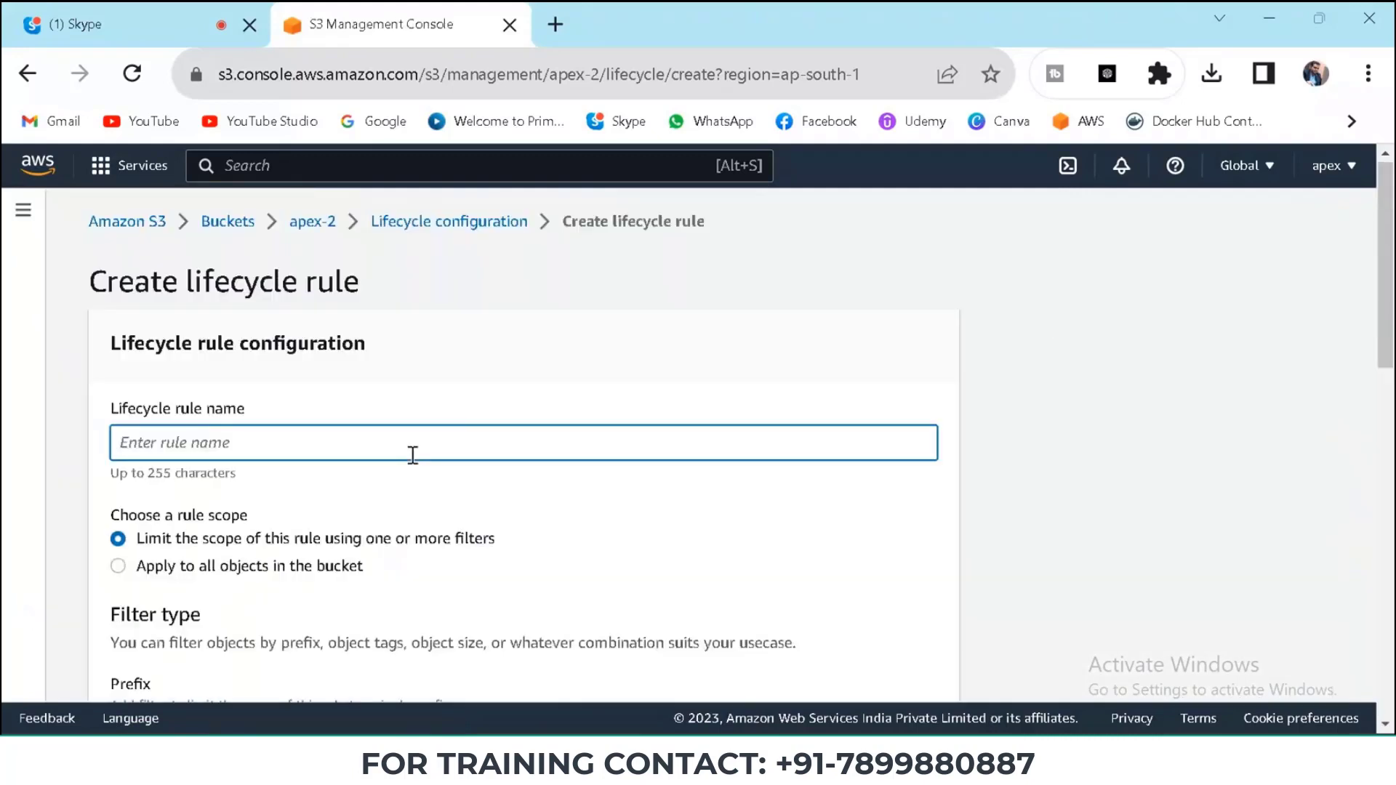
type("apex lifecycle")
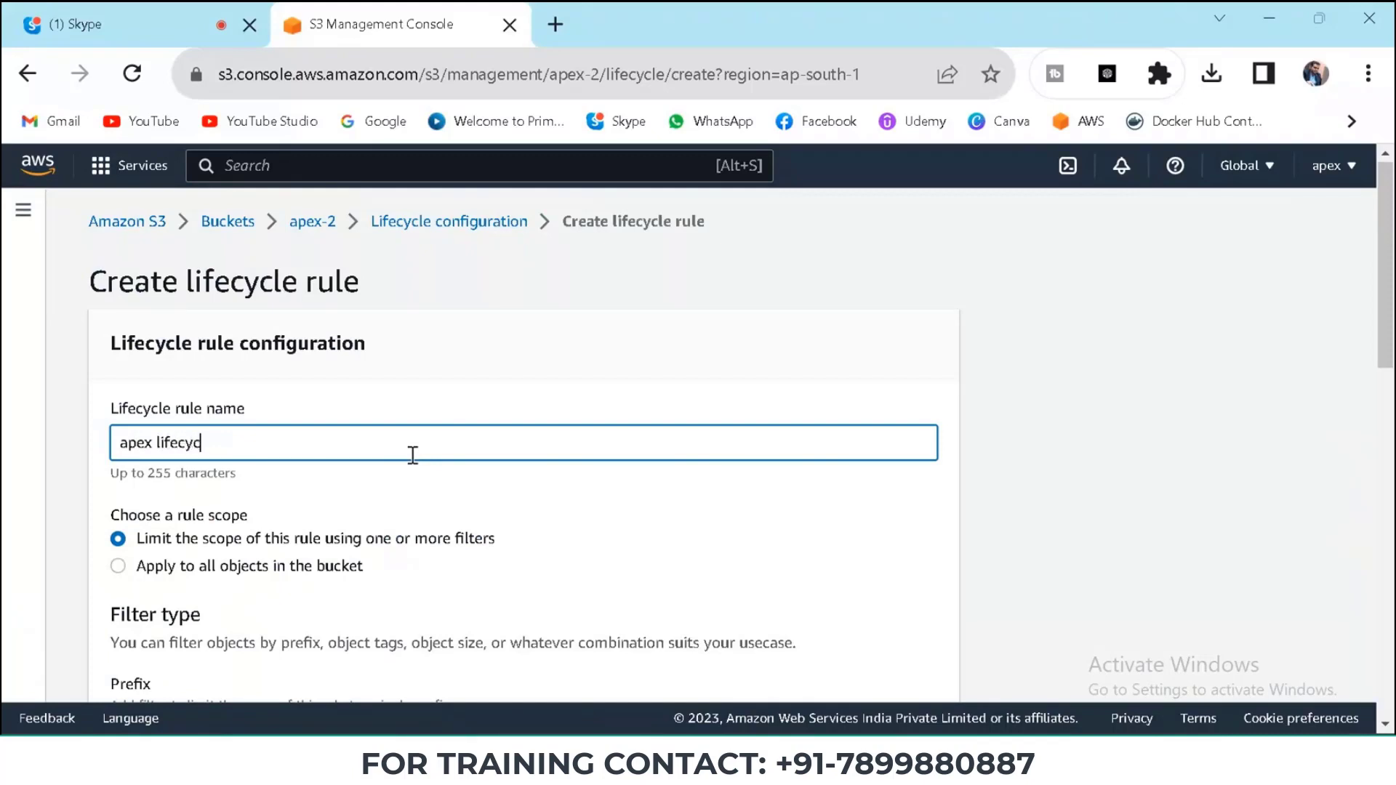
- Set the rule scope to all objects in the bucket and acknowledge that scope
scroll(412, 455, "down", 2)
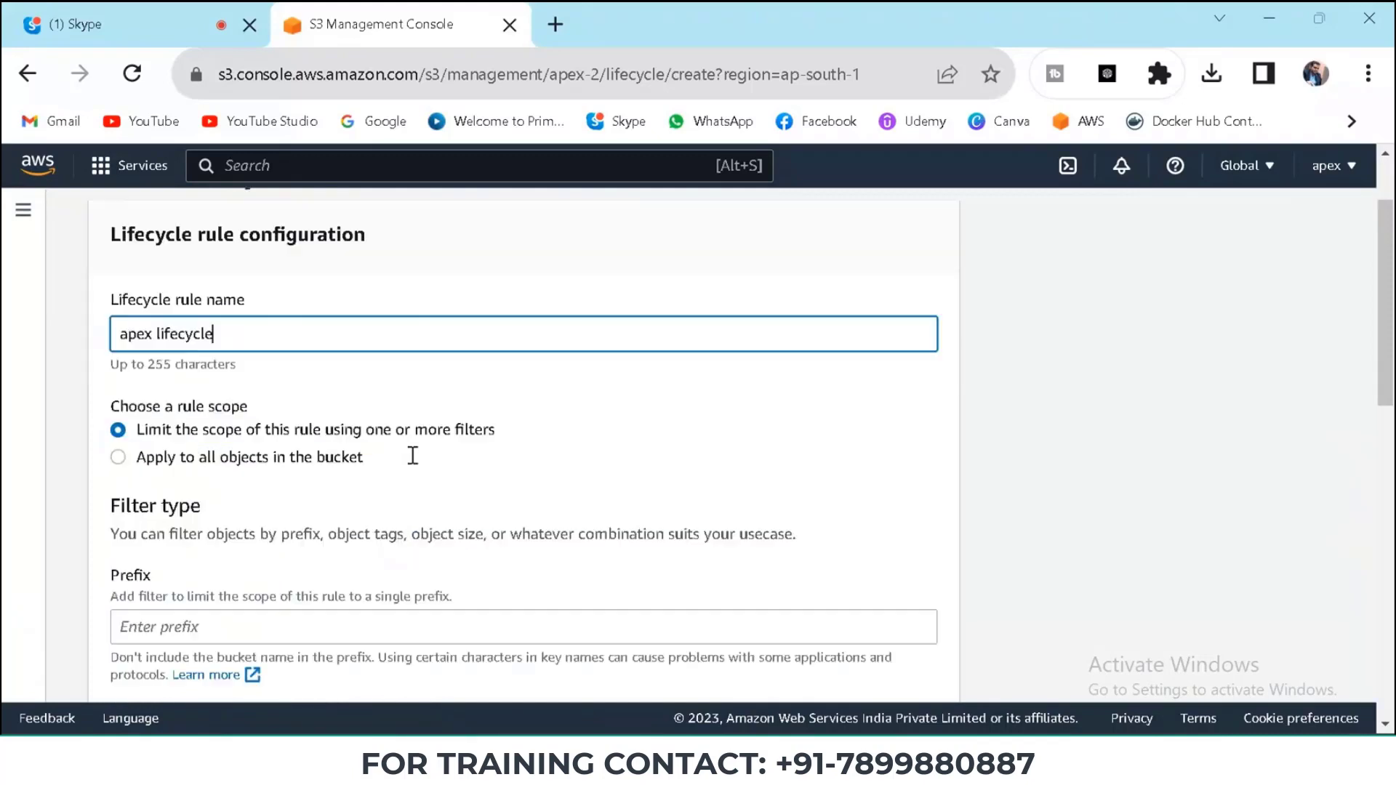
left_click(139, 469)
left_click(134, 460)
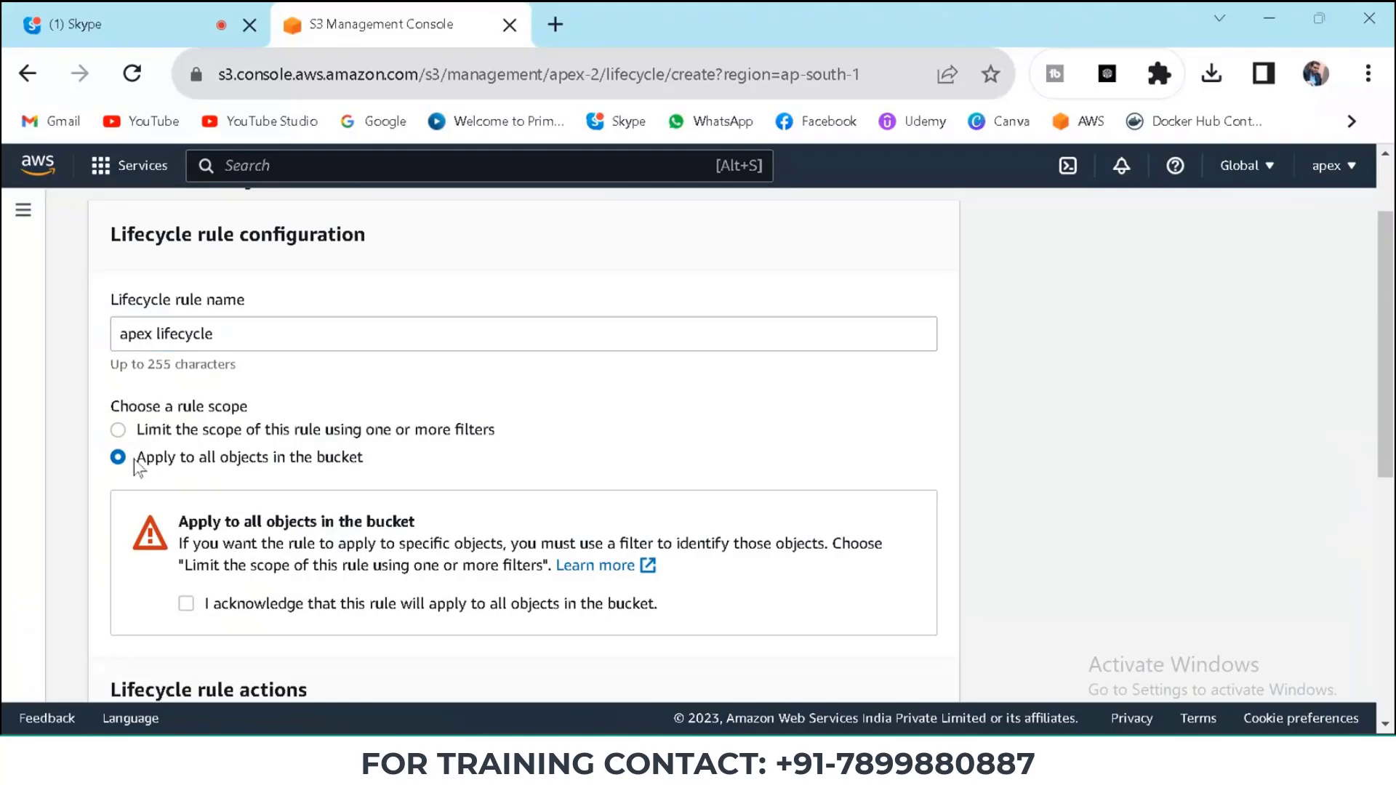
left_click(210, 610)
- Enable the rule actions for moving current and noncurrent versions between storage classes and expiring current versions of objects
scroll(215, 618, "down", 5)
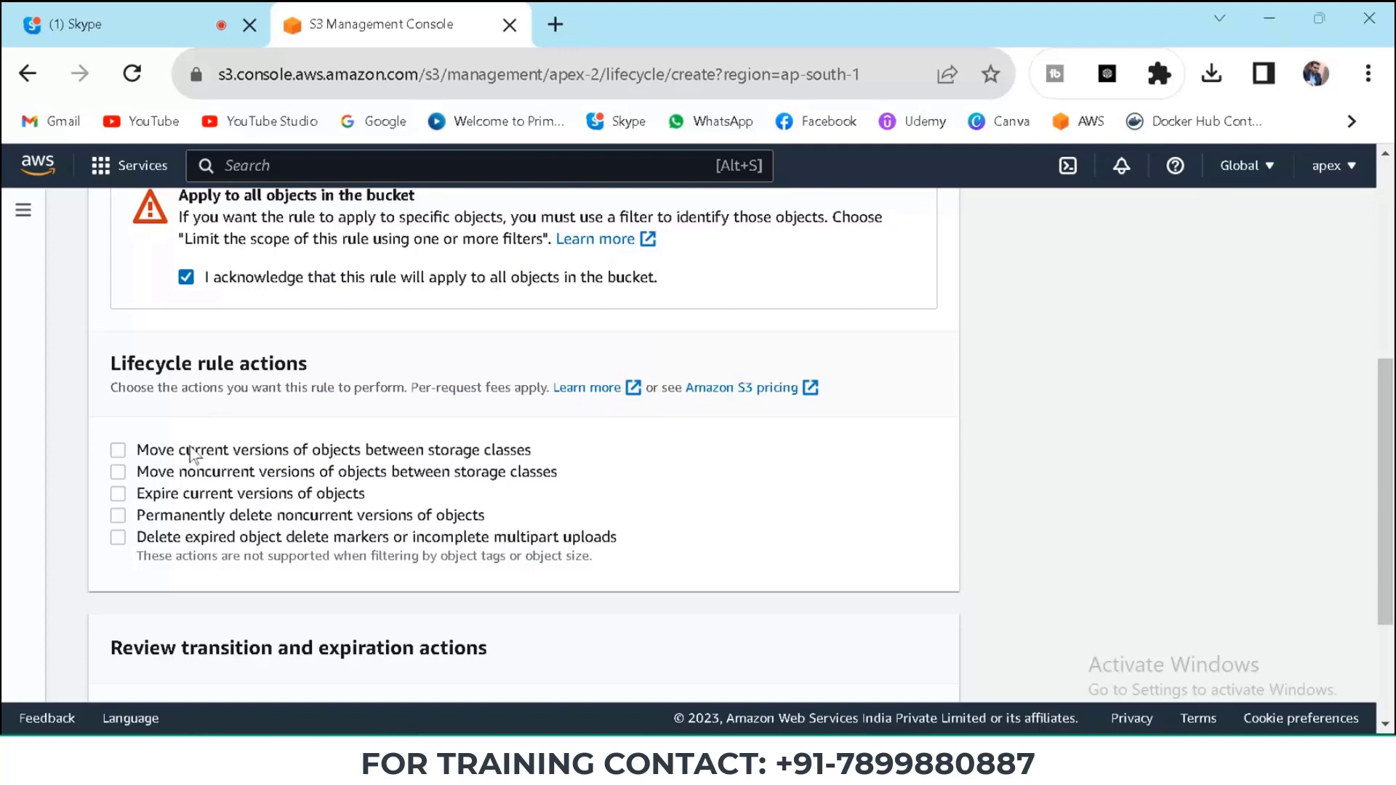
left_click(140, 456)
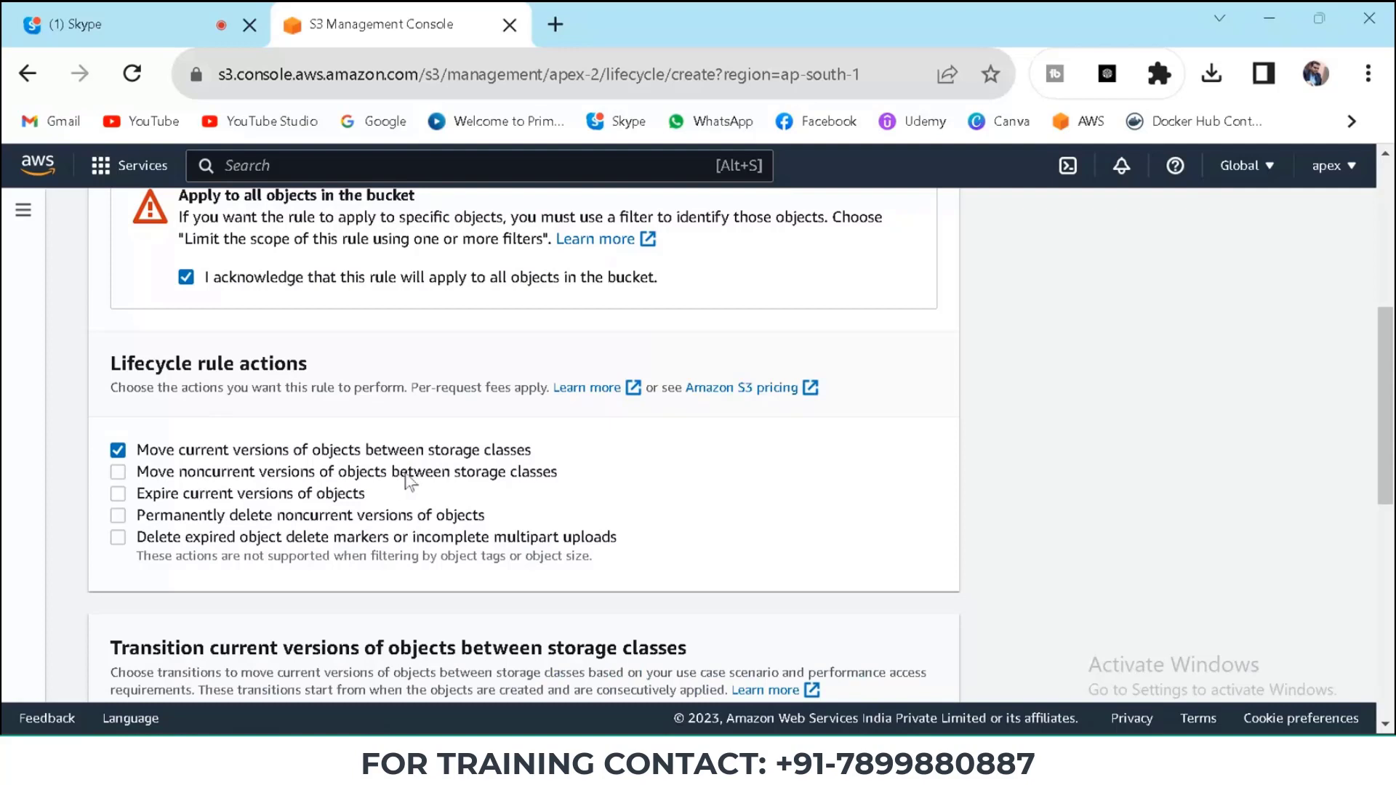
left_click(408, 480)
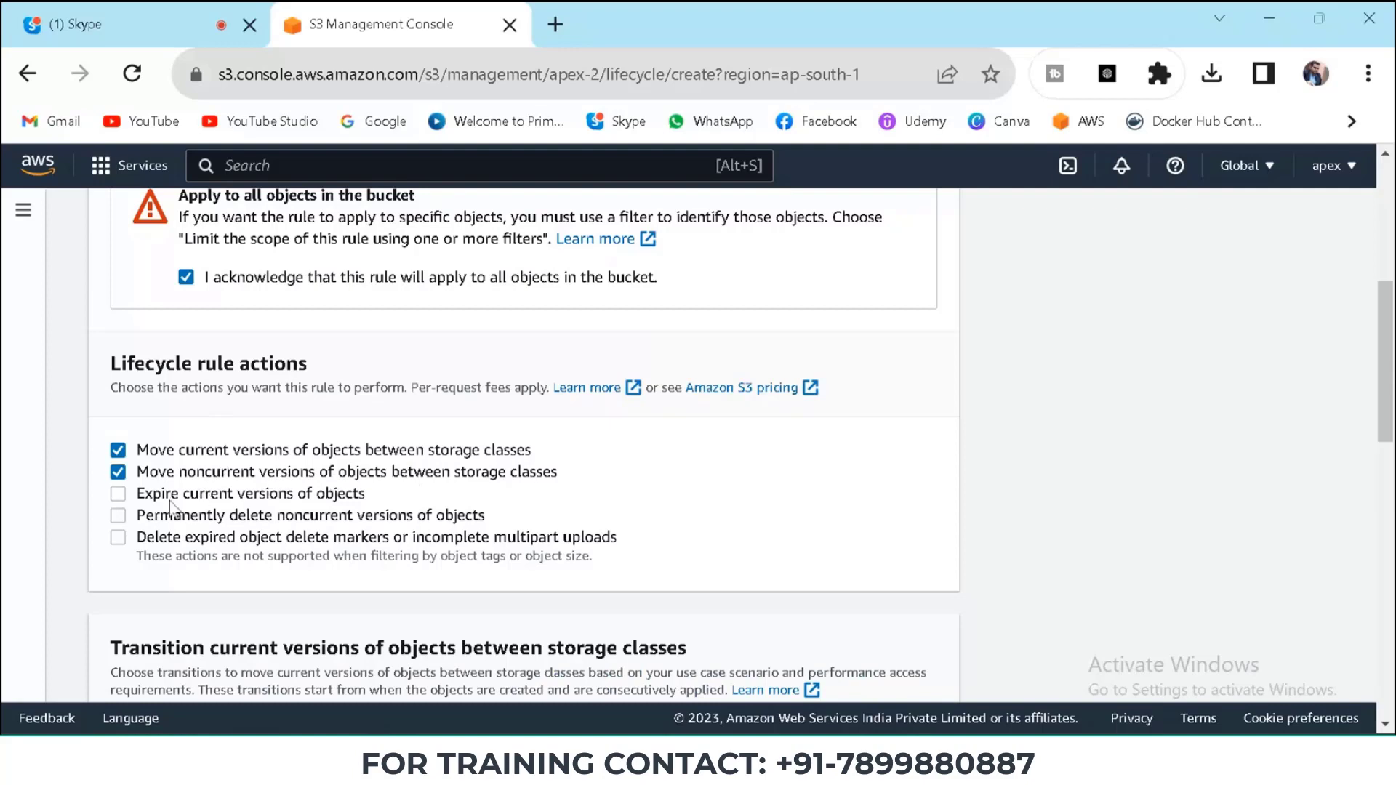
left_click(272, 501)
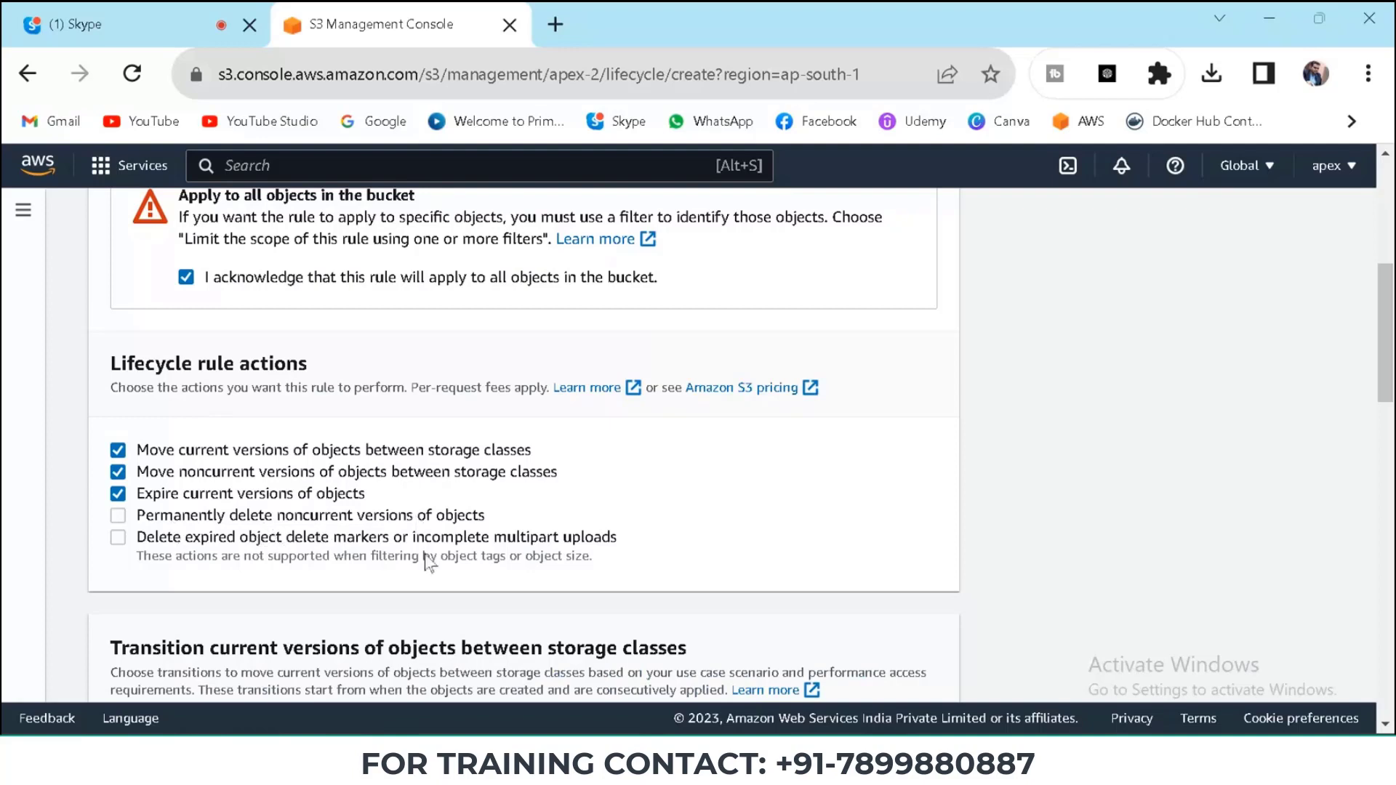
- Set the current-version transition to Standard-IA at 30 days after object creation
scroll(699, 544, "down", 4)
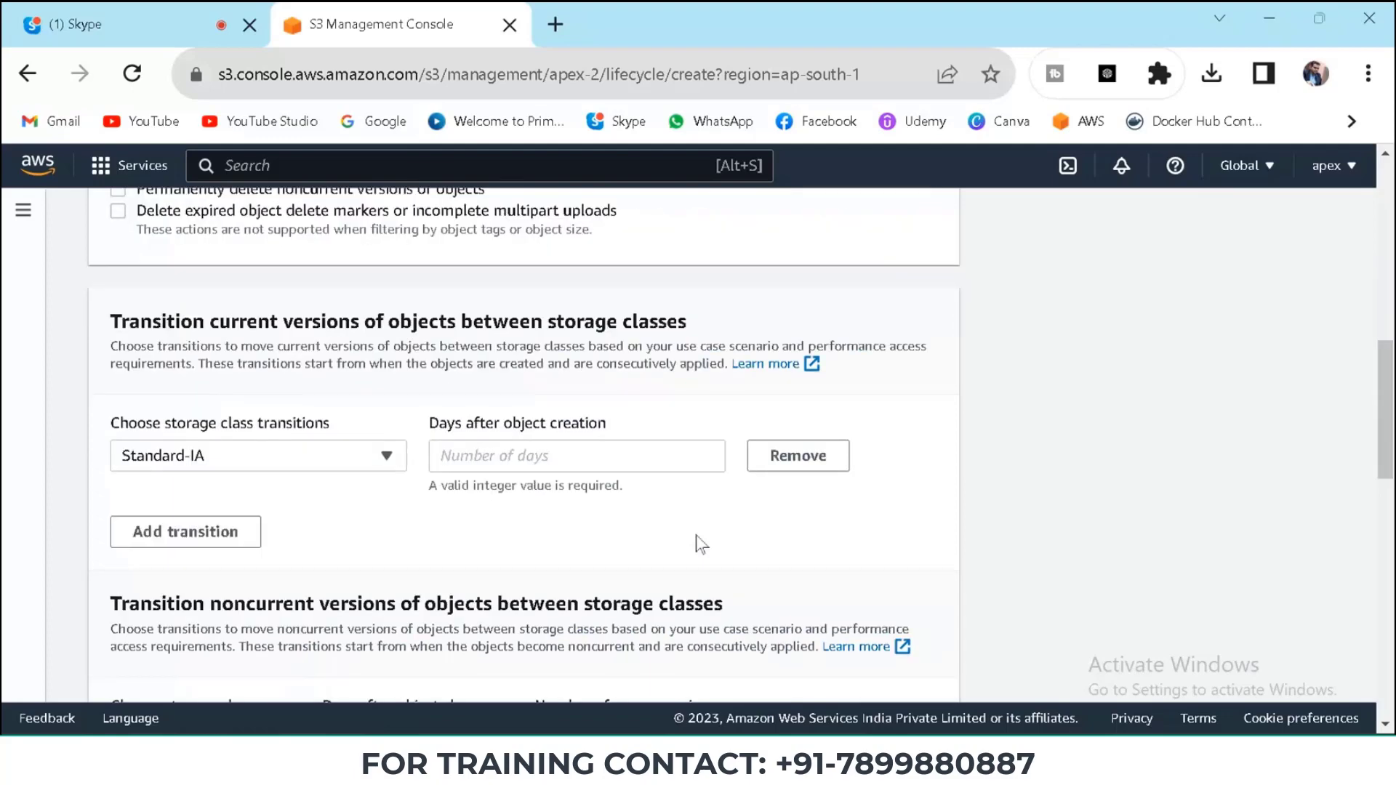
scroll(699, 544, "up", 1)
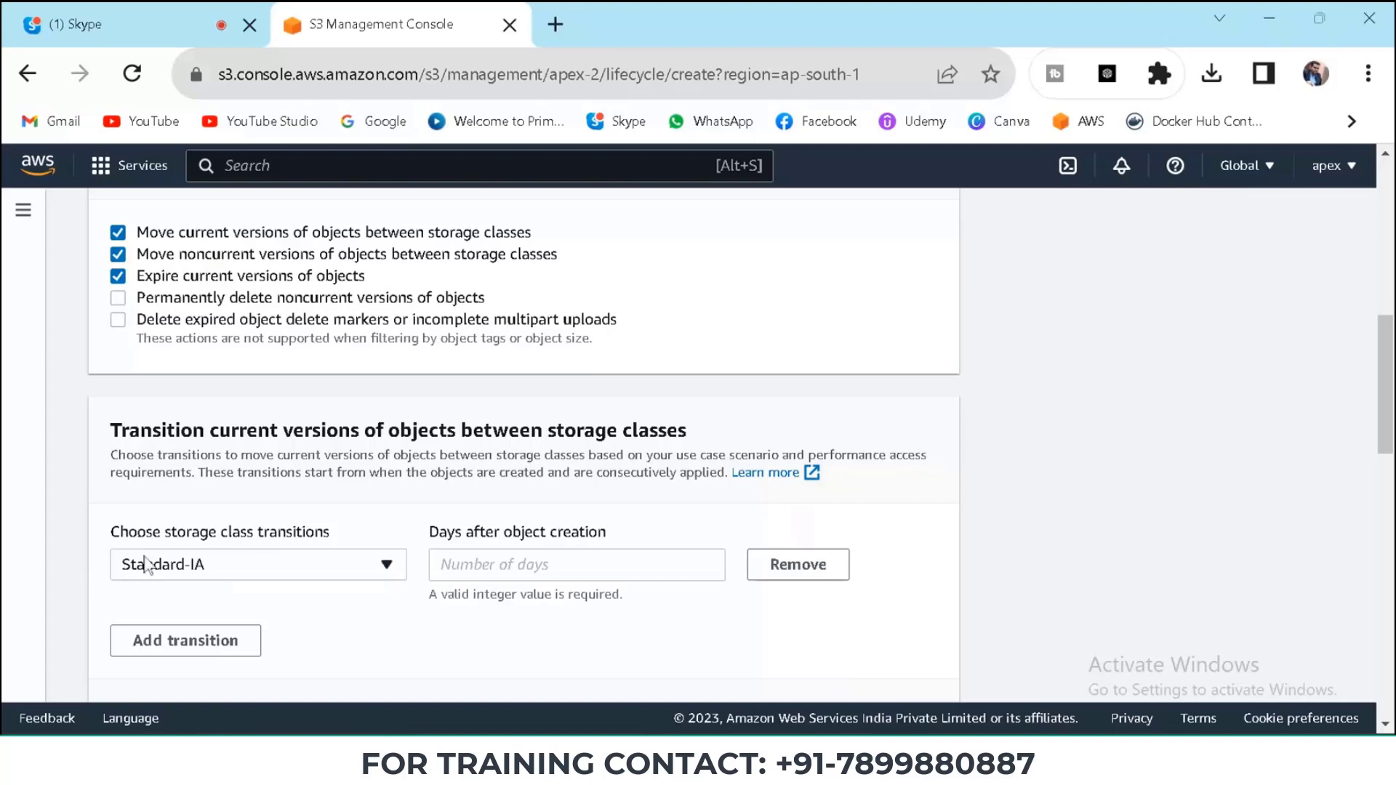
left_click(494, 567)
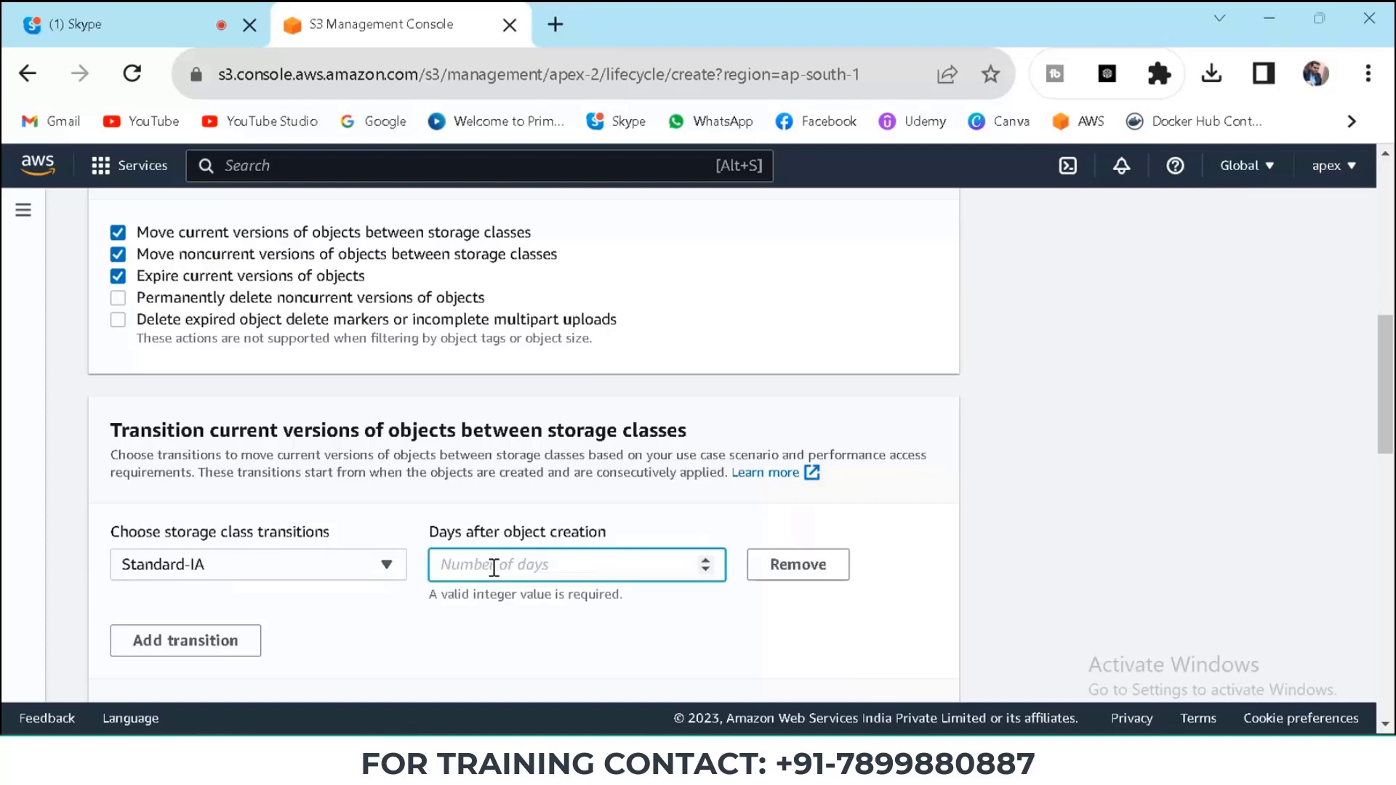
type("30")
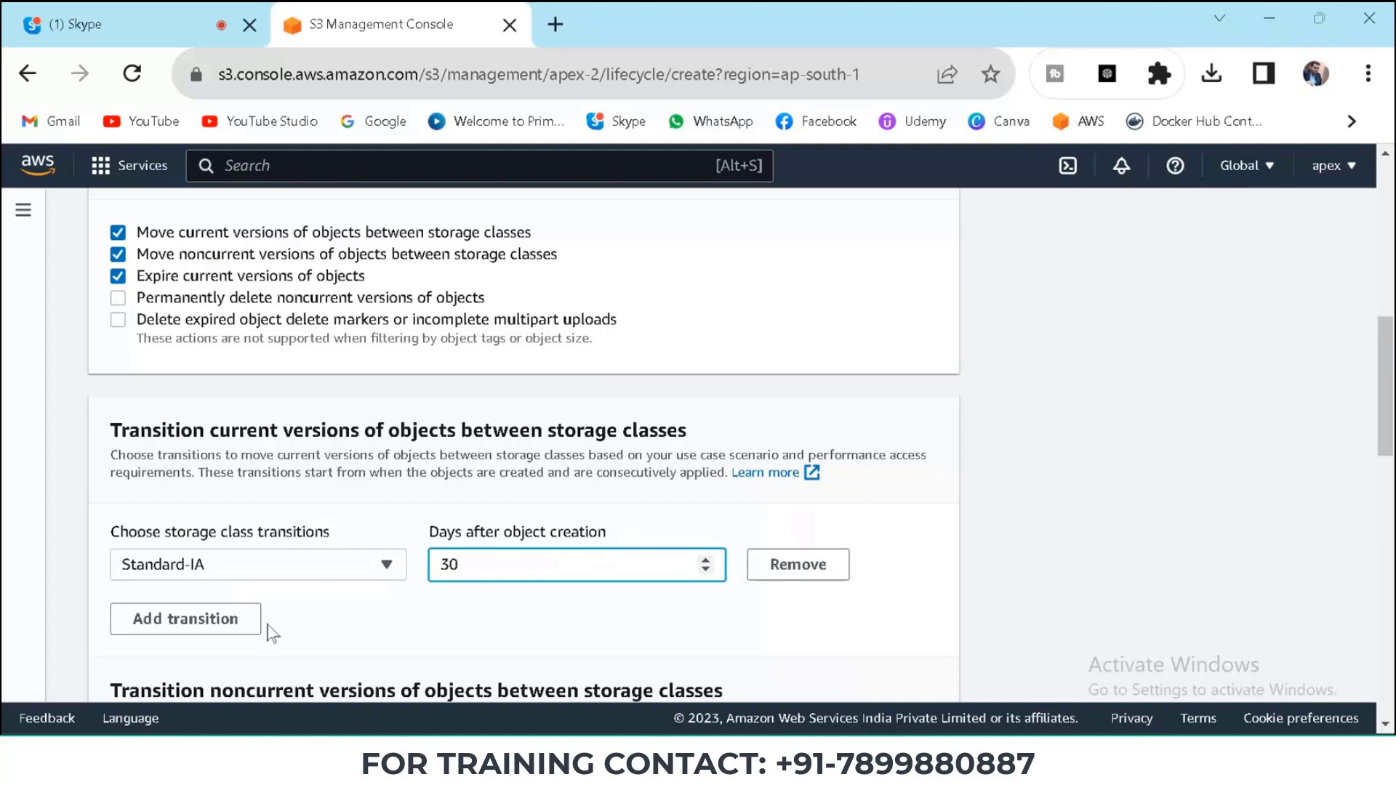
- Add a second current-version transition to Intelligent-Tiering at 20 days after object creation
left_click(218, 620)
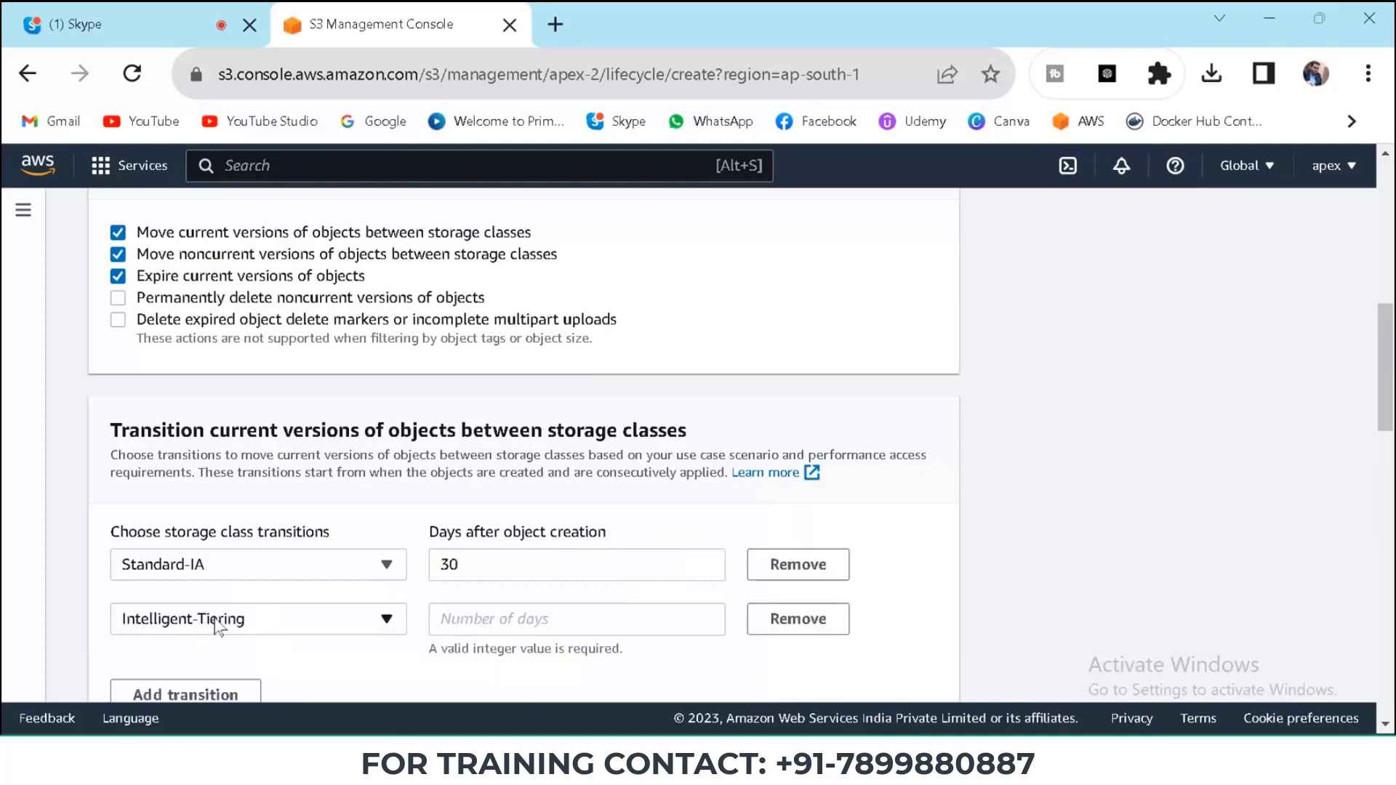
left_click(325, 618)
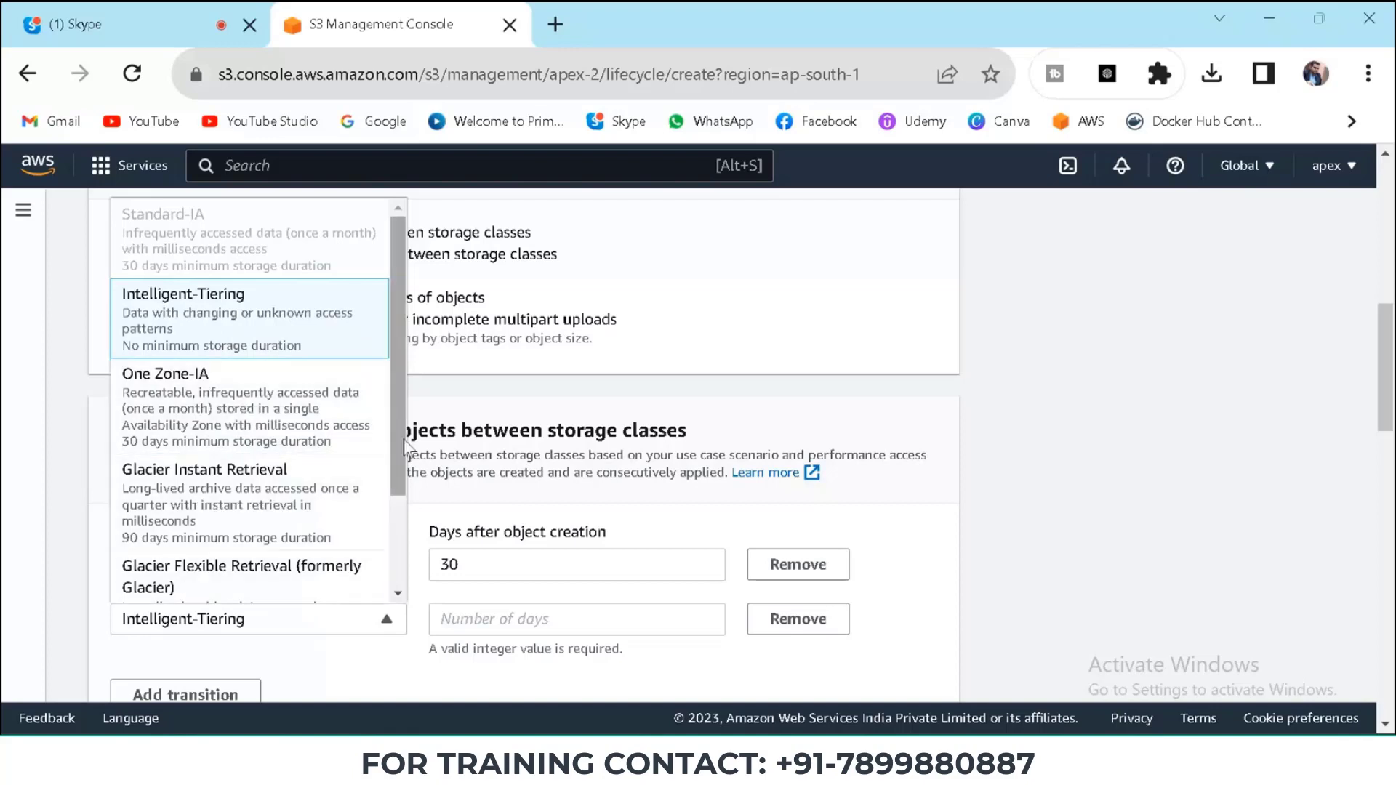
left_click_drag(403, 439, 390, 554)
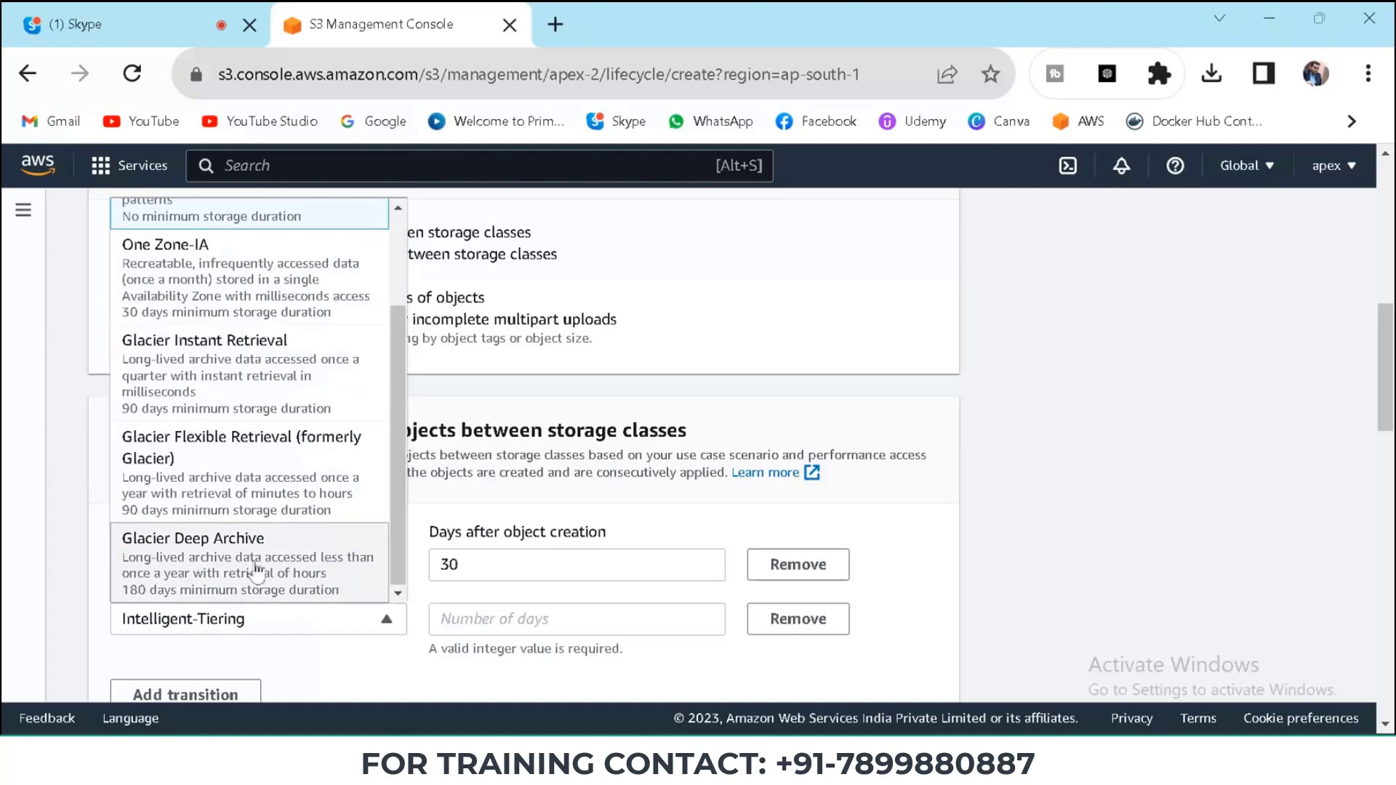
scroll(320, 458, "up", 2)
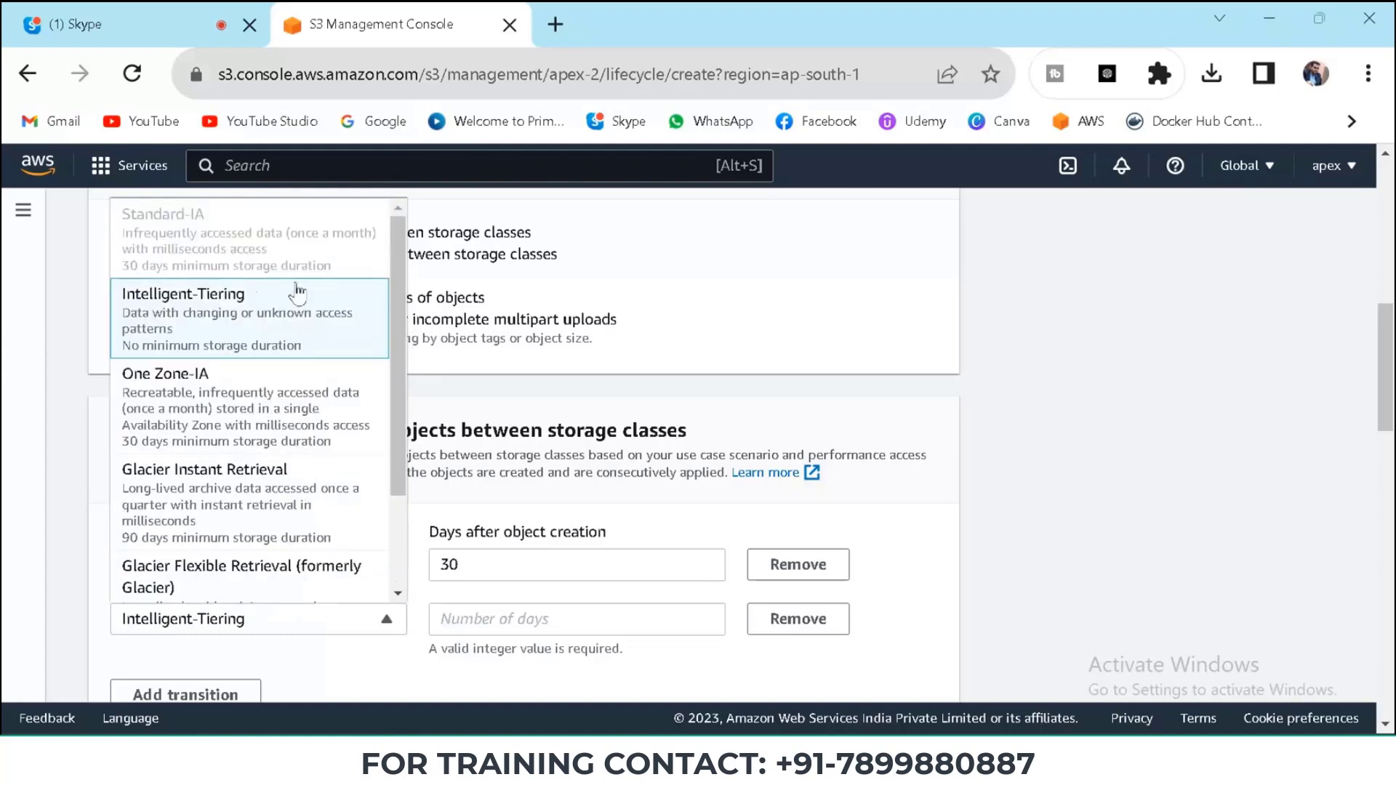
left_click(200, 335)
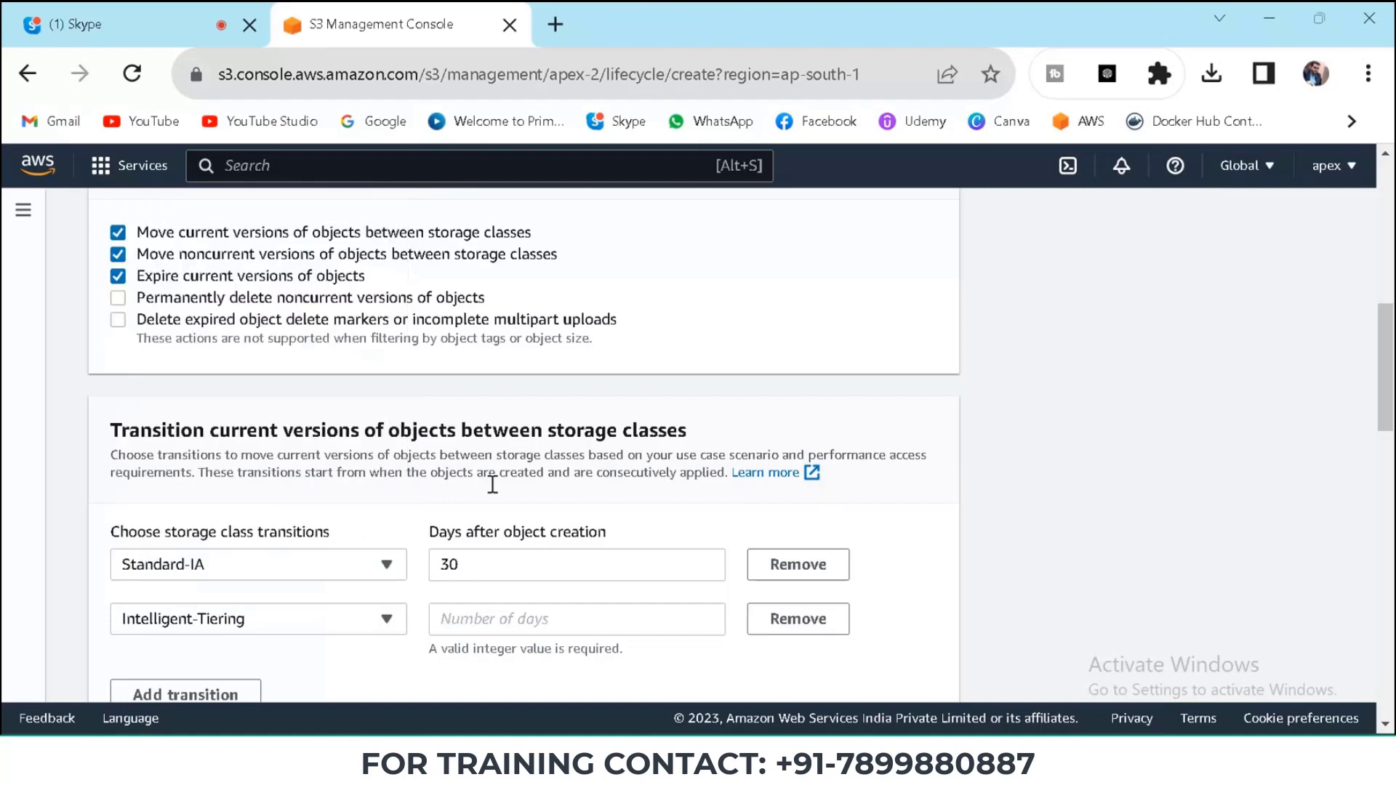
left_click(516, 617)
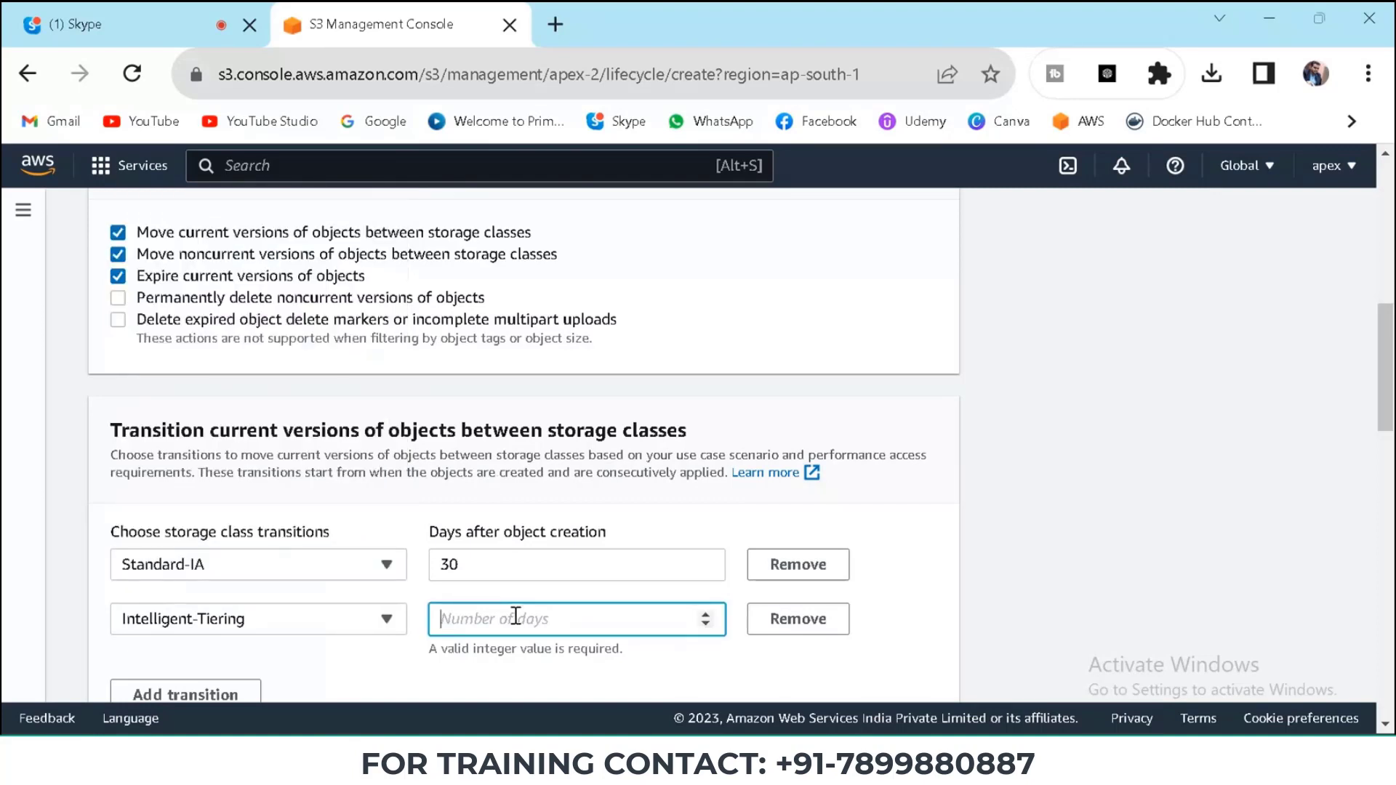
type("20")
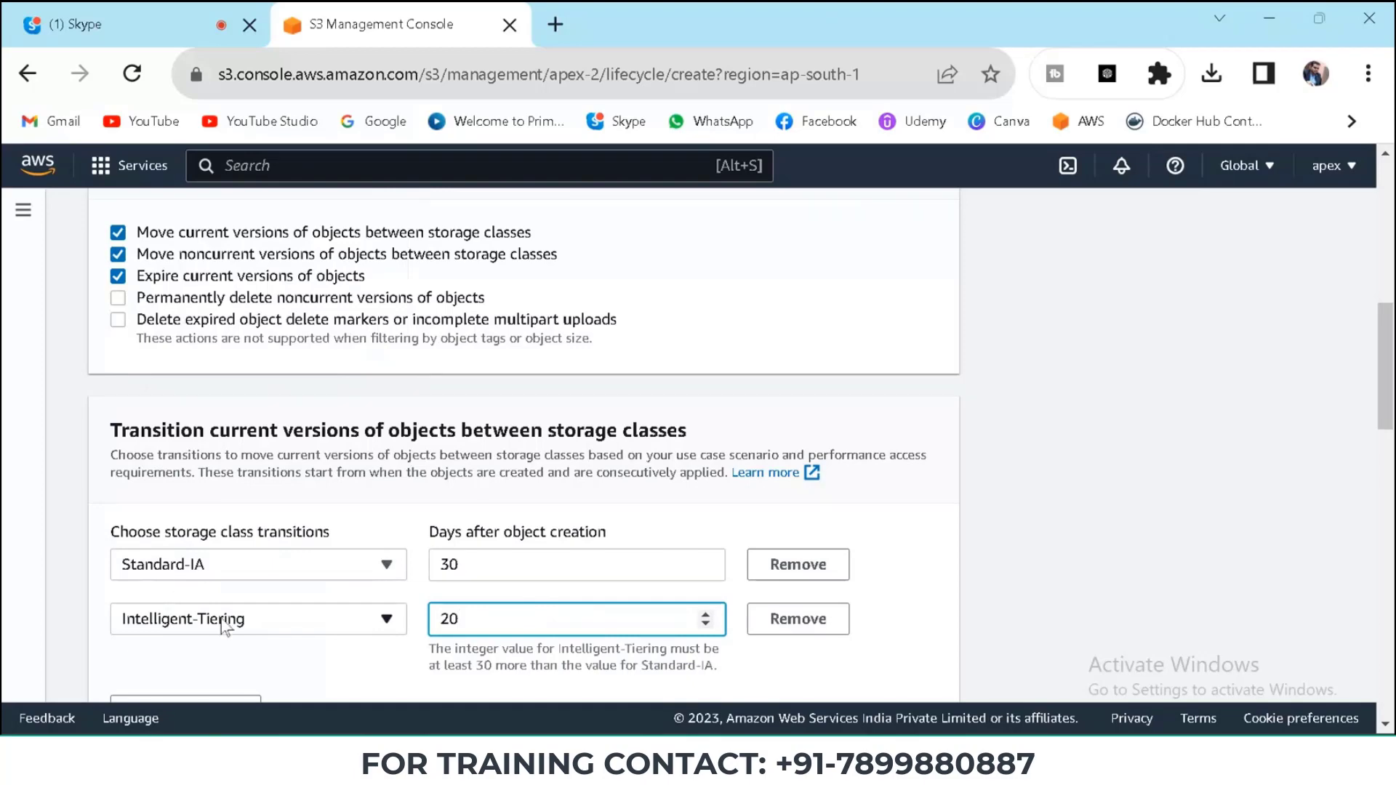
- Add a third current-version transition to Glacier Deep Archive at 180 days after object creation
scroll(593, 640, "down", 3)
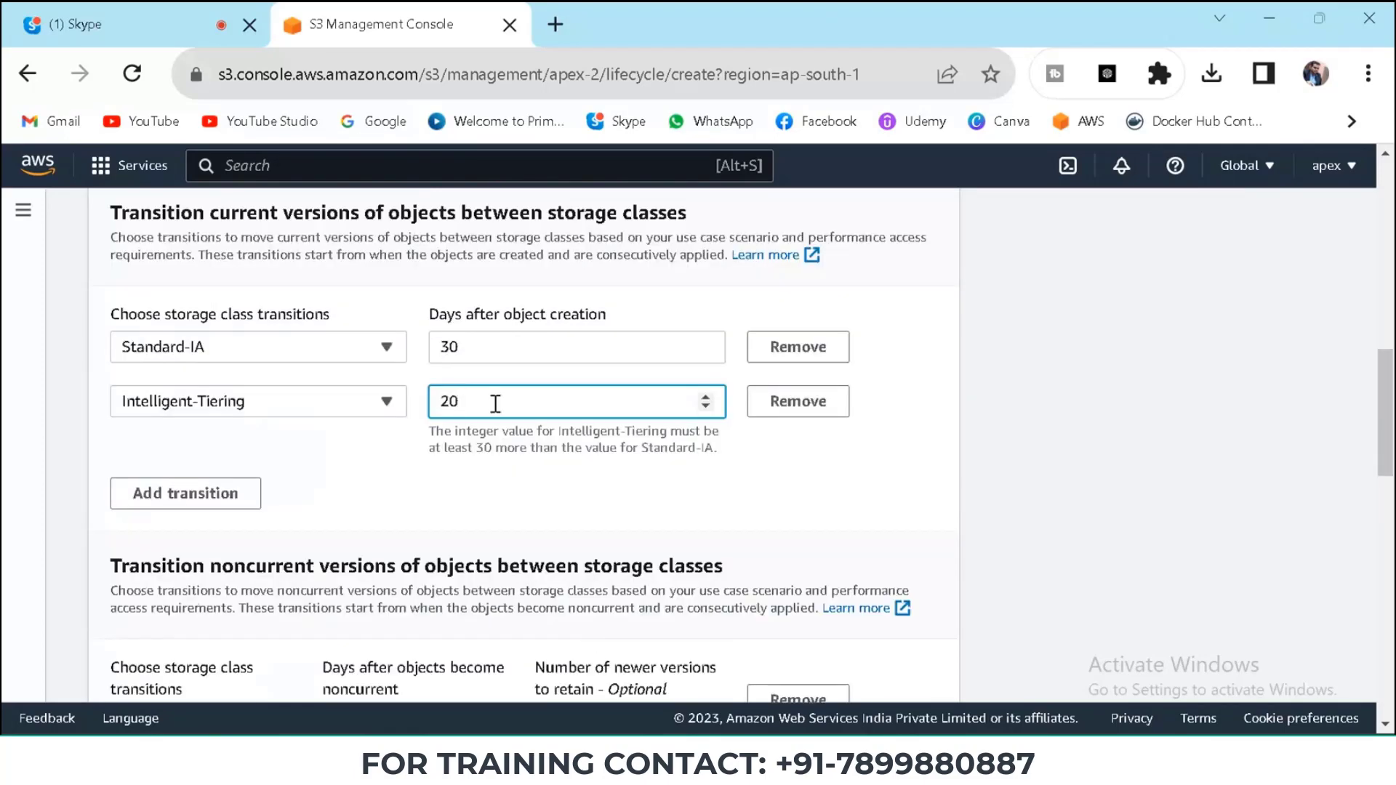
left_click(246, 502)
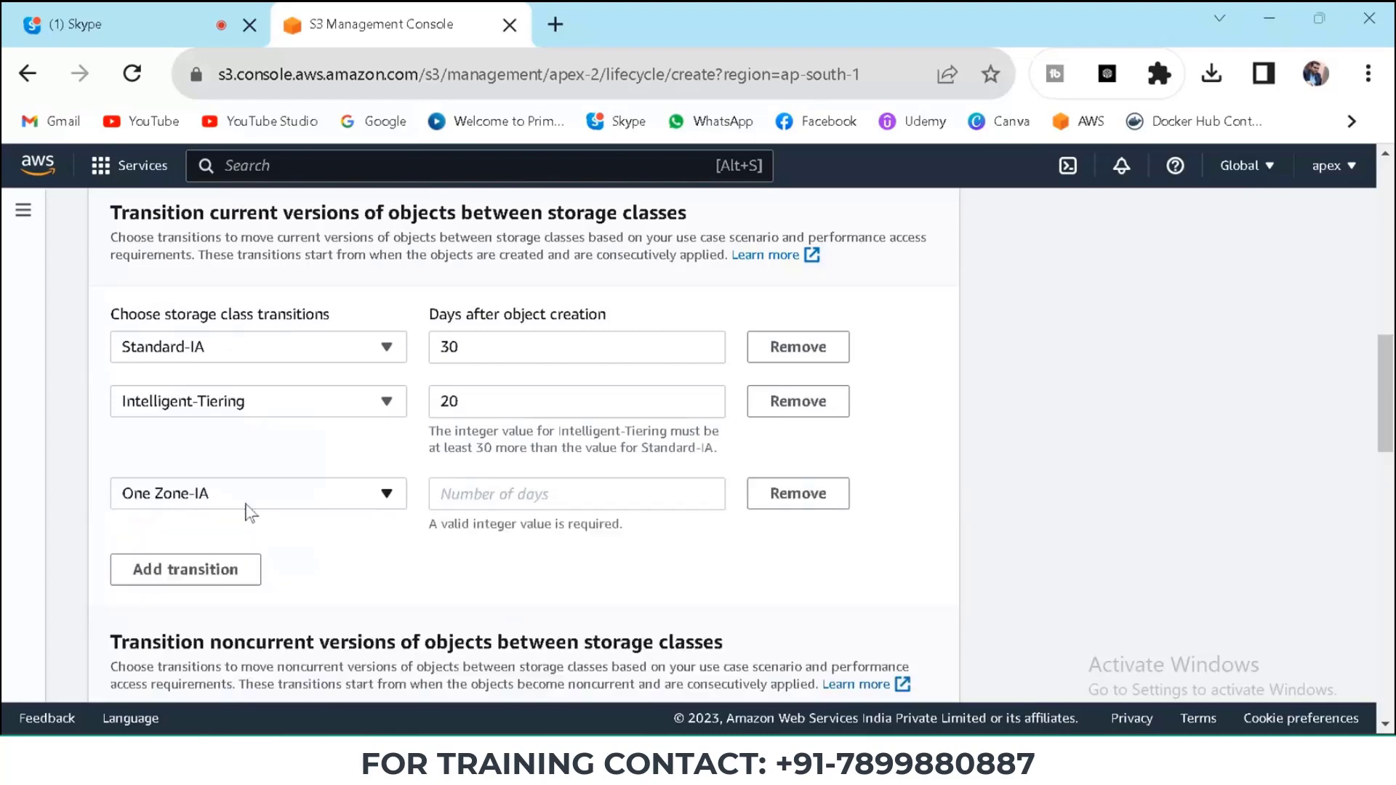
left_click(234, 499)
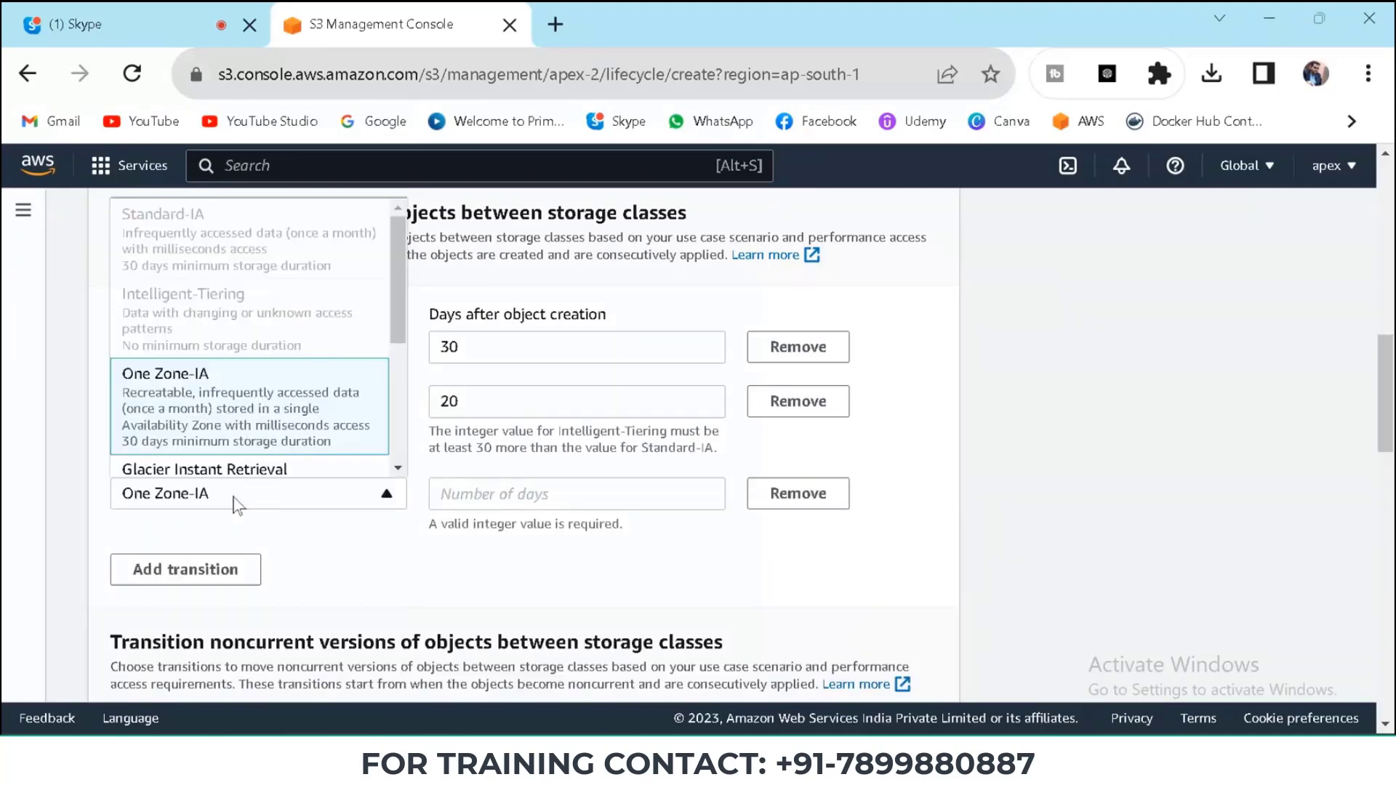
scroll(237, 504, "down", 2)
left_click_drag(396, 208, 394, 338)
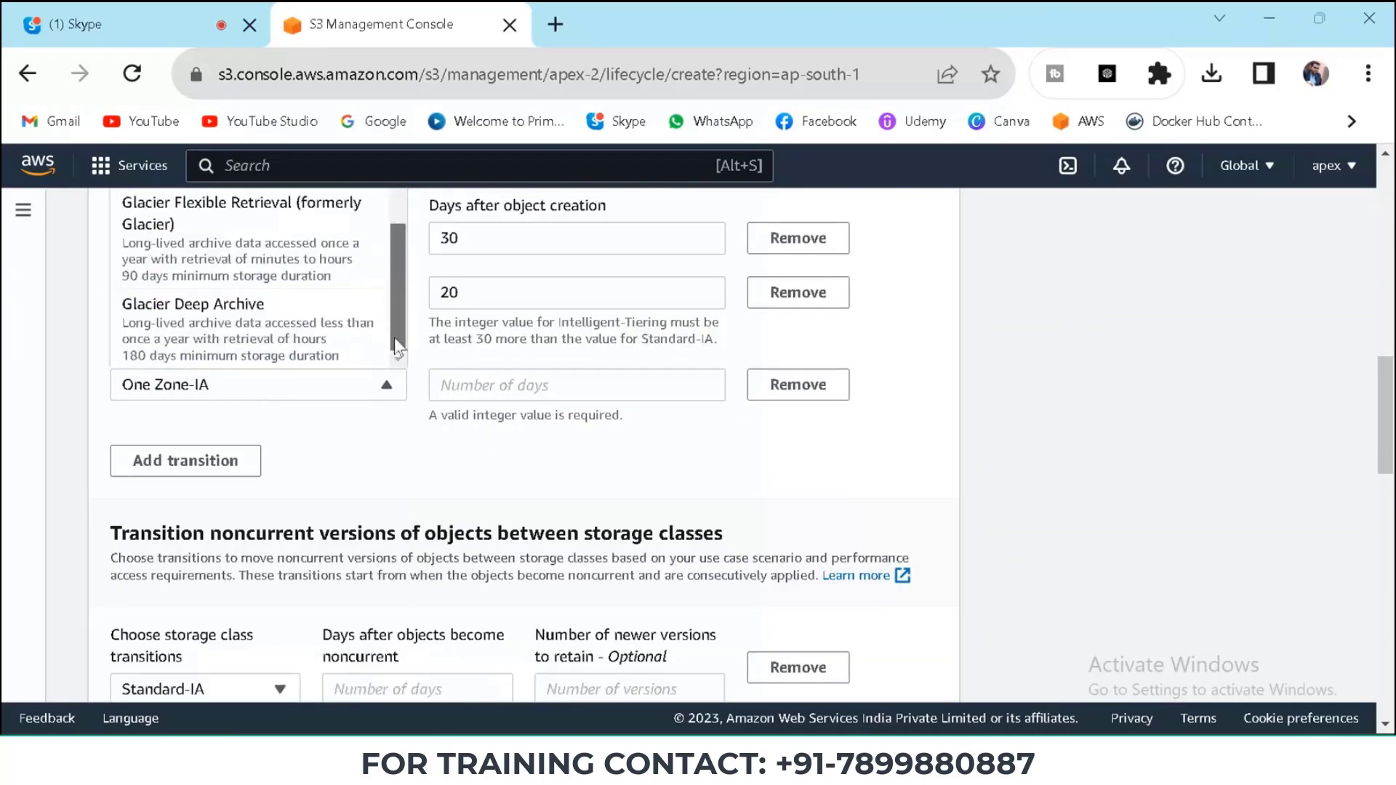
left_click(243, 333)
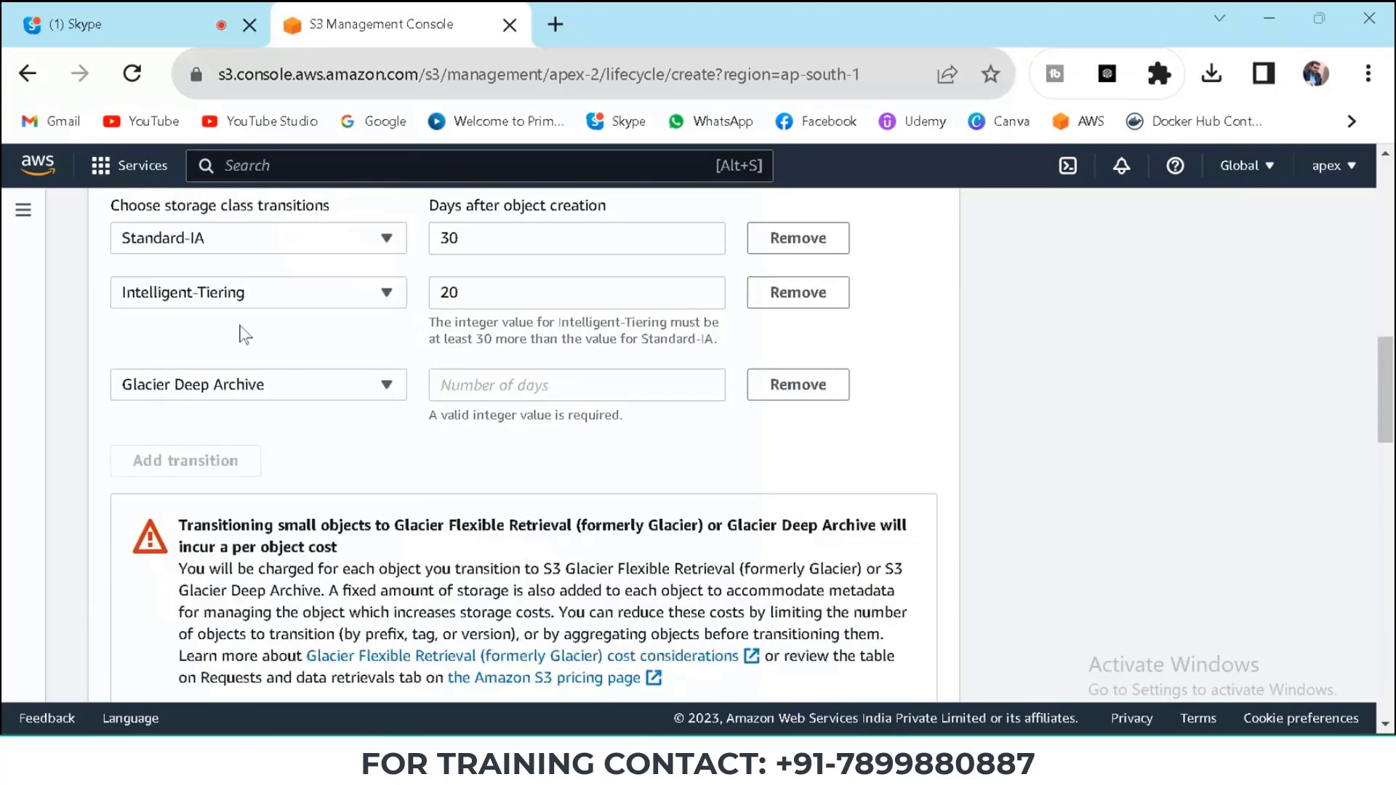
left_click(486, 381)
type("1")
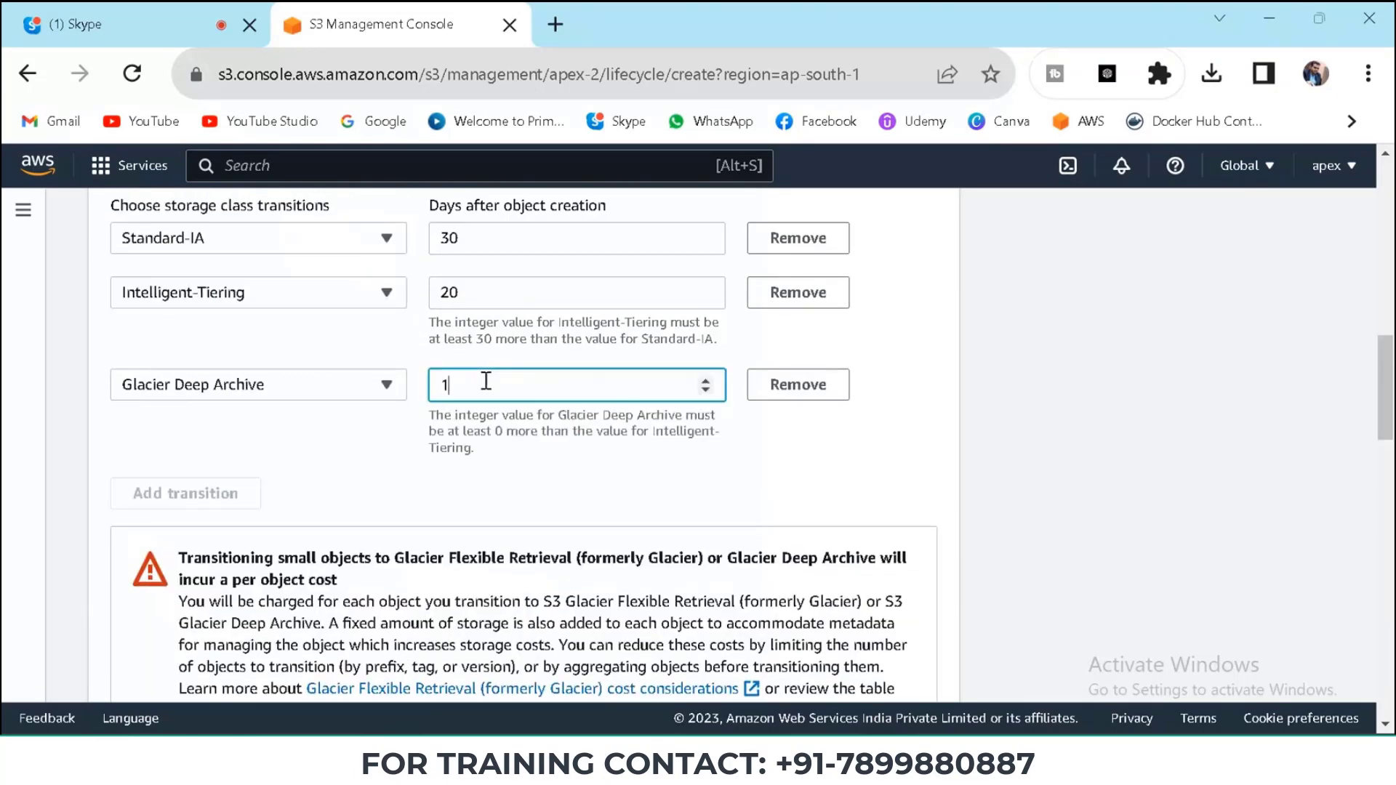
type("80")
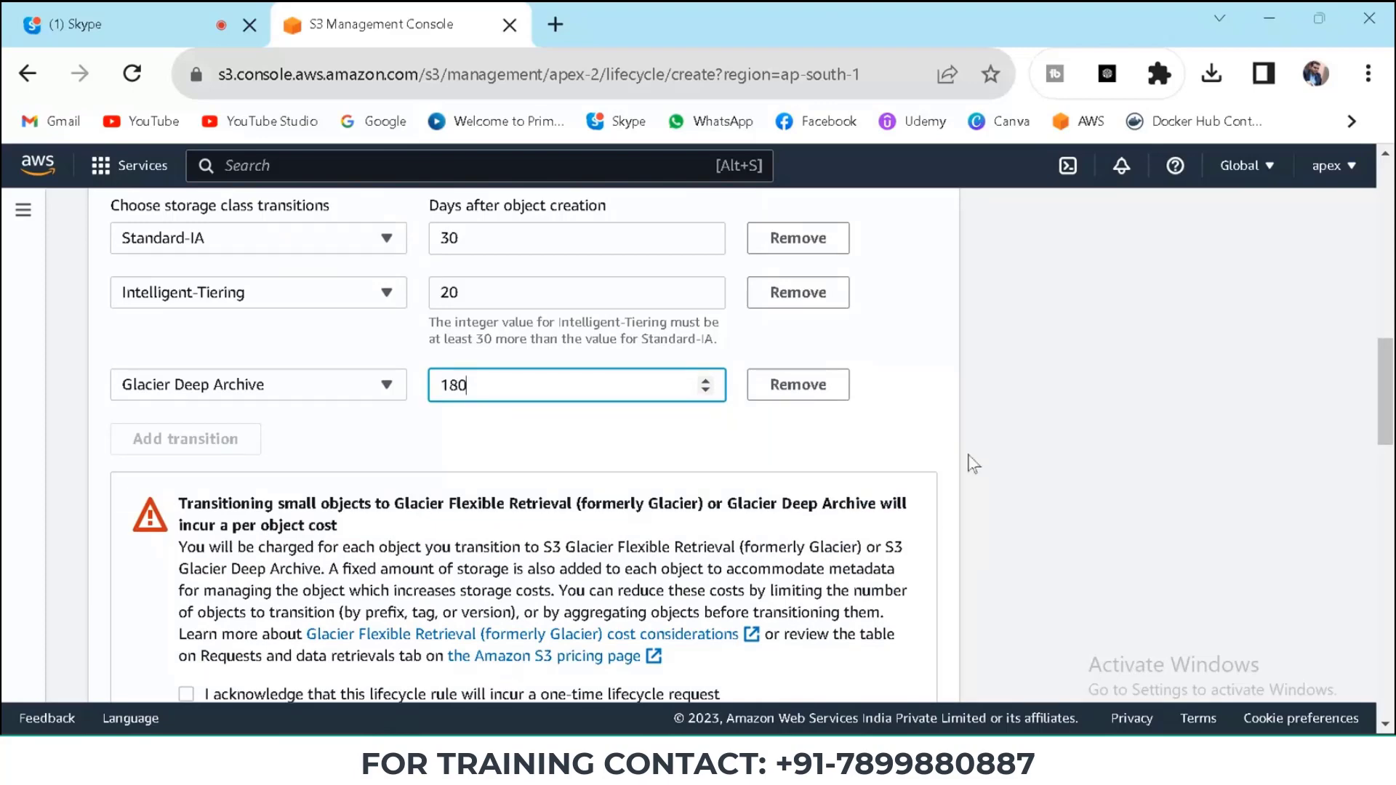
- Acknowledge the one-time lifecycle request cost per object for transitioning small objects
scroll(973, 464, "down", 4)
scroll(565, 409, "up", 4)
scroll(921, 624, "up", 3)
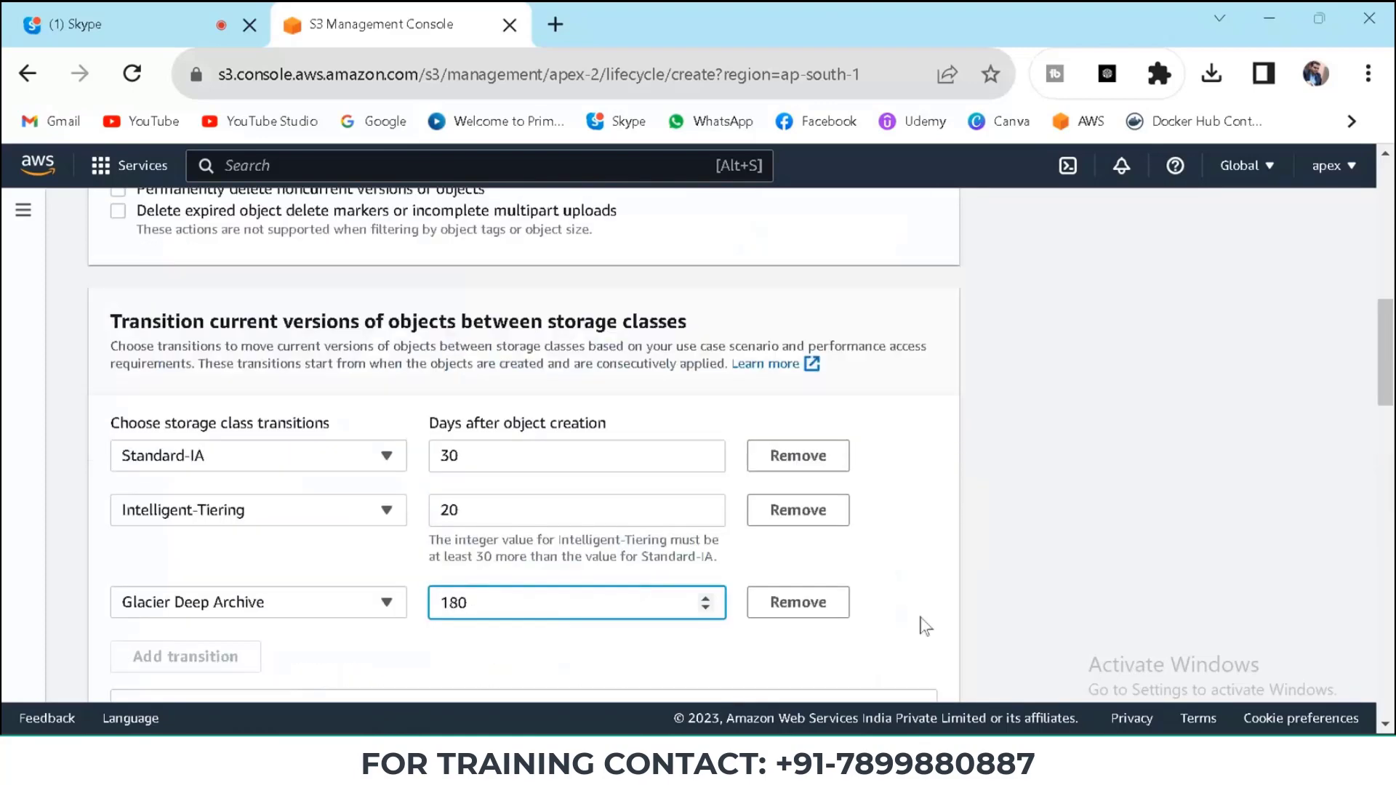
scroll(434, 687, "down", 2)
scroll(434, 687, "down", 4)
left_click(251, 482)
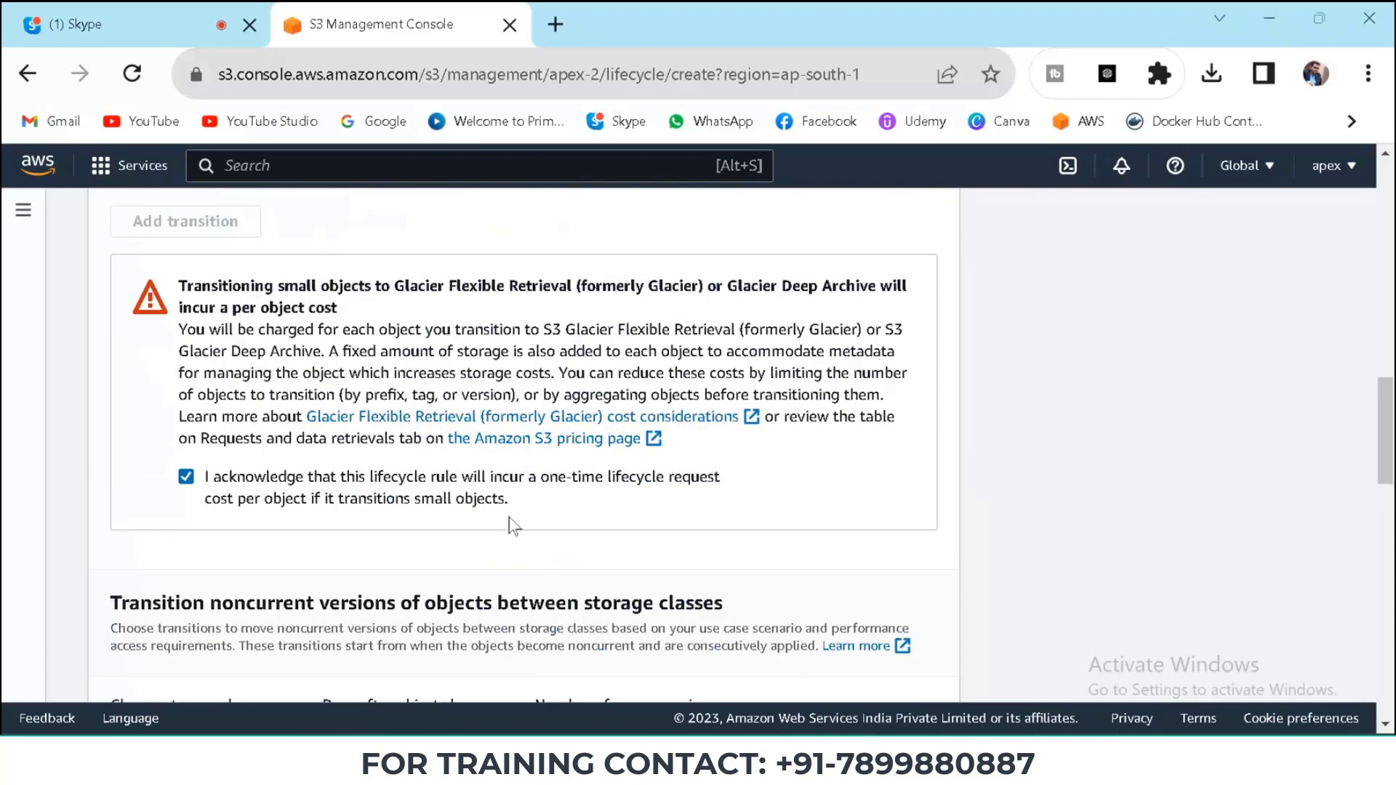
- Review the noncurrent-version transition and expiration settings, and examine the timeline of transition and expiration actions
scroll(511, 524, "down", 4)
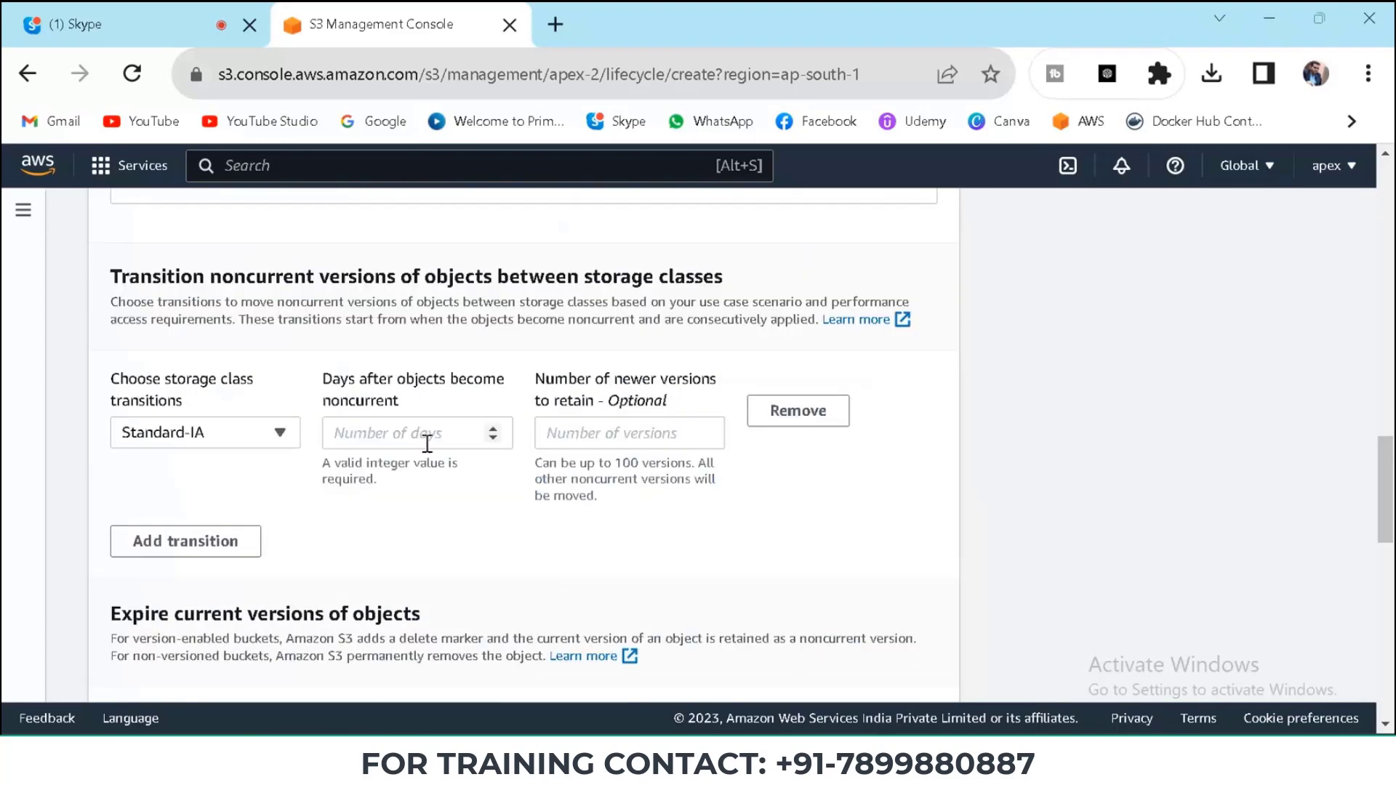
scroll(443, 410, "down", 2)
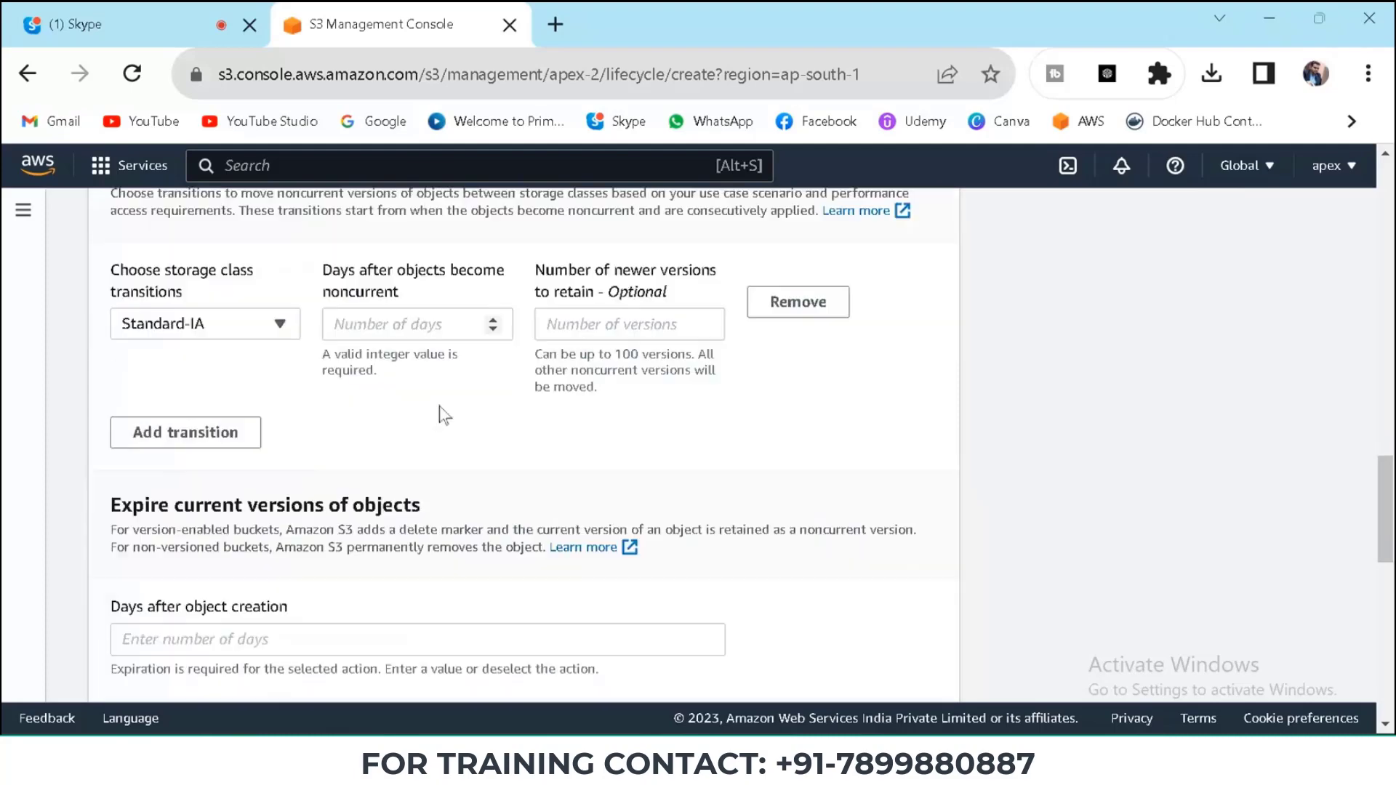
scroll(442, 414, "down", 9)
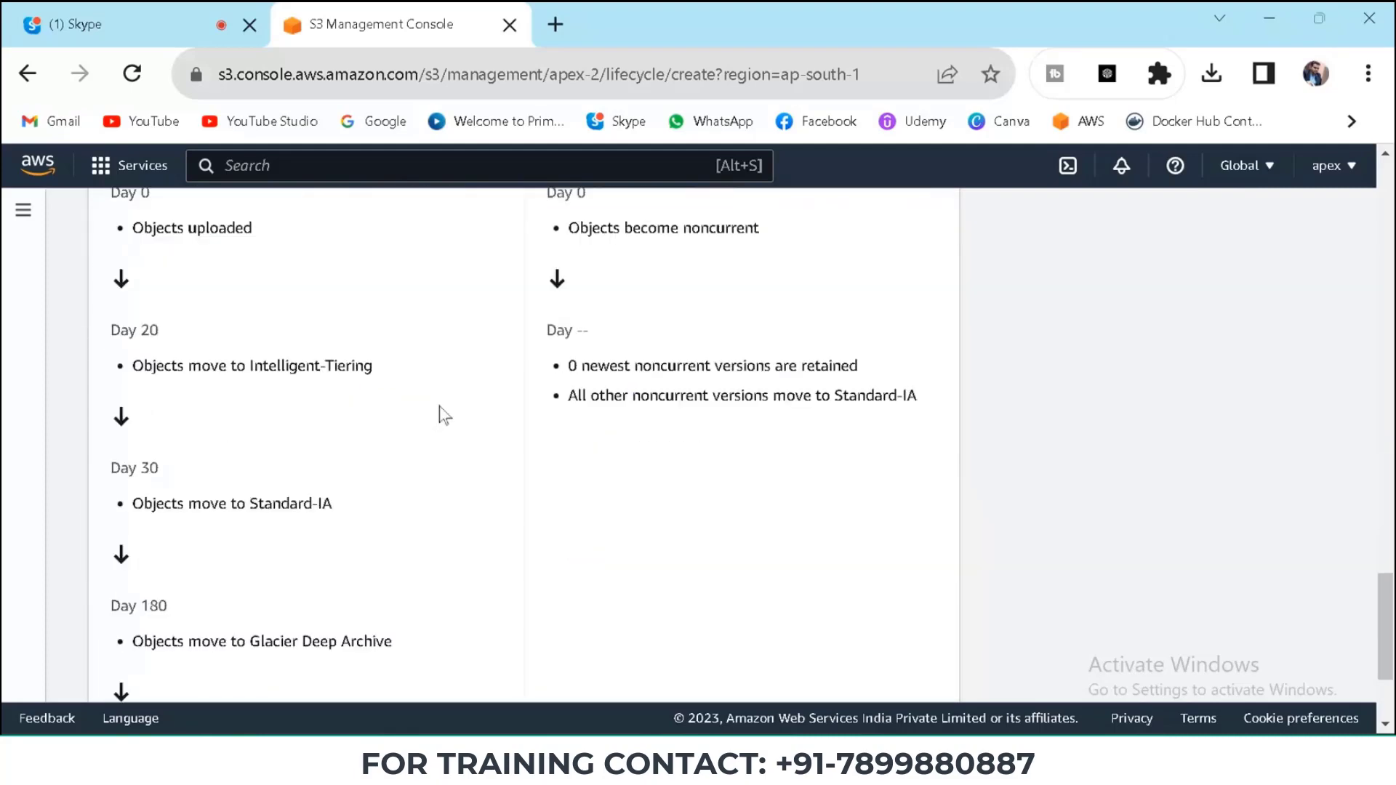
scroll(440, 413, "down", 3)
scroll(281, 390, "up", 6)
scroll(246, 467, "down", 4)
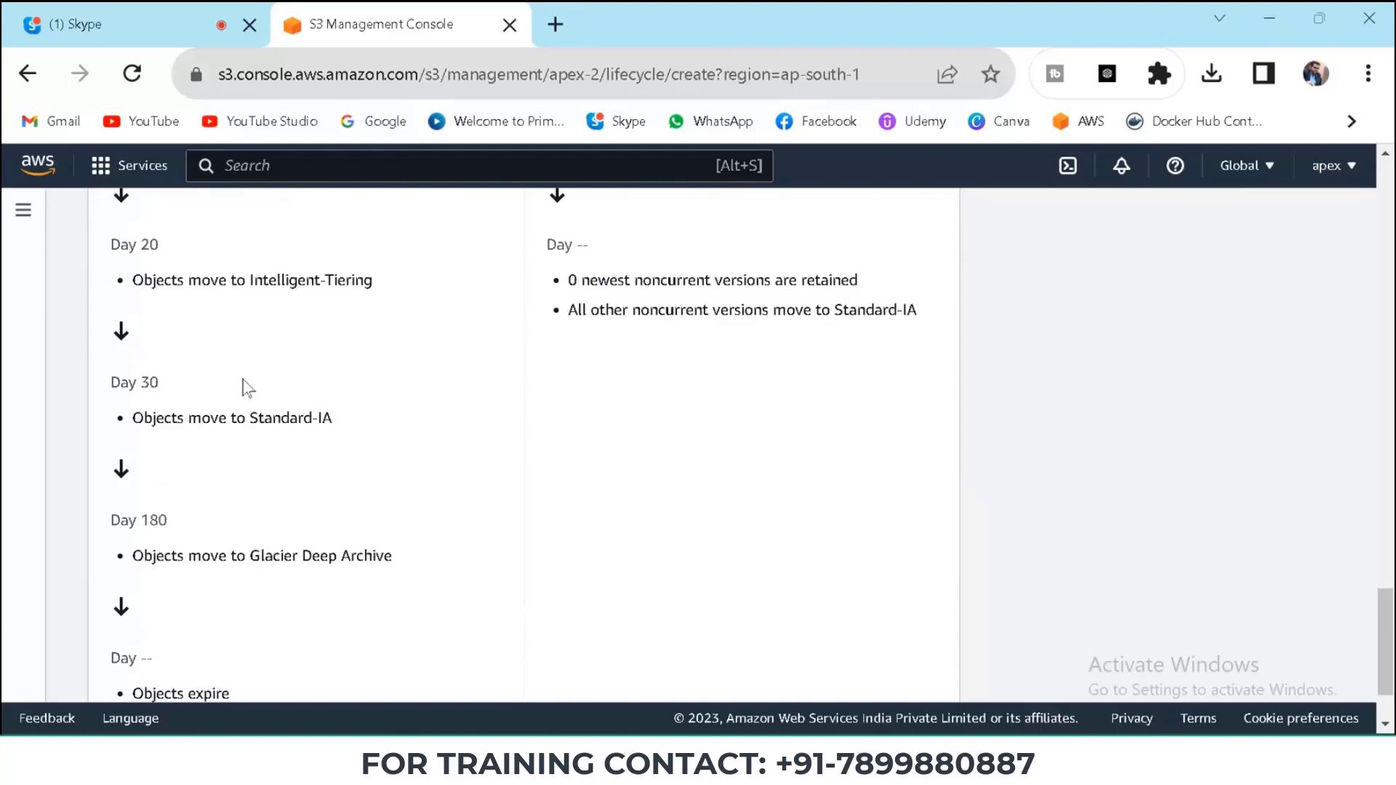
- Recheck the timeline of transition and expiration actions, and try to create the lifecycle rule
scroll(248, 389, "down", 2)
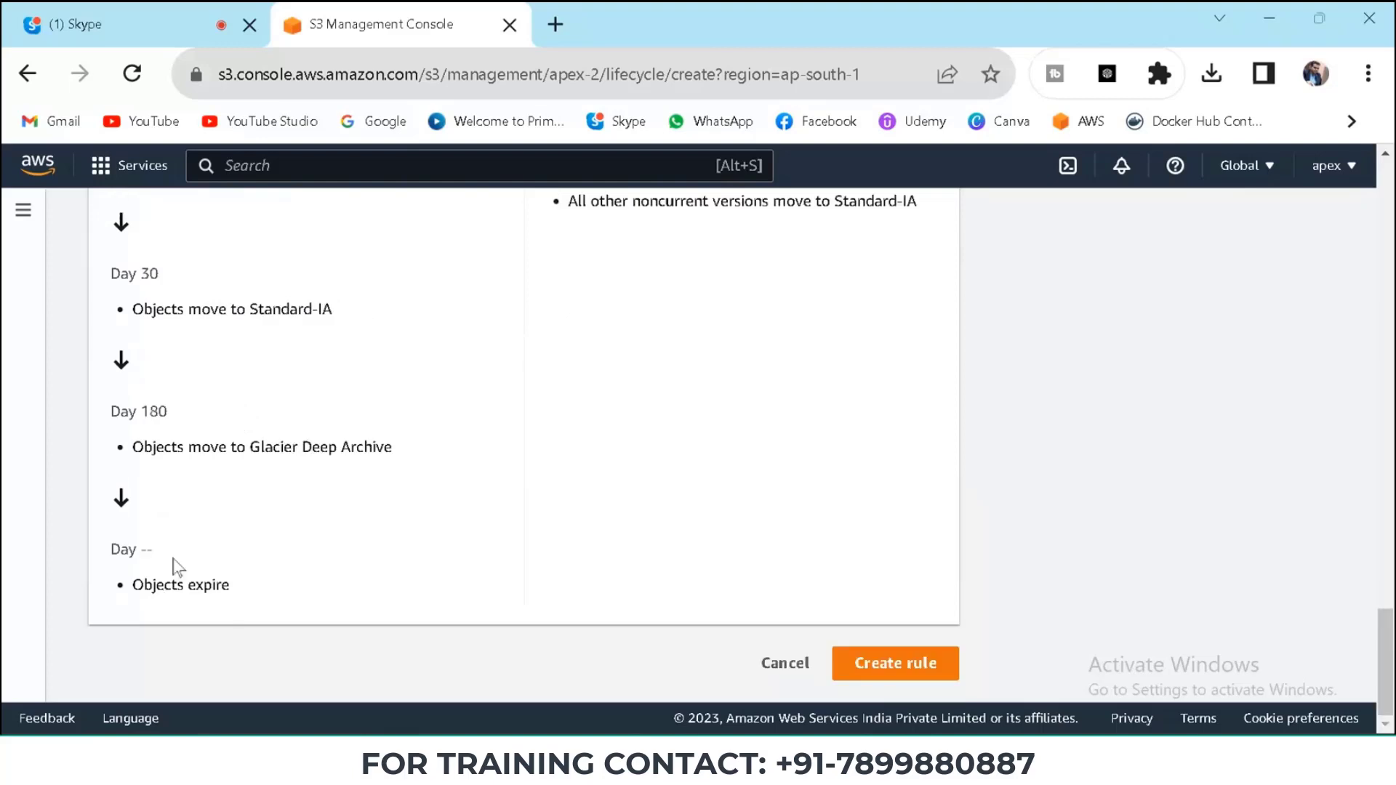
scroll(405, 624, "up", 2)
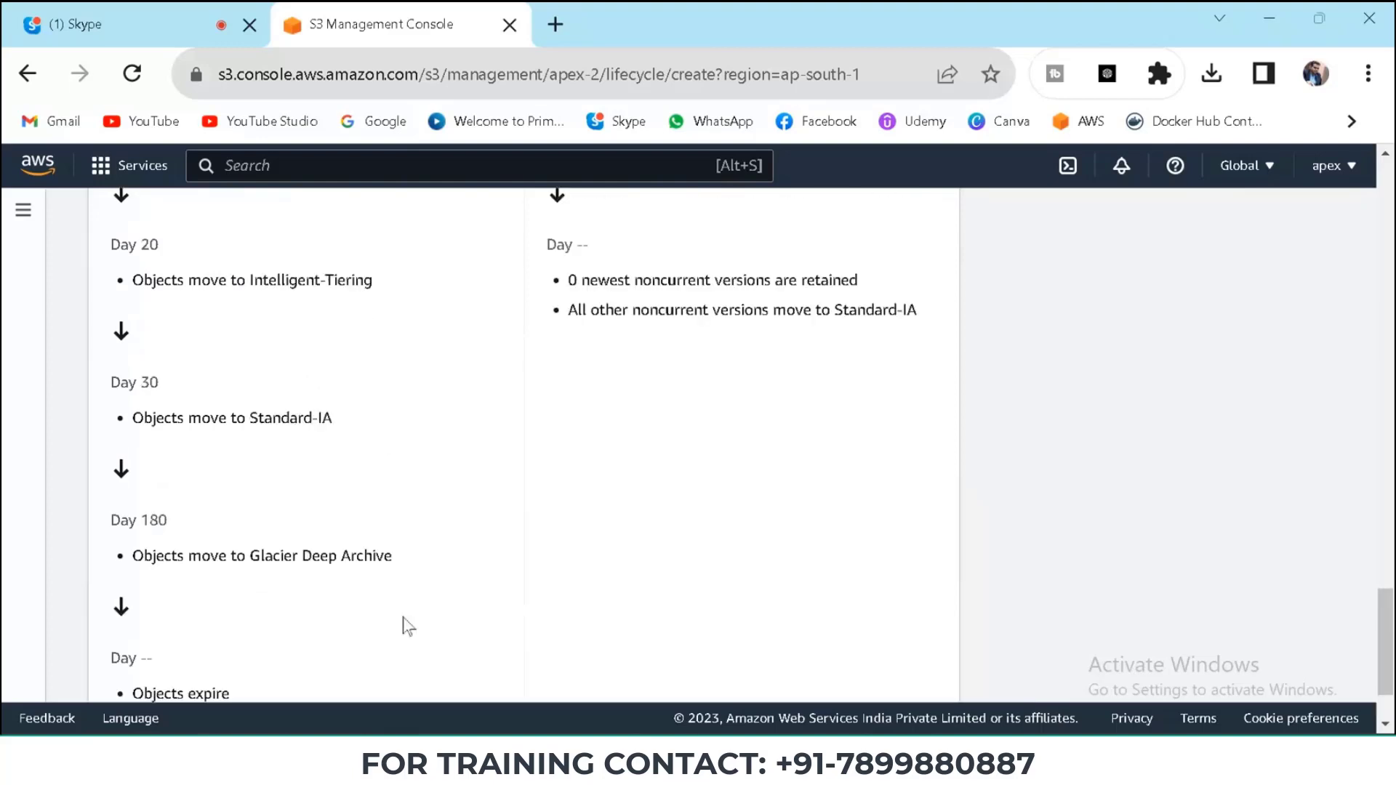
scroll(402, 623, "up", 6)
scroll(402, 623, "down", 8)
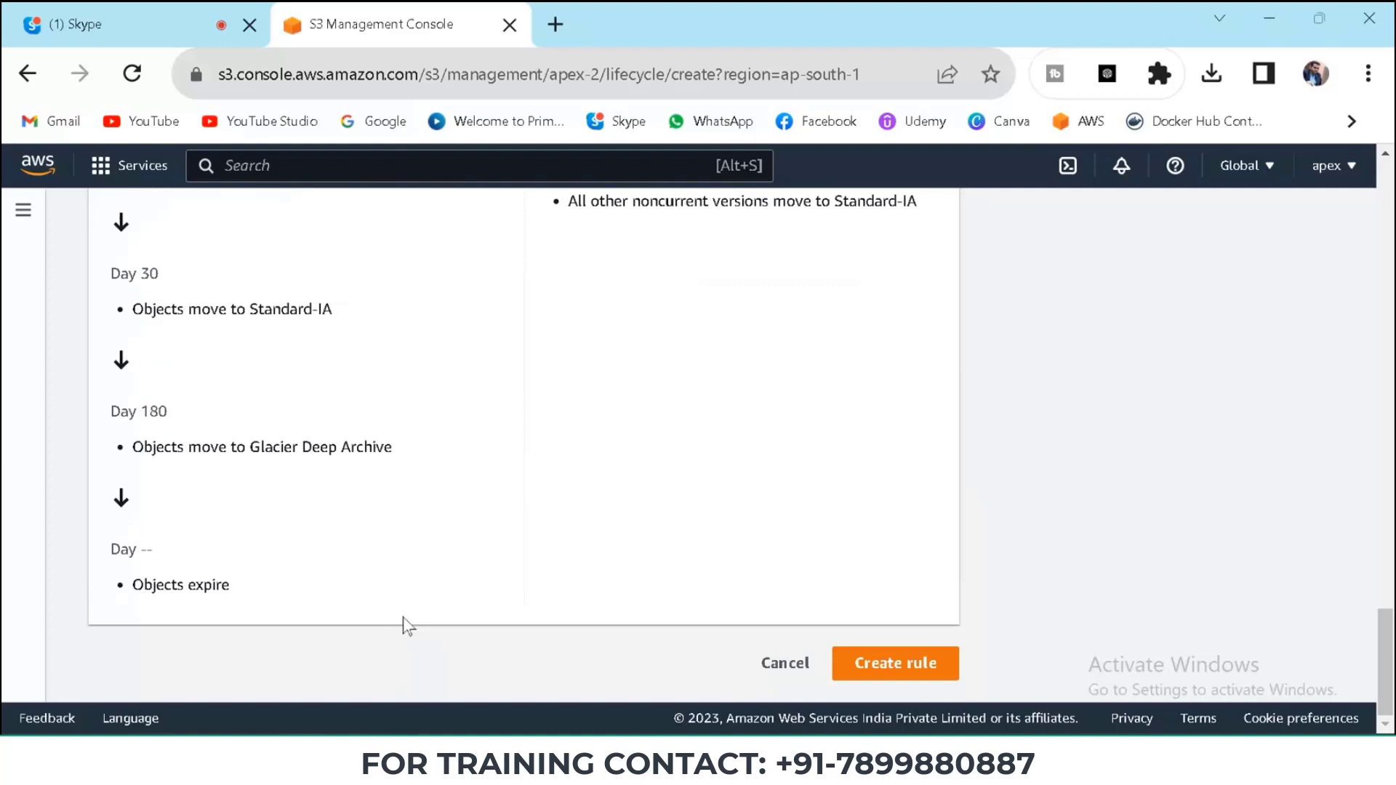
left_click(889, 666)
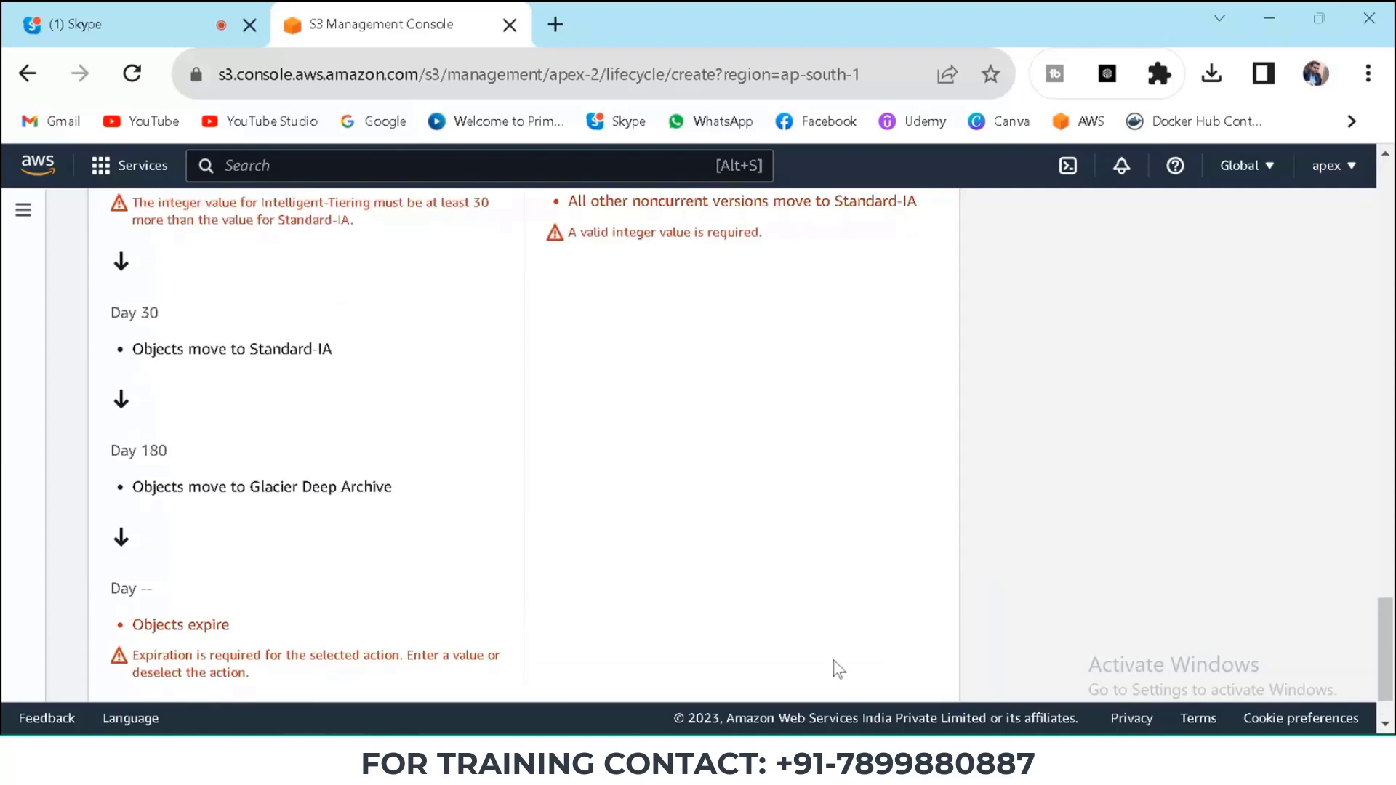
- Set current versions of objects to expire 1000 days after object creation
scroll(333, 594, "down", 1)
scroll(336, 600, "up", 8)
scroll(338, 600, "up", 5)
scroll(291, 509, "down", 4)
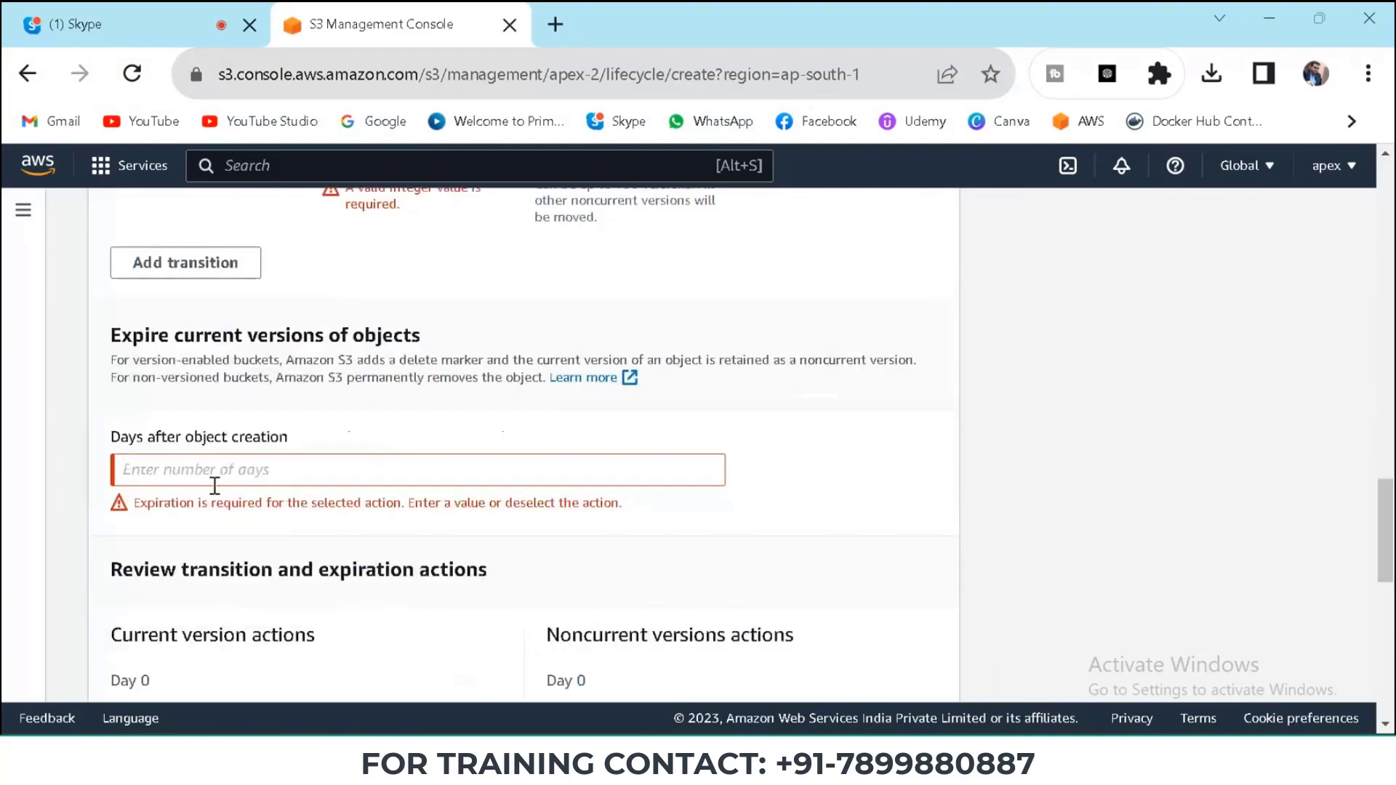
left_click(209, 472)
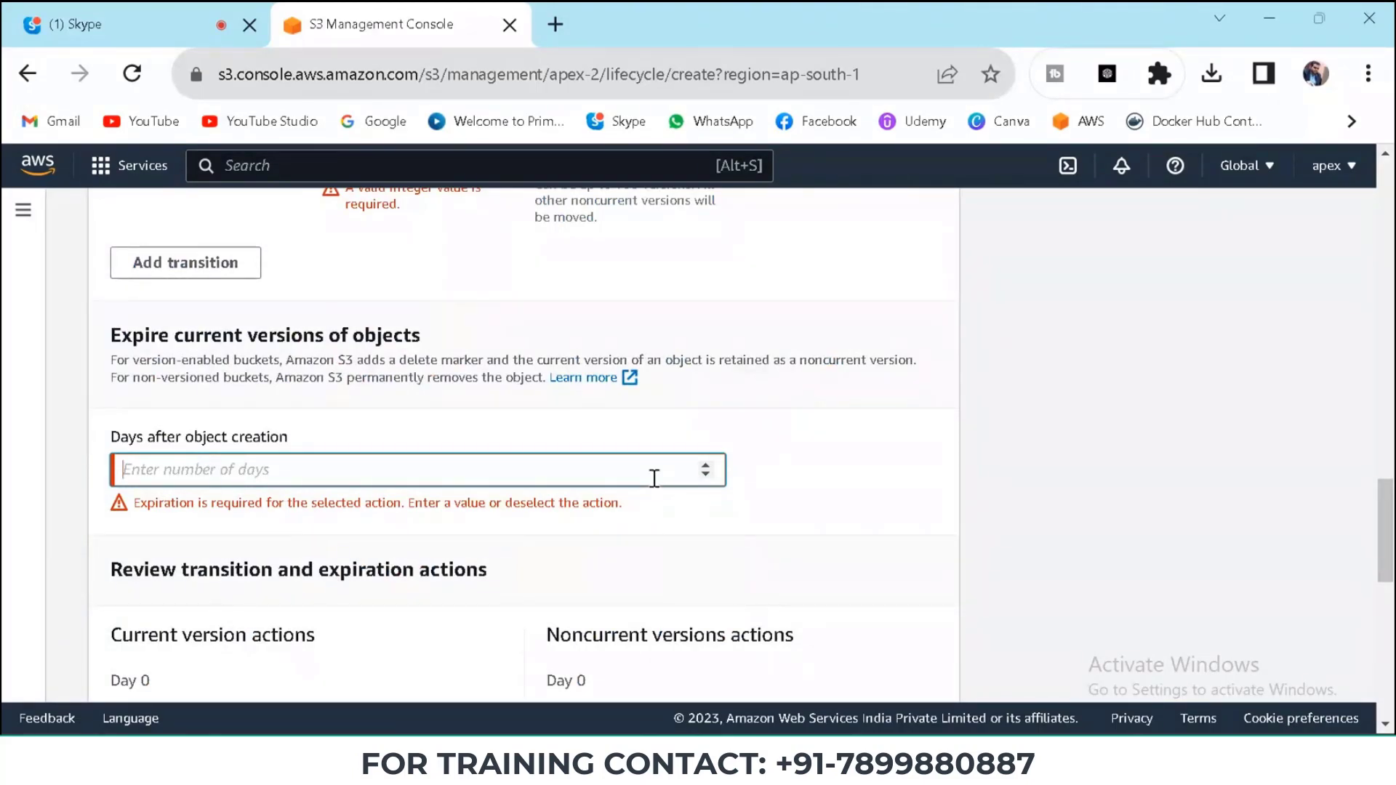
type("1000")
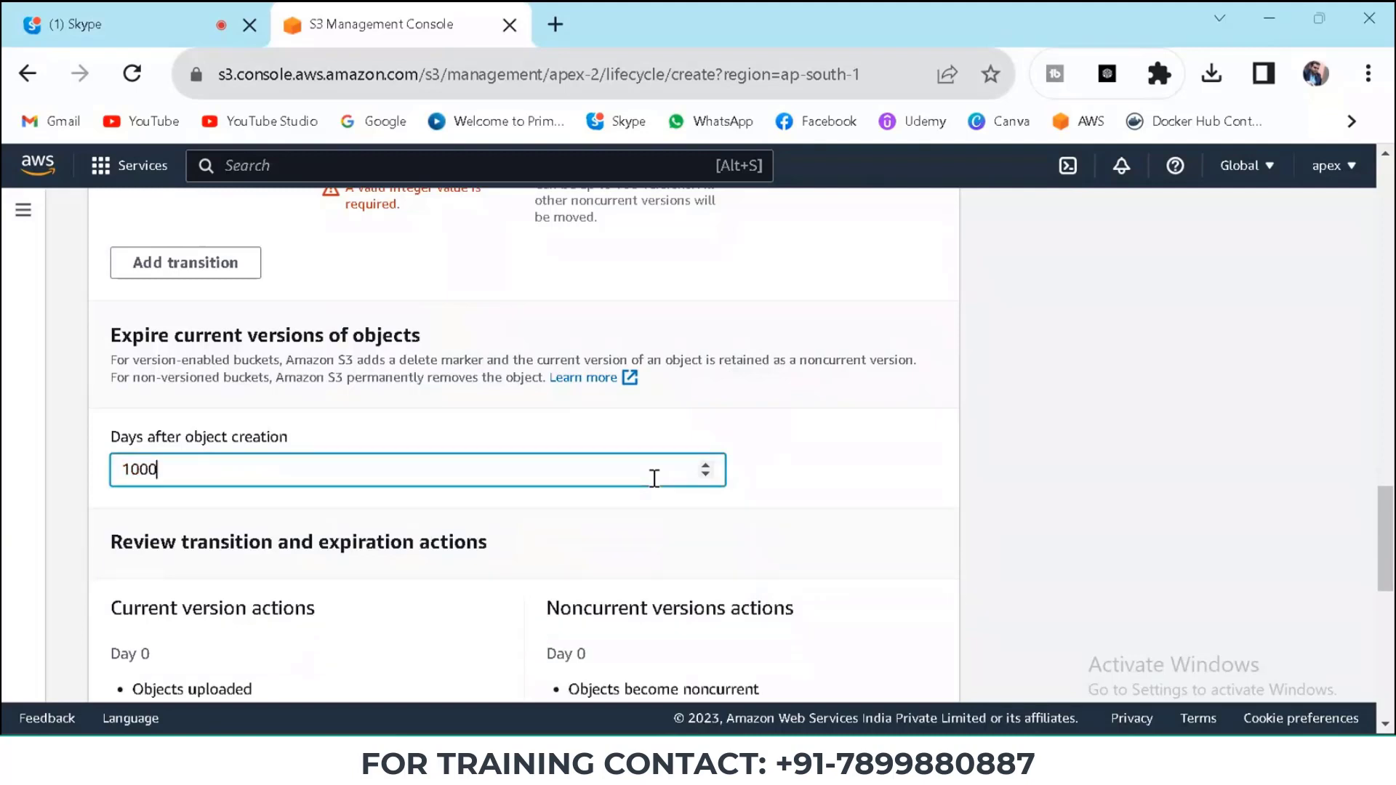
left_click(953, 461)
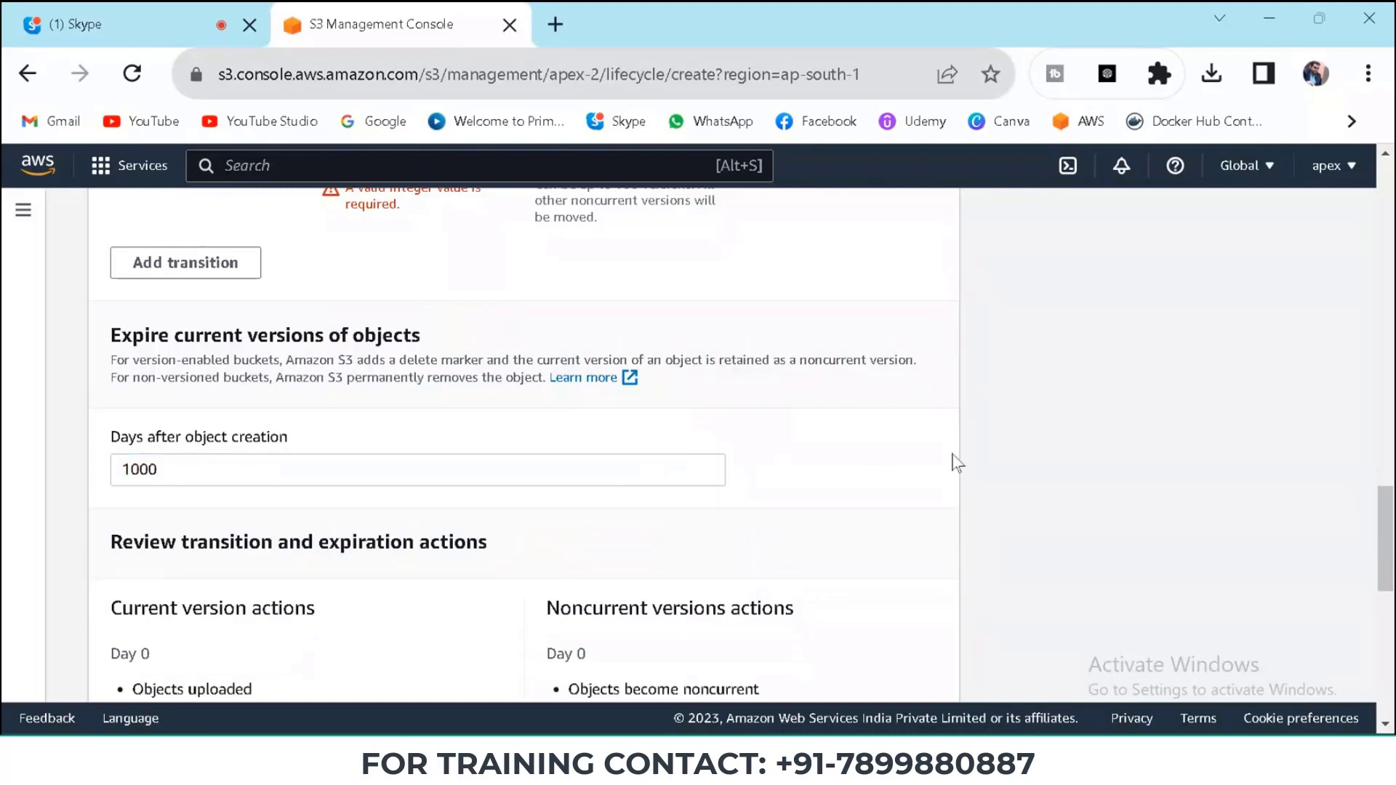
- Try to create the rule, and change the Intelligent-Tiering transition to 30 days after object creation
scroll(954, 461, "down", 6)
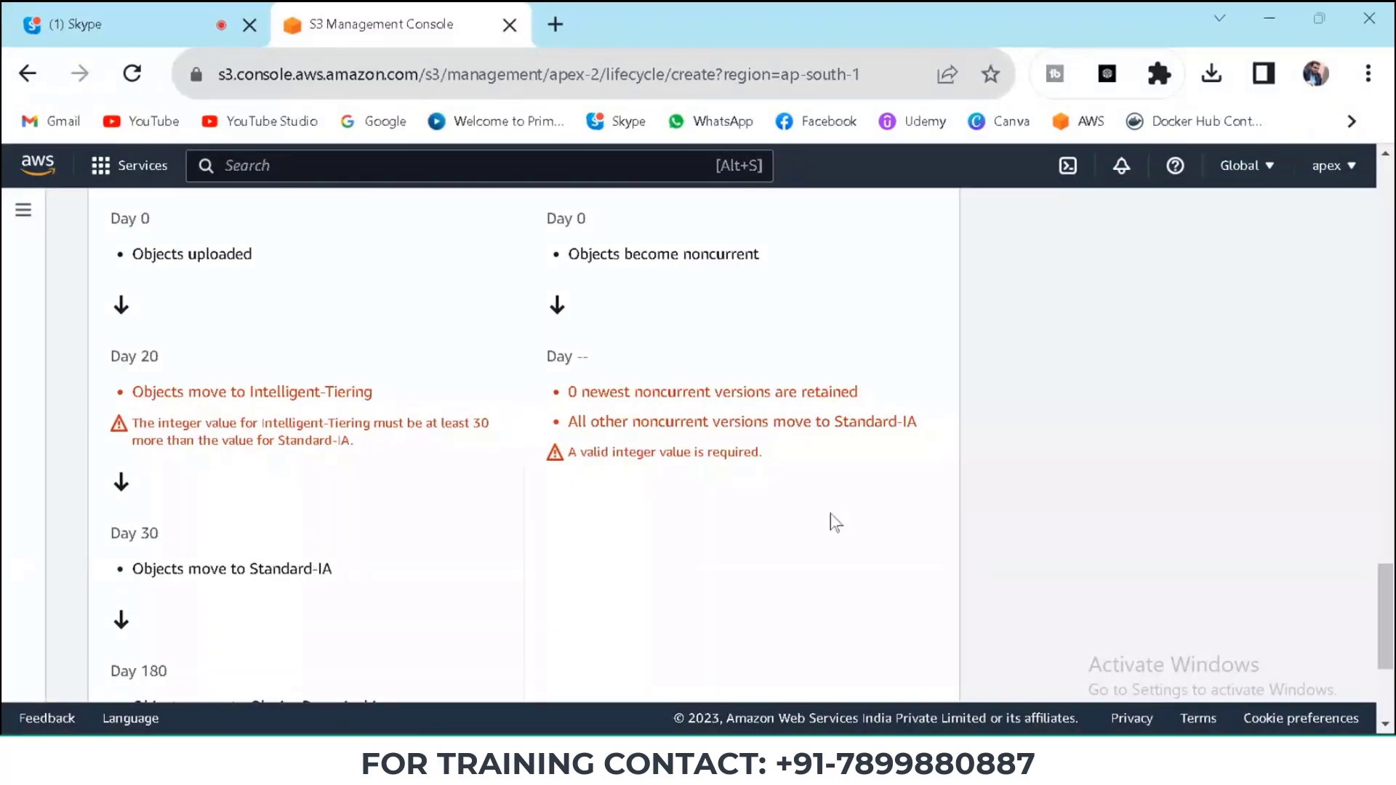
scroll(834, 521, "down", 4)
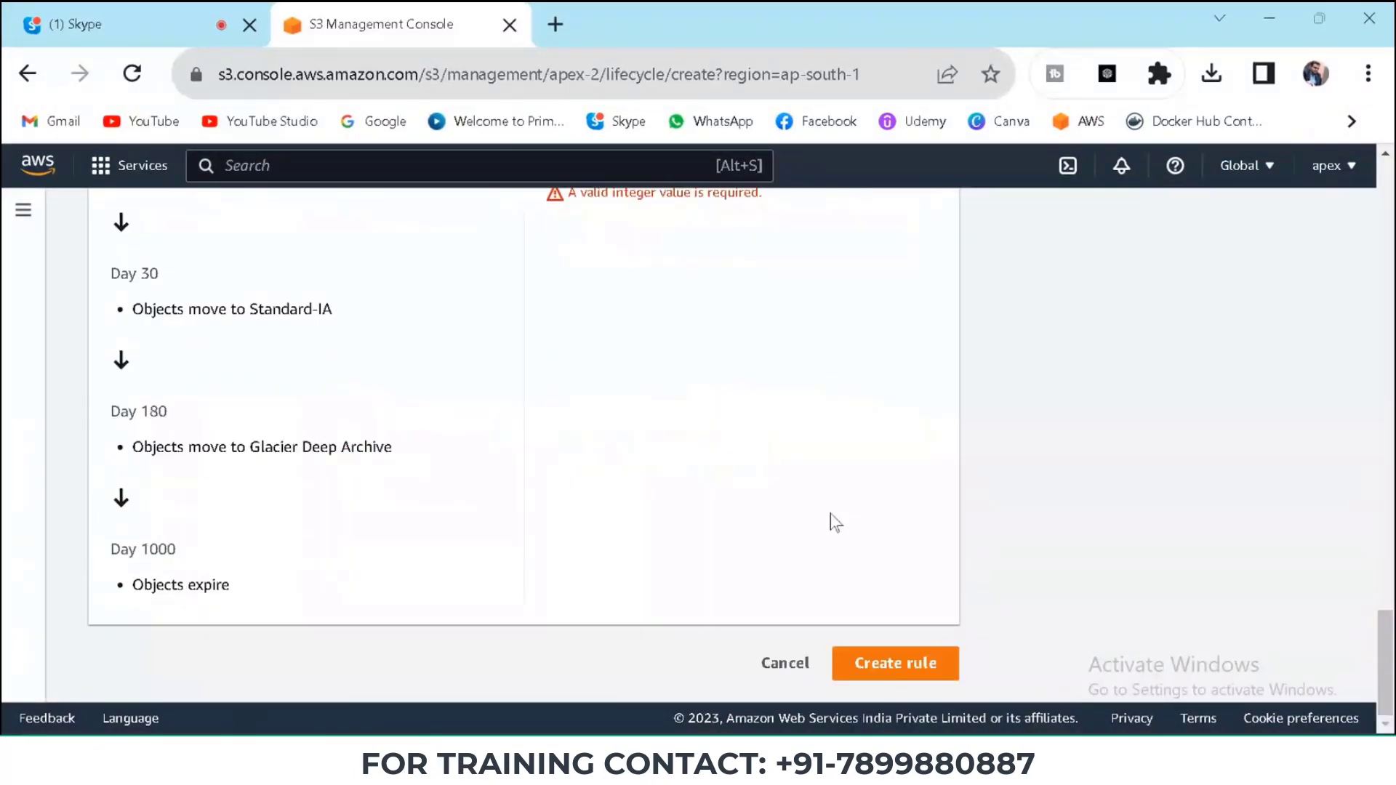
left_click(890, 678)
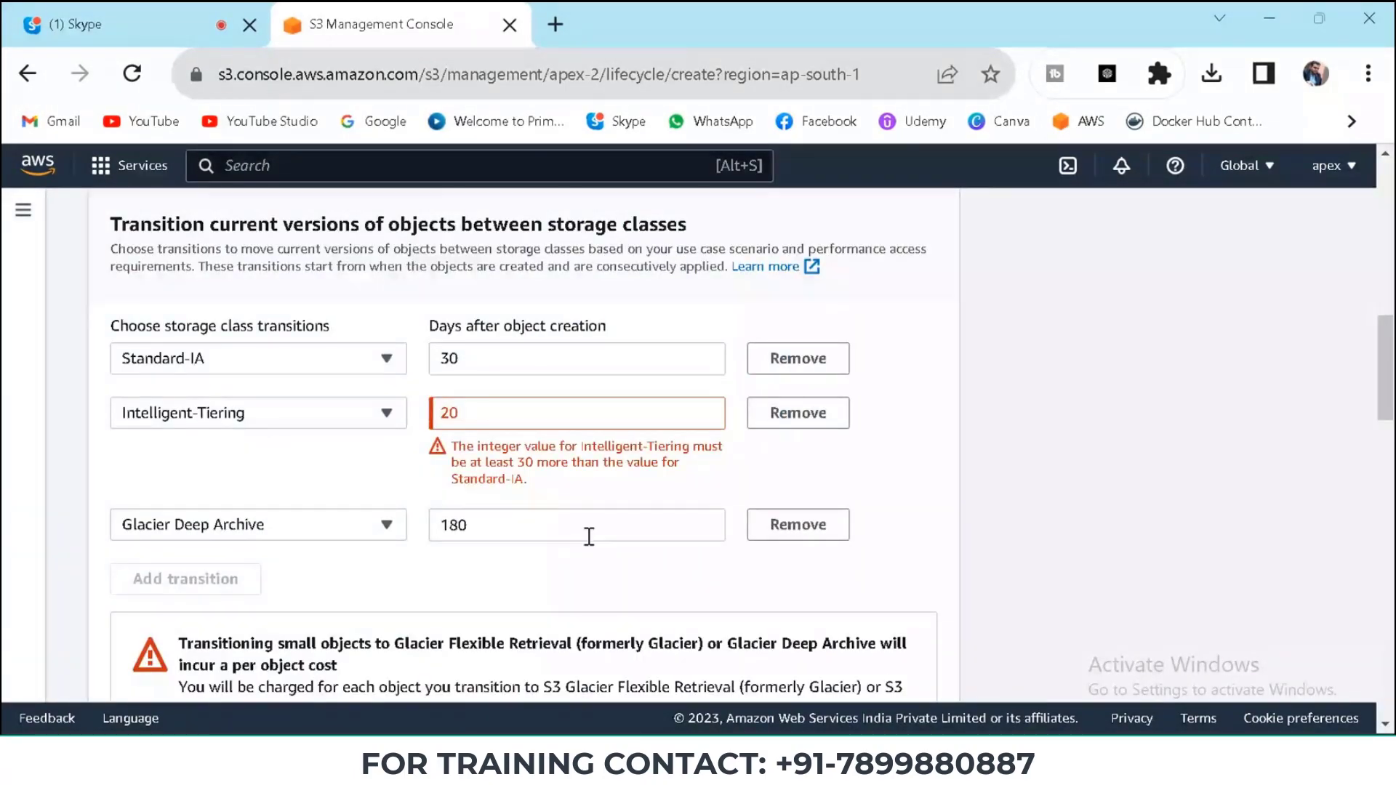
left_click_drag(462, 412, 234, 411)
type("30")
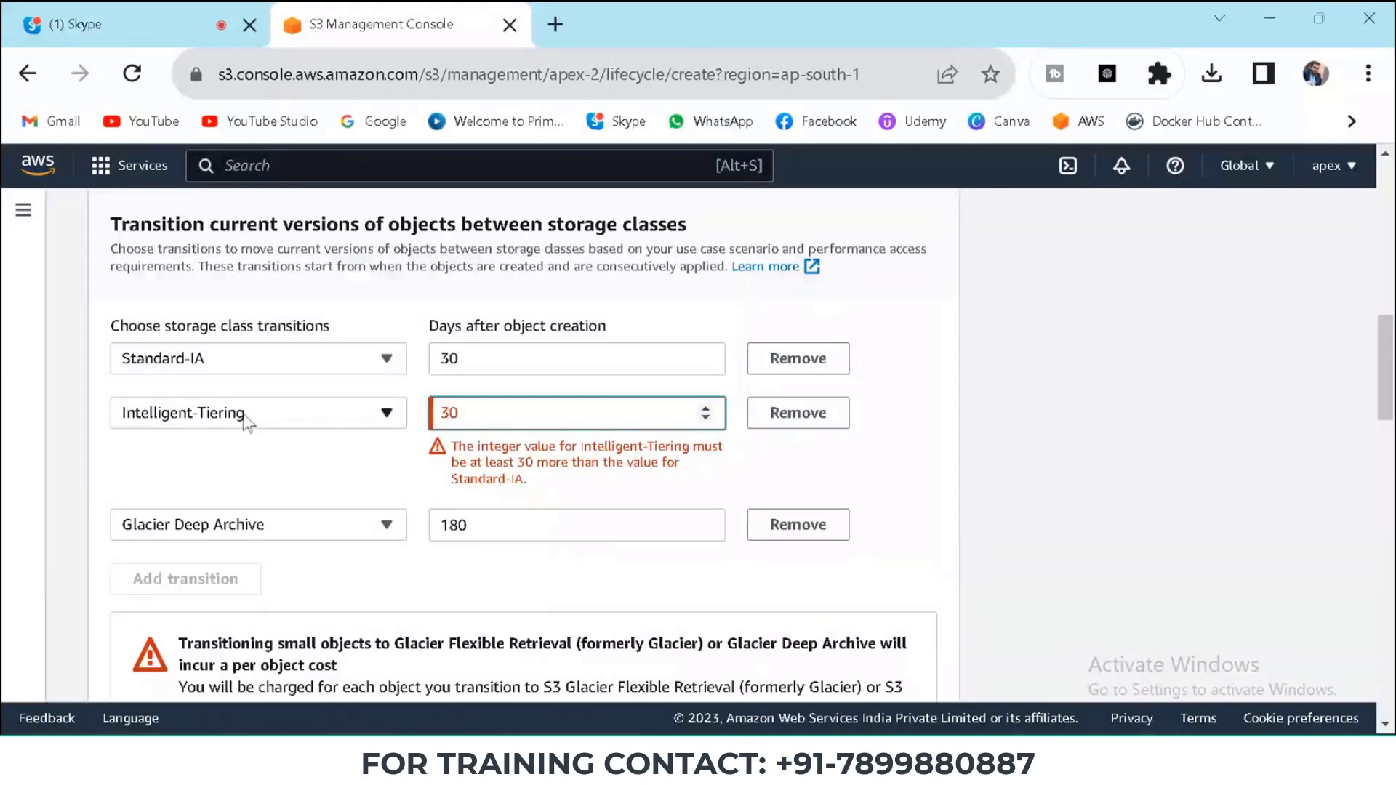
left_click(509, 537)
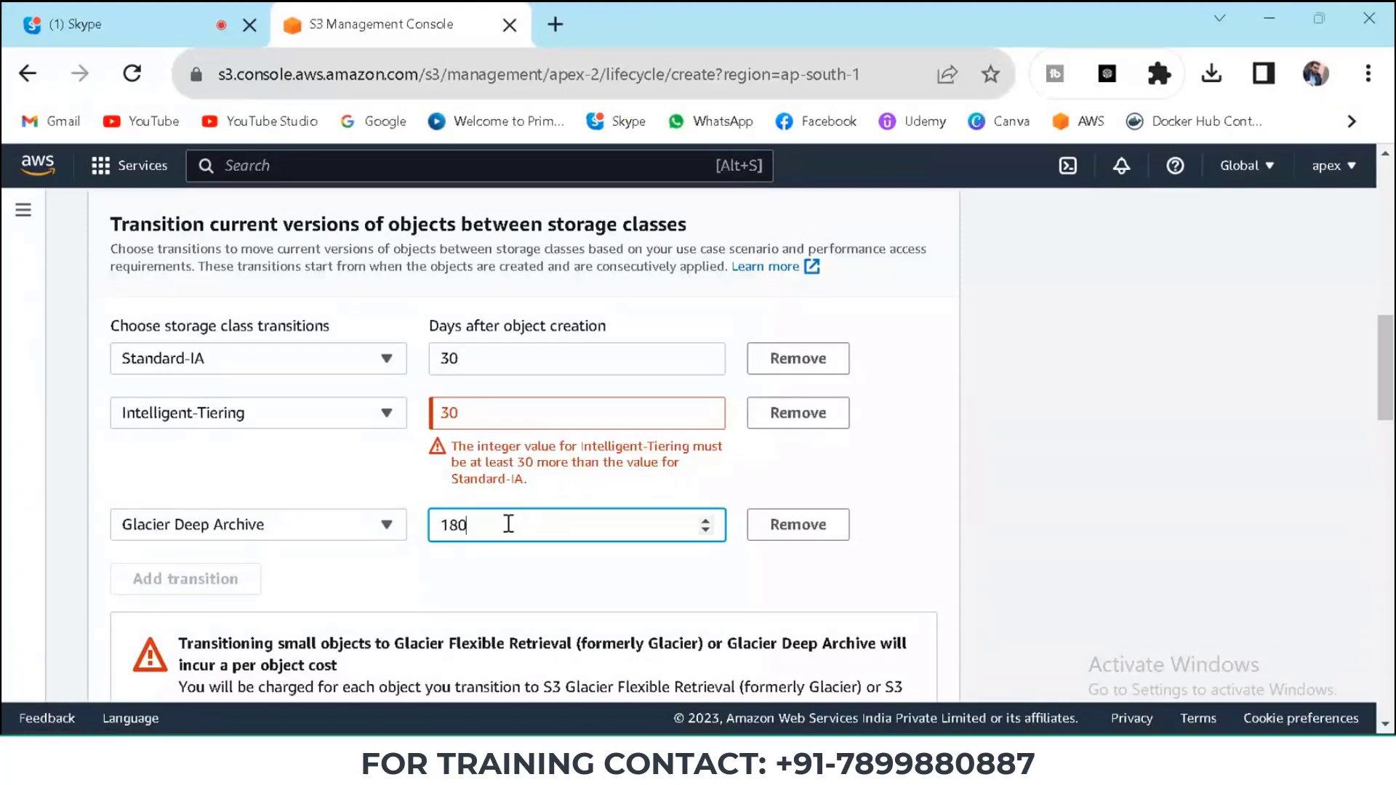
- Set the noncurrent-version transition to Standard-IA at 30 days after objects become noncurrent
scroll(508, 524, "down", 15)
scroll(508, 524, "up", 8)
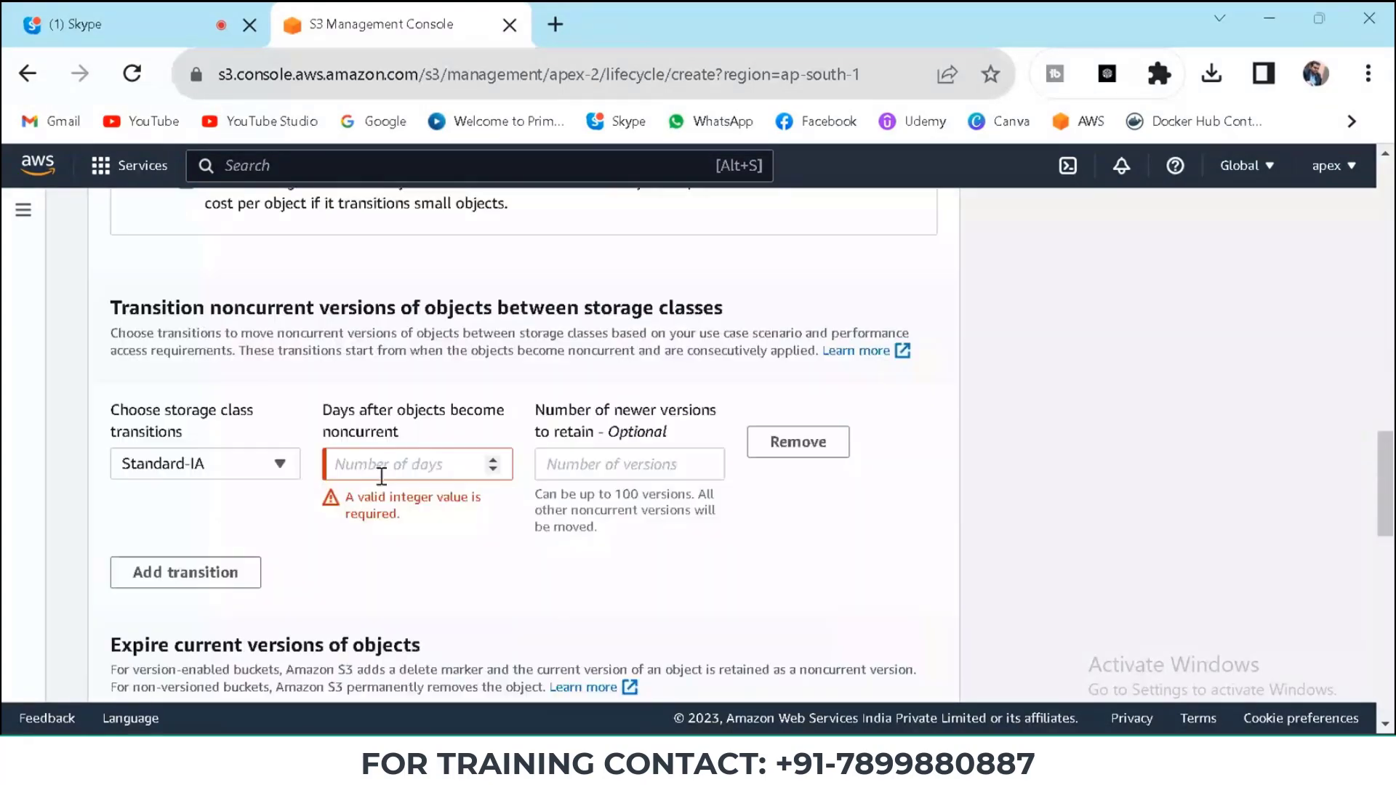
left_click(395, 475)
type("30")
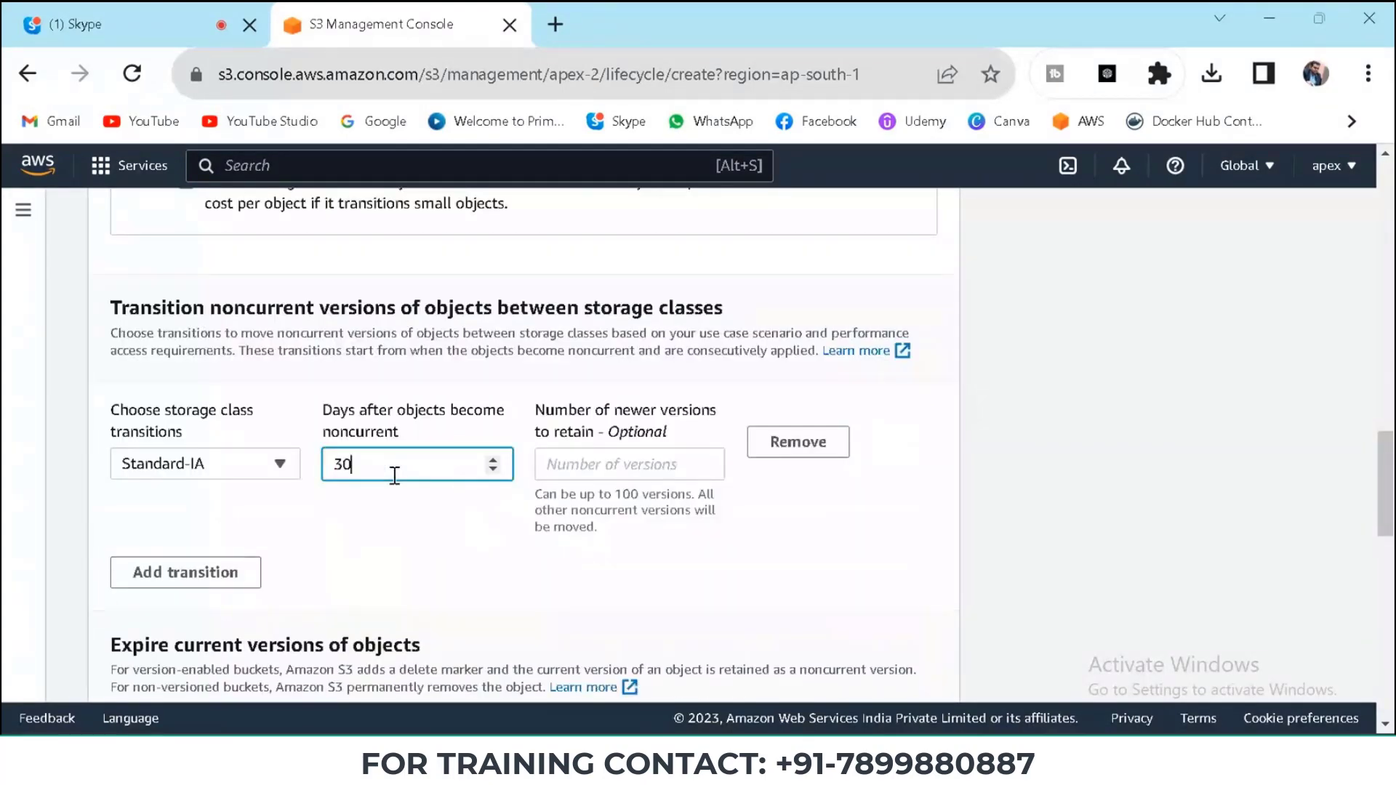
- Retry creating the rule, and set the current-version Intelligent-Tiering transition to 60 days after object creation
scroll(395, 475, "down", 15)
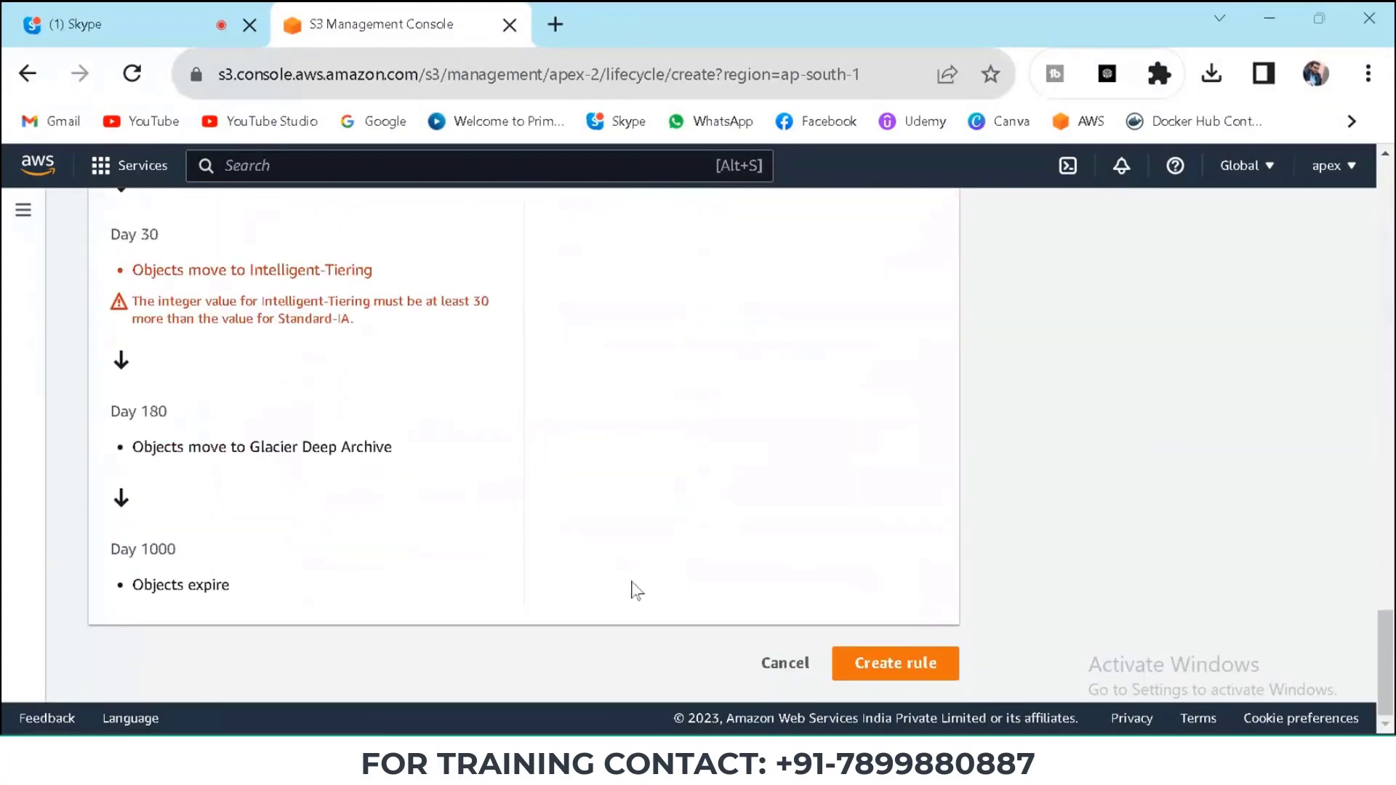
left_click(848, 671)
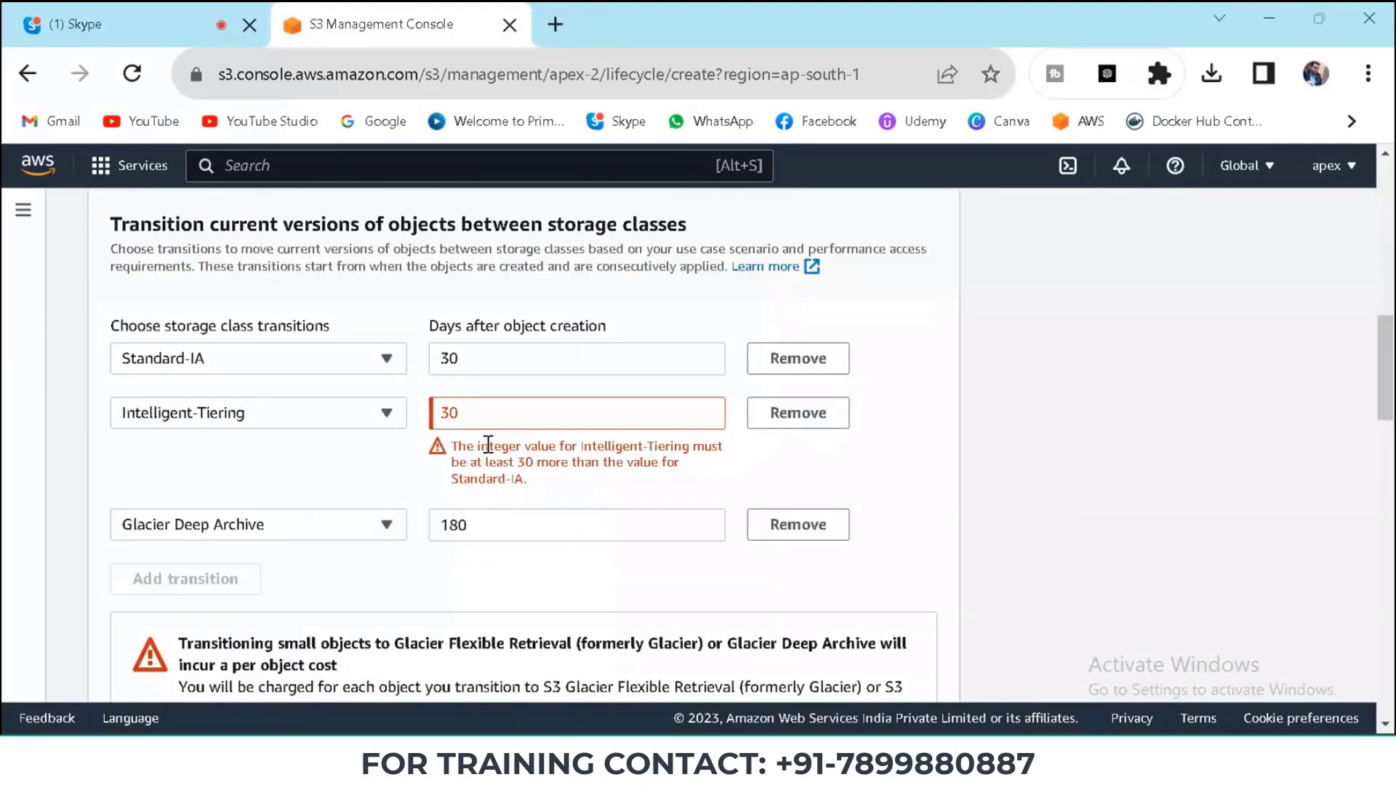
left_click(291, 414)
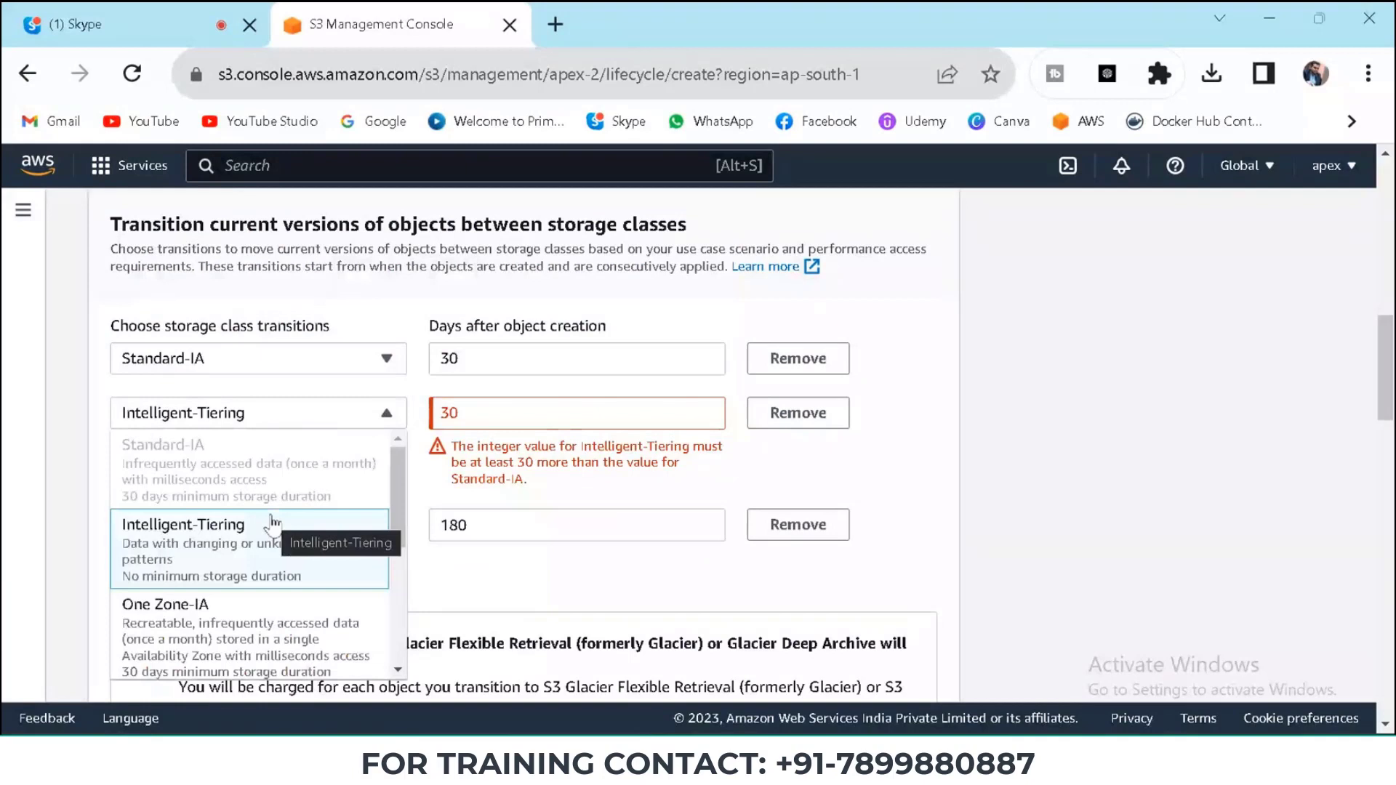
left_click(155, 578)
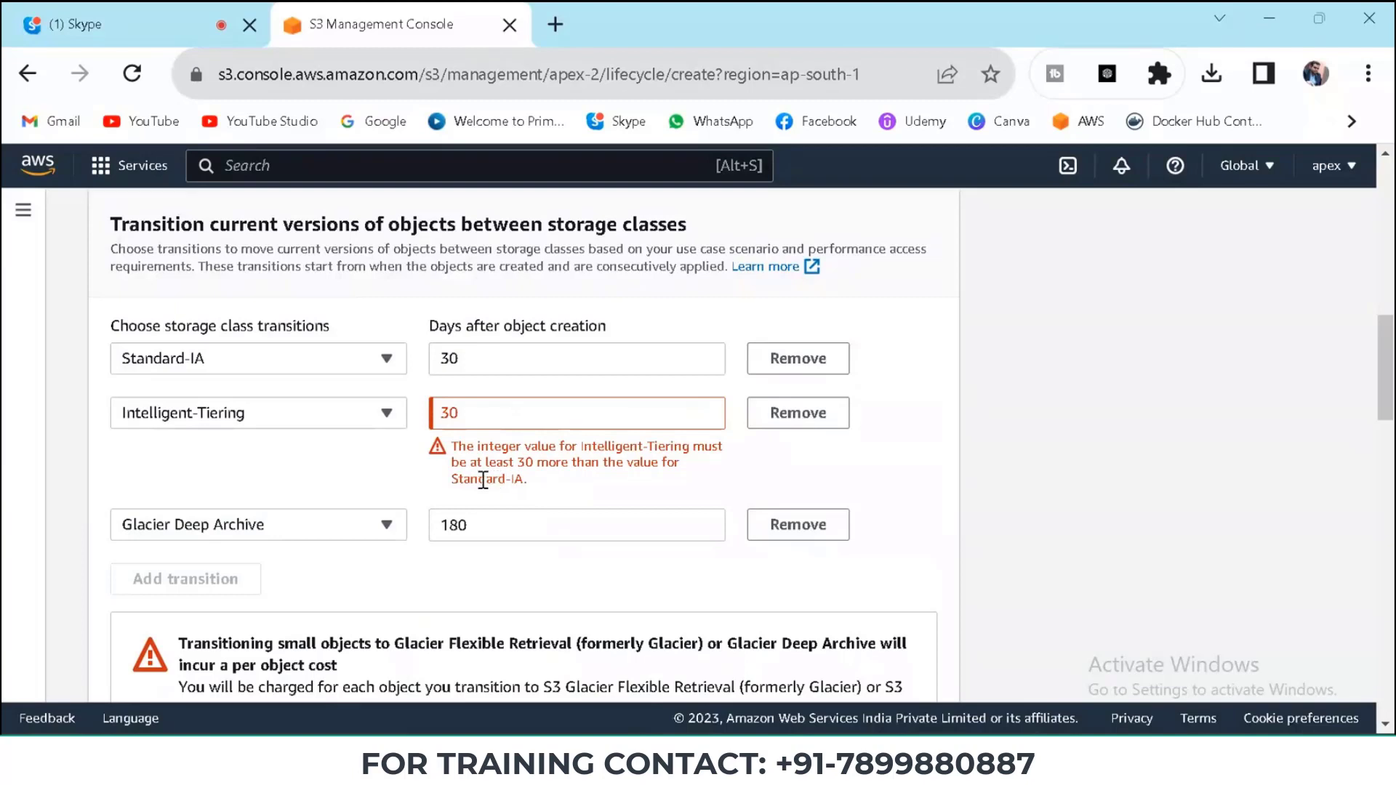
double_click(489, 411)
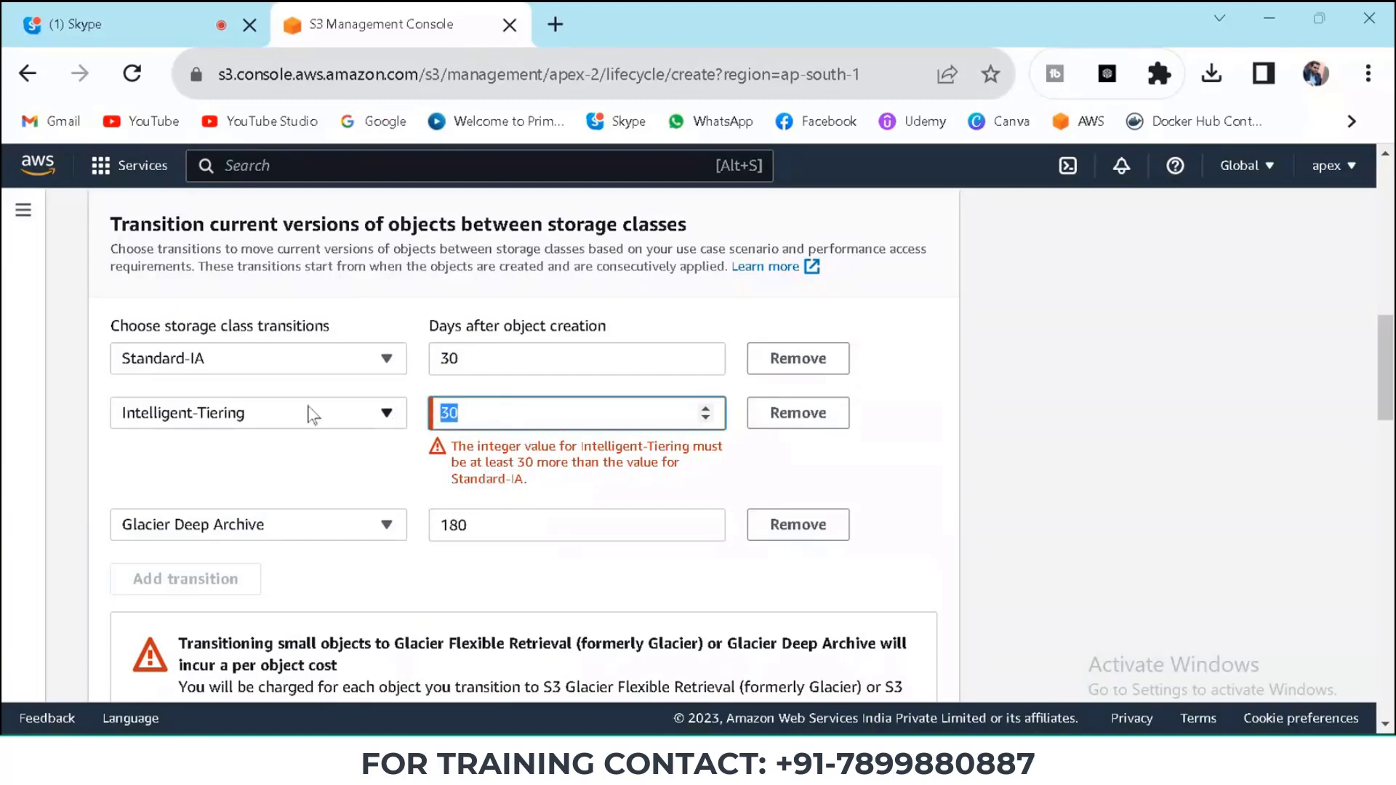
type("60")
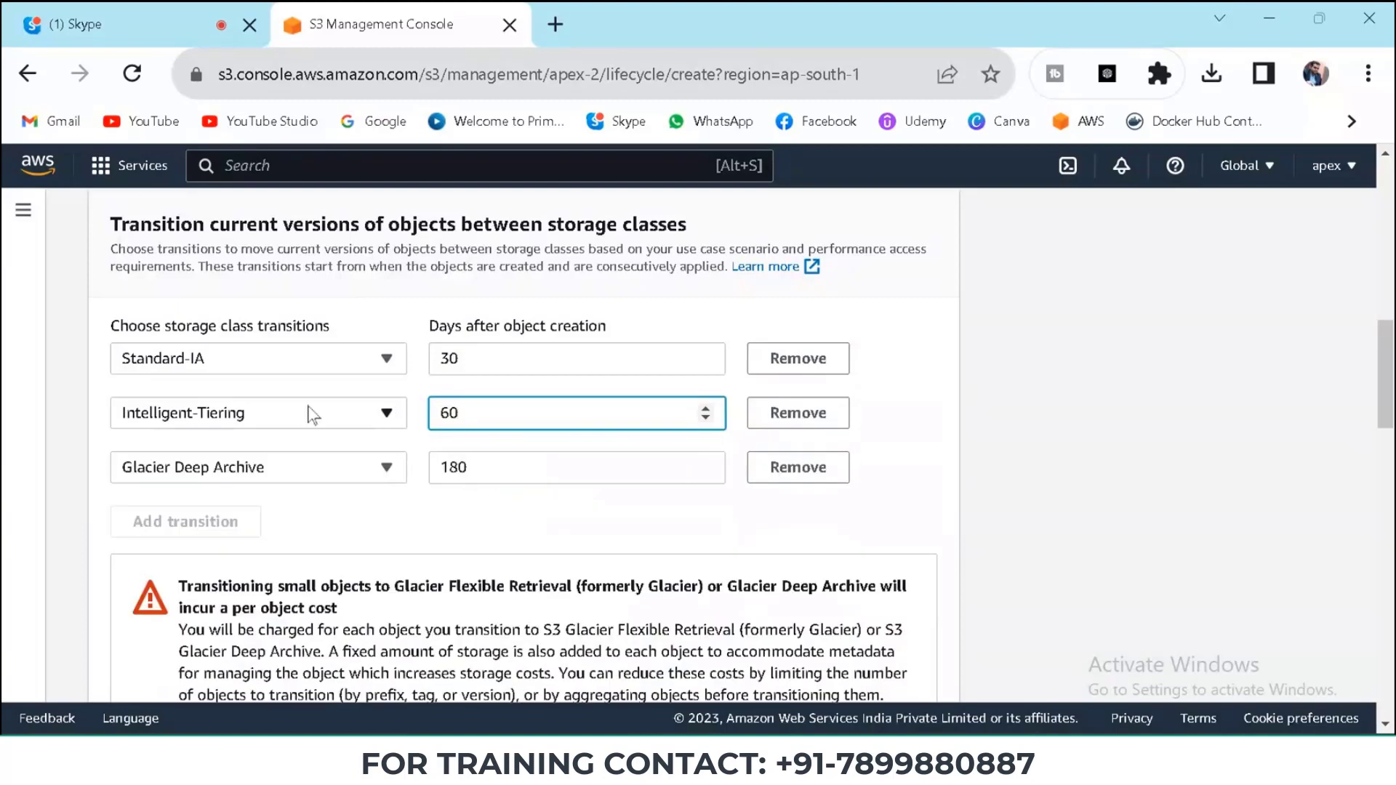
- Check the noncurrent-version settings and the action timeline, and create the "apex lifecycle" rule
scroll(671, 499, "down", 10)
scroll(670, 498, "up", 11)
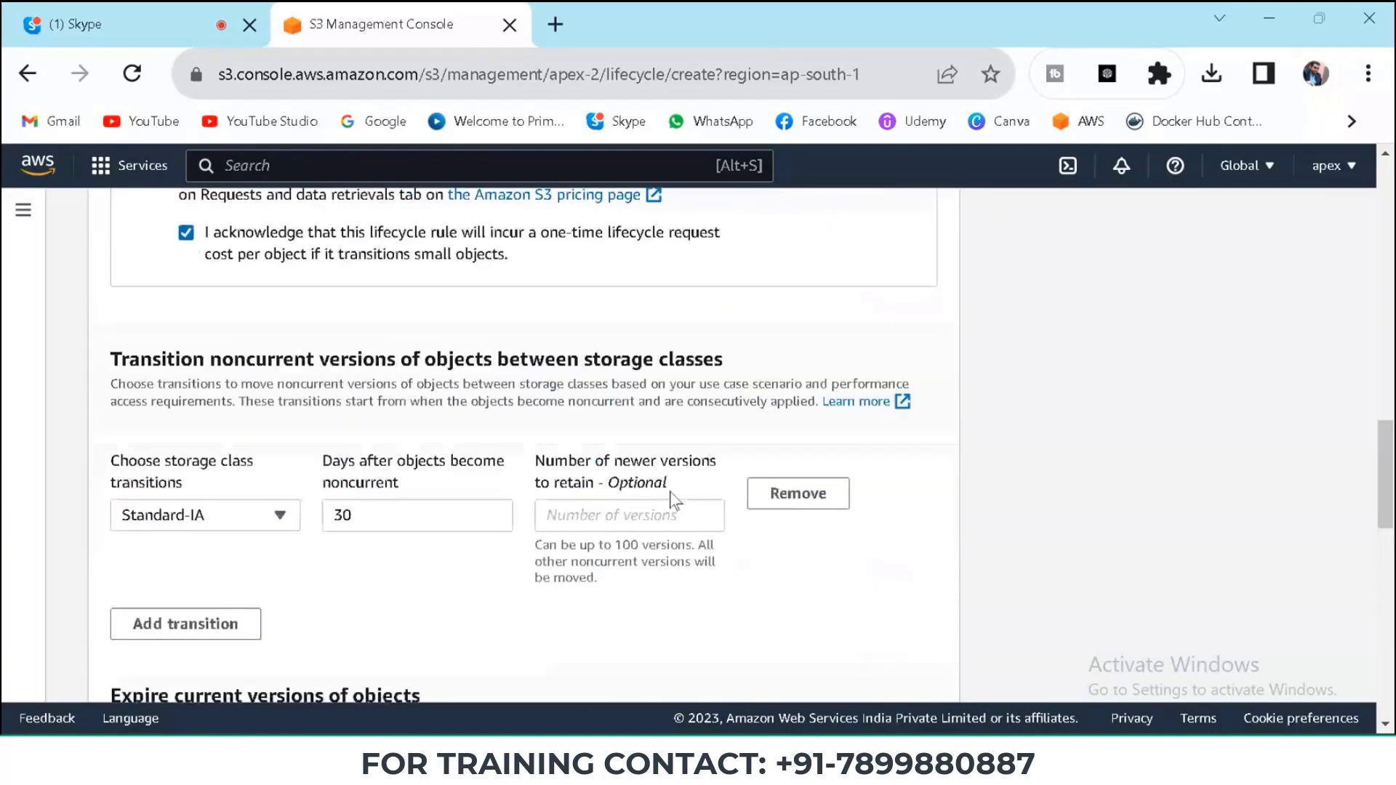
scroll(833, 593, "down", 15)
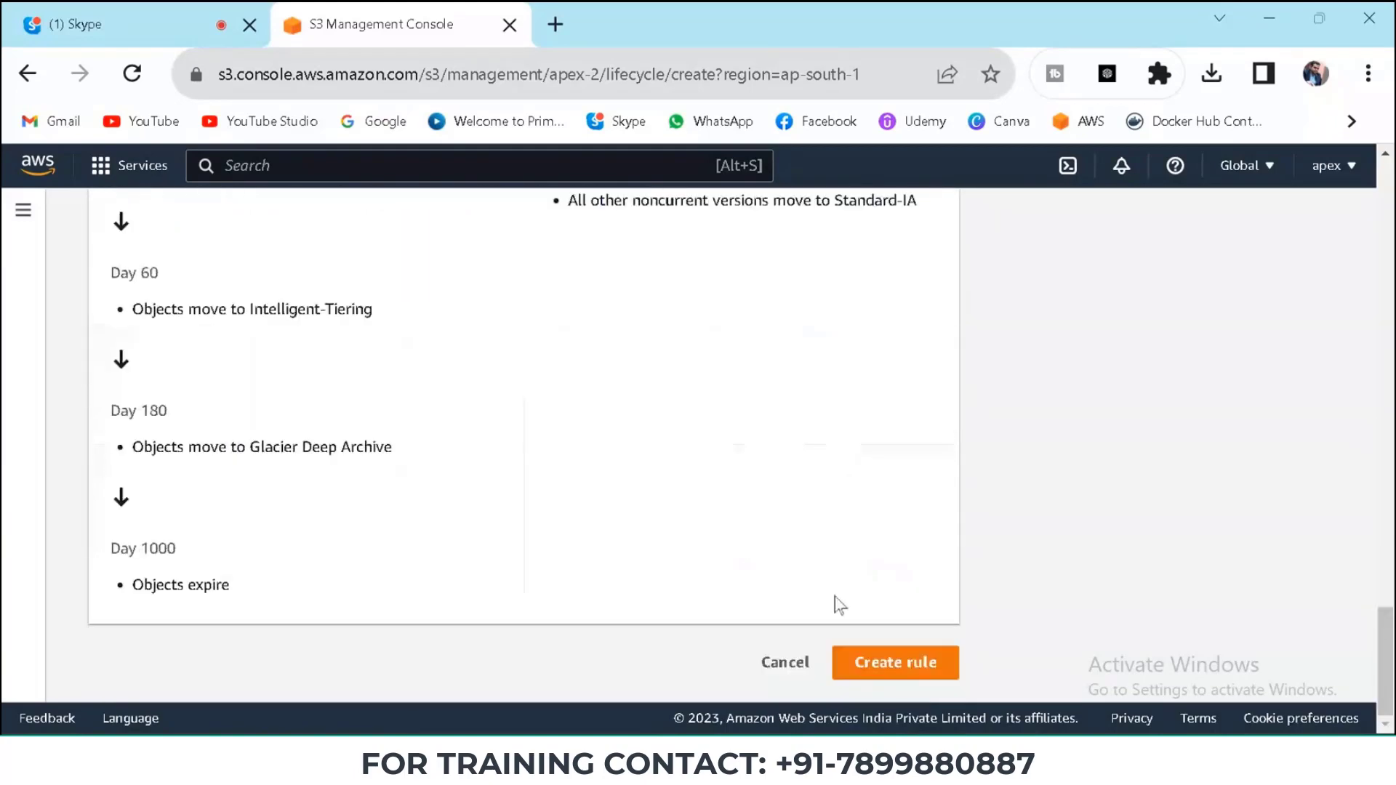
left_click(856, 663)
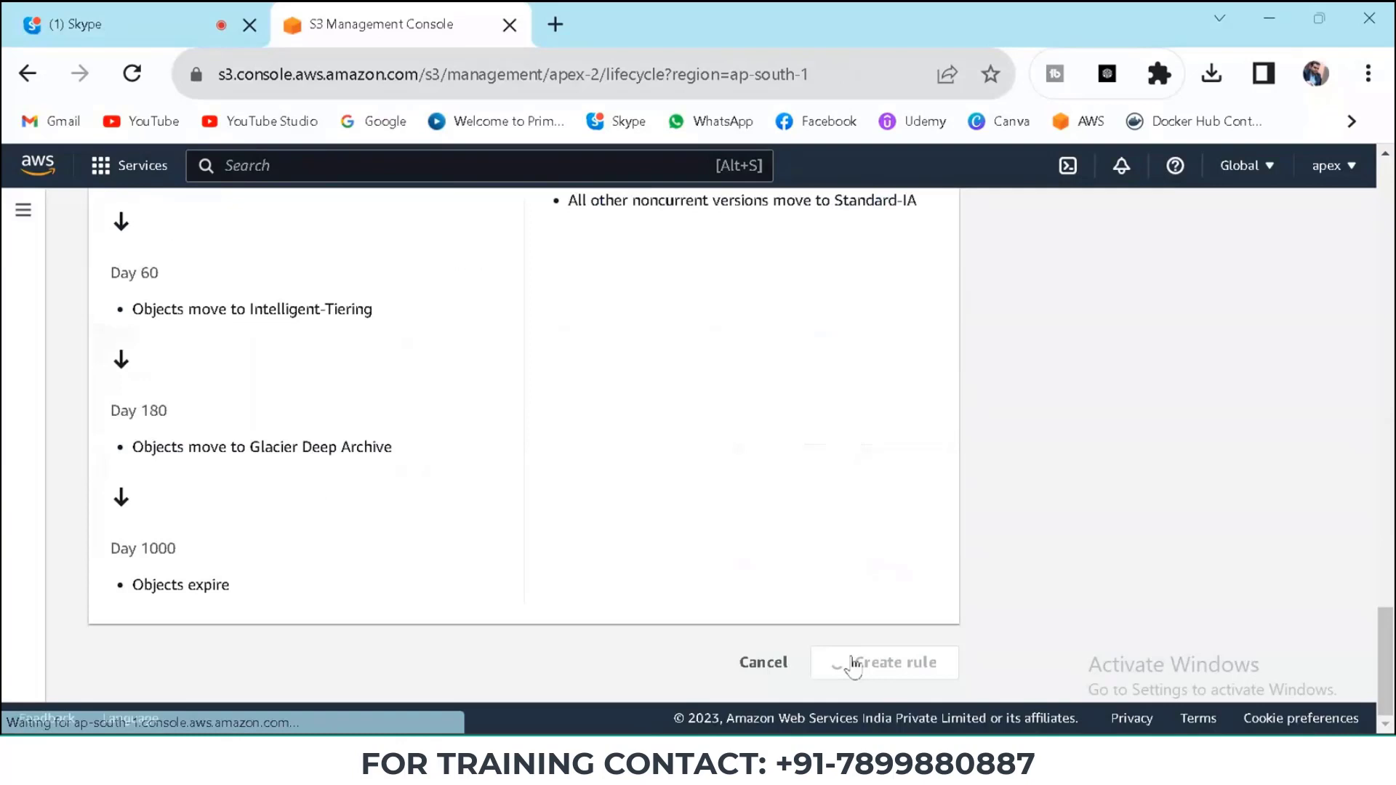
- Open the "apex lifecycle" rule from the lifecycle rules list and examine its configuration and its transition and expiration timeline
scroll(815, 511, "down", 3)
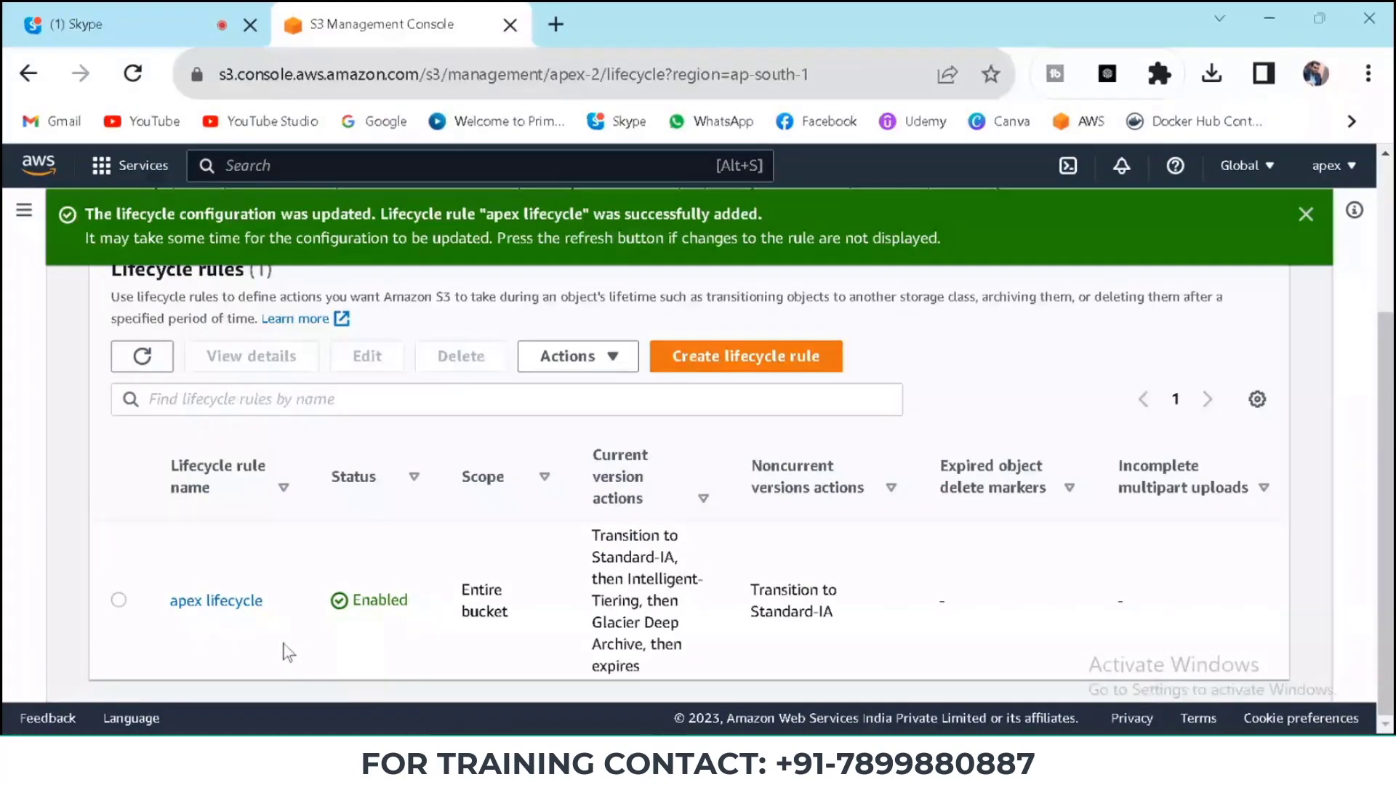
scroll(222, 627, "up", 3)
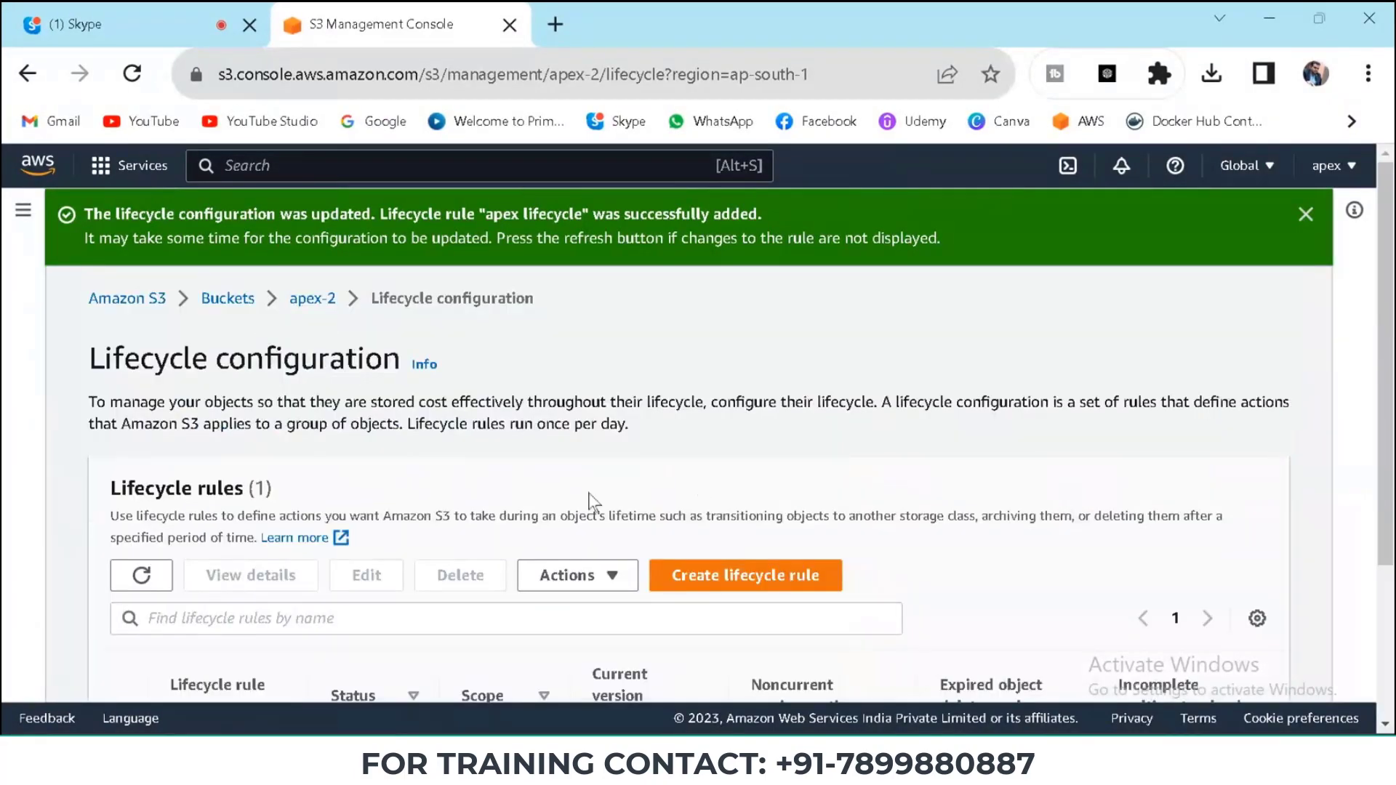
scroll(626, 618, "down", 3)
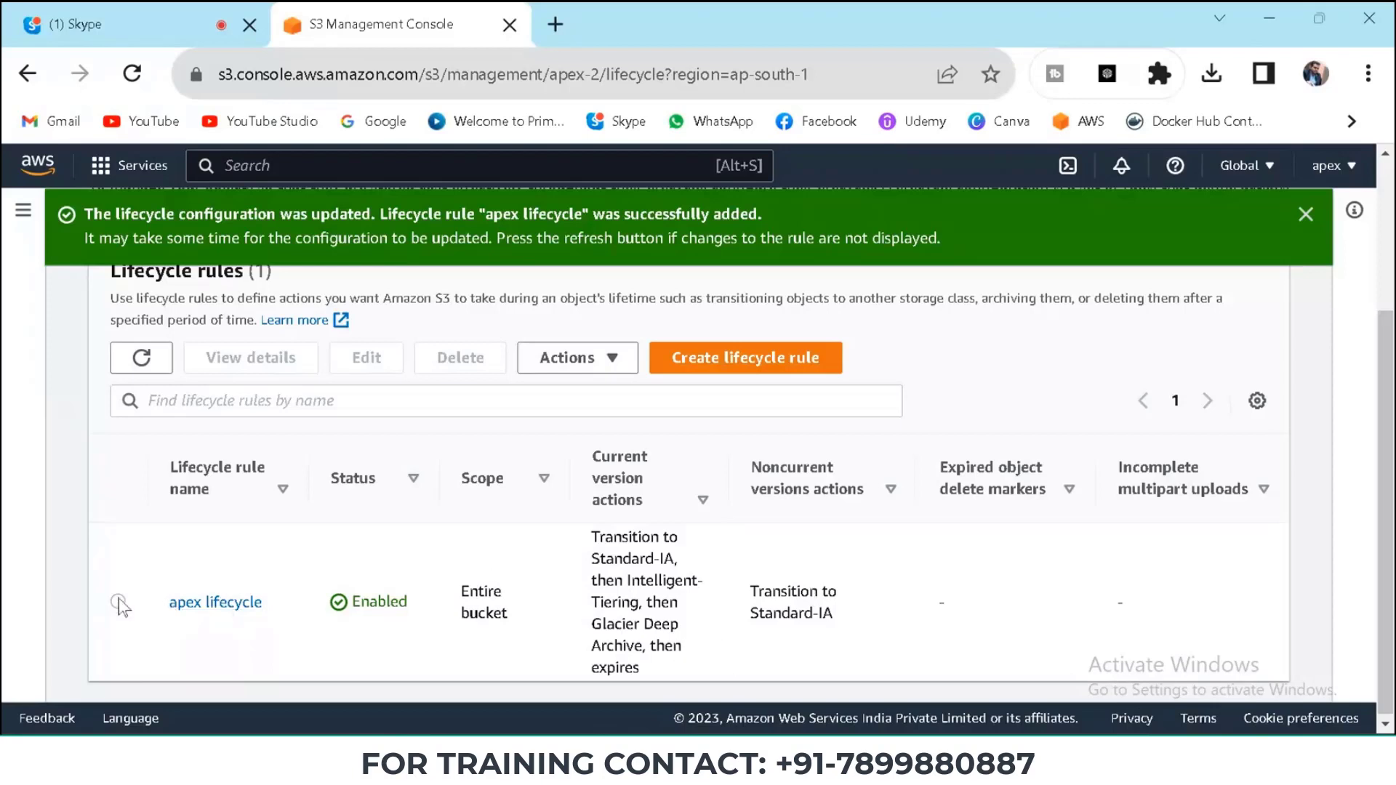
left_click(225, 607)
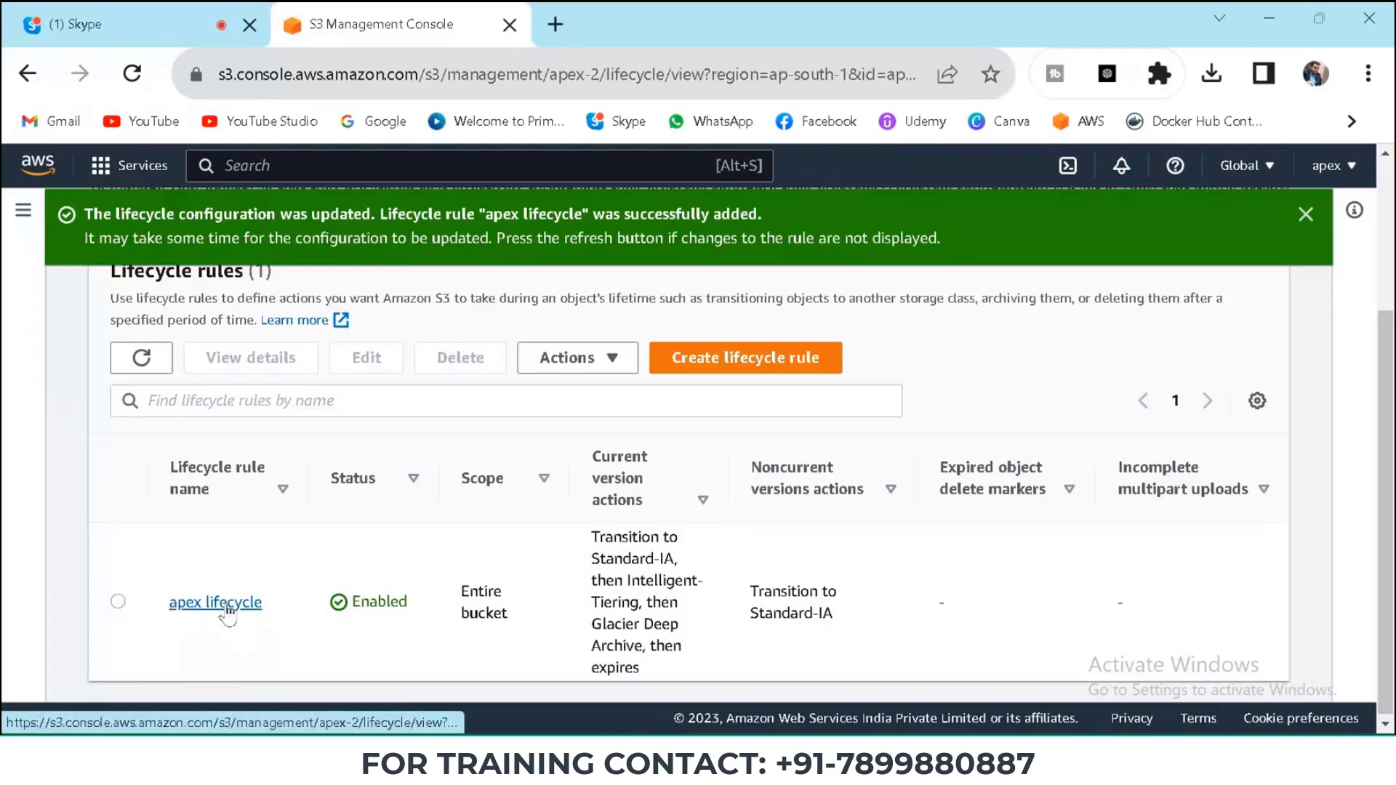
scroll(240, 480, "down", 3)
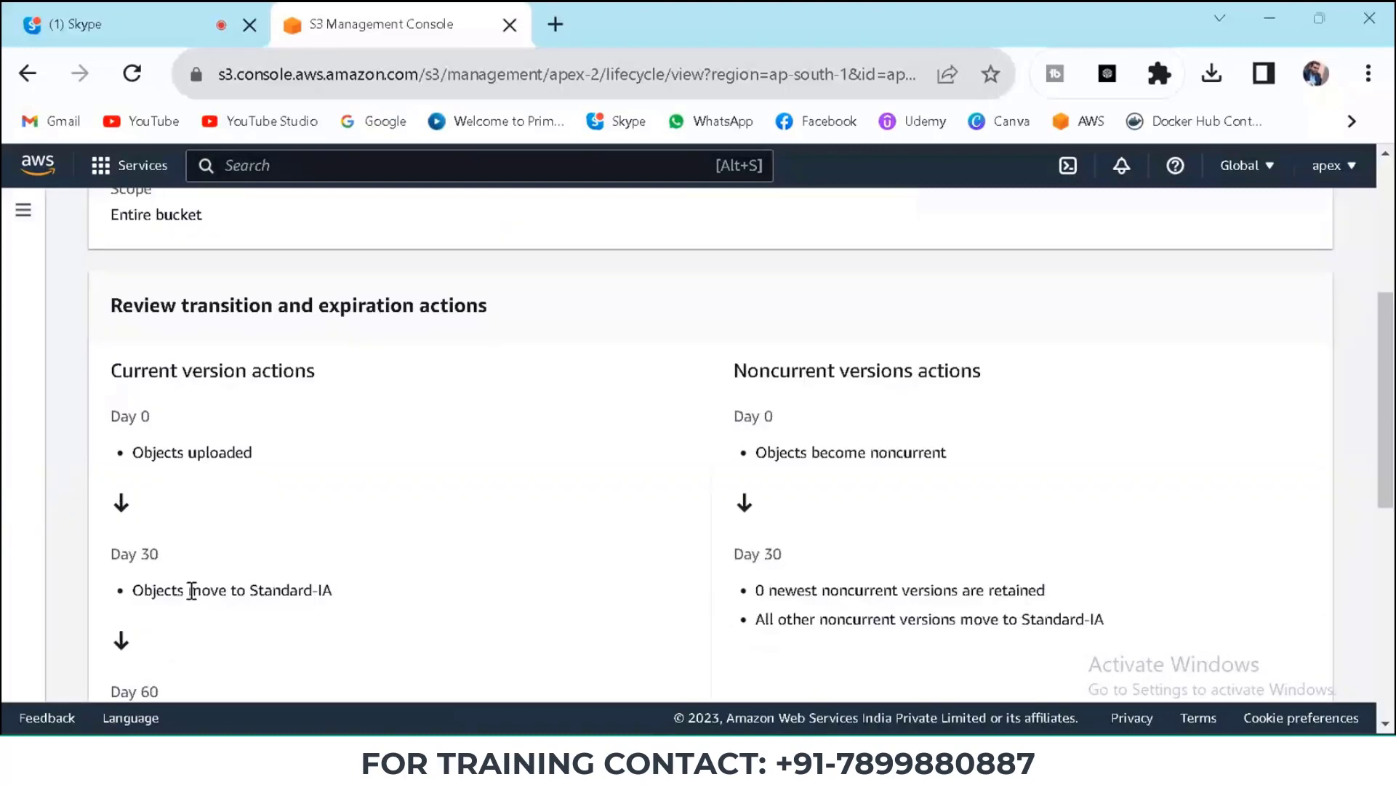
scroll(182, 595, "down", 2)
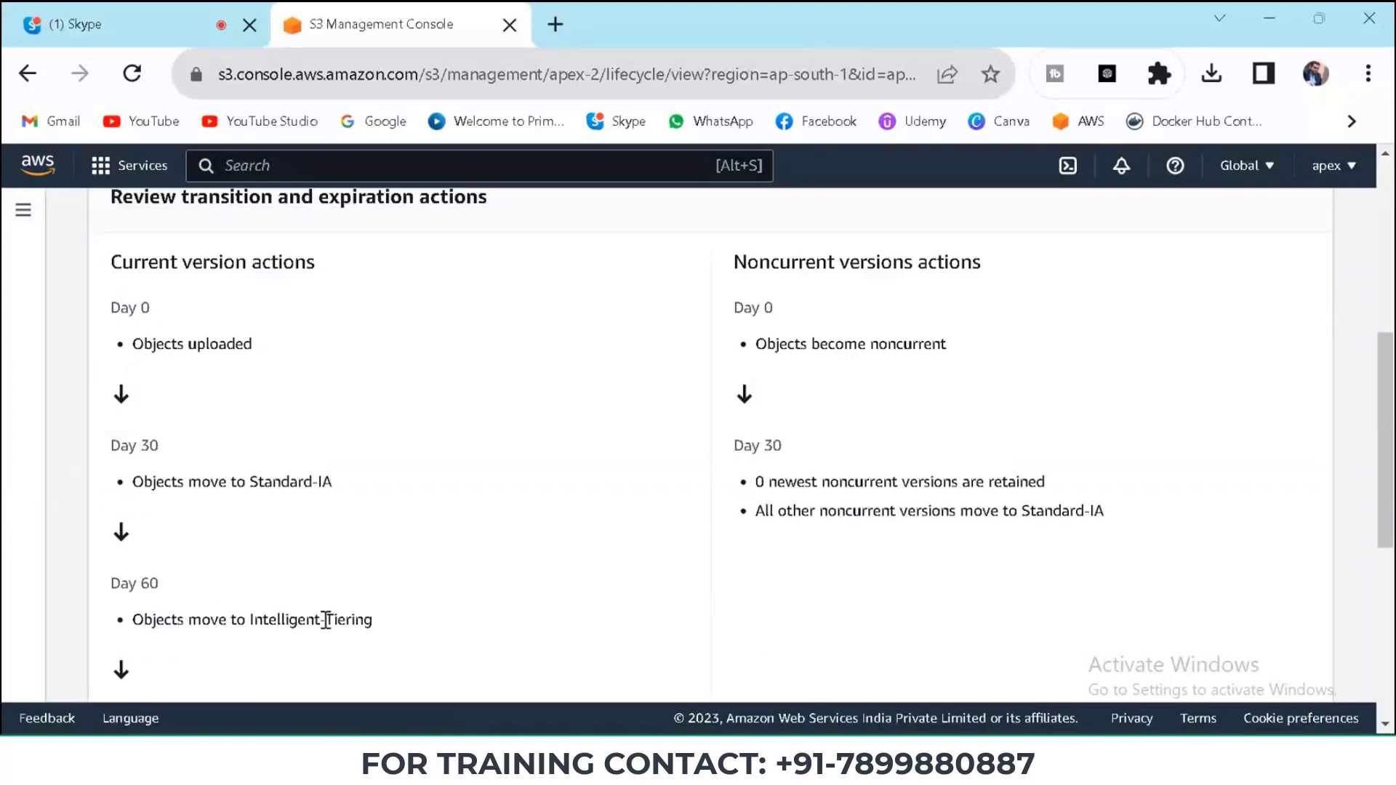
scroll(327, 620, "down", 3)
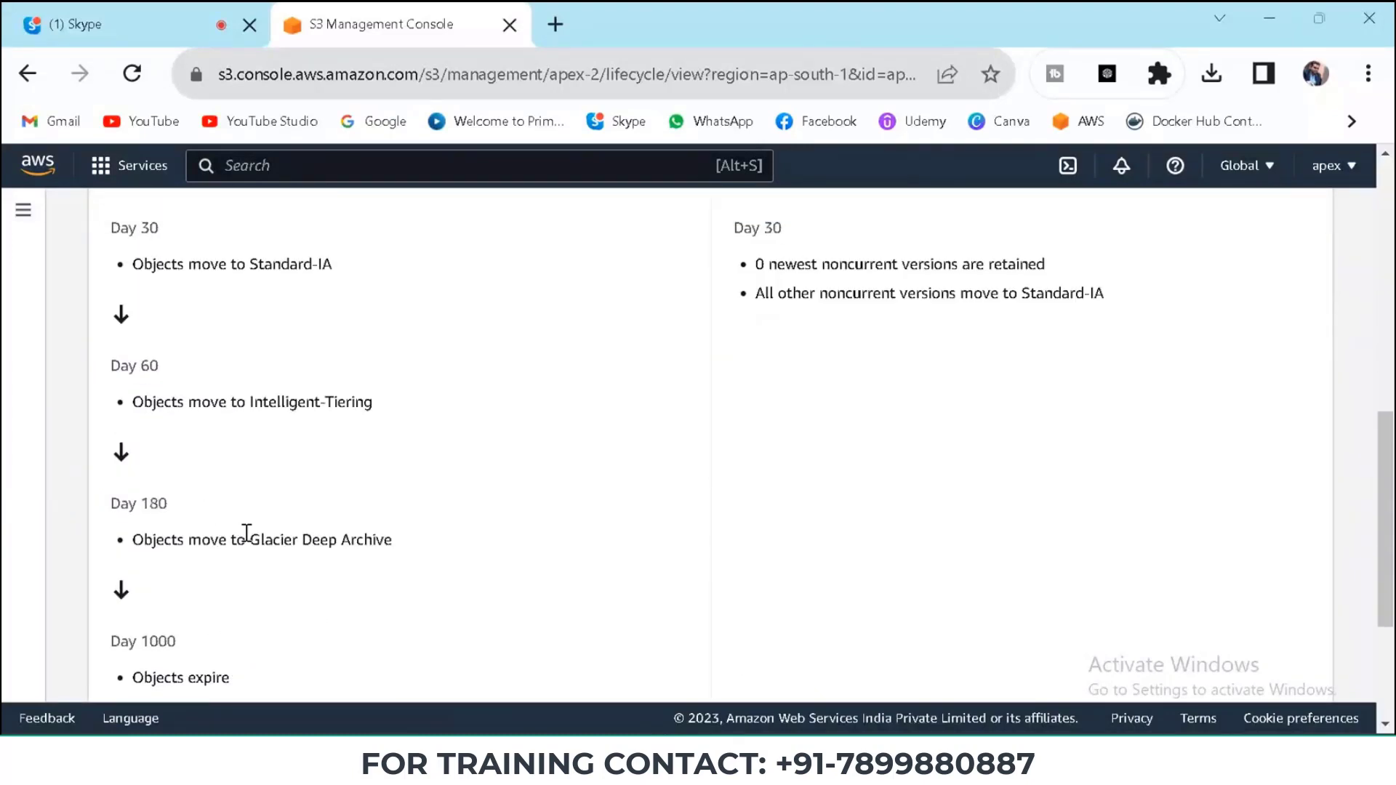
left_click_drag(245, 538, 458, 570)
scroll(213, 549, "down", 3)
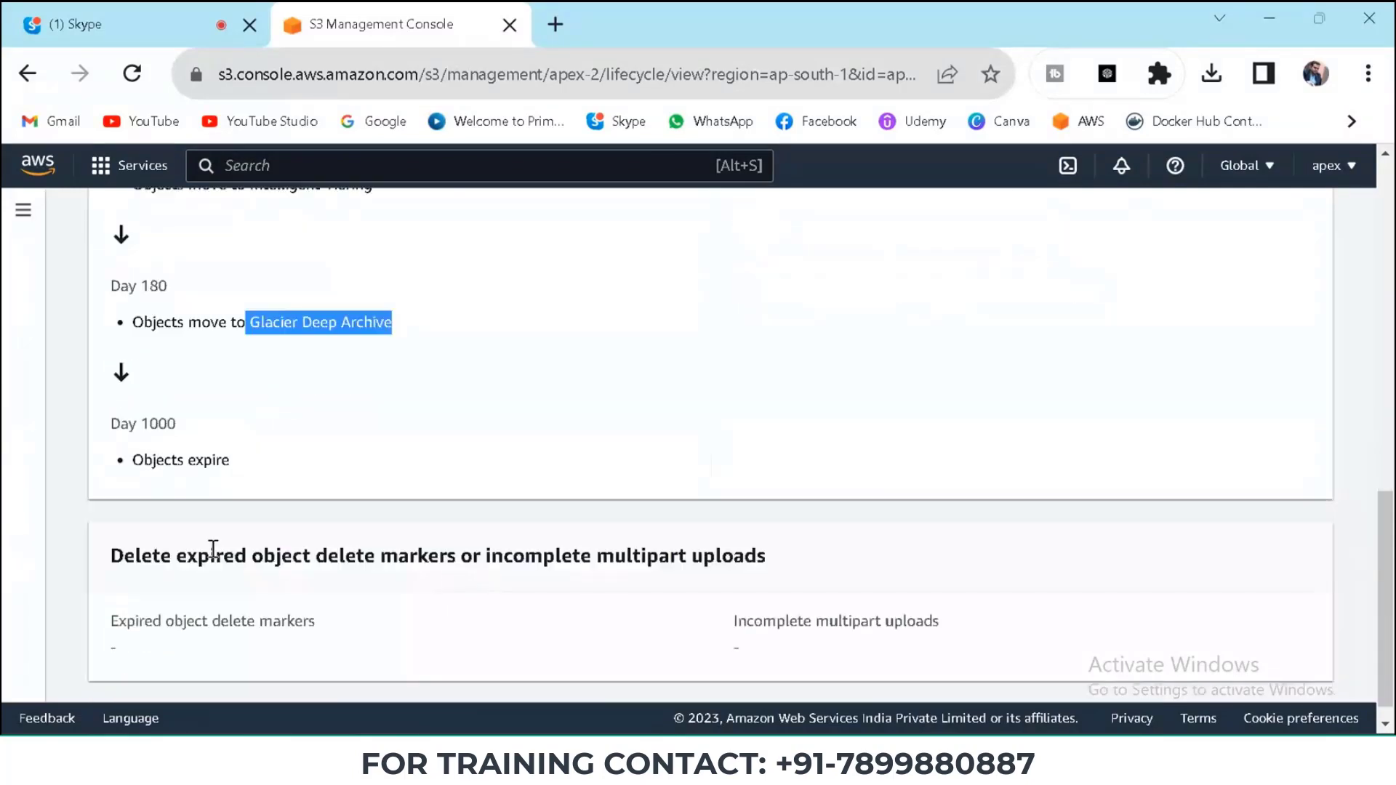
left_click_drag(134, 461, 255, 474)
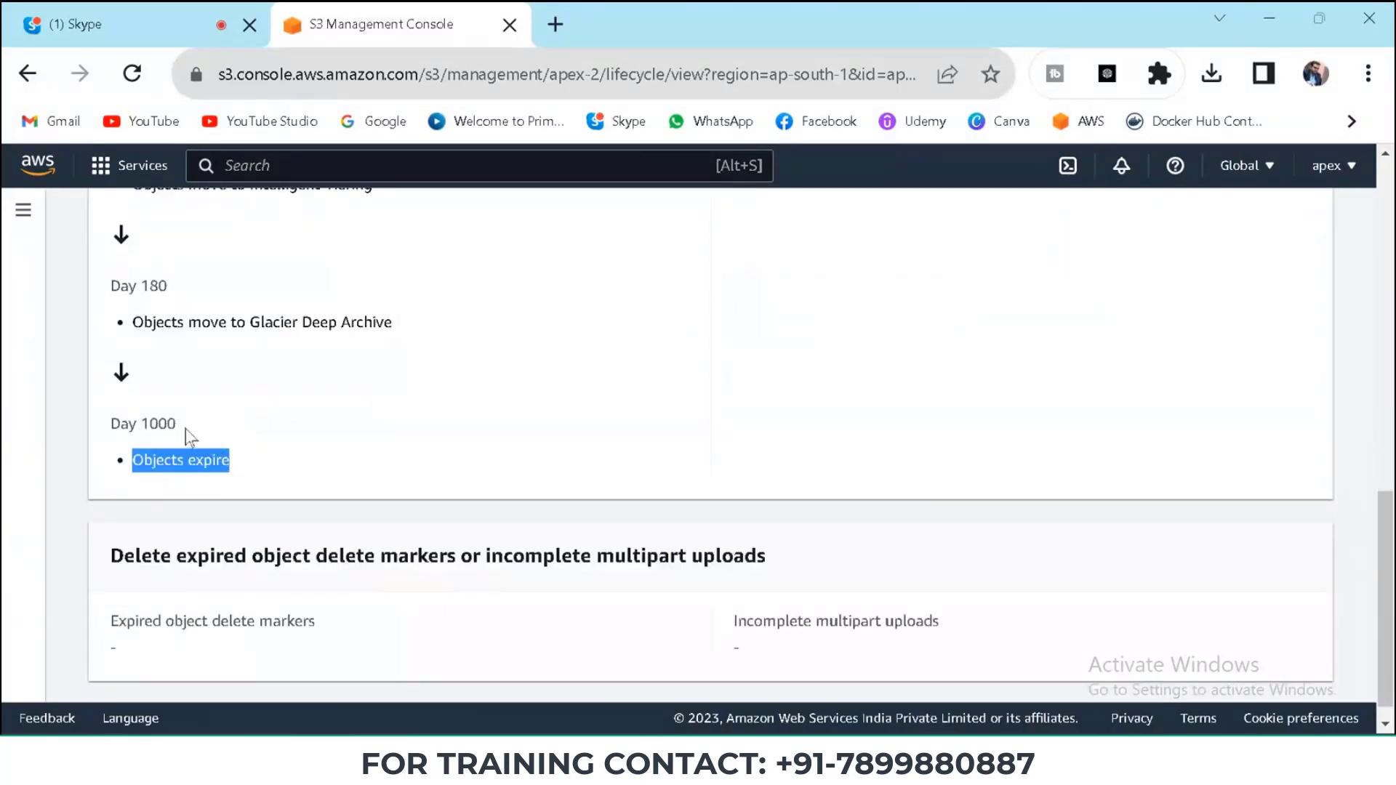
left_click_drag(185, 429, 4, 432)
left_click(580, 393)
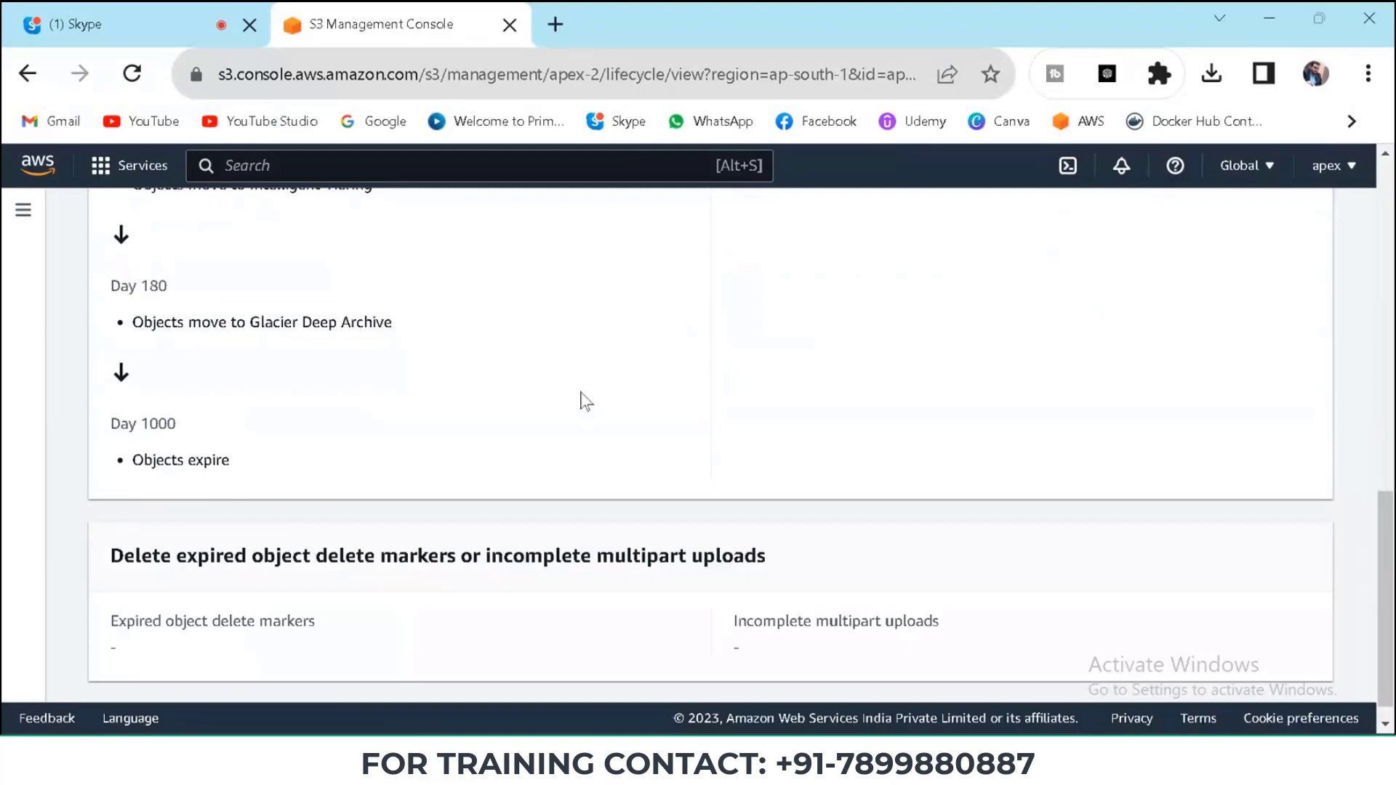
scroll(586, 401, "down", 1)
scroll(586, 401, "up", 15)
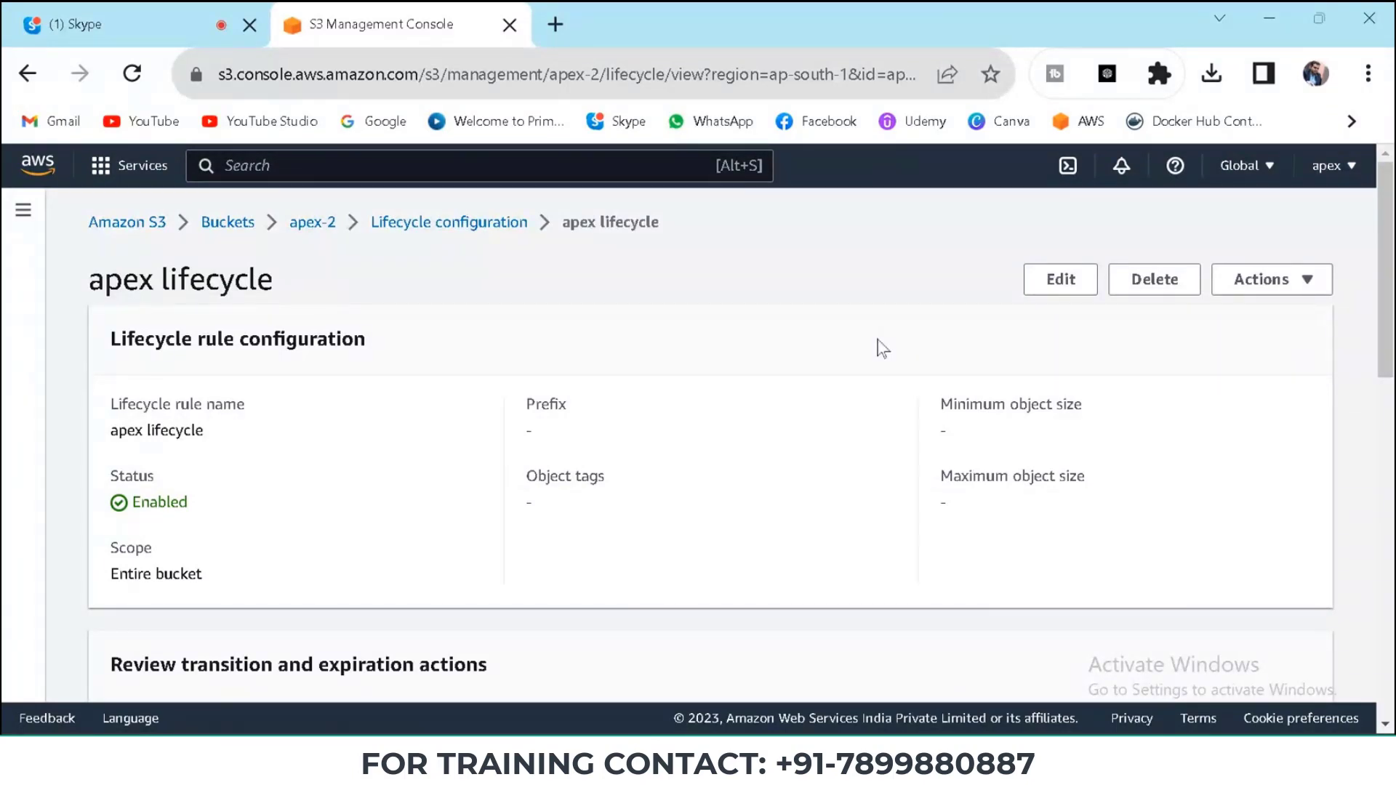
- Delete the "apex lifecycle" rule from bucket apex-2 and return to the bucket list
left_click(1179, 285)
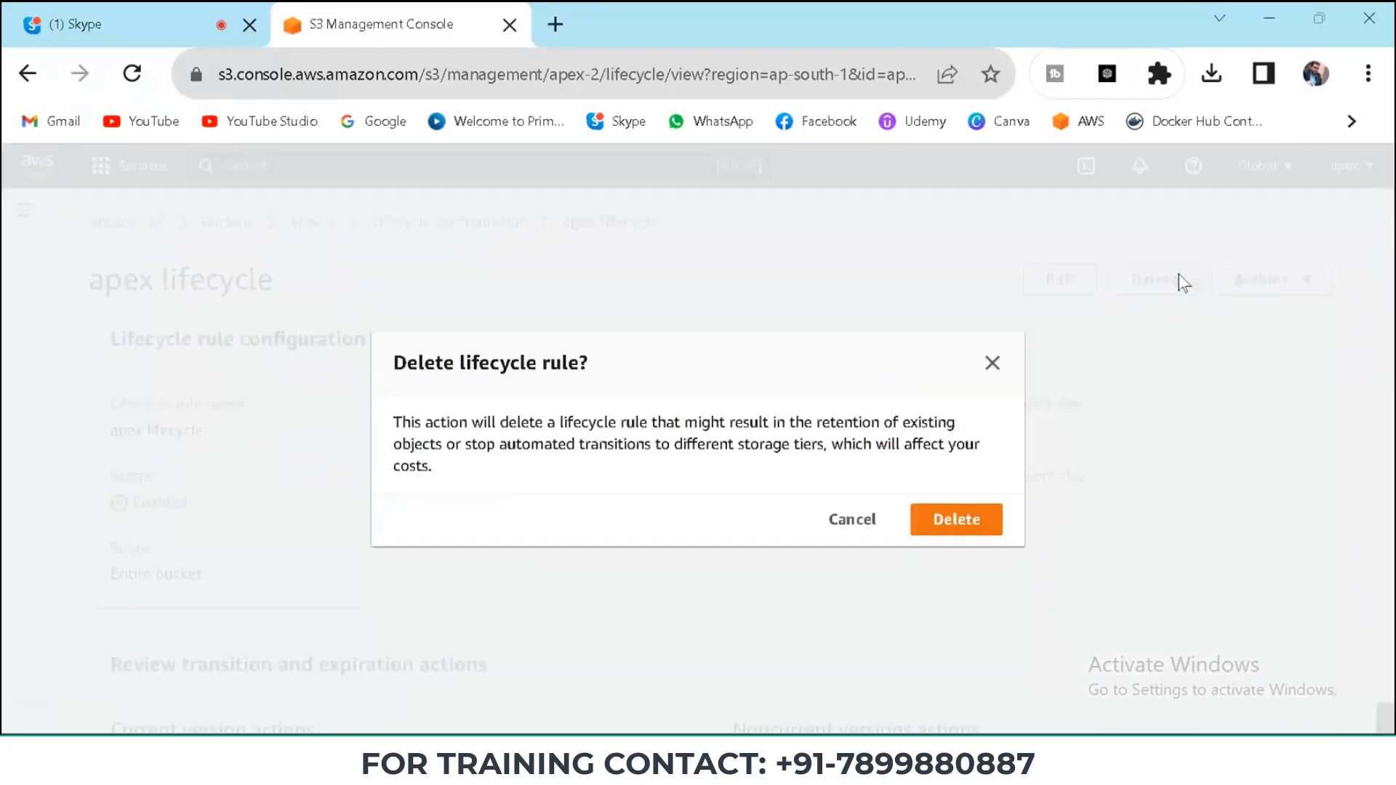
left_click(975, 519)
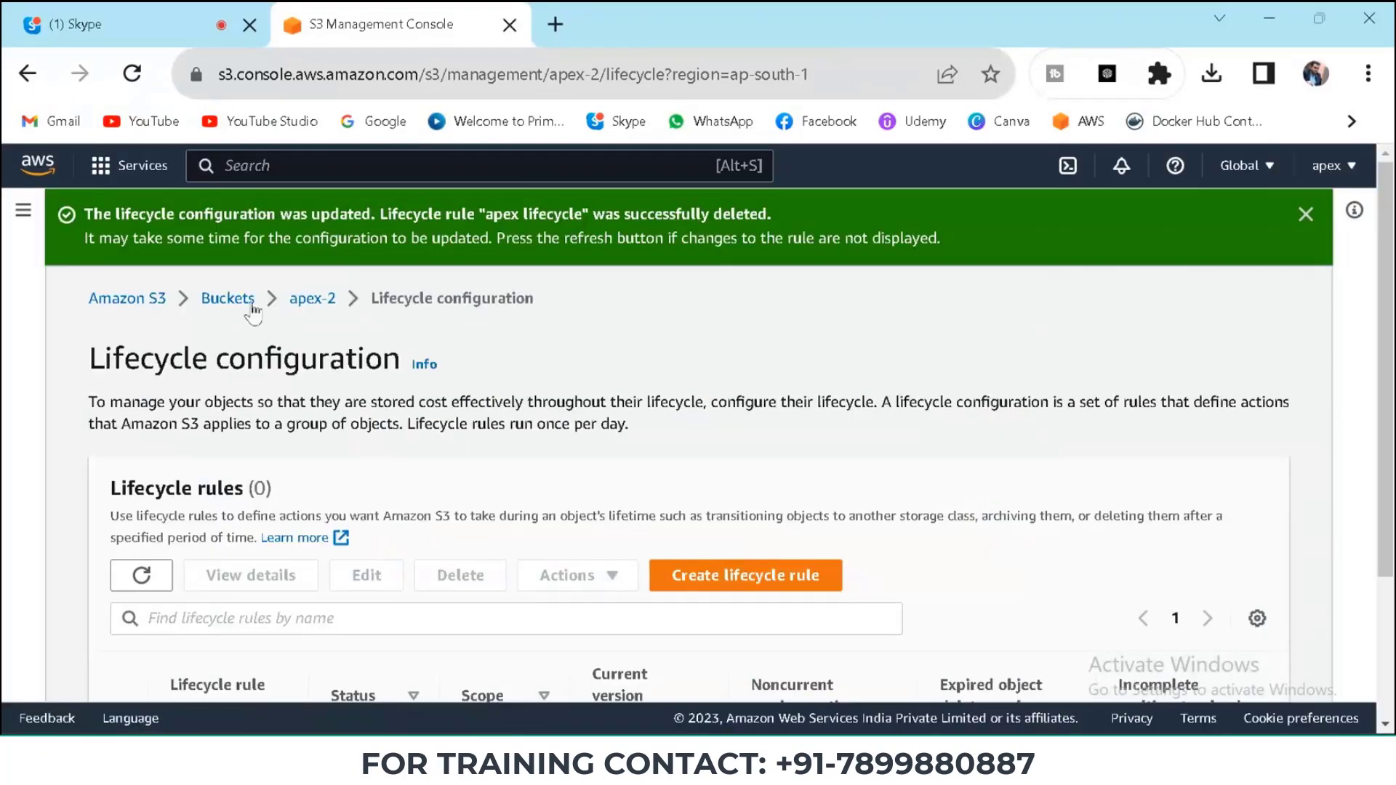
left_click(246, 312)
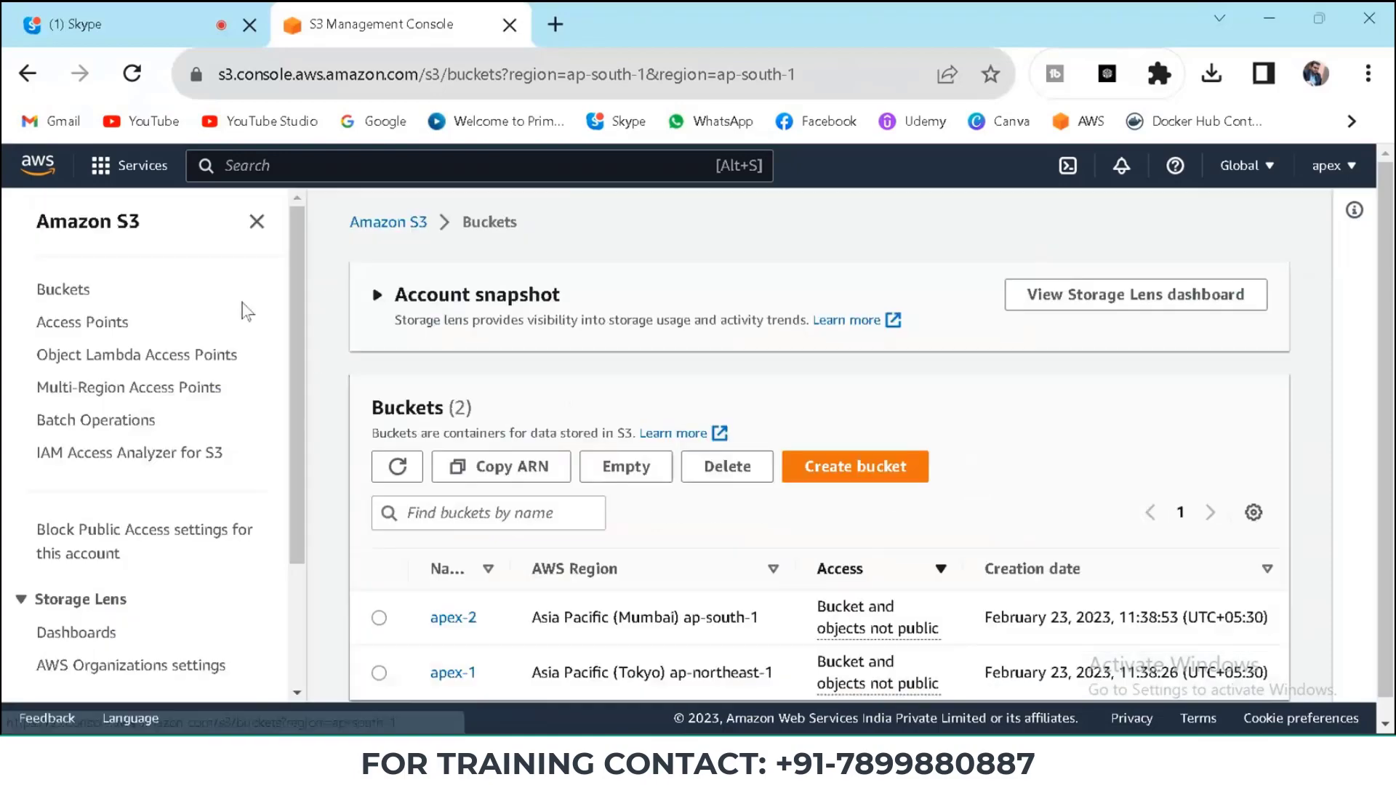
- Start emptying bucket apex-2, enter "permanently delete" as the confirmation text, and copy that text for reuse
left_click(380, 619)
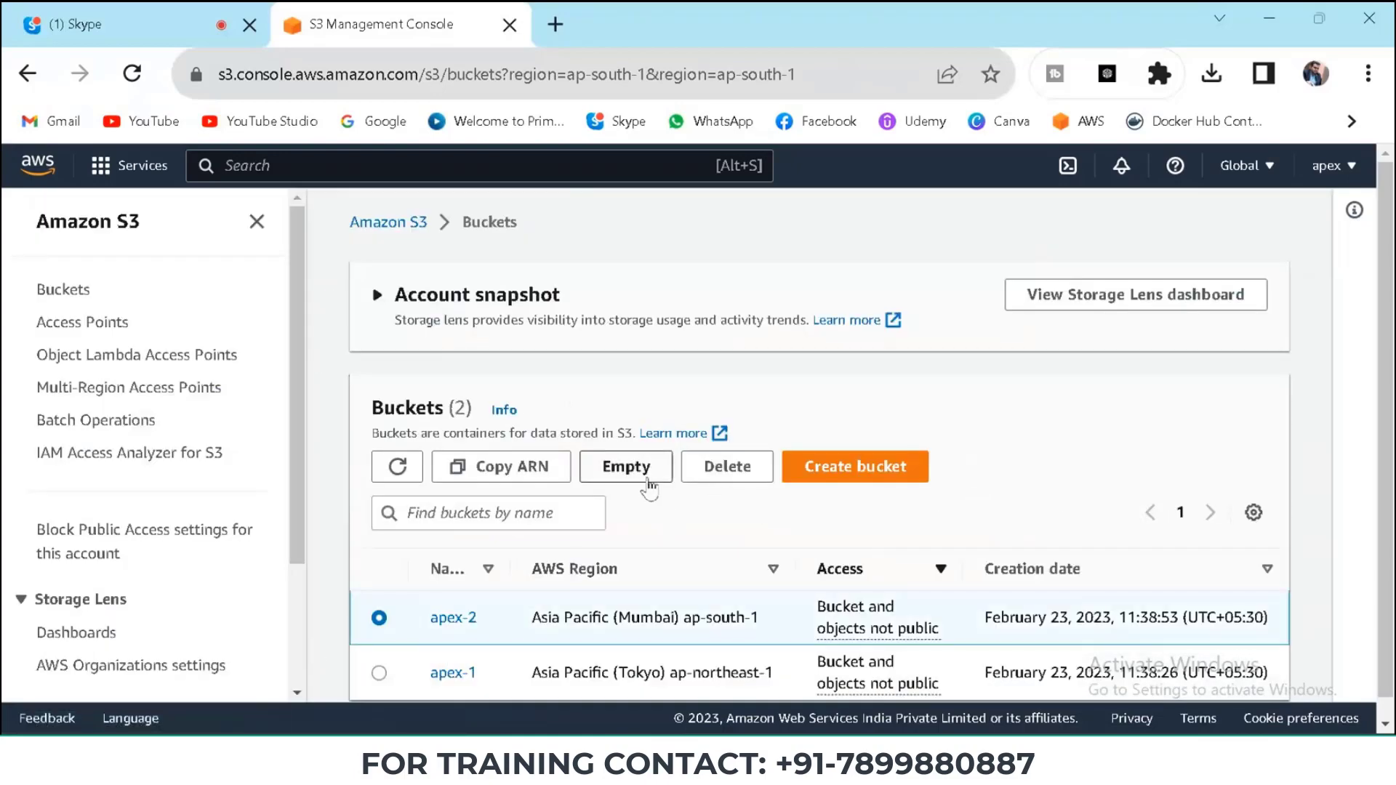
left_click(627, 467)
scroll(232, 617, "down", 2)
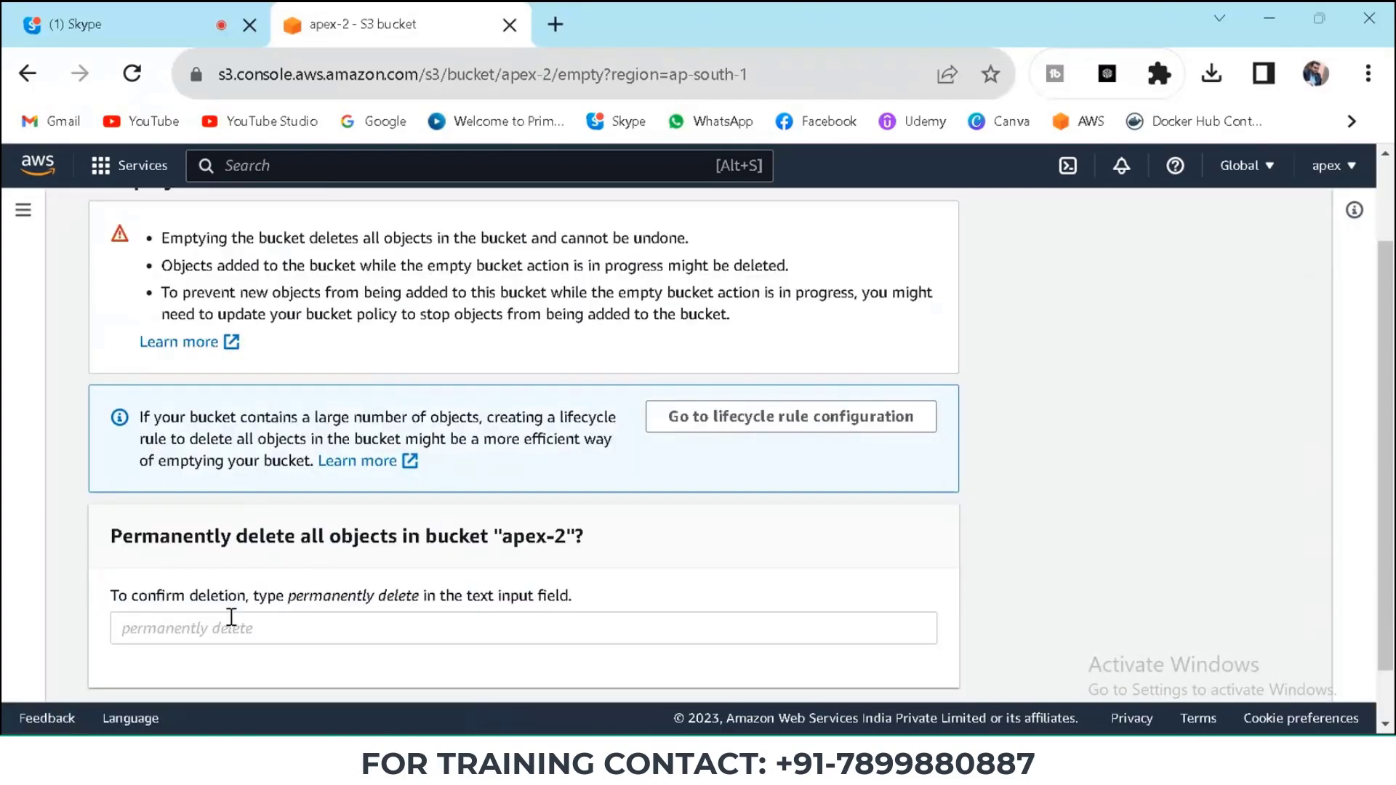
left_click(231, 616)
left_click_drag(122, 536, 294, 539)
key("ctrl+c")
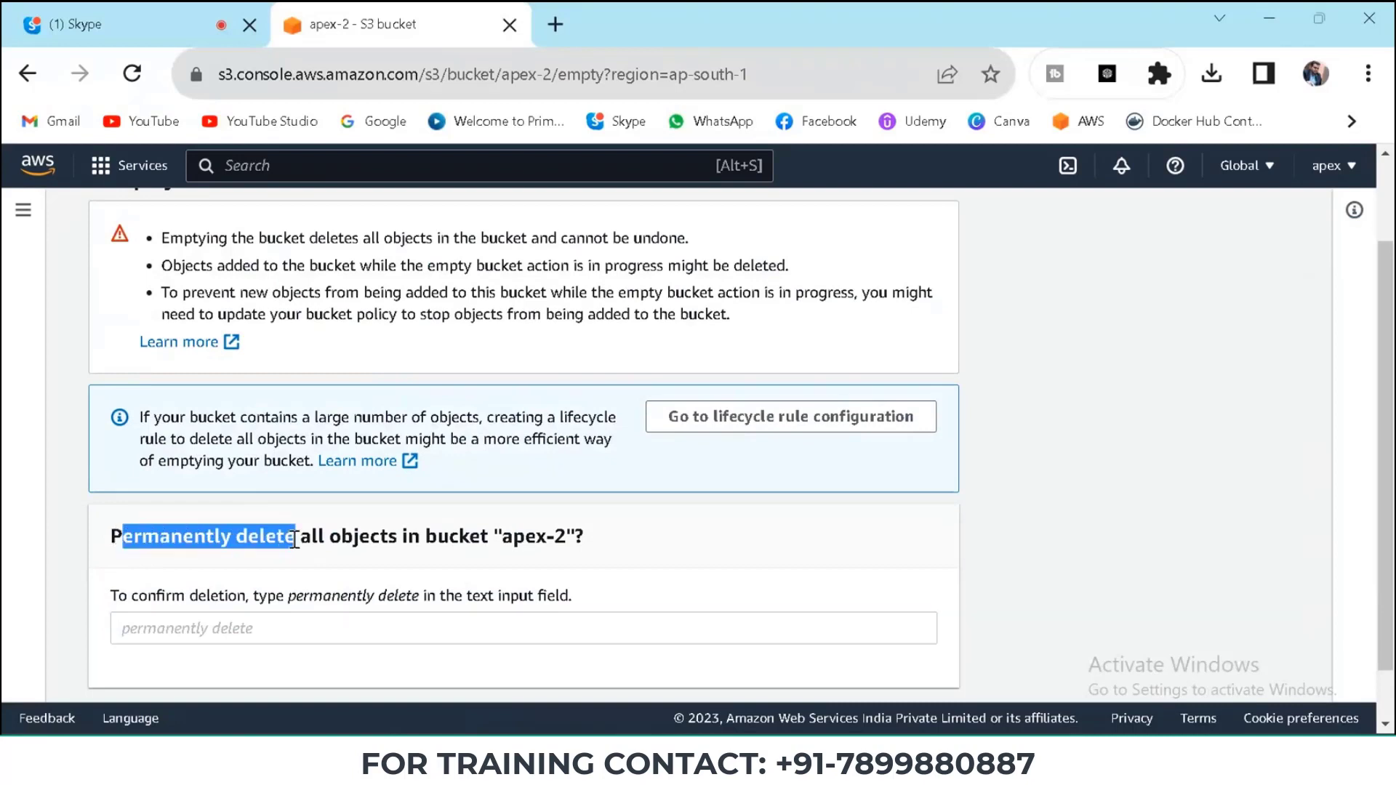
left_click(205, 623)
key("ctrl+v")
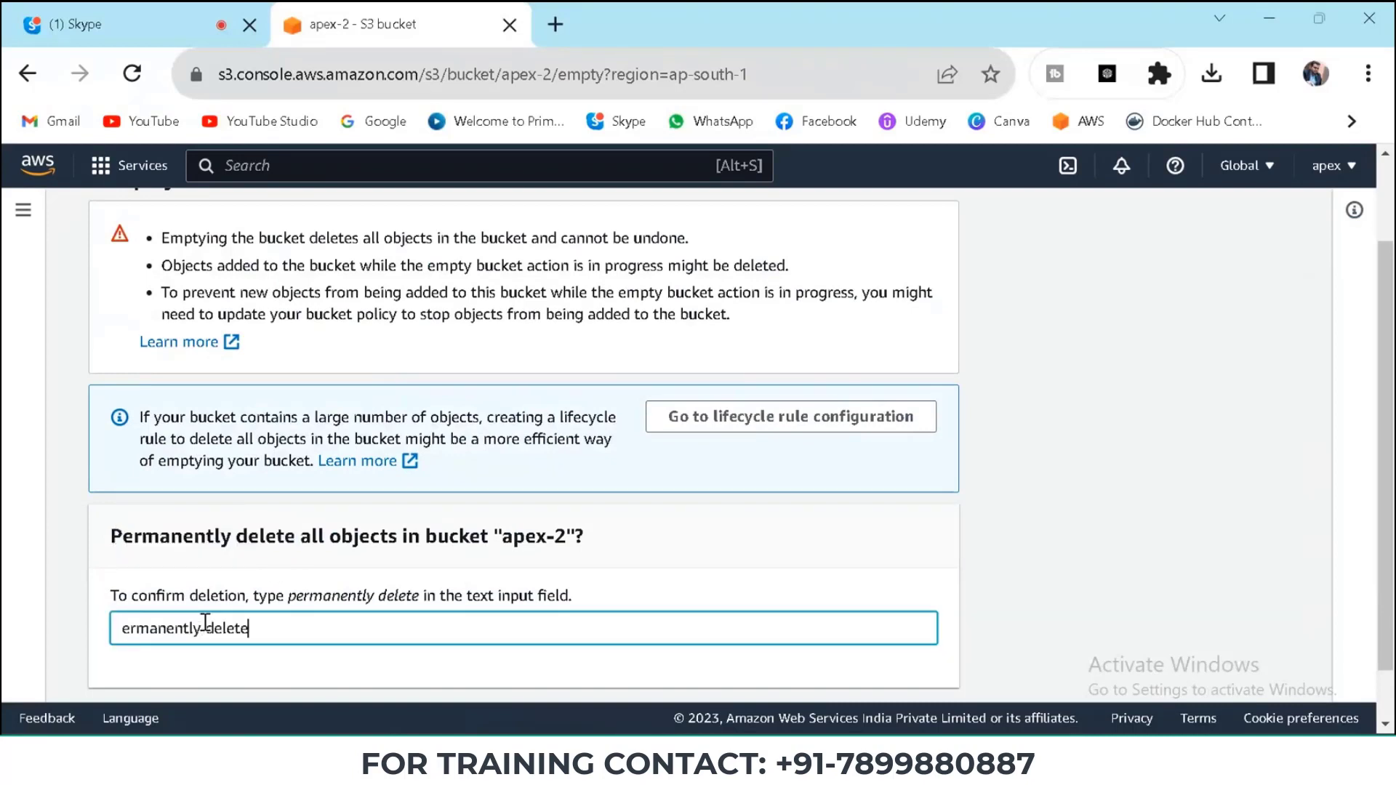
key("Home")
type("p")
key("ctrl+a")
key("ctrl+c")
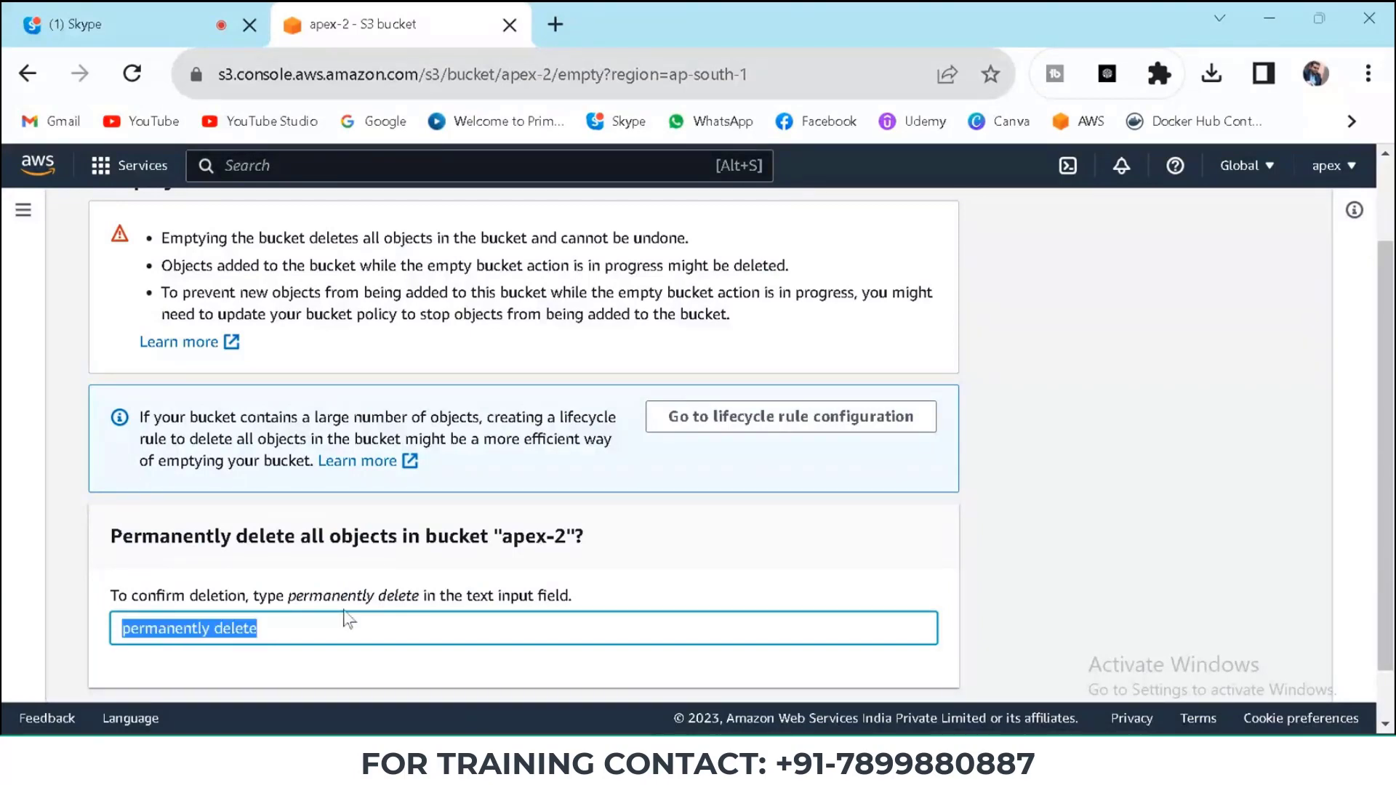
- Confirm emptying bucket apex-2 and exit the status page to the bucket list
scroll(957, 580, "down", 1)
left_click(913, 664)
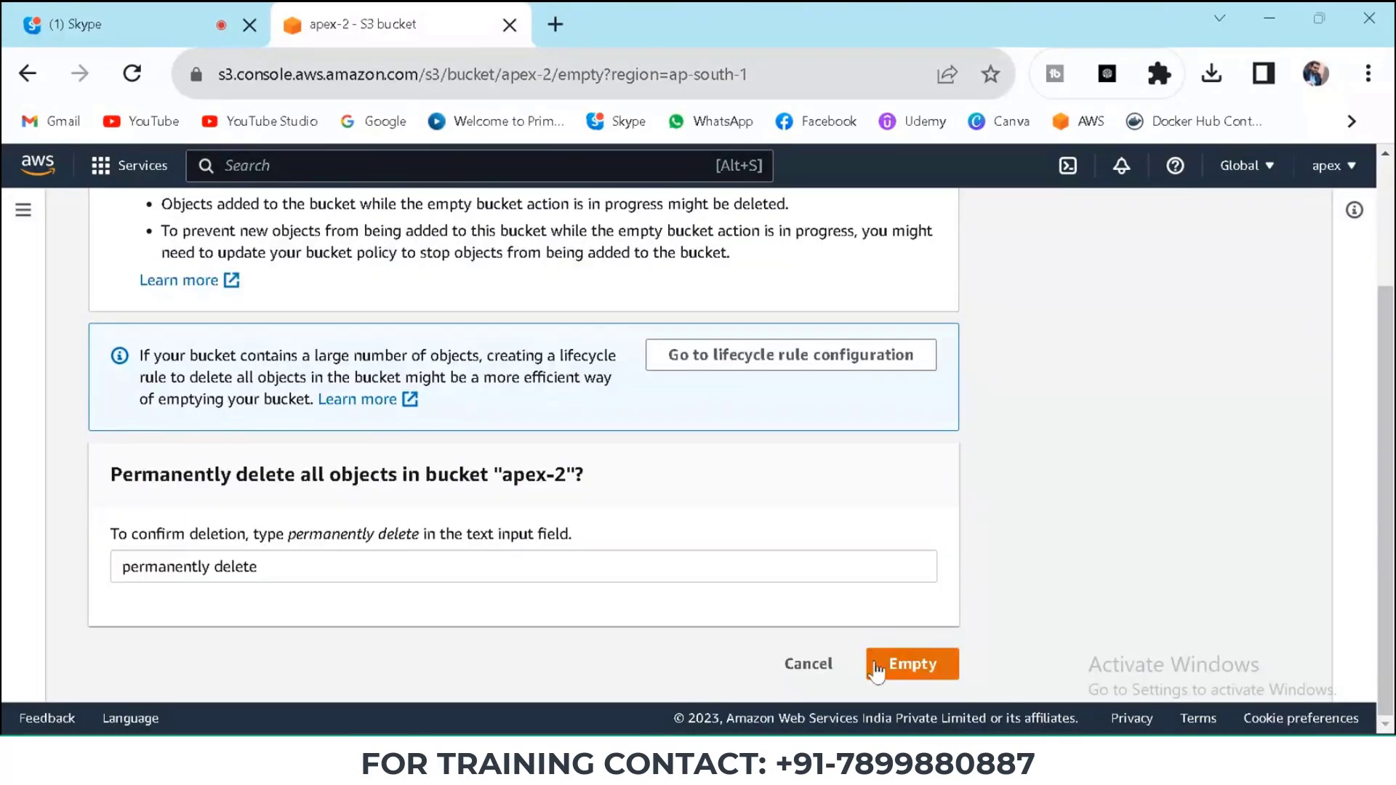
scroll(1147, 341, "up", 1)
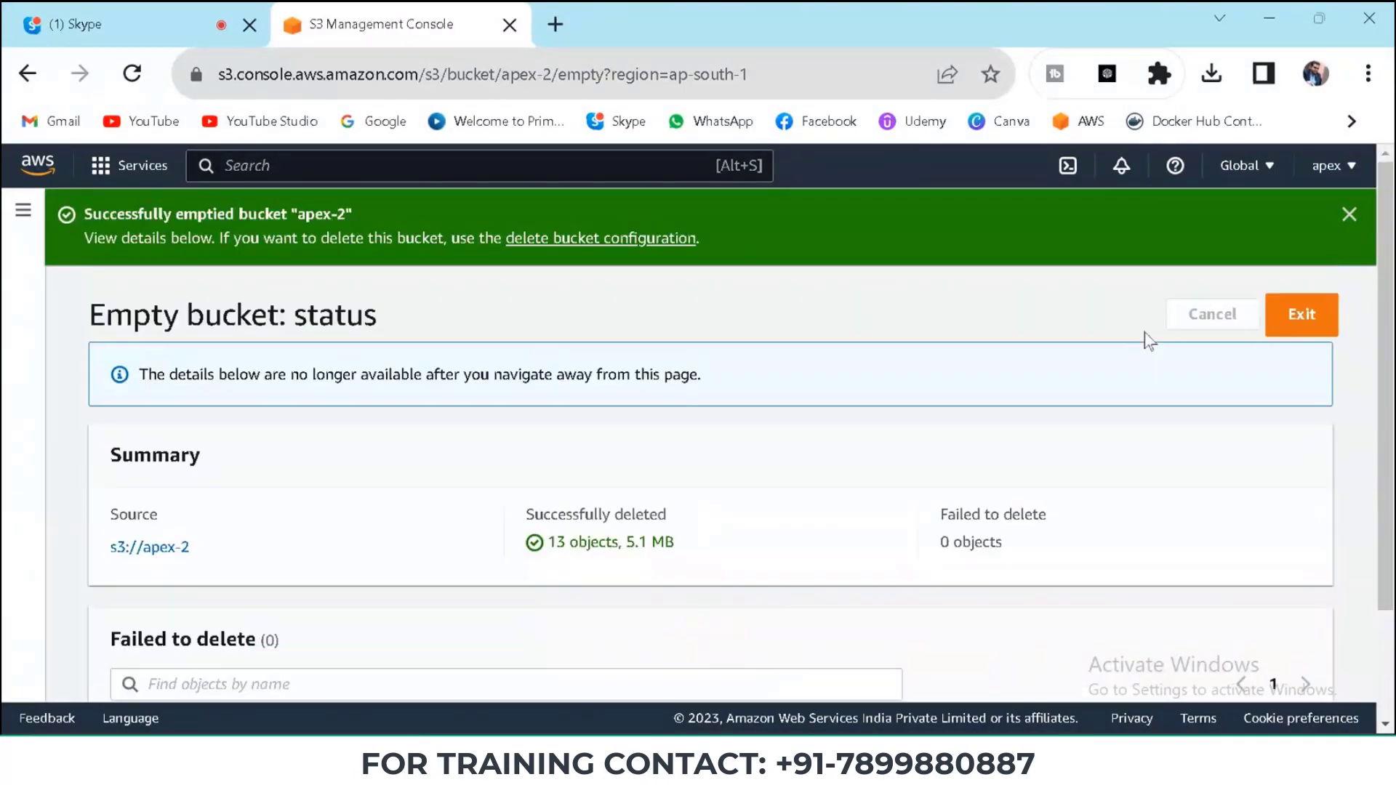
left_click(1348, 222)
left_click(1304, 248)
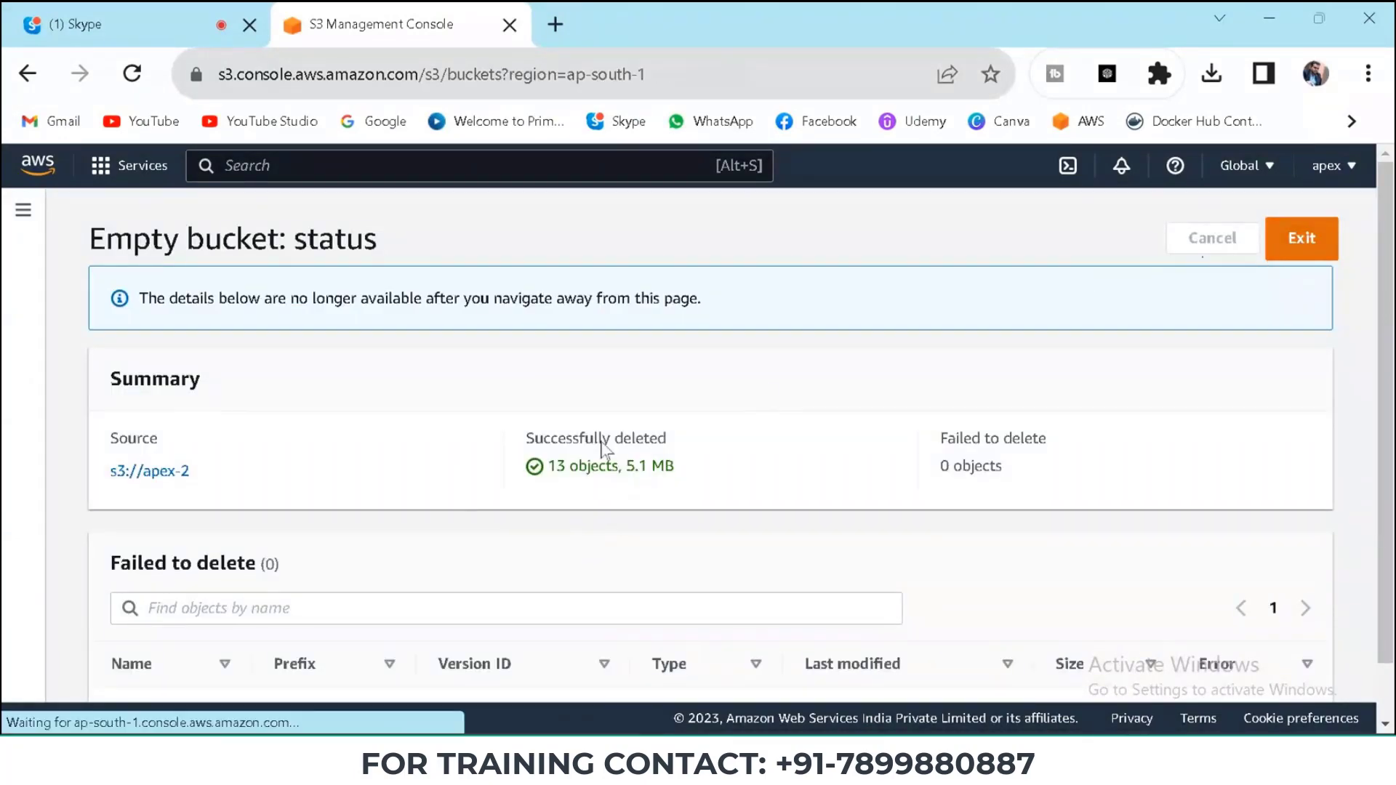
- Empty bucket apex-1, confirming with "permanently delete", and exit its status page
left_click(379, 672)
left_click(626, 469)
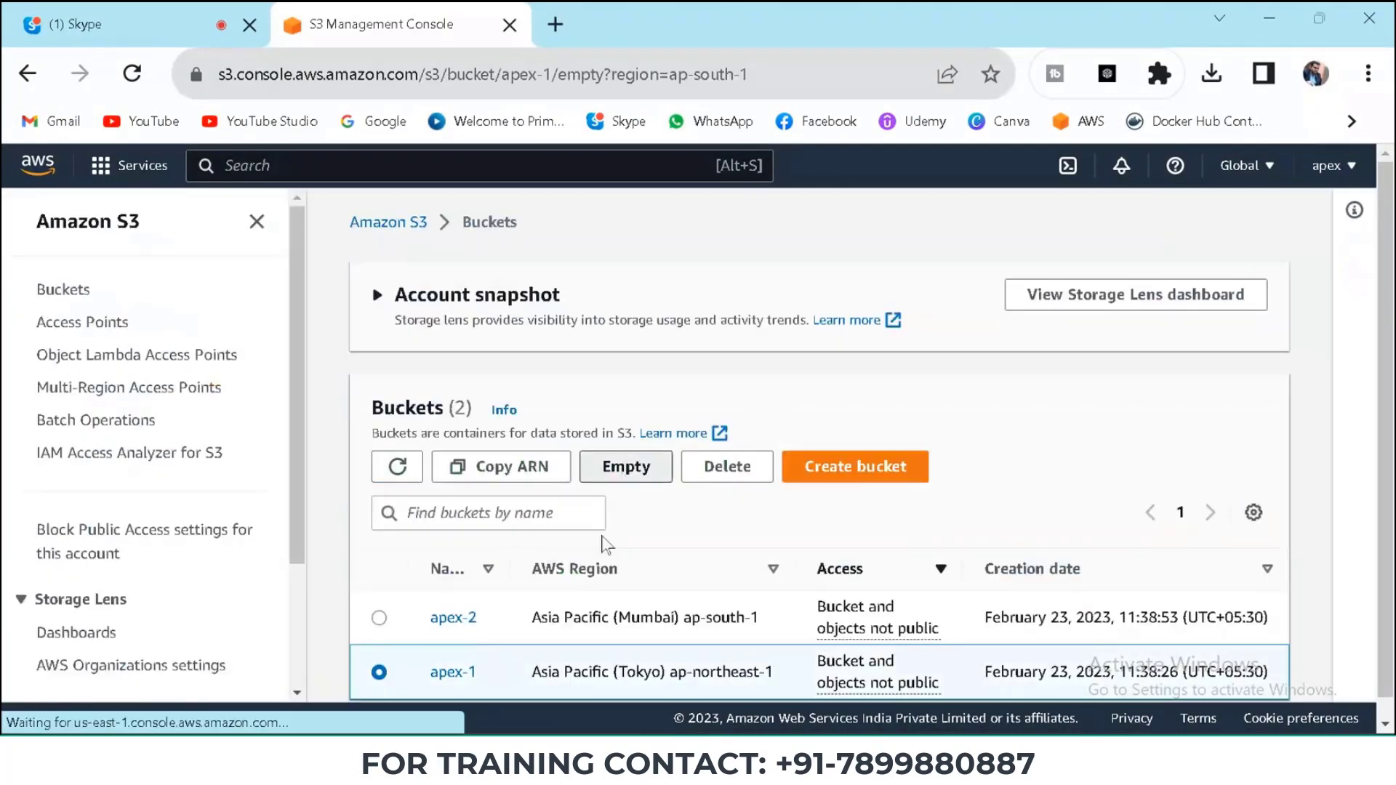
scroll(251, 626, "down", 3)
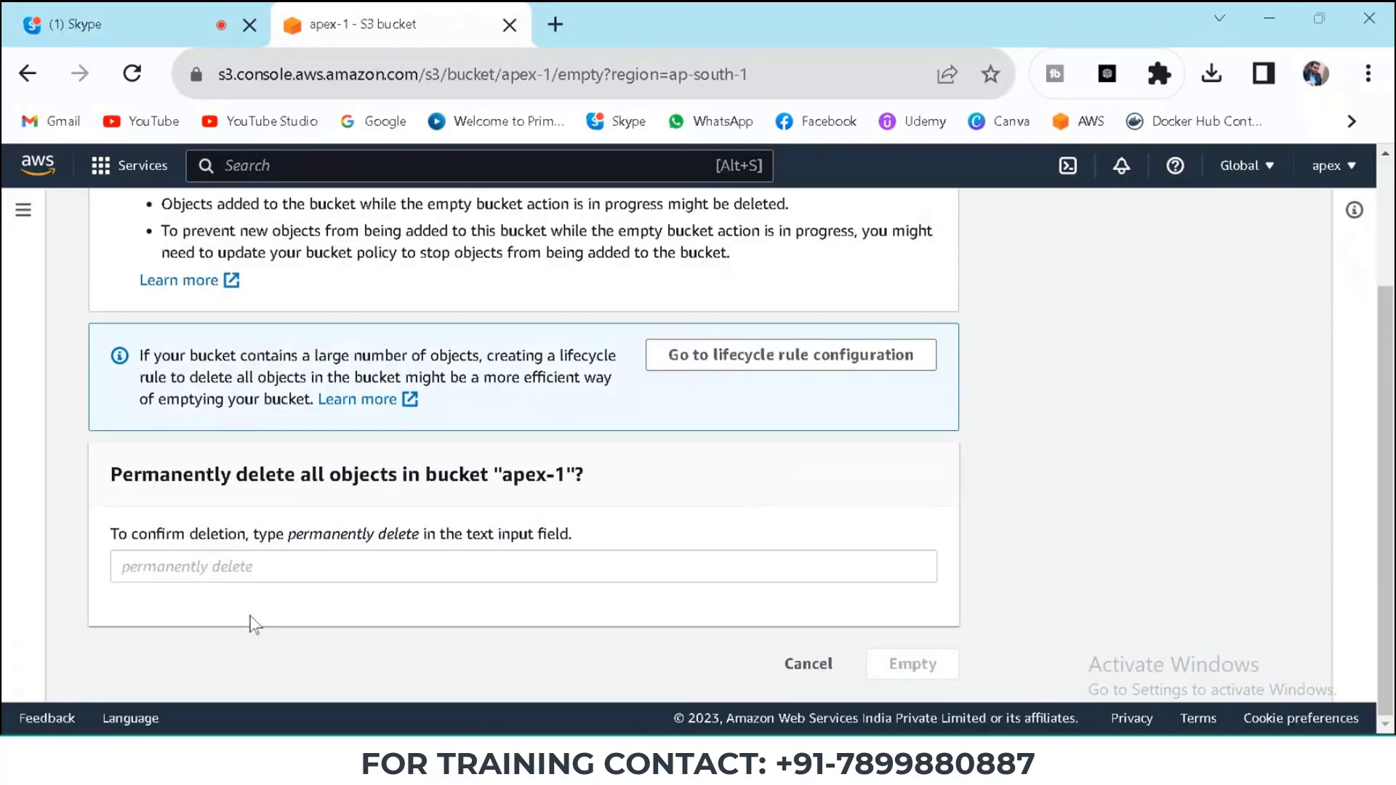
left_click(258, 566)
key("ctrl+v")
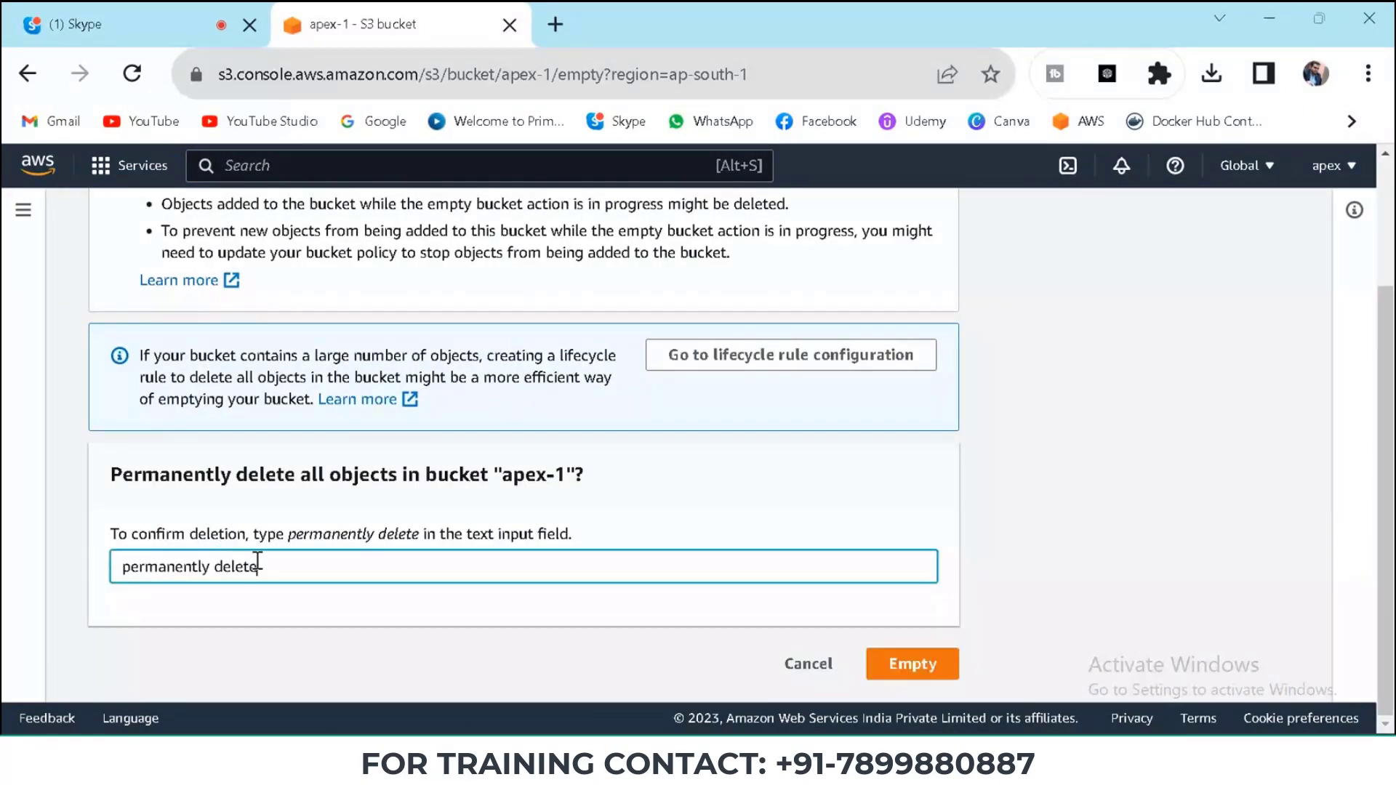
left_click(931, 673)
left_click(1342, 231)
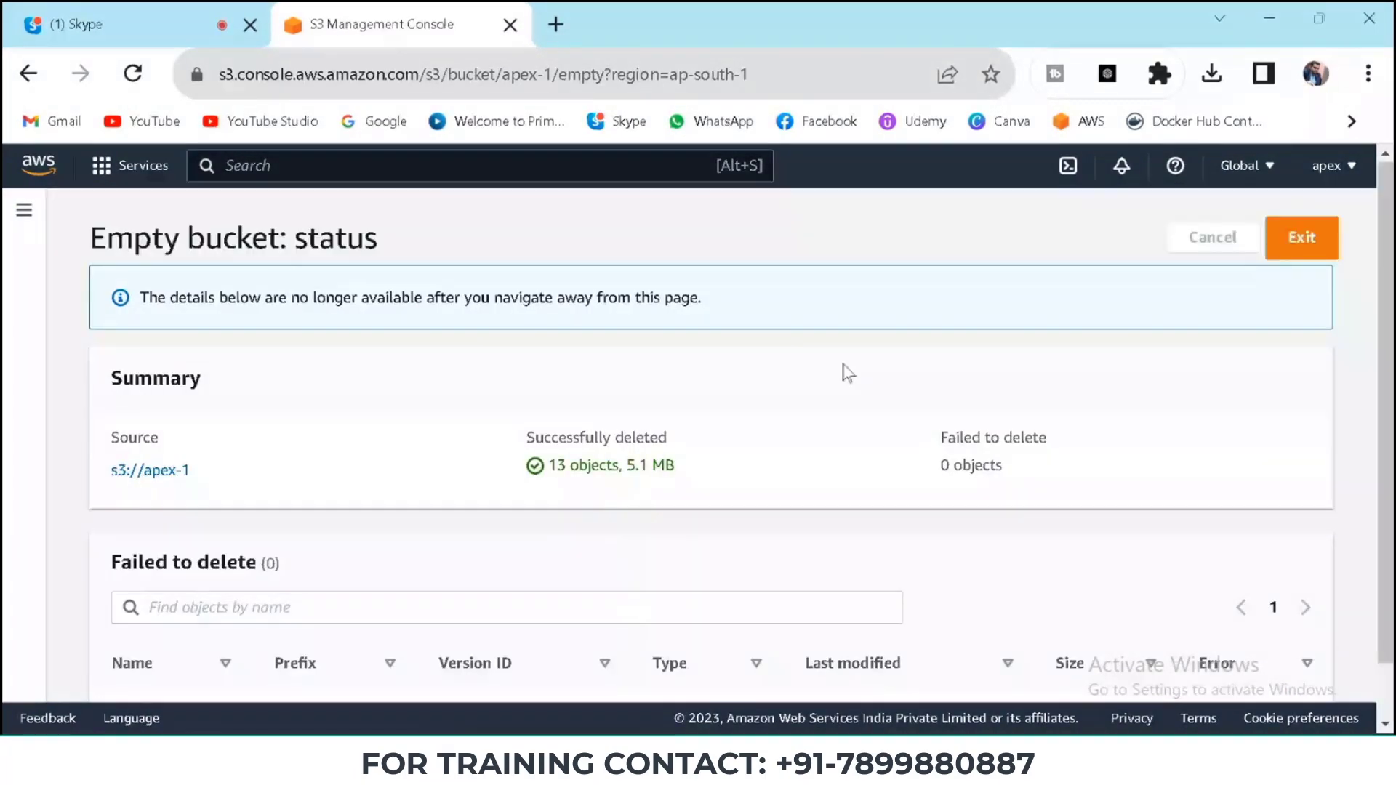
left_click(1294, 238)
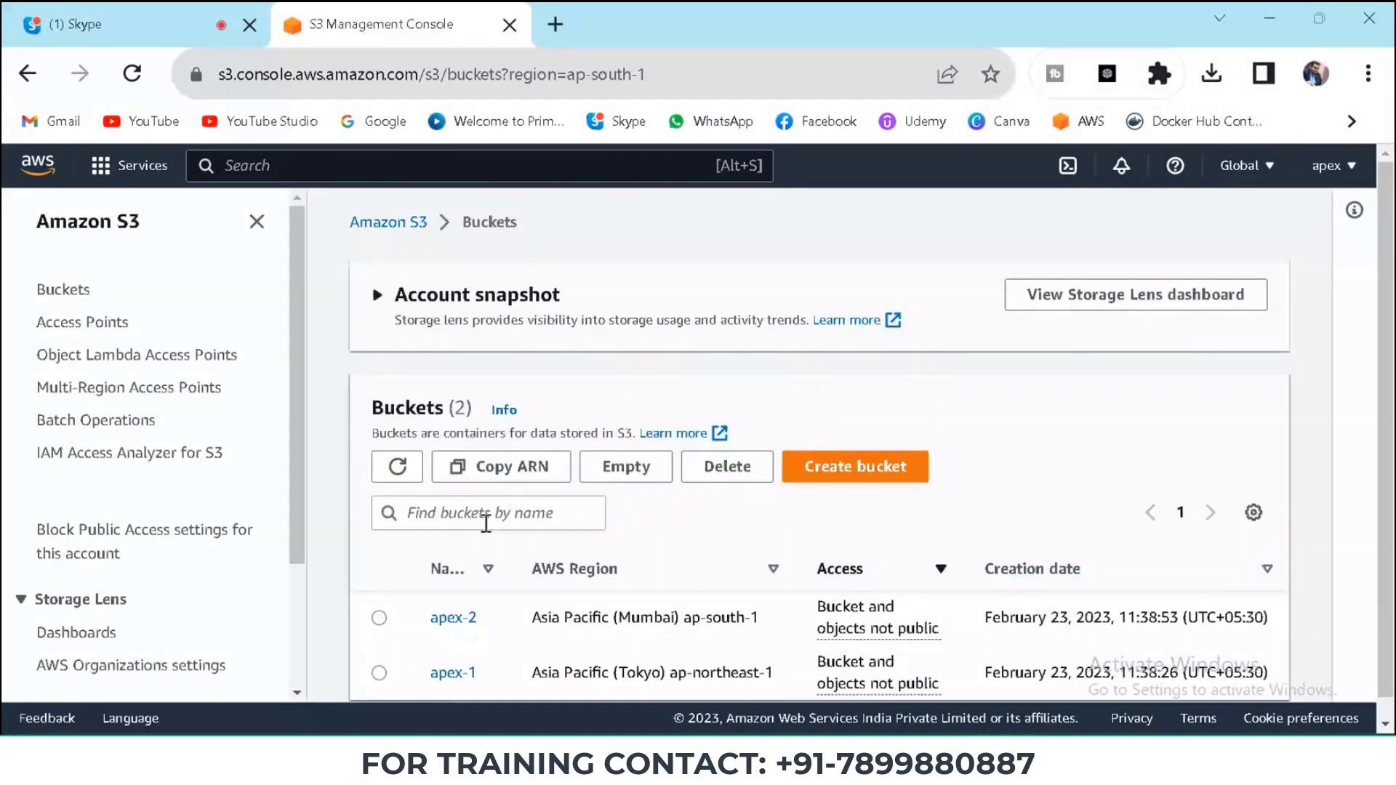
- Delete the emptied bucket apex-2, entering its name "apex-2" as confirmation
left_click(379, 653)
left_click(379, 598)
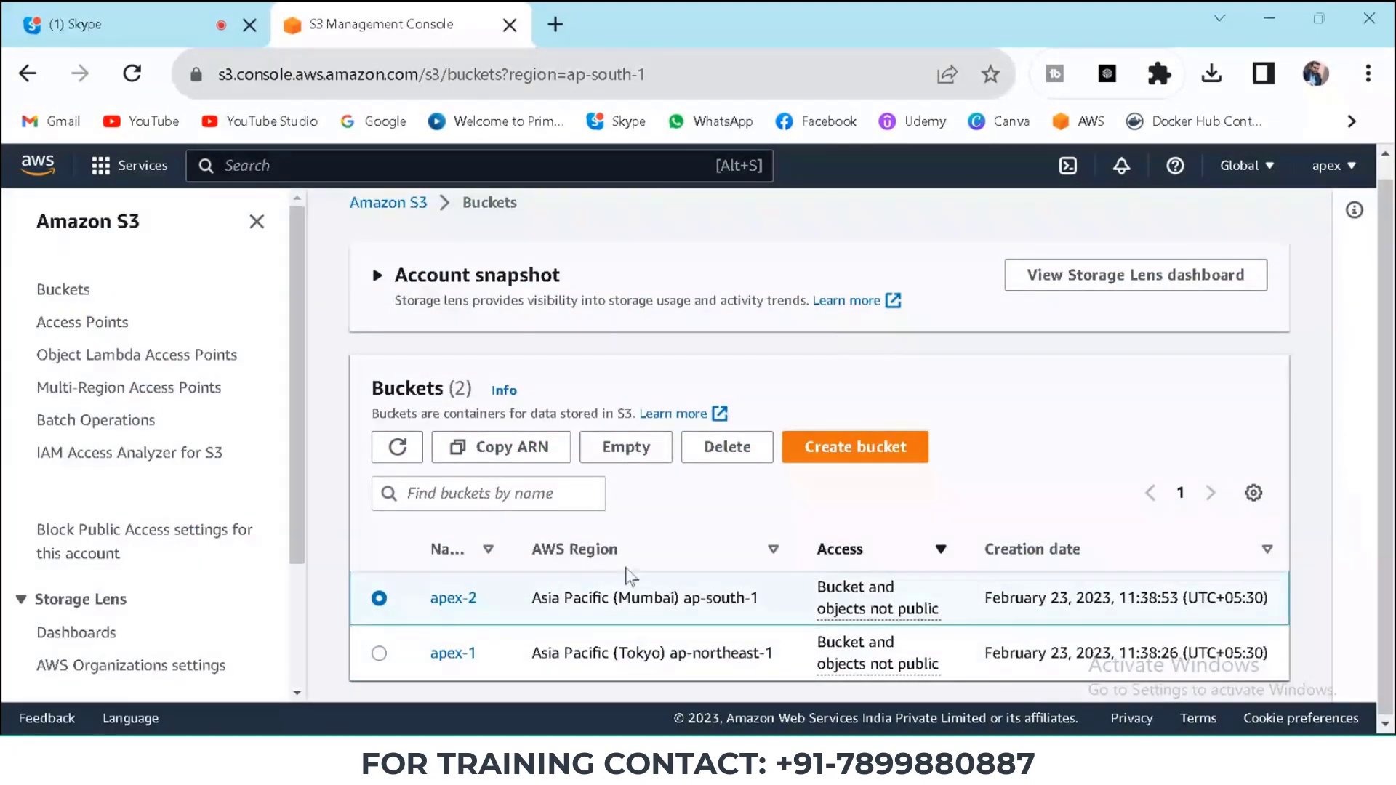
left_click(727, 446)
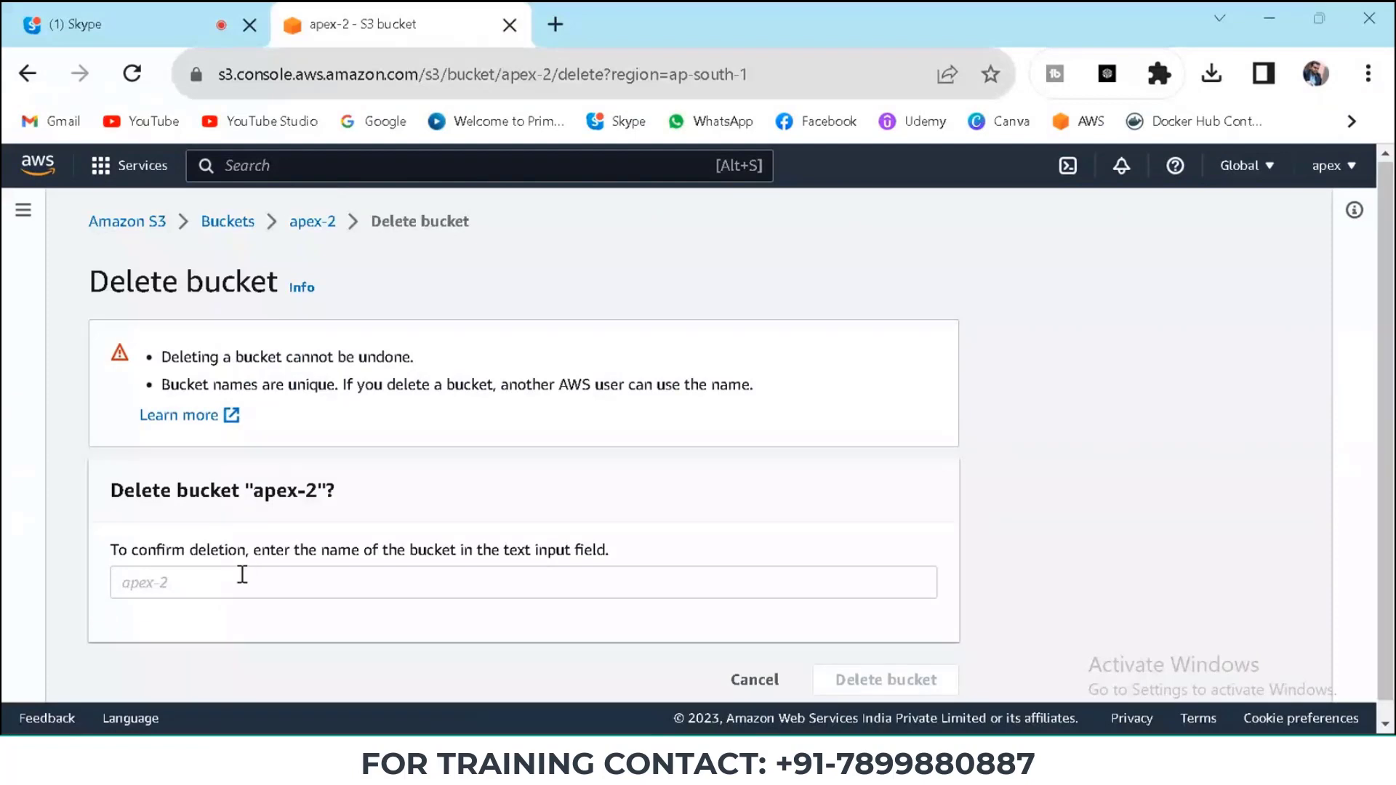
left_click(241, 578)
type("apex")
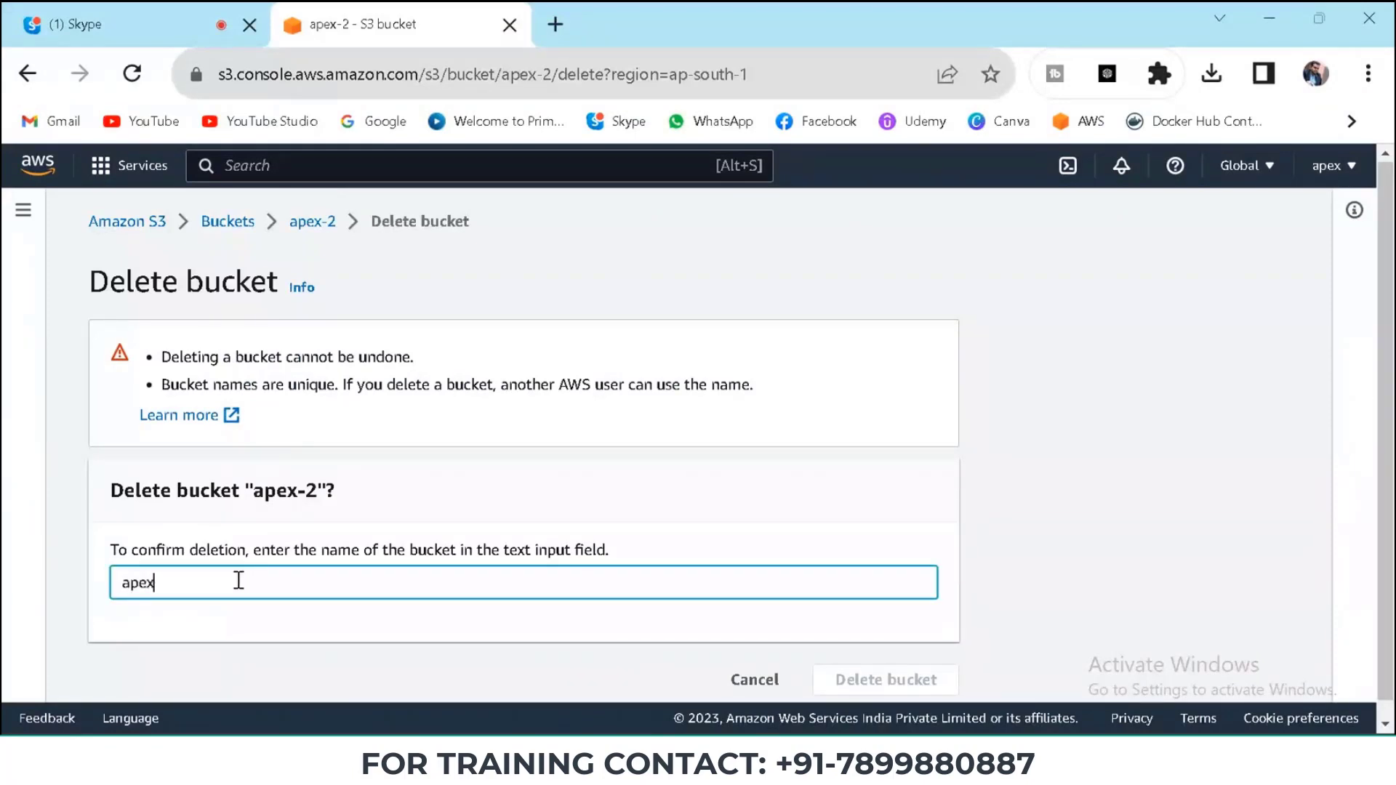
type("-2")
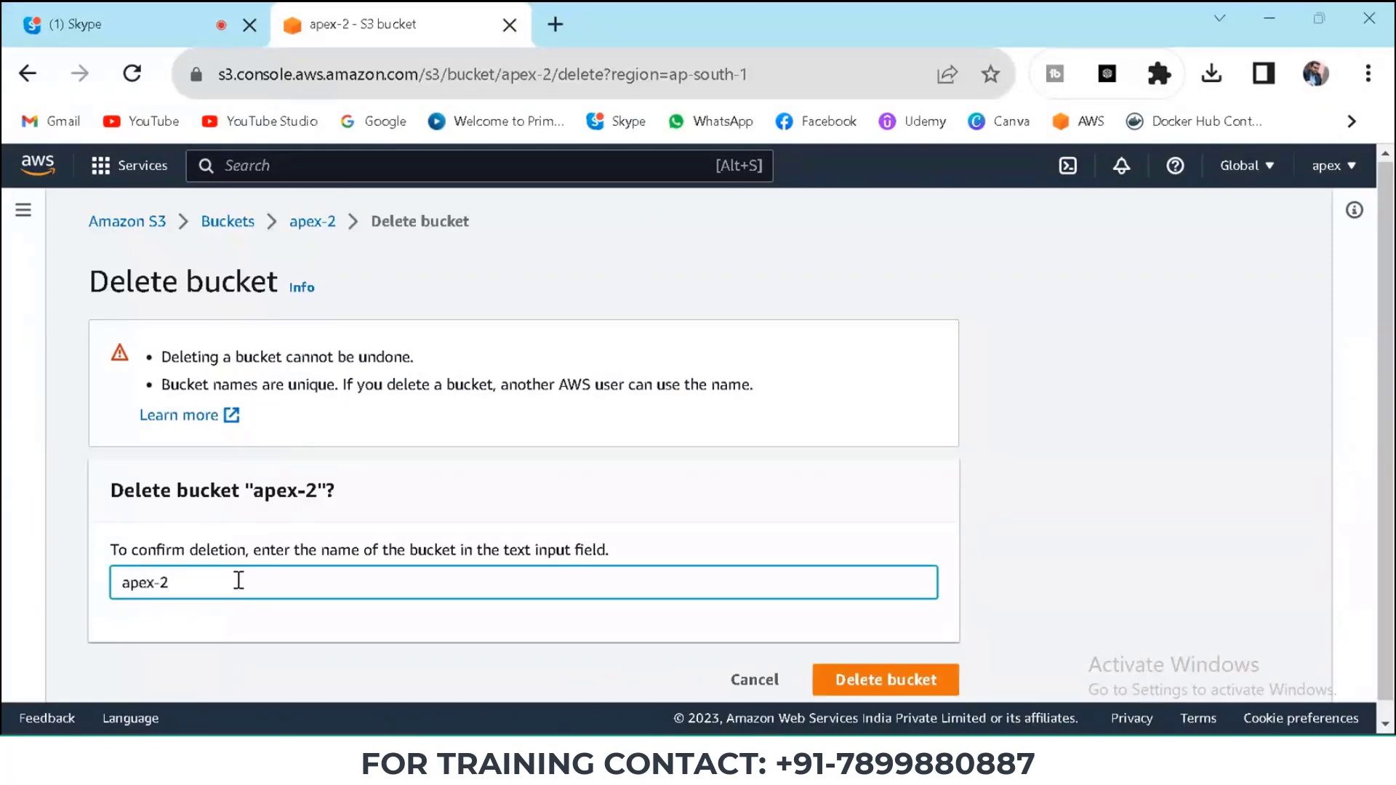
left_click(843, 679)
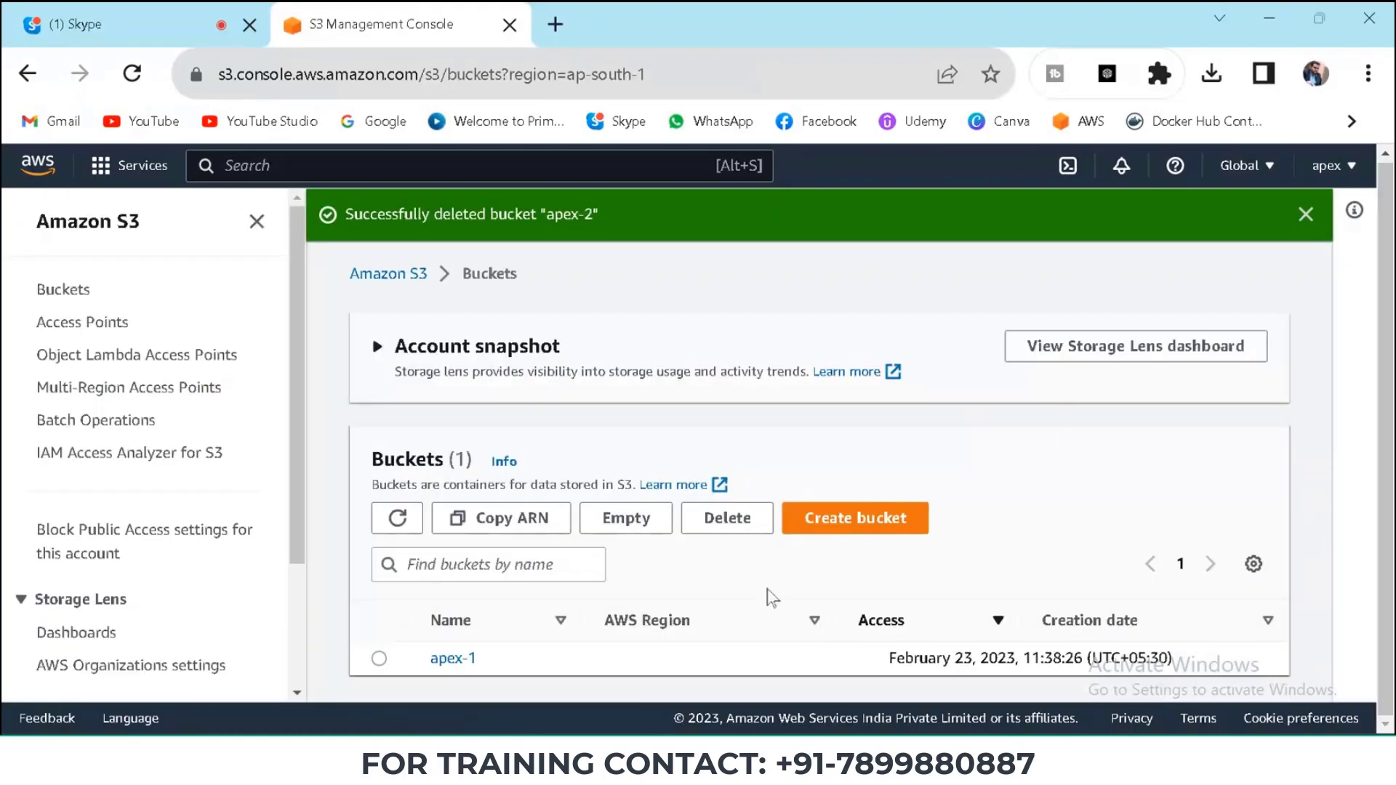
- Delete the remaining bucket apex-1, copying its name "apex-1" into the confirmation
left_click(379, 659)
left_click(710, 520)
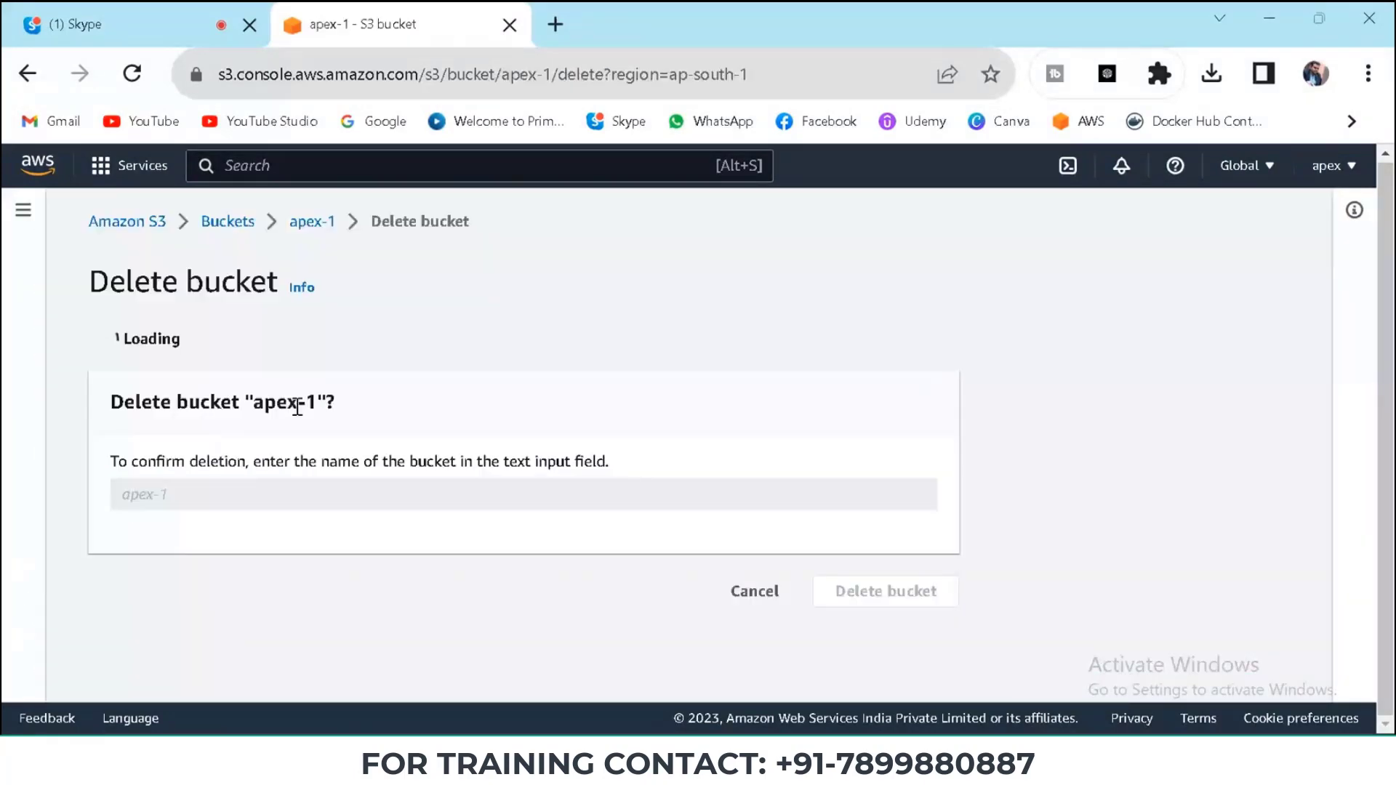
left_click_drag(257, 493, 315, 491)
key("ctrl+c")
left_click(255, 583)
key("ctrl+v")
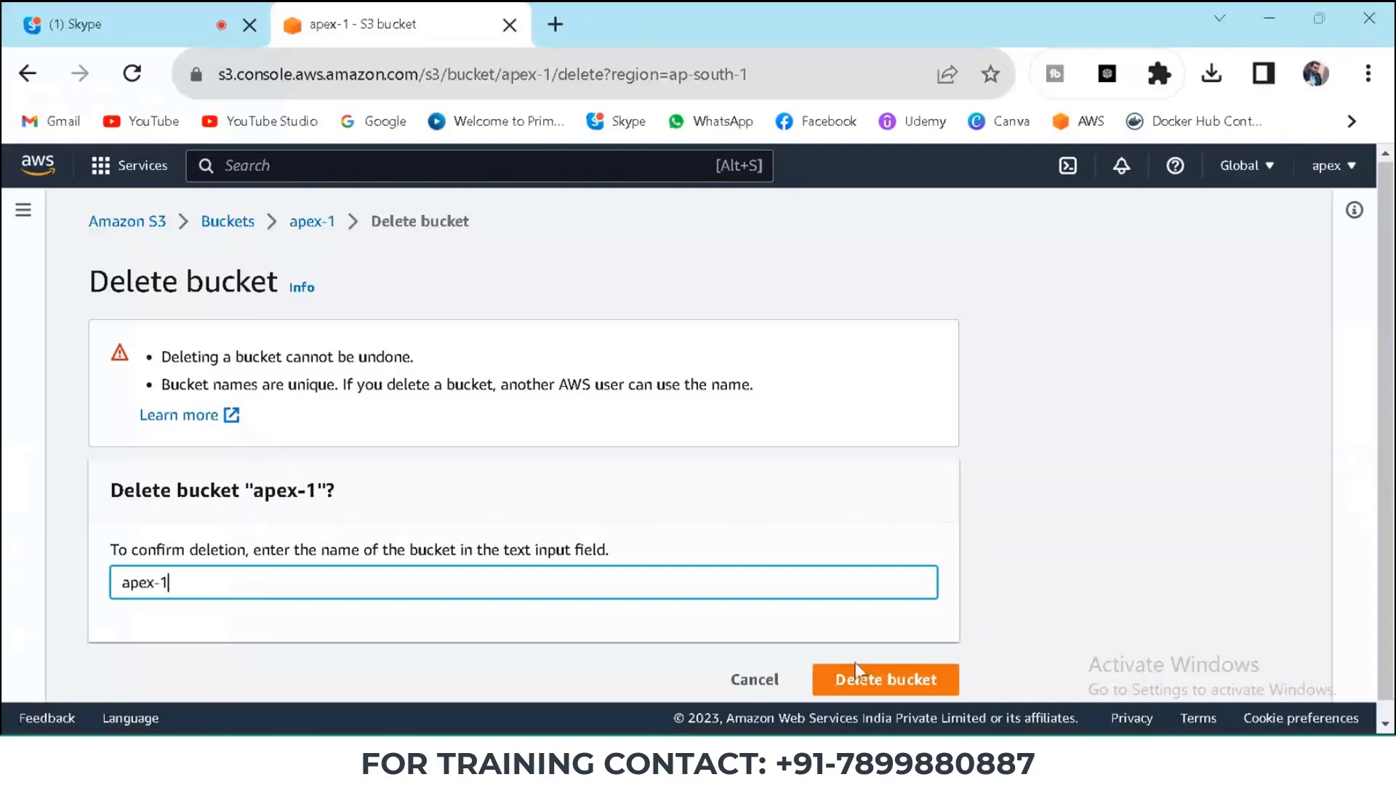
left_click(891, 682)
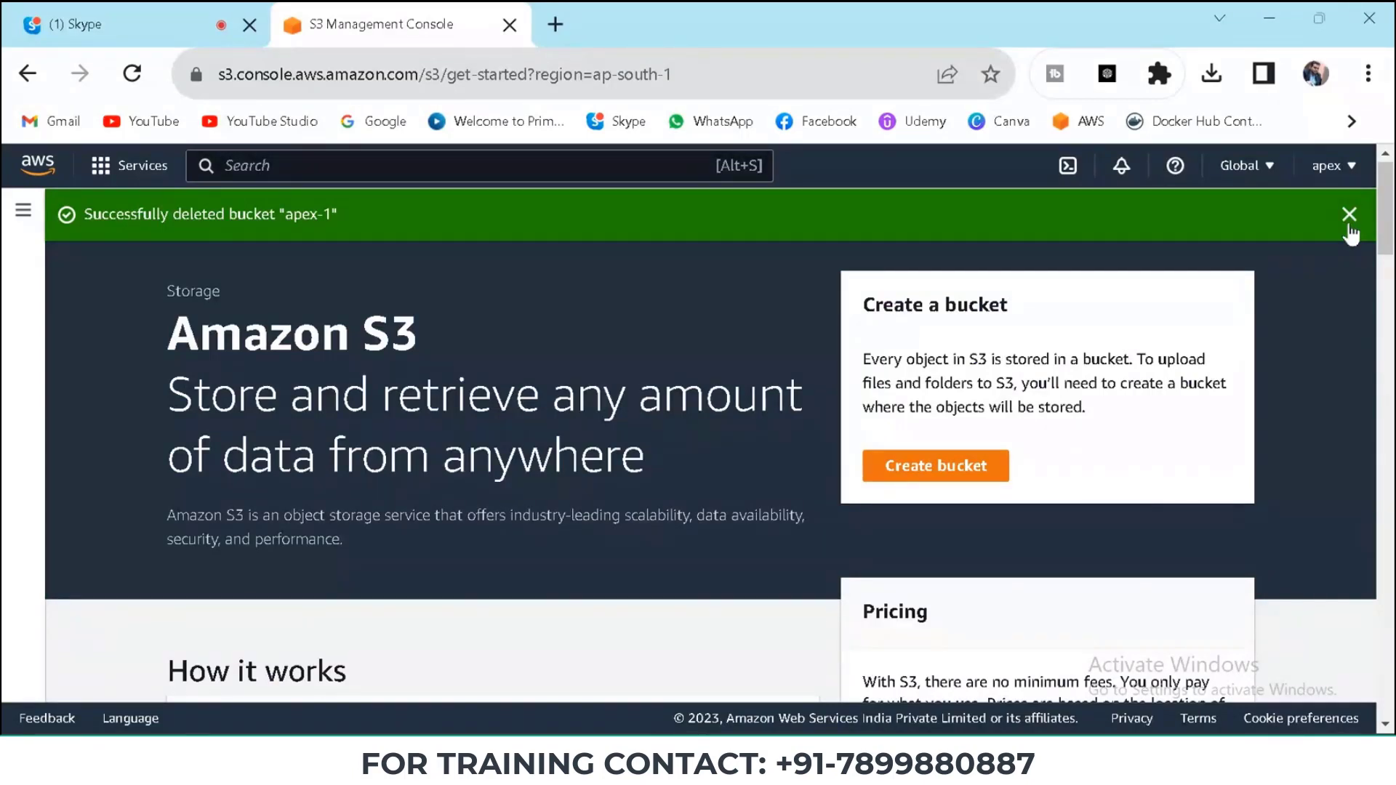
- Switch from the S3 console to the ongoing Skype call
mouse_move(631, 707)
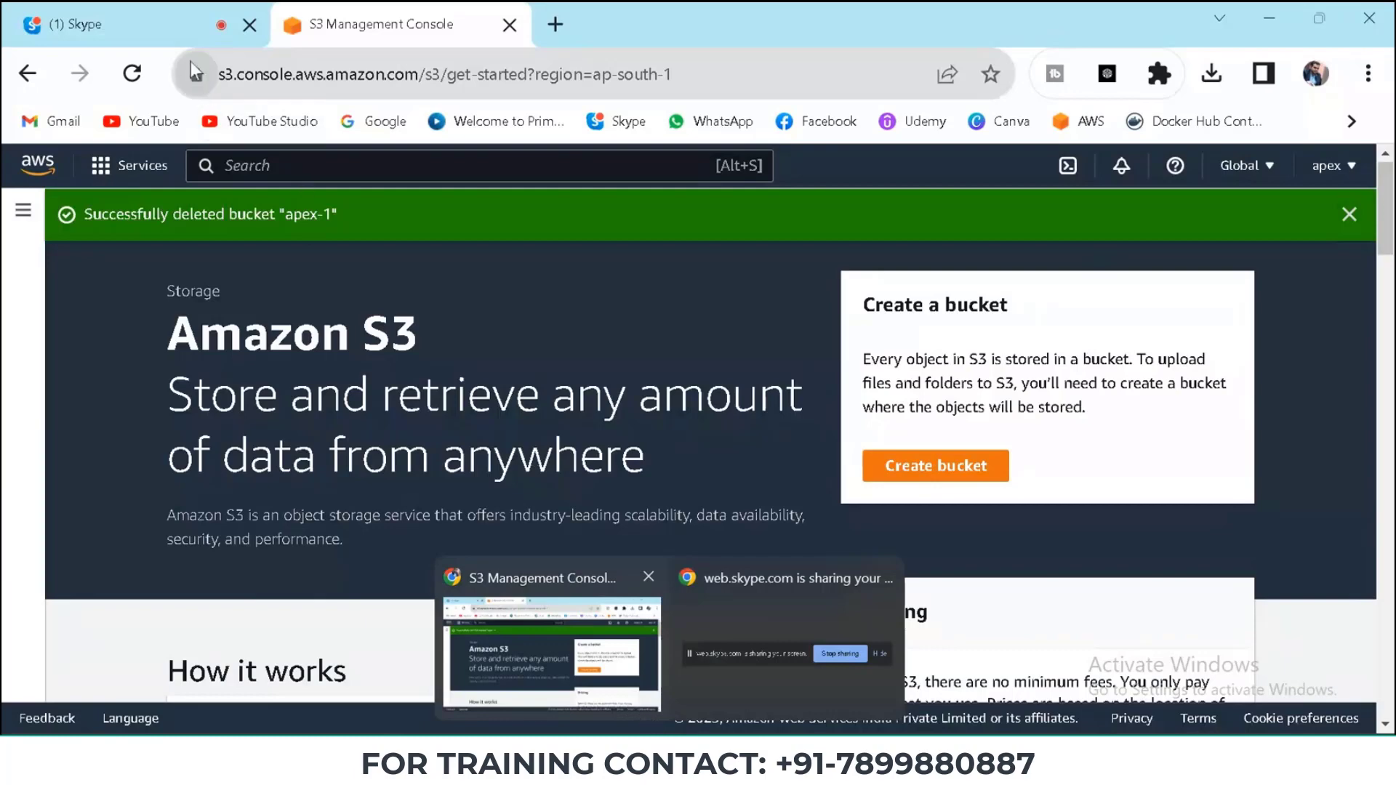
left_click(184, 33)
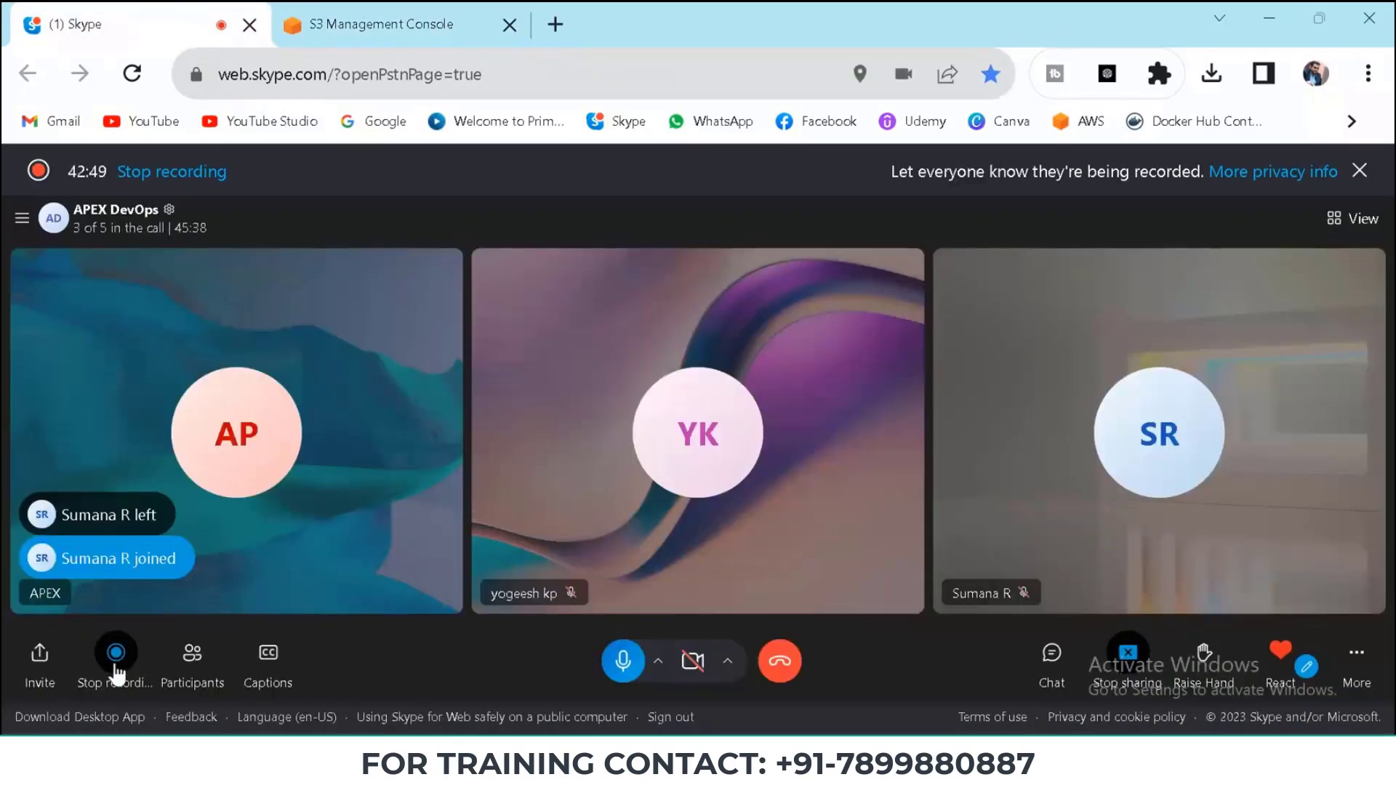